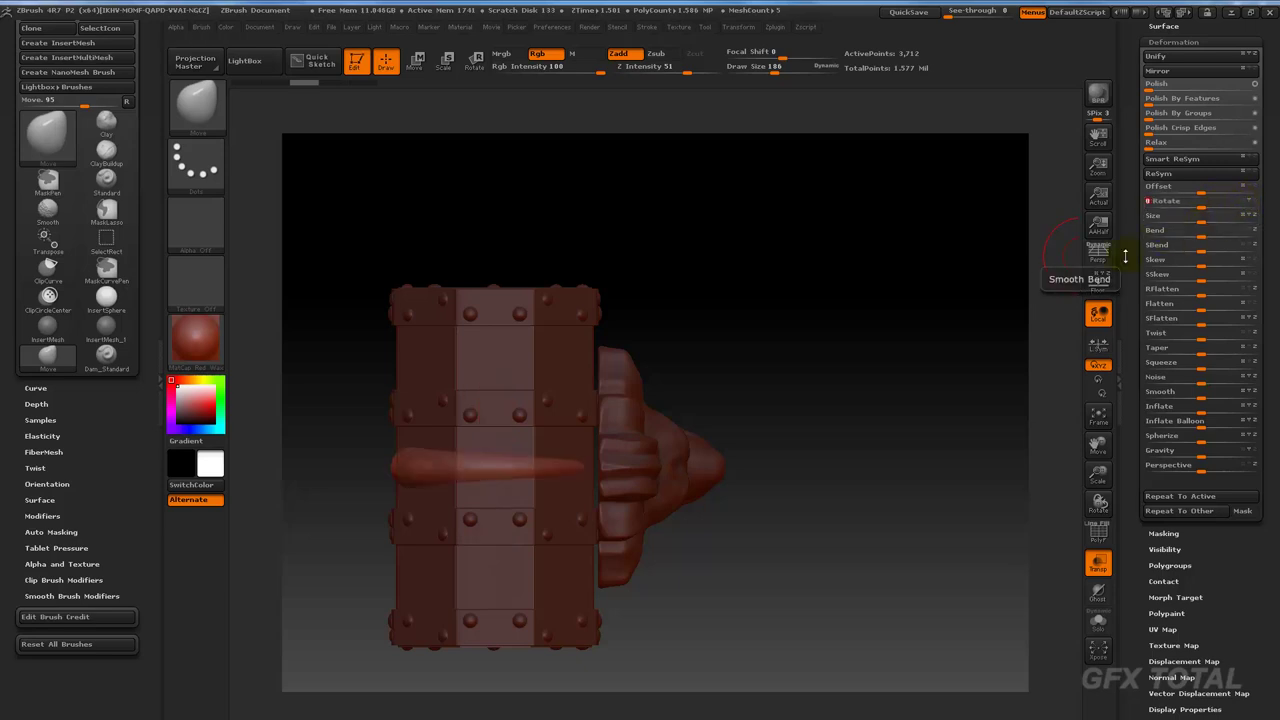
Step: Turn the knocker ring upright with Deformation Rotate, redoing one try, and check it from another side
mouse_move(900, 357)
left_mouse_down()
mouse_move(911, 281)
mouse_move(923, 337)
mouse_move(923, 251)
mouse_move(923, 334)
mouse_move(905, 291)
mouse_move(468, 470)
left_mouse_up()
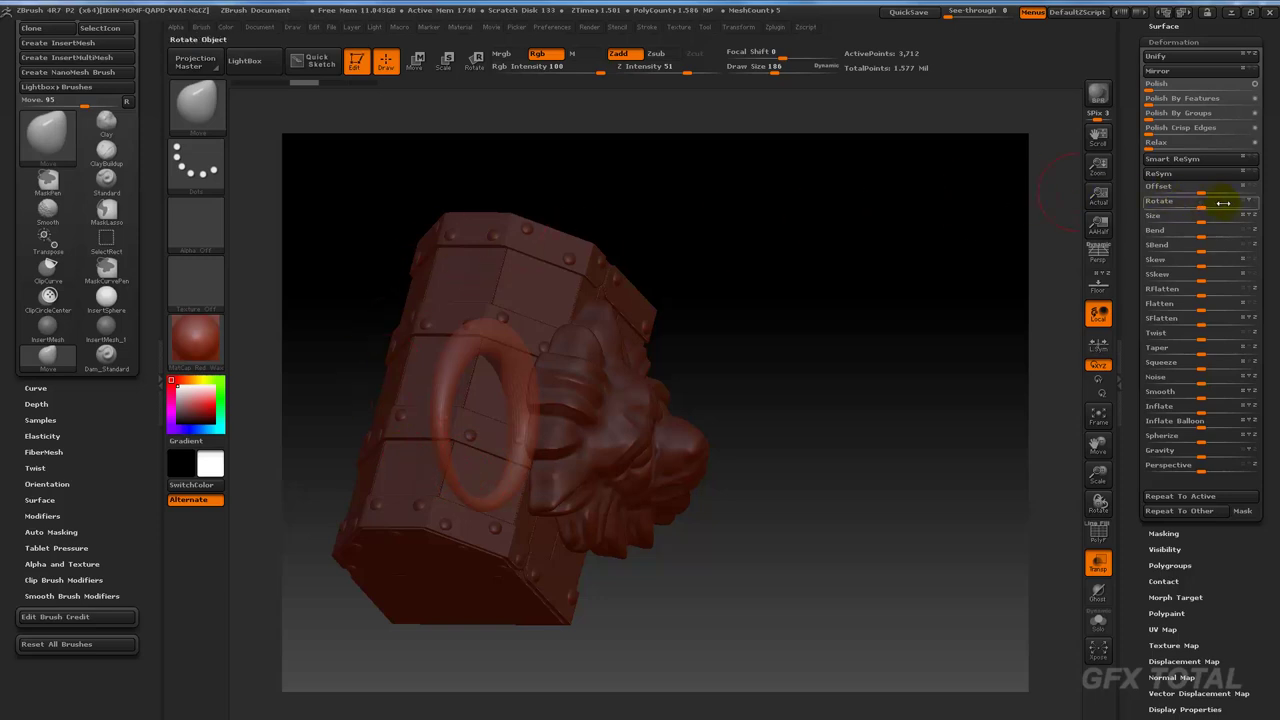
left_click_drag(1202, 205, 1250, 205)
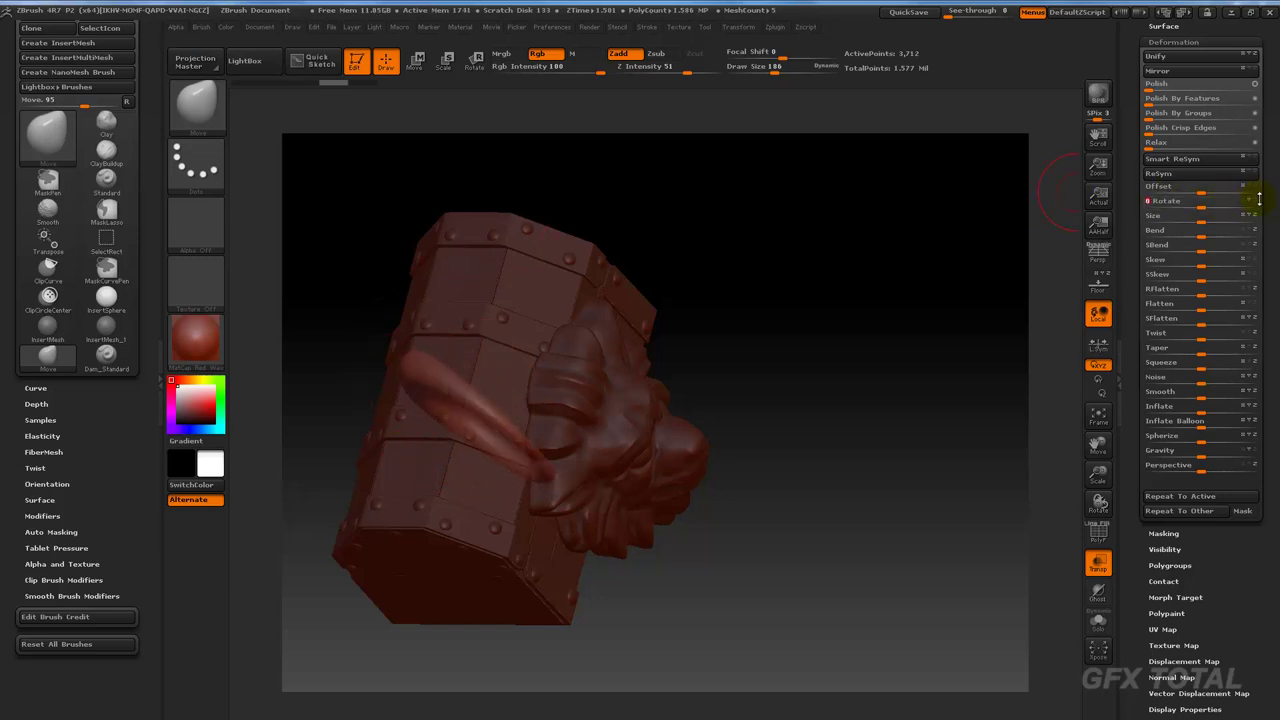
key("ctrl+z")
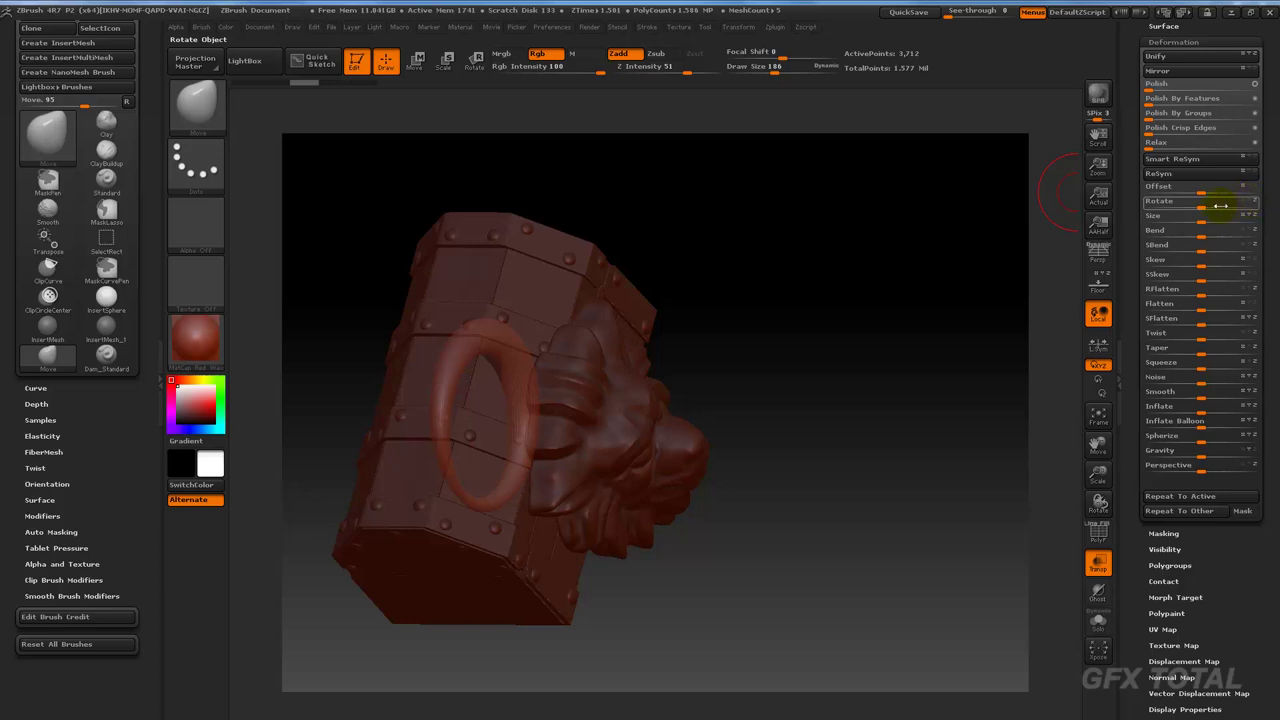
left_click_drag(1202, 205, 1222, 200)
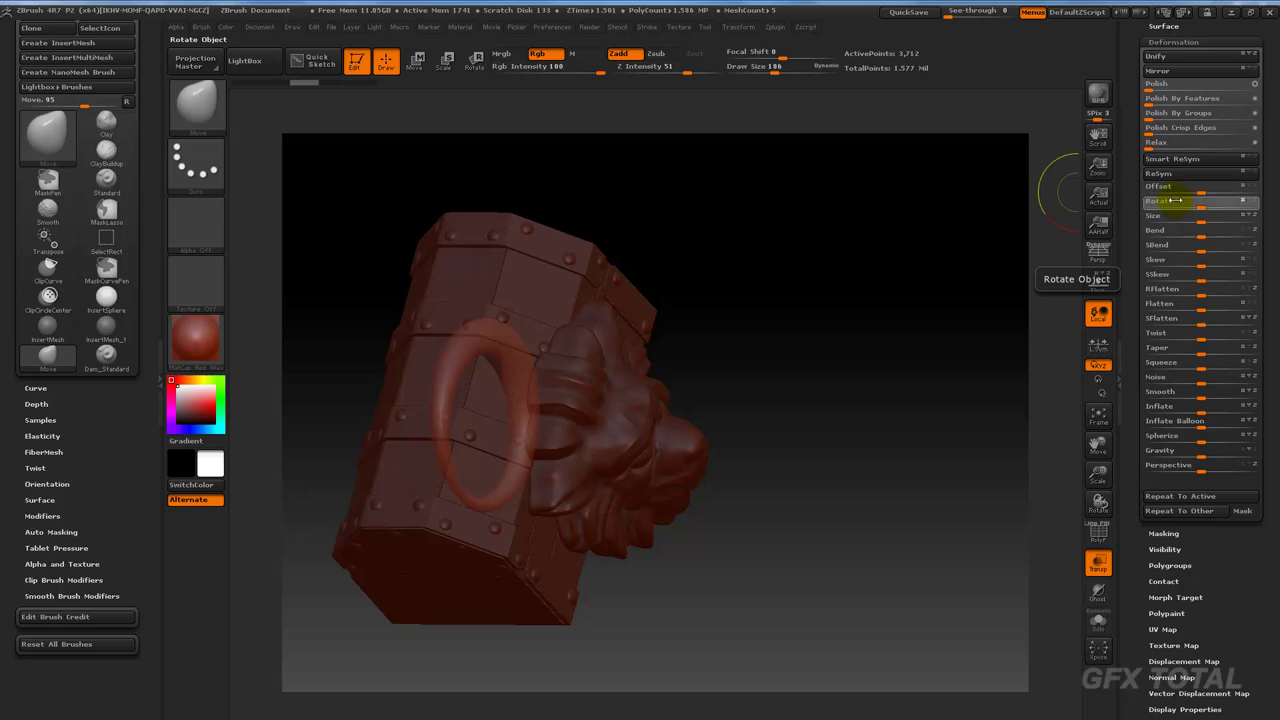
left_click_drag(1176, 201, 1181, 204)
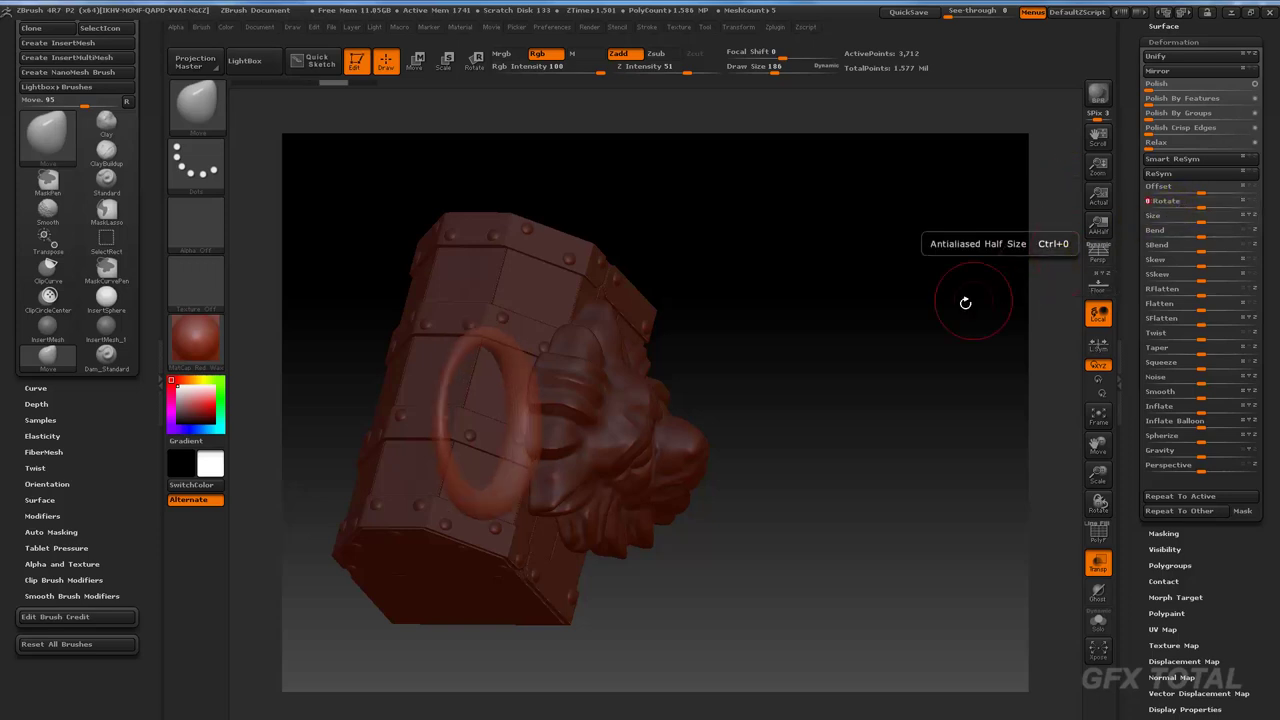
mouse_move(966, 294)
left_mouse_down()
mouse_move(980, 277)
mouse_move(924, 330)
mouse_move(914, 306)
mouse_move(617, 200)
left_mouse_up()
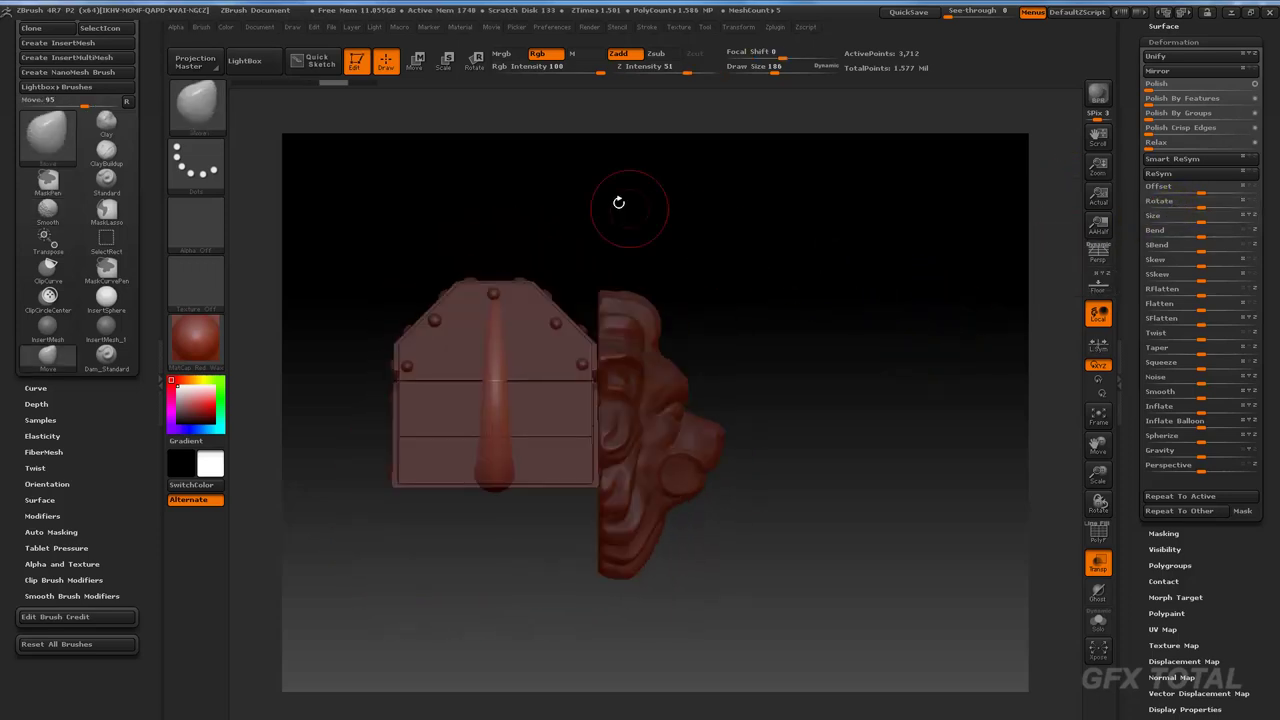
Step: Move the ring sideways off the chest and down below the lion's face
left_click(416, 63)
left_click_drag(486, 414, 729, 414)
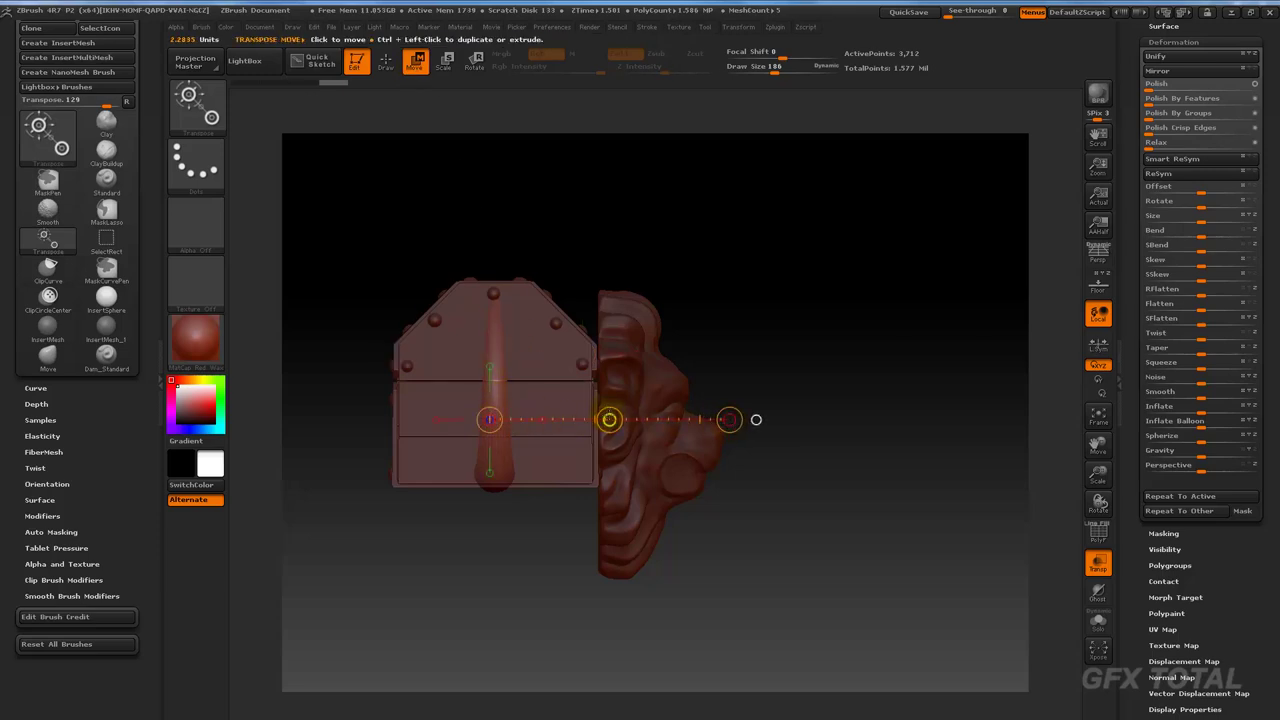
mouse_move(606, 414)
left_mouse_down()
mouse_move(800, 420)
mouse_move(804, 403)
left_mouse_up()
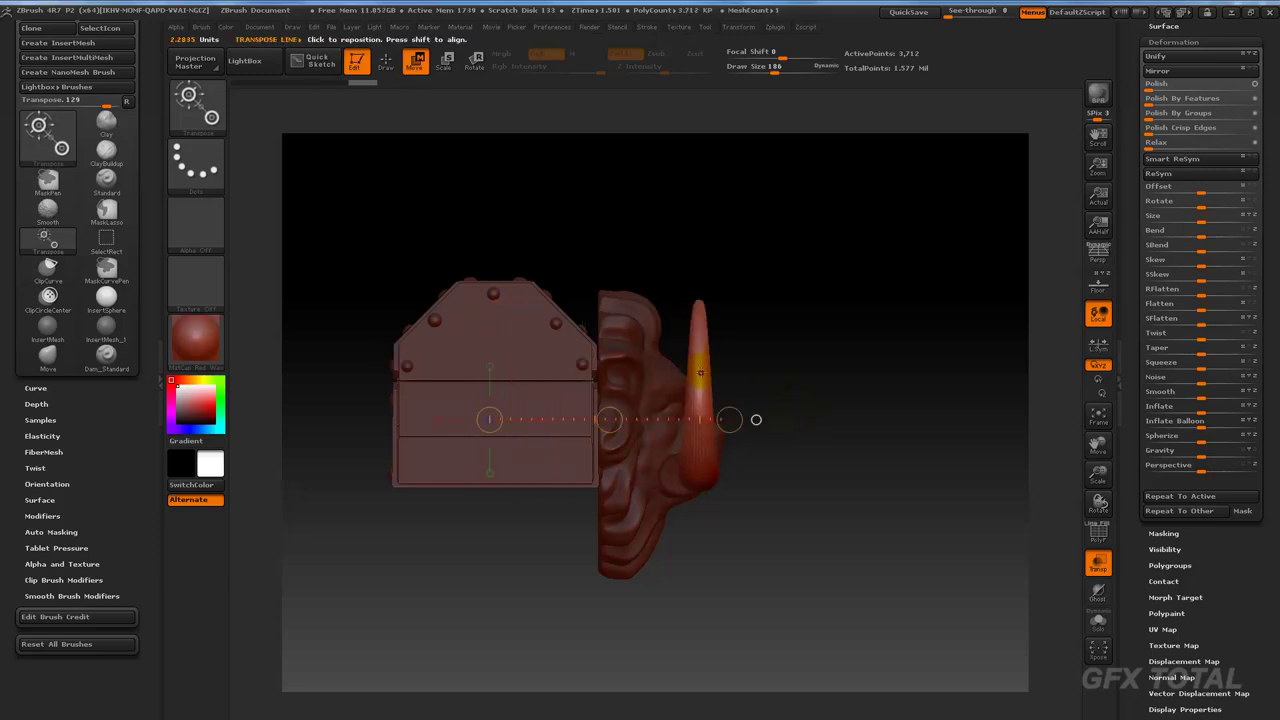
mouse_move(690, 395)
left_mouse_down()
mouse_move(771, 188)
mouse_move(718, 460)
mouse_move(921, 567)
mouse_move(640, 420)
mouse_move(653, 296)
left_mouse_up()
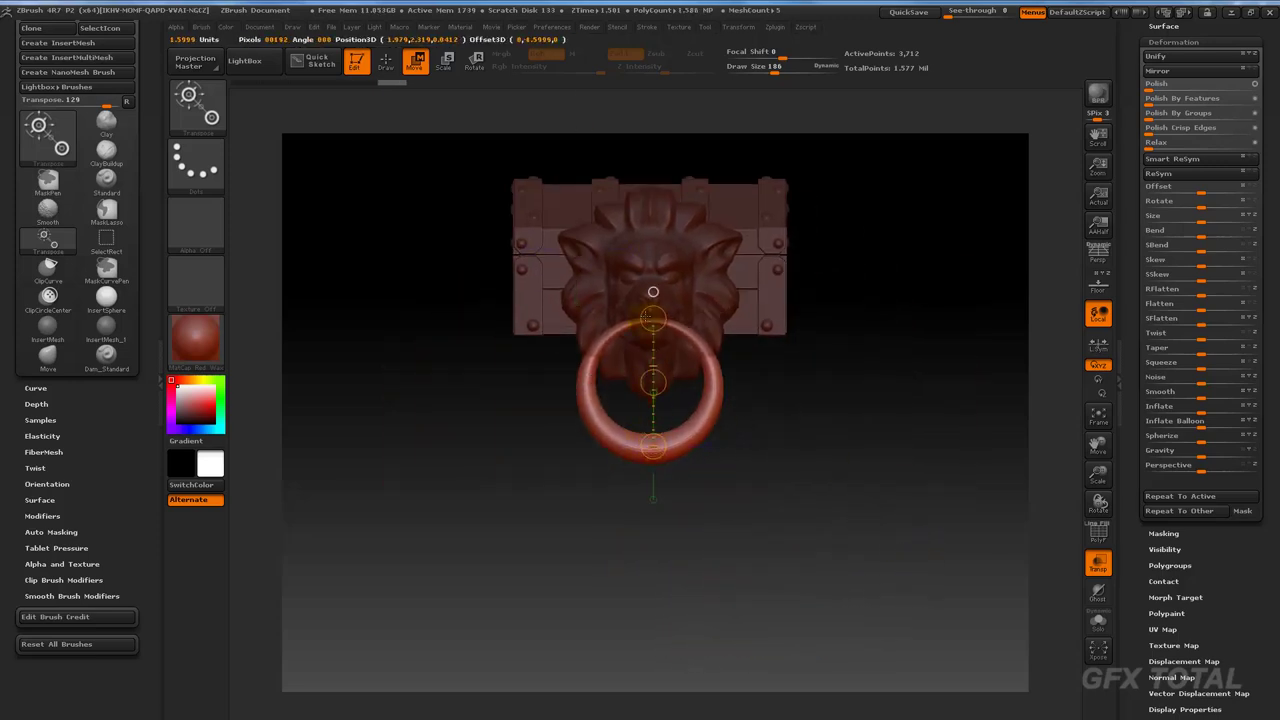
Step: Scale the ring up along a vertical transpose line and nudge it under the lion
left_click_drag(804, 362, 800, 365)
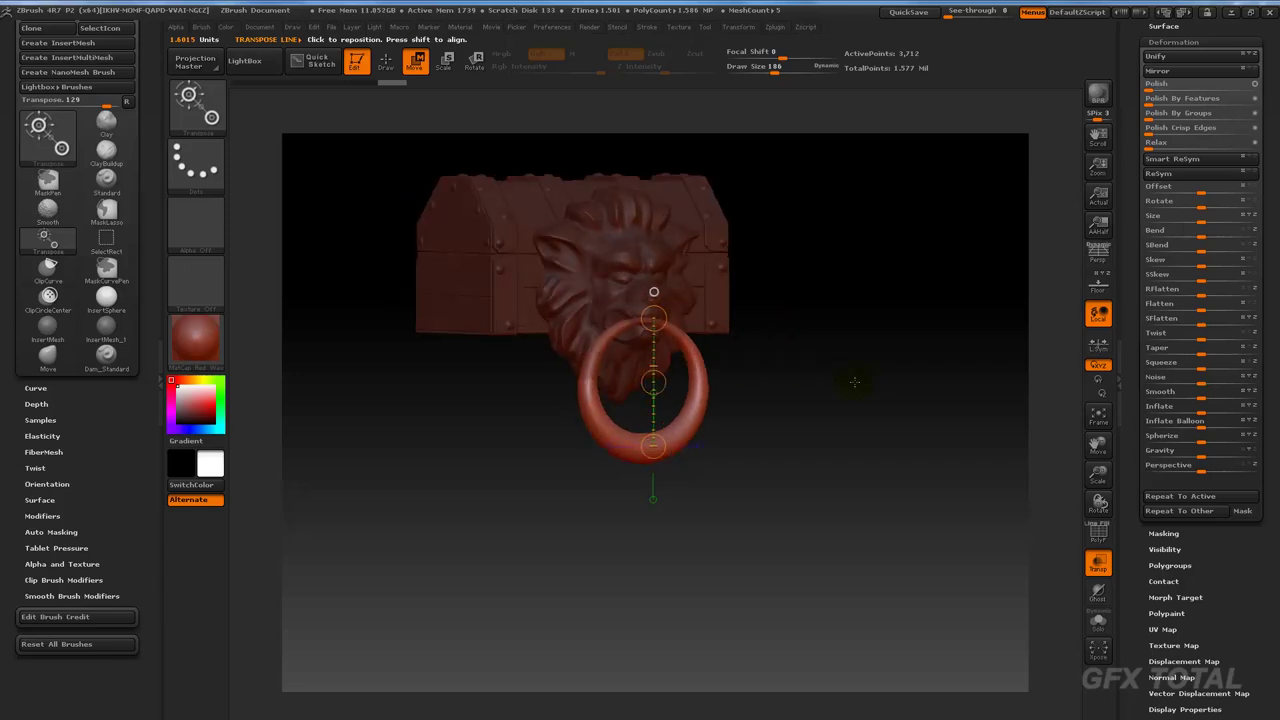
left_click_drag(699, 347, 898, 358)
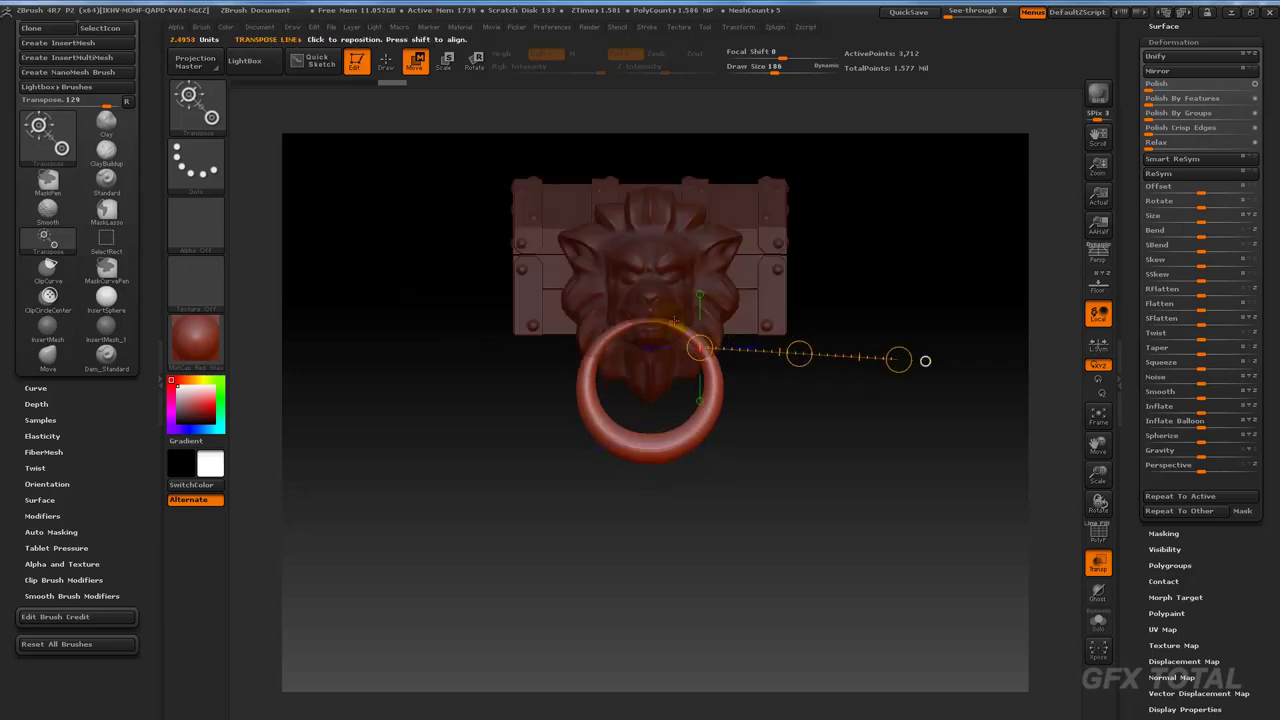
left_click_drag(650, 318, 650, 374)
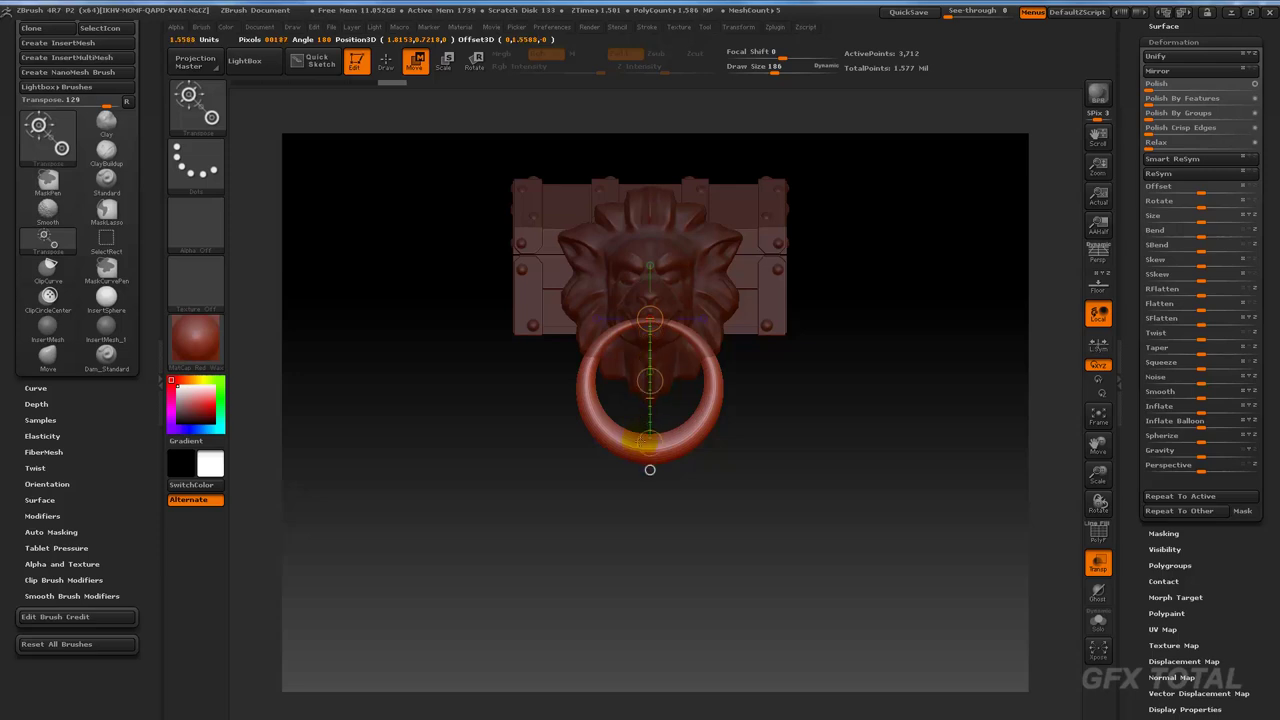
left_click(476, 64)
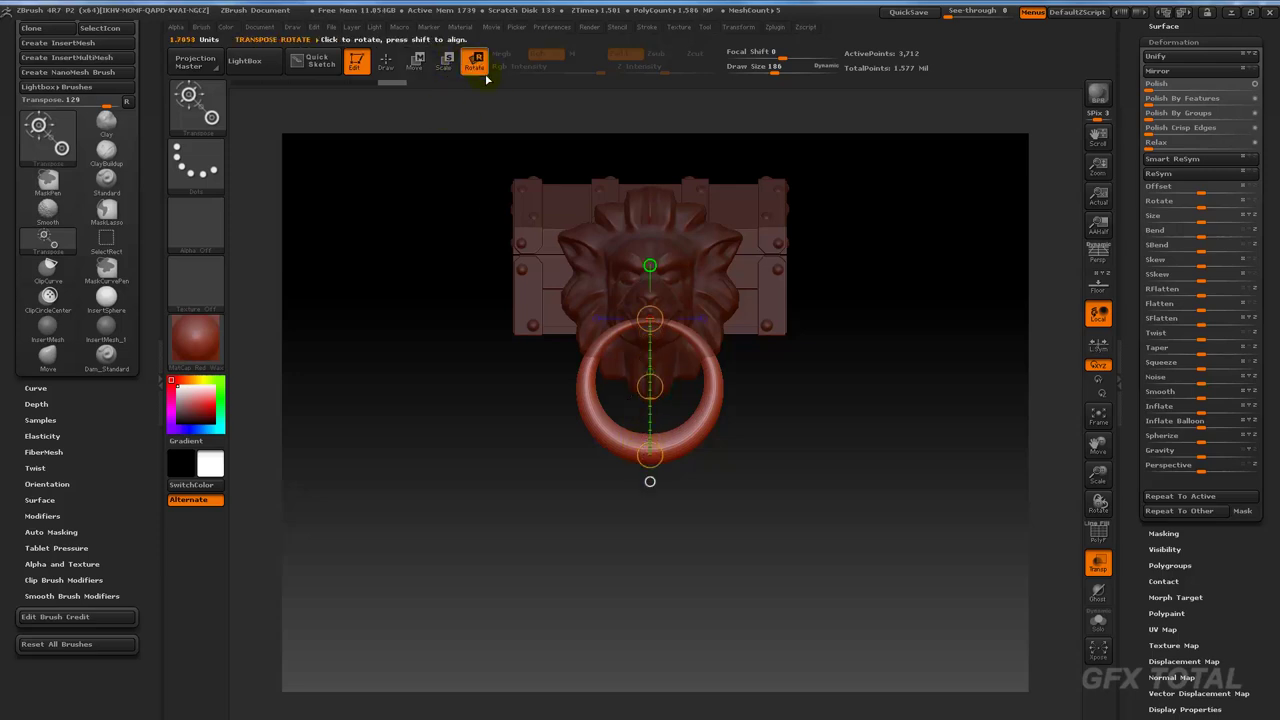
key("e")
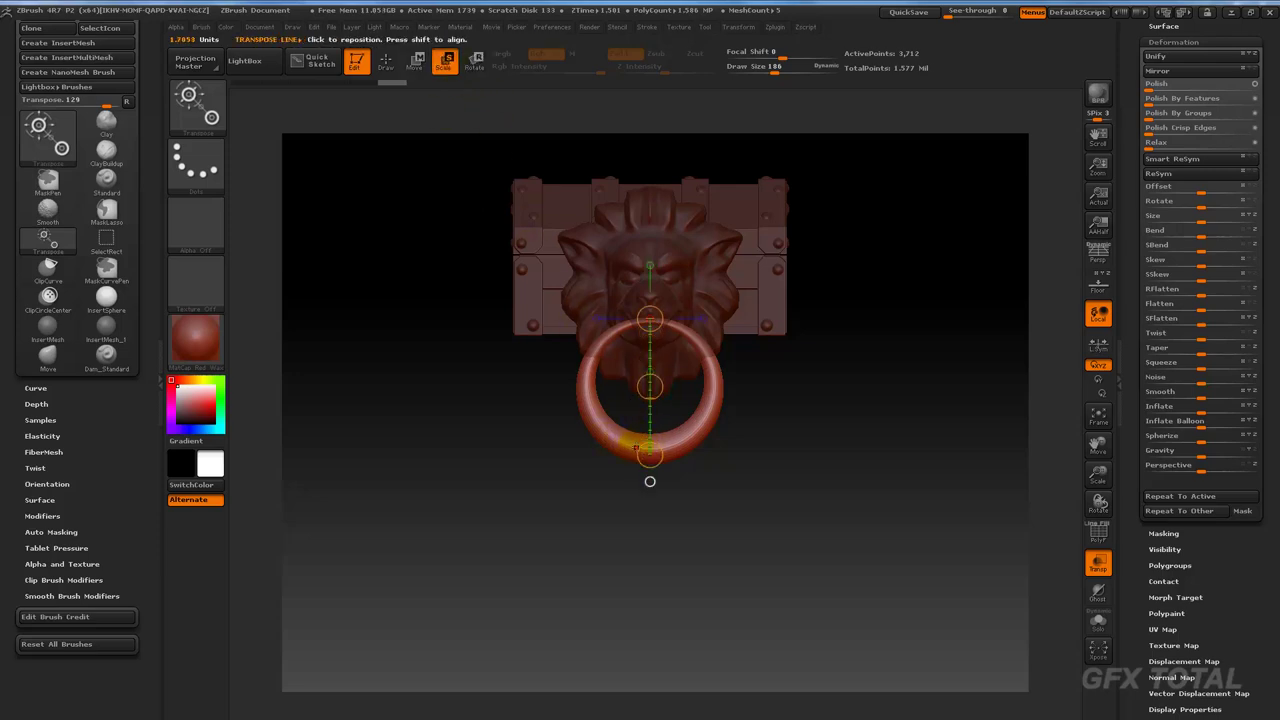
left_click_drag(650, 454, 623, 643)
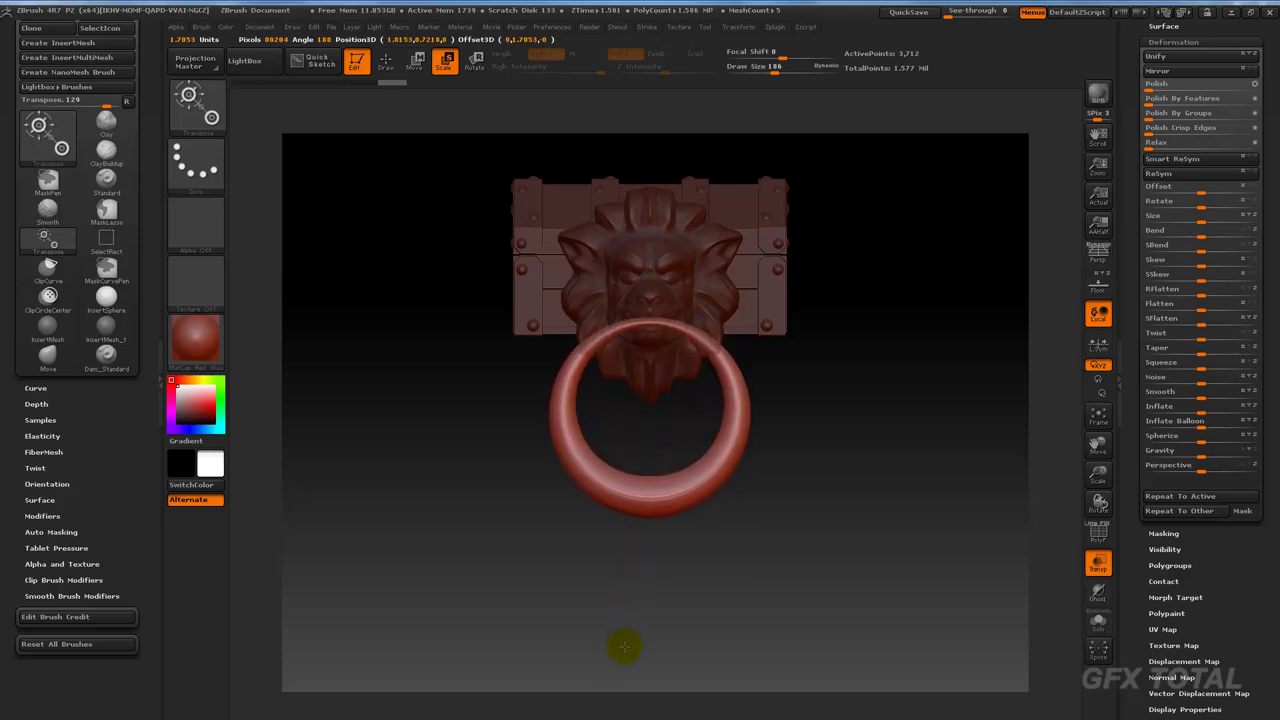
left_click(415, 60)
left_click_drag(650, 386, 647, 384)
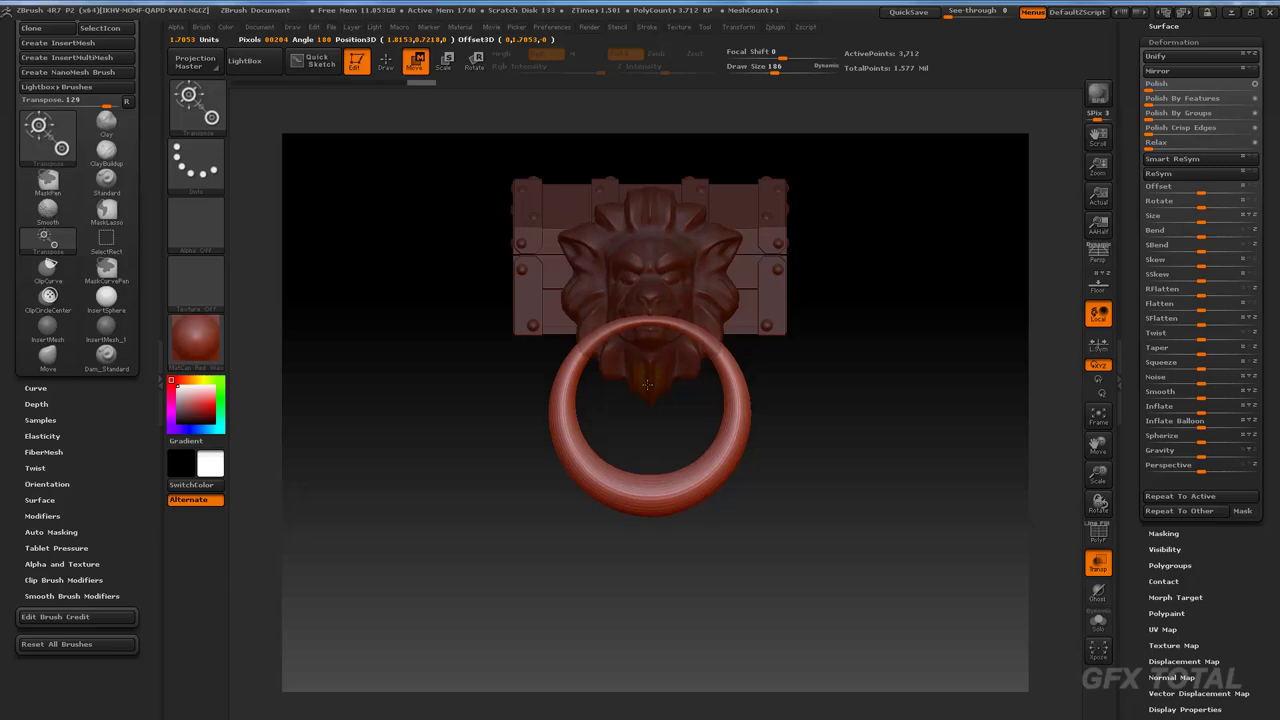
left_click_drag(780, 380, 903, 383)
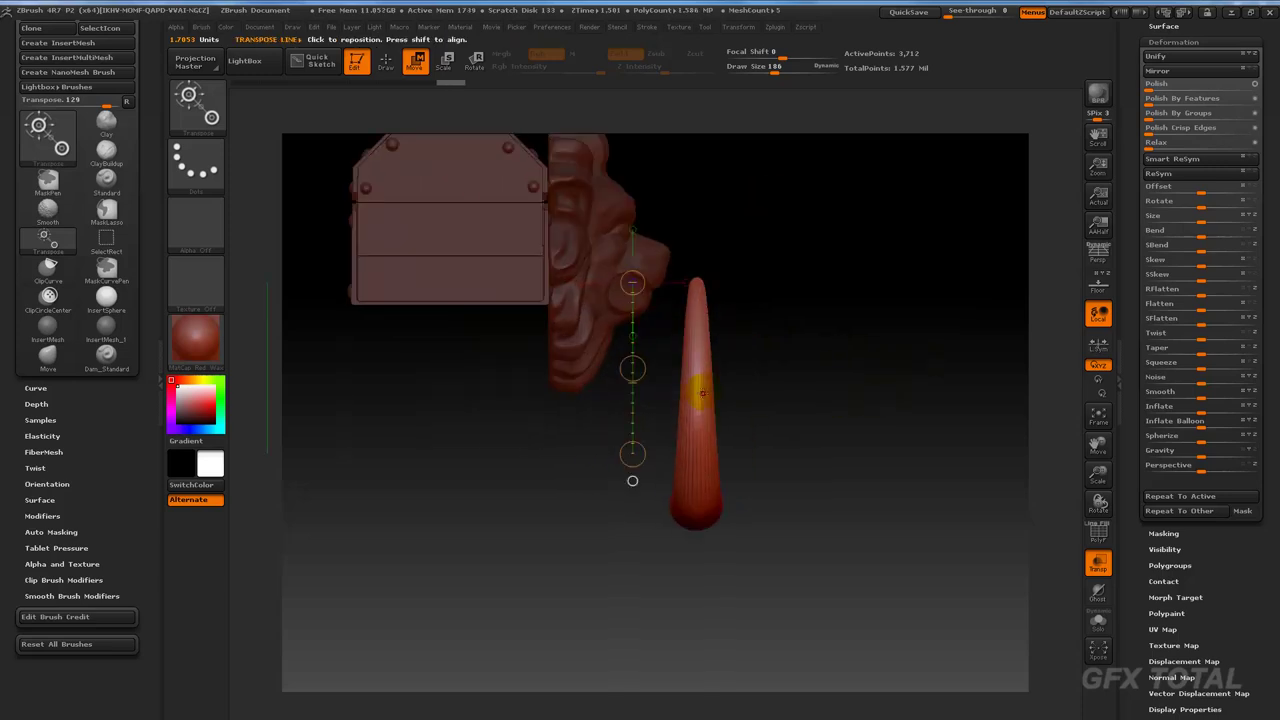
Step: Slide the ring back into the lion's mouth, then make the lion head active in Draw mode
mouse_move(700, 393)
left_mouse_down()
mouse_move(840, 391)
mouse_move(785, 393)
left_mouse_up()
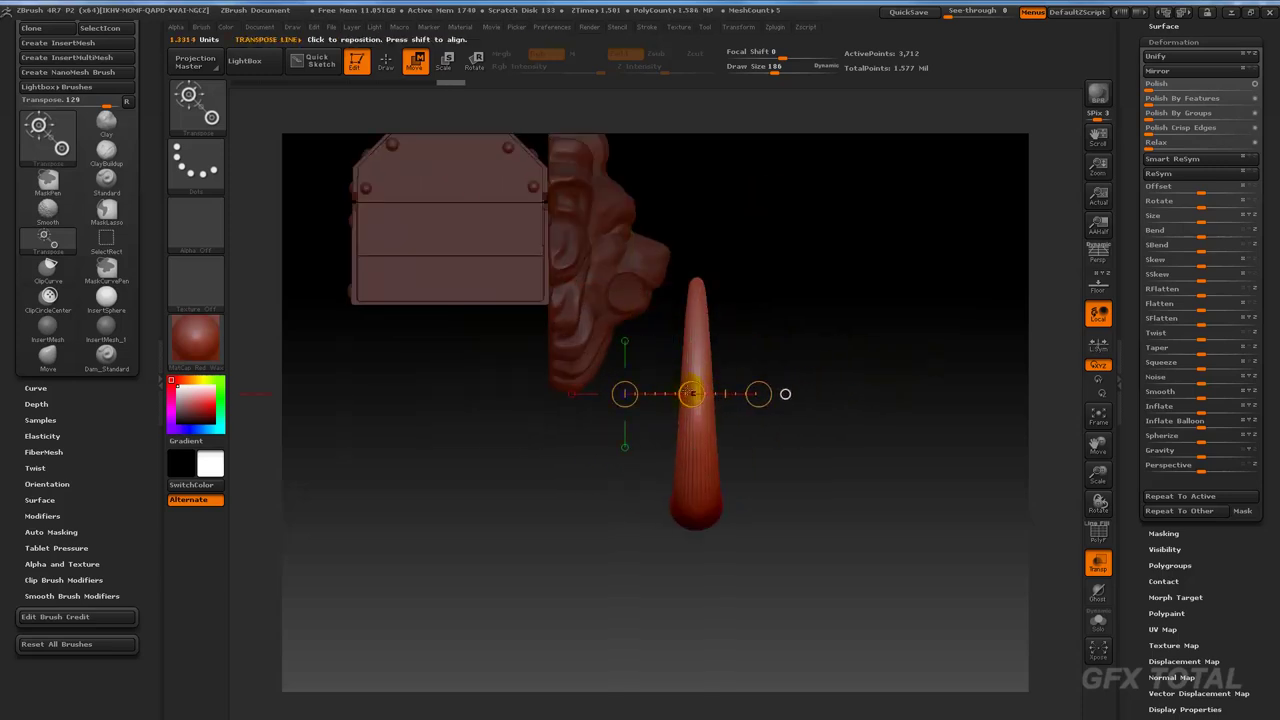
left_click_drag(692, 393, 625, 393)
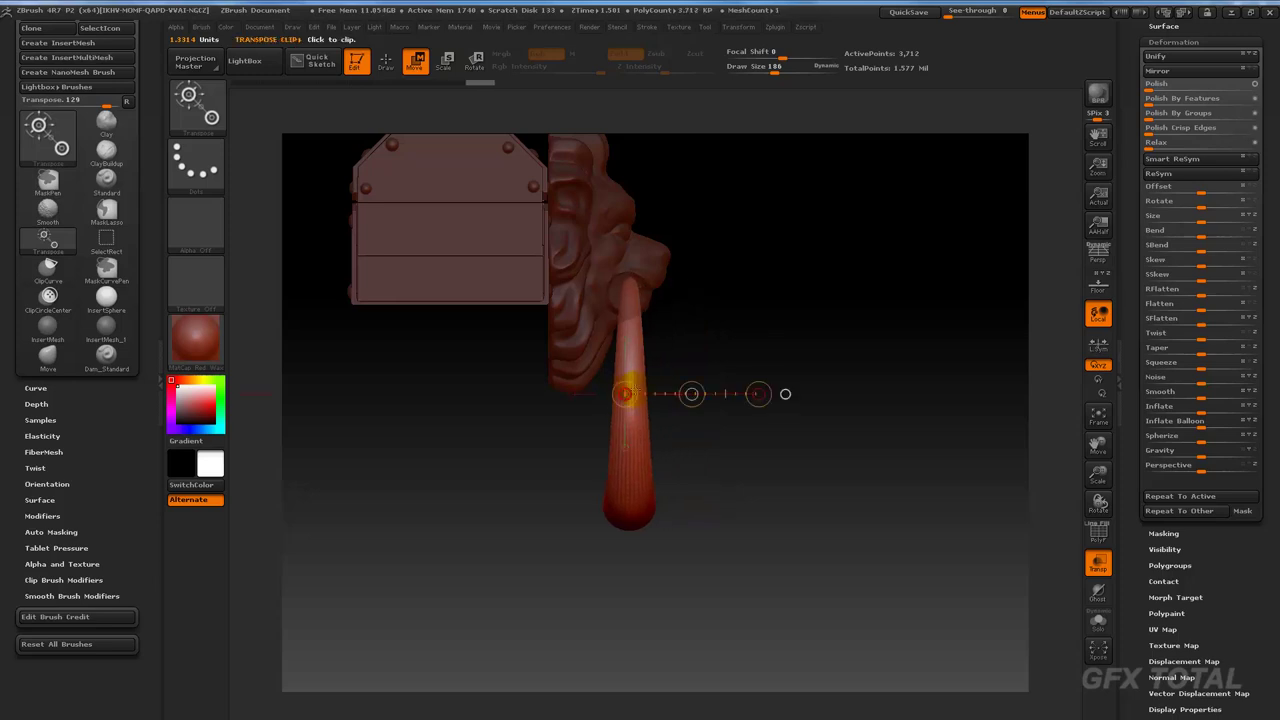
mouse_move(757, 292)
left_mouse_down()
mouse_move(757, 323)
mouse_move(834, 308)
mouse_move(937, 317)
mouse_move(868, 290)
mouse_move(789, 297)
mouse_move(803, 300)
left_mouse_up()
left_click(787, 290, "alt")
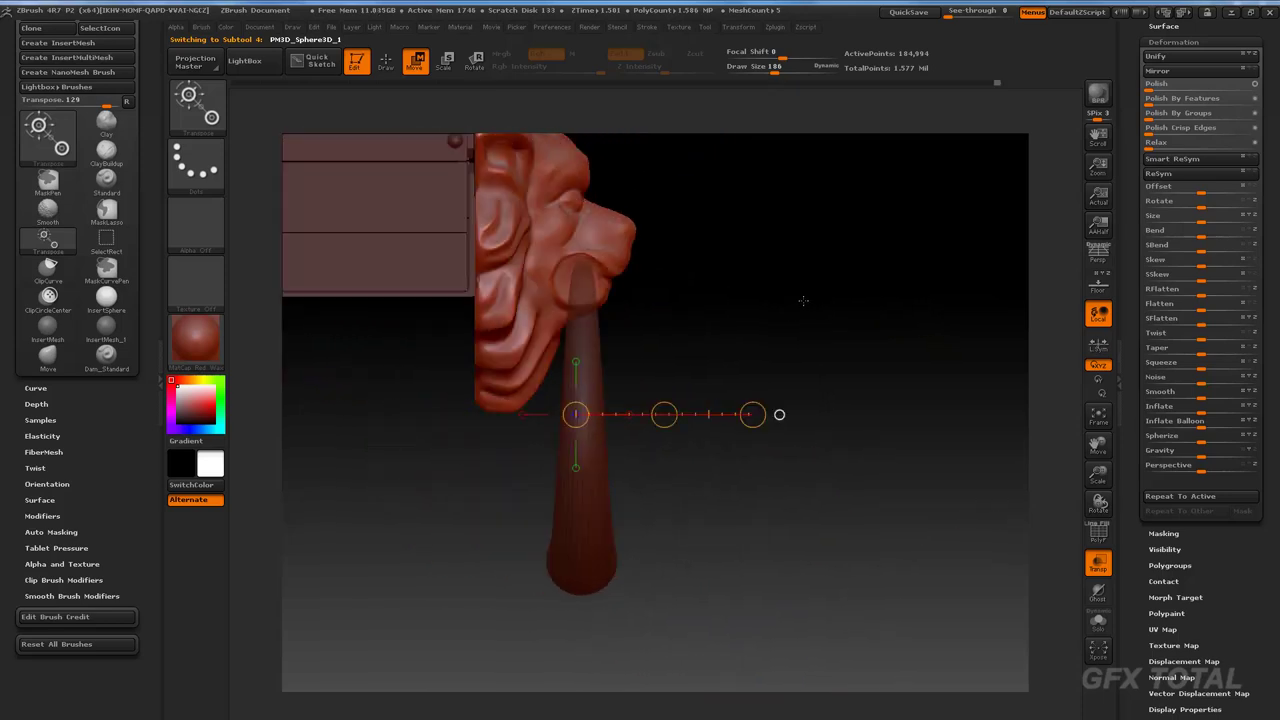
key("q")
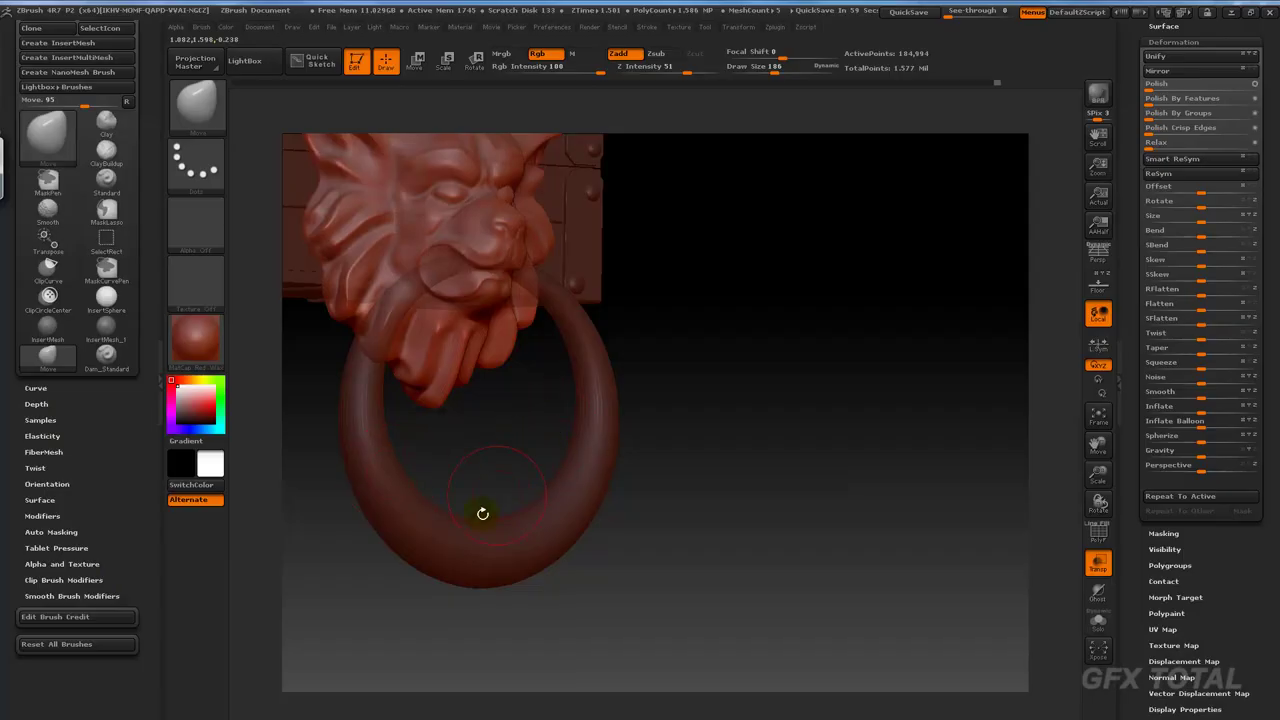
Step: Pick the MaskPen brush and subdivide the ring to 14,848 points, bringing up Transform options
mouse_move(480, 514)
left_mouse_down()
mouse_move(491, 531)
mouse_move(930, 462)
mouse_move(890, 430)
left_mouse_up()
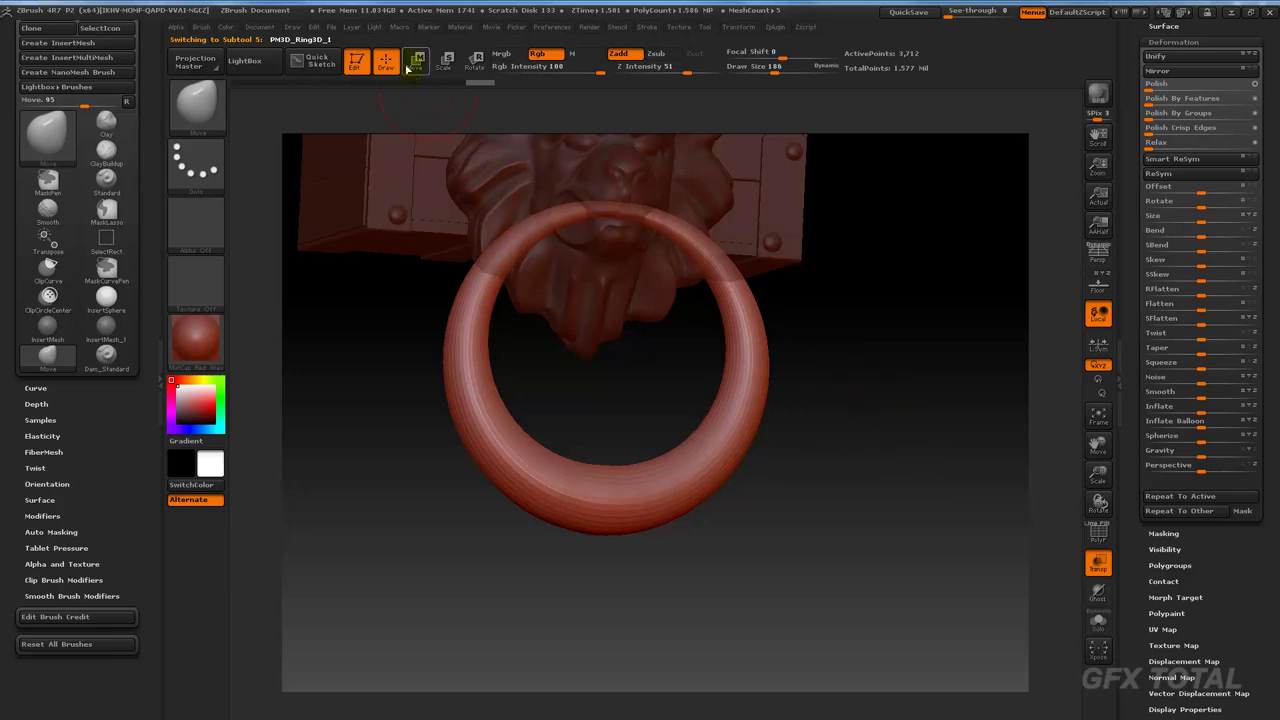
left_click(196, 105)
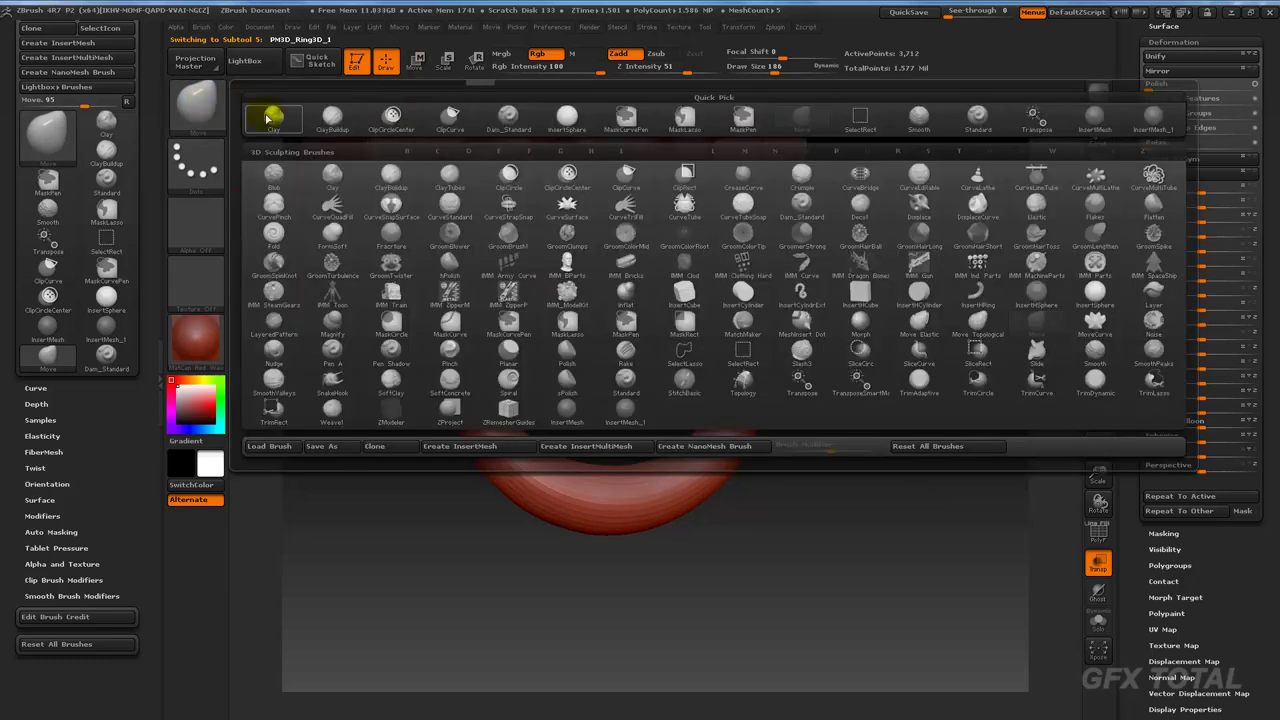
left_click(337, 125)
mouse_move(363, 457)
left_mouse_down()
mouse_move(323, 466)
mouse_move(457, 371)
left_mouse_up()
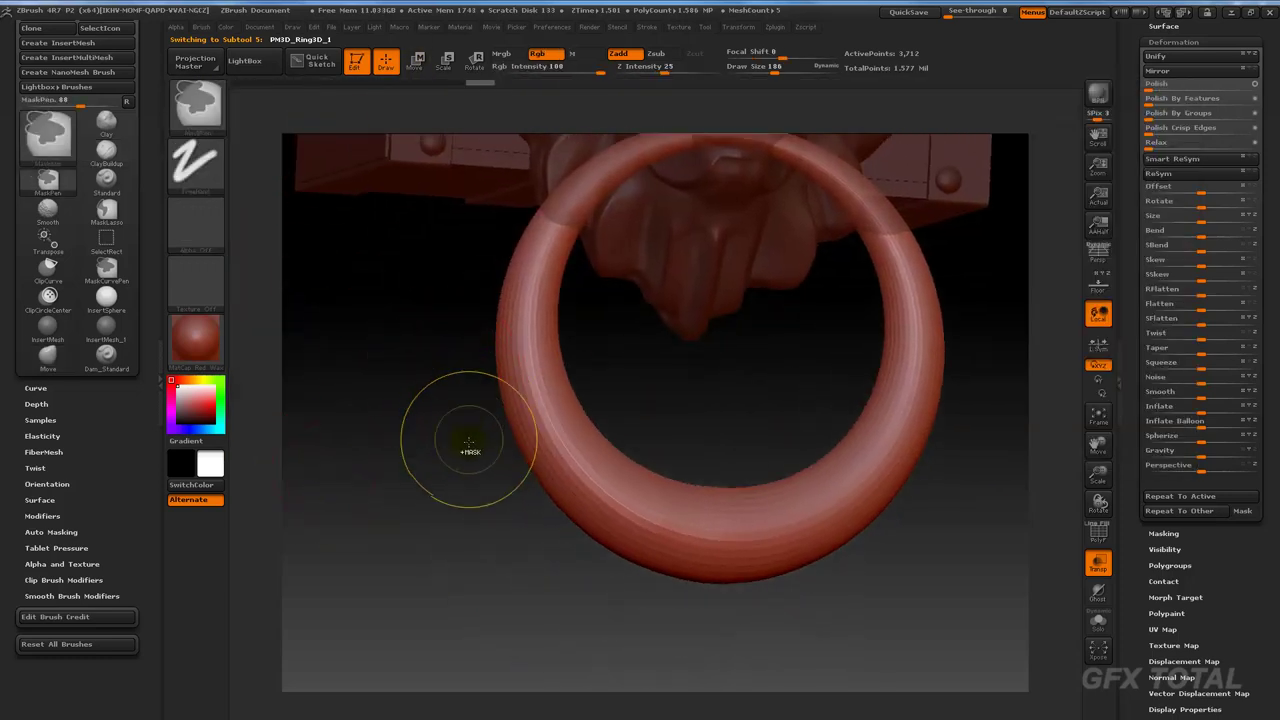
key("ctrl+d")
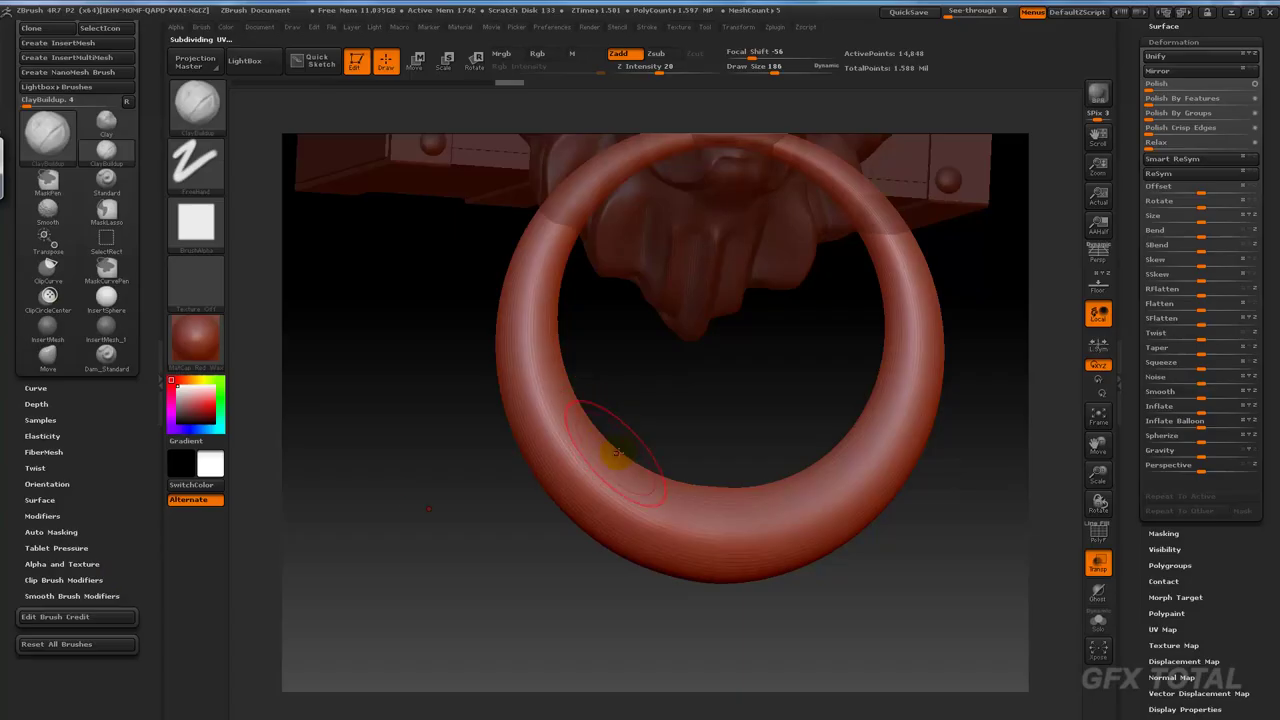
key("space")
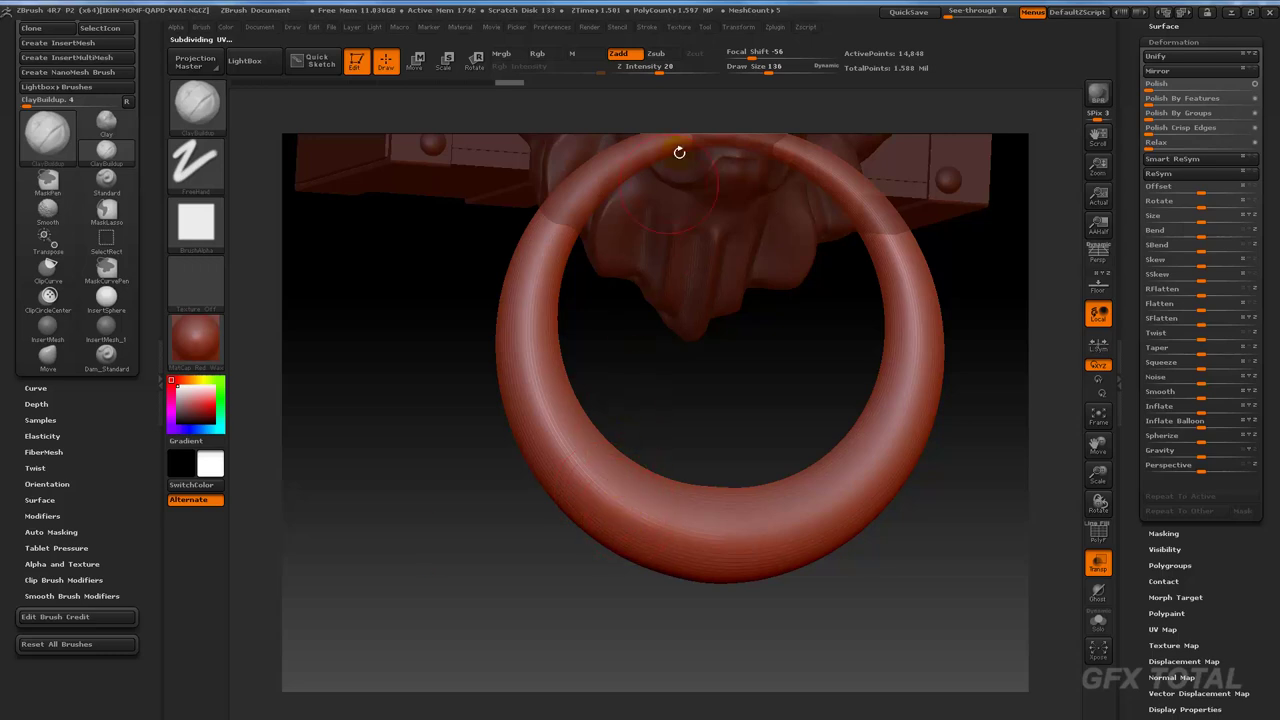
left_click(737, 28)
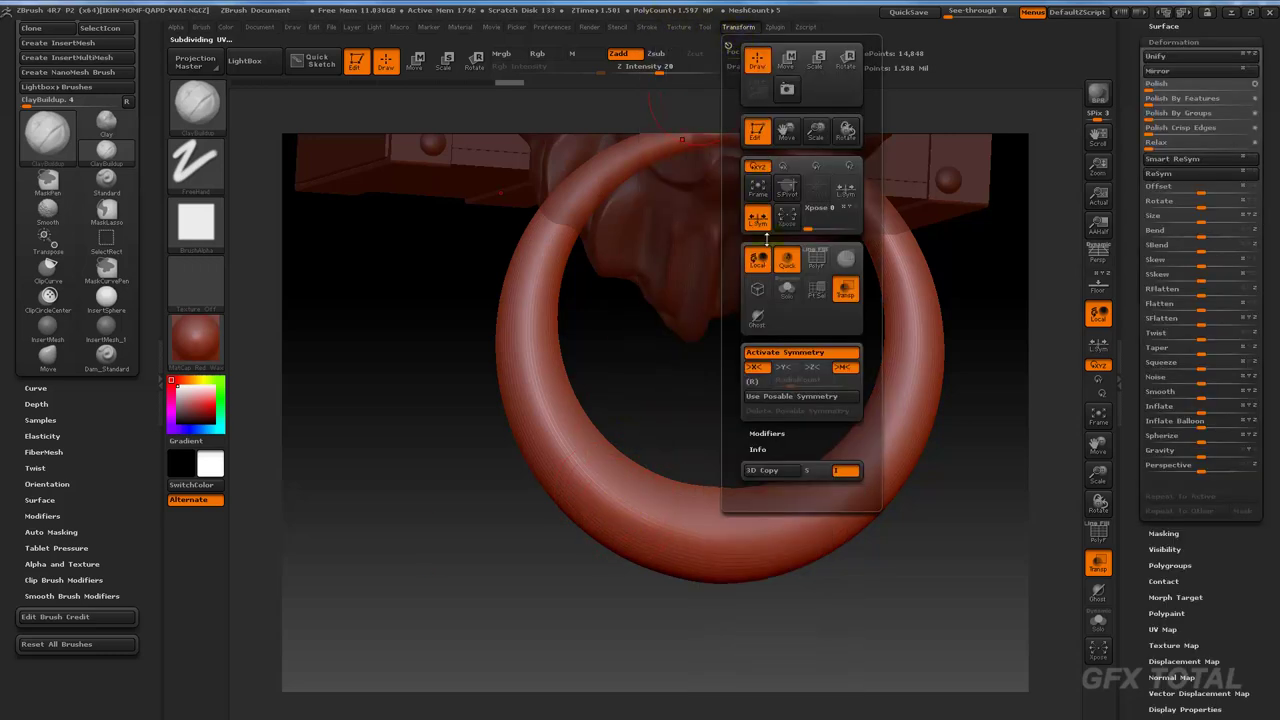
Step: Turn on X symmetry and compare the sculpt with the chest reference photo
left_click(767, 373)
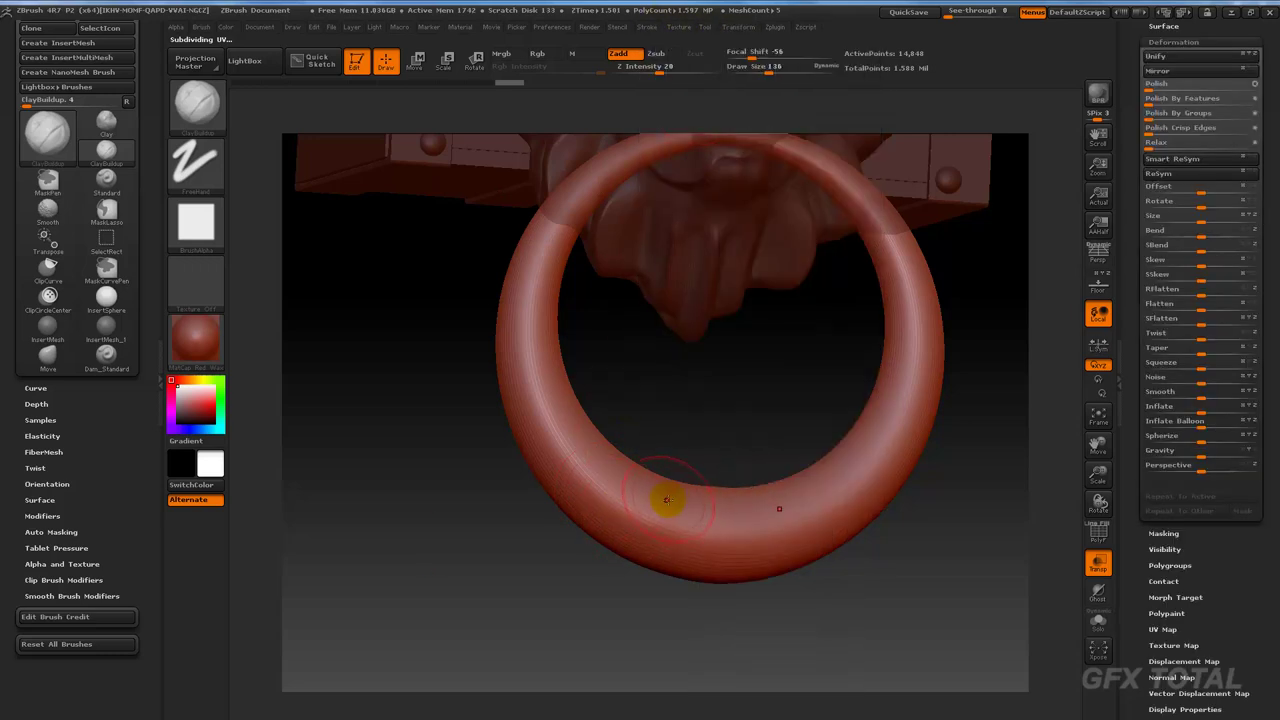
key("alt+Tab")
key("alt+Tab")
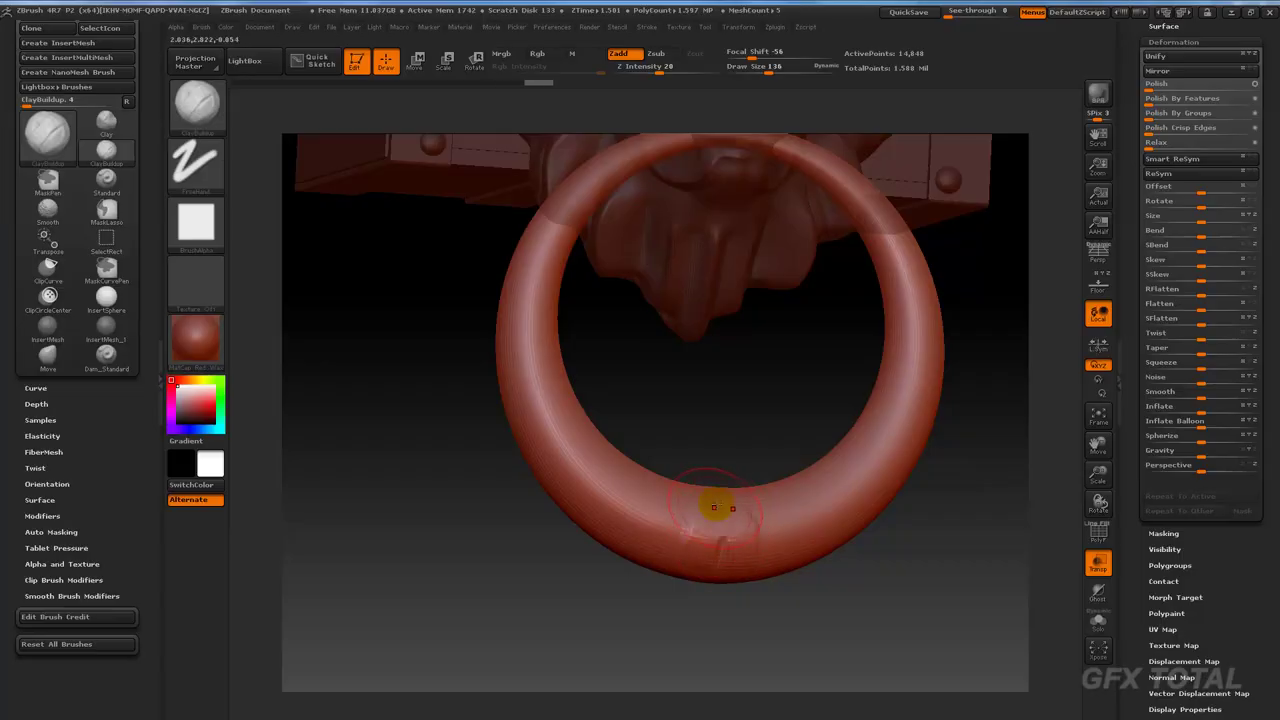
key("alt+Tab")
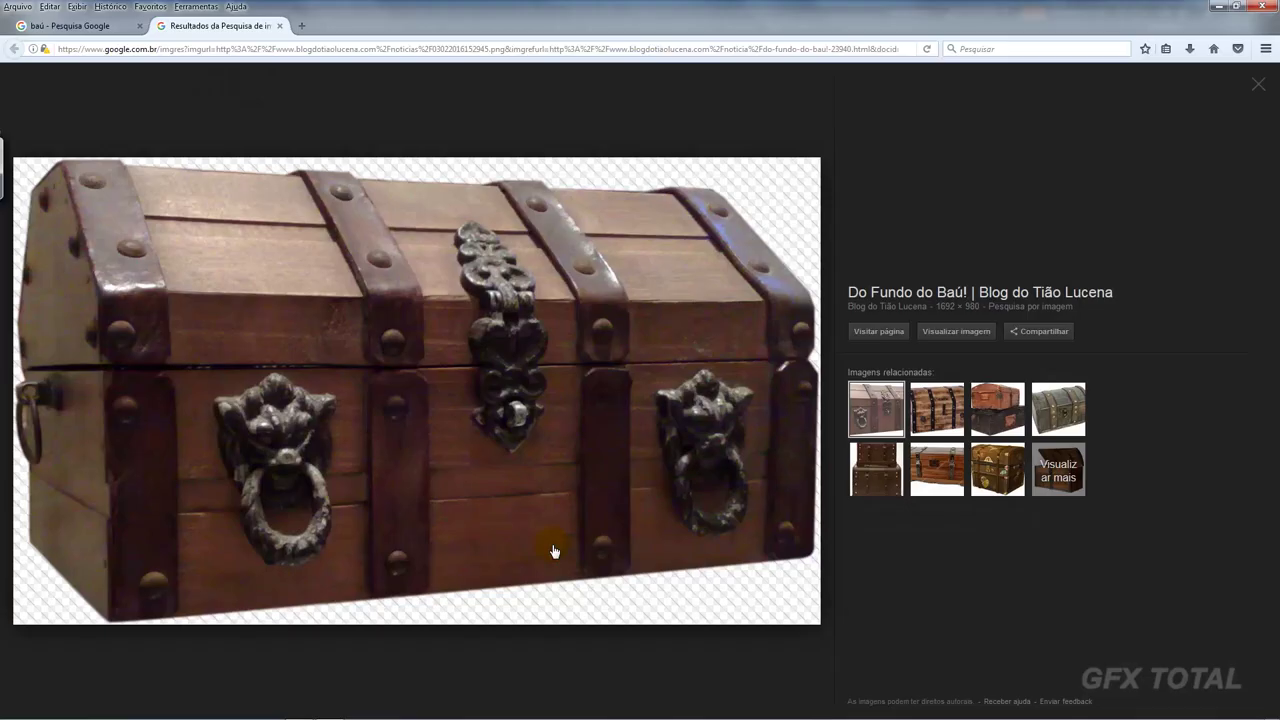
key("alt+Tab")
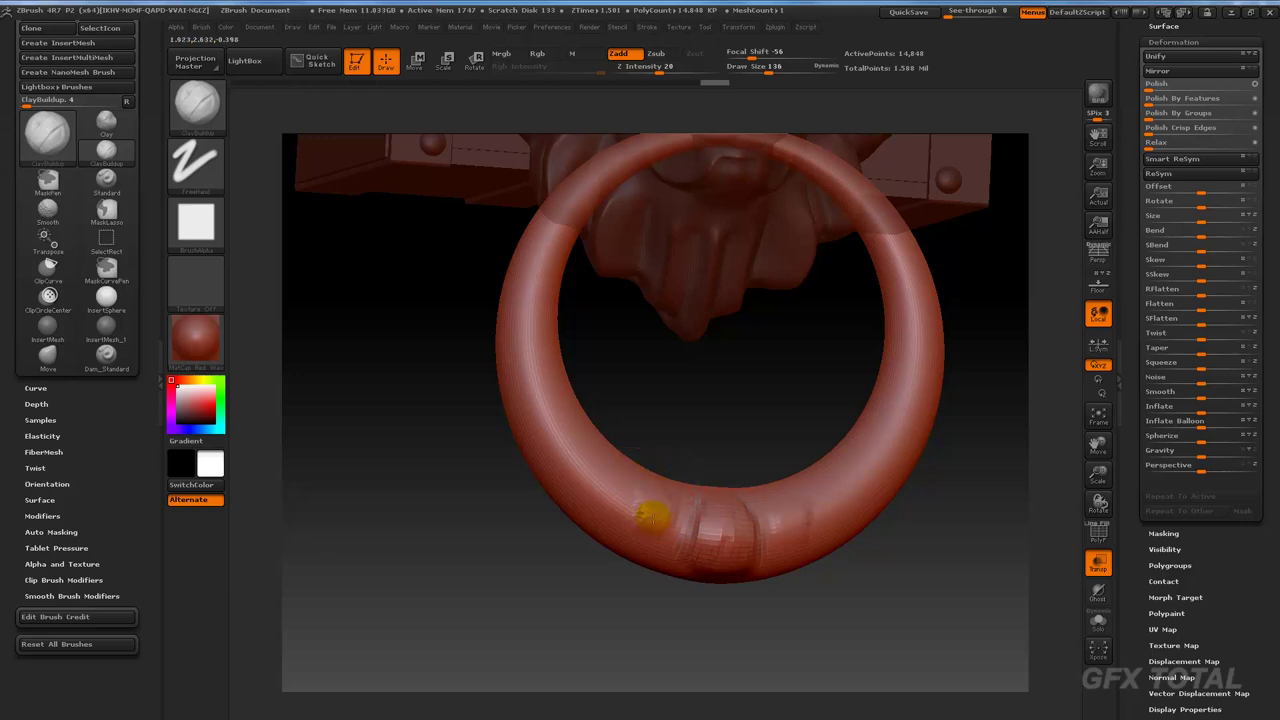
Step: Build twisted spiral ridges around the ring with ClayBuildup, checking the reference between strokes
left_click_drag(624, 556, 656, 486)
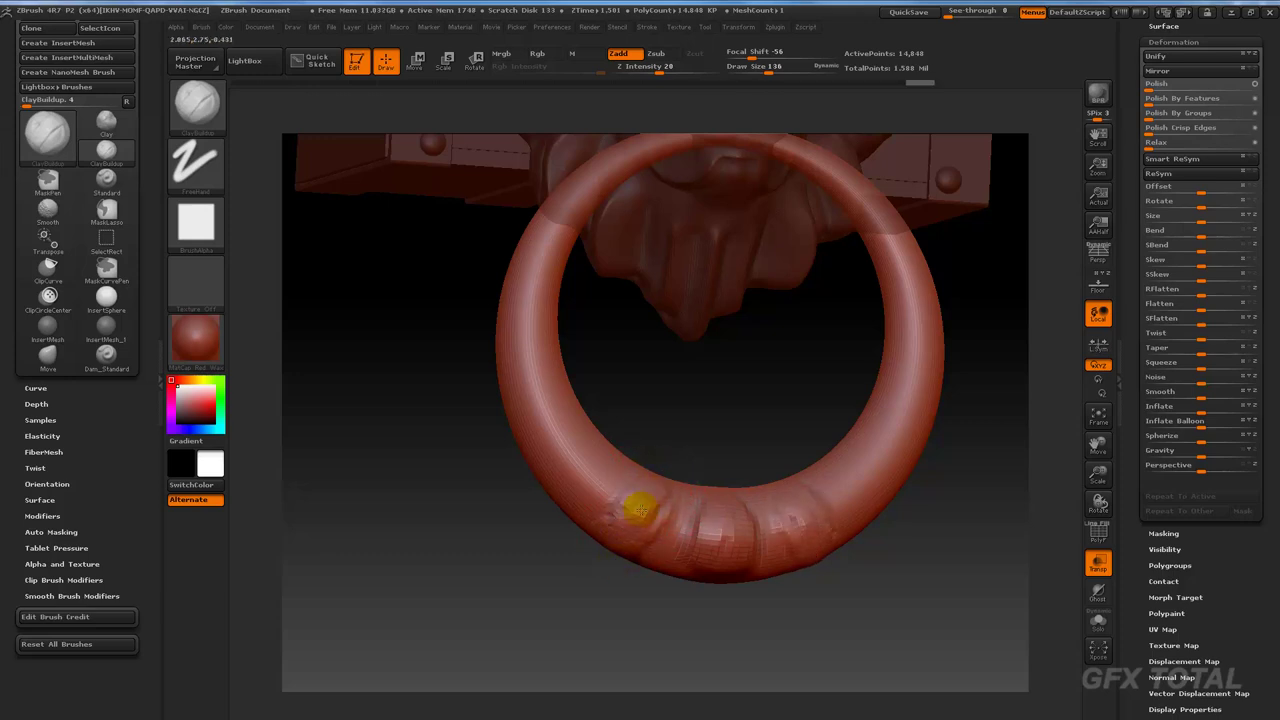
key("ctrl+z")
key("alt+Tab")
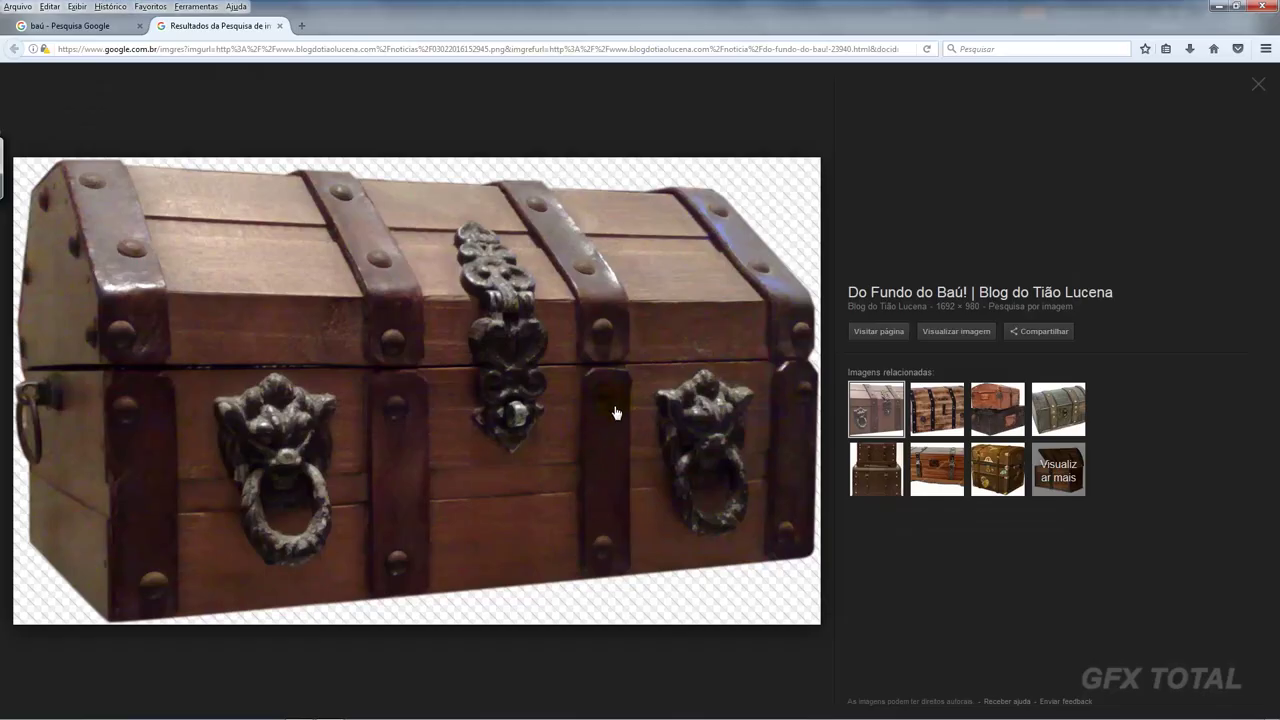
key("alt+Tab")
left_click_drag(612, 415, 638, 419)
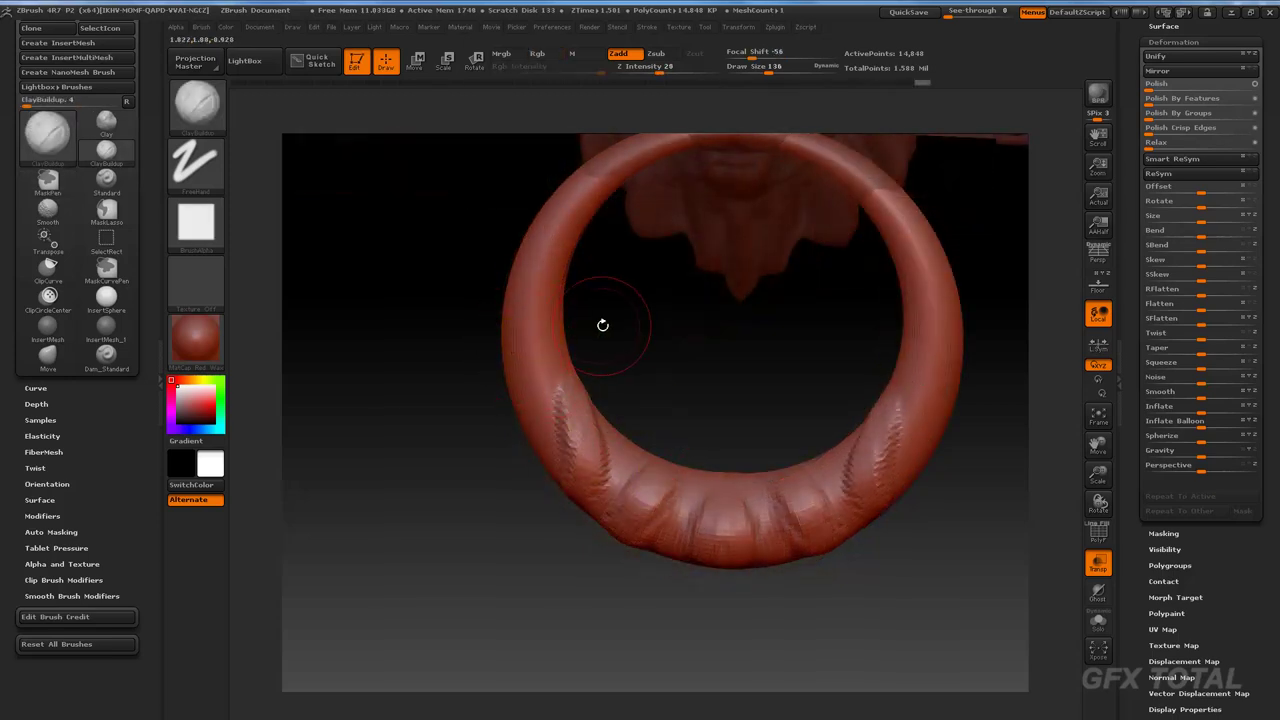
mouse_move(603, 323)
left_mouse_down()
mouse_move(474, 363)
mouse_move(528, 407)
mouse_move(529, 357)
mouse_move(538, 376)
left_mouse_up()
mouse_move(498, 299)
left_mouse_down()
mouse_move(528, 423)
mouse_move(578, 416)
mouse_move(552, 432)
left_mouse_up()
mouse_move(500, 400)
left_mouse_down()
mouse_move(568, 347)
mouse_move(530, 356)
left_mouse_up()
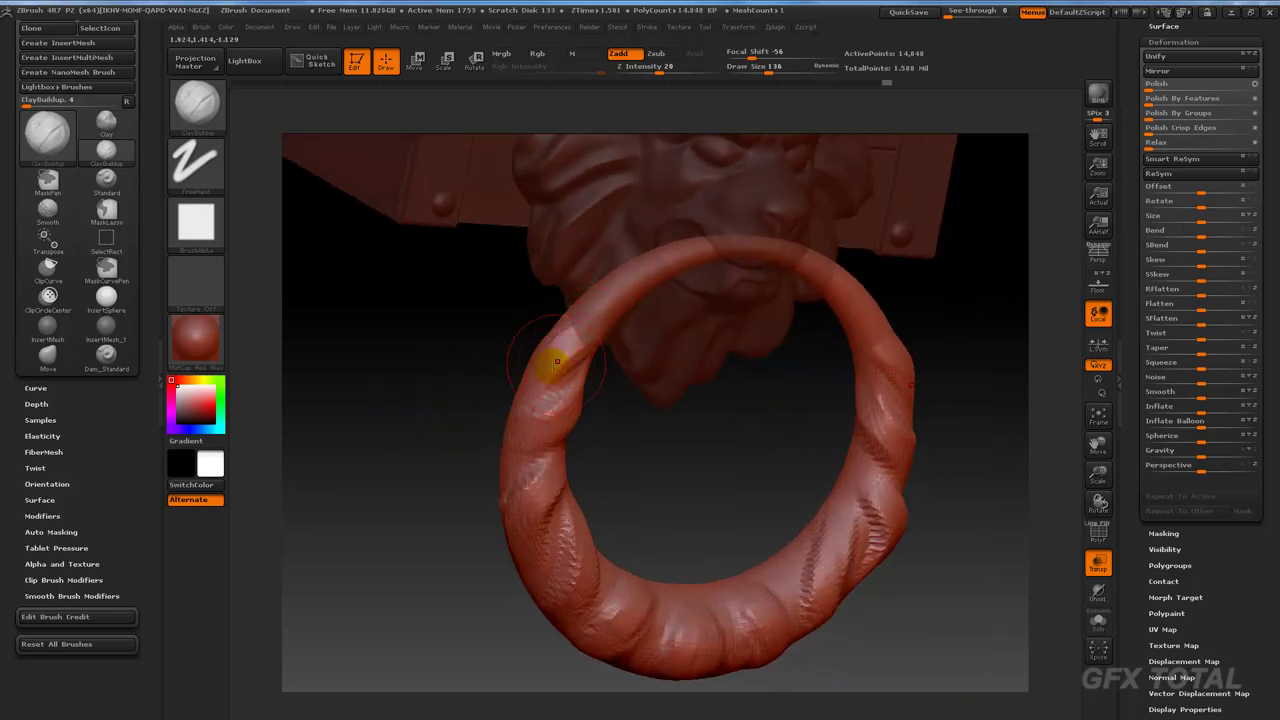
left_click_drag(598, 312, 556, 336)
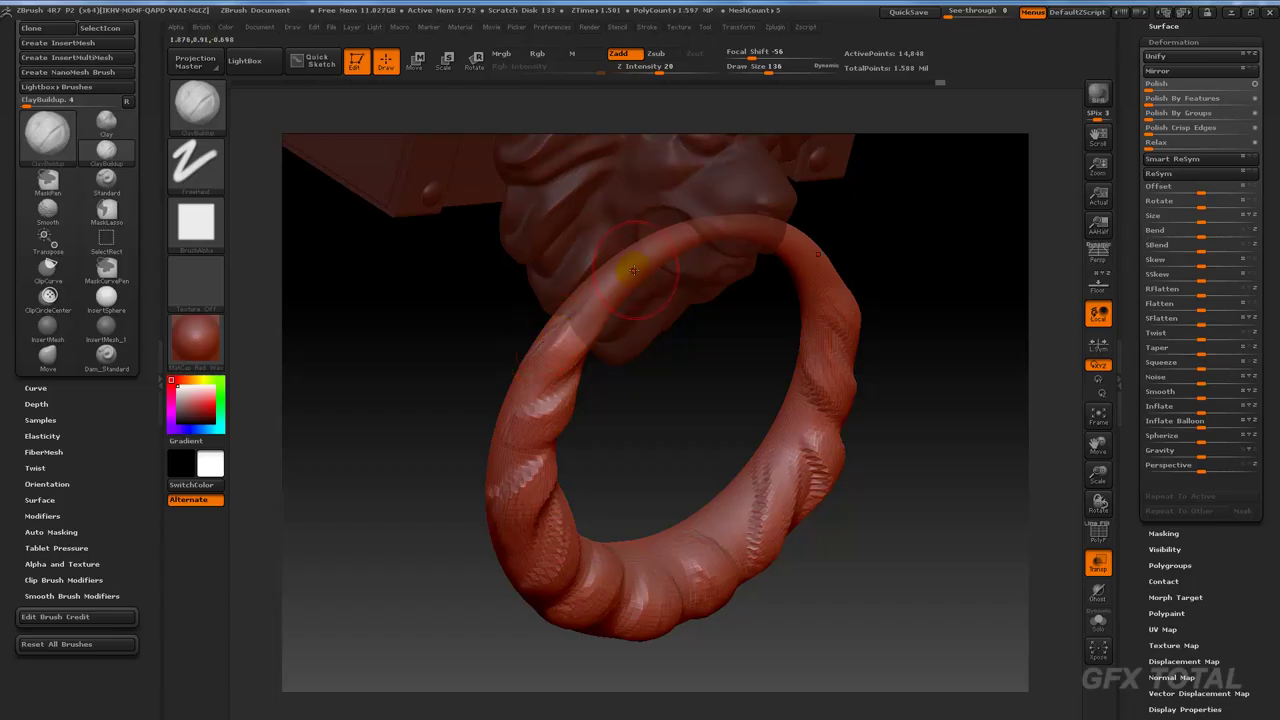
key("alt+Tab")
key("alt+Tab")
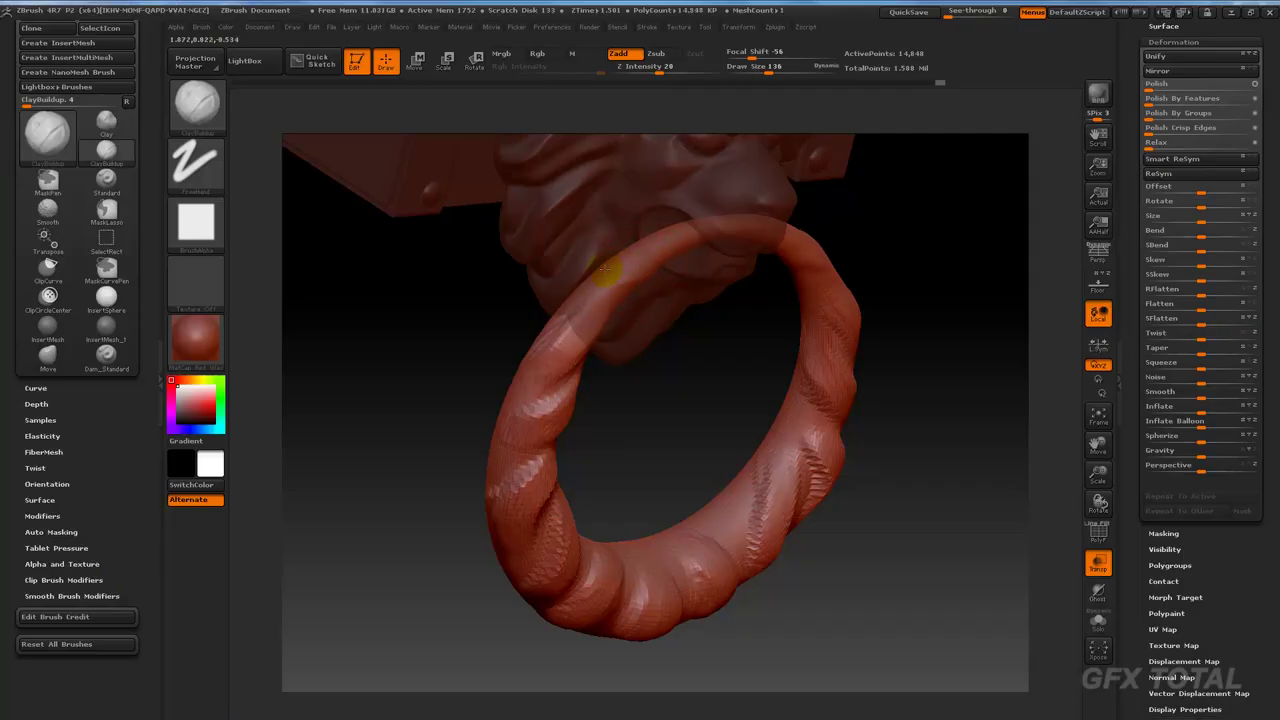
left_click_drag(517, 321, 600, 285)
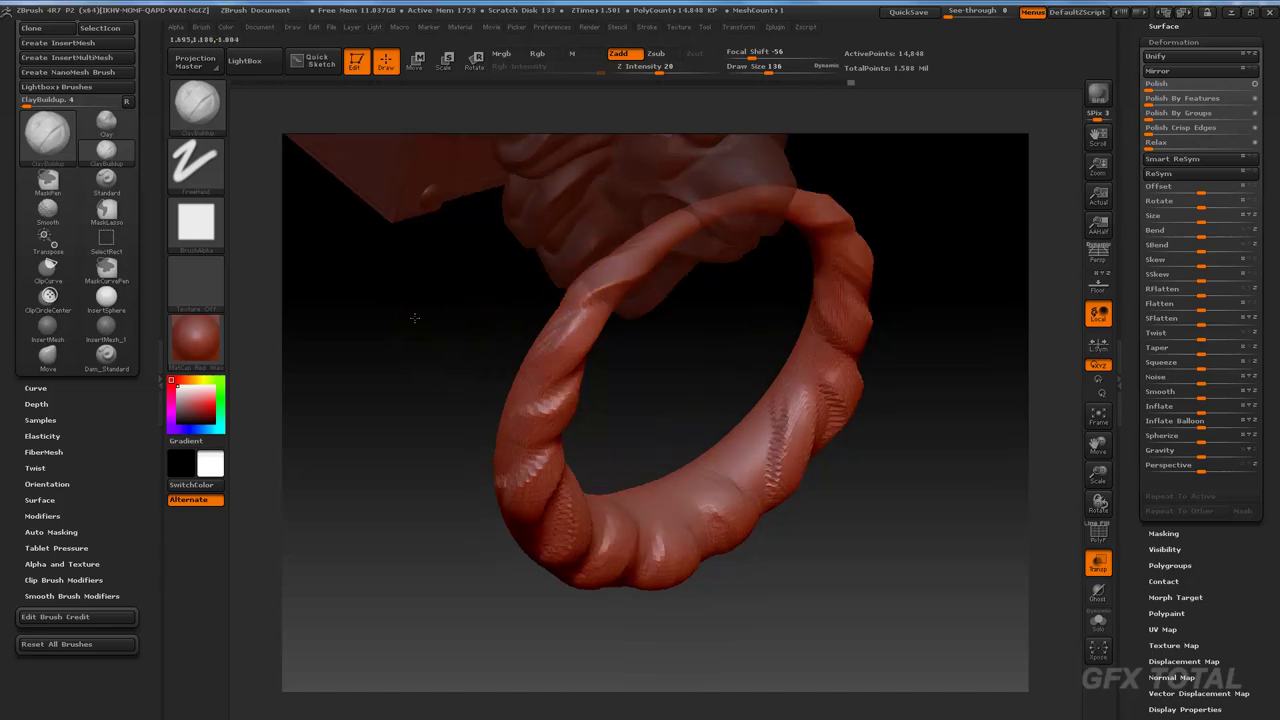
Step: Switch to Dam_Standard and carve a crease up along the ring
left_click(196, 102)
left_click(513, 125)
mouse_move(386, 300)
left_mouse_down()
mouse_move(391, 366)
mouse_move(643, 284)
left_mouse_up()
left_click_drag(586, 314, 669, 278)
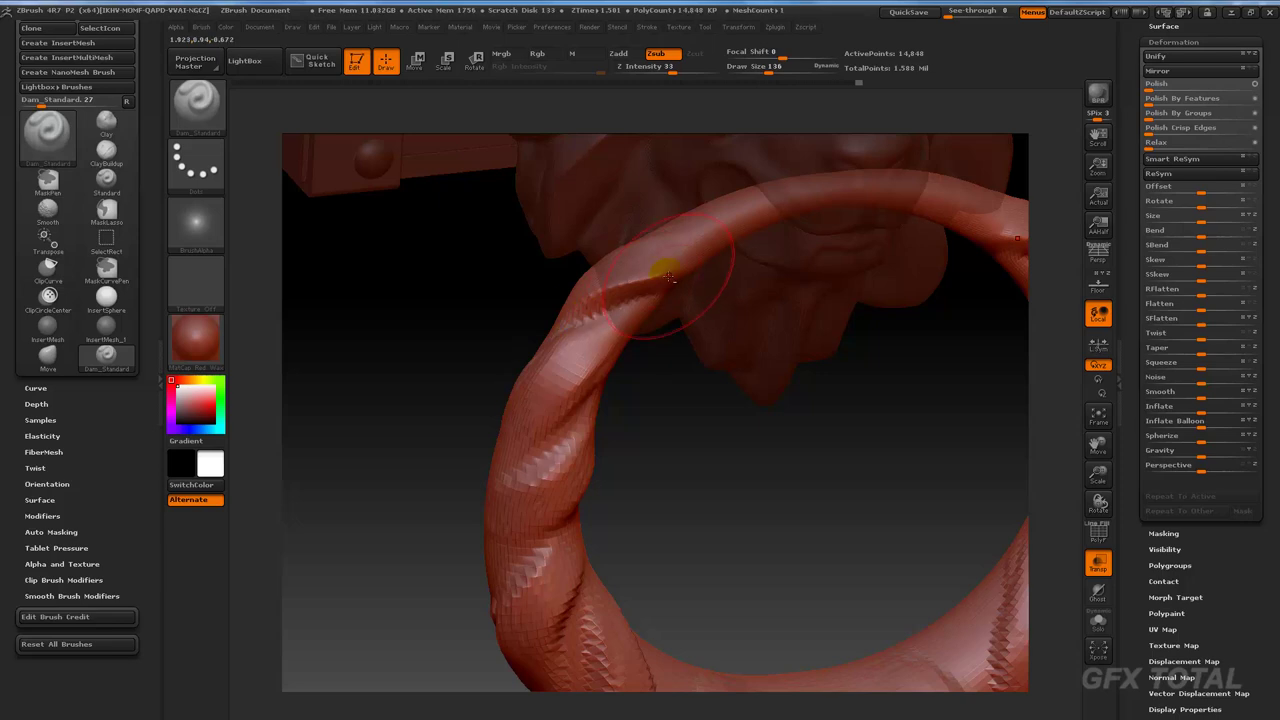
mouse_move(457, 357)
left_mouse_down()
mouse_move(607, 344)
mouse_move(548, 417)
left_mouse_up()
left_click_drag(427, 476, 603, 395)
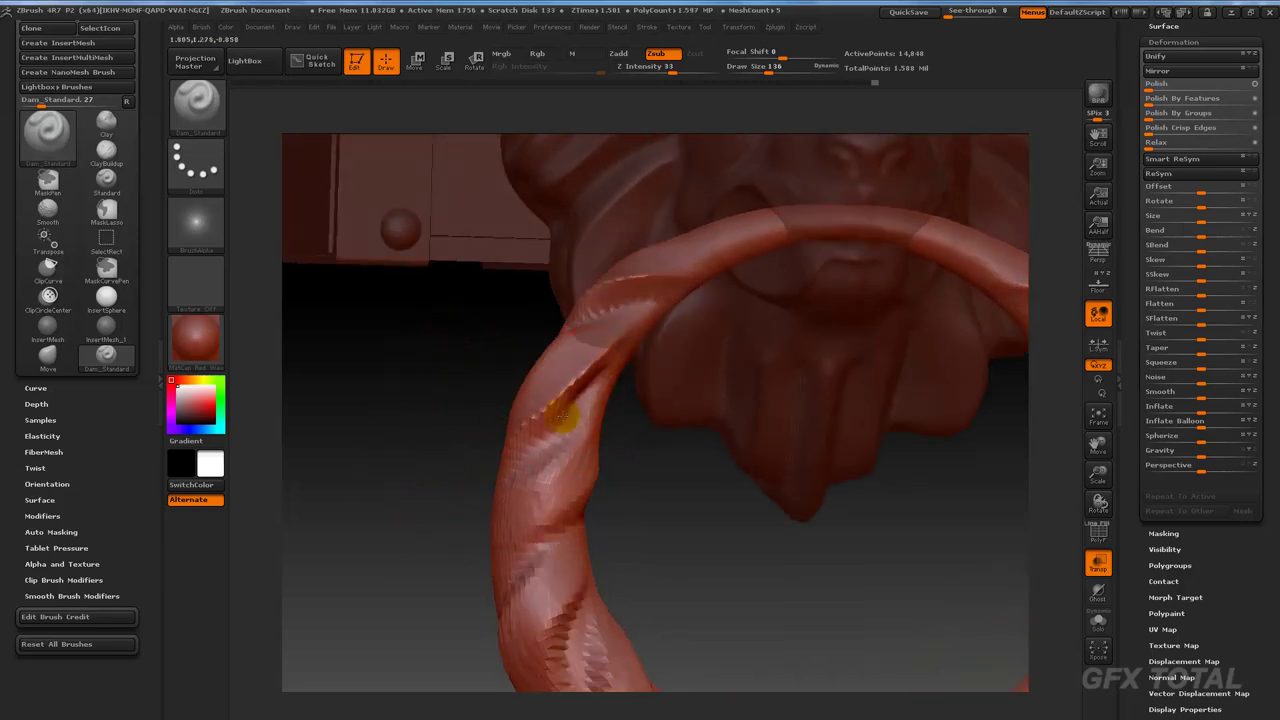
mouse_move(457, 557)
left_mouse_down()
mouse_move(423, 537)
mouse_move(535, 398)
left_mouse_up()
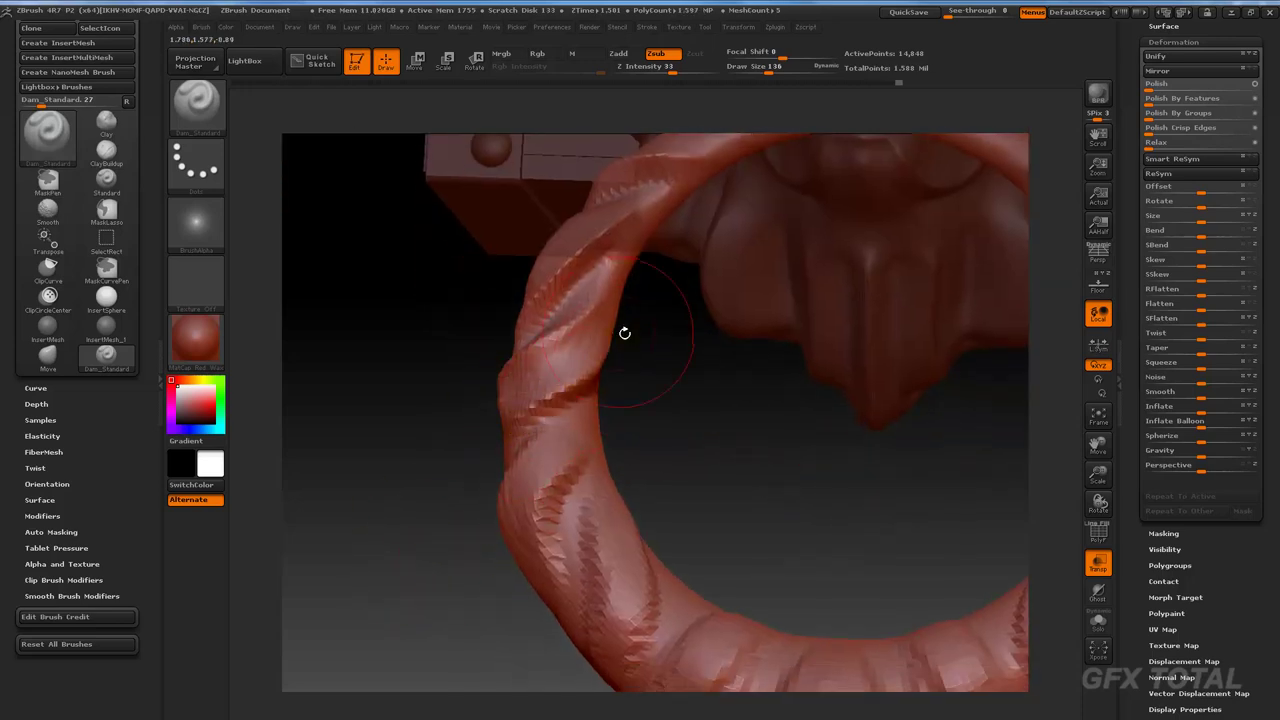
mouse_move(623, 331)
left_mouse_down()
mouse_move(546, 426)
mouse_move(654, 440)
left_mouse_up()
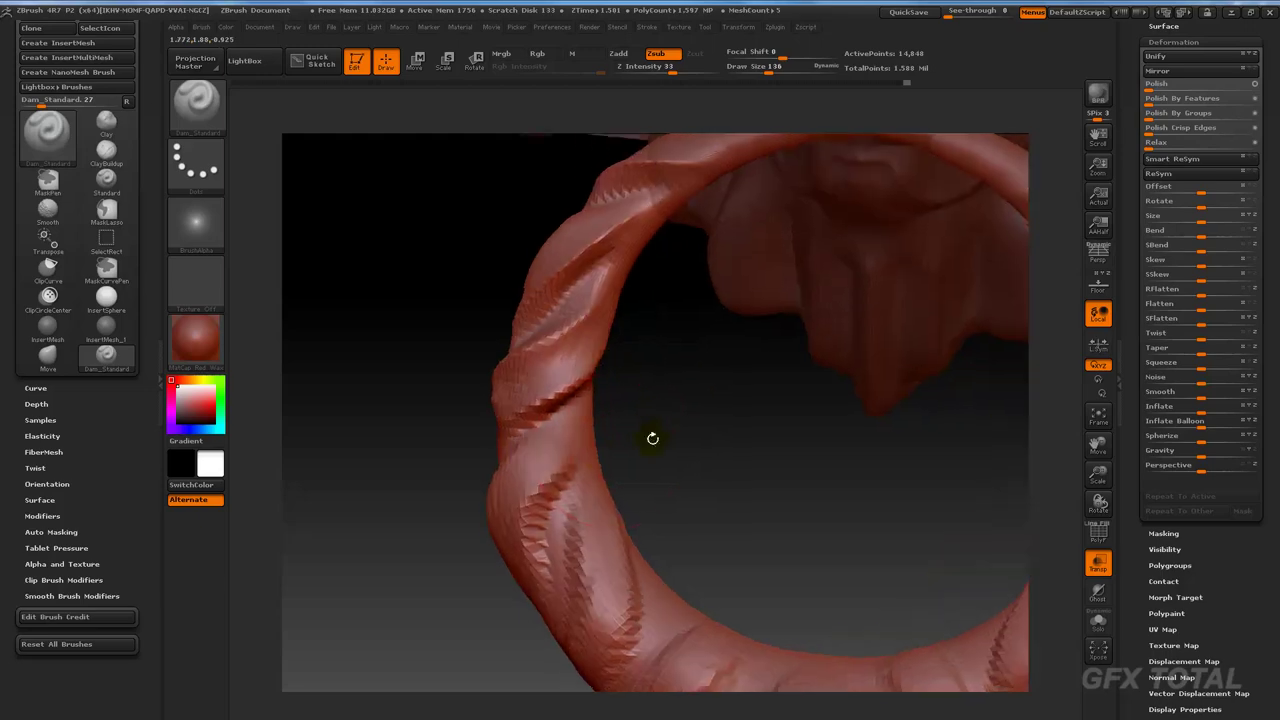
mouse_move(457, 609)
left_mouse_down()
mouse_move(580, 458)
mouse_move(535, 537)
mouse_move(541, 474)
left_mouse_up()
Step: Smooth and reshape the jagged facets along the ring strands from several angles
left_click_drag(507, 513, 657, 380)
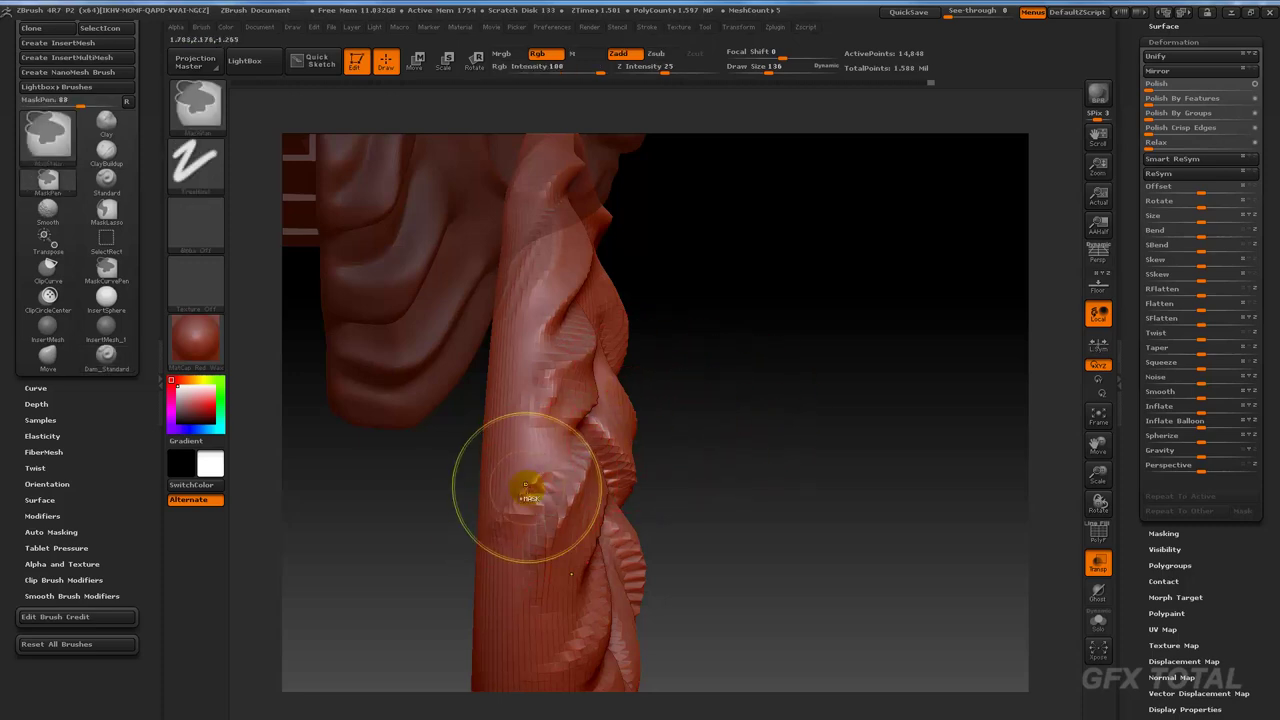
left_click_drag(523, 489, 523, 486, "shift")
mouse_move(746, 397)
left_mouse_down()
mouse_move(657, 466)
mouse_move(680, 417)
mouse_move(551, 341)
left_mouse_up()
mouse_move(558, 466)
left_mouse_down("shift")
mouse_move(563, 391)
mouse_move(586, 443)
left_mouse_up("shift")
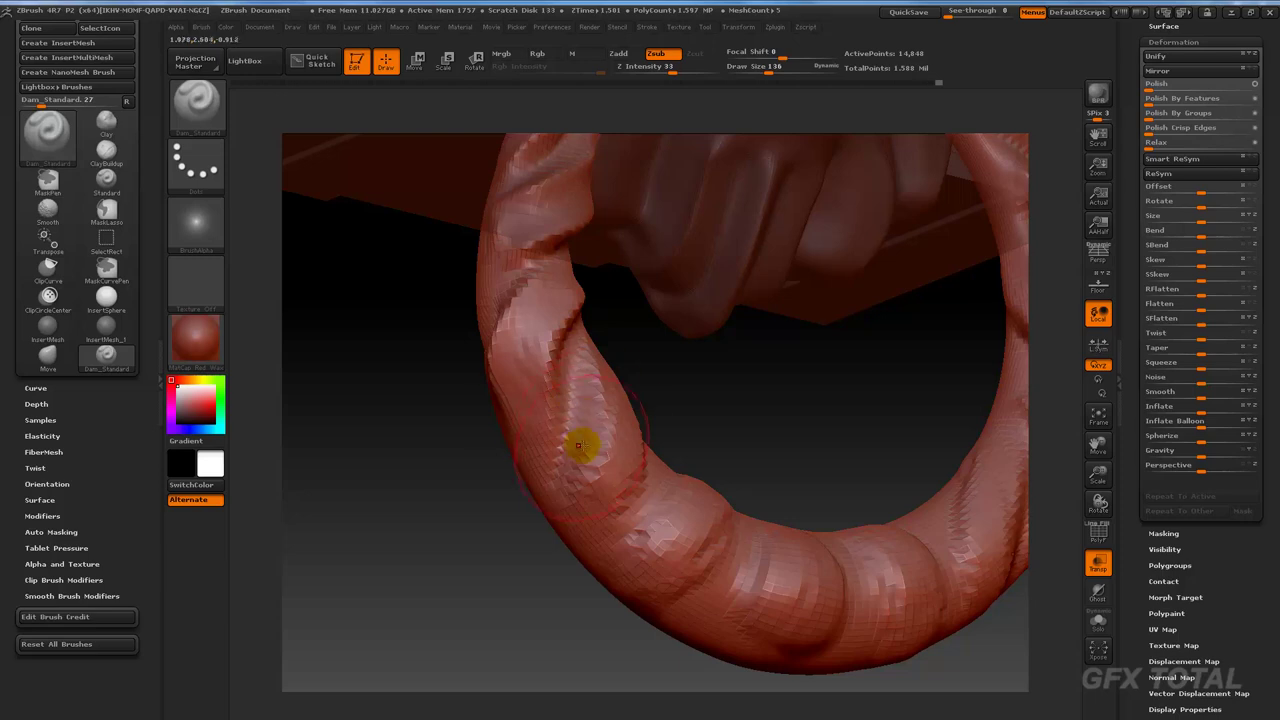
mouse_move(502, 567)
left_mouse_down()
mouse_move(530, 562)
mouse_move(610, 464)
left_mouse_up()
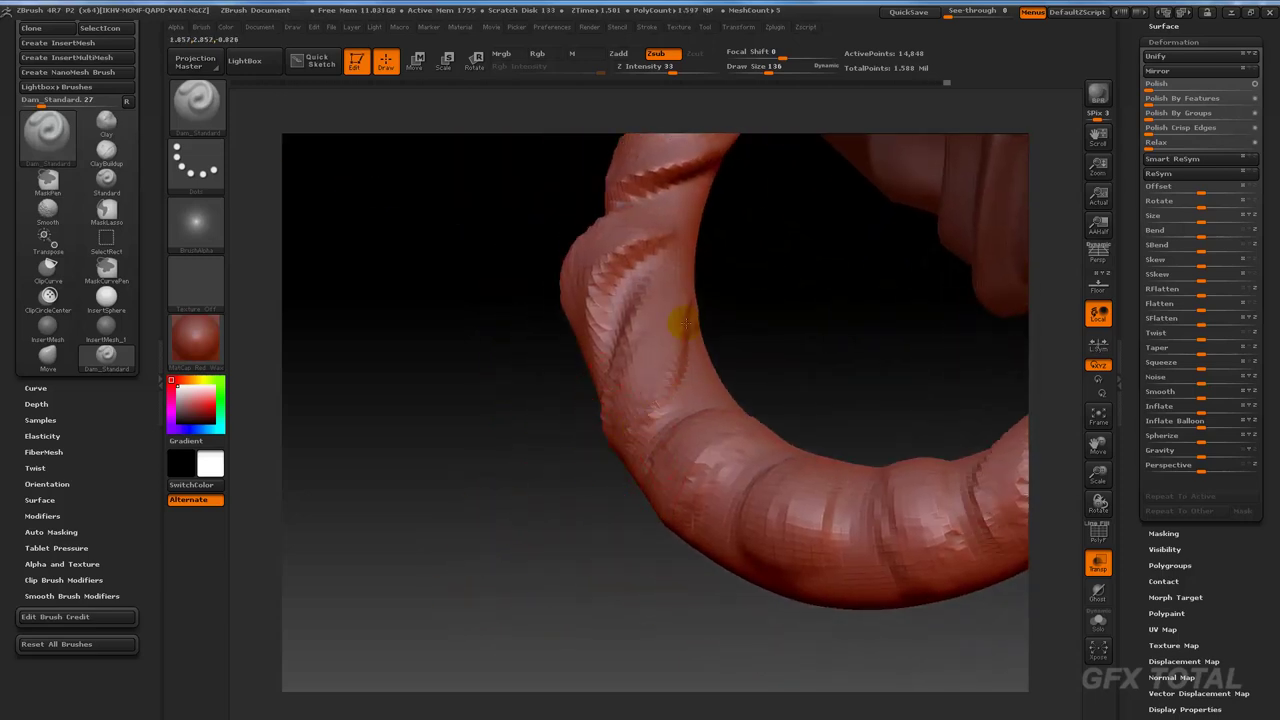
mouse_move(739, 309)
left_mouse_down()
mouse_move(757, 366)
mouse_move(745, 420)
left_mouse_up()
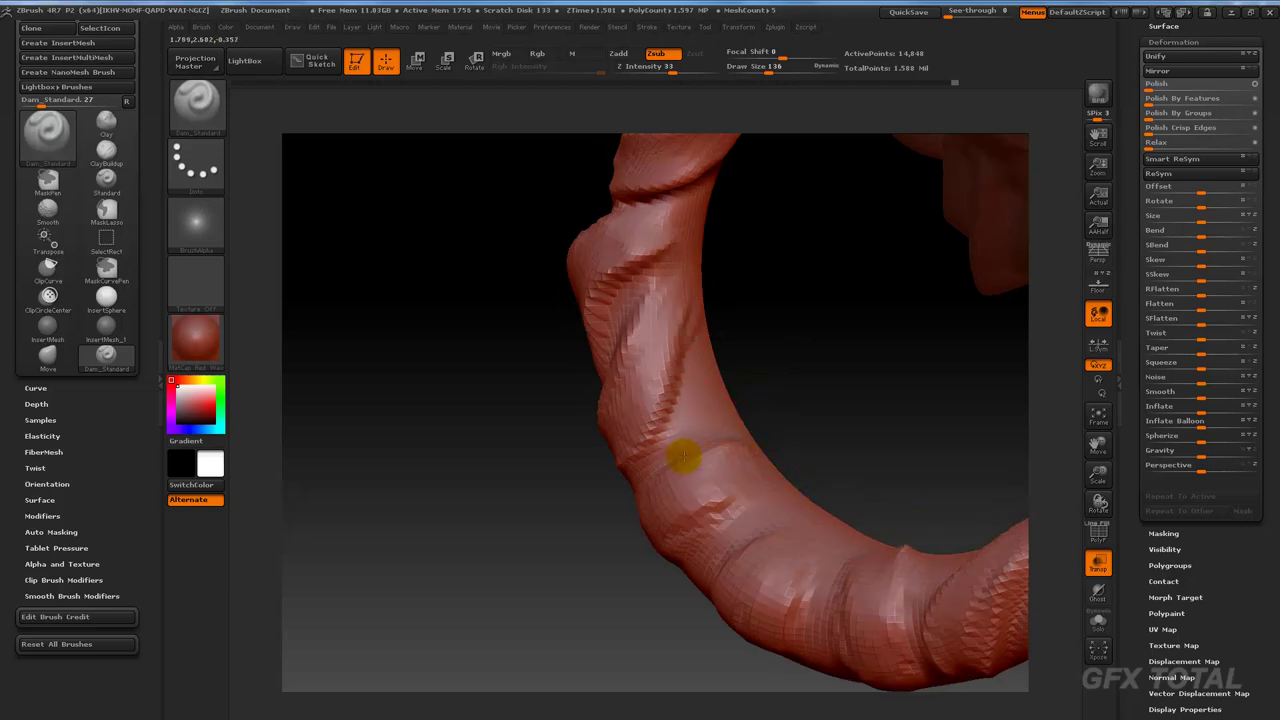
left_click_drag(760, 389, 769, 500)
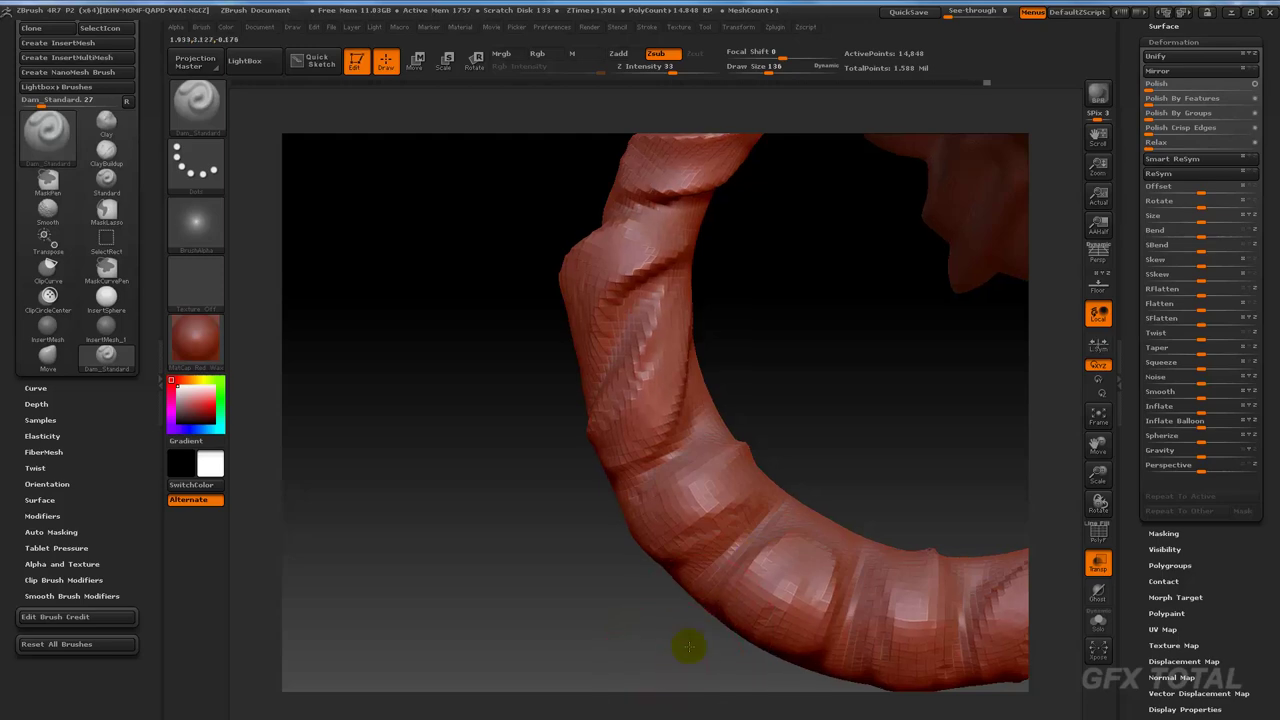
left_click_drag(686, 646, 750, 537)
mouse_move(903, 457)
left_mouse_down()
mouse_move(737, 557)
mouse_move(729, 592)
mouse_move(829, 529)
mouse_move(801, 532)
mouse_move(743, 597)
left_mouse_up()
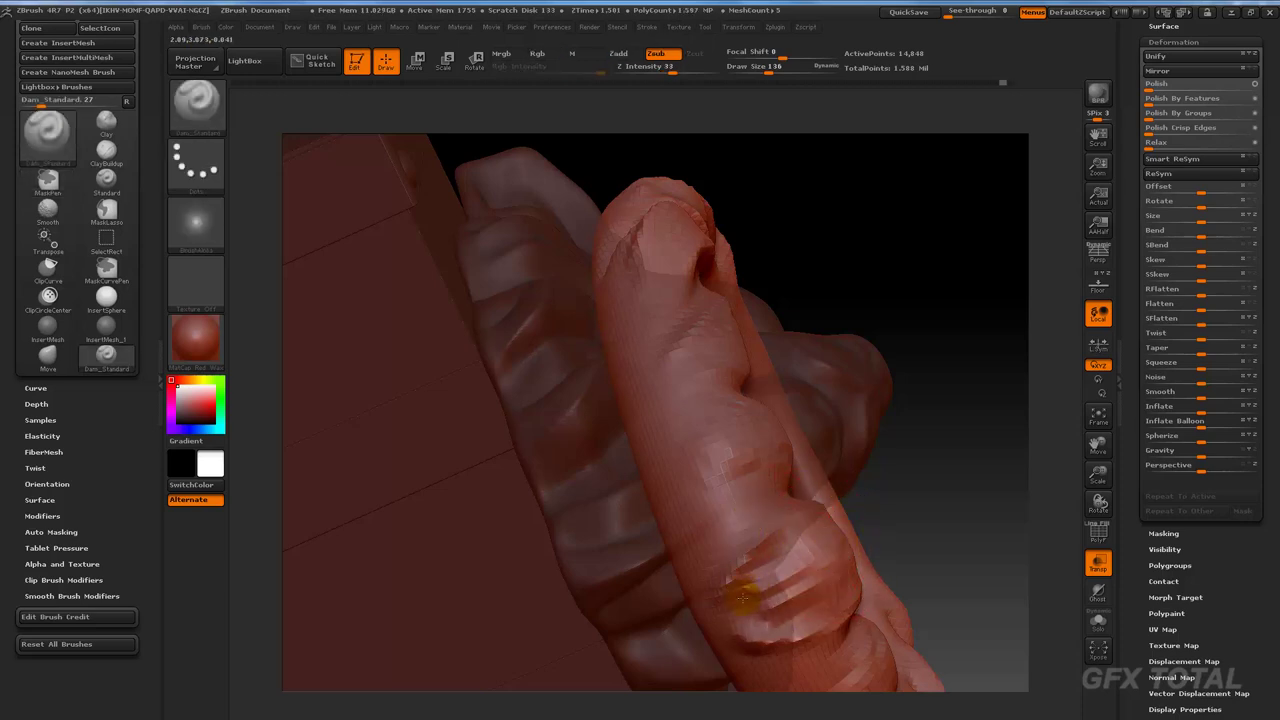
mouse_move(808, 535)
left_mouse_down()
mouse_move(823, 551)
mouse_move(709, 608)
left_mouse_up()
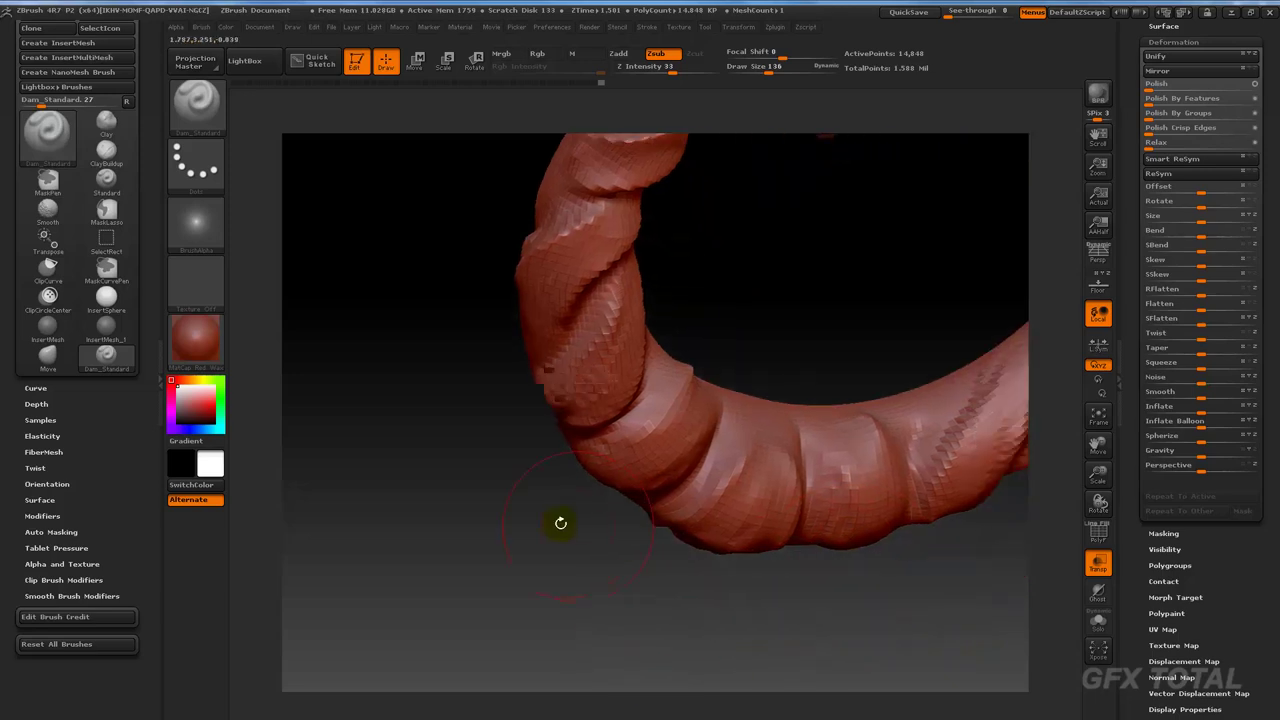
mouse_move(560, 523)
left_mouse_down()
mouse_move(531, 503)
mouse_move(491, 623)
mouse_move(473, 517)
left_mouse_up()
Step: Subdivide the ring to 59,392 points and carve creases along its left side and lower edge
key("ctrl+d")
mouse_move(587, 392)
left_mouse_down()
mouse_move(526, 443)
mouse_move(563, 351)
left_mouse_up()
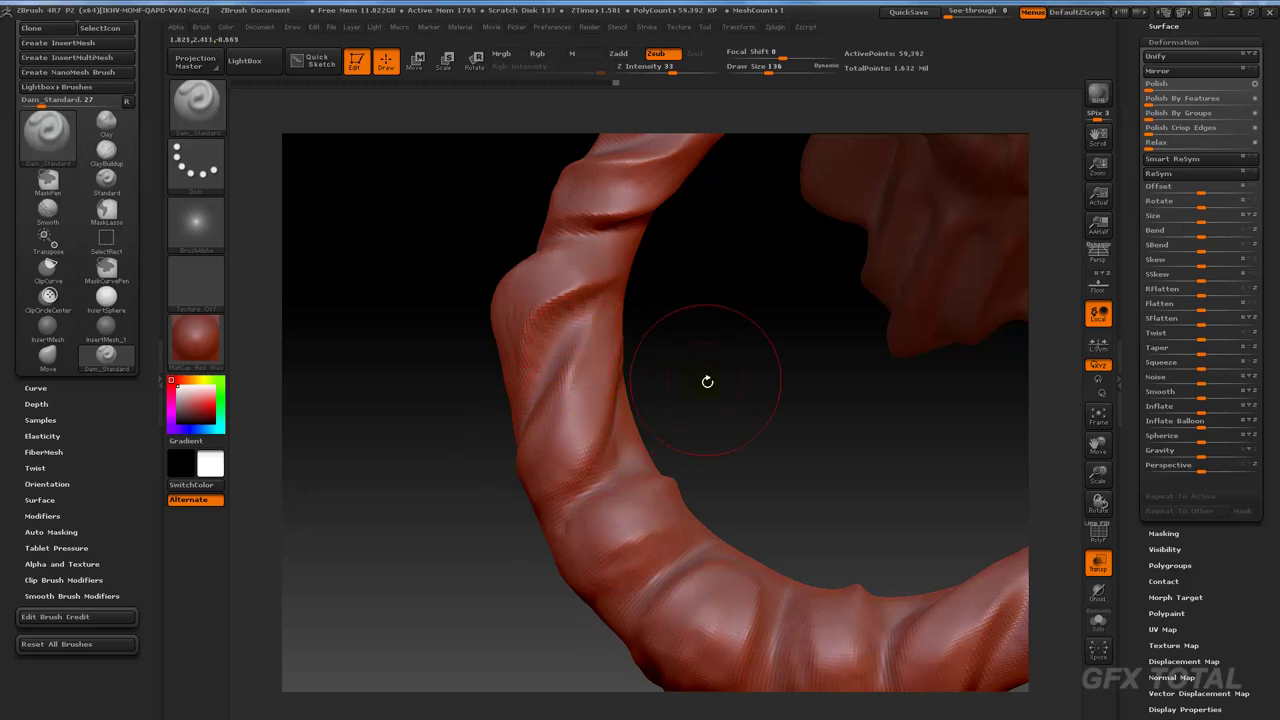
left_click_drag(707, 381, 616, 393)
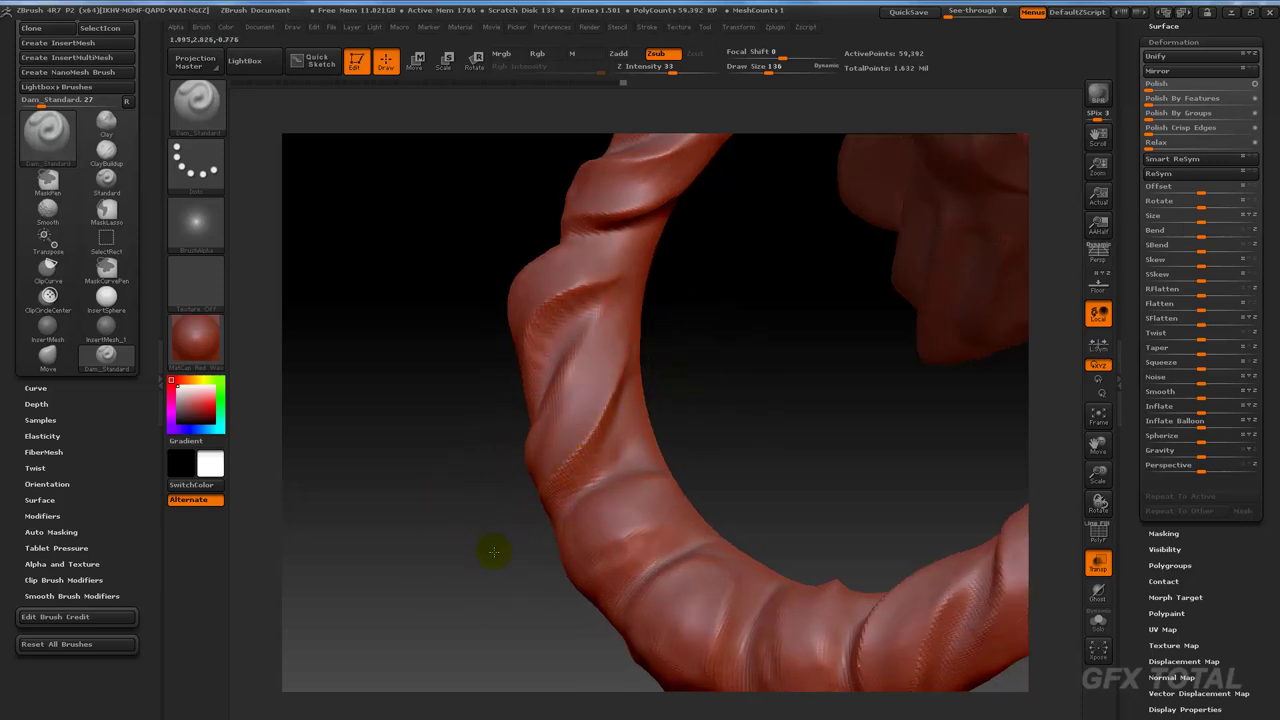
mouse_move(493, 551)
left_mouse_down()
mouse_move(711, 466)
mouse_move(692, 535)
mouse_move(622, 589)
left_mouse_up()
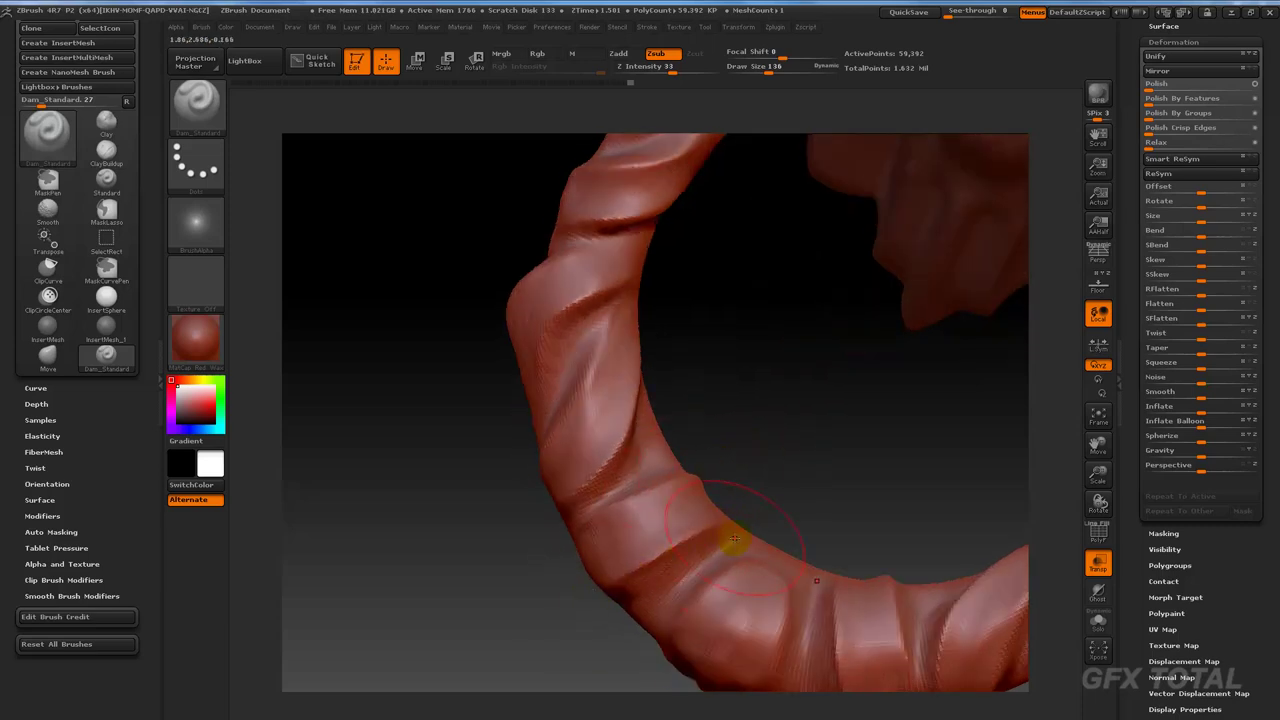
mouse_move(734, 540)
left_mouse_down()
mouse_move(614, 623)
mouse_move(629, 628)
mouse_move(609, 623)
mouse_move(526, 451)
mouse_move(723, 410)
left_mouse_up()
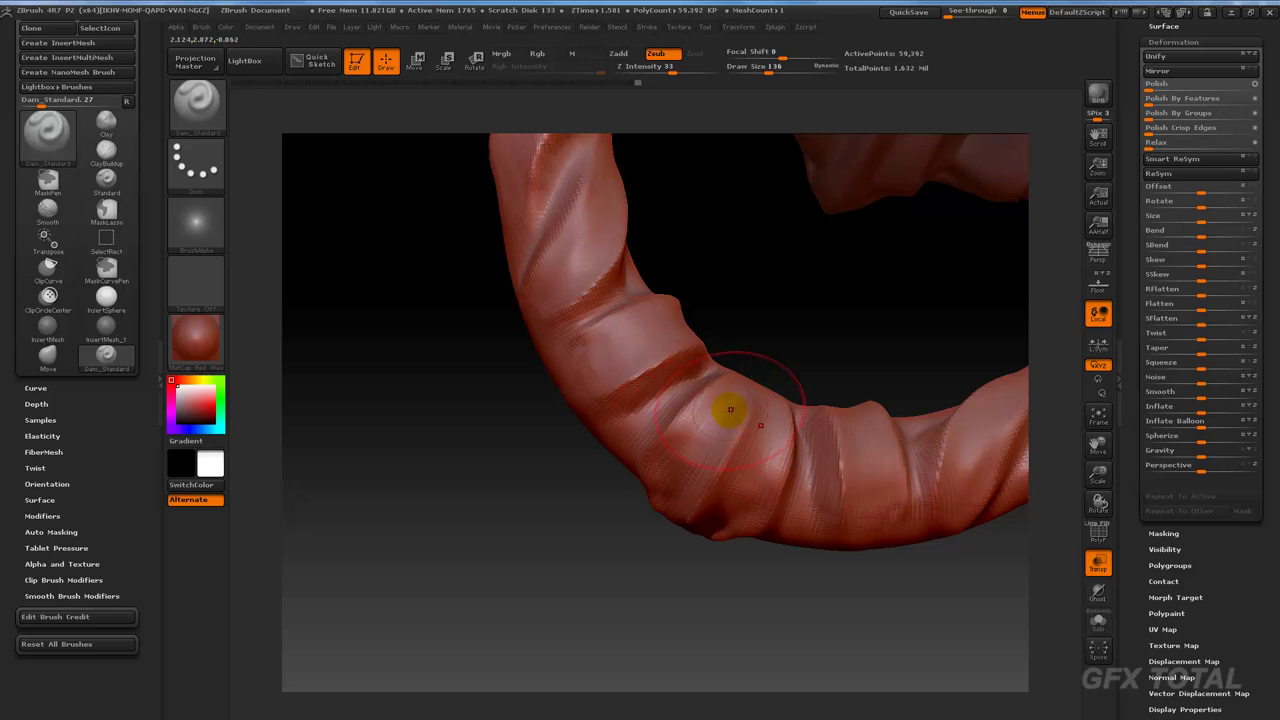
Step: Carve grooves down the lower ring, then Shift-smooth them and the left strand for cleaner twists
left_click_drag(722, 408, 673, 465)
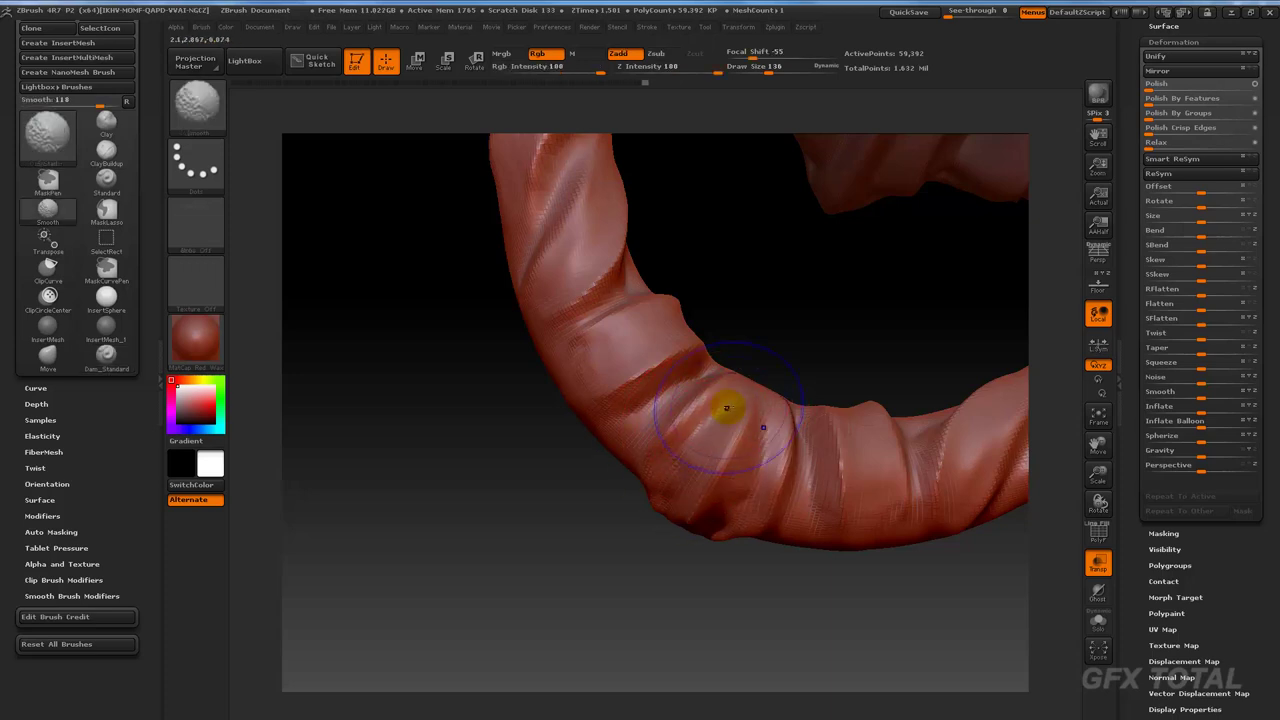
left_click_drag(571, 429, 700, 371)
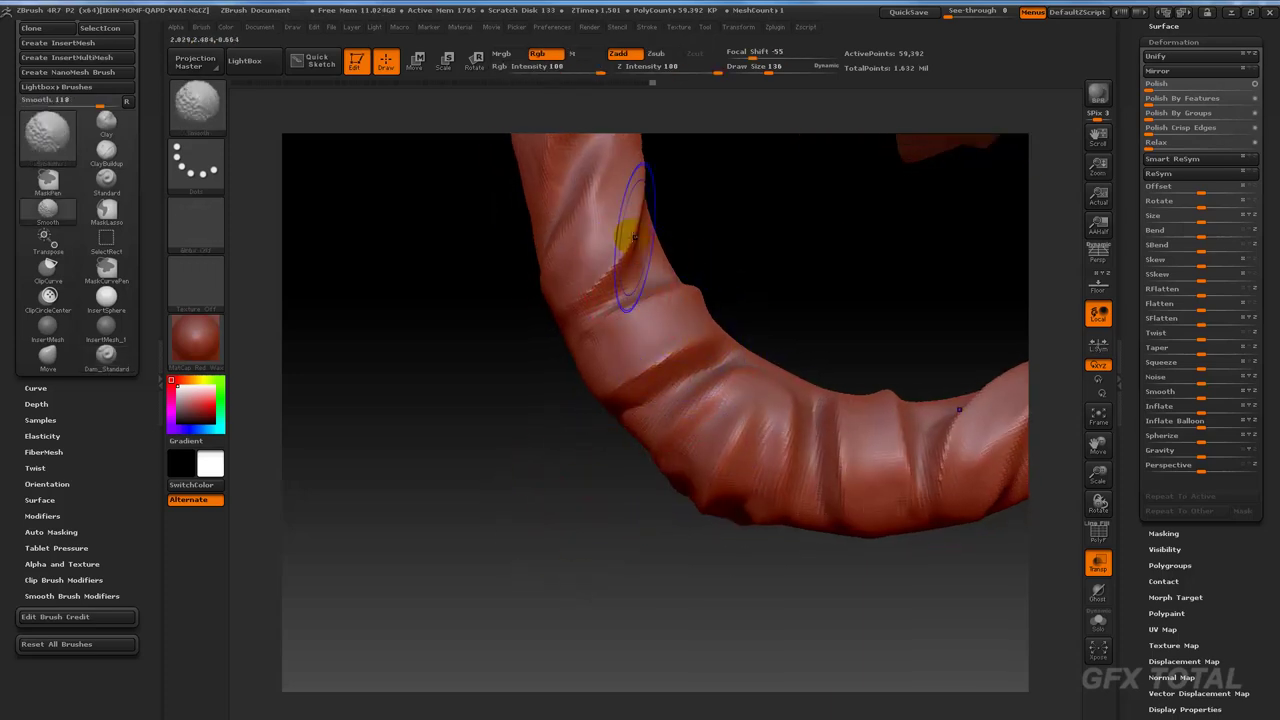
left_click_drag(437, 448, 571, 363)
left_click_drag(410, 397, 525, 320)
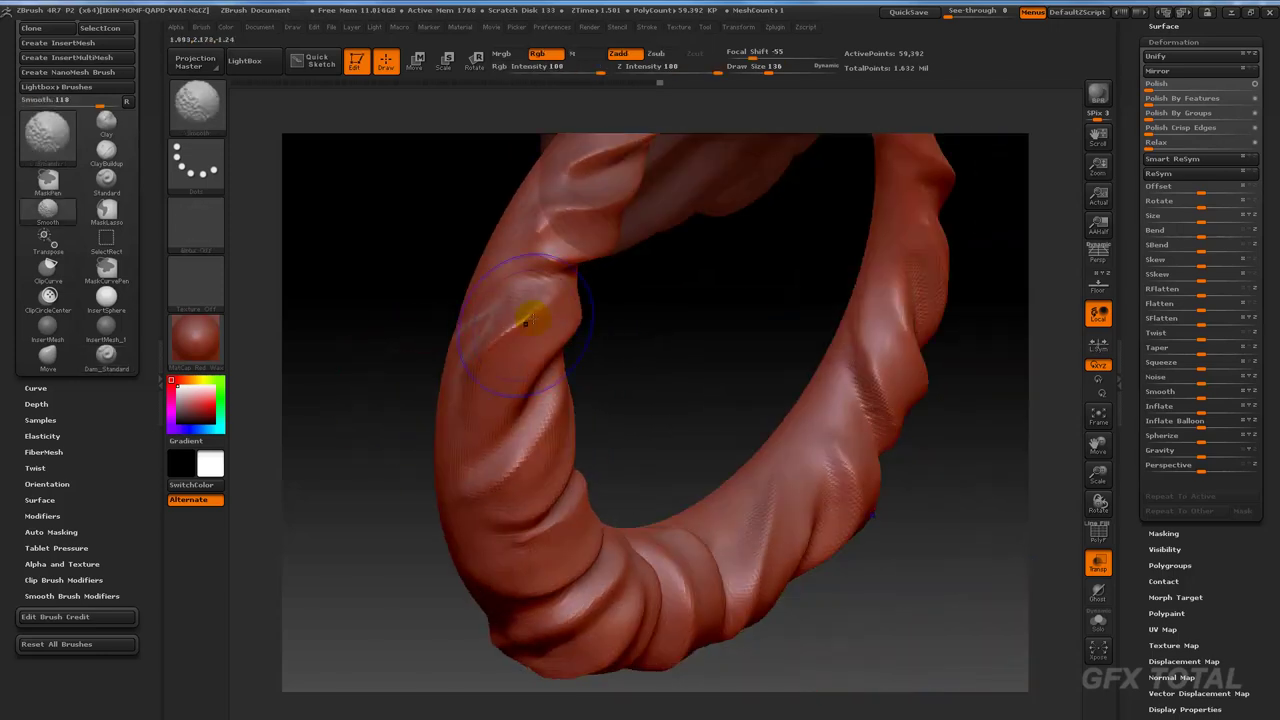
mouse_move(620, 331)
left_mouse_down()
mouse_move(571, 417)
mouse_move(517, 322)
left_mouse_up()
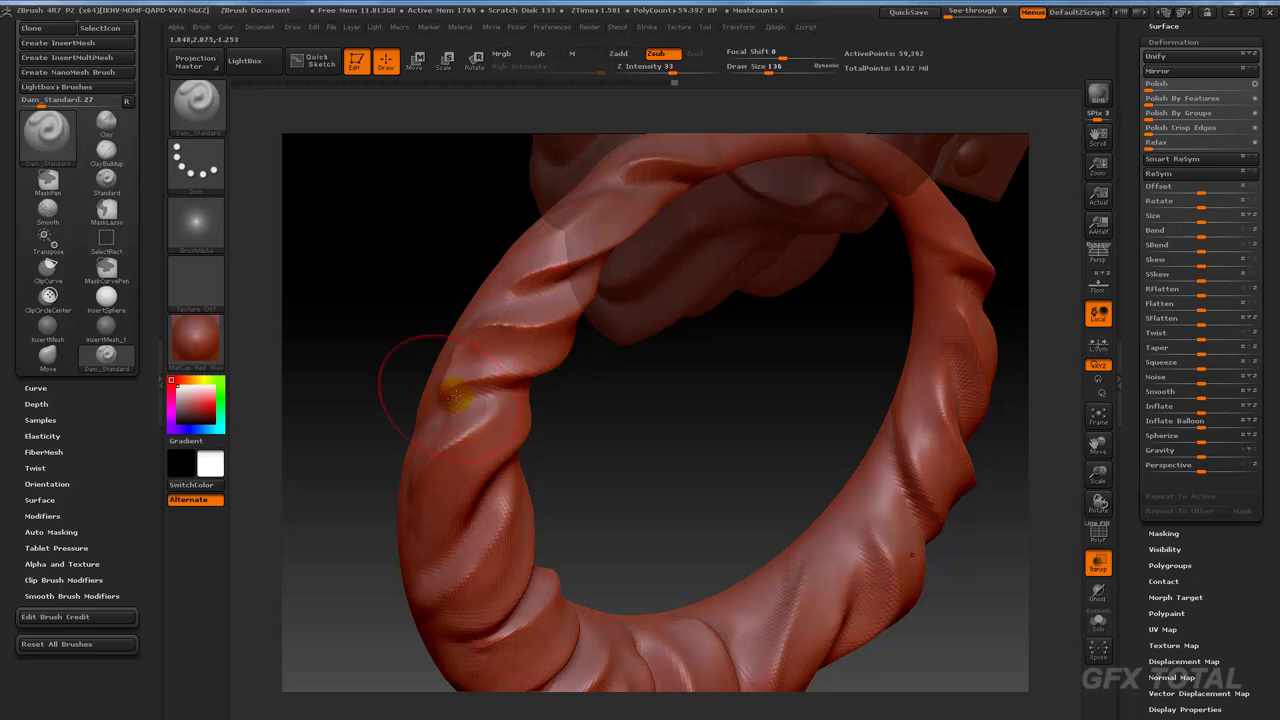
mouse_move(585, 417)
left_mouse_down()
mouse_move(527, 350)
mouse_move(614, 294)
mouse_move(567, 325)
left_mouse_up()
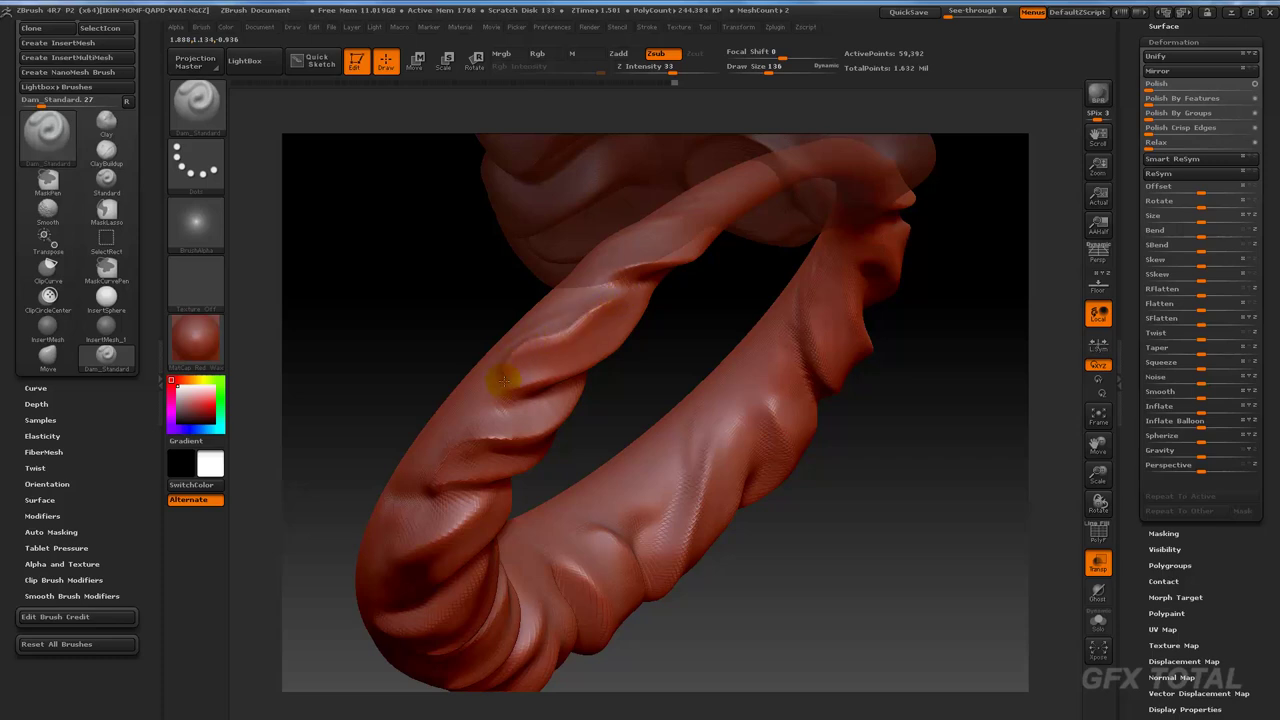
left_click_drag(504, 380, 623, 377)
mouse_move(714, 323)
left_mouse_down()
mouse_move(648, 320)
mouse_move(600, 286)
mouse_move(757, 309)
mouse_move(766, 414)
mouse_move(928, 415)
mouse_move(1009, 391)
mouse_move(1023, 323)
mouse_move(903, 491)
mouse_move(920, 477)
mouse_move(894, 423)
mouse_move(866, 534)
mouse_move(815, 454)
left_mouse_up()
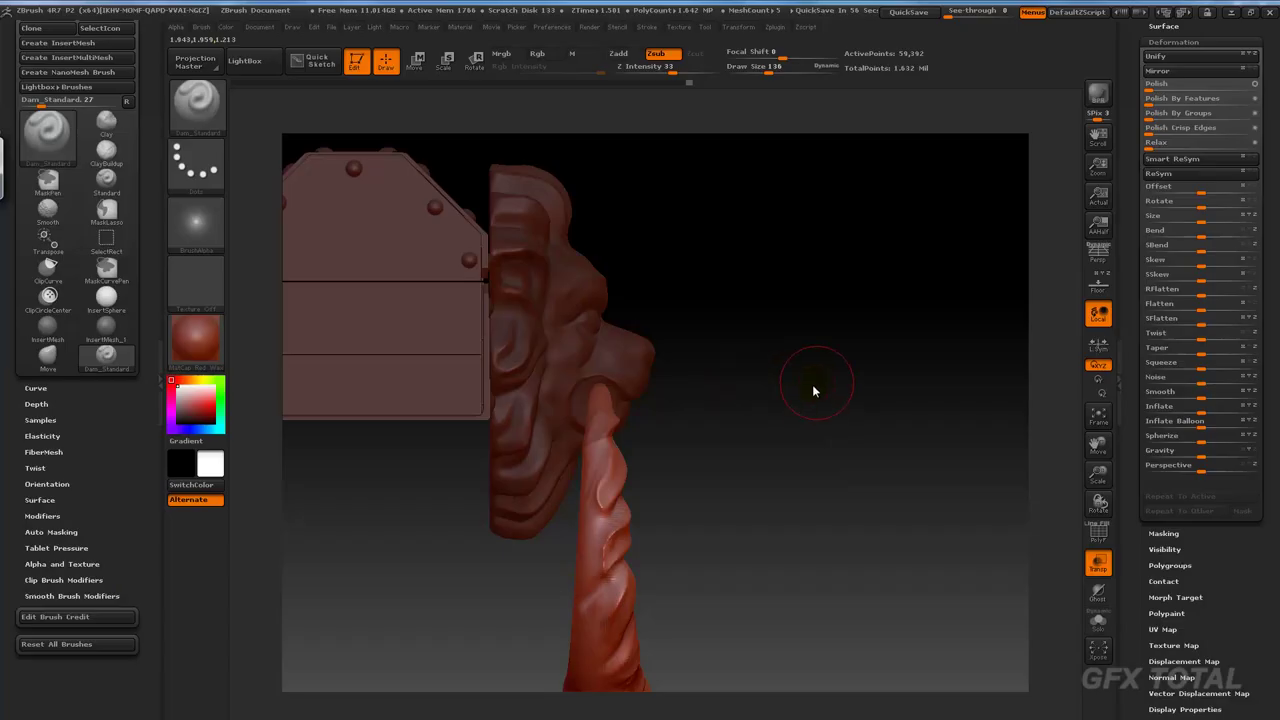
Step: Check the chest reference photo, then view the lion head's side profile in ZBrush
mouse_move(814, 386)
left_mouse_down()
mouse_move(791, 400)
mouse_move(786, 457)
left_mouse_up()
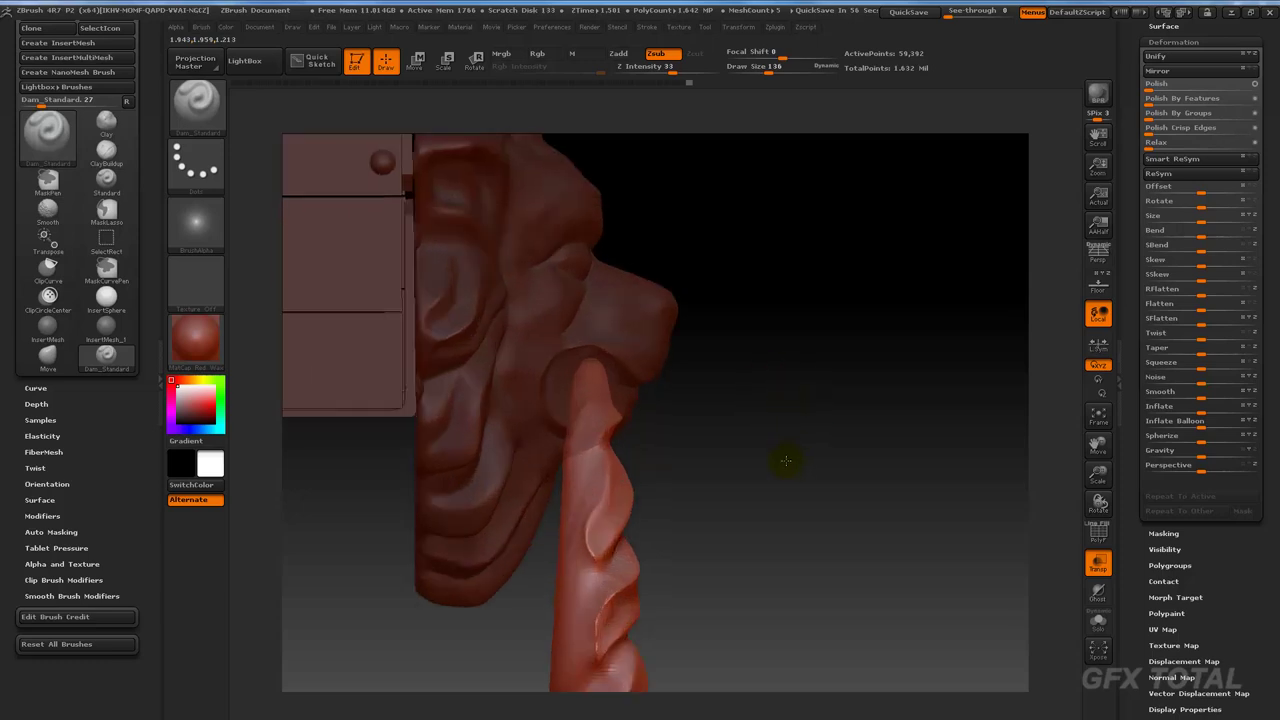
Step: Select the lion head, show its PolyF wireframe, and delete its lower subdivision levels
left_click(640, 325, "alt")
key("ctrl+shift")
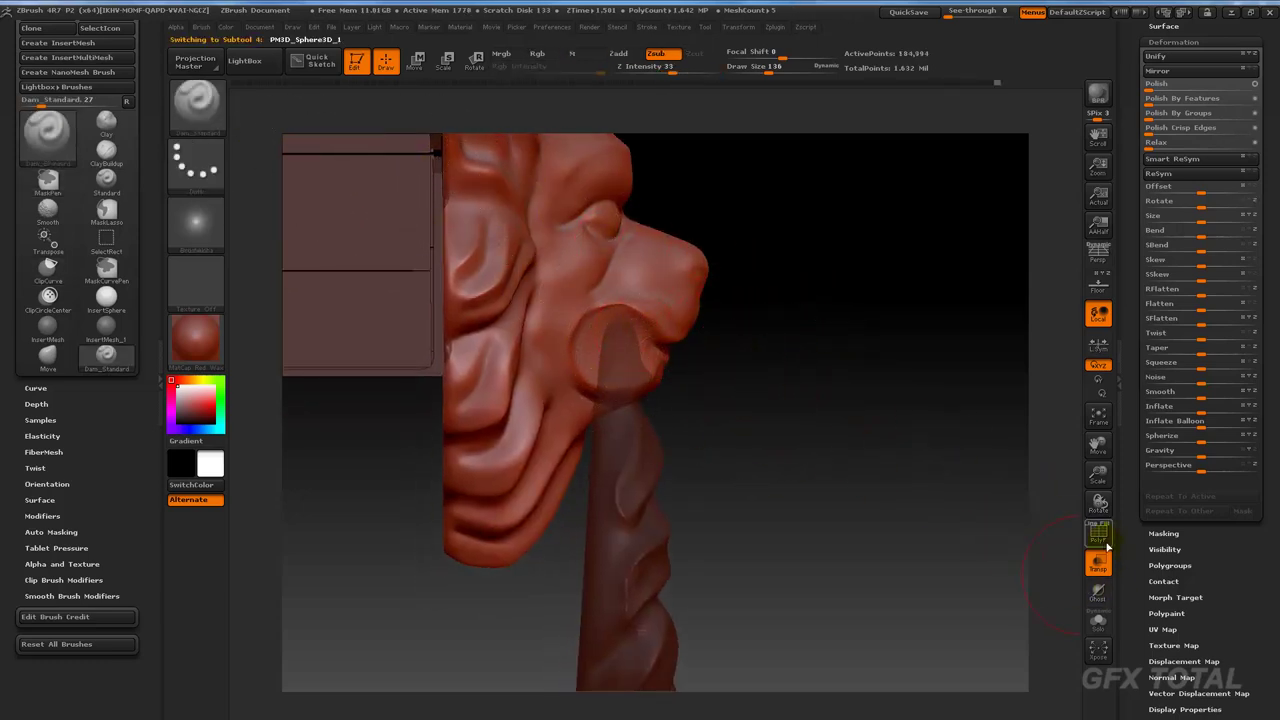
left_click(1098, 538)
left_click_drag(817, 294, 851, 334)
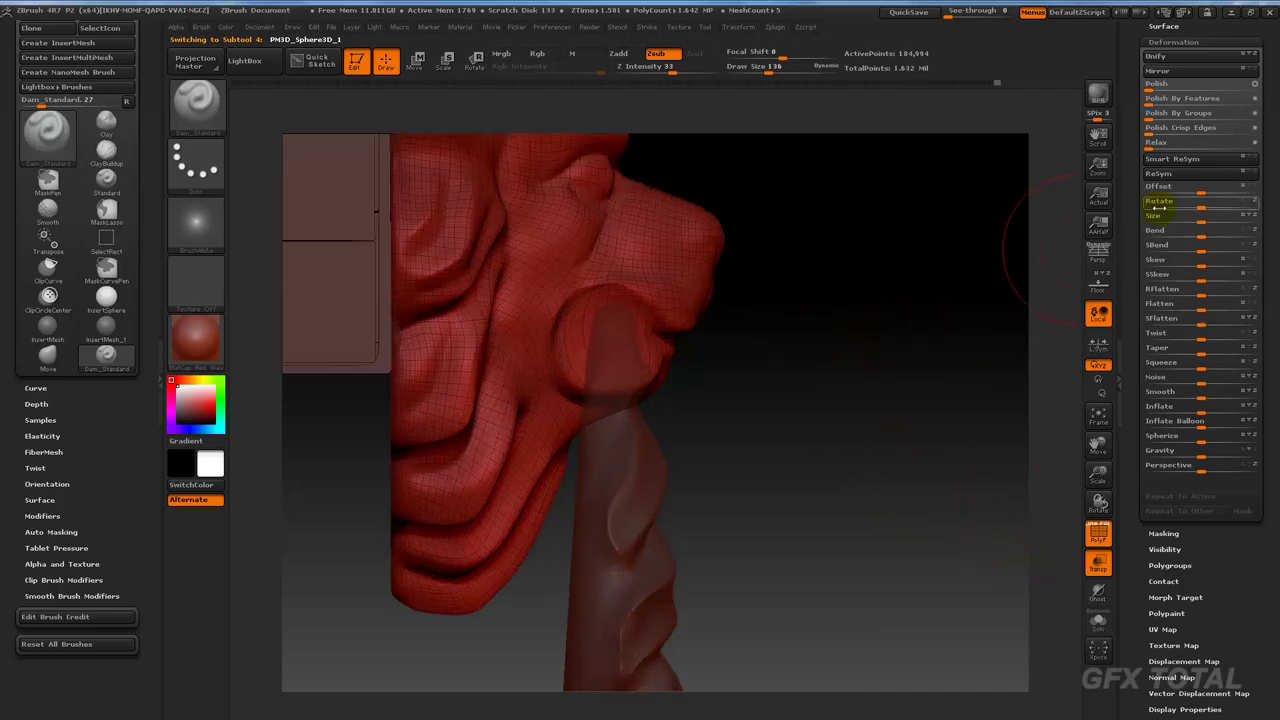
scroll(1150, 207, "up", 5)
scroll(1148, 205, "up", 3)
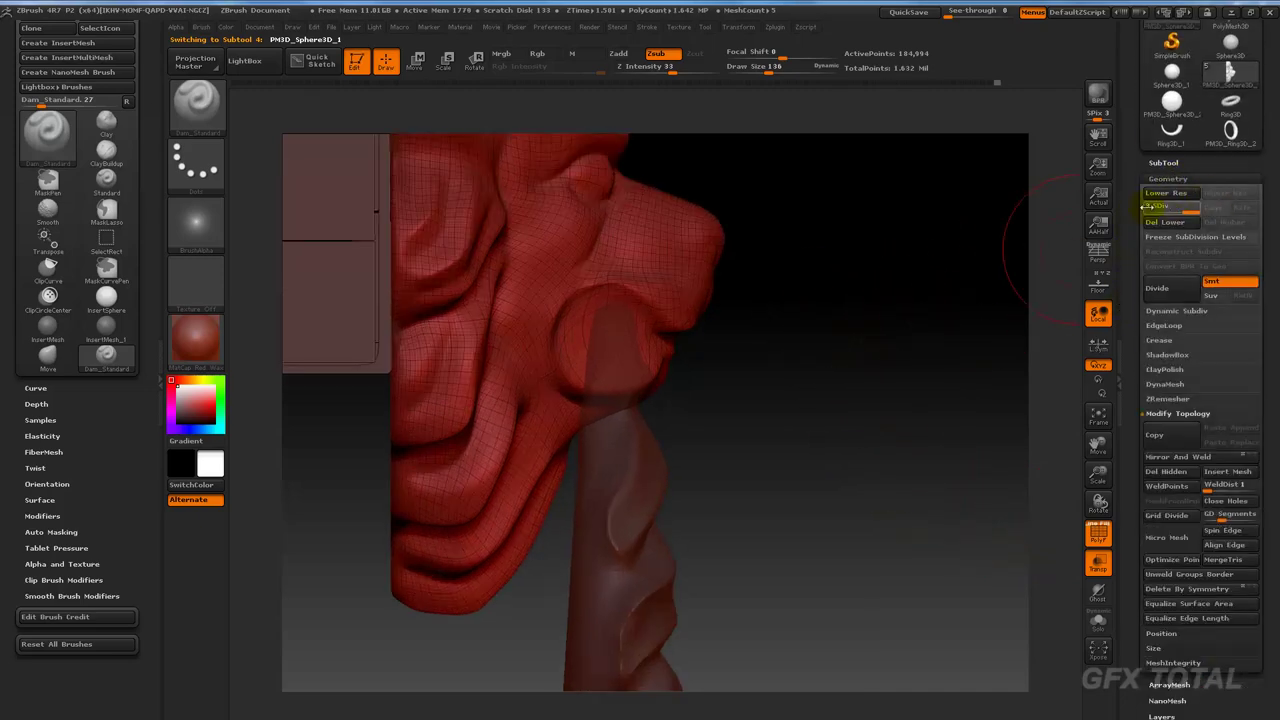
left_click(1172, 224)
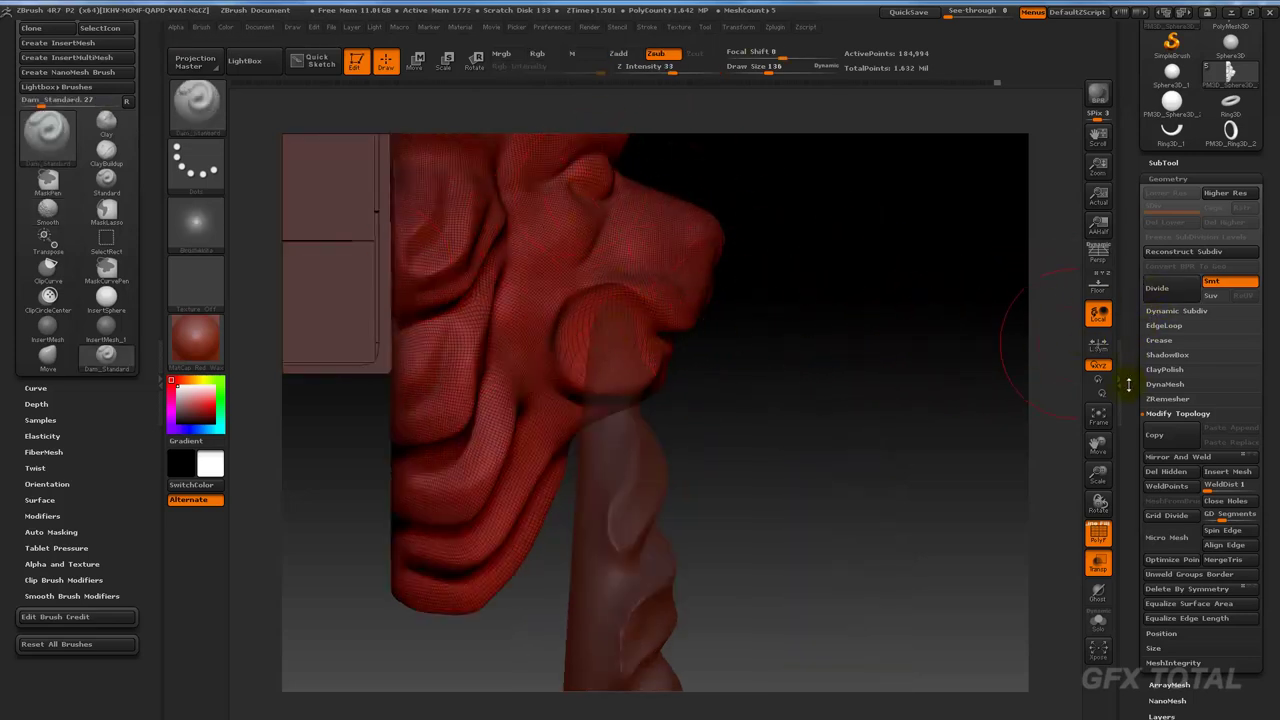
Step: DynaMesh the lion head at resolution 512, reaching 767,798 points
left_click(1188, 386)
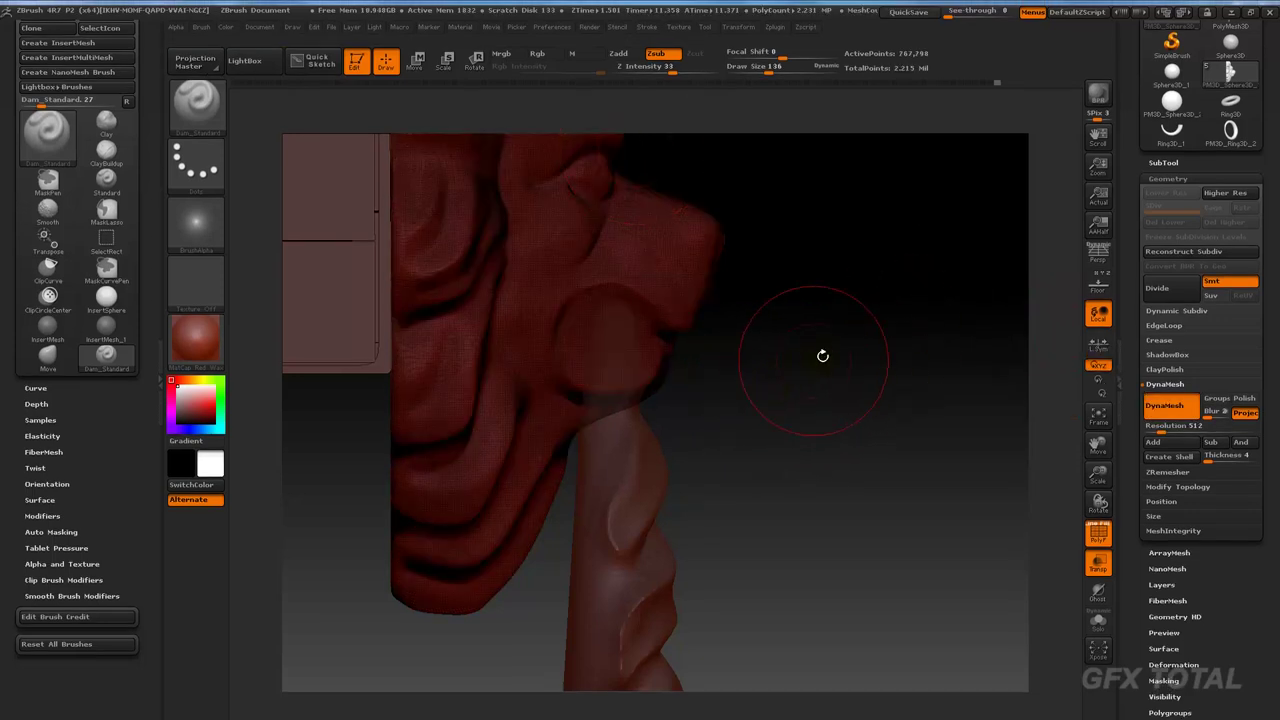
mouse_move(891, 345)
left_mouse_down("shift")
mouse_move(906, 392)
mouse_move(914, 357)
mouse_move(929, 363)
mouse_move(909, 391)
mouse_move(860, 405)
left_mouse_up("shift")
key("ctrl+z")
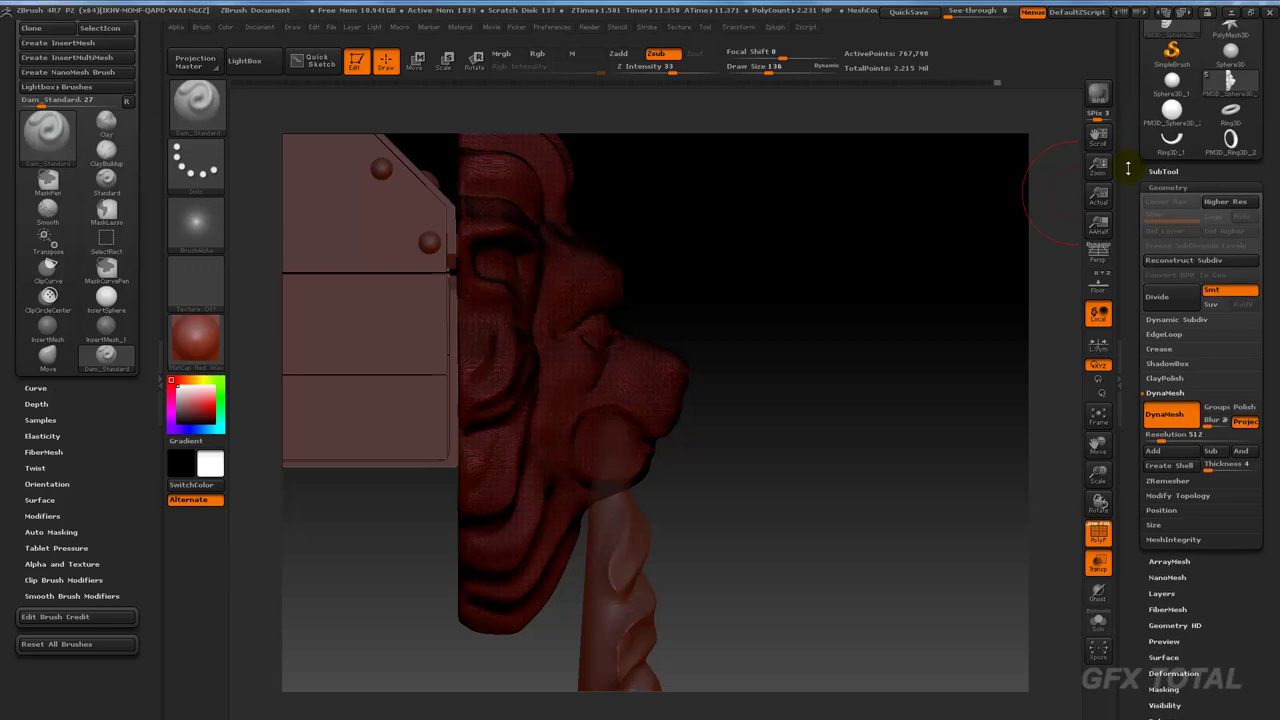
left_click_drag(1133, 147, 1135, 256)
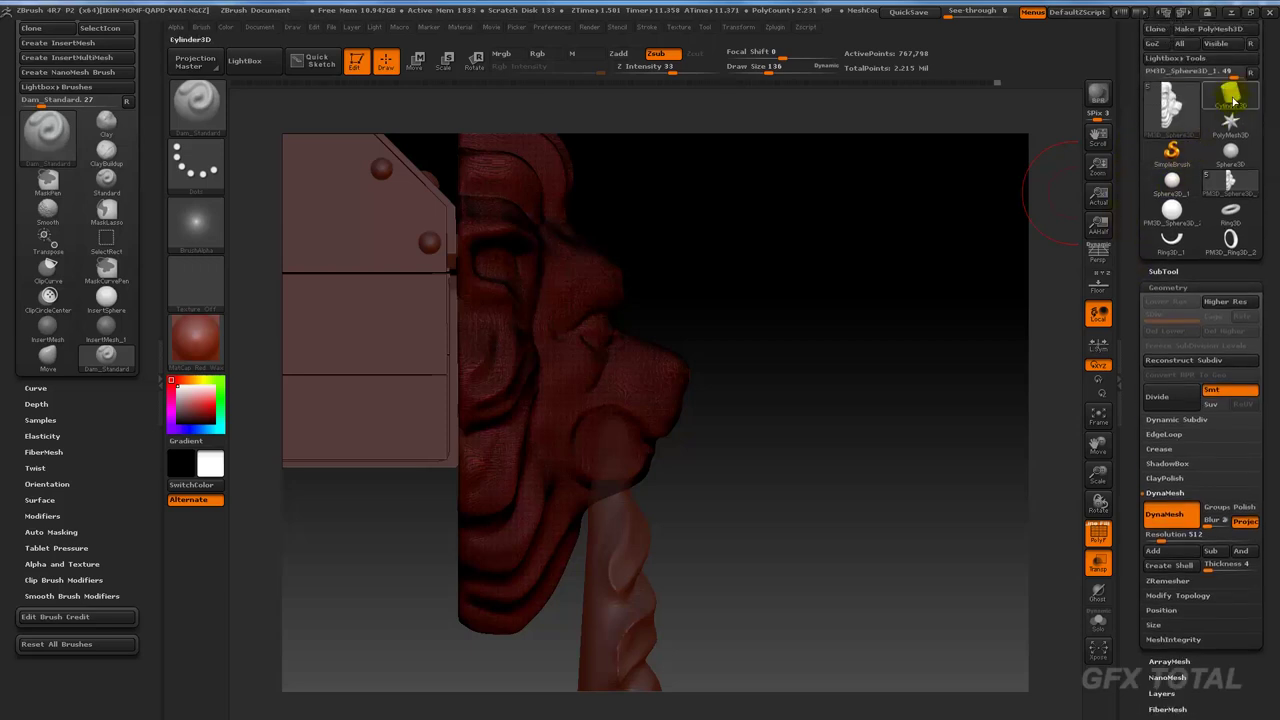
Step: Make a Cylinder3D PolyMesh3D, then reselect the chest tool and turn DynaMesh off
left_click(1232, 97)
key("f")
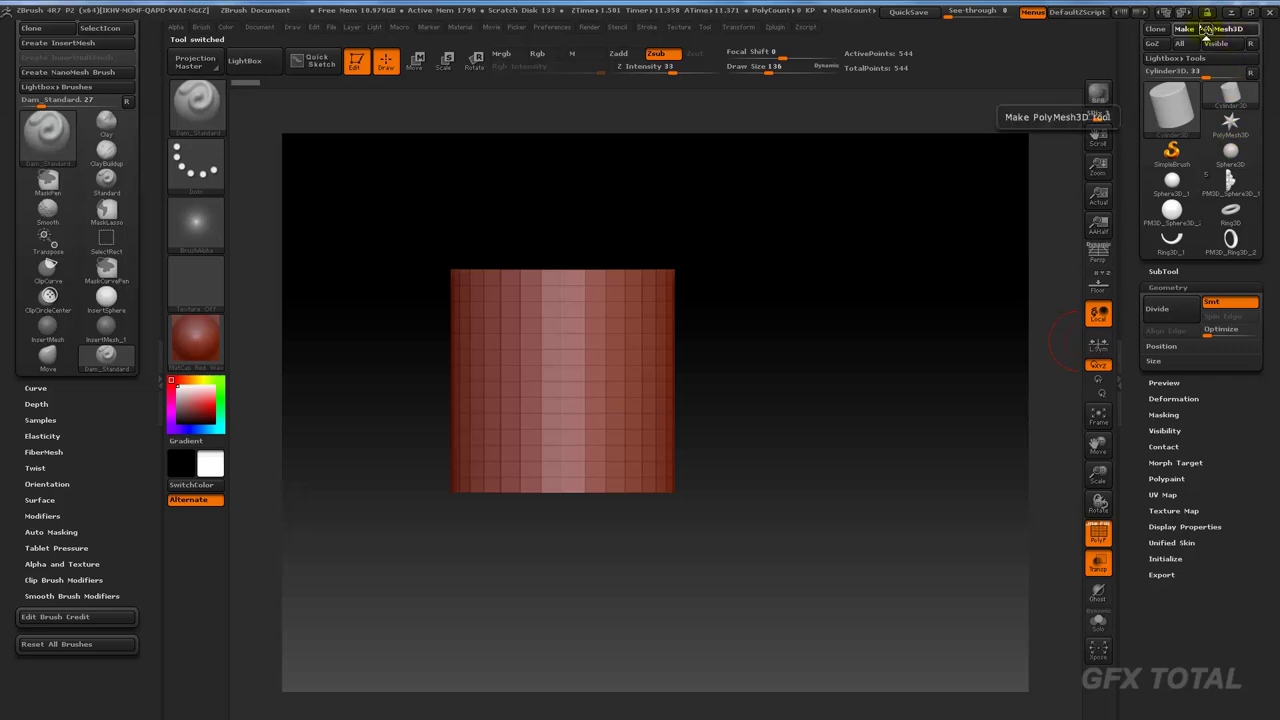
left_click(1208, 29)
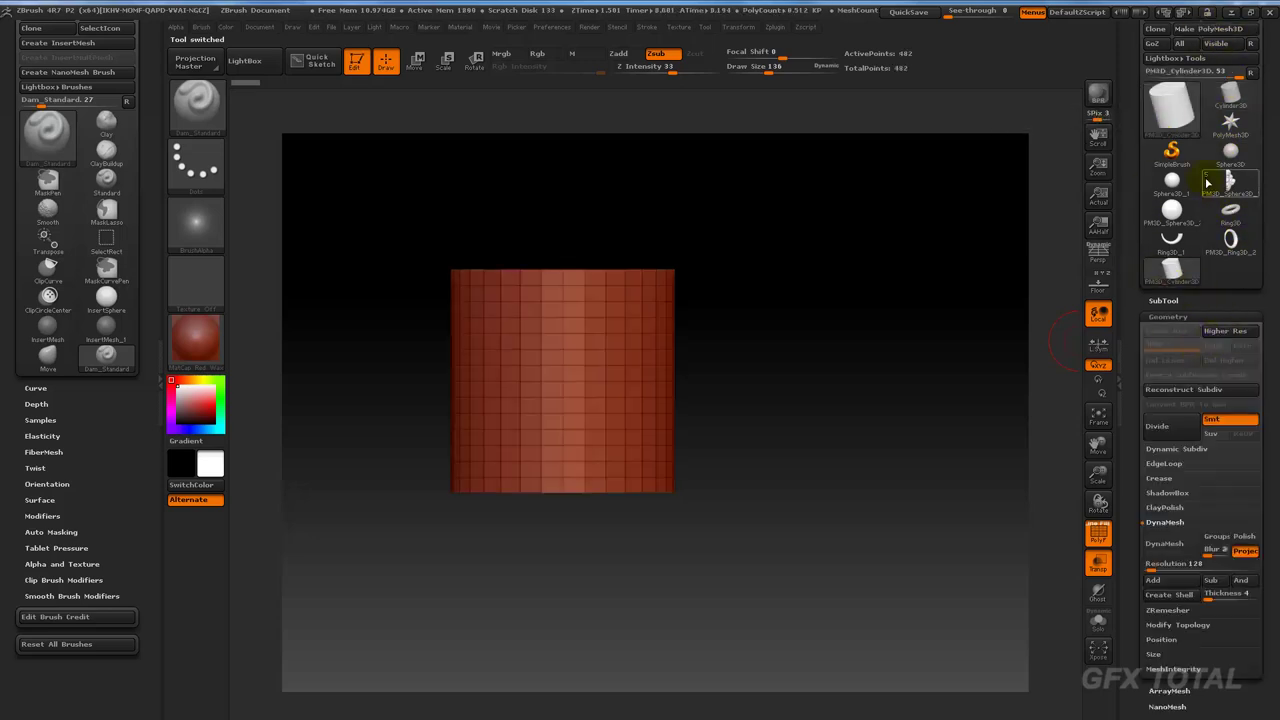
left_click(1229, 181)
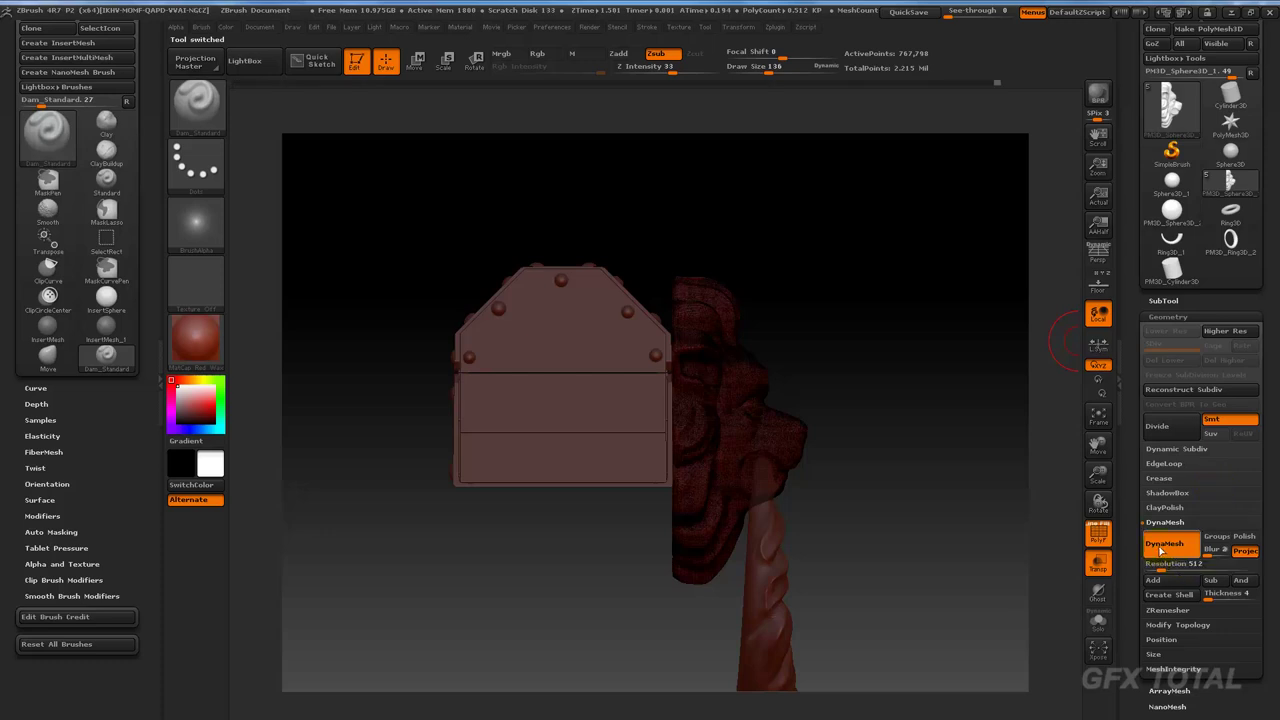
left_click(1160, 549)
left_click_drag(1127, 560, 1151, 477)
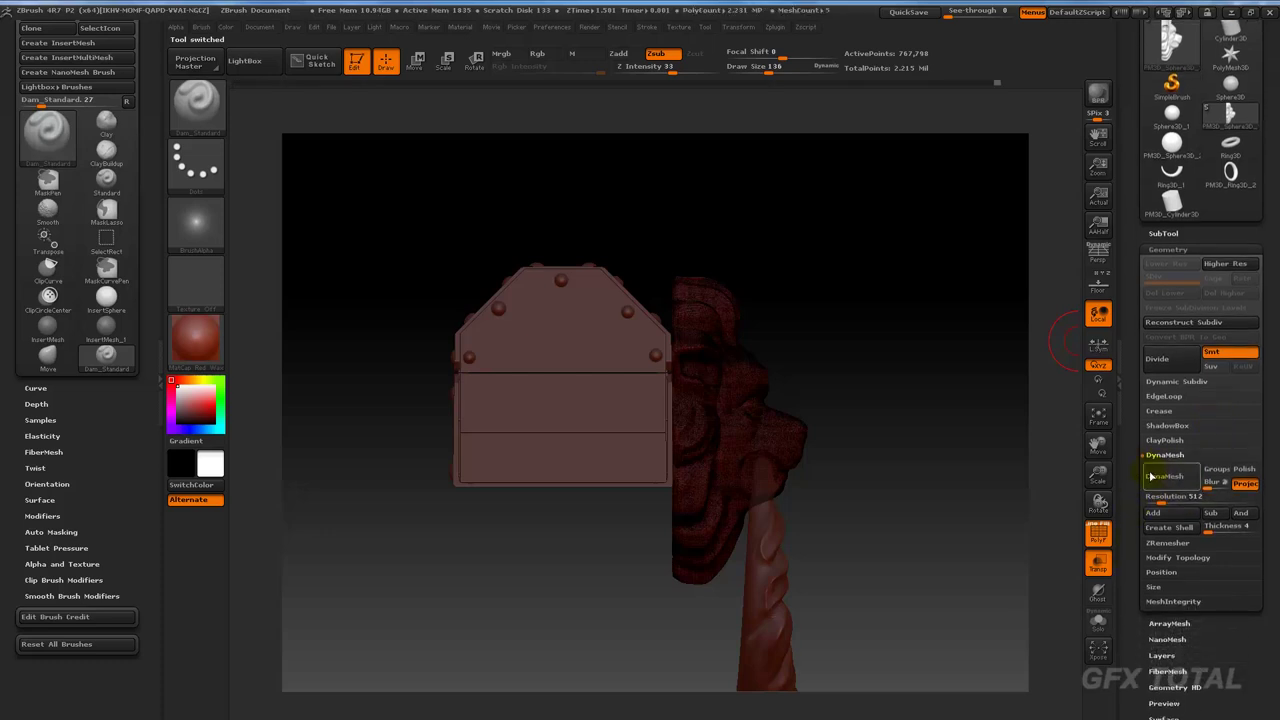
Step: Append PM3D_Cylinder3D as a new 482-point subtool and turn the view to inspect it
left_click(1165, 234)
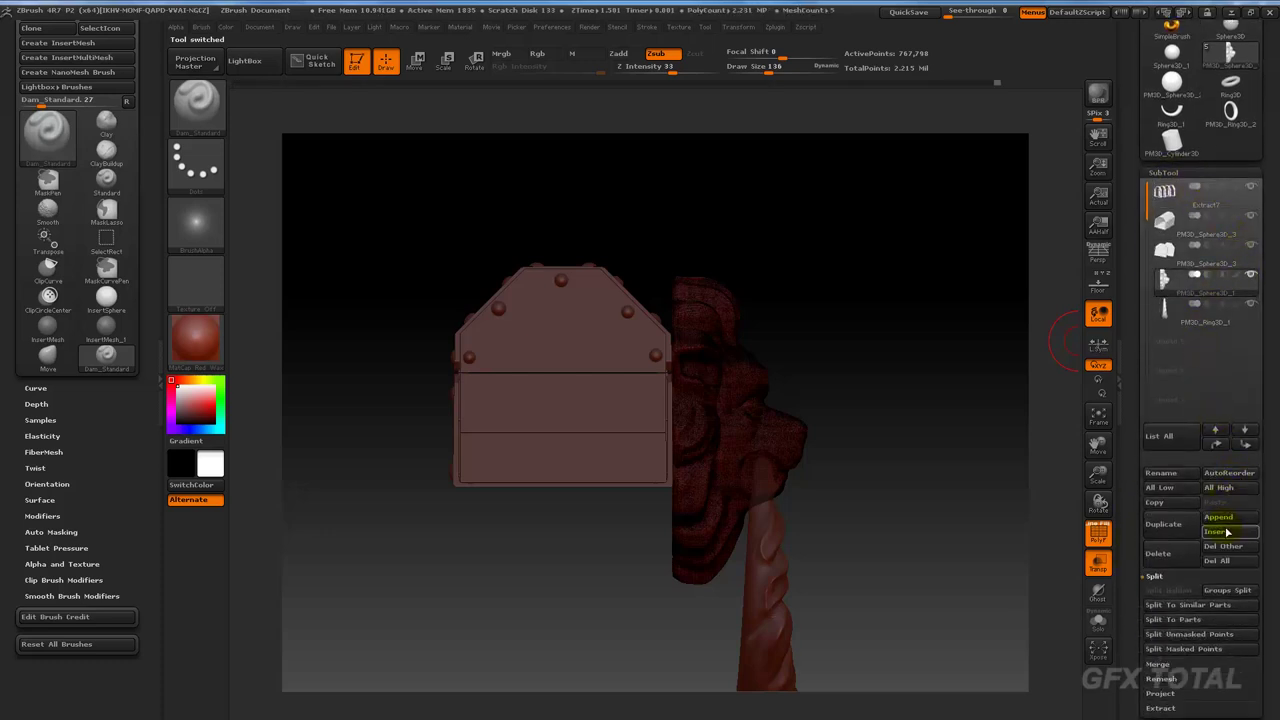
left_click(1227, 520)
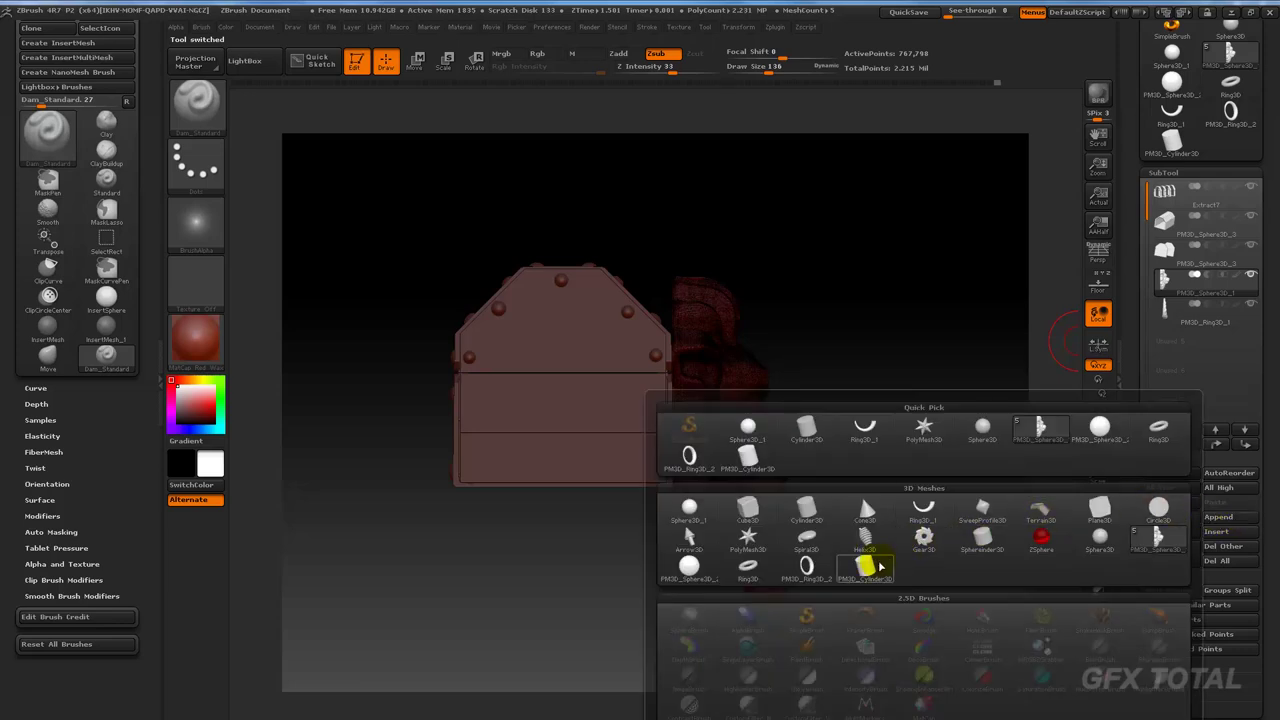
left_click(866, 572)
left_click_drag(914, 451, 532, 104)
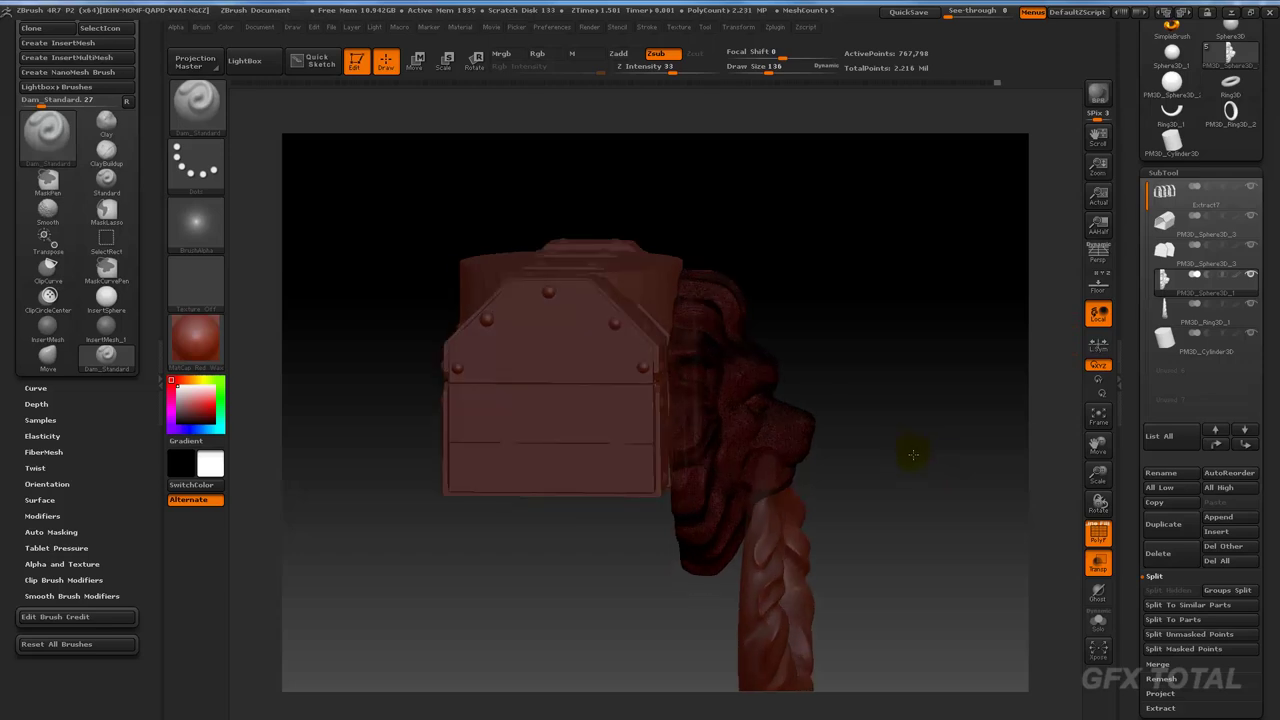
left_click(485, 67)
mouse_move(547, 453)
left_mouse_down()
mouse_move(542, 289)
mouse_move(520, 283)
mouse_move(594, 257)
mouse_move(877, 508)
mouse_move(921, 403)
mouse_move(903, 286)
mouse_move(1051, 251)
mouse_move(1012, 216)
mouse_move(960, 249)
mouse_move(1000, 277)
mouse_move(976, 326)
left_mouse_up()
Step: Rotate the cylinder to lie horizontally and shrink it into a thin bar
left_click(1165, 338)
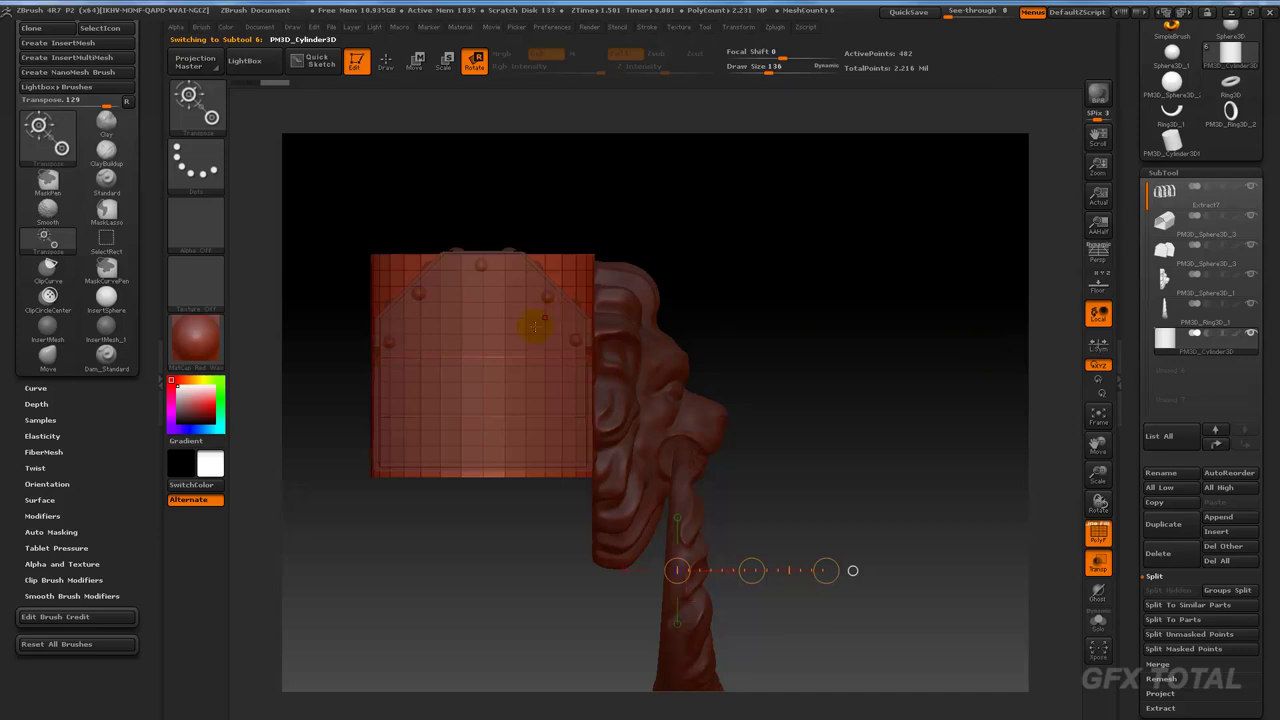
mouse_move(480, 470)
left_mouse_down()
mouse_move(483, 221)
mouse_move(571, 251)
mouse_move(648, 311)
mouse_move(483, 255)
mouse_move(668, 453)
left_mouse_up()
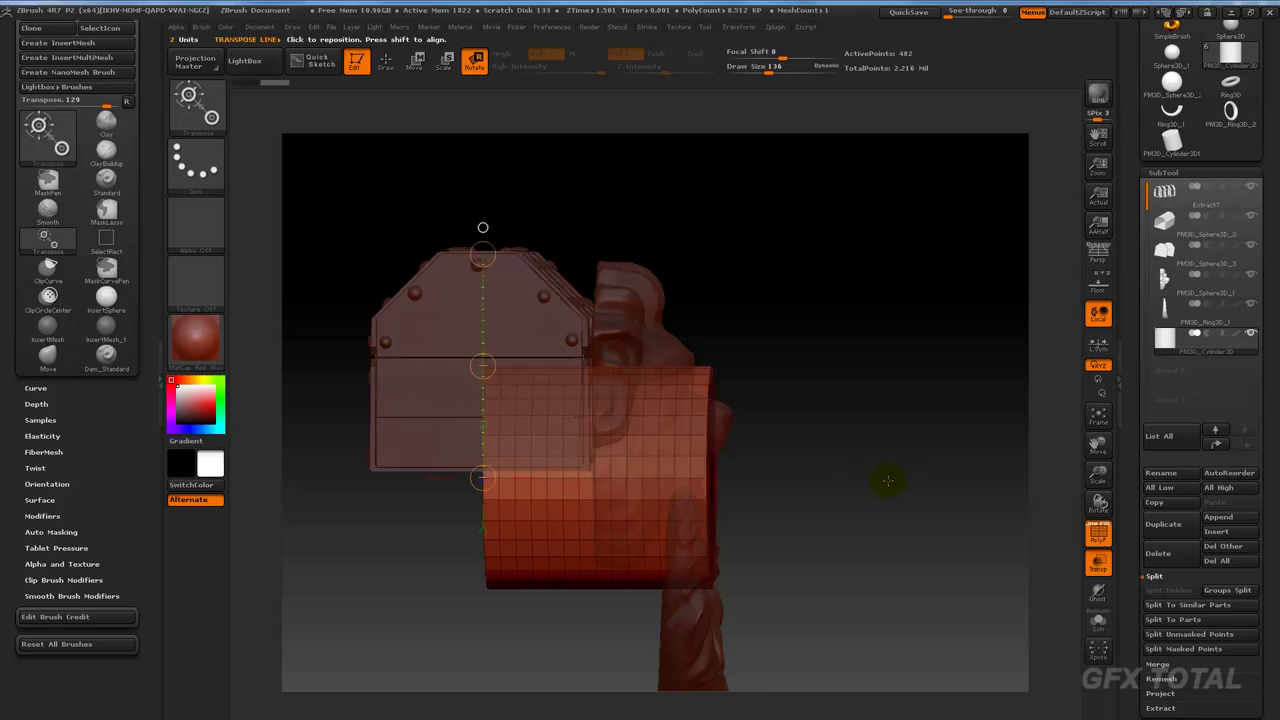
mouse_move(886, 477)
left_mouse_down()
mouse_move(936, 418)
mouse_move(443, 326)
mouse_move(698, 369)
mouse_move(773, 175)
left_mouse_up()
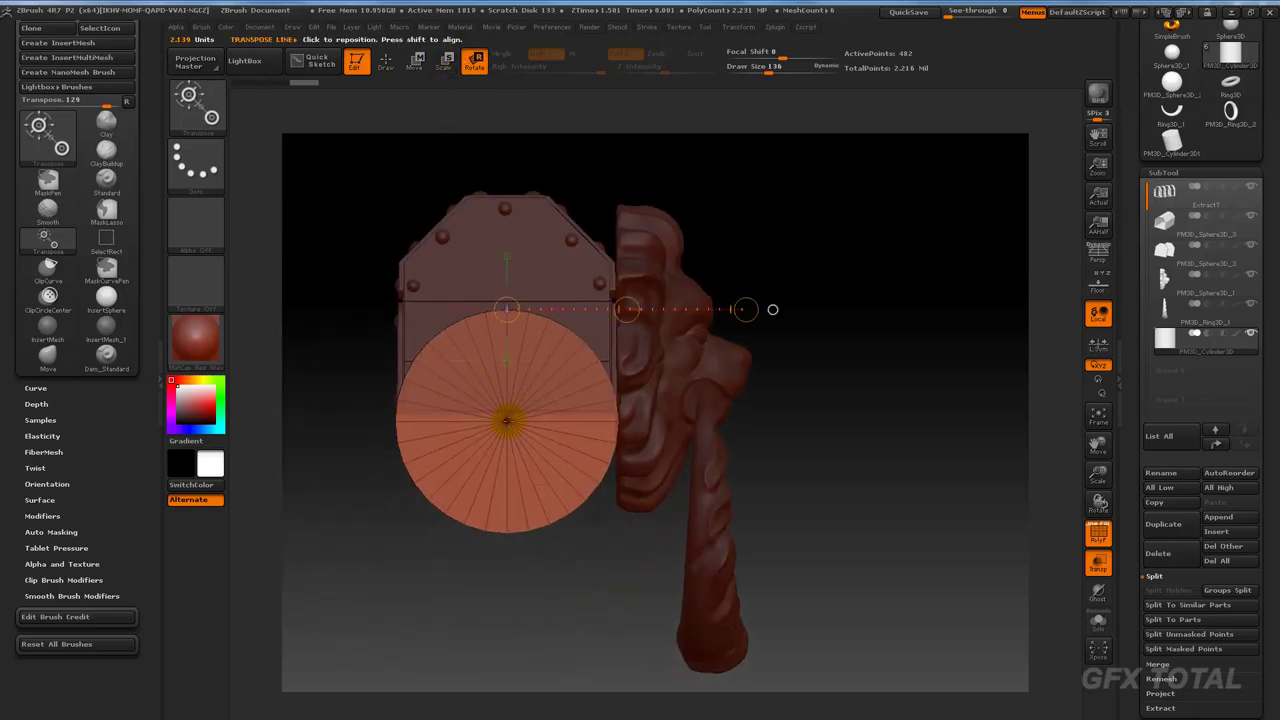
mouse_move(772, 309)
left_mouse_down()
mouse_move(585, 423)
mouse_move(645, 421)
left_mouse_up()
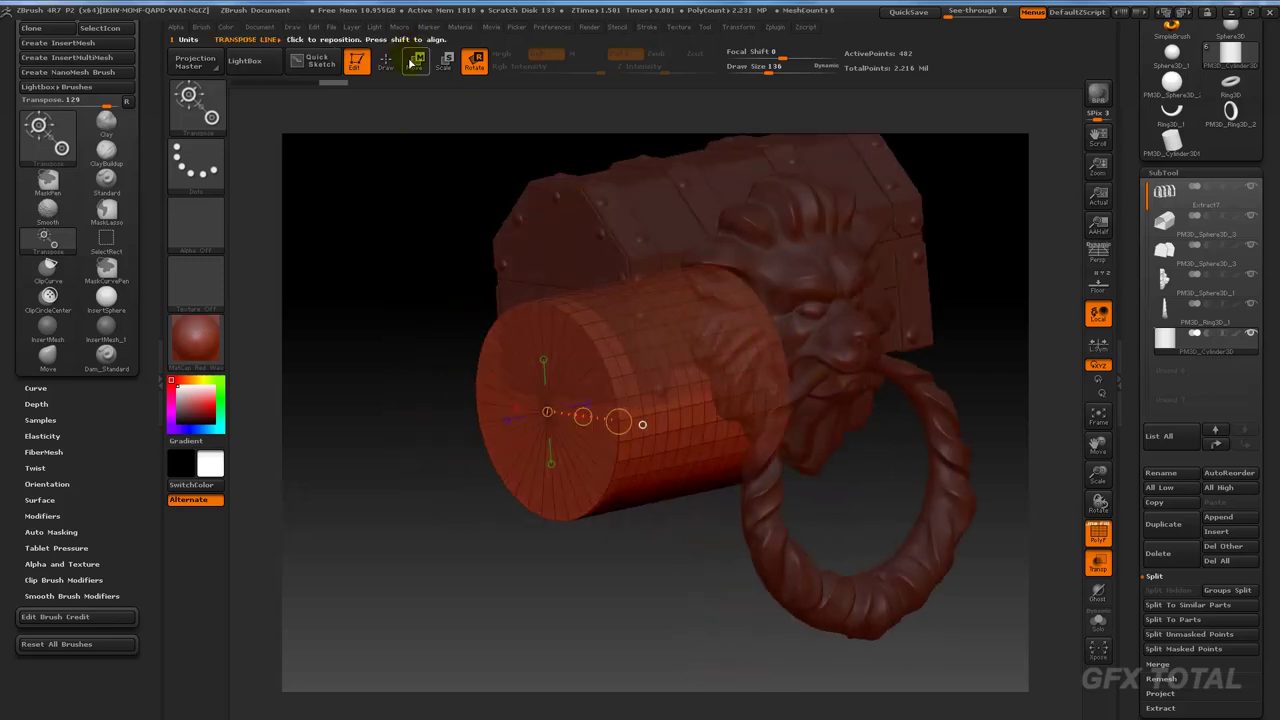
key("q")
scroll(1130, 480, "down", 5)
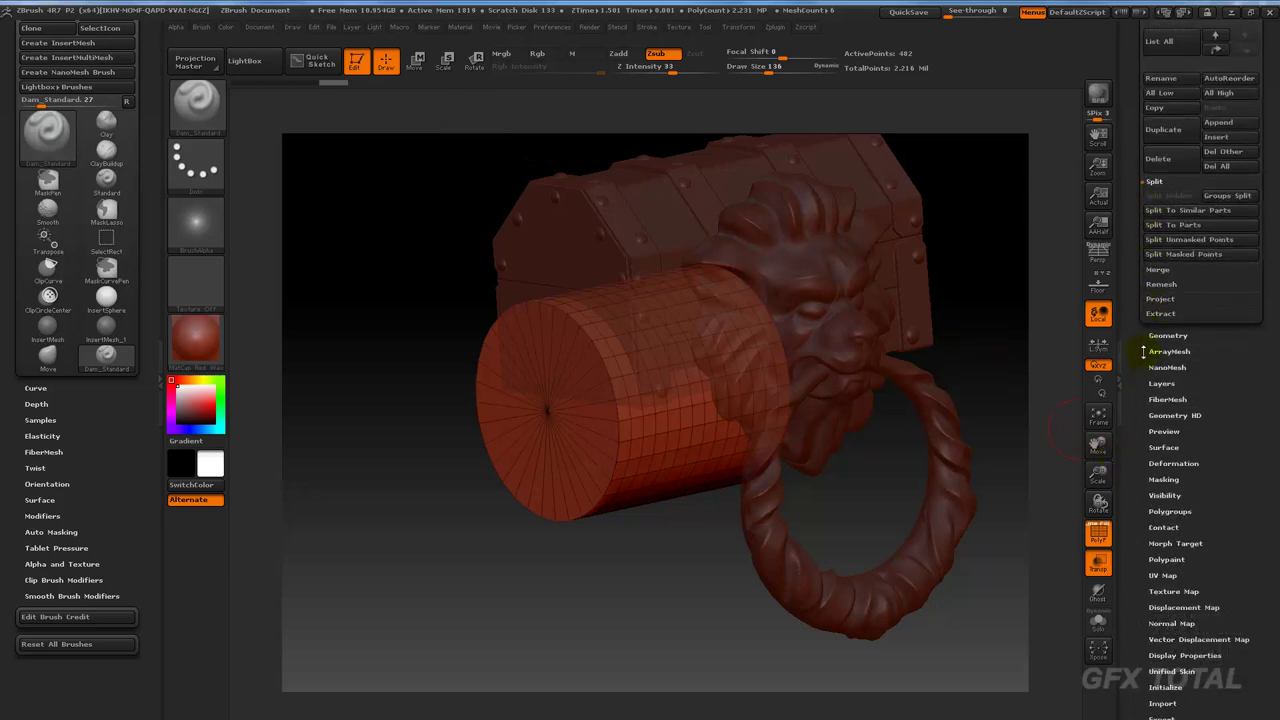
left_click(1173, 456)
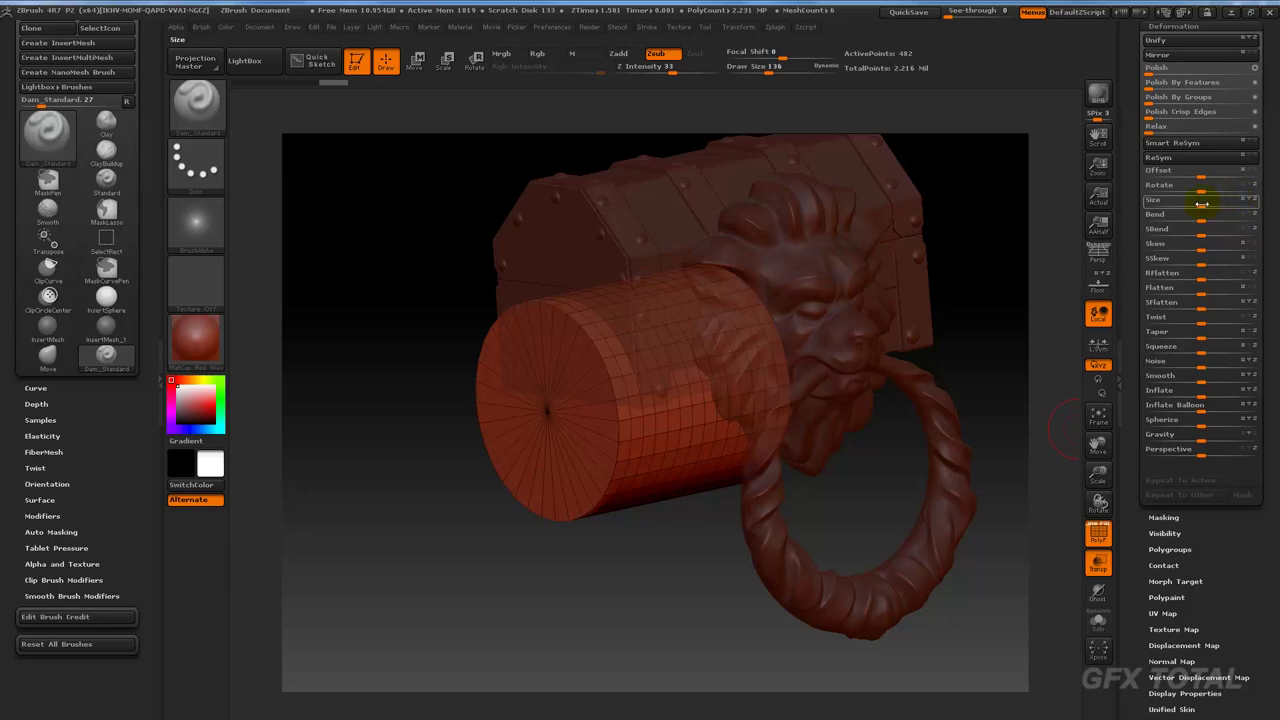
left_click_drag(1201, 204, 1189, 203)
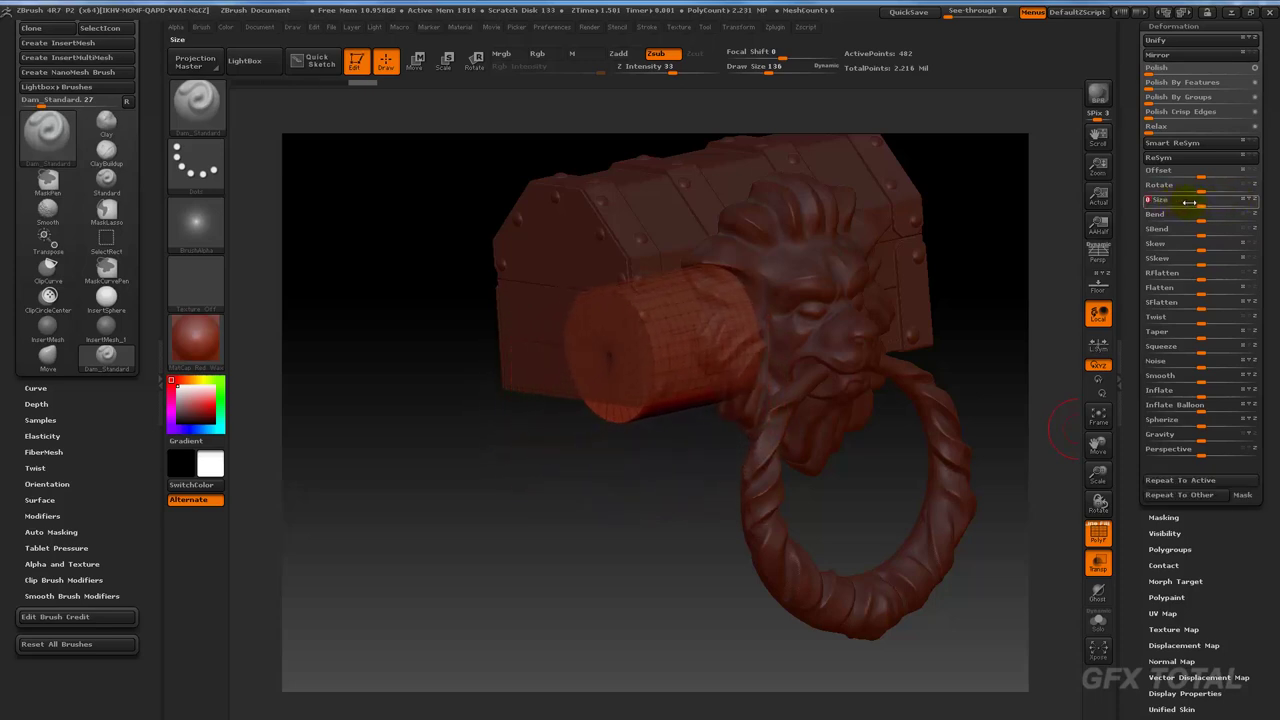
left_click_drag(1201, 204, 1151, 202)
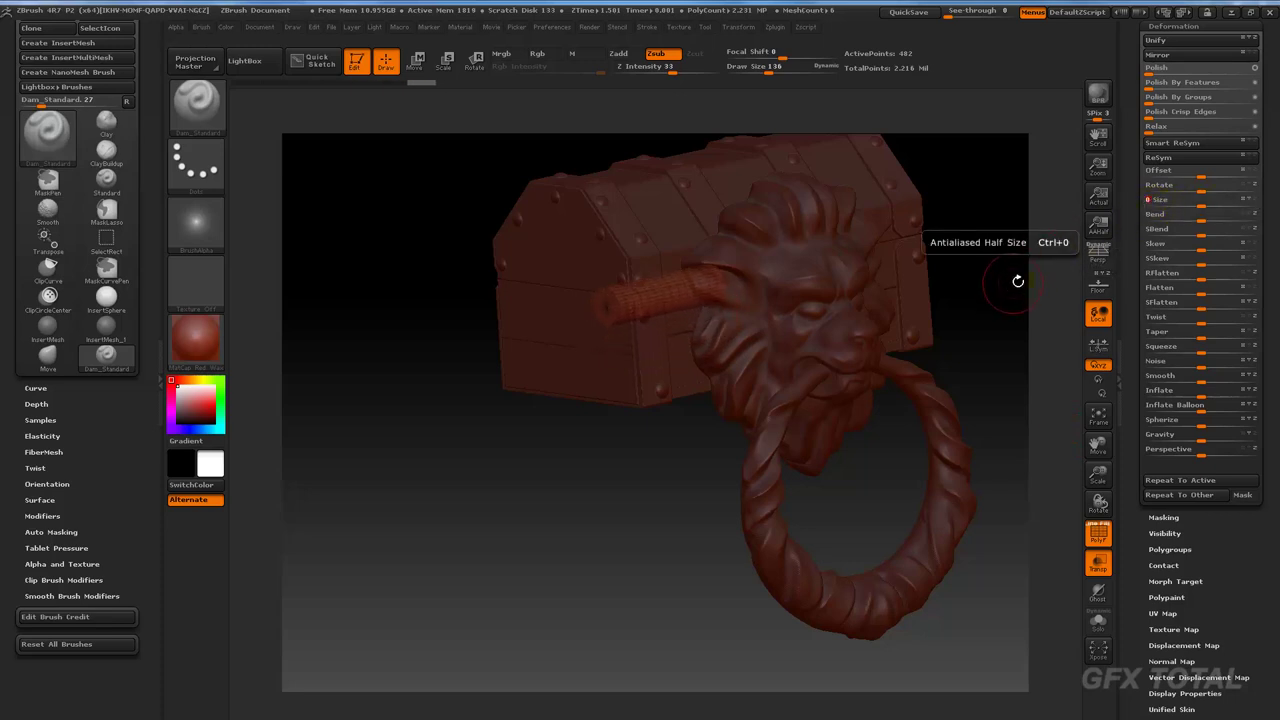
Step: Move the bar into the lion's mouth and subdivide it once to 7,938 points
left_click_drag(1014, 277, 963, 271, "shift")
left_click(415, 60)
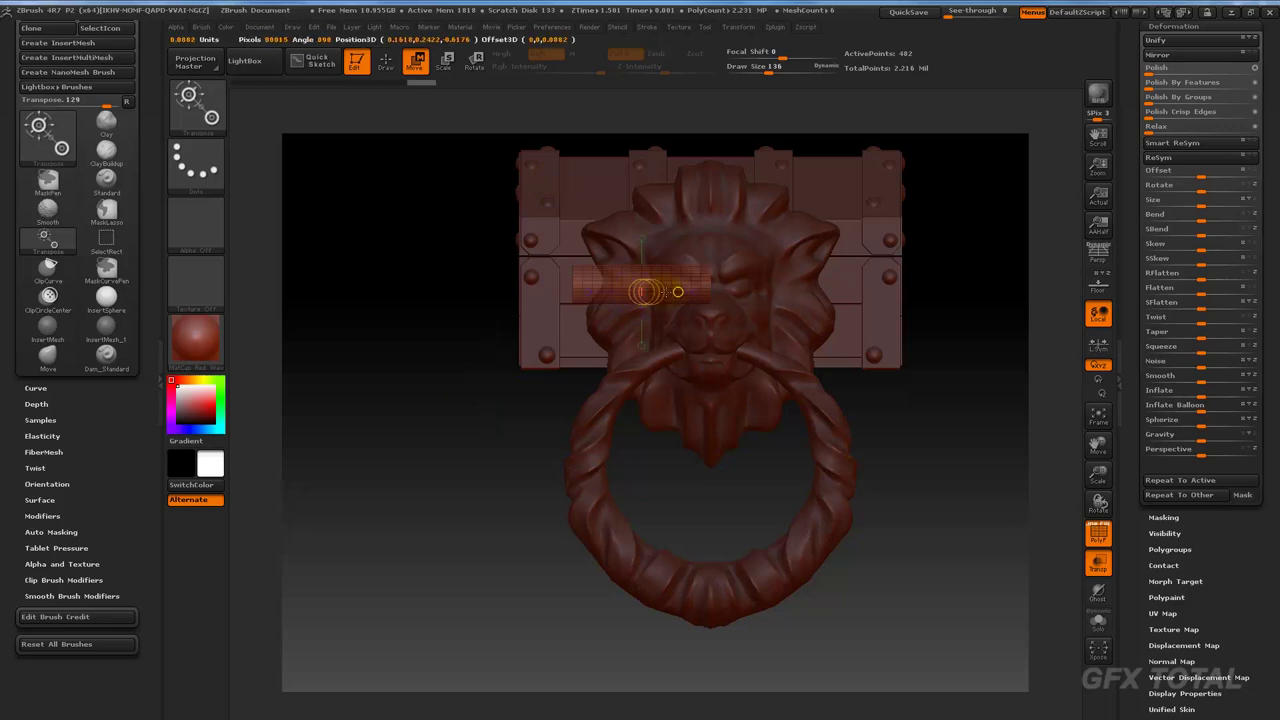
left_click_drag(630, 289, 886, 289)
left_click_drag(750, 289, 816, 342)
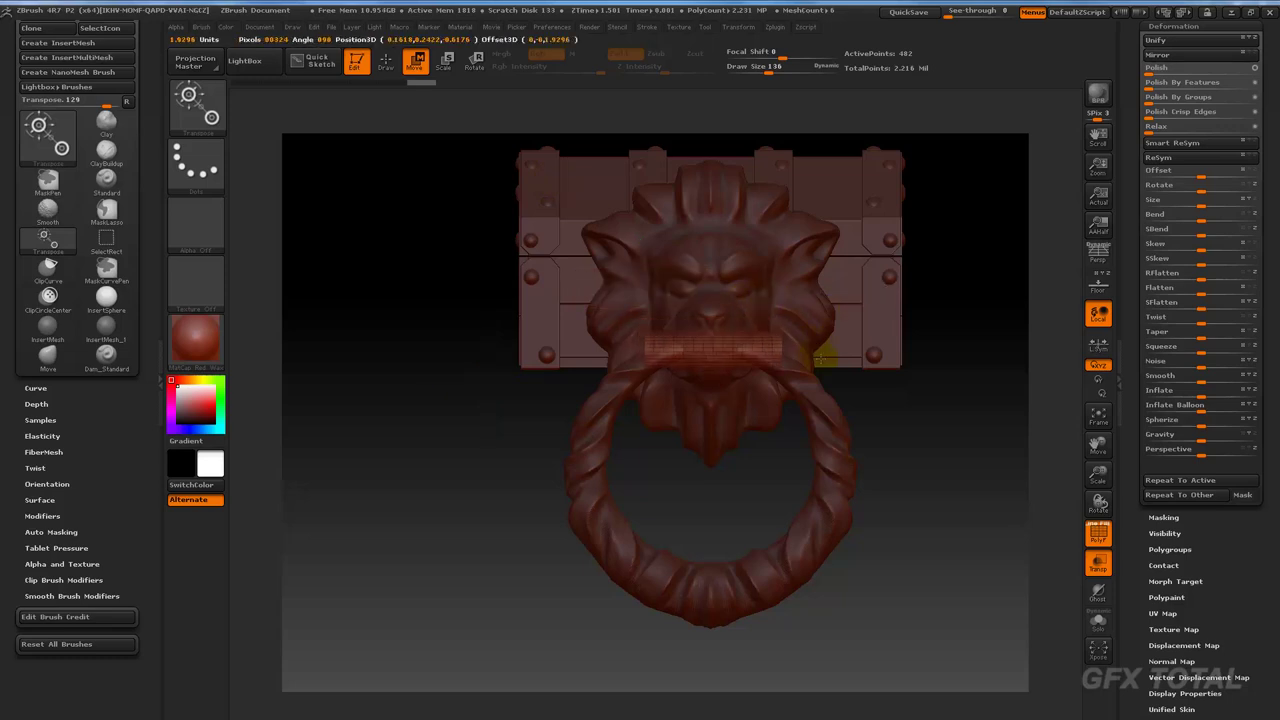
mouse_move(940, 330)
left_mouse_down("shift")
mouse_move(977, 477)
mouse_move(968, 416)
left_mouse_up("shift")
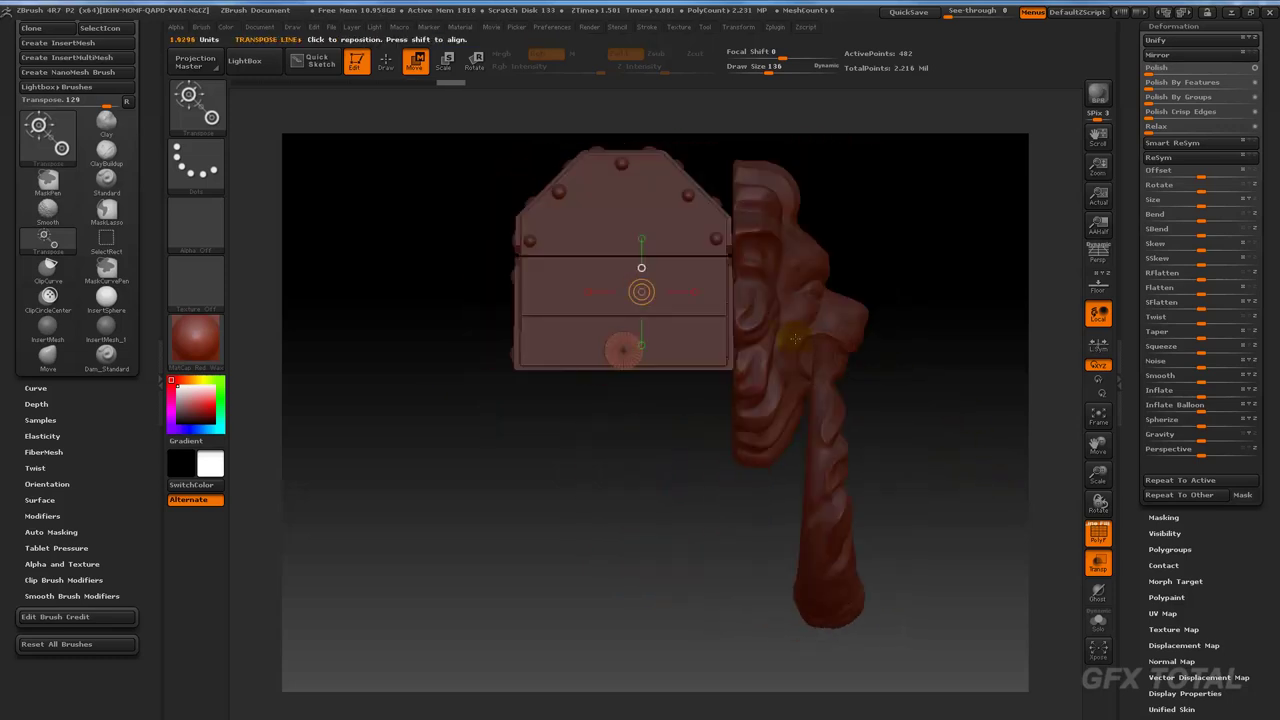
left_click_drag(622, 349, 820, 349)
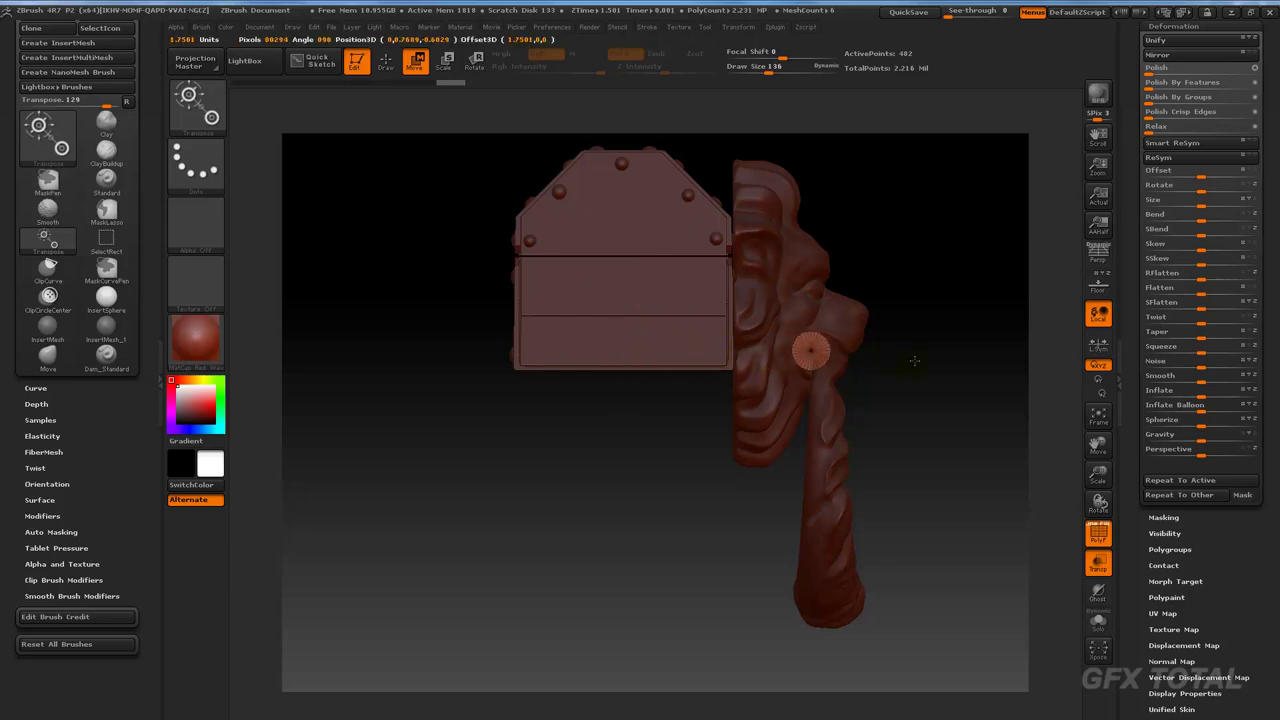
mouse_move(914, 391)
left_mouse_down("alt")
mouse_move(700, 597)
mouse_move(786, 350)
left_mouse_up("alt")
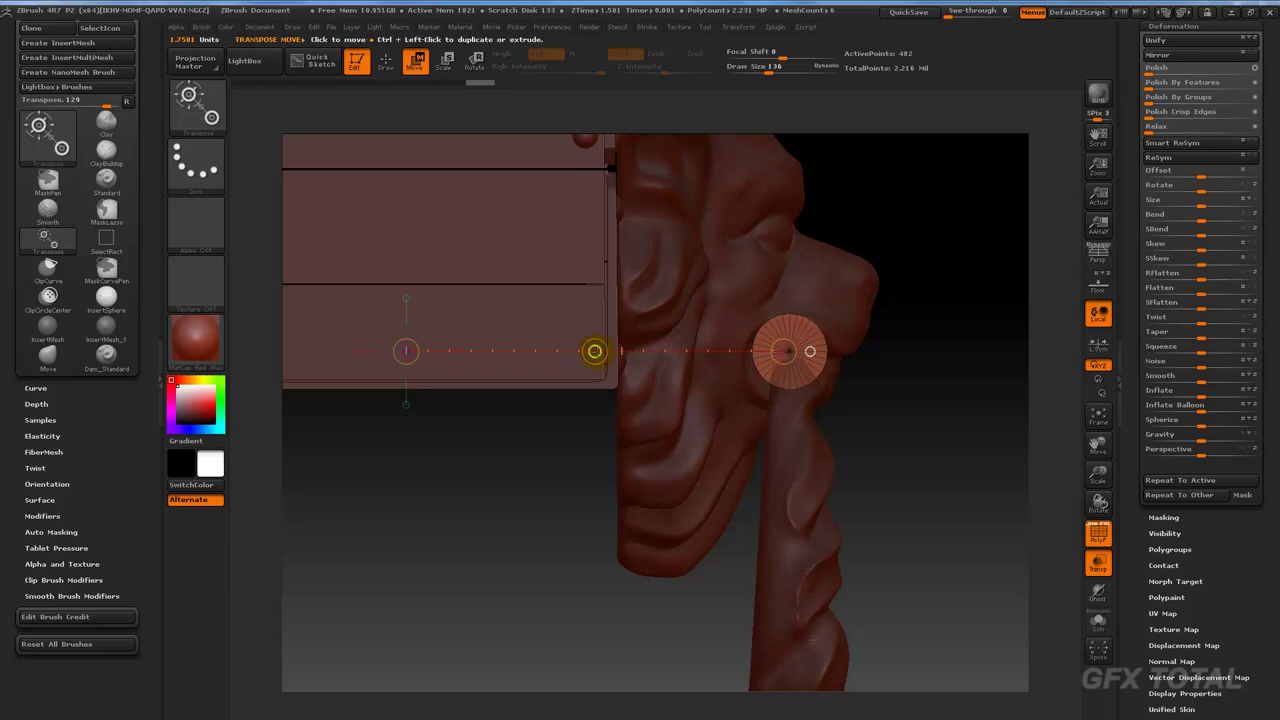
left_click_drag(594, 351, 591, 362)
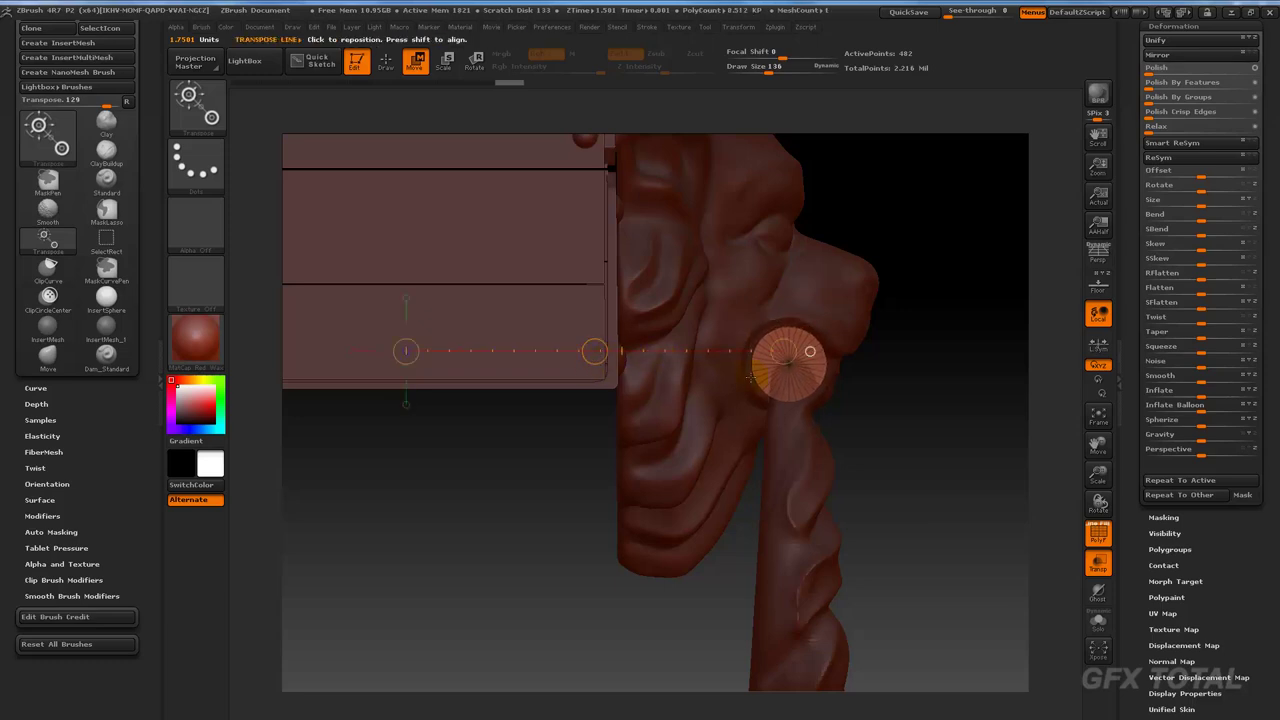
mouse_move(930, 445)
left_mouse_down()
mouse_move(899, 491)
mouse_move(900, 443)
left_mouse_up()
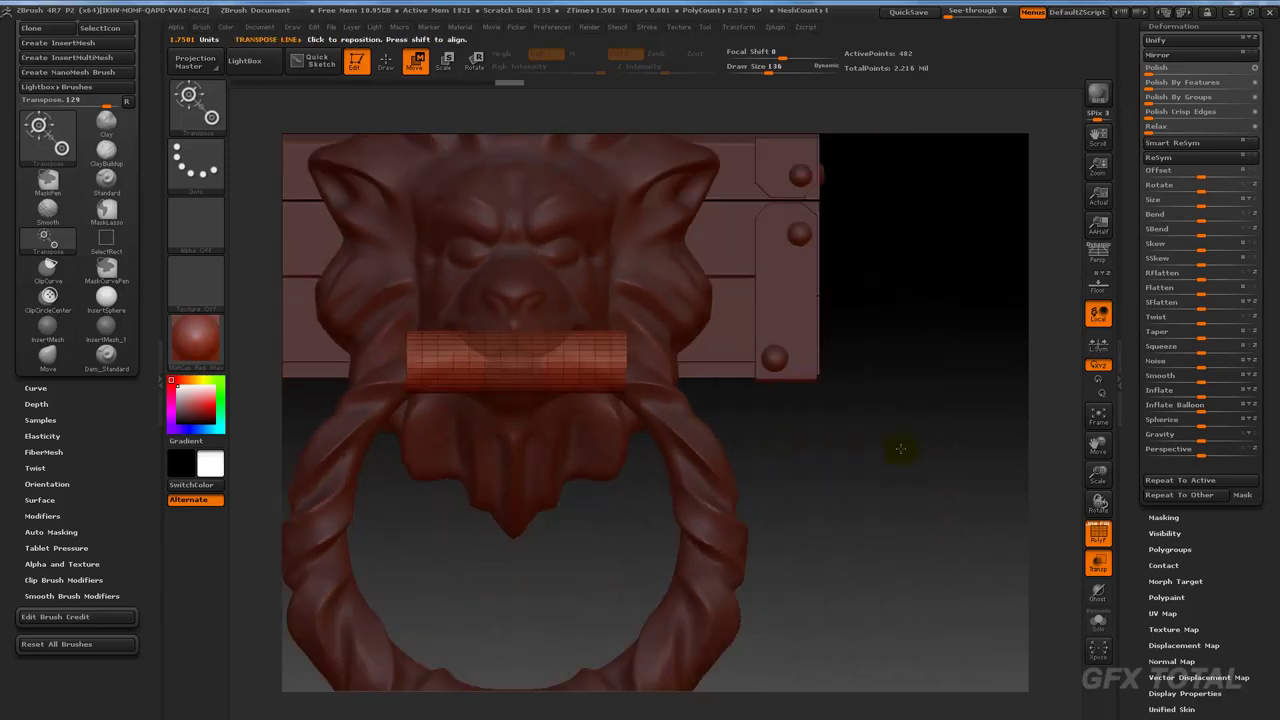
left_click_drag(1037, 246, 993, 346)
key("ctrl")
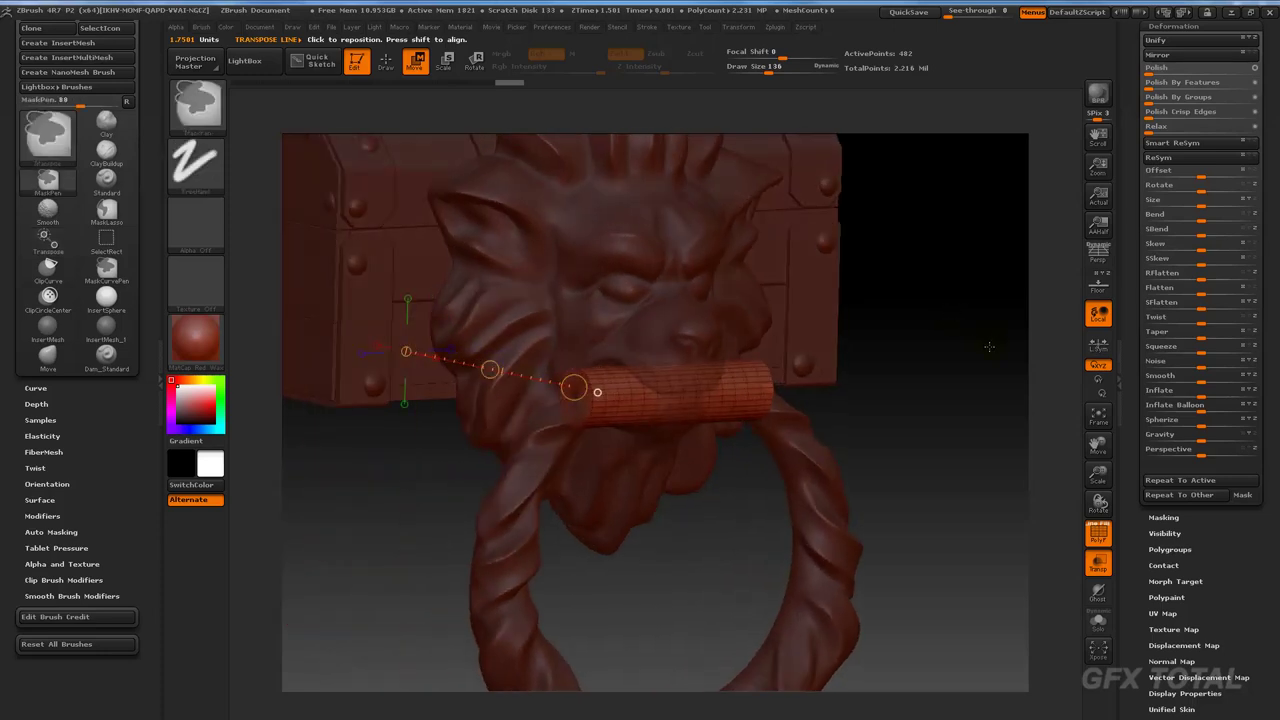
key("ctrl+d")
key("ctrl+d")
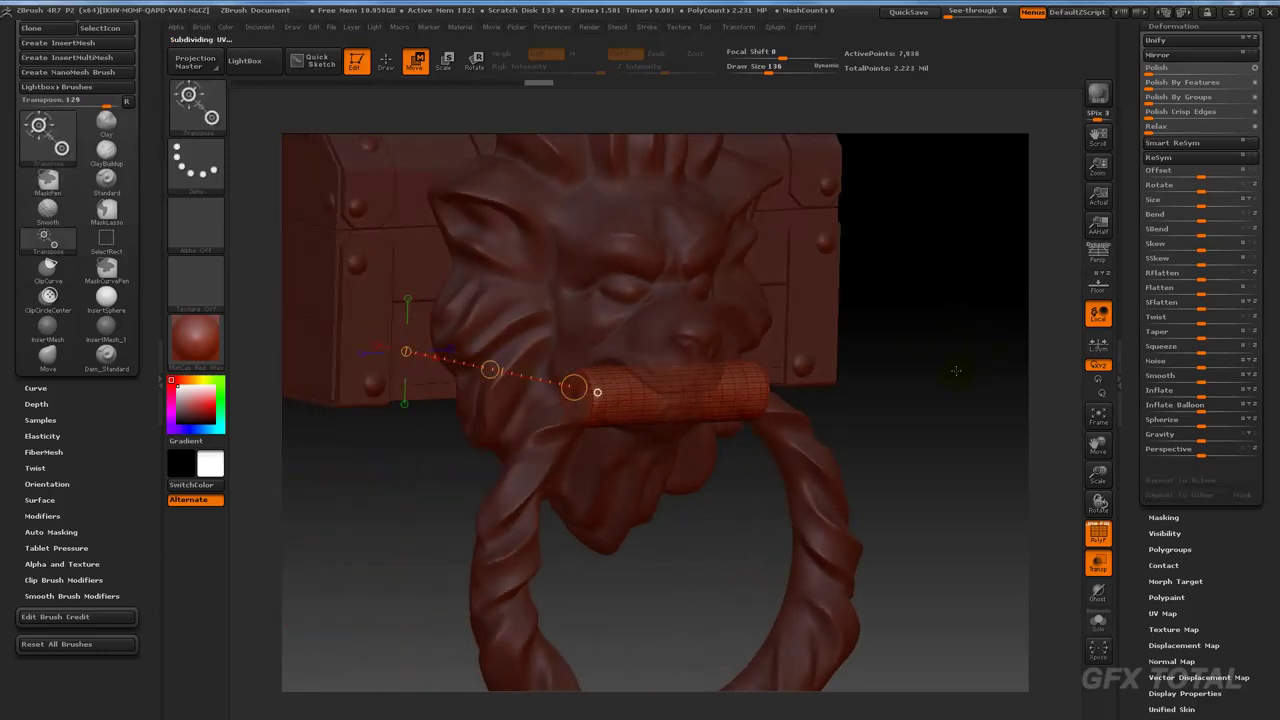
Step: Use Del Lower in Geometry to drop the cylinder bar's lower subdivision levels
key("q")
left_click_drag(961, 287, 1010, 260)
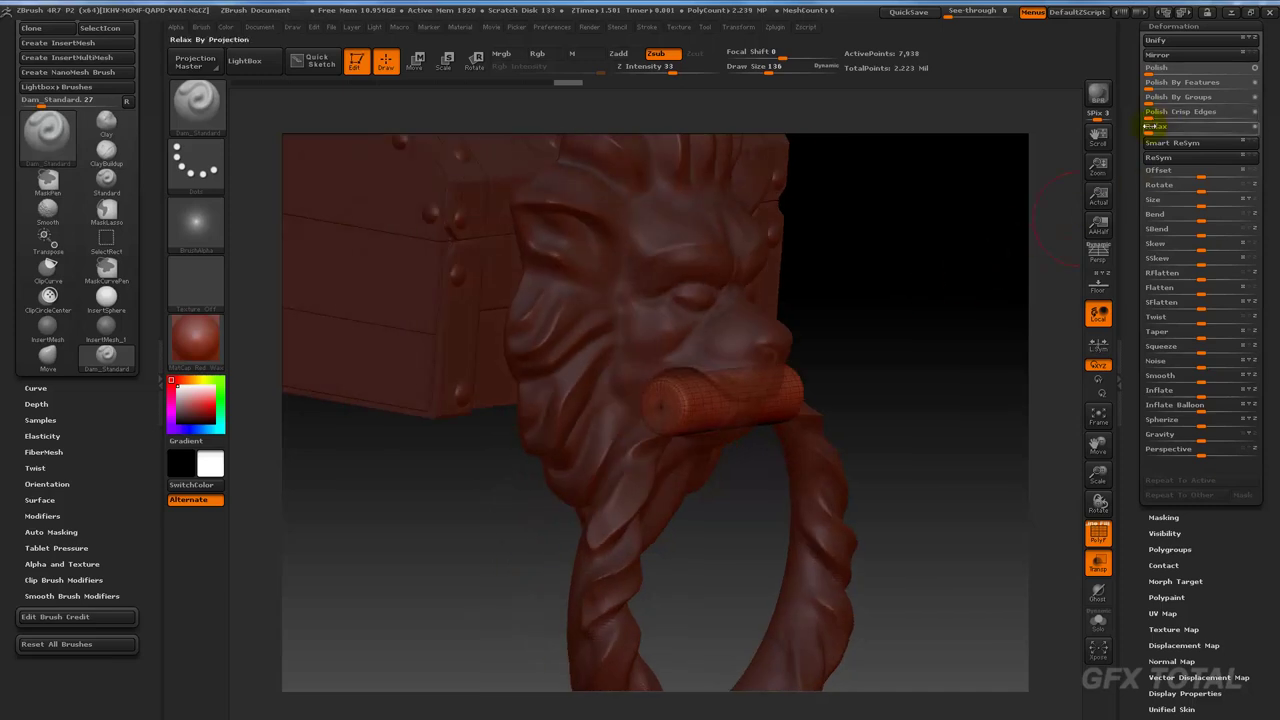
scroll(1138, 201, "up", 3)
scroll(1186, 155, "up", 2)
left_click(1172, 132)
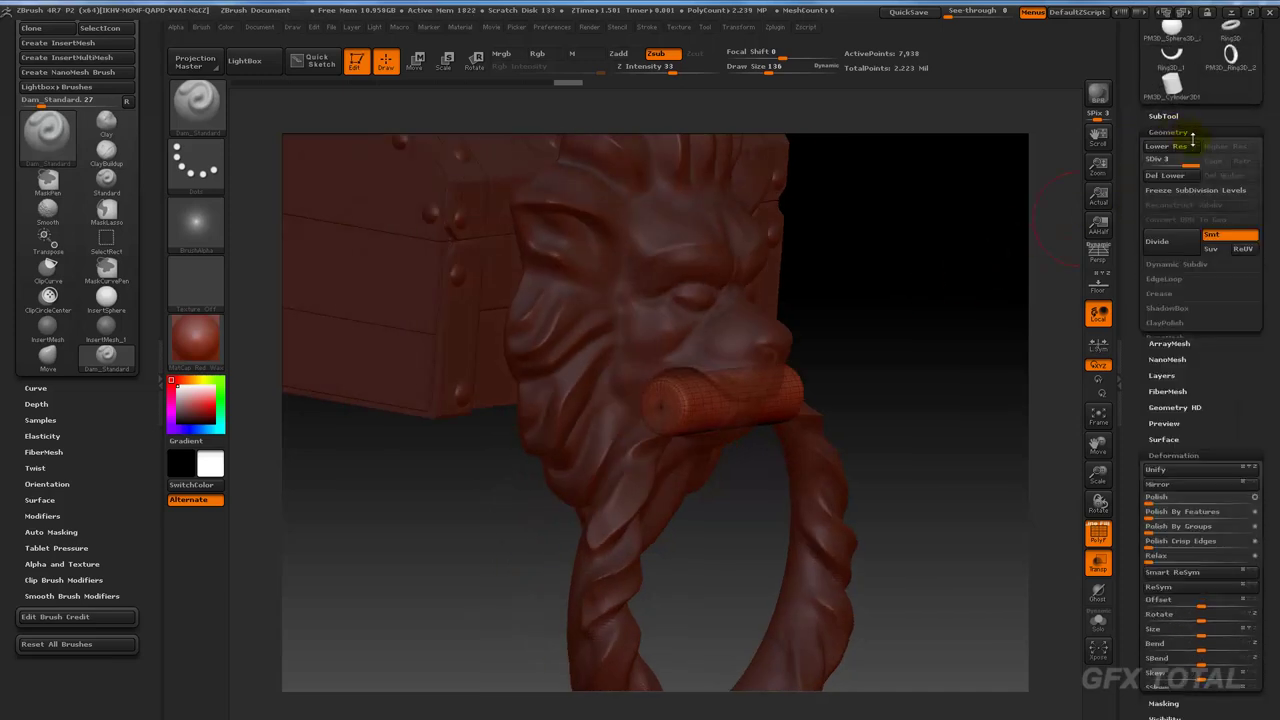
left_click(1165, 175)
mouse_move(914, 280)
left_mouse_down()
mouse_move(903, 280)
mouse_move(1026, 314)
left_mouse_up()
left_click_drag(1126, 305, 1129, 309)
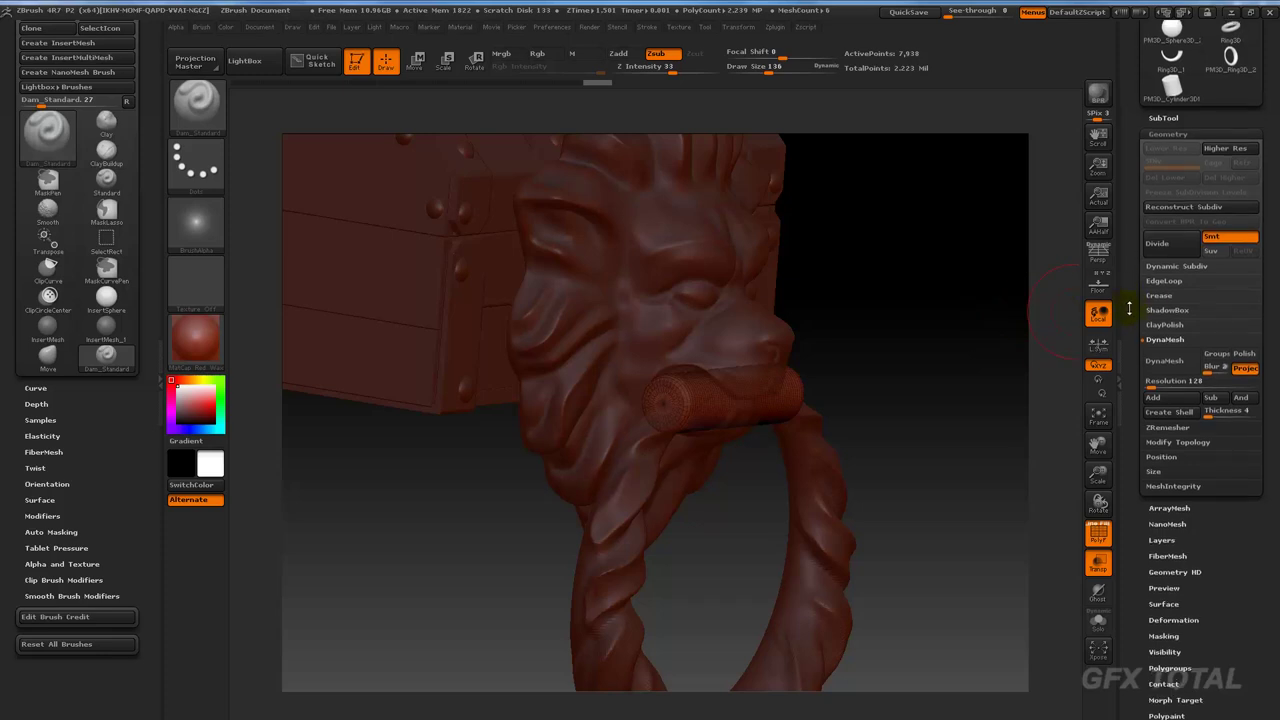
left_click(1165, 118)
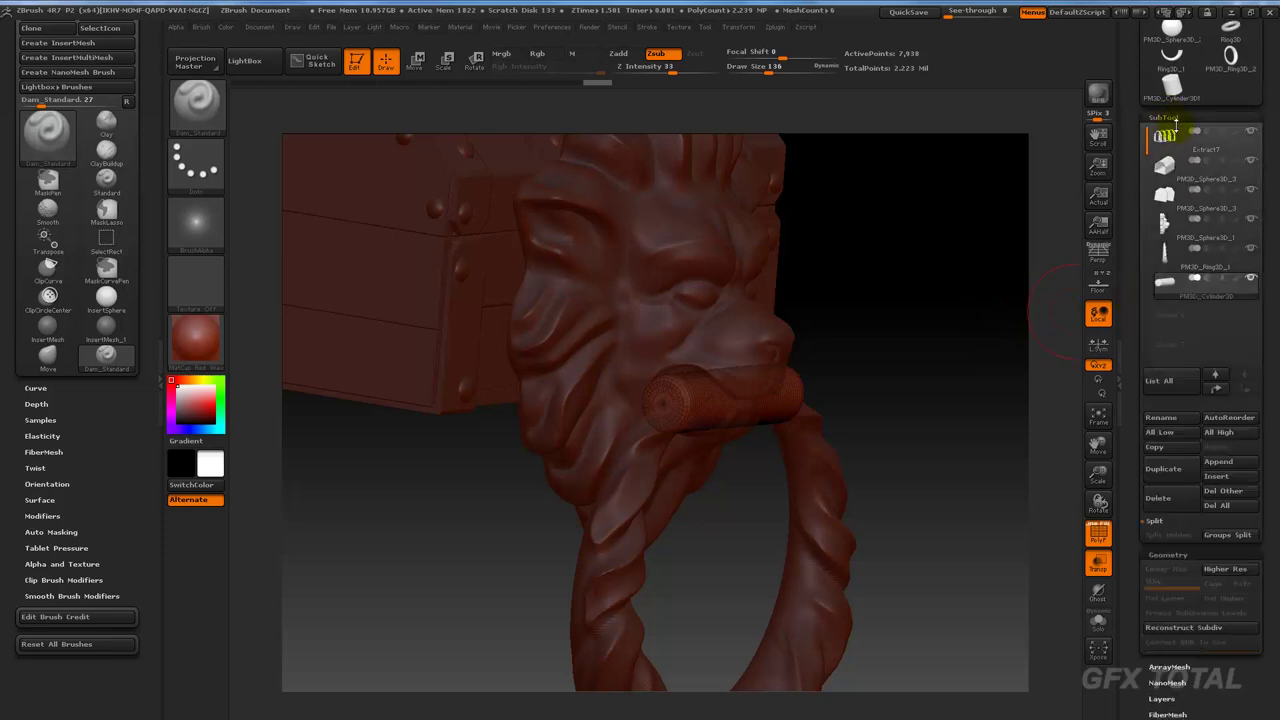
Step: Solo the cylinder, show the lion head, and move the cylinder subtool up two places
left_click(1251, 281, "shift")
left_click(1250, 219)
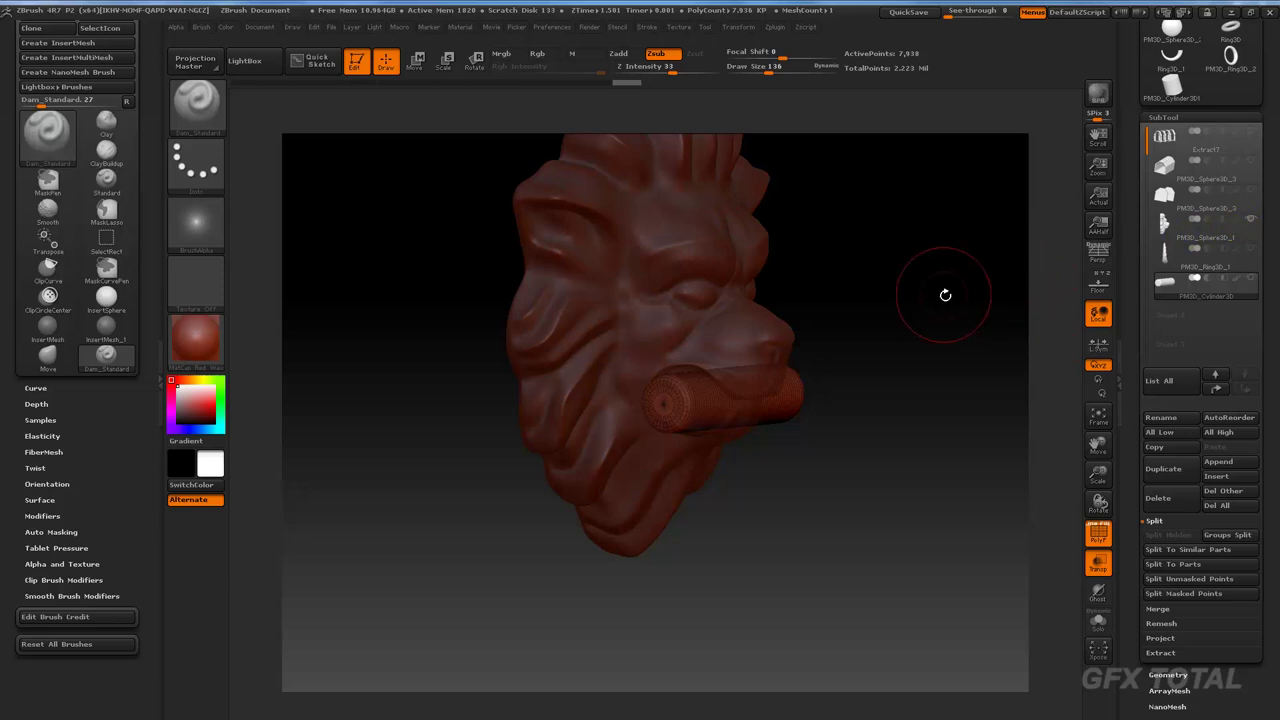
left_click(1216, 389)
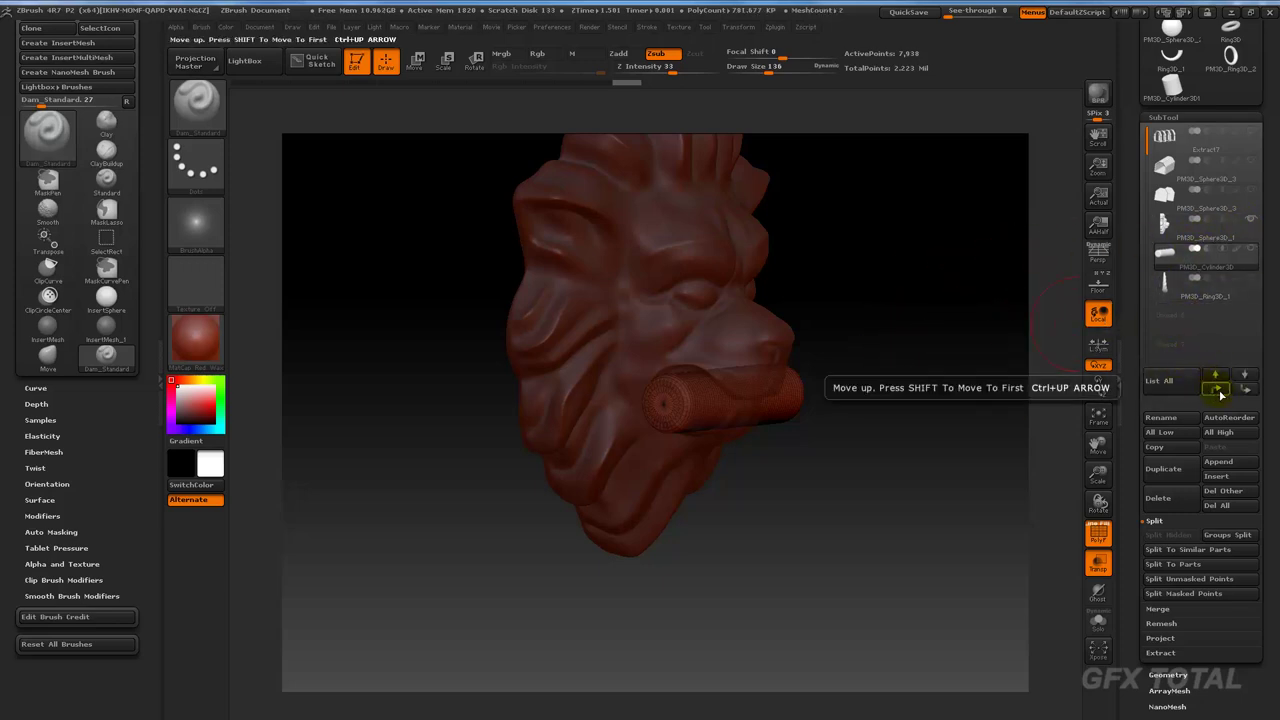
left_click(1216, 389)
left_click_drag(946, 389, 966, 320)
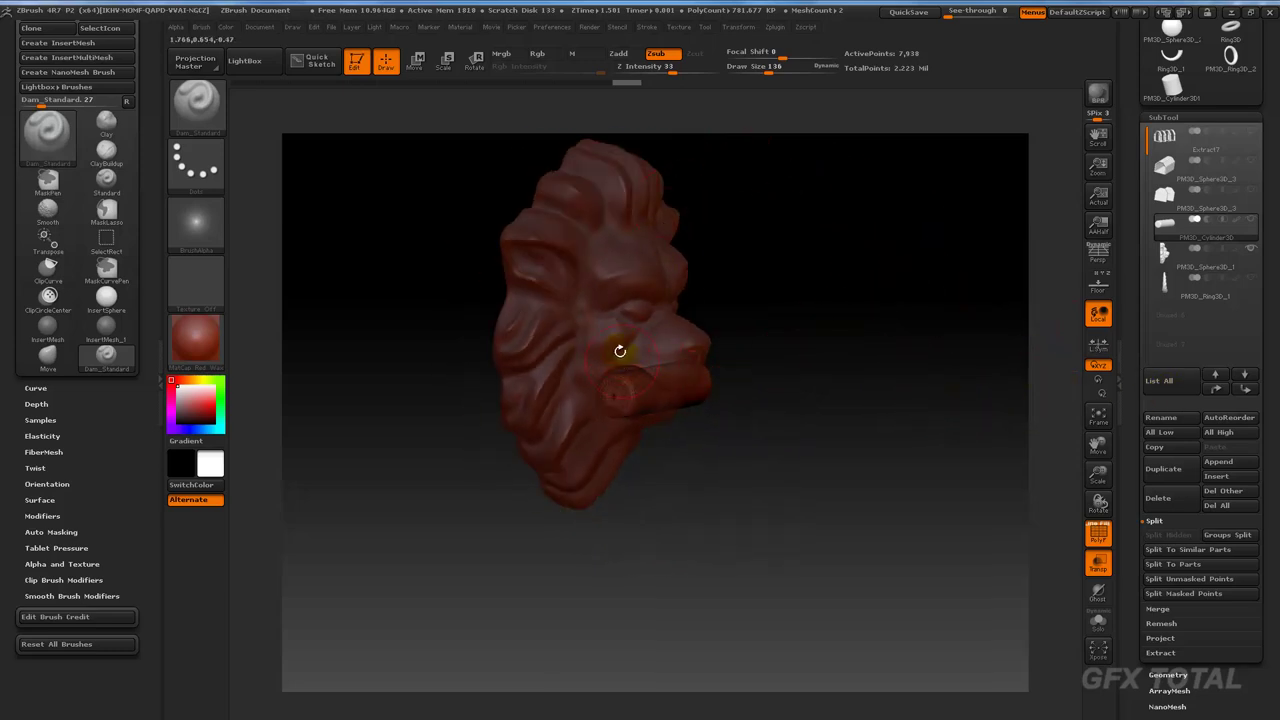
mouse_move(852, 342)
left_mouse_down()
mouse_move(849, 514)
mouse_move(963, 514)
mouse_move(977, 534)
left_mouse_up()
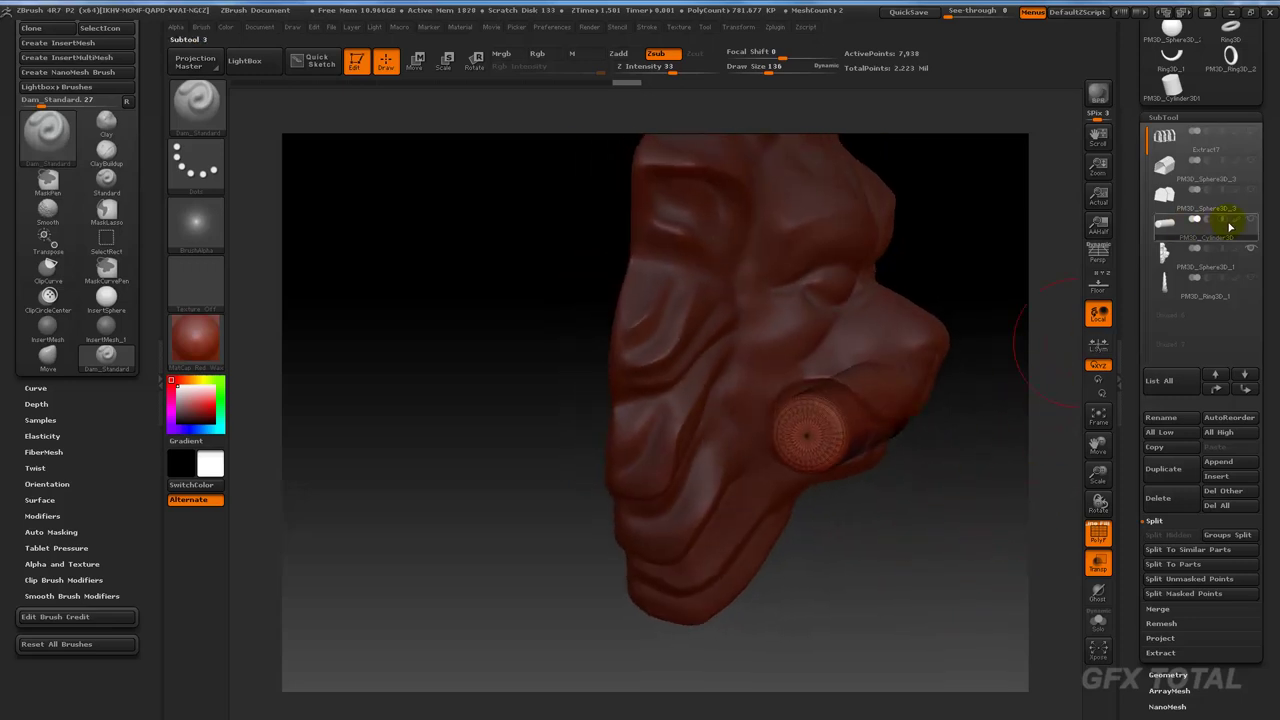
mouse_move(1200, 226)
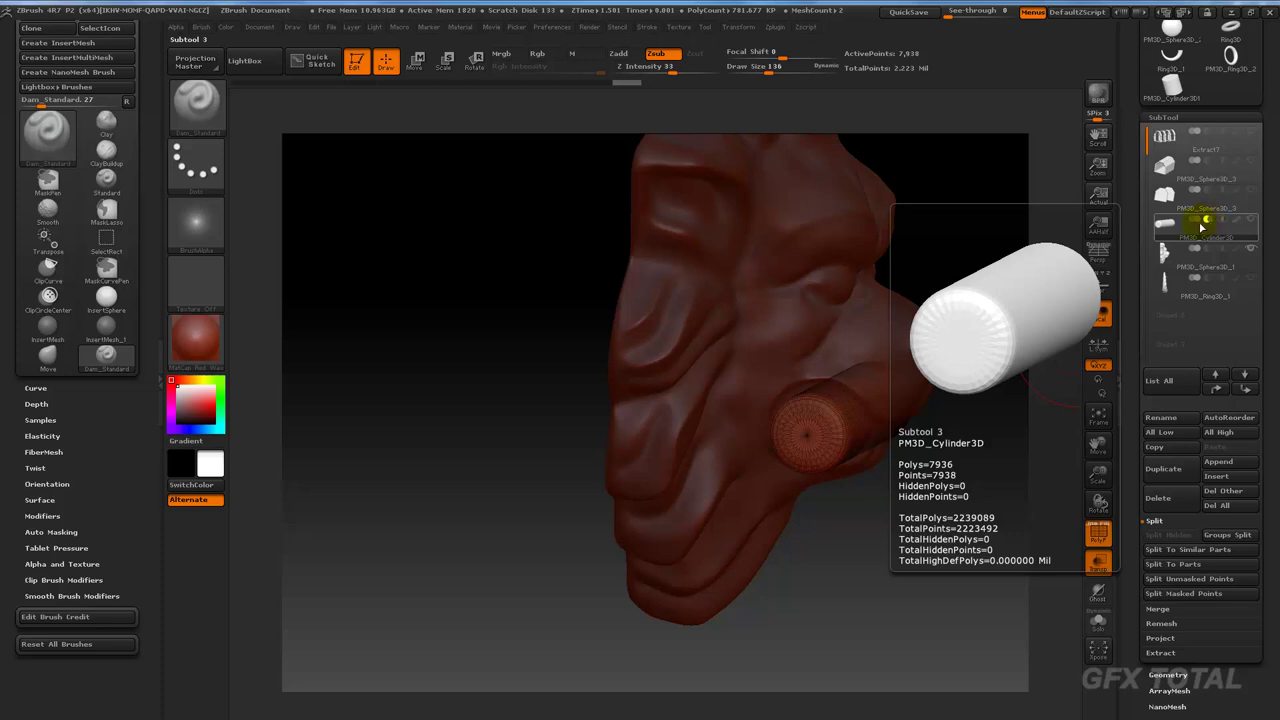
mouse_move(971, 451)
left_mouse_down()
mouse_move(929, 486)
mouse_move(815, 405)
left_mouse_up()
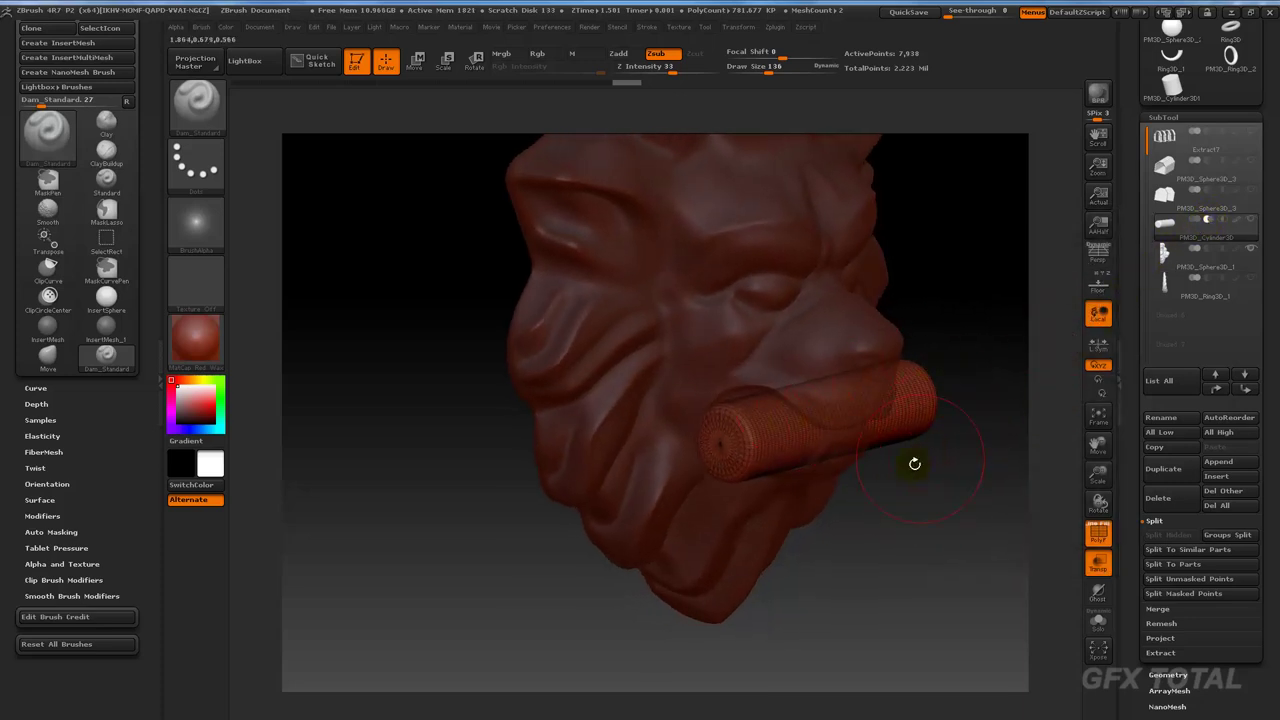
mouse_move(914, 463)
left_mouse_down()
mouse_move(943, 523)
mouse_move(934, 497)
mouse_move(748, 422)
left_mouse_up()
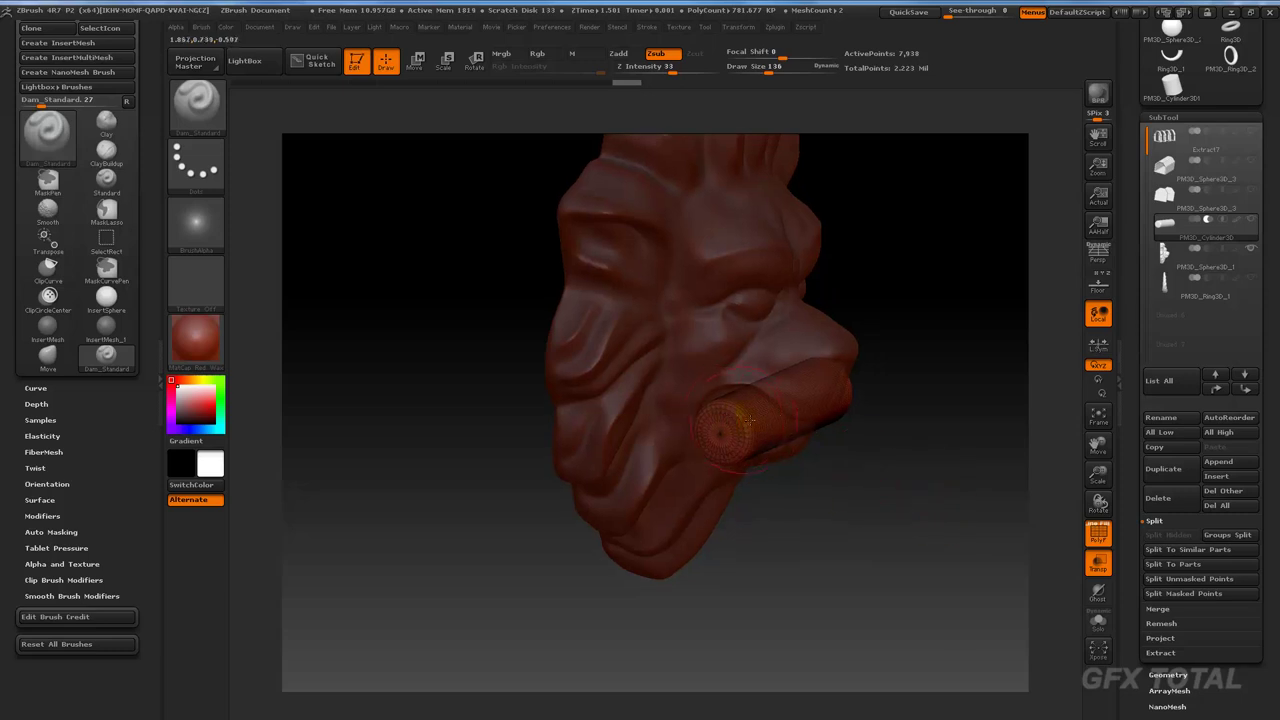
left_click_drag(910, 448, 943, 391)
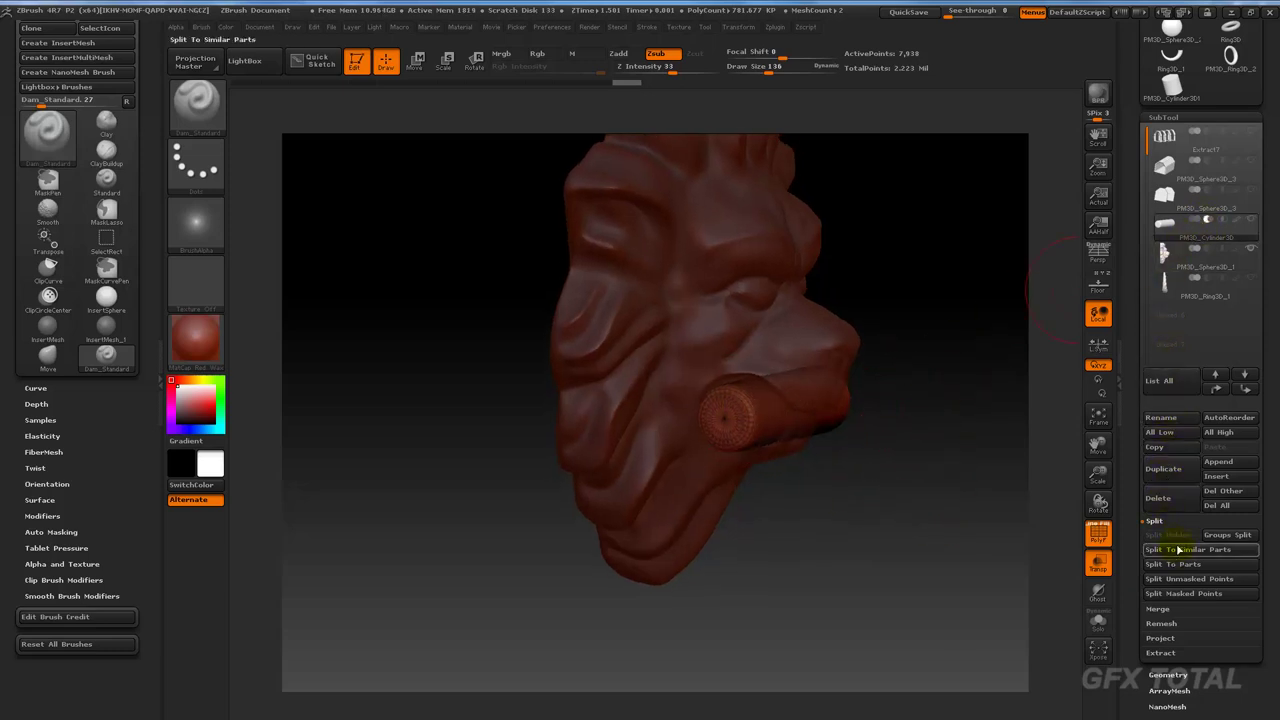
Step: Duplicate the lion-head subtool, then reselect the cylinder
left_click(1176, 268)
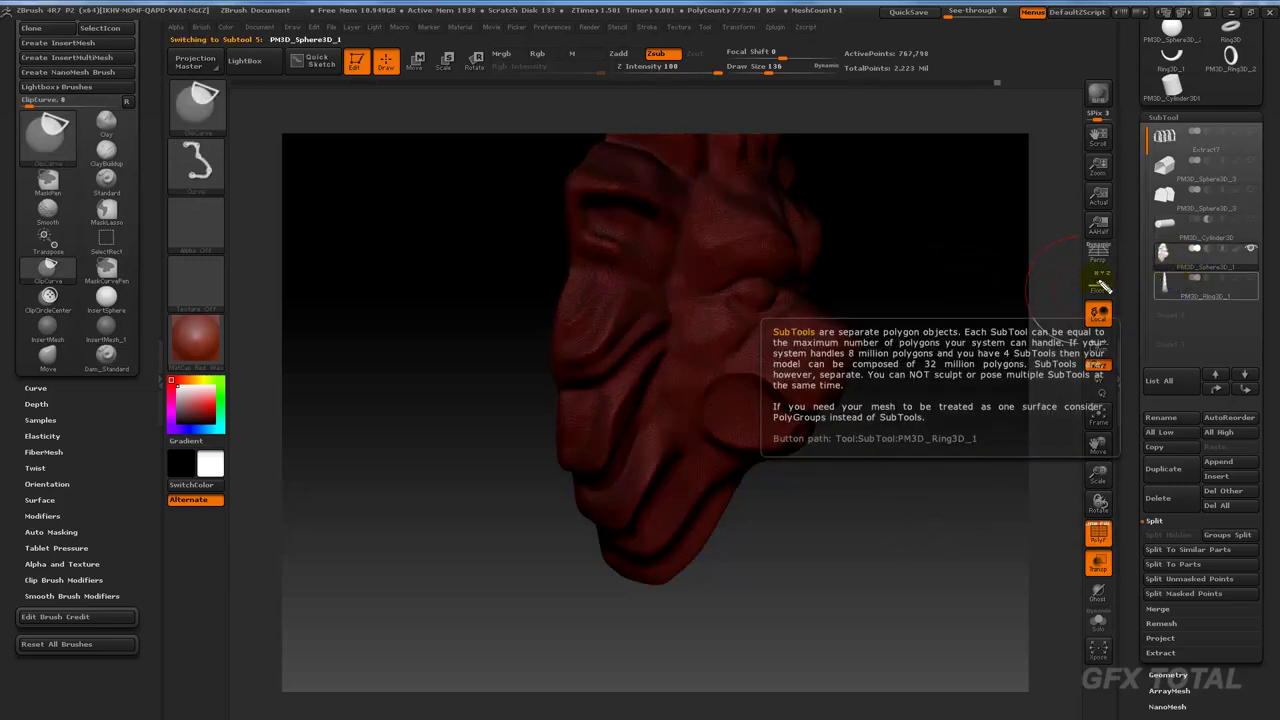
left_click(1170, 475)
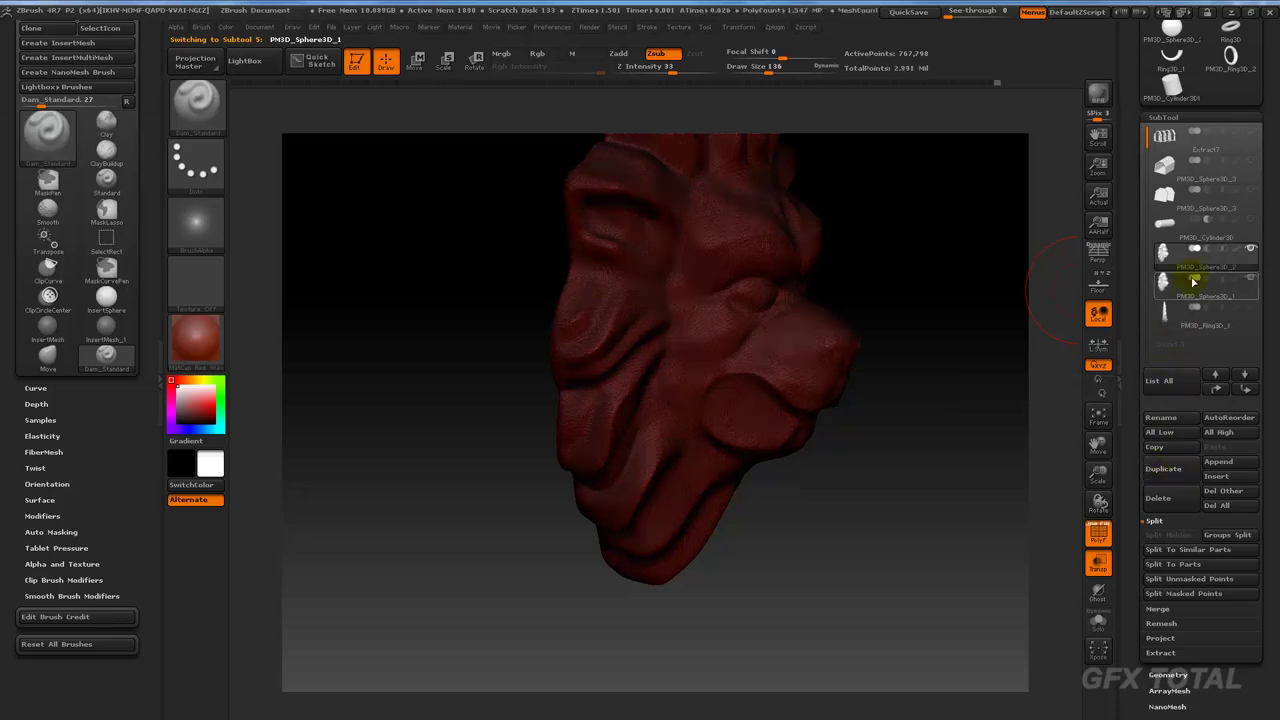
left_click(1176, 234)
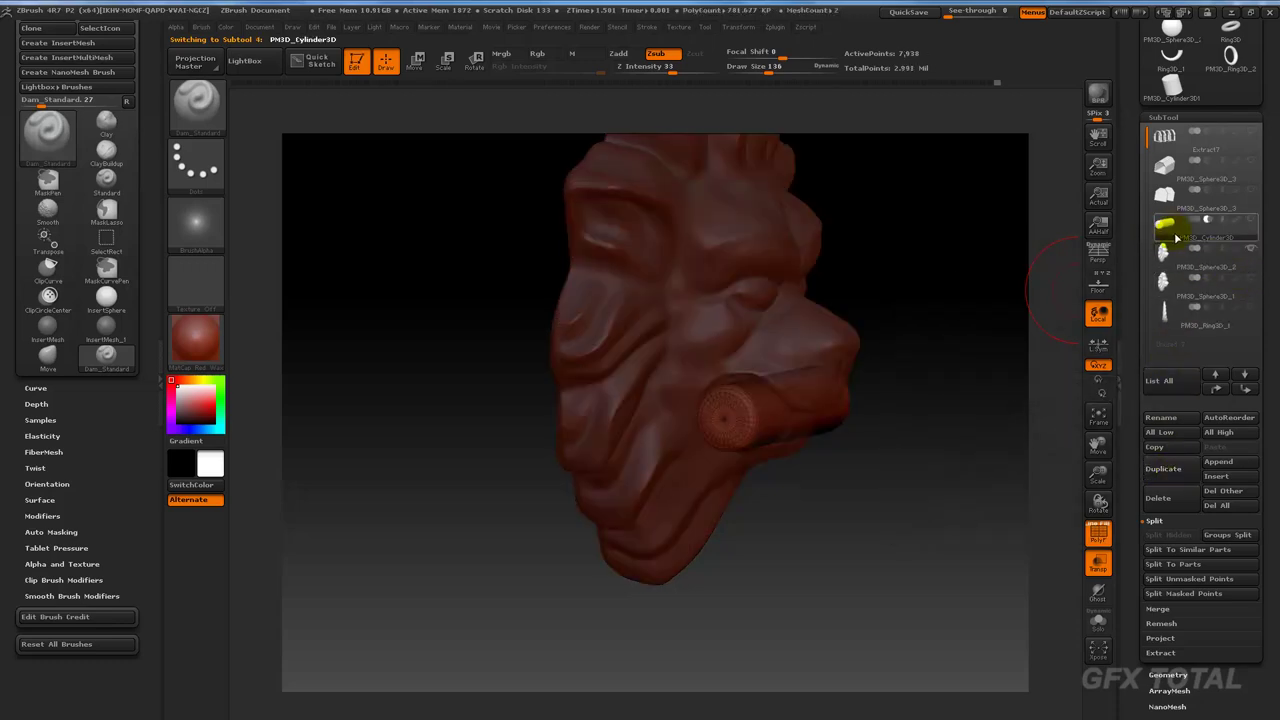
Step: MergeDown the cylinder bar onto the duplicated lion head and confirm
left_click(1163, 609)
left_click(1183, 551)
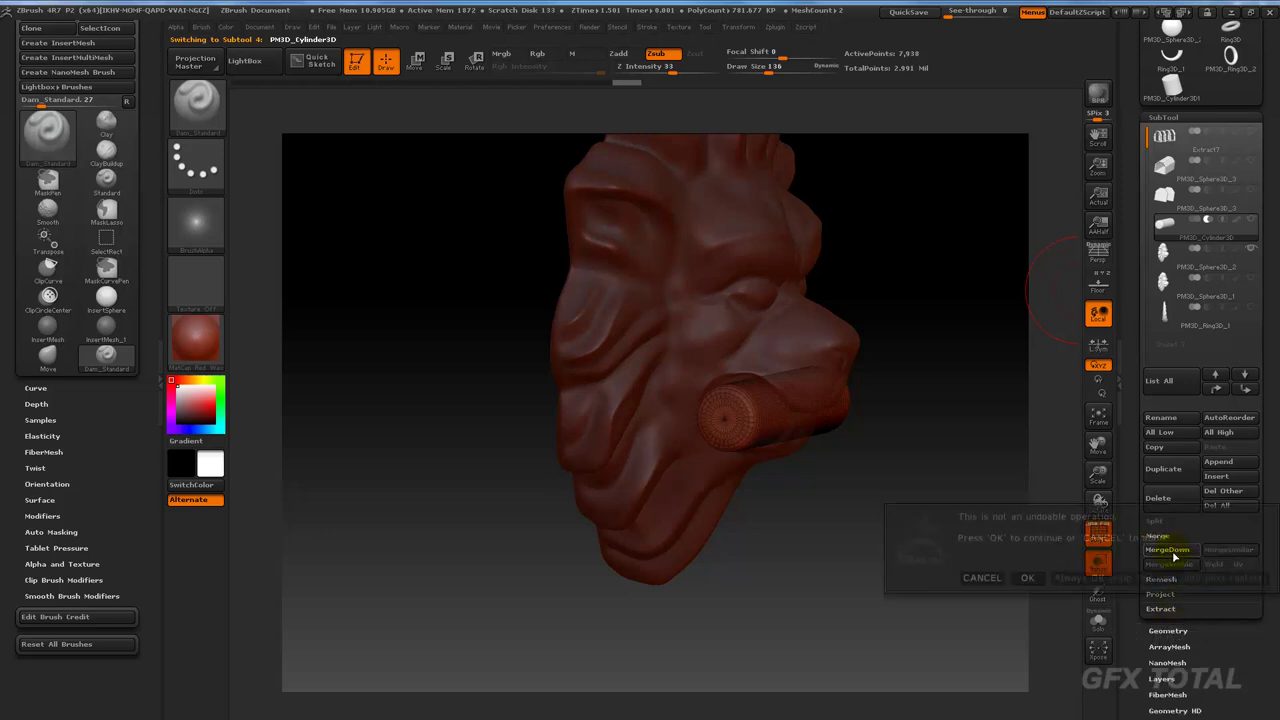
left_click(1027, 577)
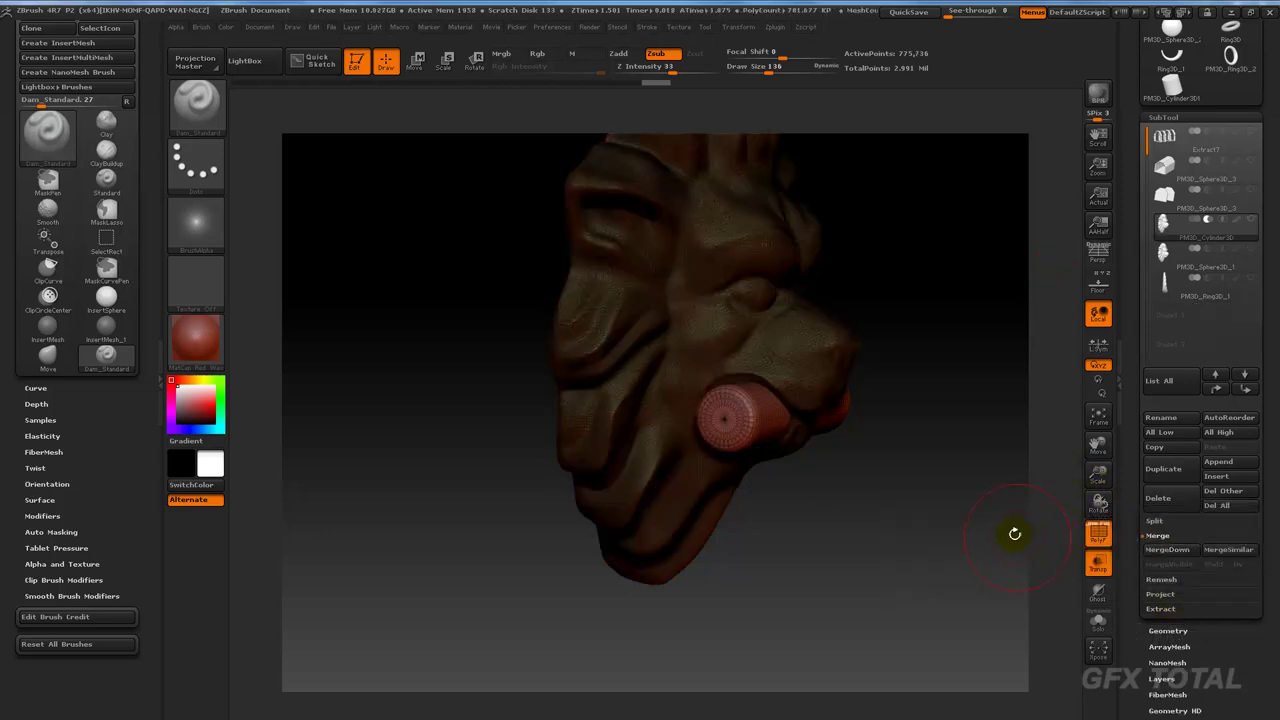
mouse_move(958, 478)
left_mouse_down()
mouse_move(943, 480)
mouse_move(1073, 455)
left_mouse_up()
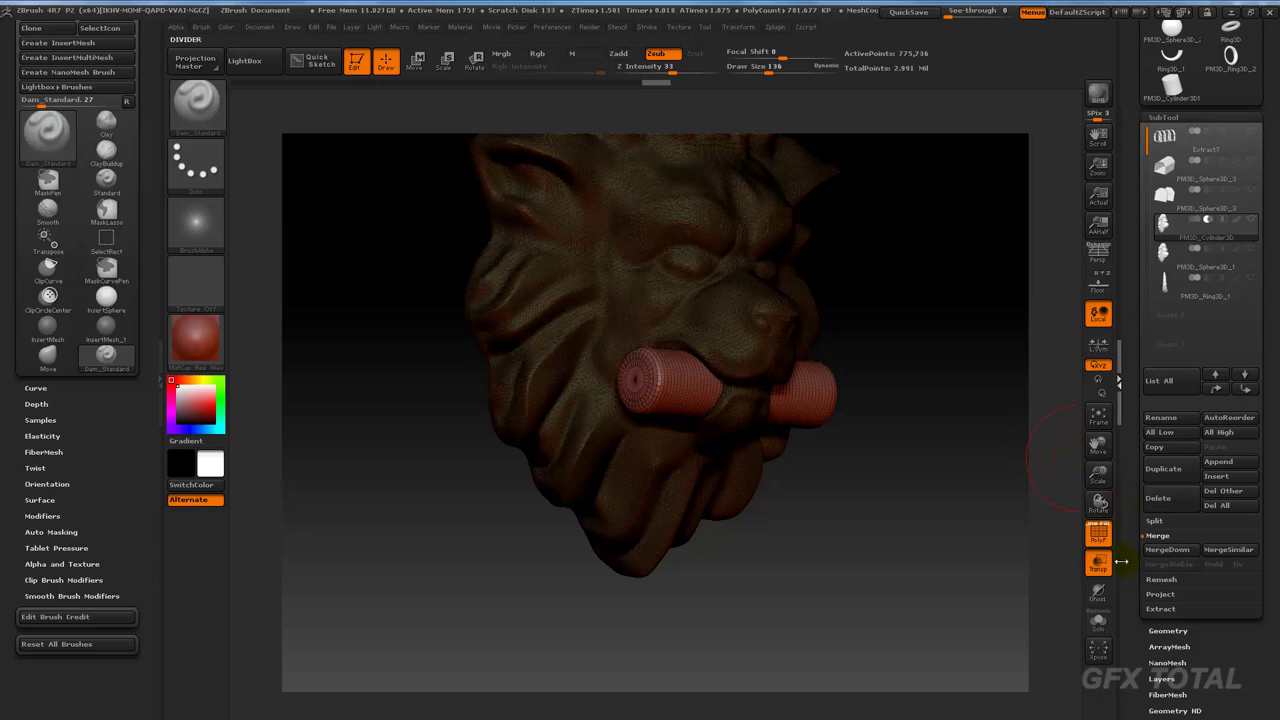
Step: Rearrange the tool panel, opening and closing the Deformation settings
left_click(1137, 459)
left_click(1270, 398)
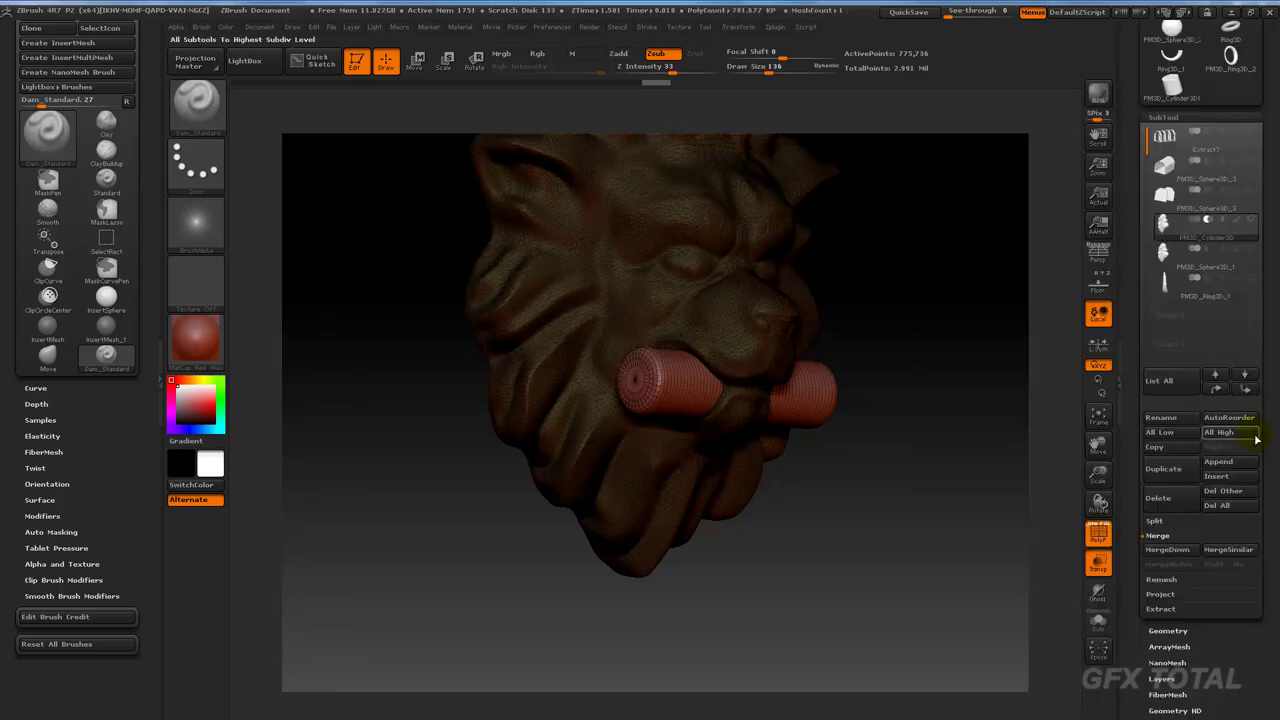
left_click_drag(1182, 632, 1212, 420)
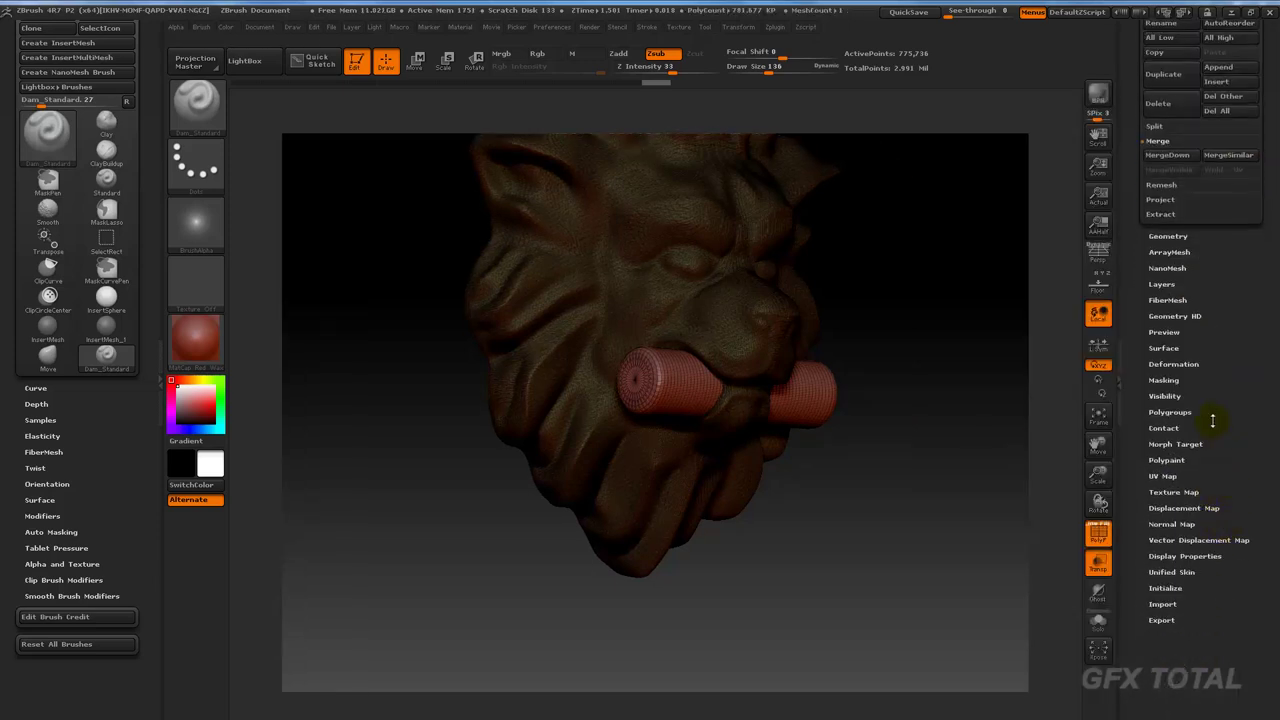
left_click(1173, 364)
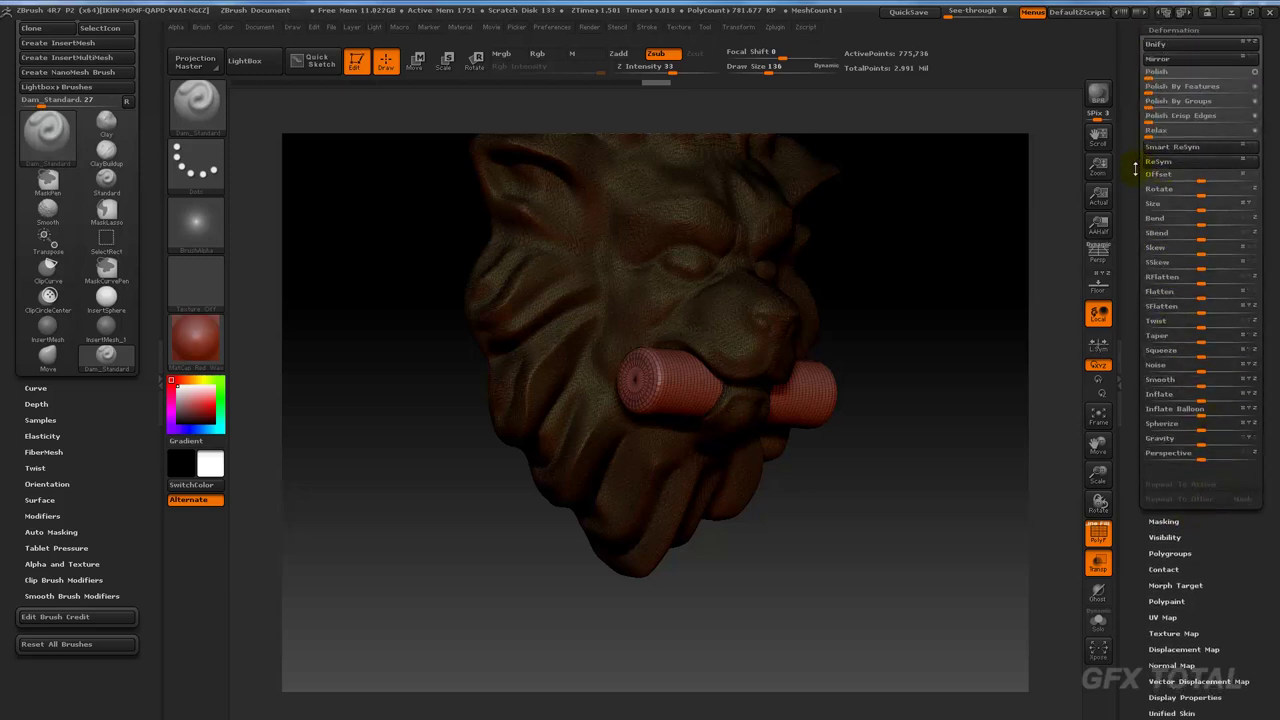
left_click_drag(1173, 364, 1185, 212)
left_click(1185, 212)
Step: Raise the merged head-and-bar's DynaMesh resolution to 512, checking side and front views
left_click(1193, 212)
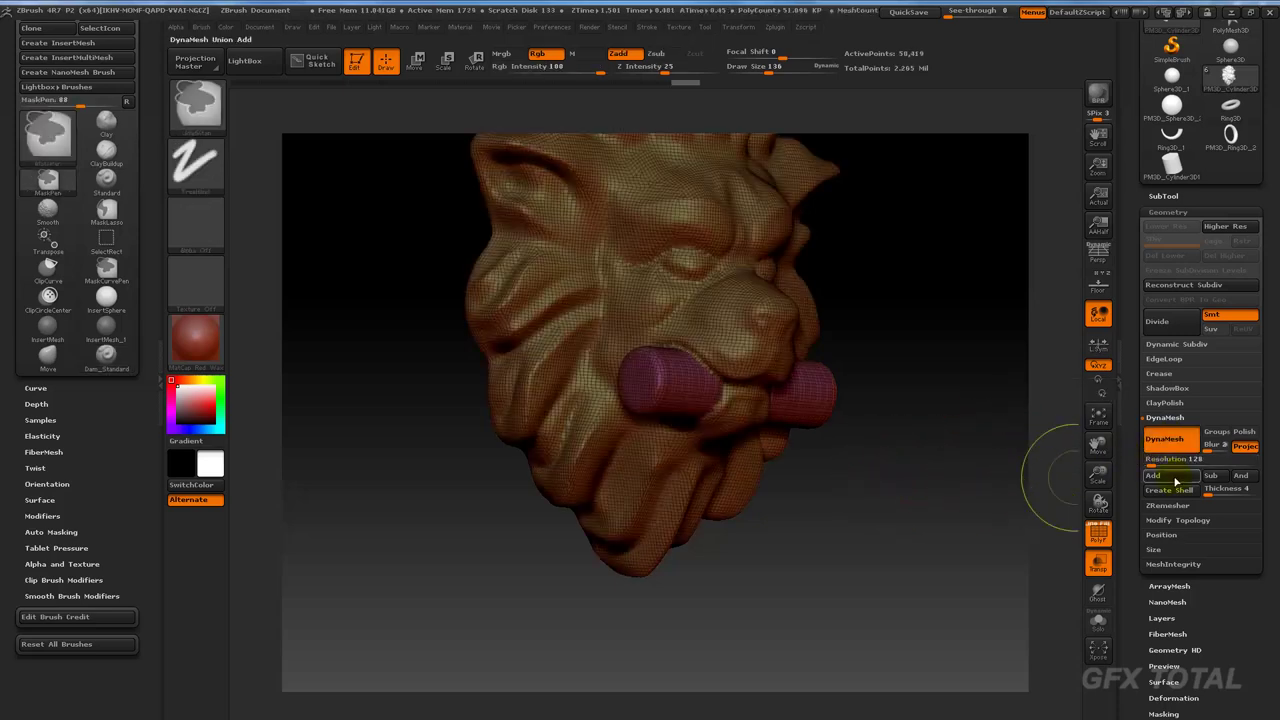
left_click_drag(1160, 459, 1175, 462)
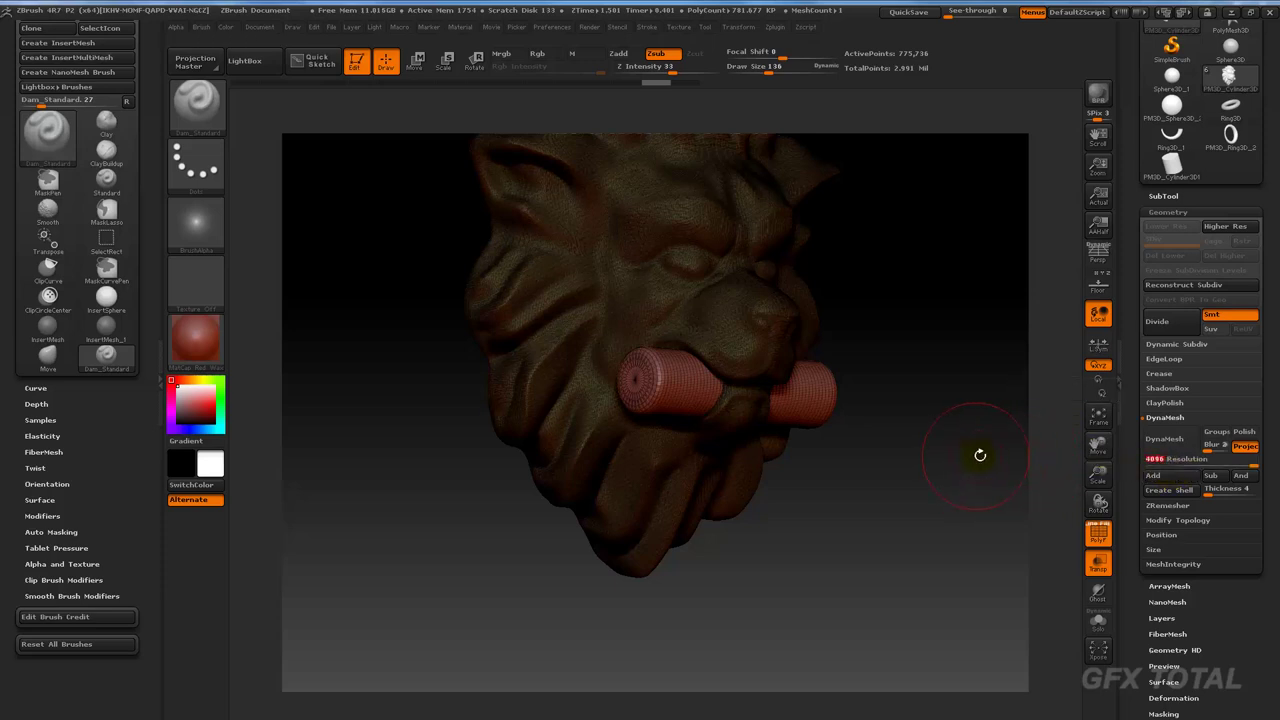
mouse_move(920, 444)
left_mouse_down()
mouse_move(914, 463)
mouse_move(903, 434)
mouse_move(937, 443)
mouse_move(973, 378)
mouse_move(964, 386)
left_mouse_up()
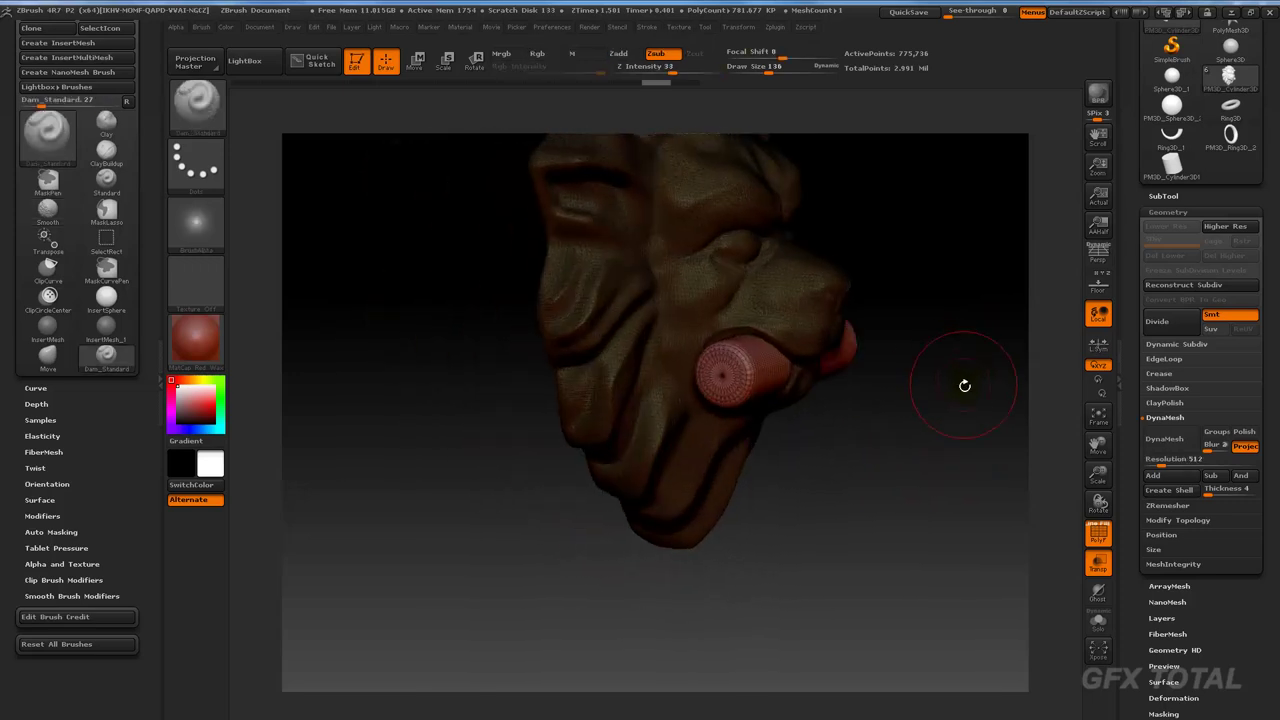
mouse_move(1030, 500)
left_mouse_down()
mouse_move(940, 469)
mouse_move(963, 514)
left_mouse_up()
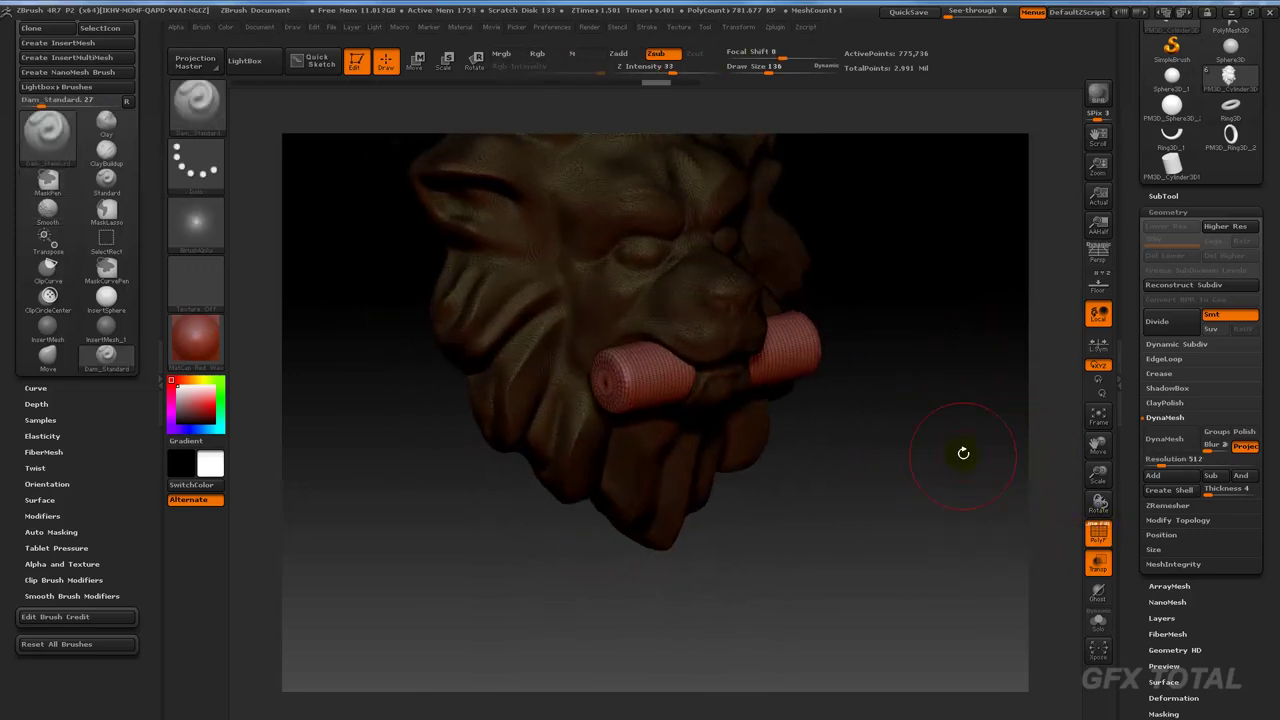
mouse_move(963, 449)
left_mouse_down()
mouse_move(938, 546)
mouse_move(951, 580)
mouse_move(952, 497)
mouse_move(1078, 500)
left_mouse_up()
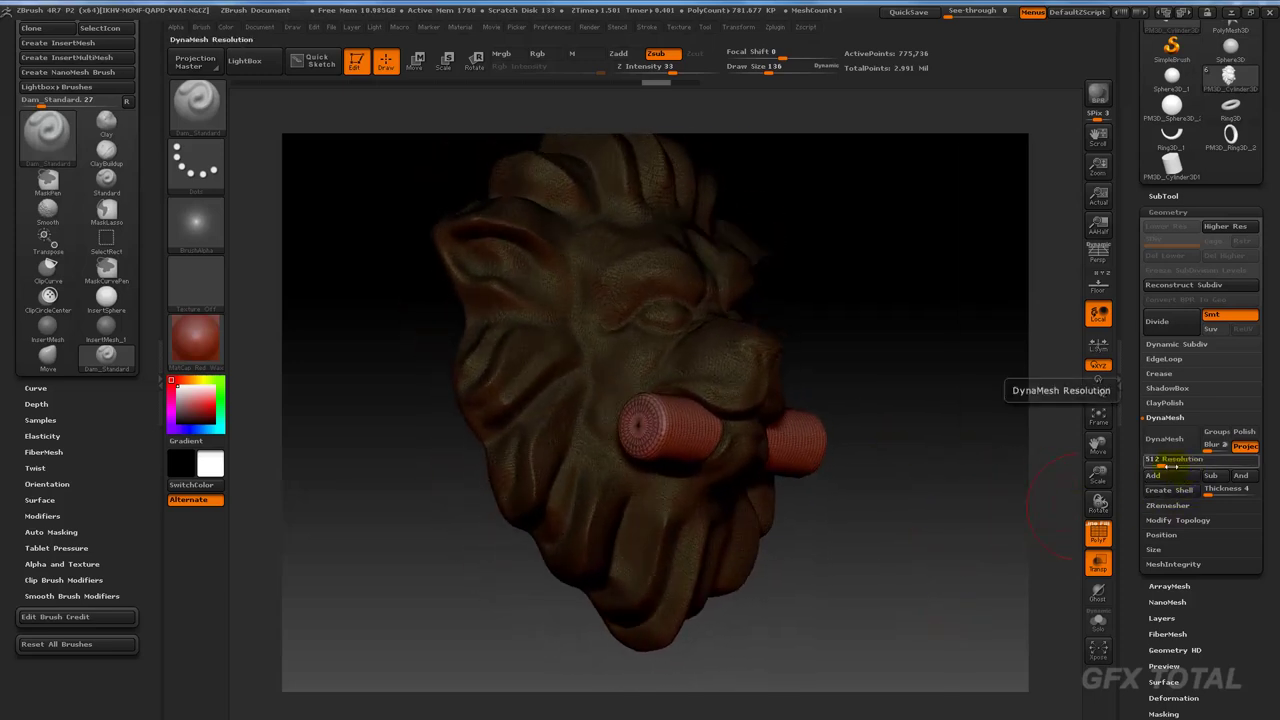
scroll(1127, 437, "up", 2)
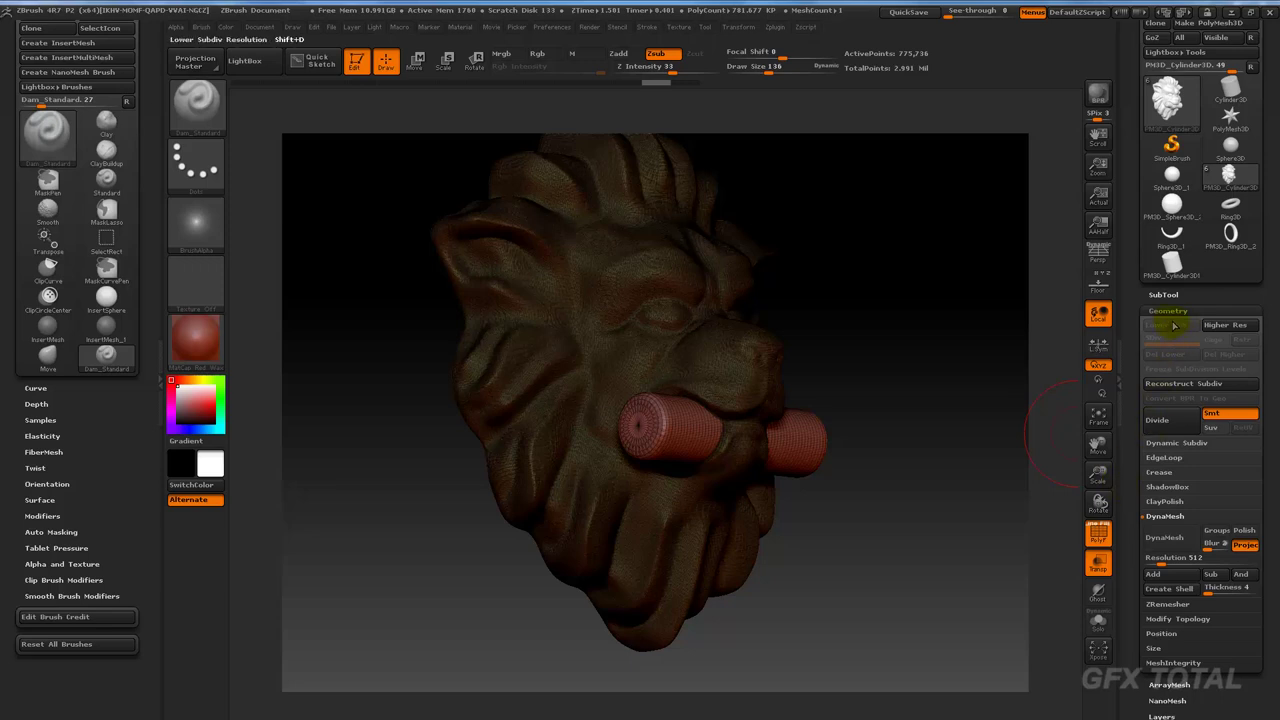
left_click(1163, 294)
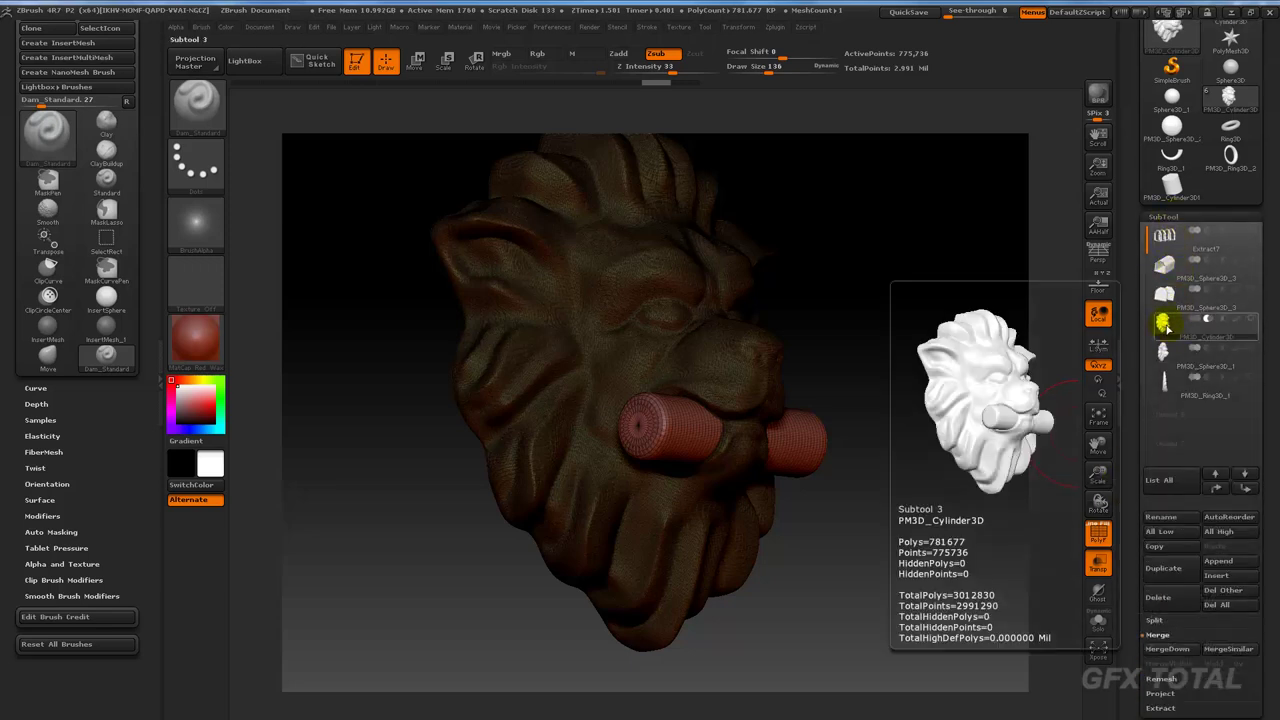
Step: Groups Split the merged mesh into separate head and cylinder subtools, confirming the prompt
left_click_drag(1136, 650, 1167, 541)
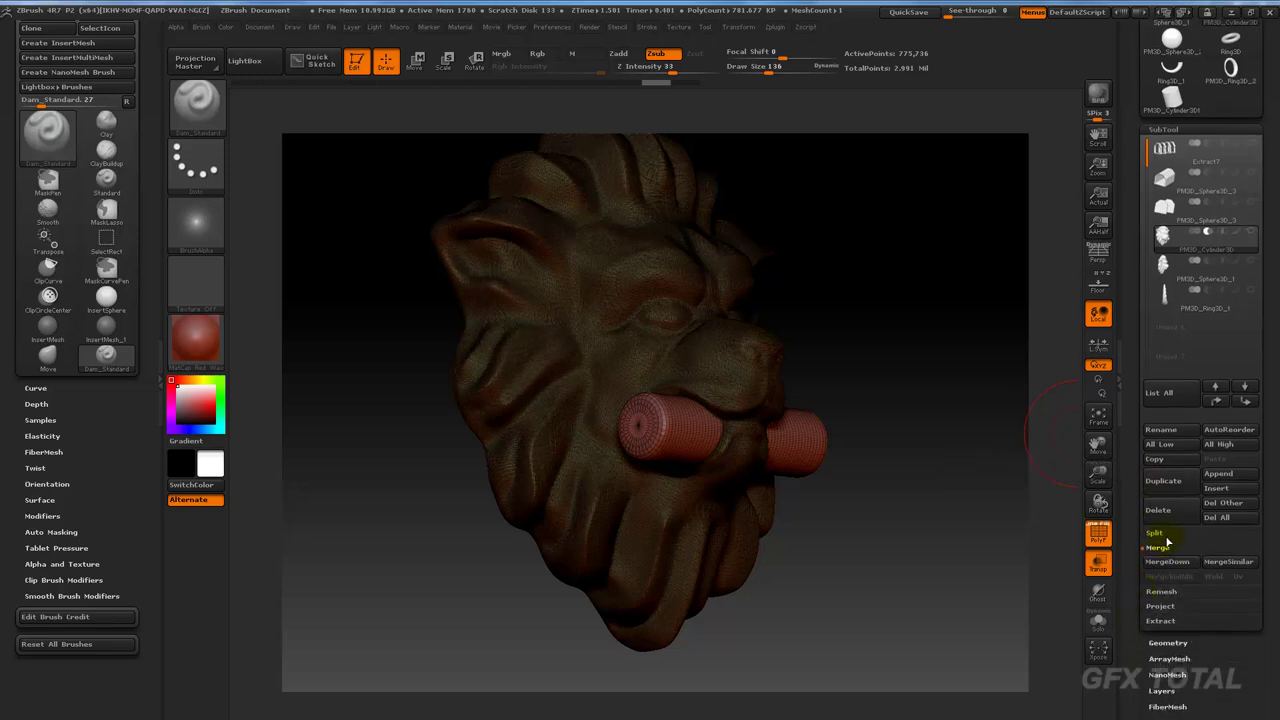
left_click(1162, 538)
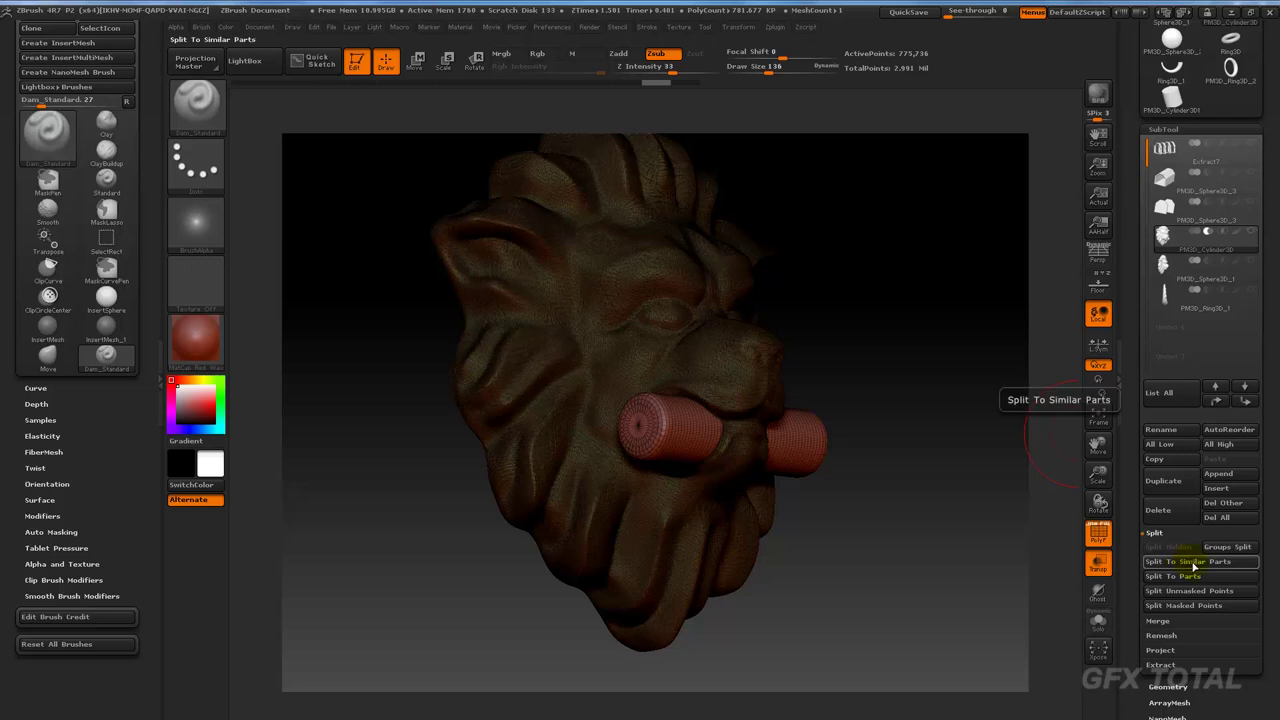
left_click(1219, 549)
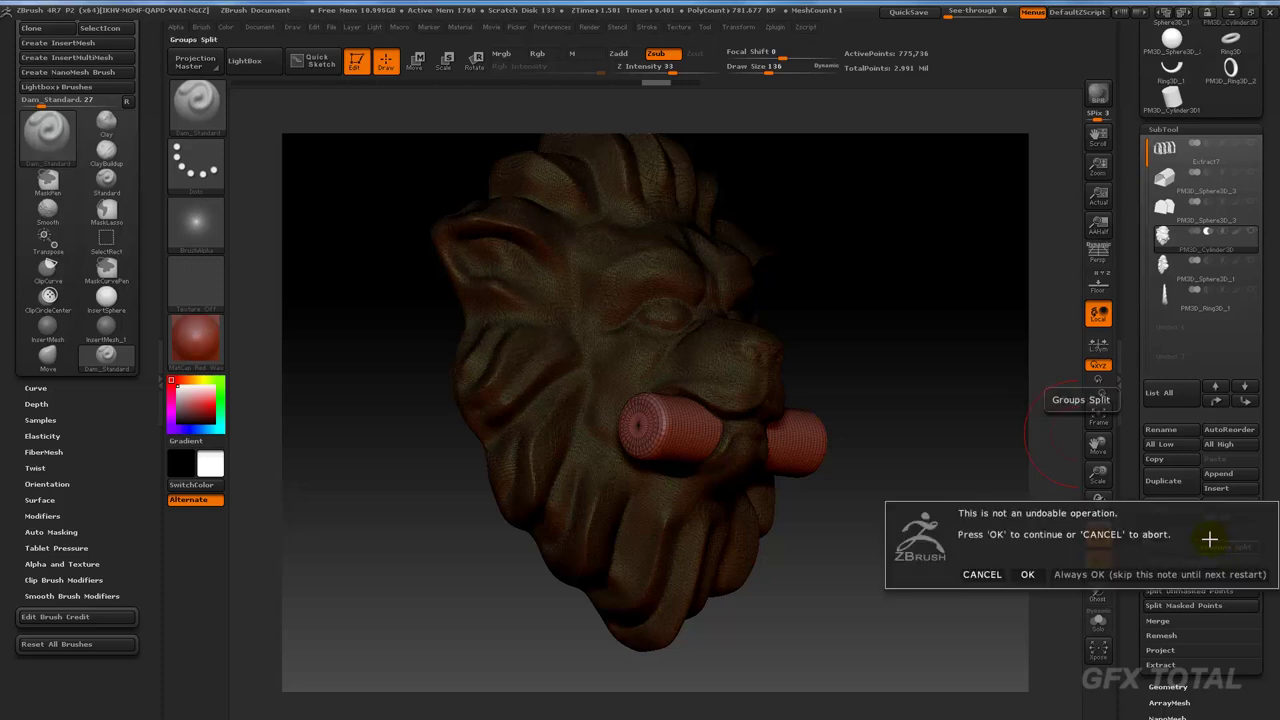
left_click(1027, 574)
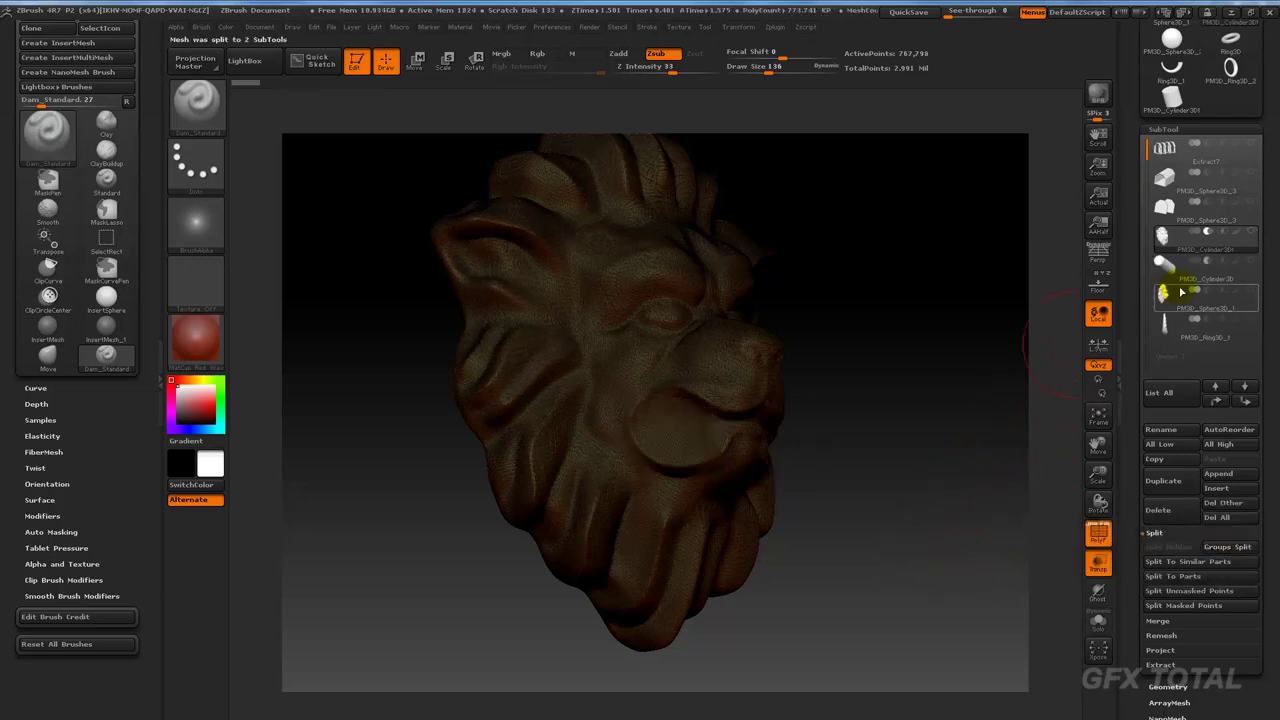
Step: Show the cylinder subtool again and make PM3D_Cylinder3D the active subtool
left_click_drag(966, 343, 1060, 320)
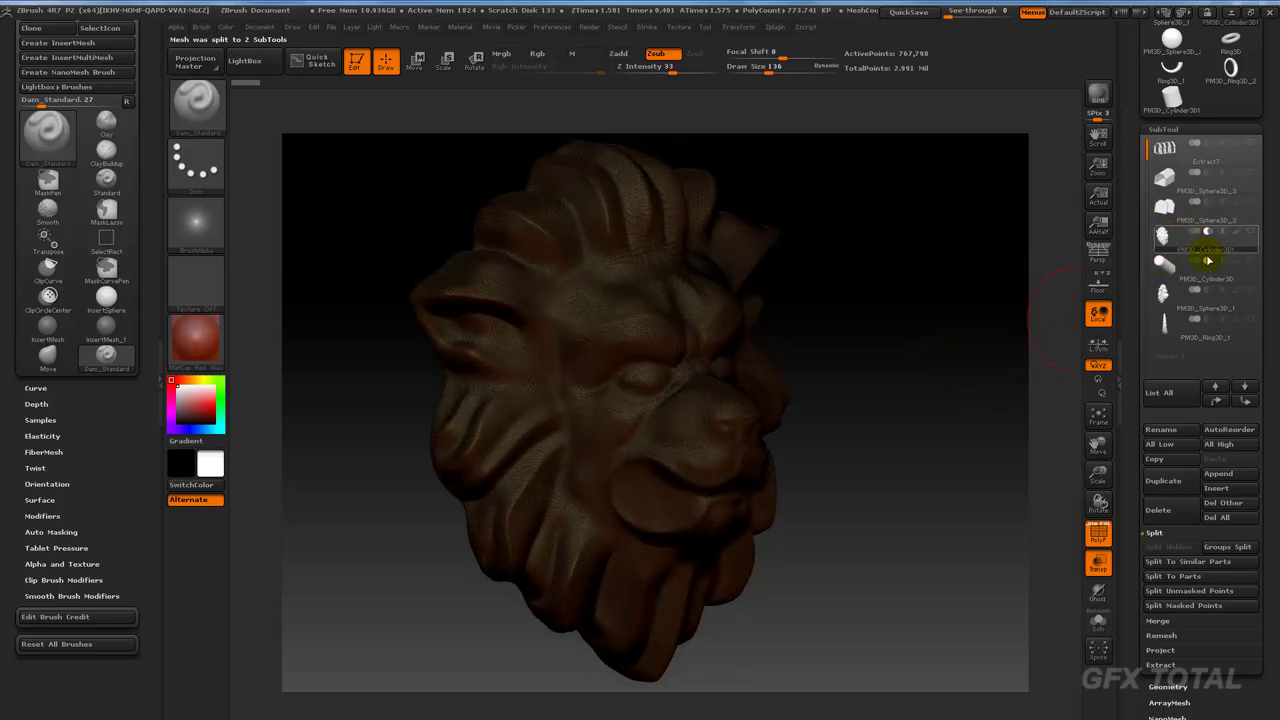
mouse_move(1195, 236)
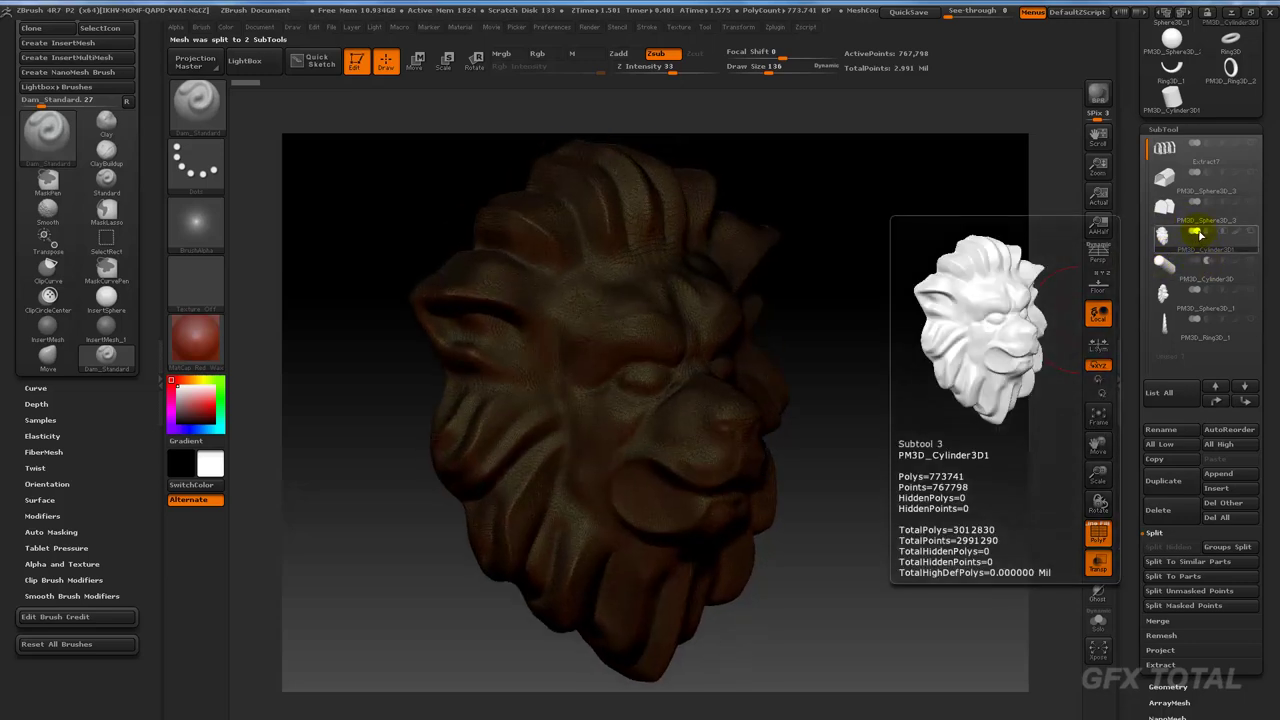
mouse_move(972, 317)
left_mouse_down()
mouse_move(977, 347)
mouse_move(1006, 277)
left_mouse_up()
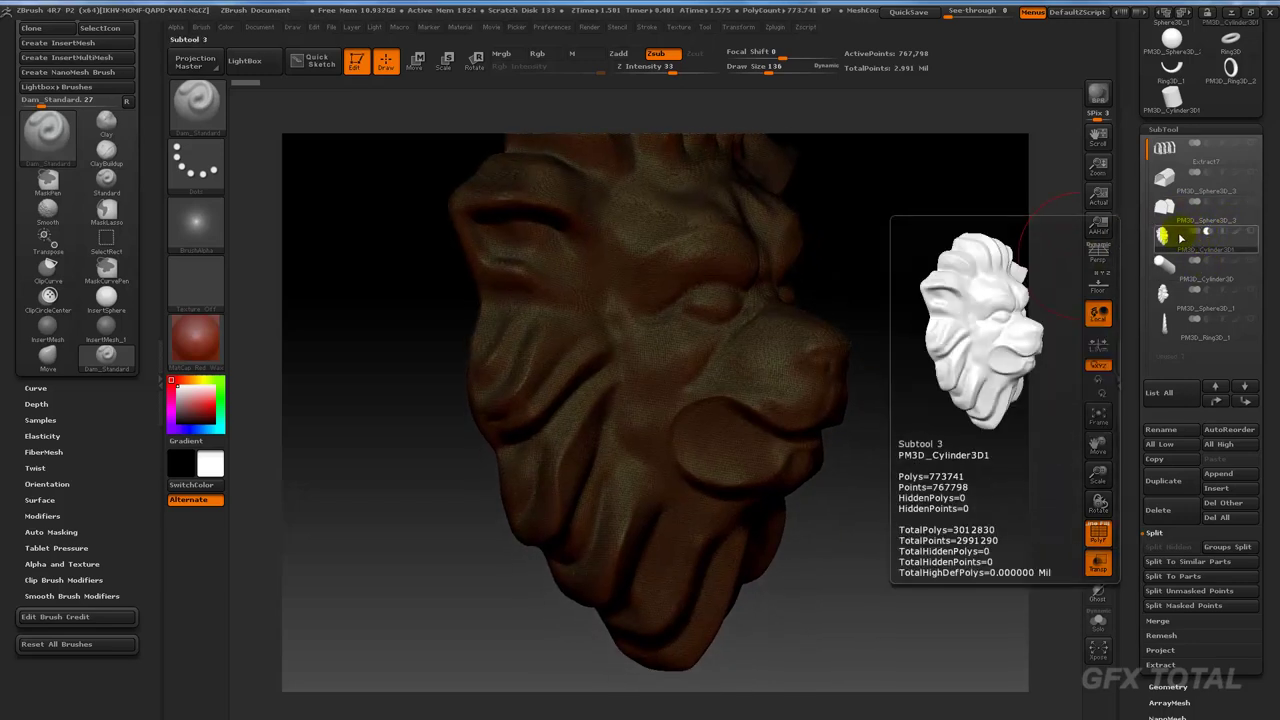
left_click_drag(1004, 296, 1195, 262)
left_click(1249, 264)
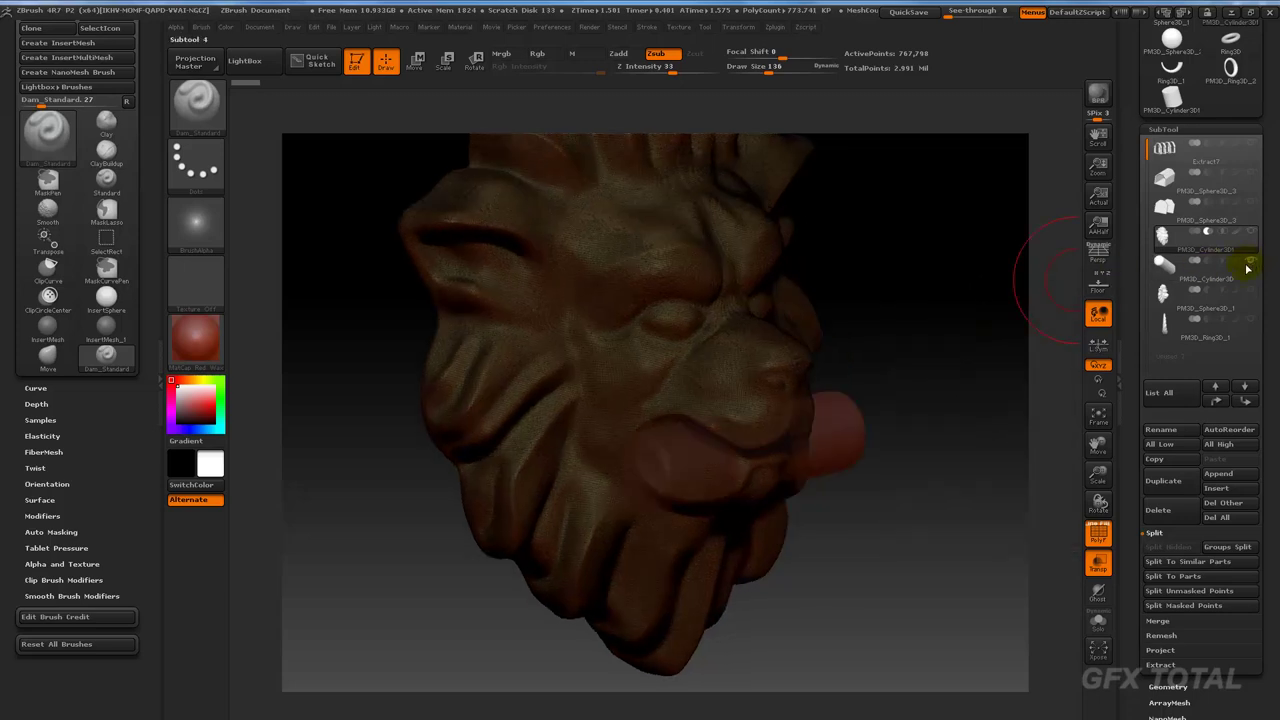
left_click(1168, 272)
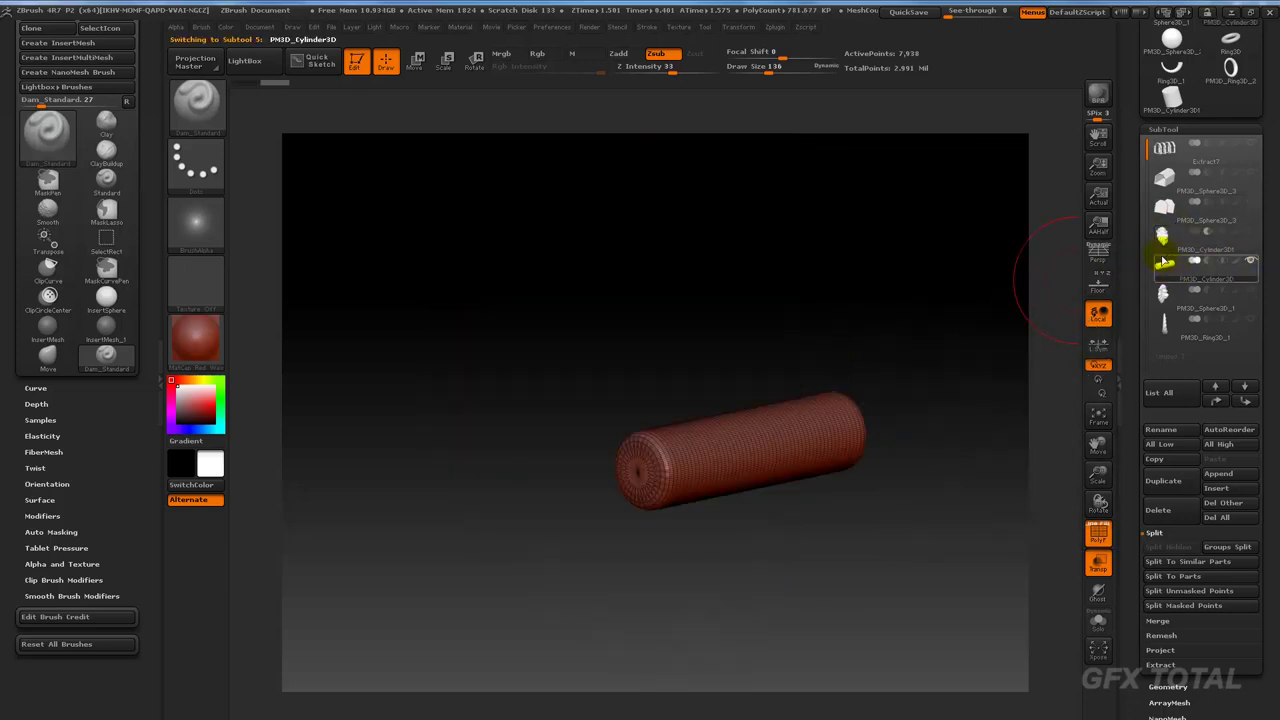
Step: Duplicate the cylinder, turn off Transp, and MergeDown the copy into the lion head
left_click(1170, 483)
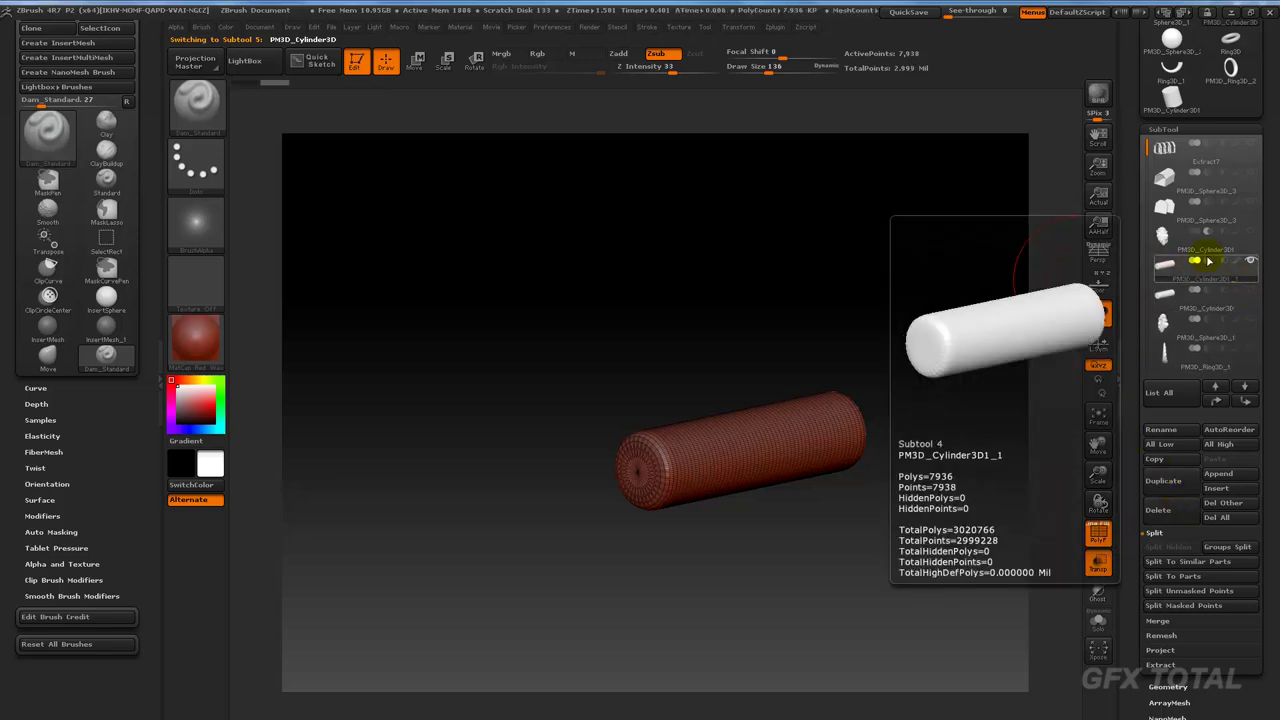
left_click(1163, 238)
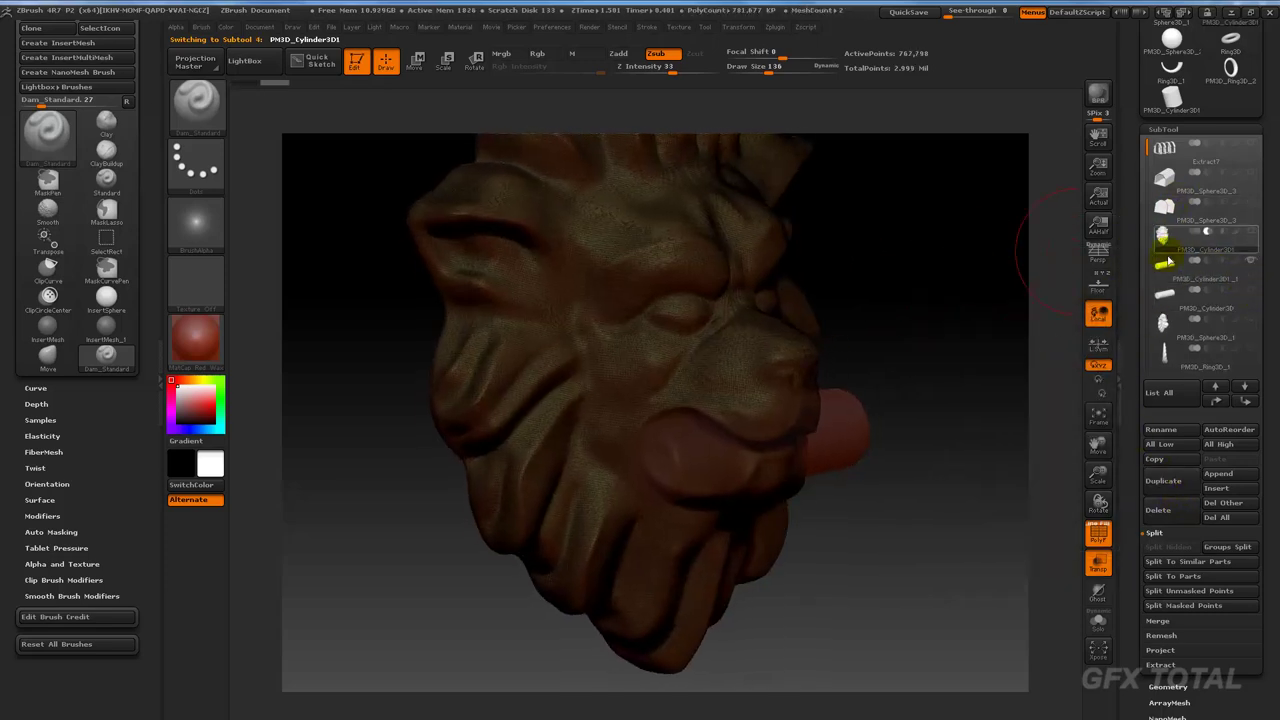
left_click(1098, 565)
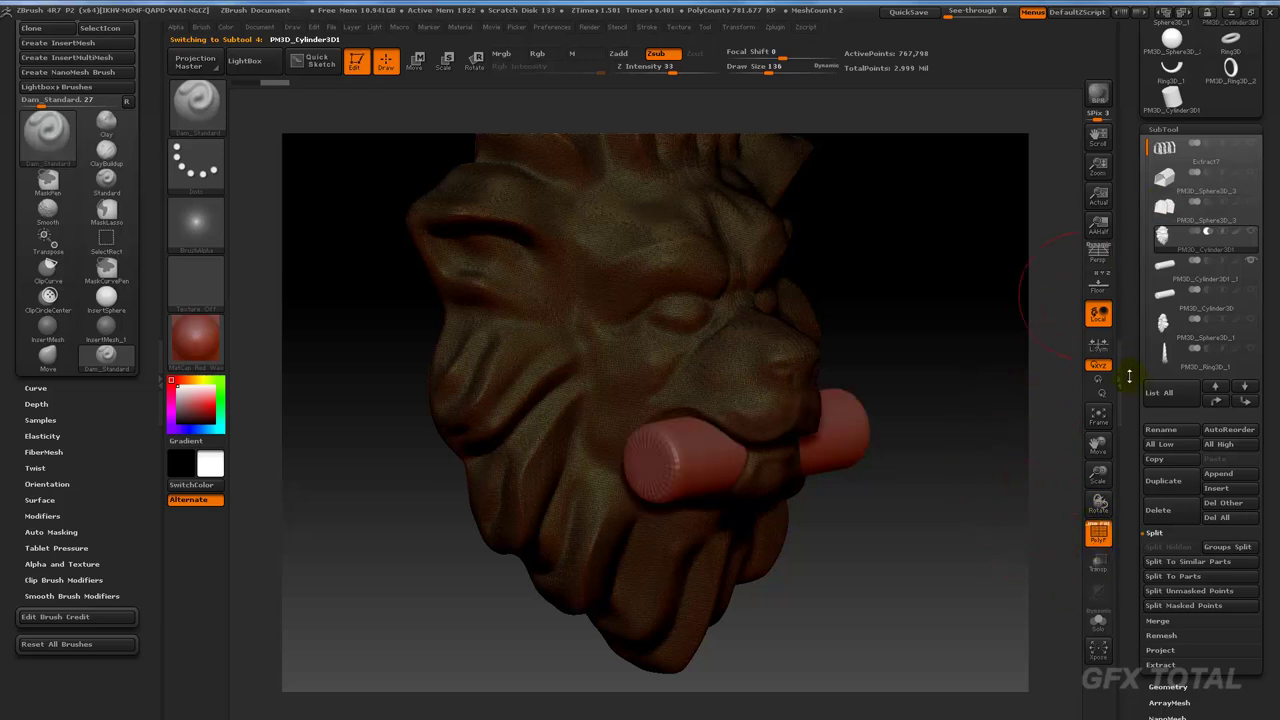
left_click(1165, 621)
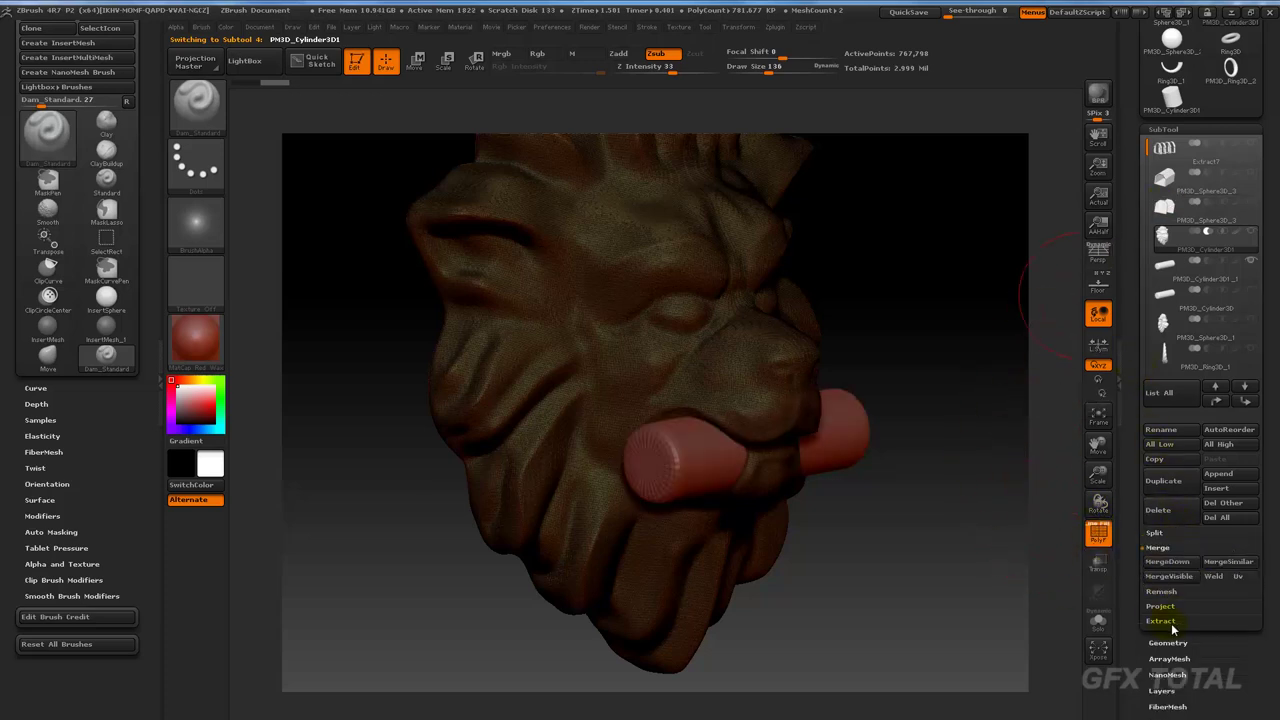
left_click(1172, 577)
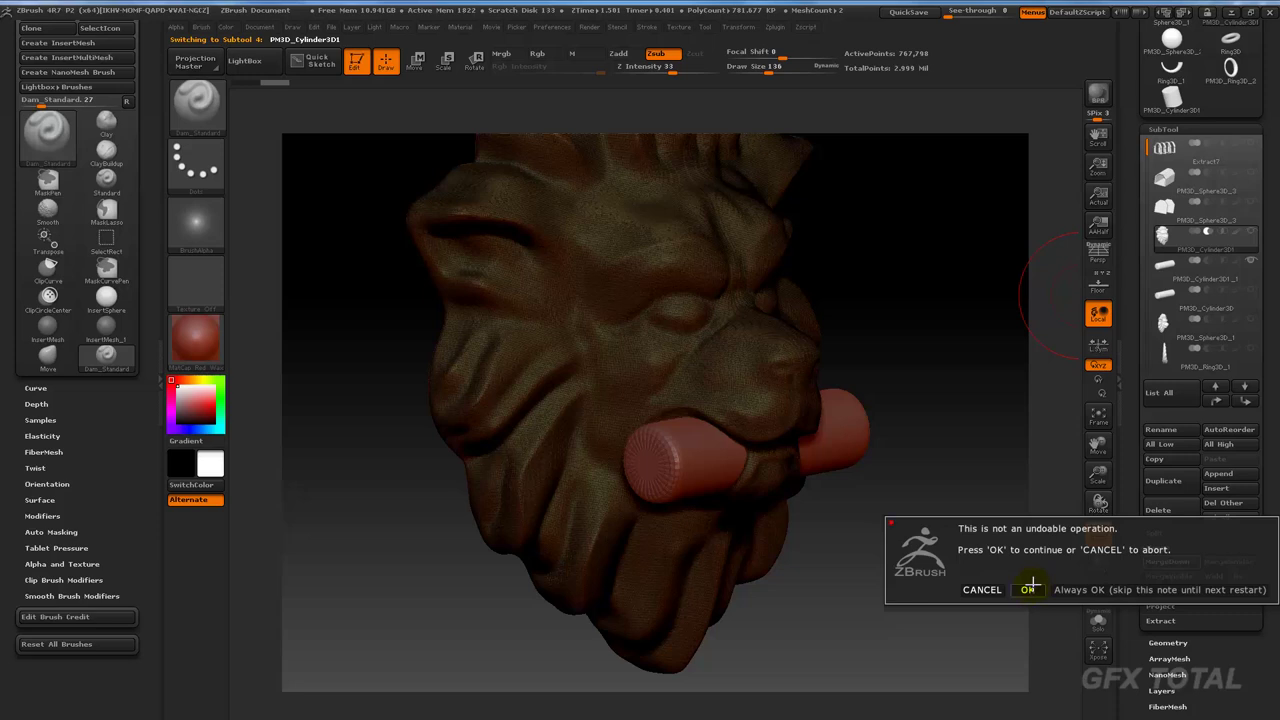
left_click(1030, 589)
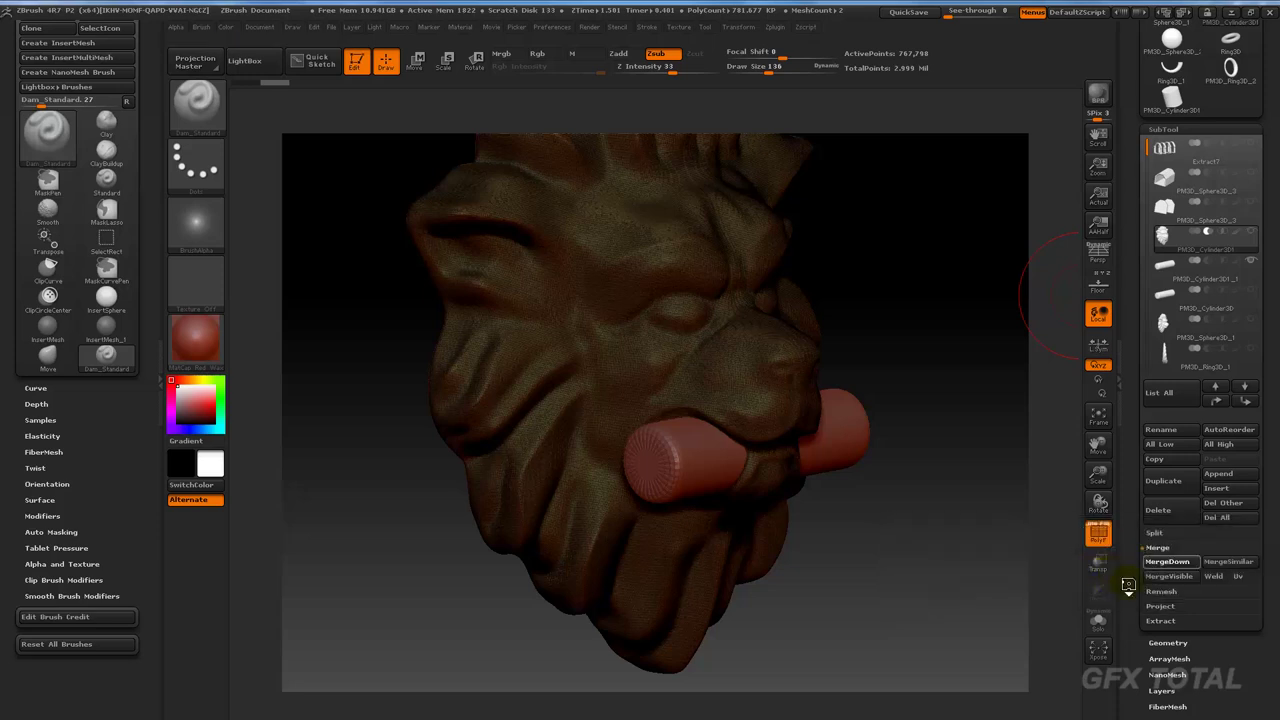
left_click(1183, 642)
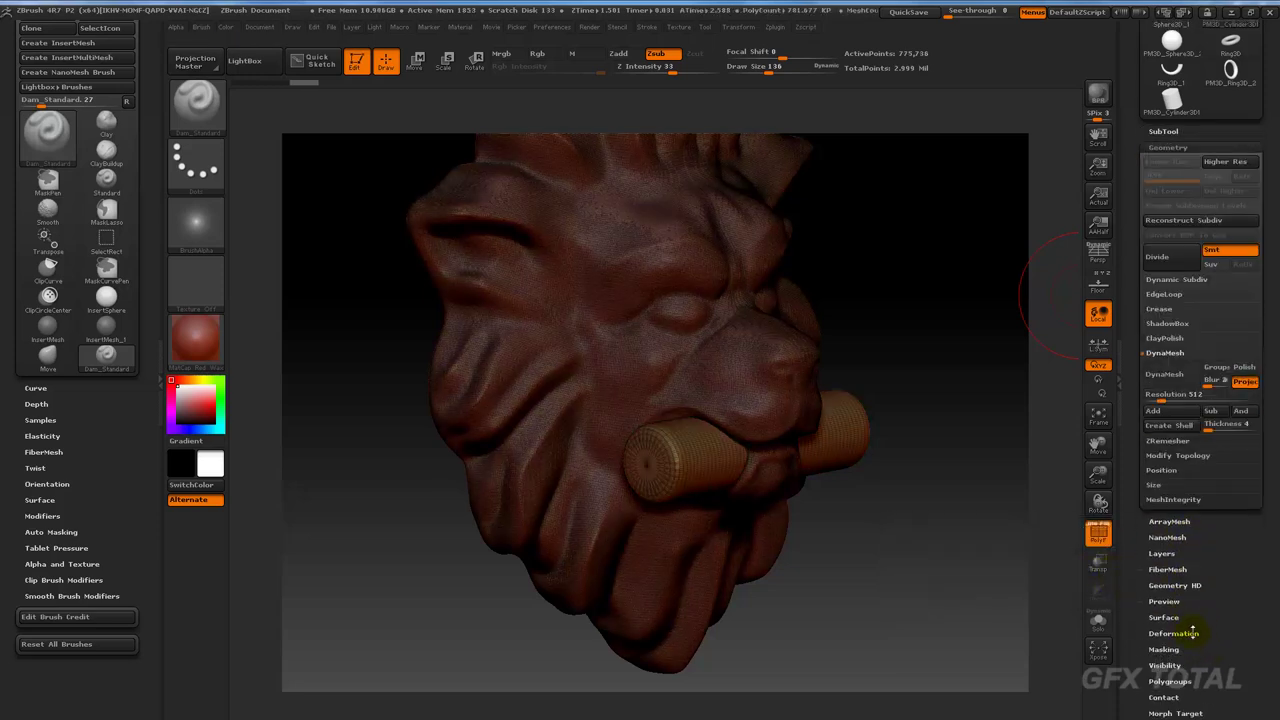
Step: DynaMesh the lion head to cut the bar's hole through its mouth, with PolyF off
left_click(1166, 374)
mouse_move(960, 360)
left_mouse_down()
mouse_move(974, 427)
mouse_move(963, 357)
mouse_move(986, 357)
mouse_move(960, 363)
left_mouse_up()
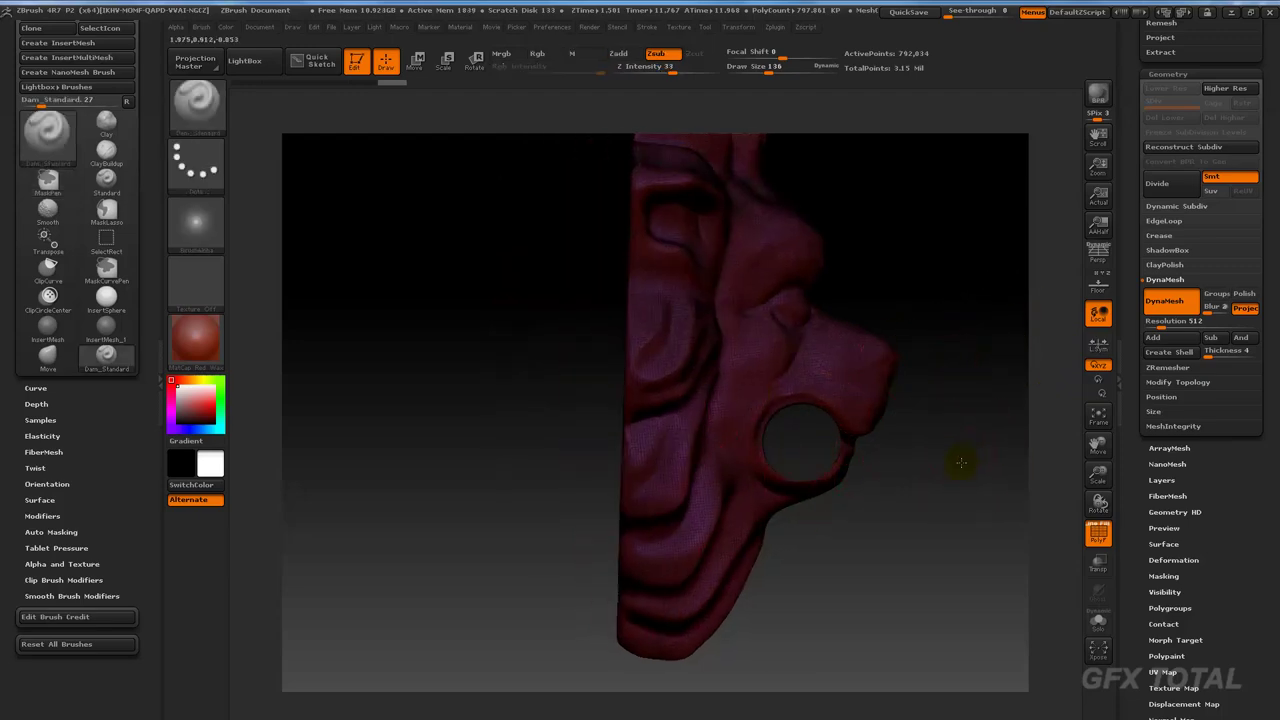
left_click_drag(960, 462, 982, 496)
mouse_move(951, 563)
left_mouse_down()
mouse_move(960, 520)
mouse_move(906, 497)
mouse_move(920, 540)
mouse_move(886, 537)
mouse_move(750, 378)
left_mouse_up()
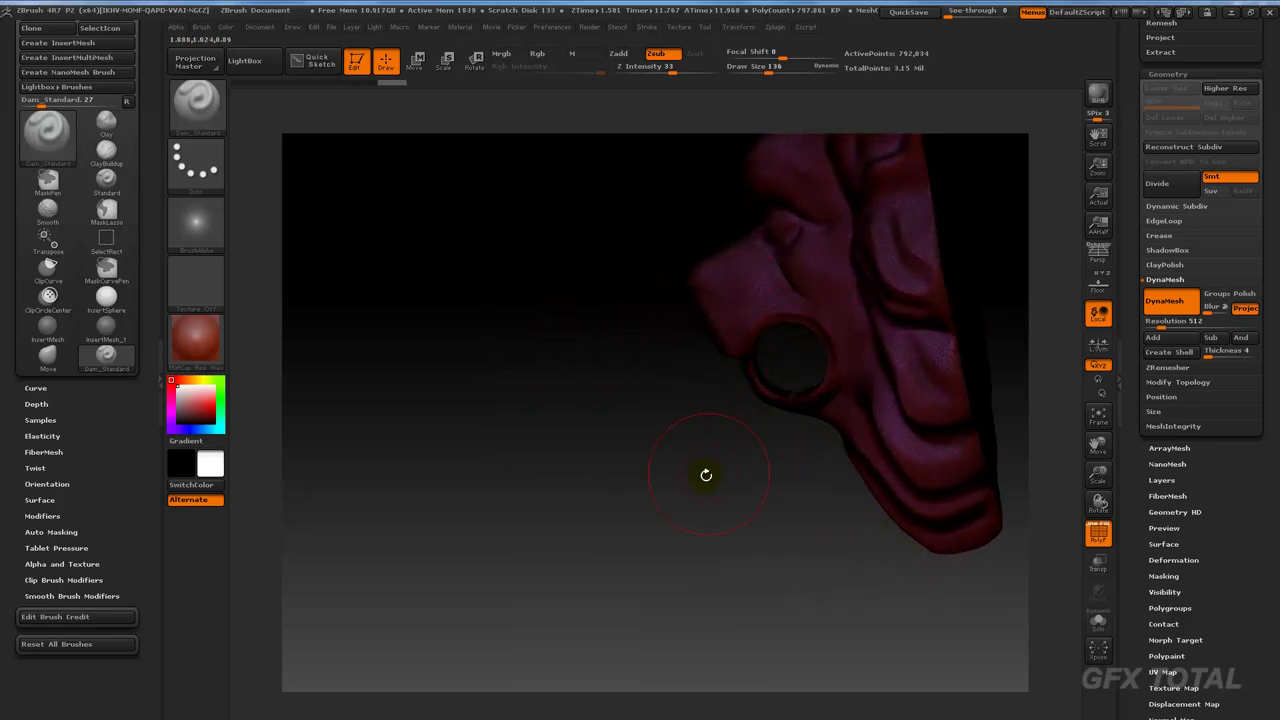
left_click_drag(706, 475, 651, 400)
mouse_move(640, 443)
left_mouse_down()
mouse_move(614, 500)
mouse_move(829, 449)
mouse_move(1030, 320)
left_mouse_up()
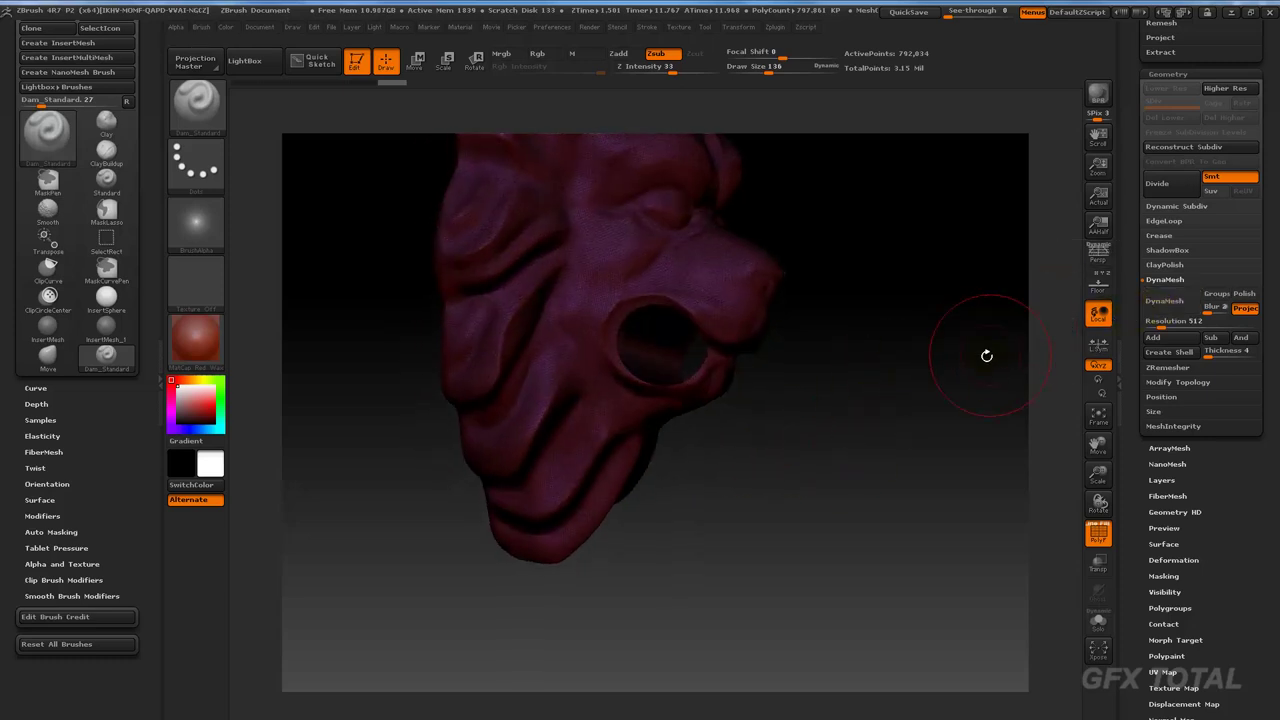
left_click_drag(983, 357, 1073, 489)
left_click(1090, 541)
mouse_move(900, 443)
left_mouse_down()
mouse_move(966, 477)
mouse_move(941, 481)
mouse_move(914, 443)
mouse_move(843, 420)
left_mouse_up()
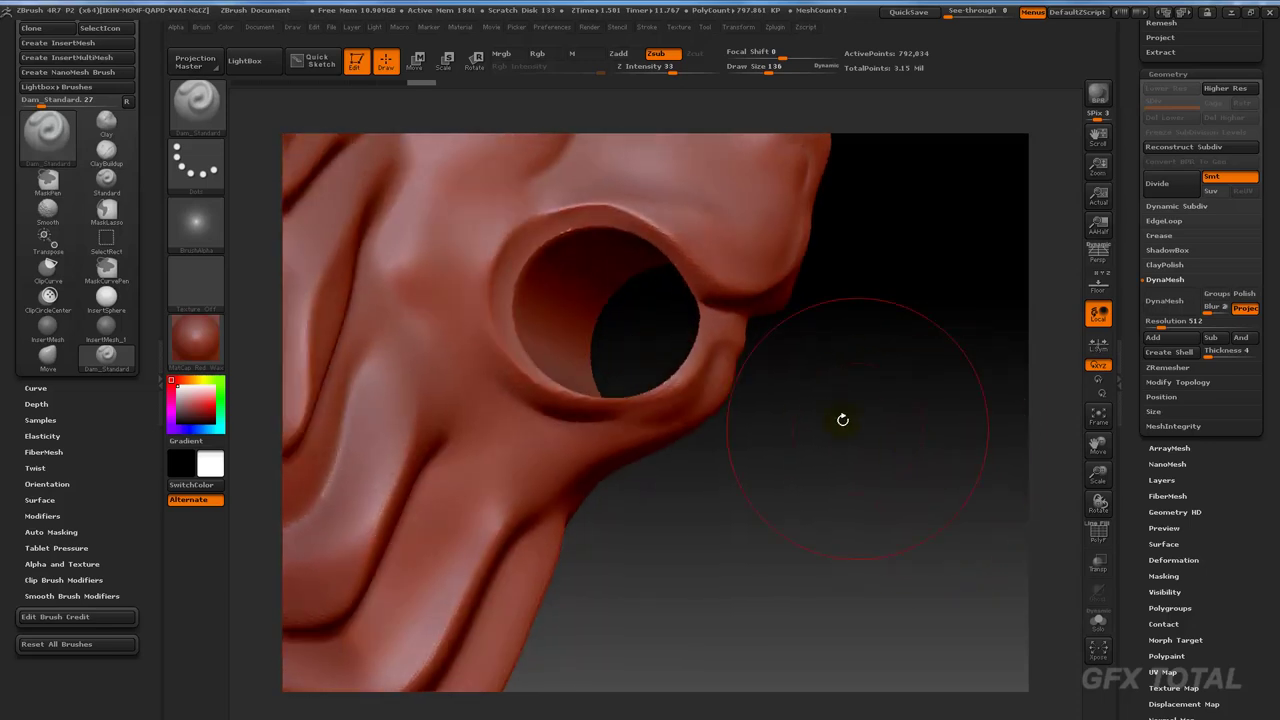
Step: Shift-smooth the rim and inside of the mouth hole
key("shift")
mouse_move(661, 238)
left_mouse_down("shift")
mouse_move(571, 243)
mouse_move(528, 357)
mouse_move(672, 380)
left_mouse_up("shift")
mouse_move(593, 383)
left_mouse_down()
mouse_move(754, 409)
mouse_move(664, 331)
left_mouse_up()
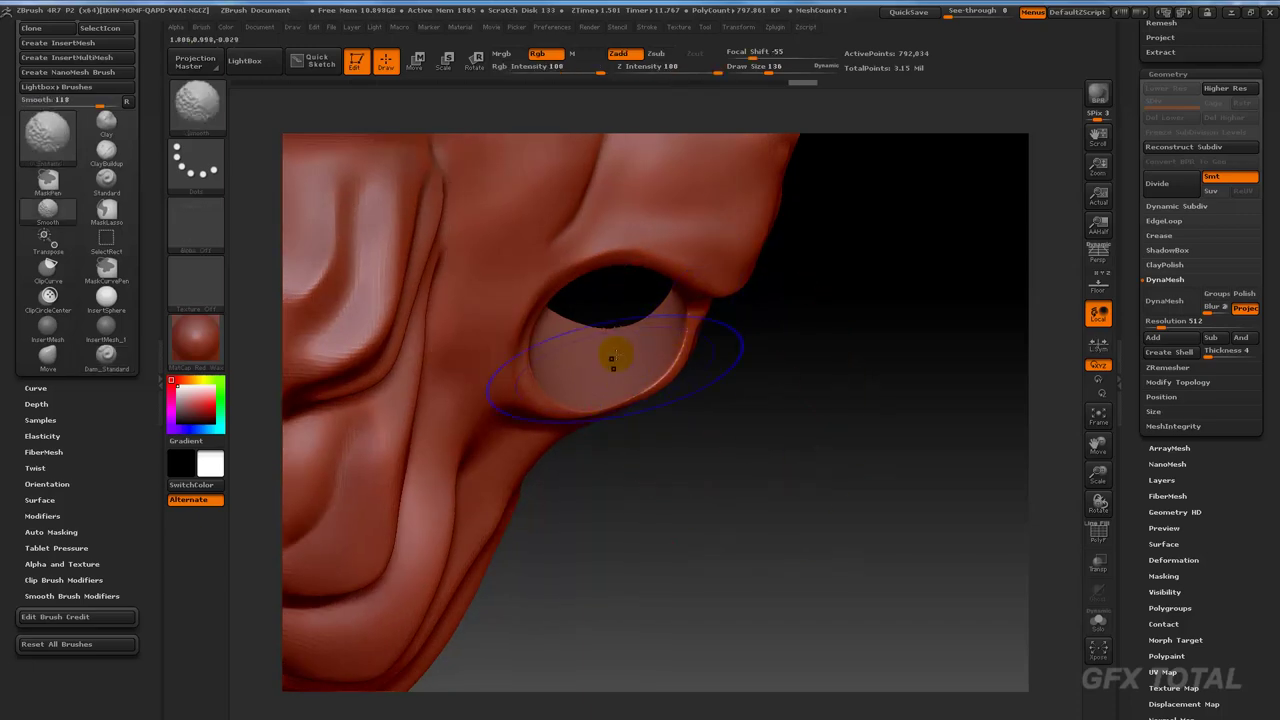
left_click_drag(760, 450, 846, 451)
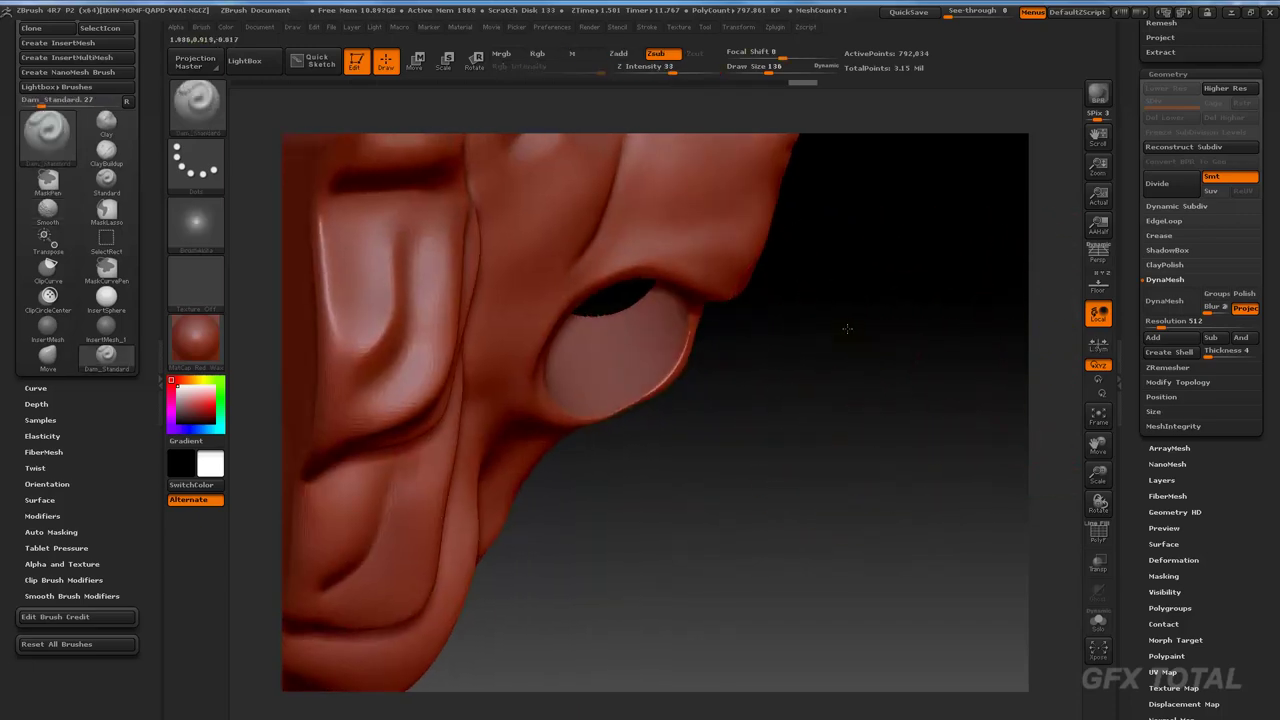
left_click_drag(846, 328, 717, 337)
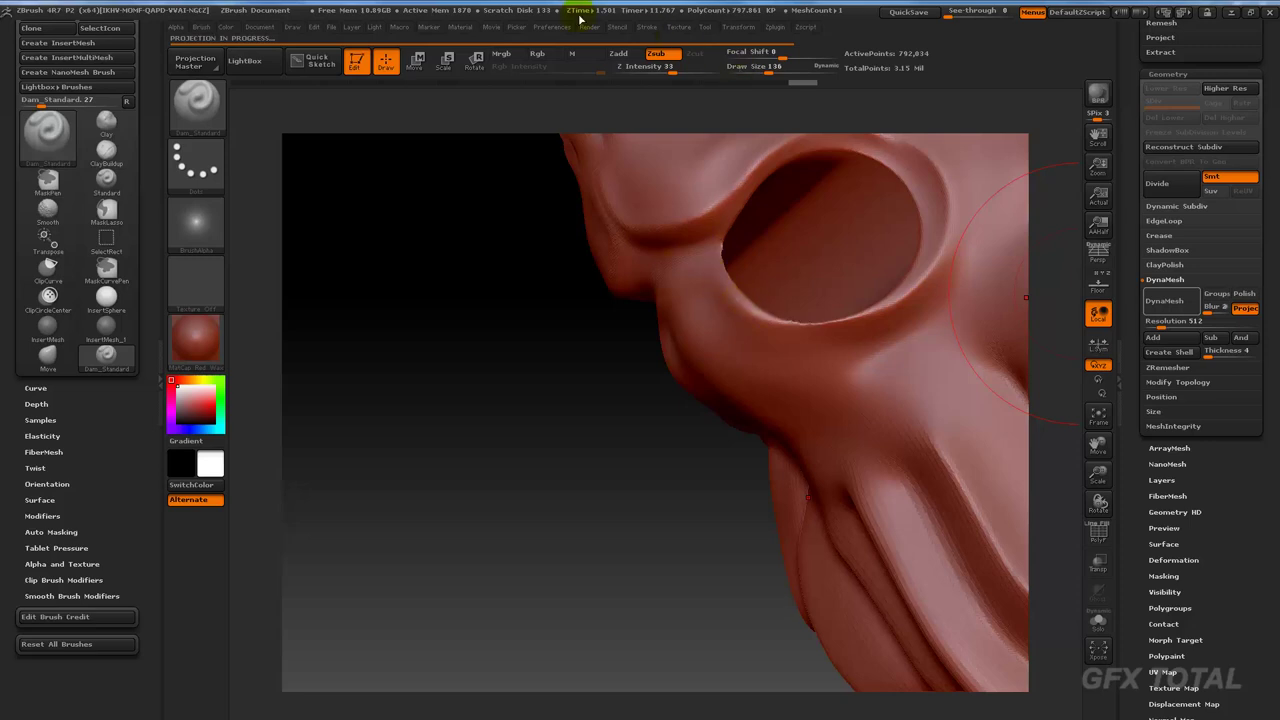
right_click_drag(693, 272, 750, 380, "shift")
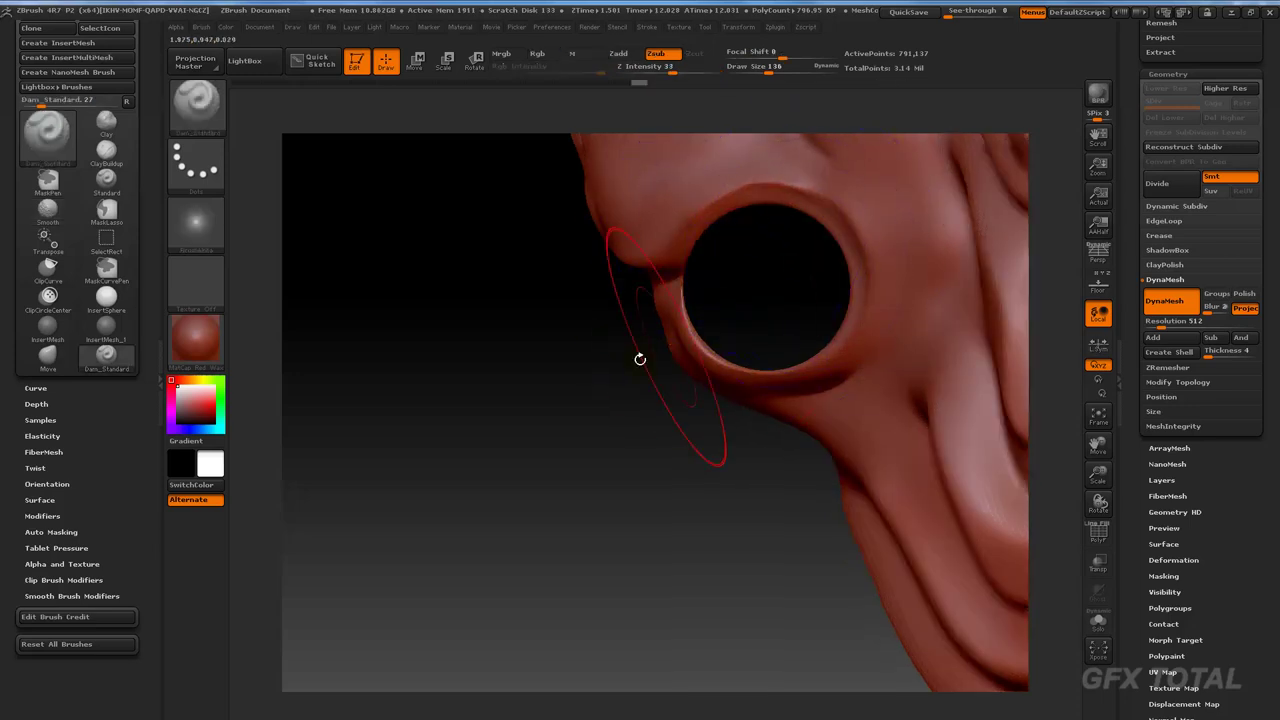
mouse_move(637, 357)
right_mouse_down()
mouse_move(934, 491)
mouse_move(959, 363)
mouse_move(926, 394)
mouse_move(883, 503)
mouse_move(937, 463)
mouse_move(849, 367)
mouse_move(823, 257)
right_mouse_up()
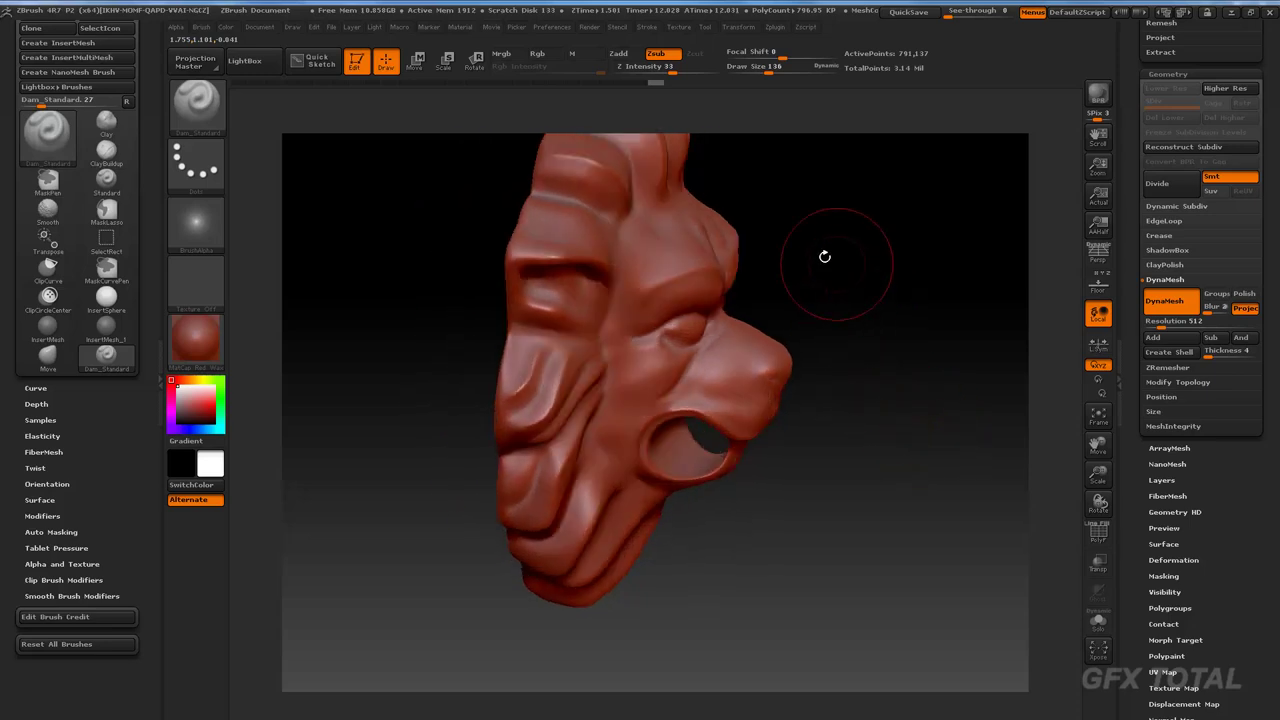
Step: Switch to the Move brush and collapse the Geometry panel
left_click(197, 98)
left_click(744, 118)
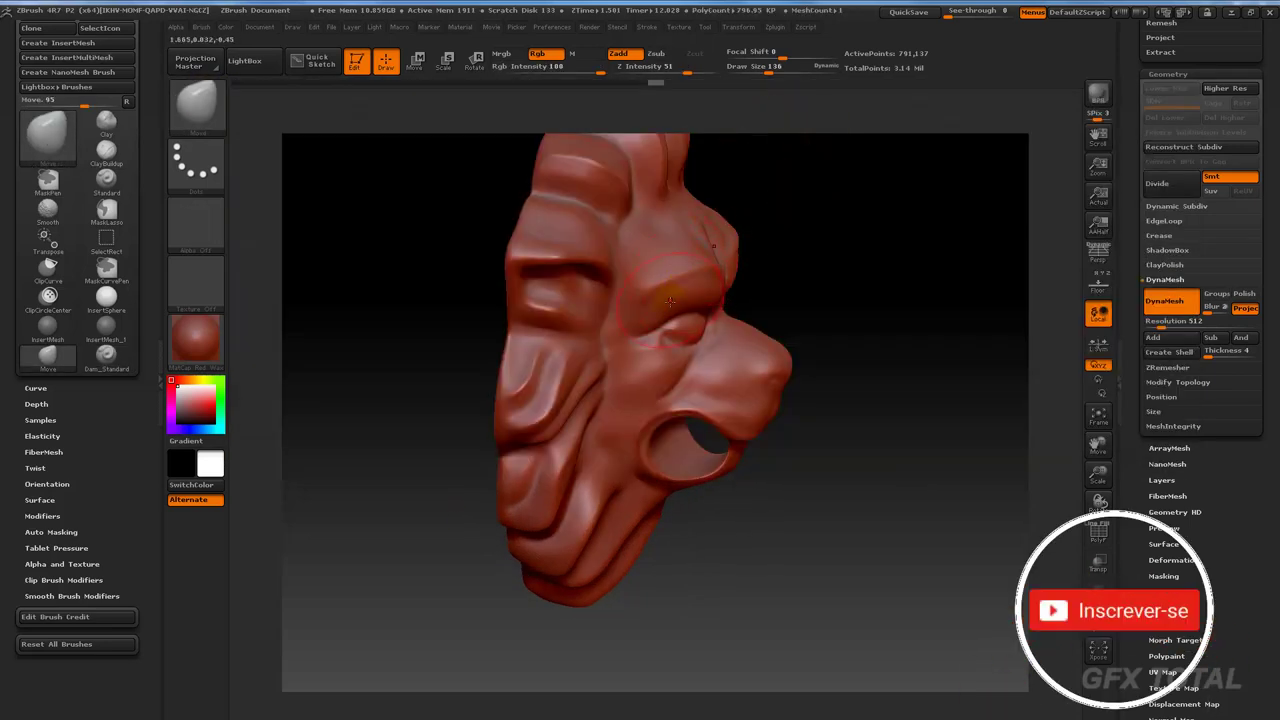
mouse_move(692, 303)
right_mouse_down()
mouse_move(868, 301)
mouse_move(857, 314)
mouse_move(990, 200)
right_mouse_up()
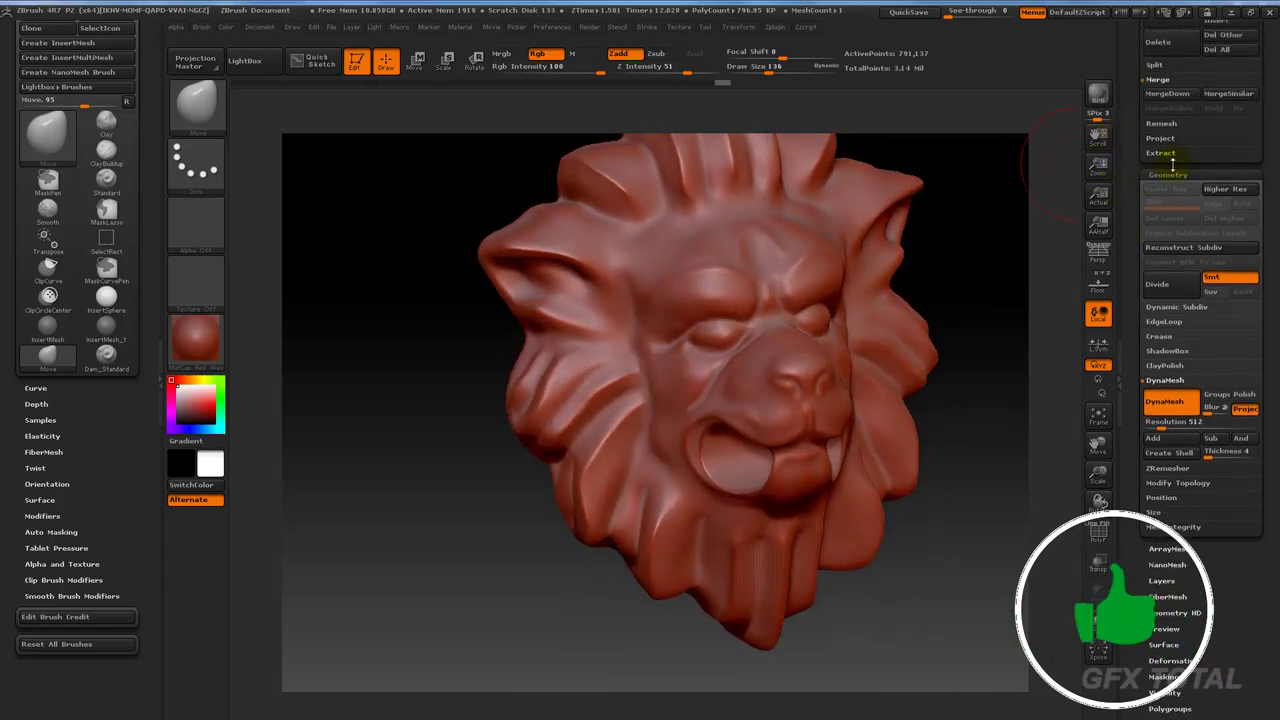
left_click(1165, 171)
left_click_drag(1203, 186, 1186, 300)
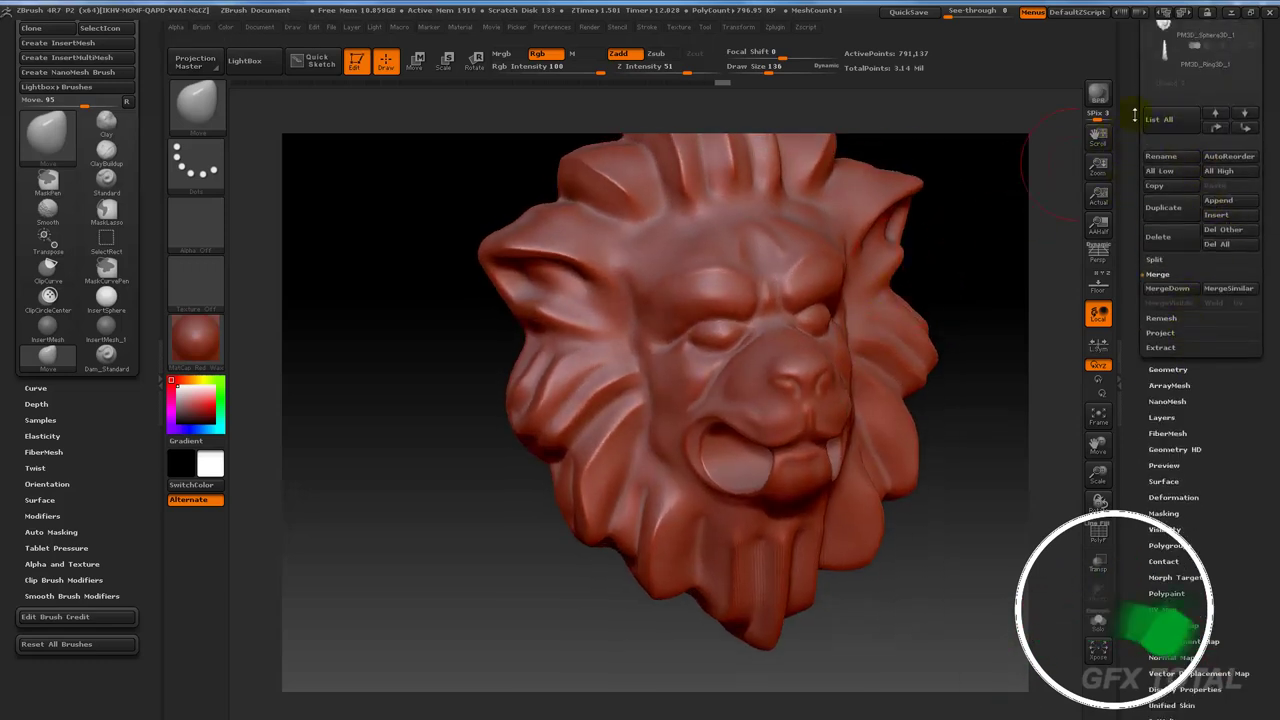
scroll(1228, 169, "up", 3)
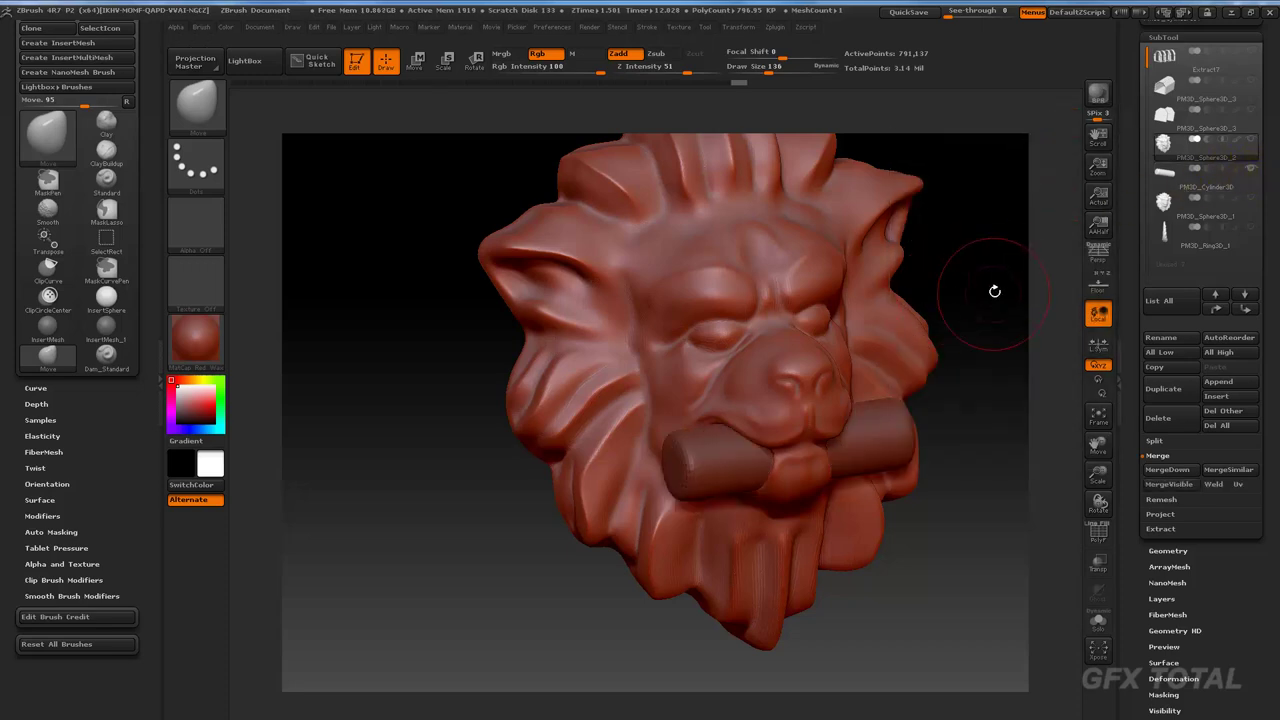
left_click_drag(991, 289, 986, 289)
Step: Delete the leftover cylinder subtools and select the lion head (PM3D_Sphere3D_2)
left_click(1181, 176)
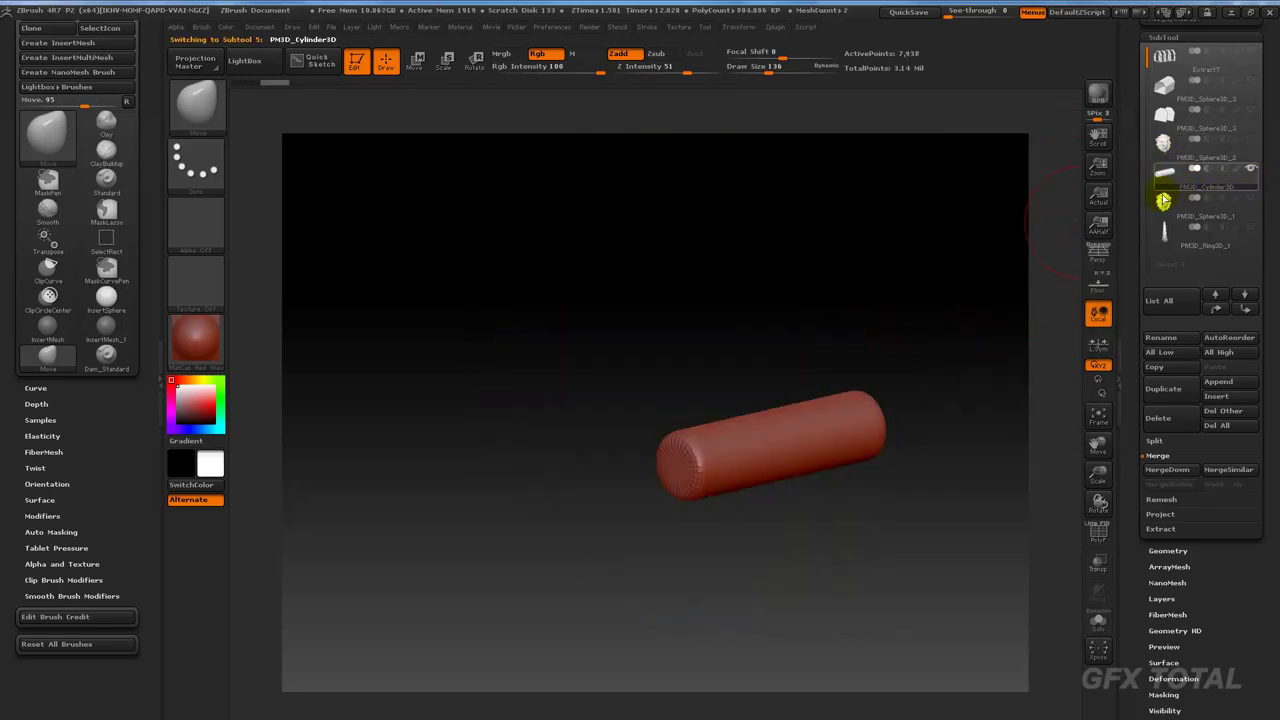
left_click(1160, 419)
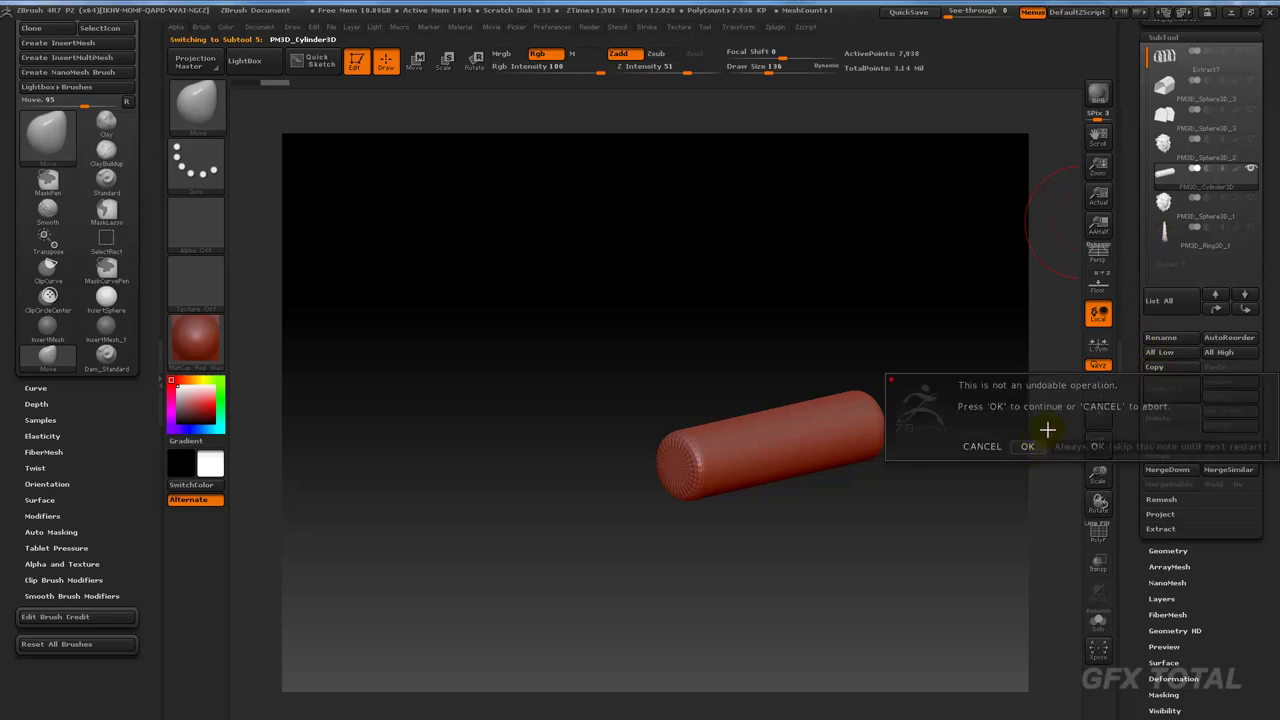
left_click(1022, 446)
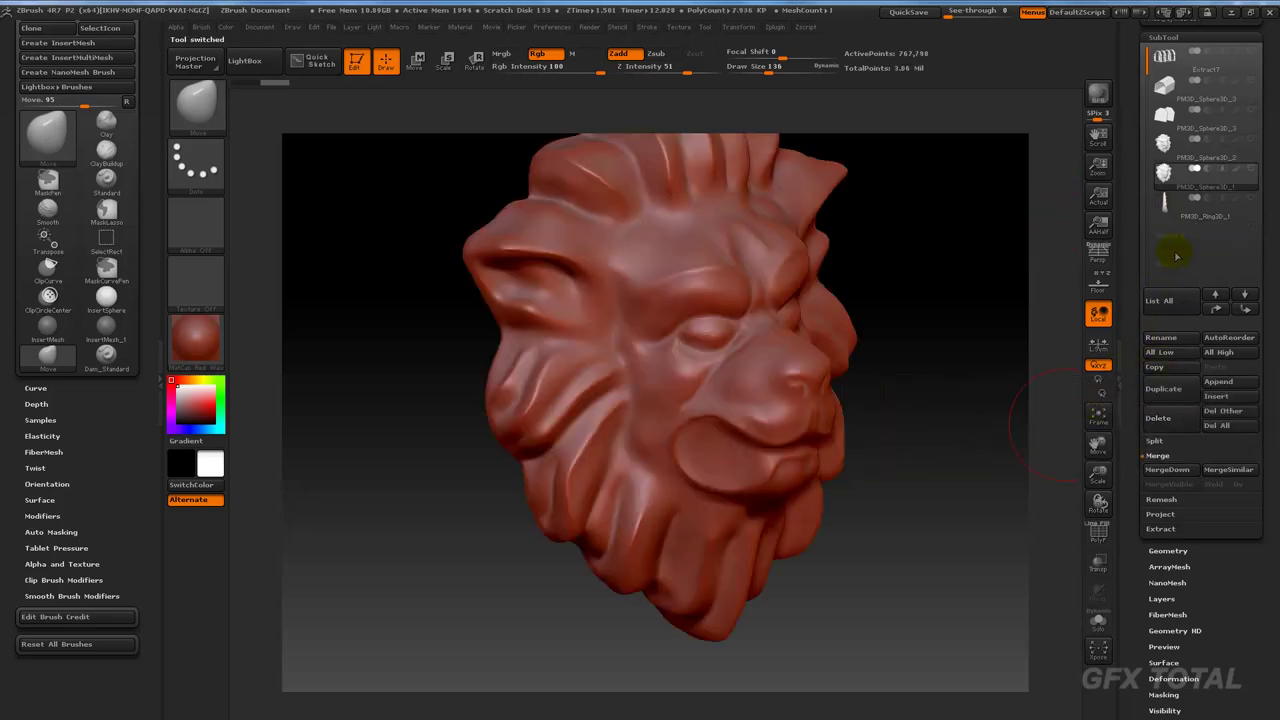
left_click(1170, 422)
left_click(1029, 448)
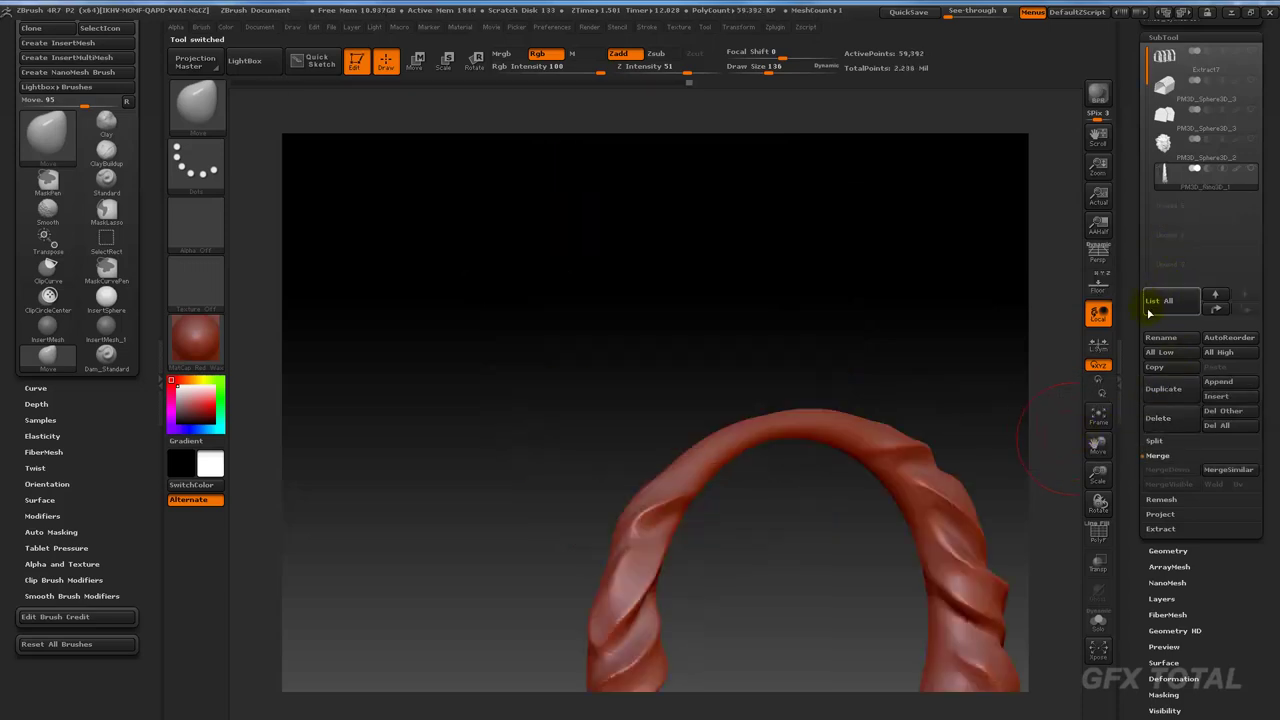
mouse_move(1003, 309)
left_mouse_down()
mouse_move(1014, 263)
mouse_move(965, 274)
mouse_move(1003, 277)
mouse_move(980, 297)
mouse_move(486, 100)
left_mouse_up()
left_click(1163, 140)
Step: Show the ring and Transpose-move it up into the lion's mouth
left_click(1248, 170)
left_click(413, 63)
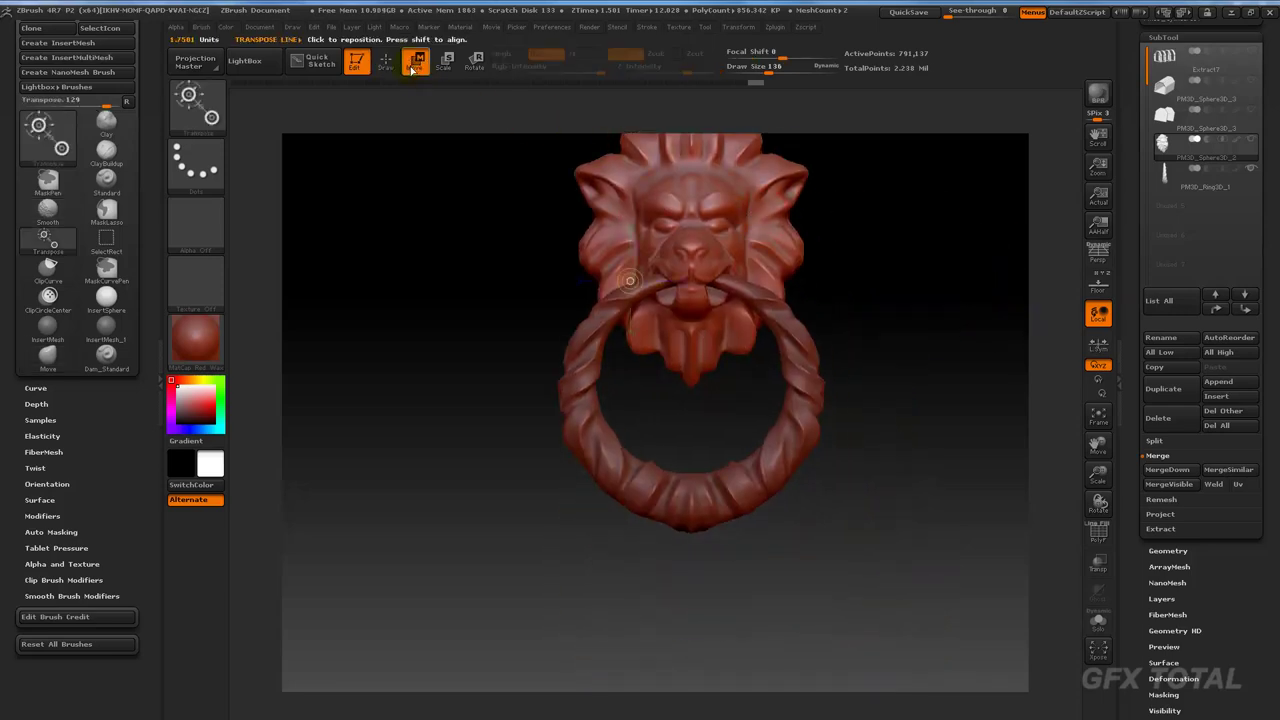
left_click(752, 281, "ctrl+shift")
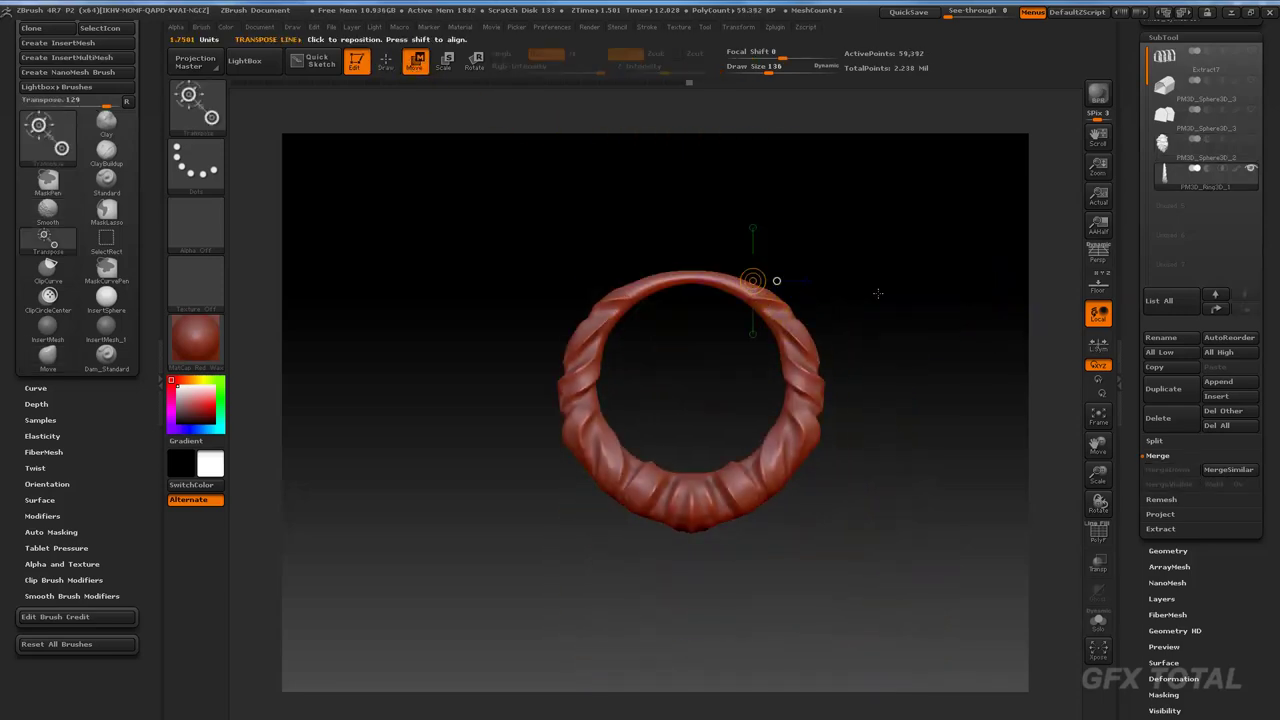
left_click(1252, 142)
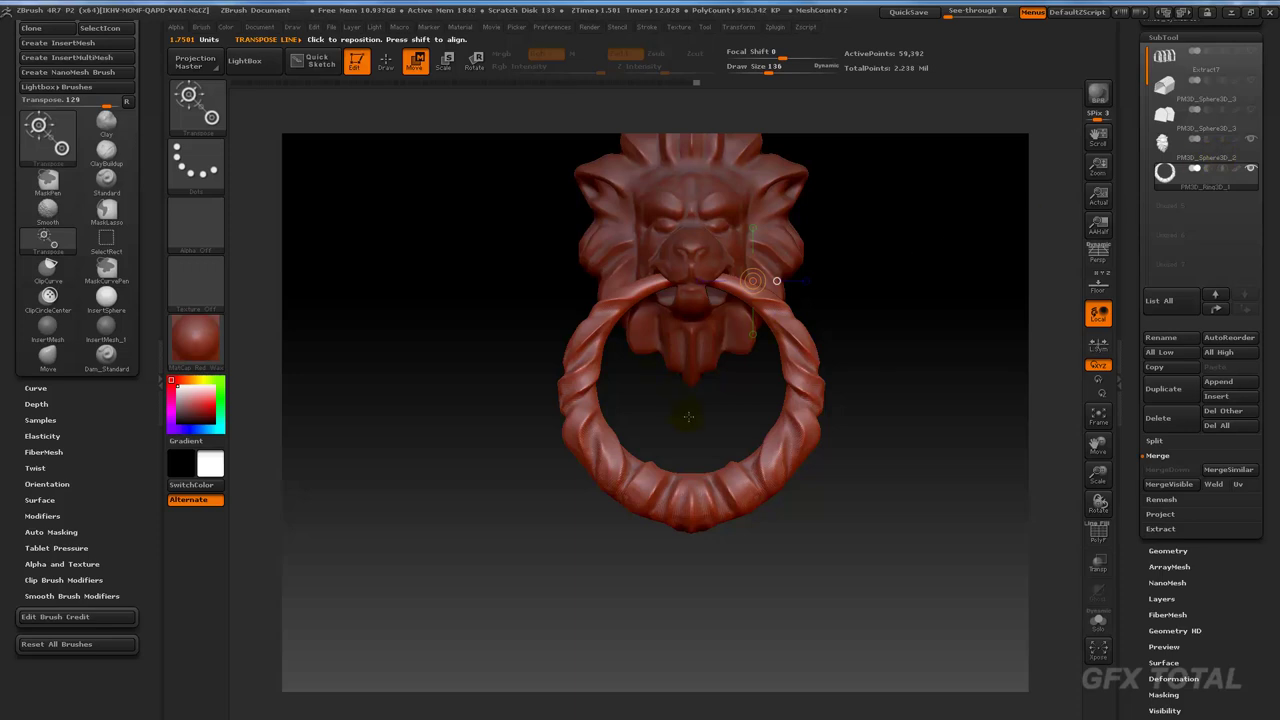
left_click_drag(689, 505, 688, 268)
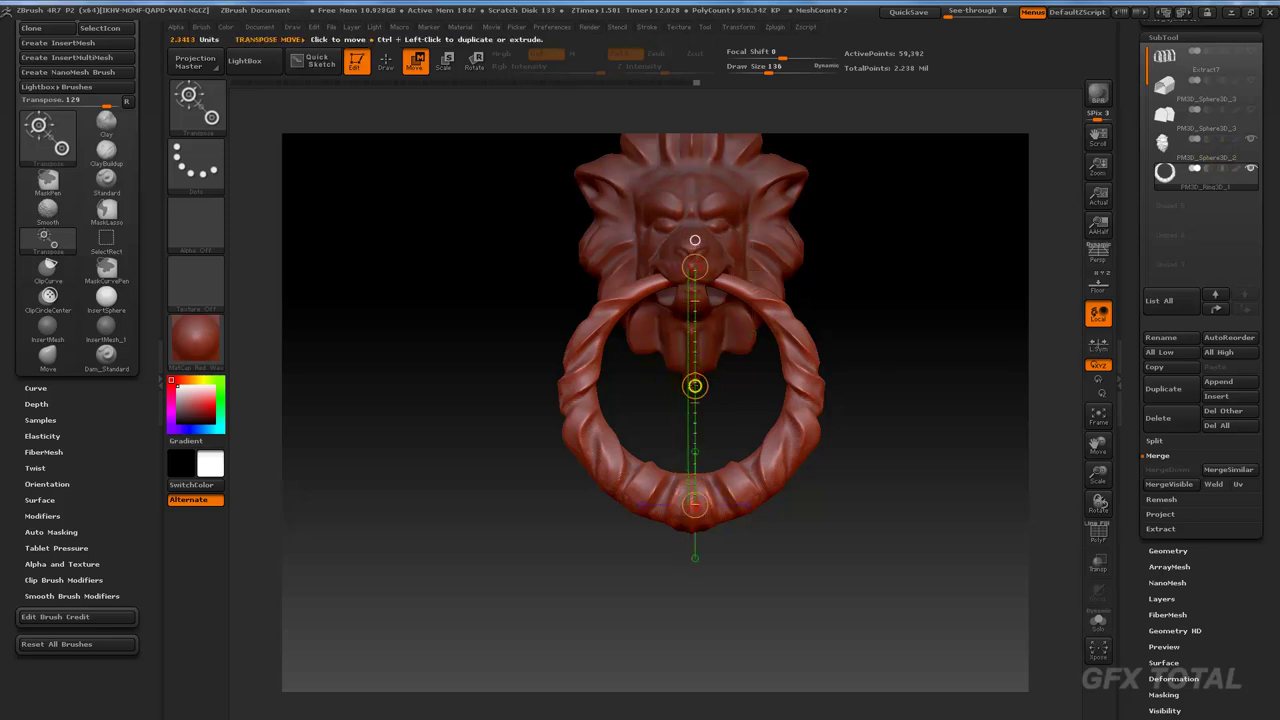
left_click_drag(688, 386, 690, 386)
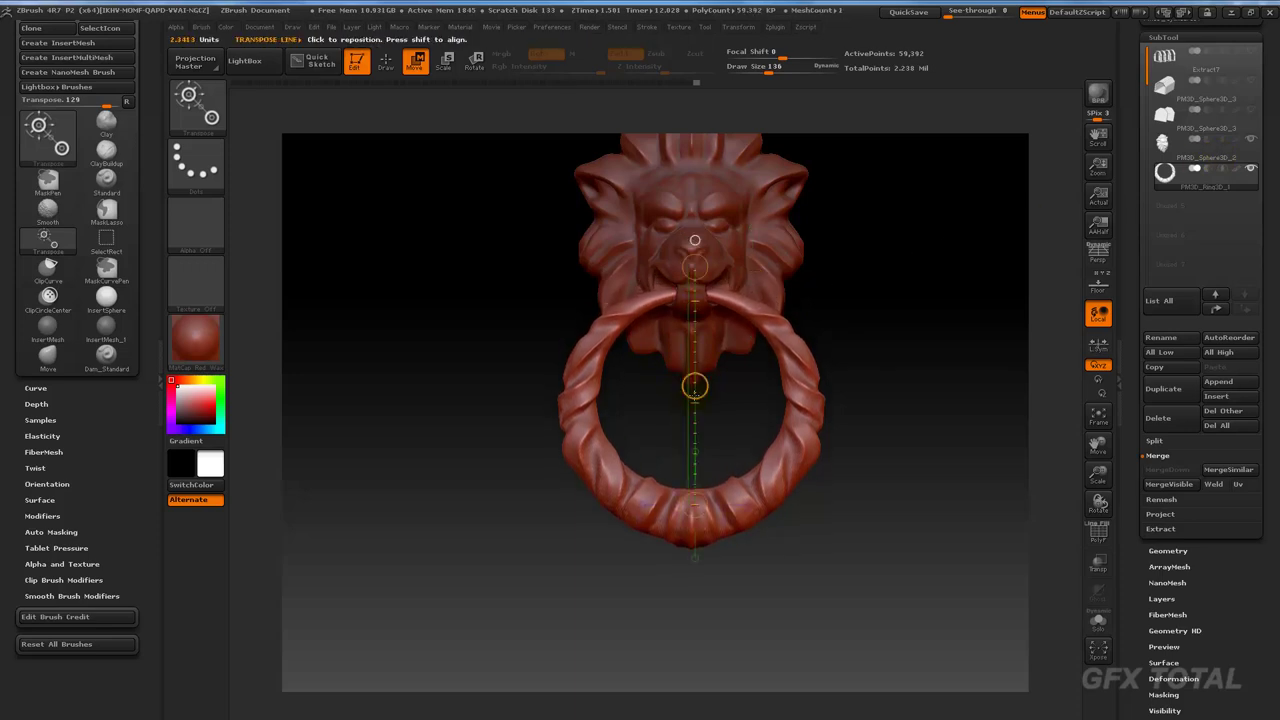
mouse_move(860, 300)
left_mouse_down()
mouse_move(934, 295)
mouse_move(862, 352)
mouse_move(789, 270)
mouse_move(693, 283)
left_mouse_up()
Step: Fine-tune the ring with more transpose lines, then return to Draw and mask part of it
left_click_drag(798, 397, 906, 351)
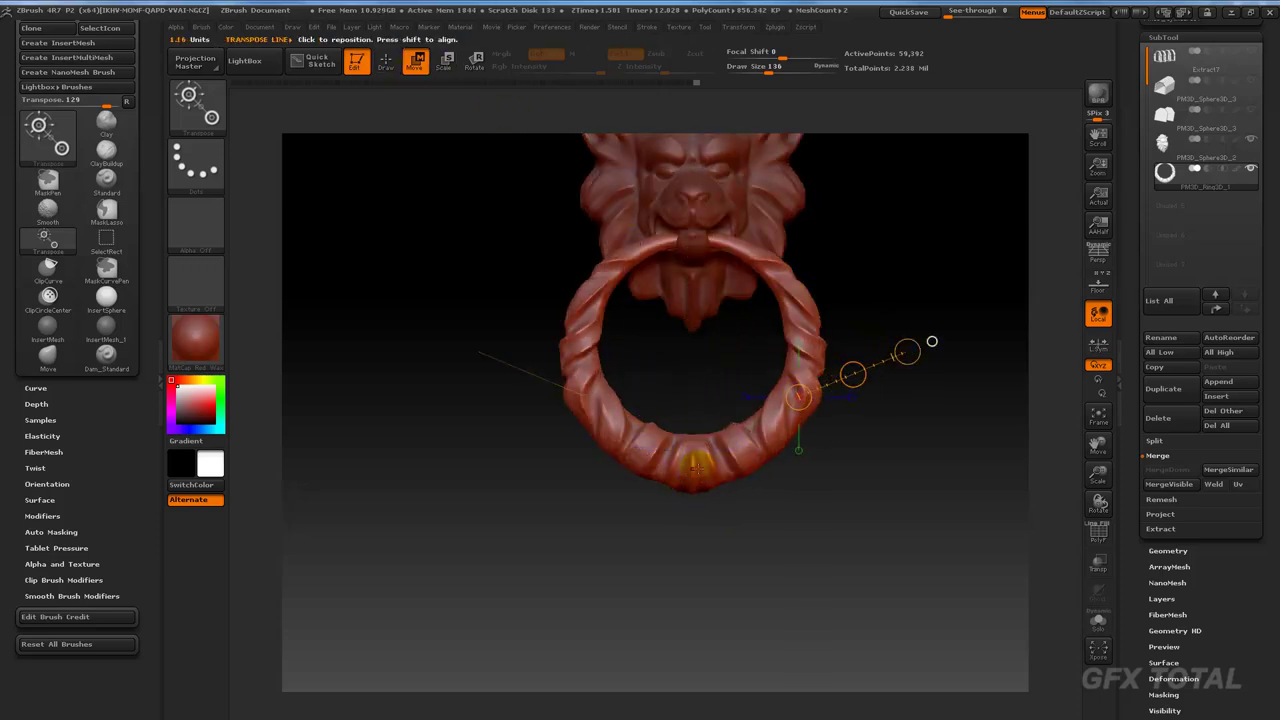
left_click_drag(692, 472, 710, 505)
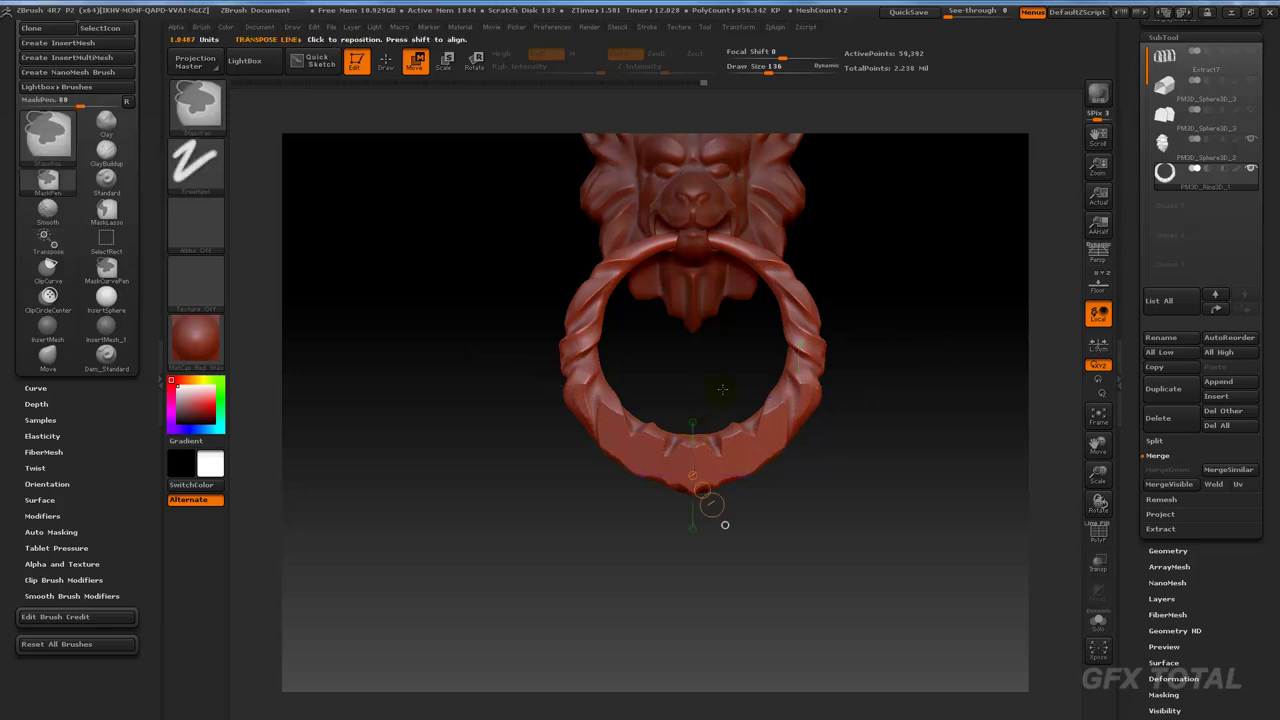
left_click(385, 62)
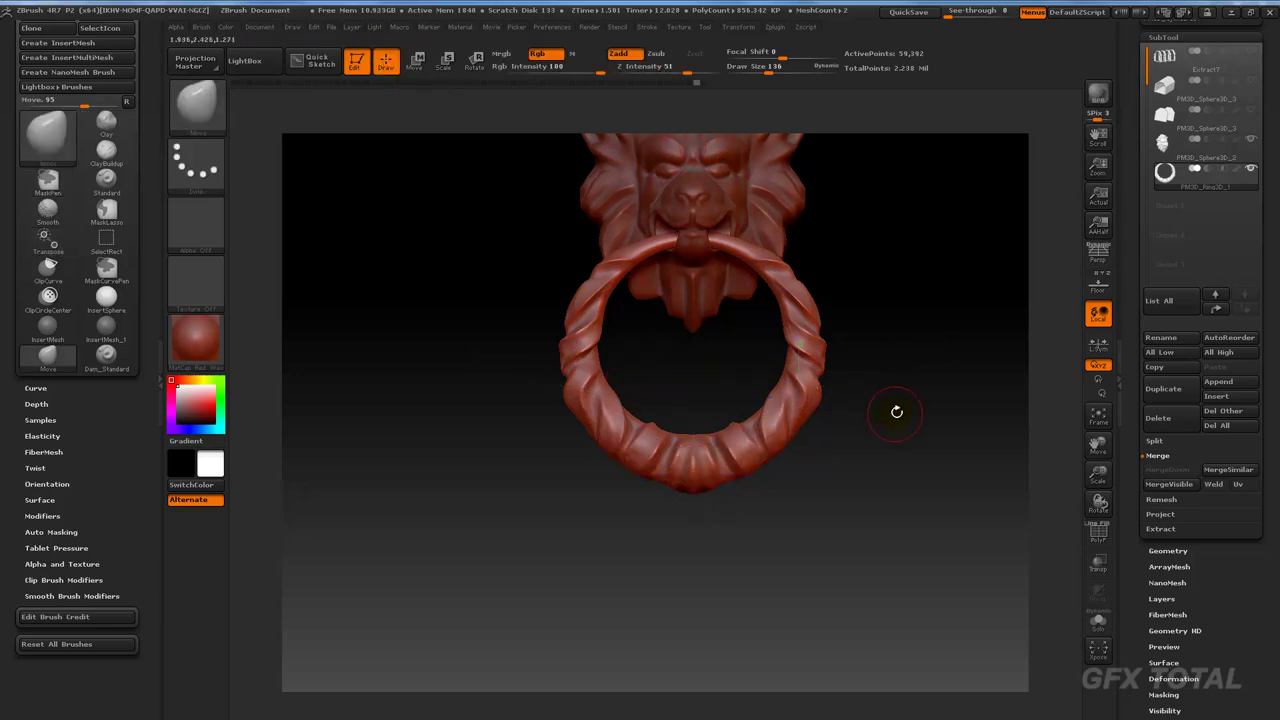
mouse_move(947, 362)
left_mouse_down("ctrl")
mouse_move(494, 315)
mouse_move(446, 349)
left_mouse_up("ctrl")
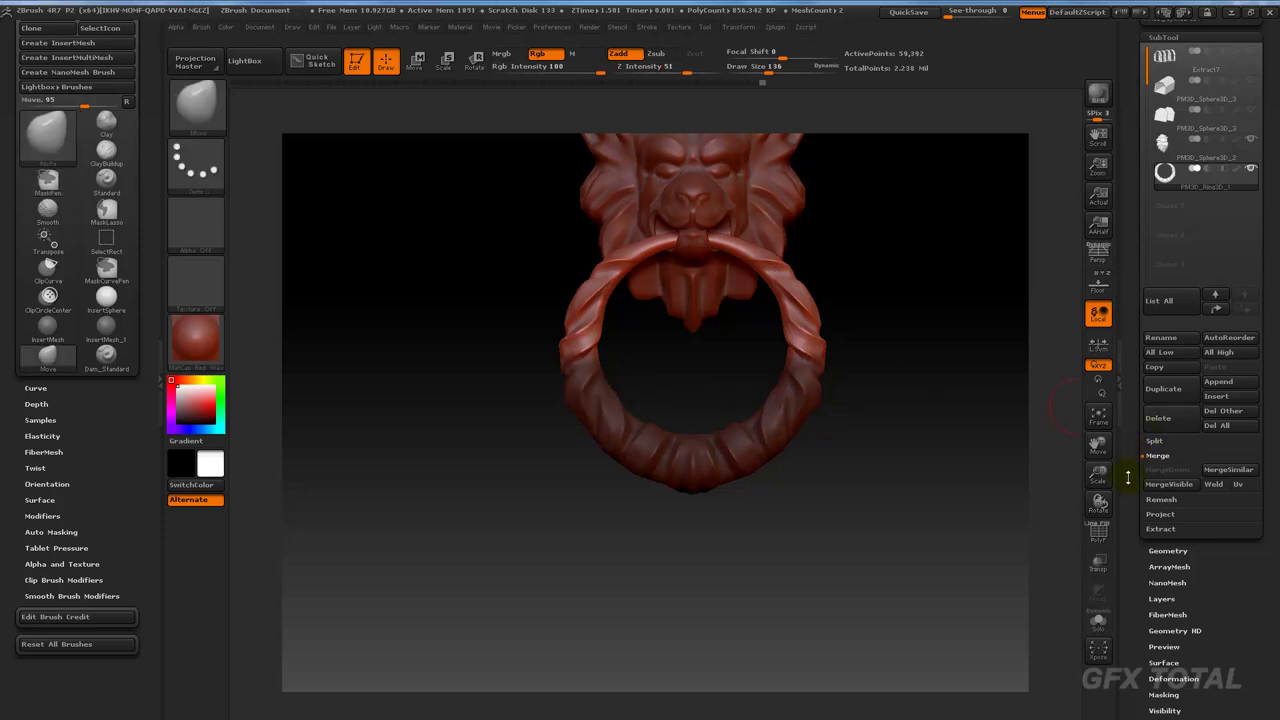
left_click_drag(1127, 477, 1142, 385)
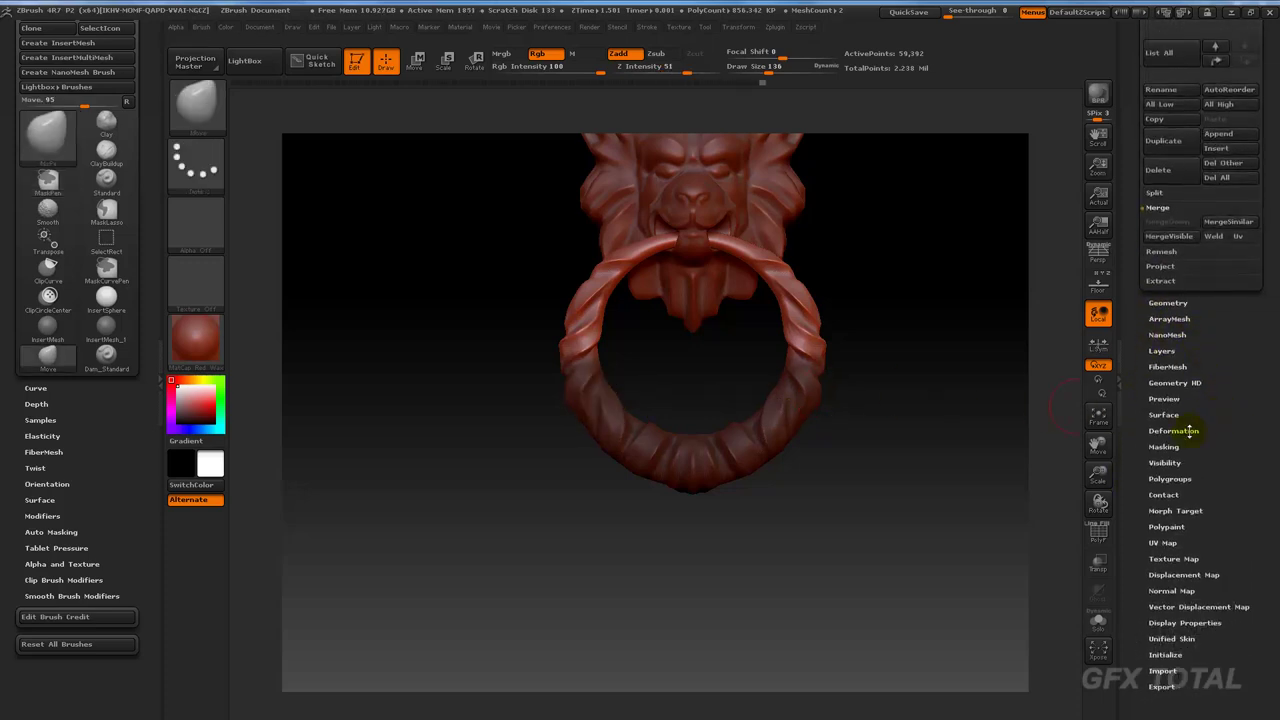
Step: Inflate the knocker ring by 18 and pull its upper part toward the lion's mouth
left_click(1194, 429)
left_click_drag(1207, 390, 1221, 397)
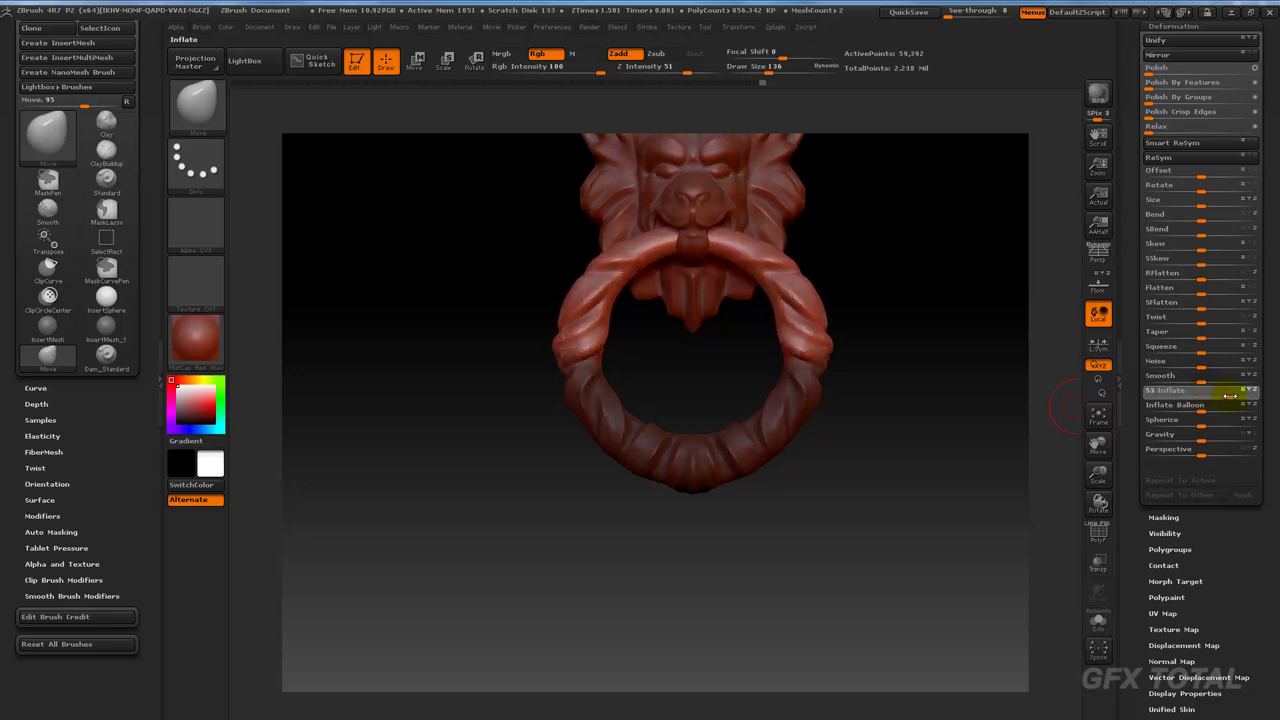
left_click(427, 64)
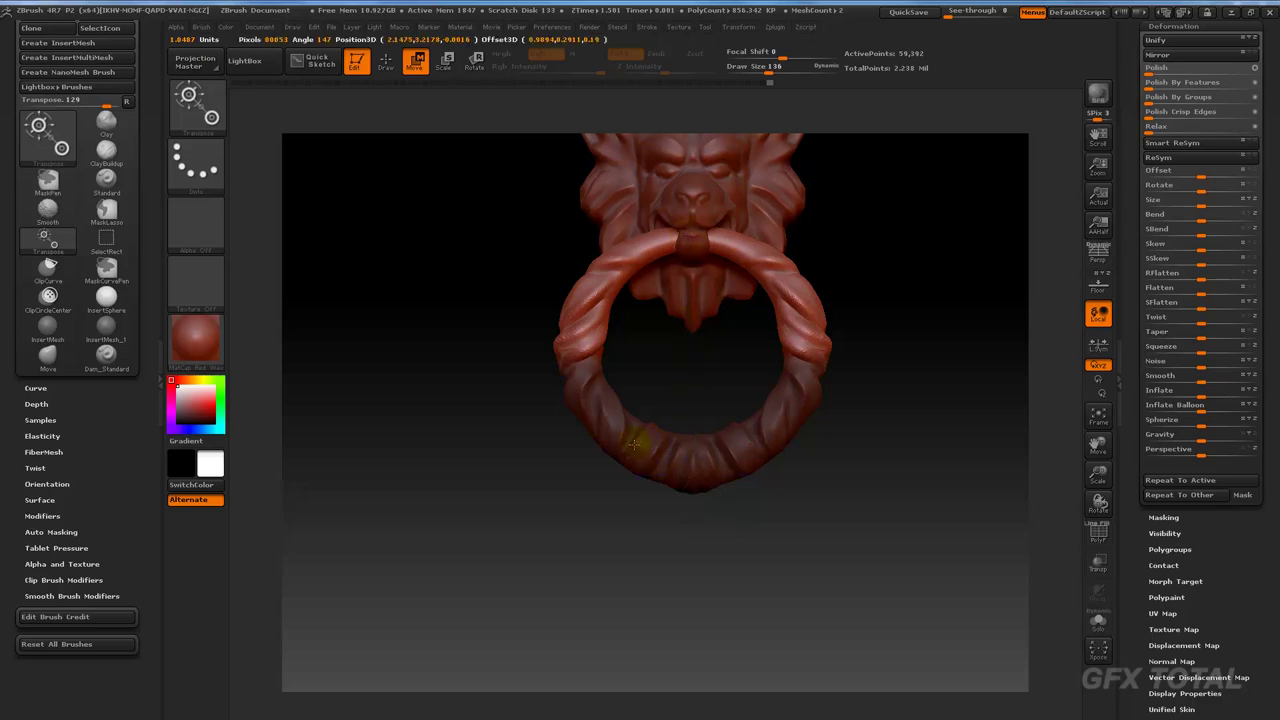
left_click_drag(688, 460, 691, 246, "shift")
left_click_drag(690, 369, 558, 318)
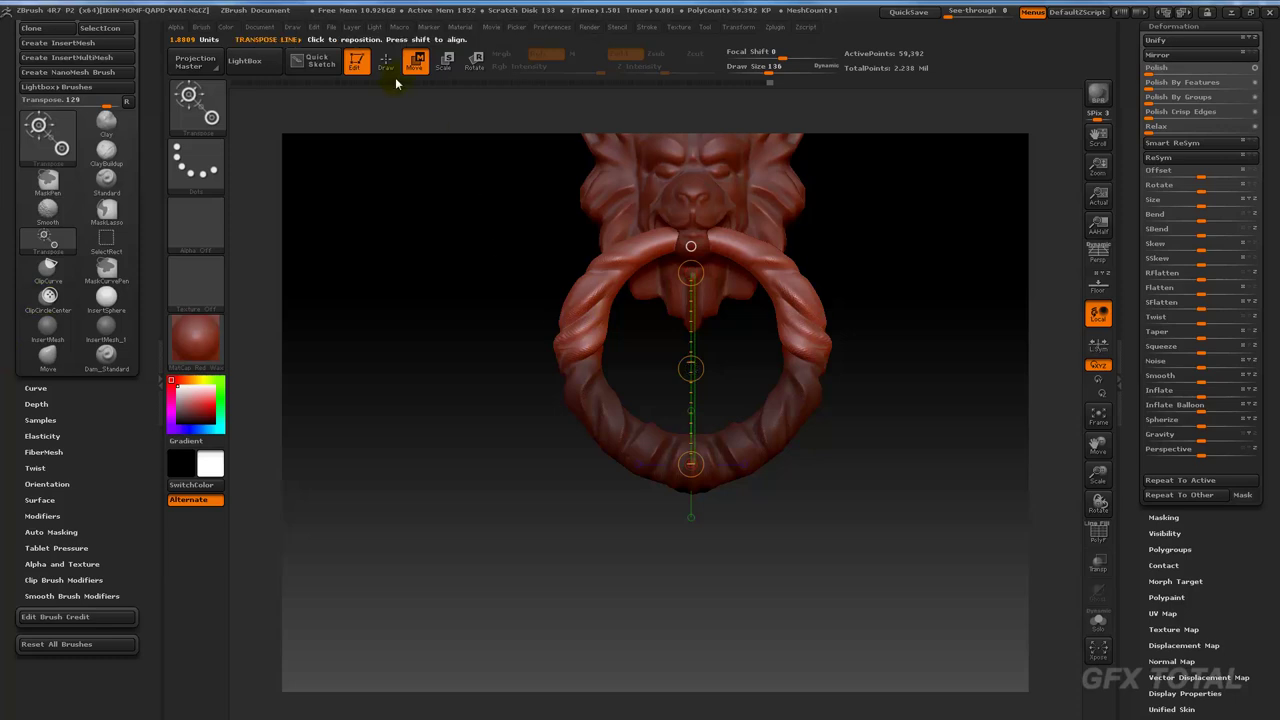
Step: Reshape the ring's lower part from the side profile and smooth its surface
key("q")
mouse_move(400, 150)
left_mouse_down()
mouse_move(408, 214)
mouse_move(469, 257)
left_mouse_up()
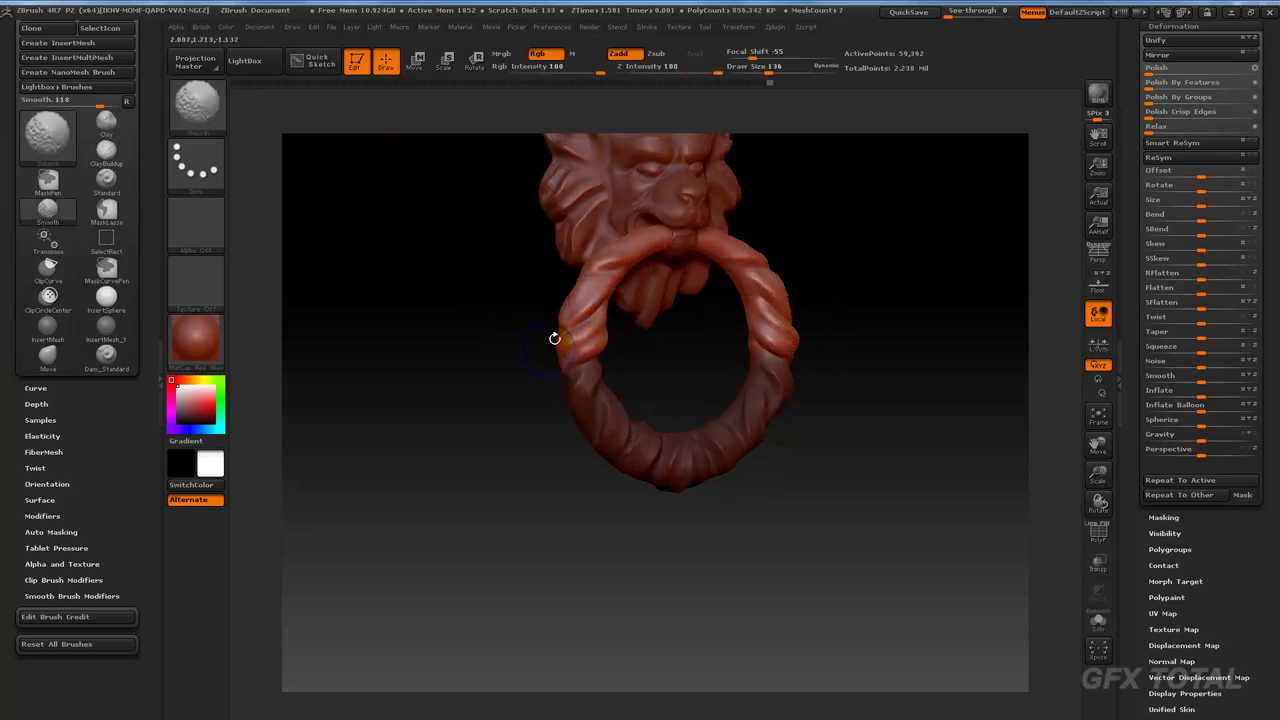
mouse_move(499, 367)
left_mouse_down()
mouse_move(607, 339)
mouse_move(700, 337)
left_mouse_up()
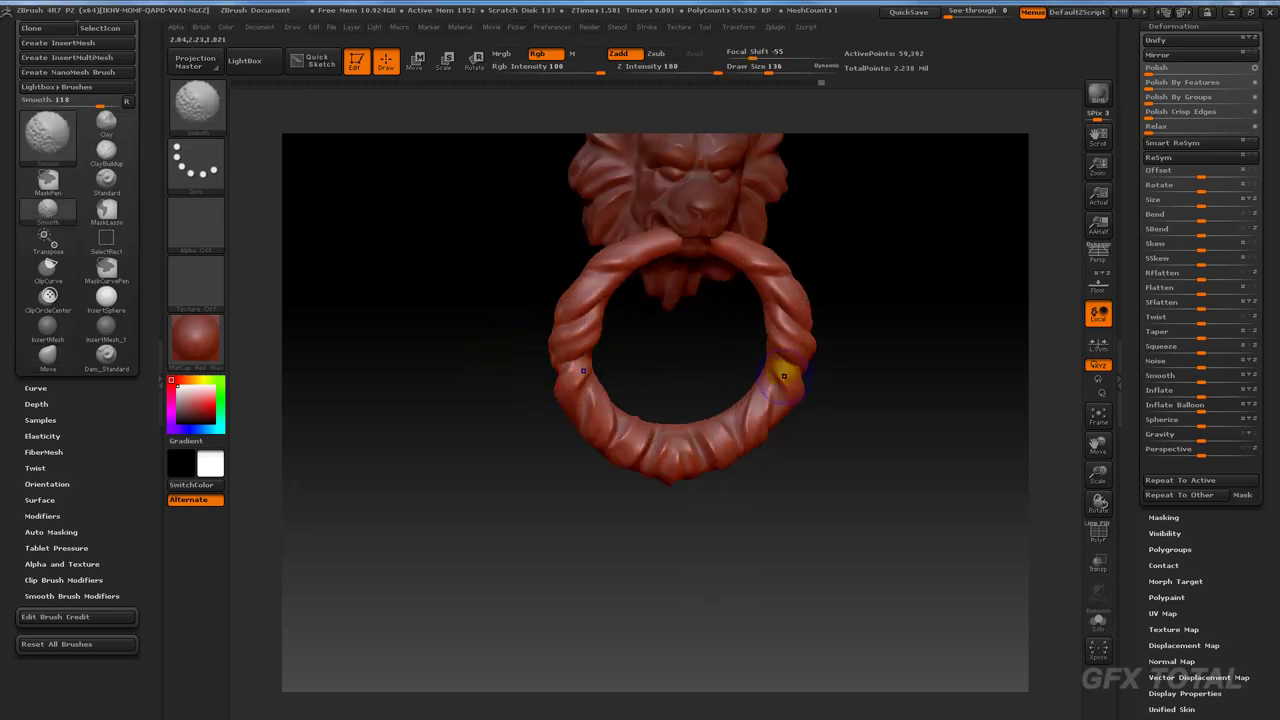
left_click_drag(737, 423, 880, 341, "shift")
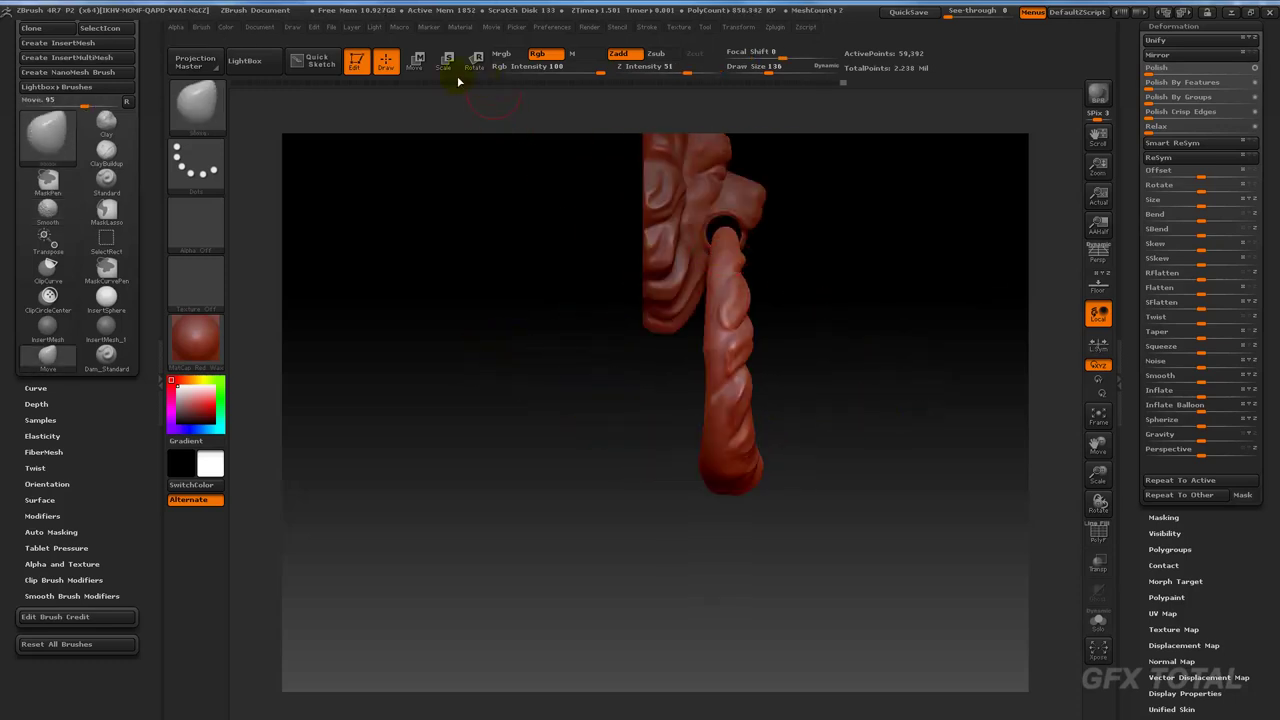
key("w")
mouse_move(765, 372)
left_mouse_down()
mouse_move(870, 312)
mouse_move(950, 320)
left_mouse_up()
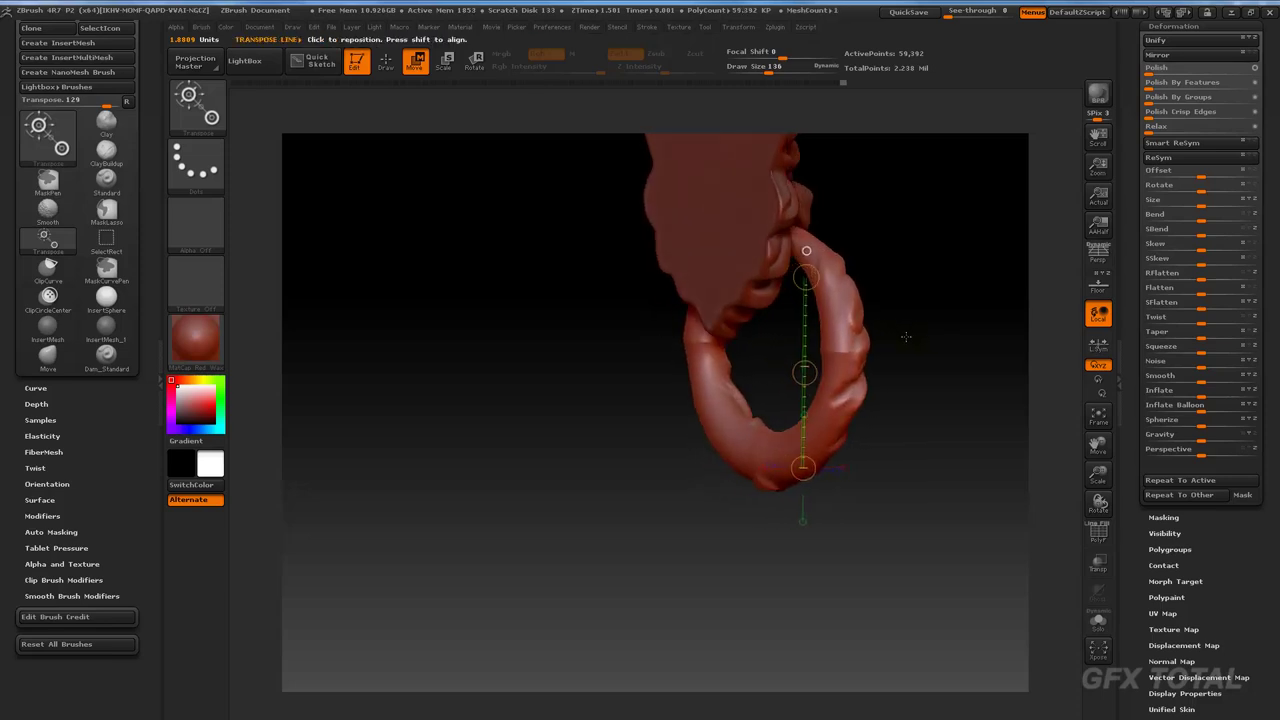
key("q")
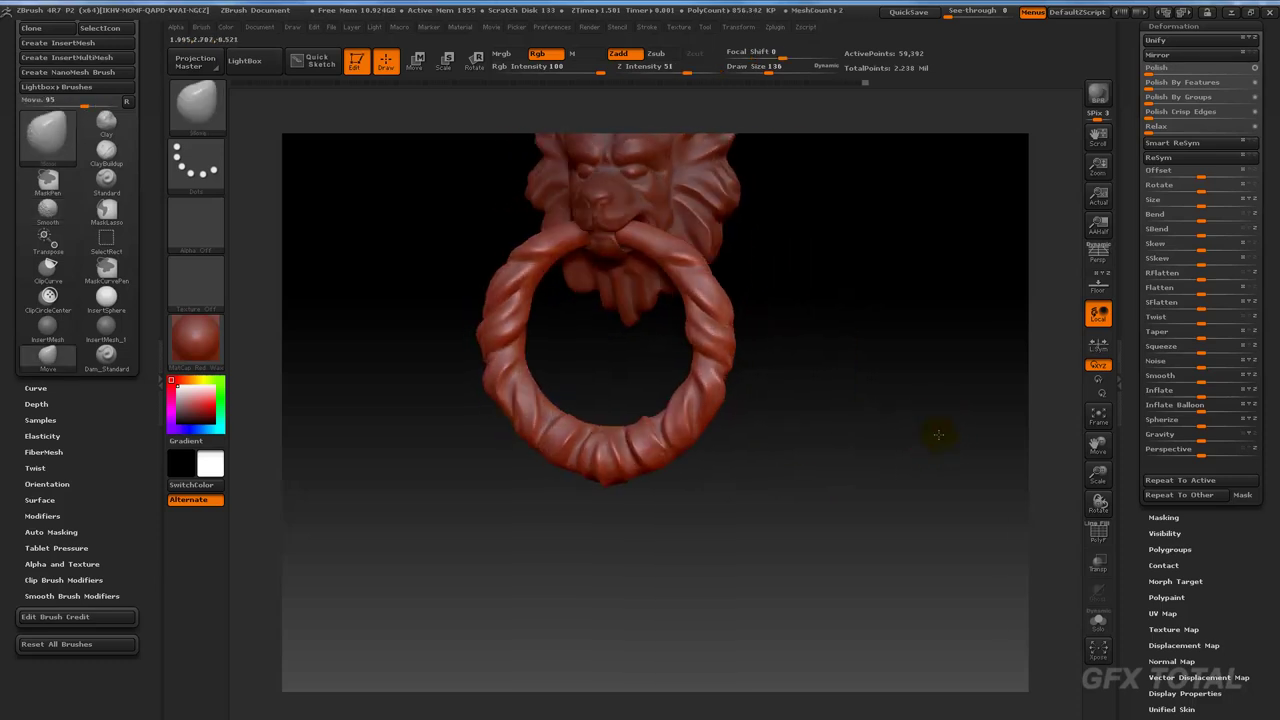
Step: Turn on the hidden chest subtools so the chest shows behind the knocker
scroll(1131, 257, "up", 10)
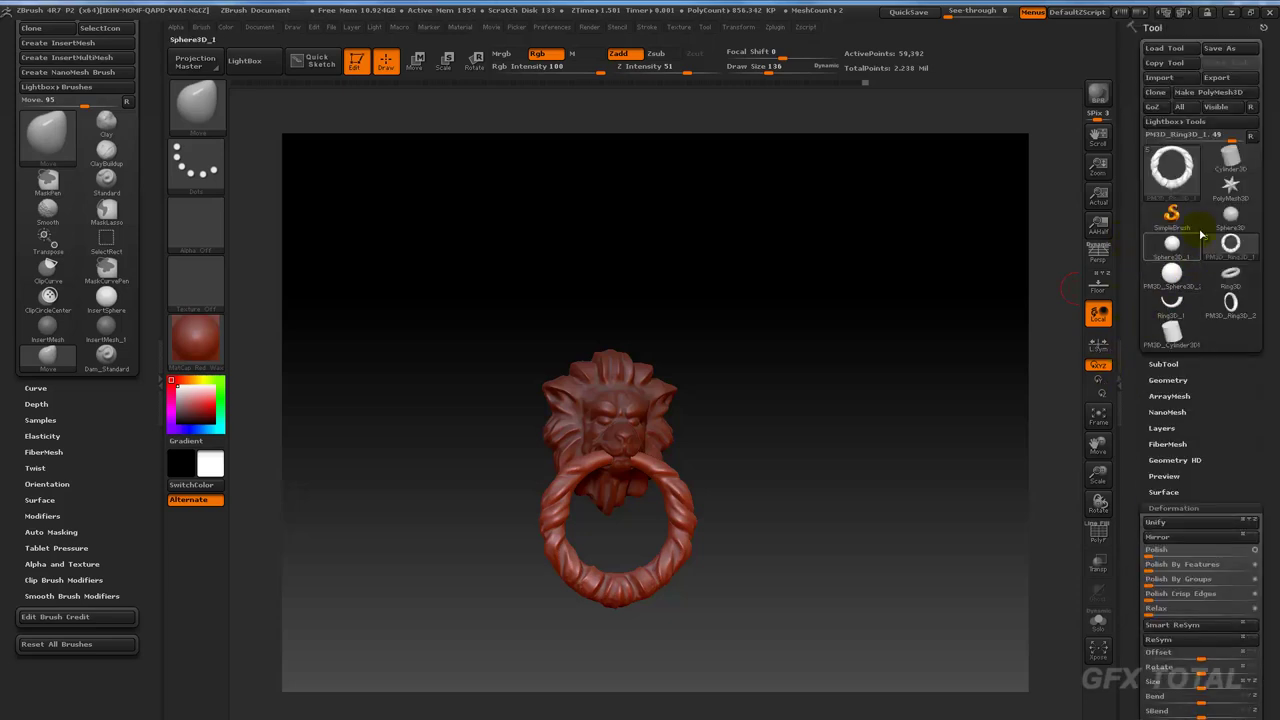
left_click(1190, 366)
scroll(1230, 360, "down", 3)
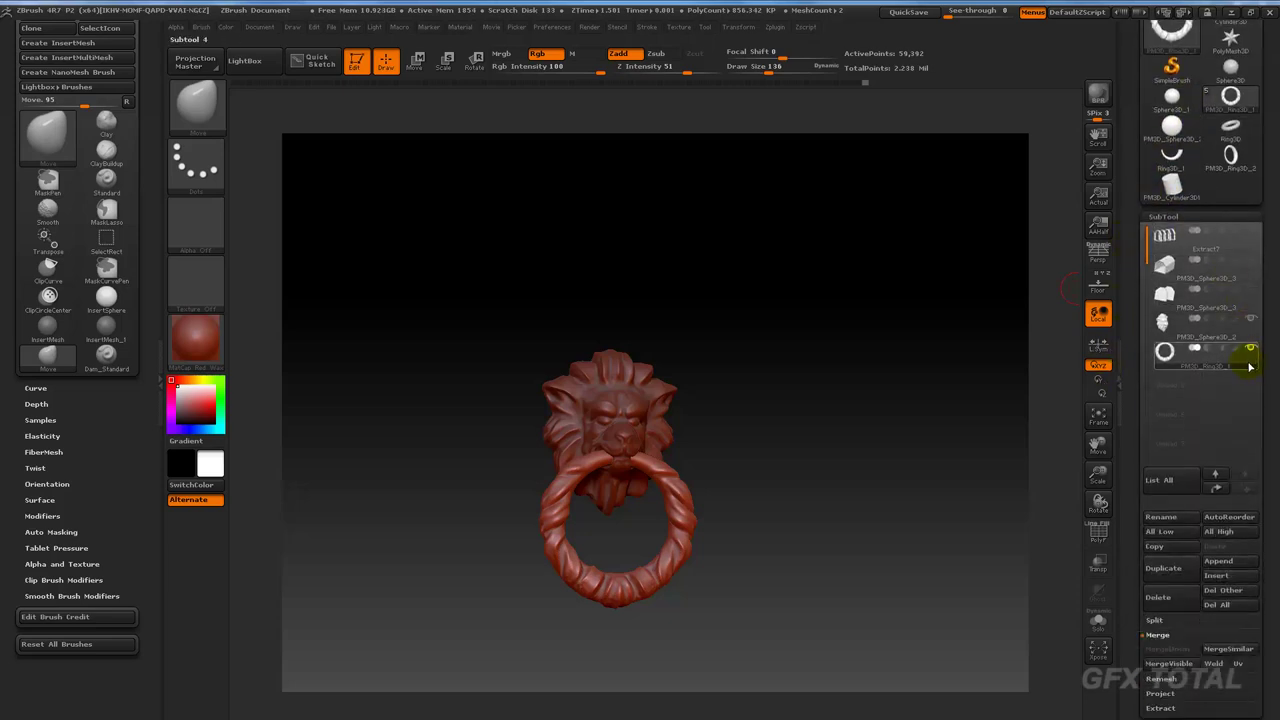
left_click(1251, 289)
left_click(1251, 260)
left_click(1251, 231)
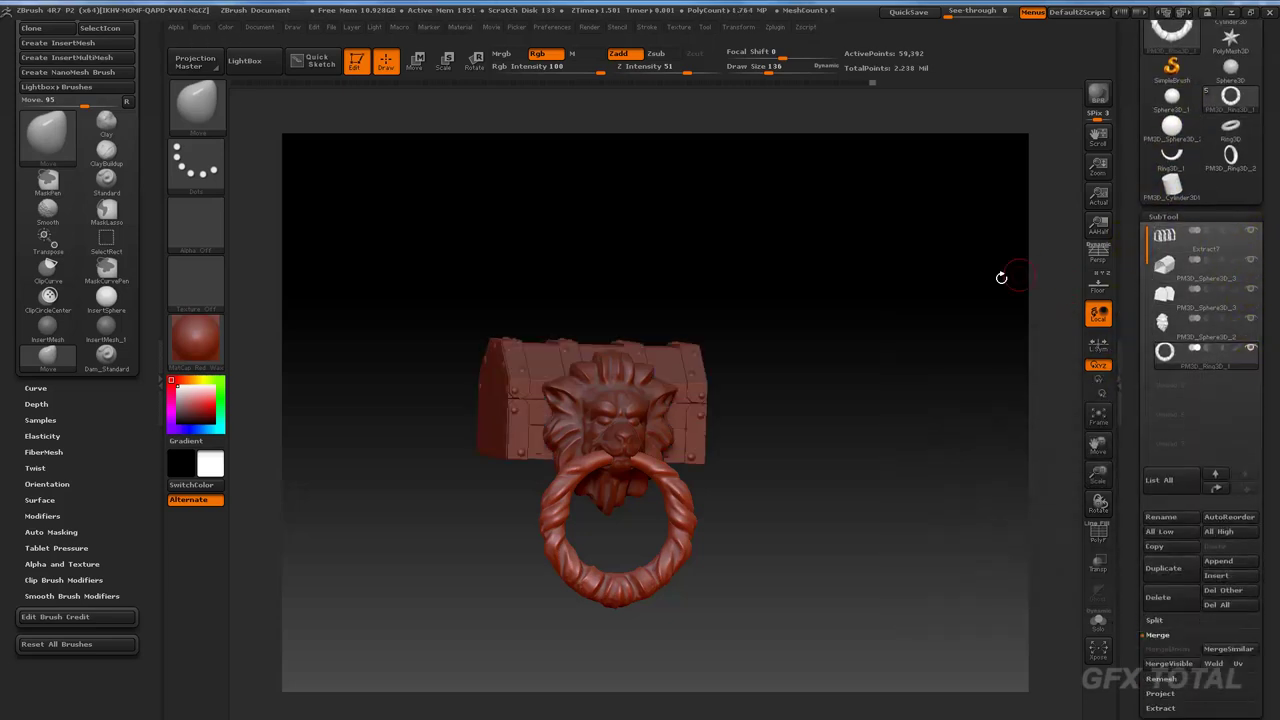
left_click_drag(923, 286, 909, 454)
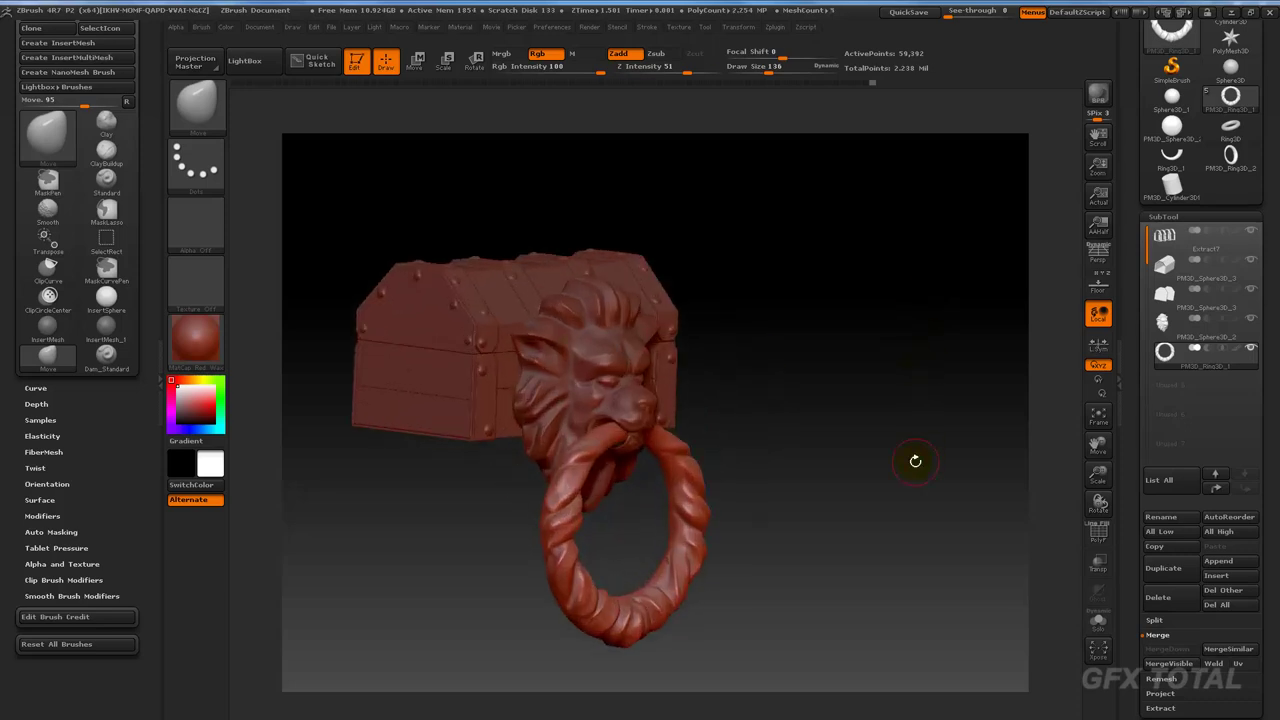
Step: Select the lion head subtool and MergeDown the ring into it, giving 858,529 active points
left_click(1183, 318)
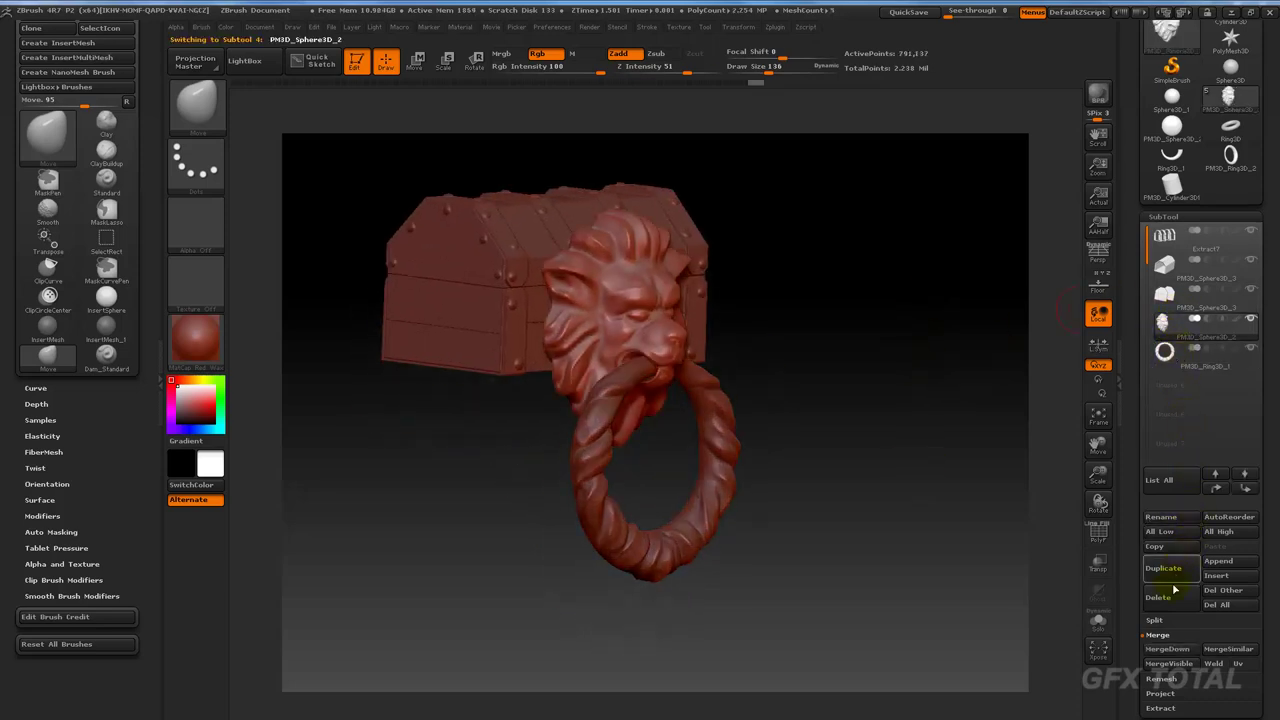
left_click(1166, 649)
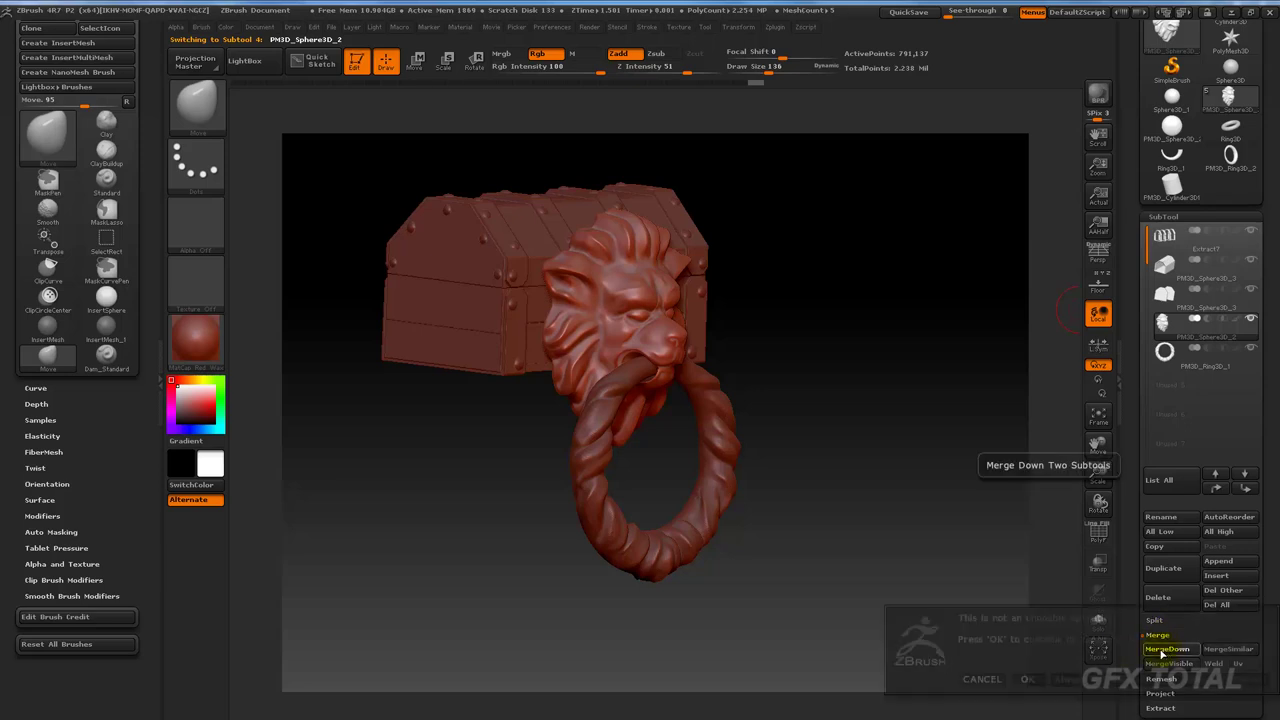
left_click(1030, 675)
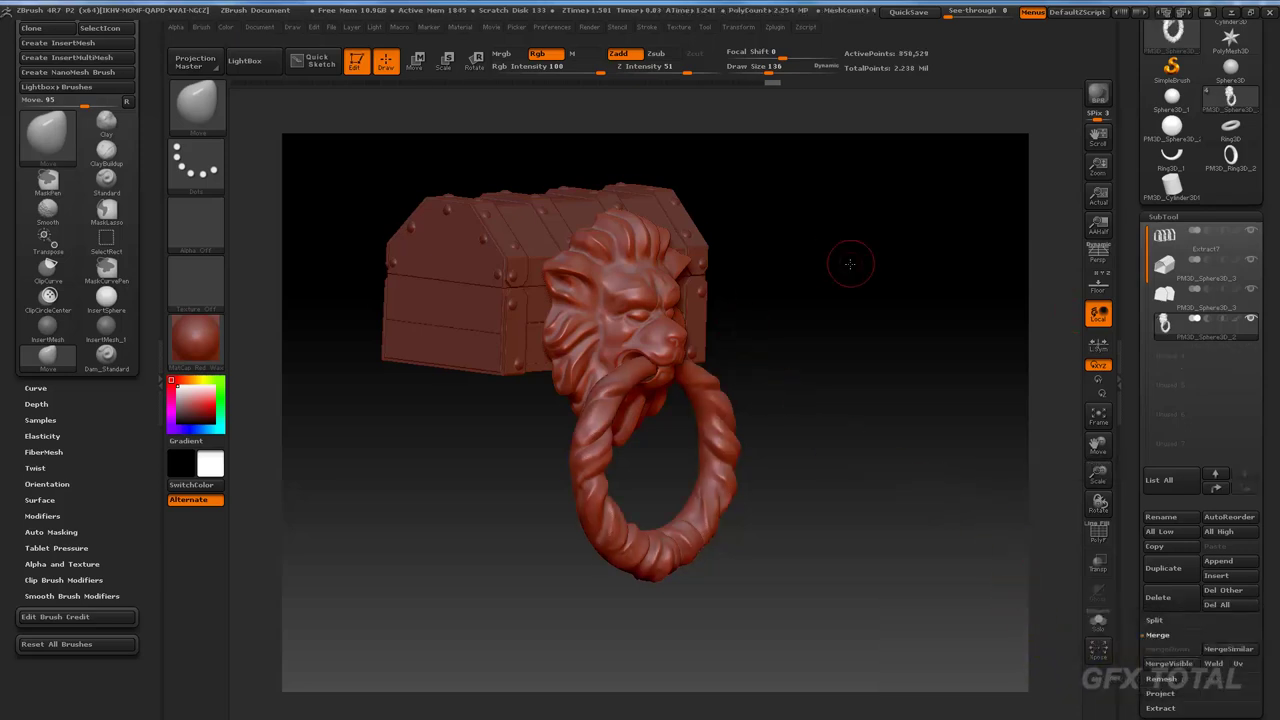
left_click_drag(849, 263, 634, 163, "shift")
Step: Scale the merged lion knocker and ring down with Transpose Scale to fit the chest front
left_click(446, 60)
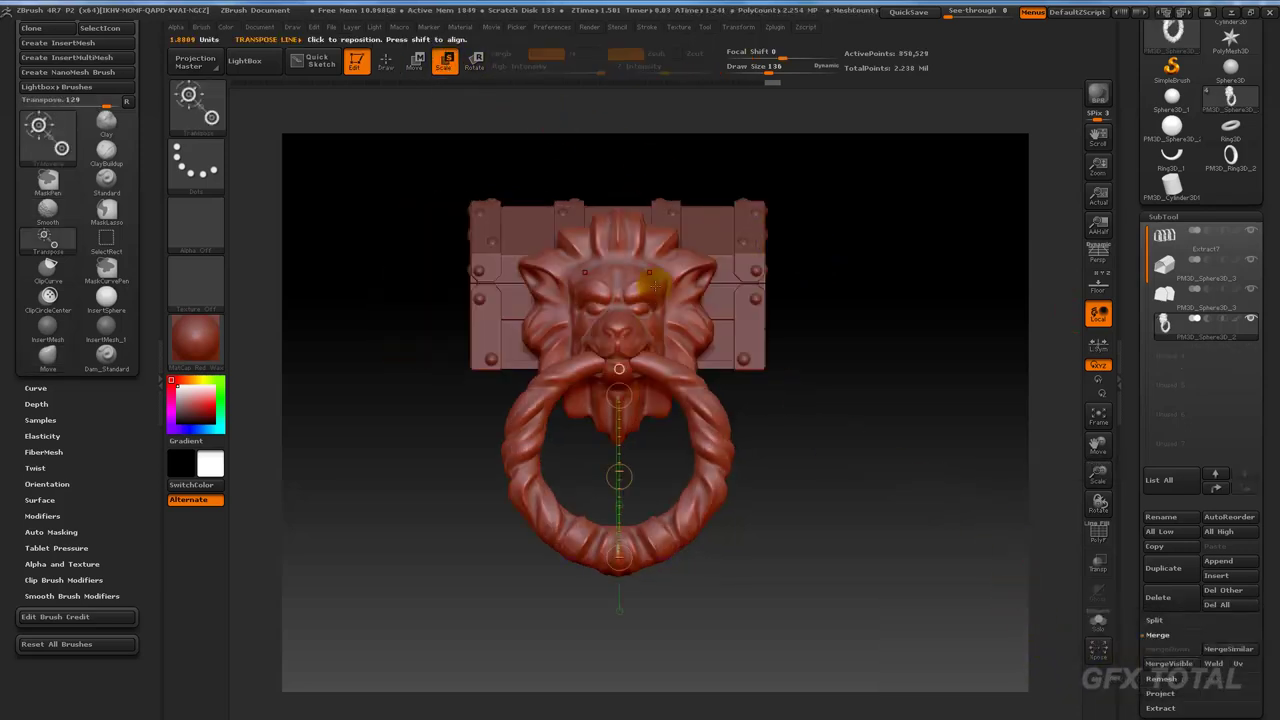
left_click_drag(618, 305, 655, 306)
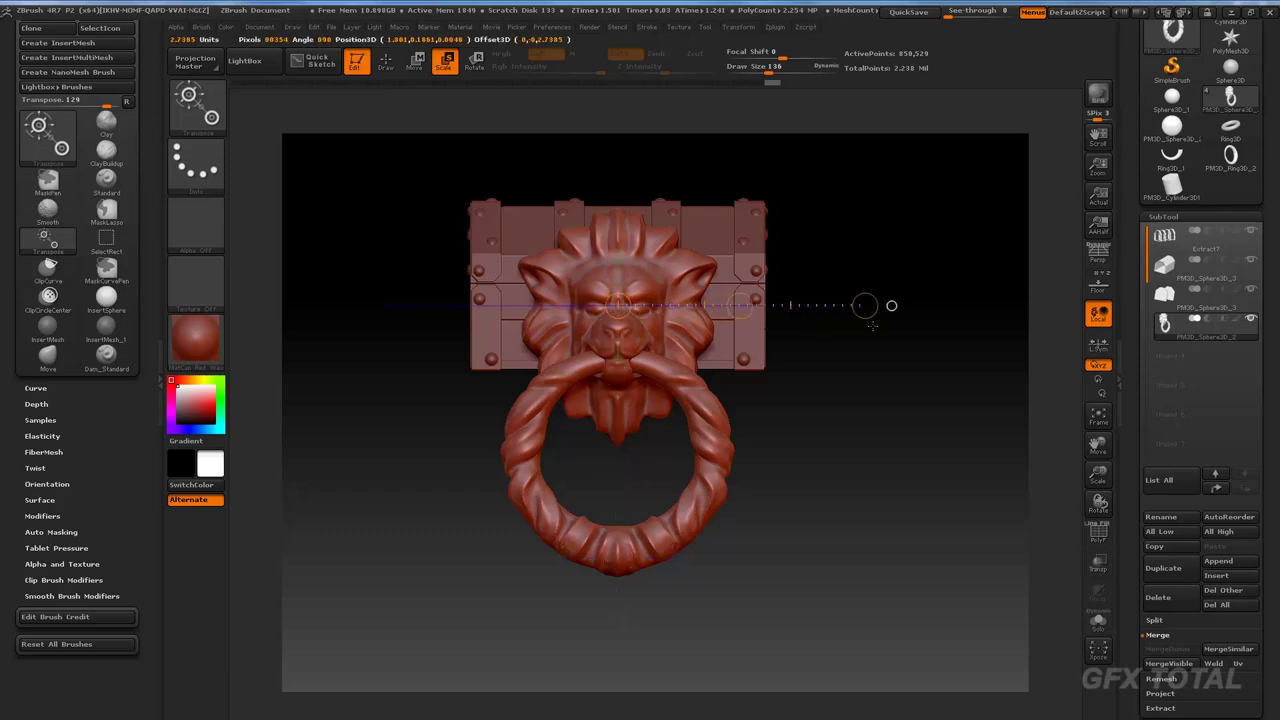
mouse_move(891, 305)
left_mouse_down()
mouse_move(934, 305)
mouse_move(545, 298)
mouse_move(763, 305)
left_mouse_up()
left_click_drag(907, 305, 829, 303)
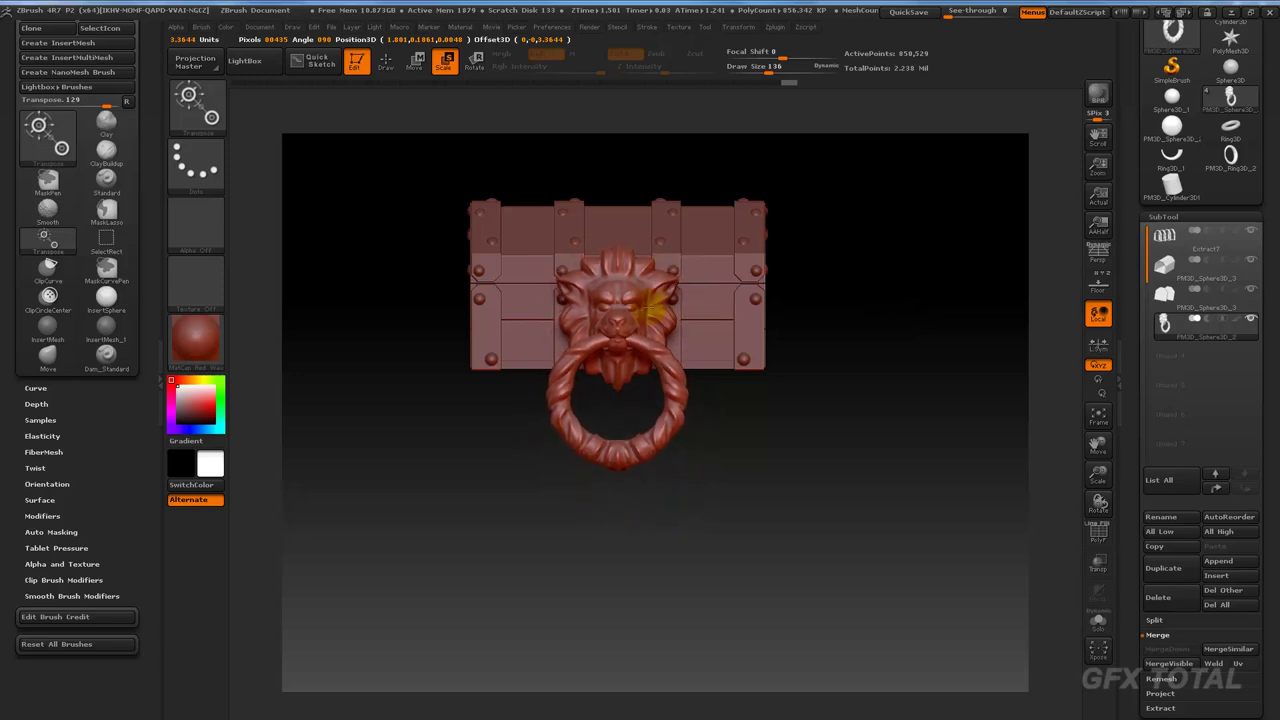
left_click_drag(934, 305, 300, 305)
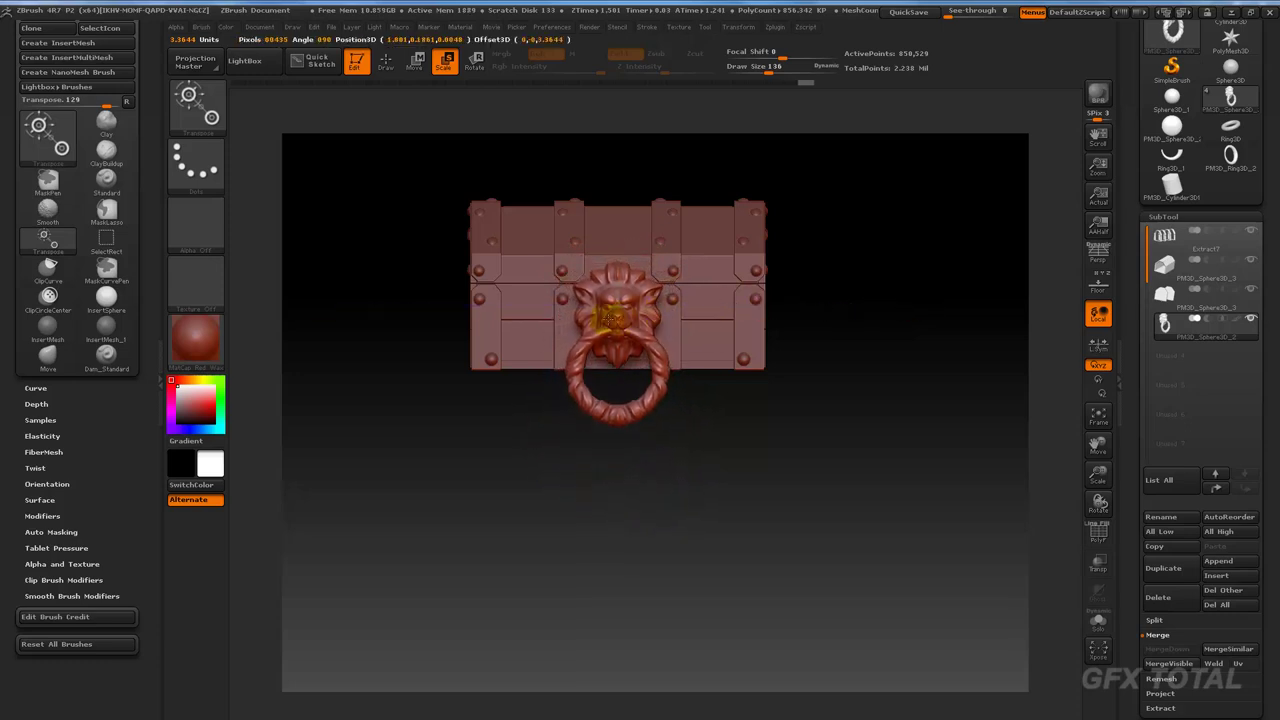
left_click_drag(907, 305, 557, 286)
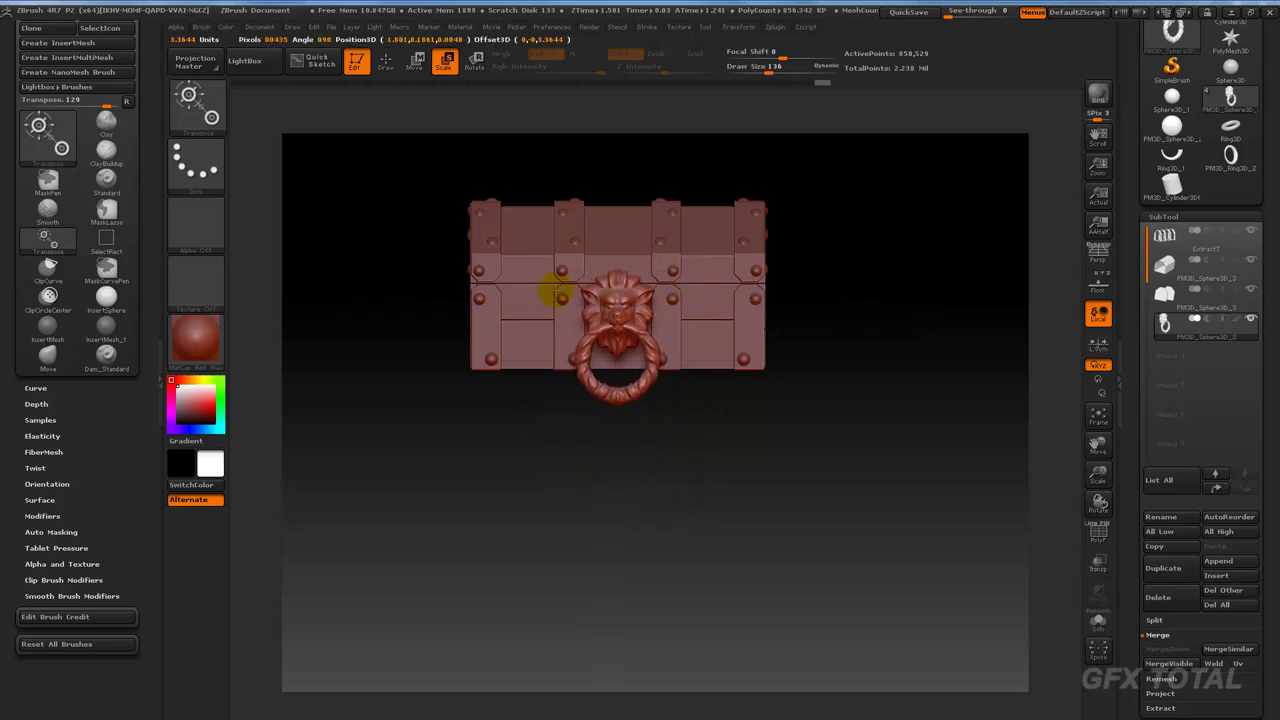
mouse_move(908, 308)
left_mouse_down()
mouse_move(850, 289)
mouse_move(862, 305)
mouse_move(809, 310)
left_mouse_up()
left_click_drag(665, 308, 640, 330)
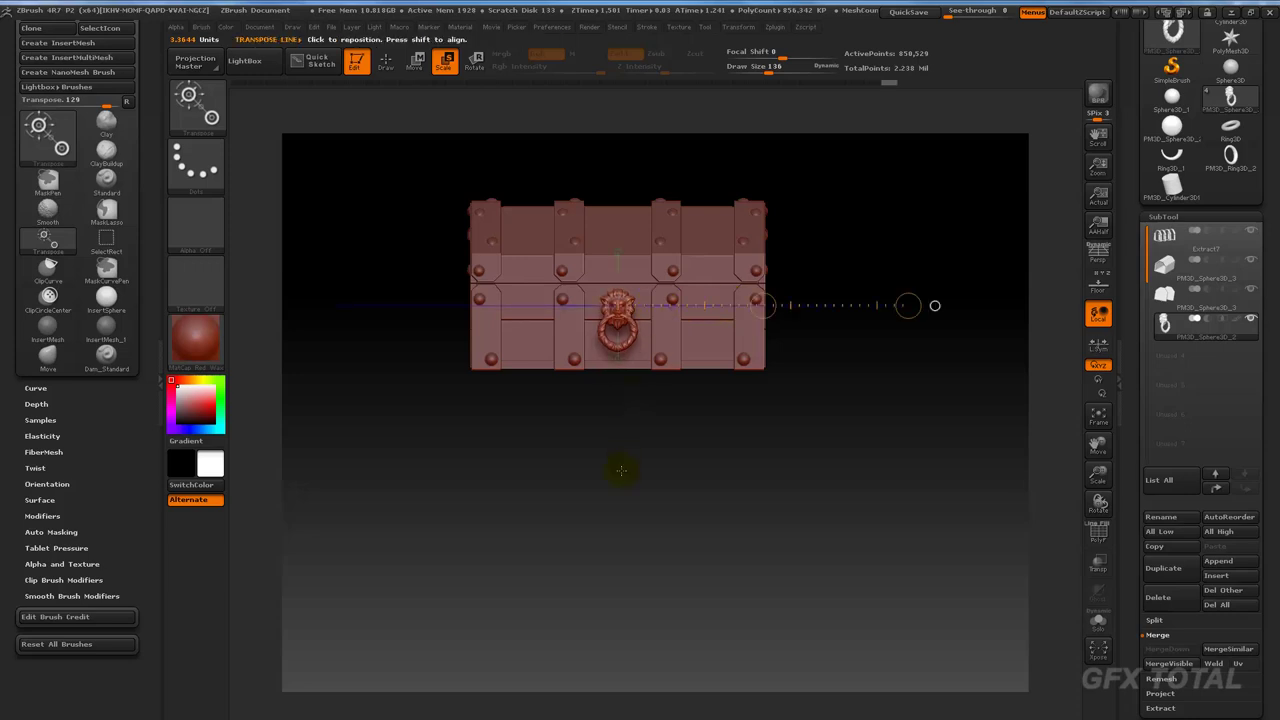
mouse_move(617, 471)
left_mouse_down()
mouse_move(669, 509)
mouse_move(686, 383)
mouse_move(652, 342)
mouse_move(809, 323)
left_mouse_up()
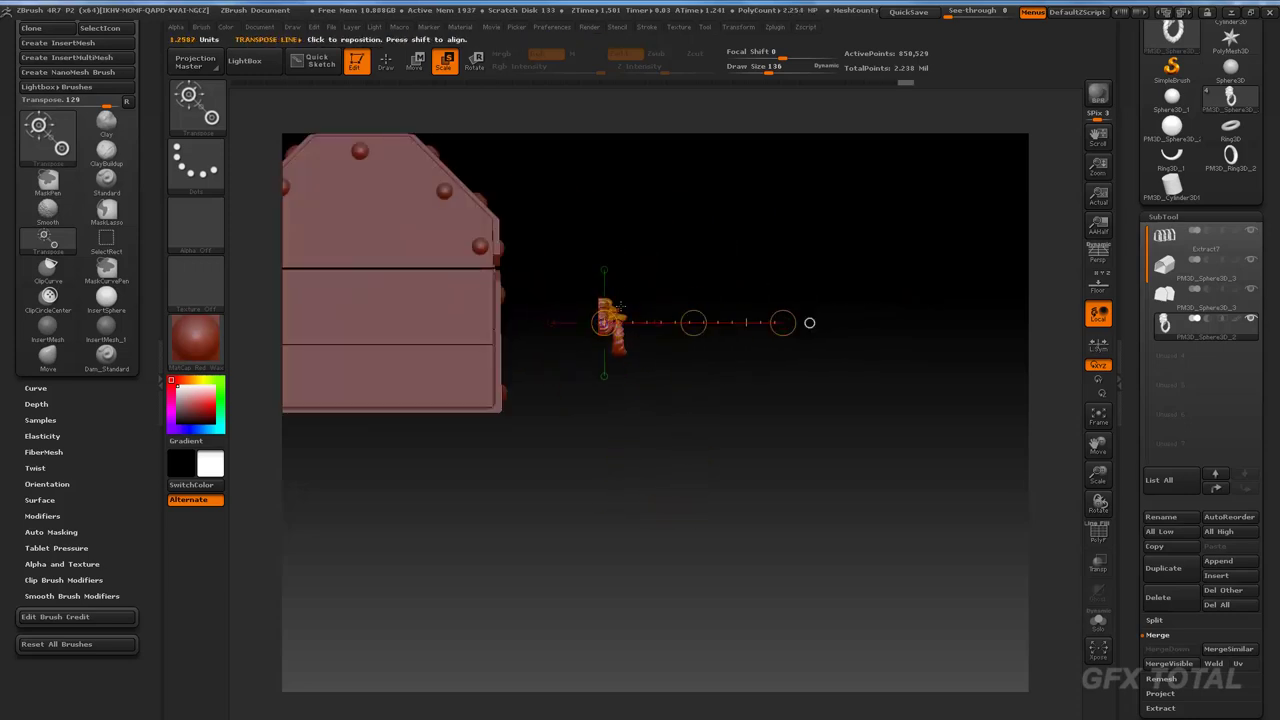
Step: Move the knocker back onto the chest front surface in side view
left_click(414, 60)
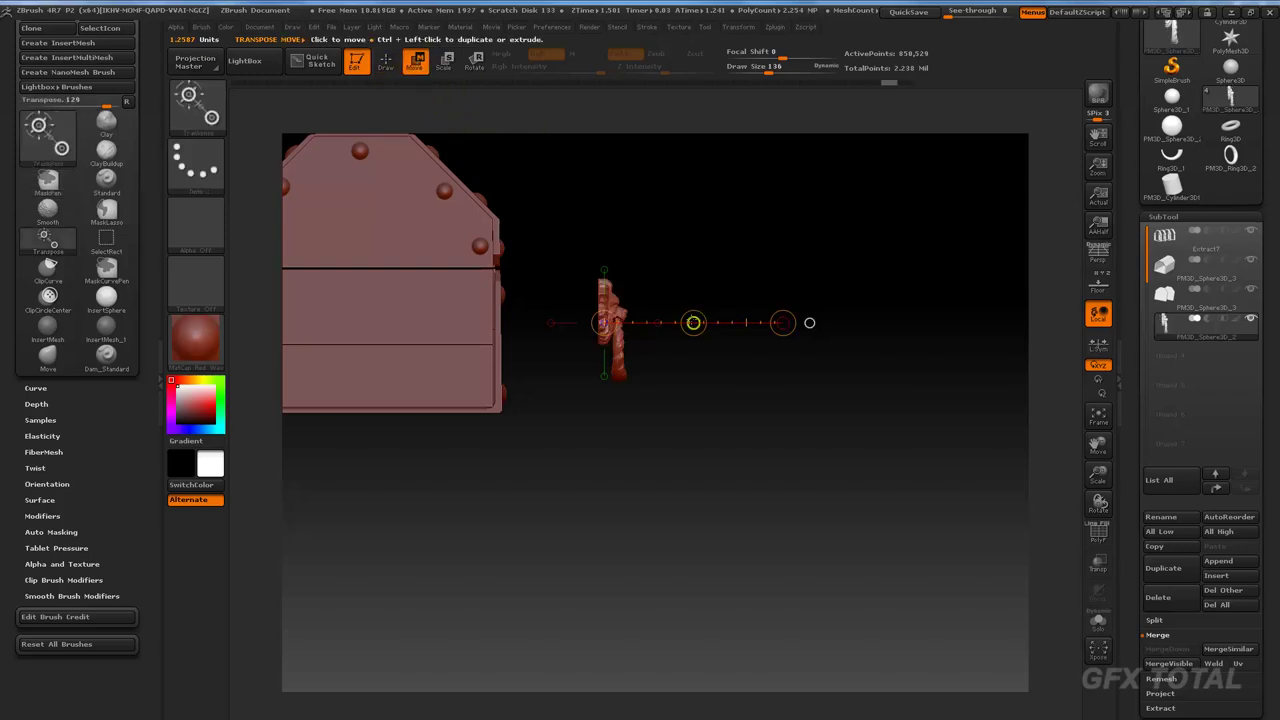
left_click_drag(693, 322, 593, 324)
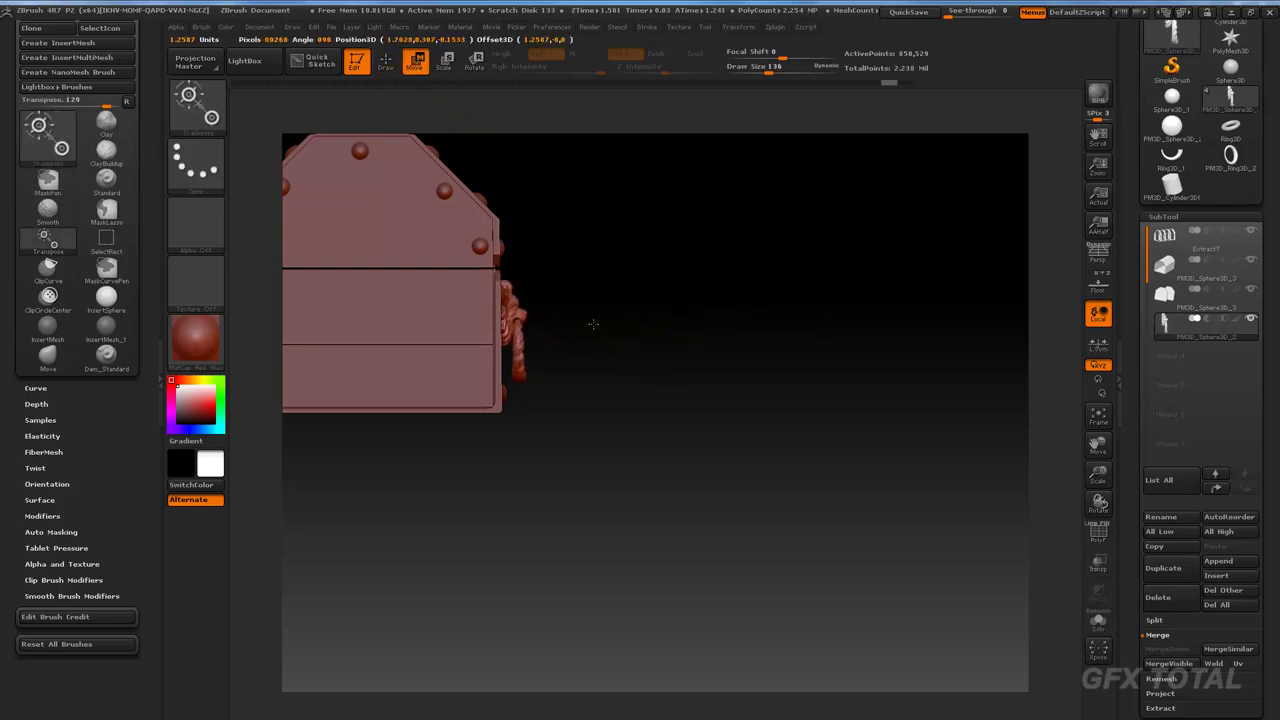
left_click_drag(666, 291, 805, 322, "alt")
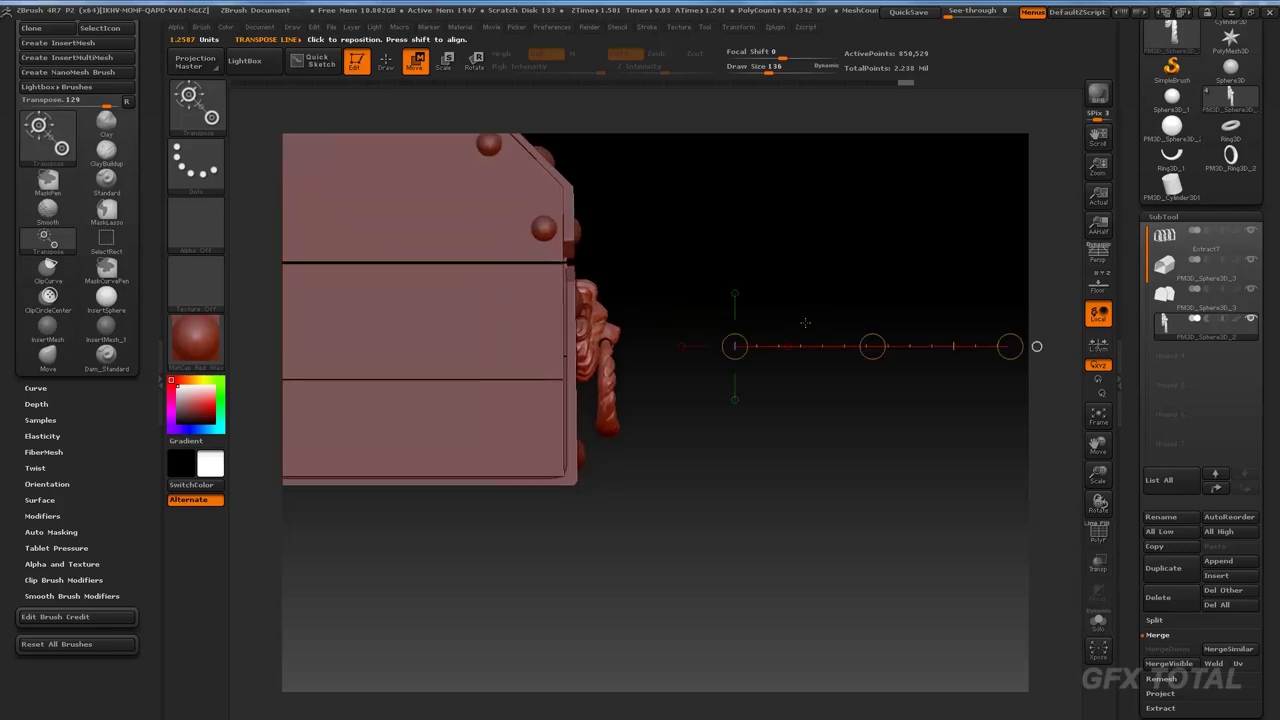
left_click_drag(871, 346, 806, 283)
Step: In front view, shift the knocker left onto the chest's left panel
key("f")
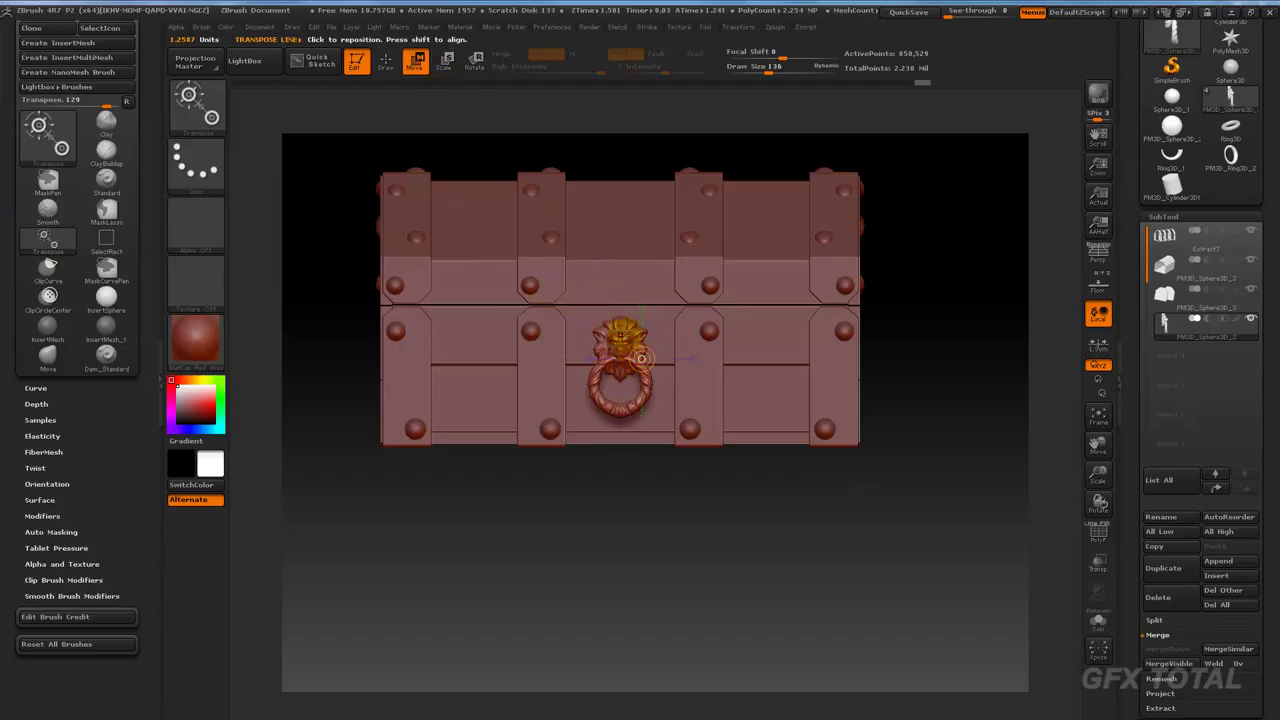
left_click_drag(621, 333, 850, 334)
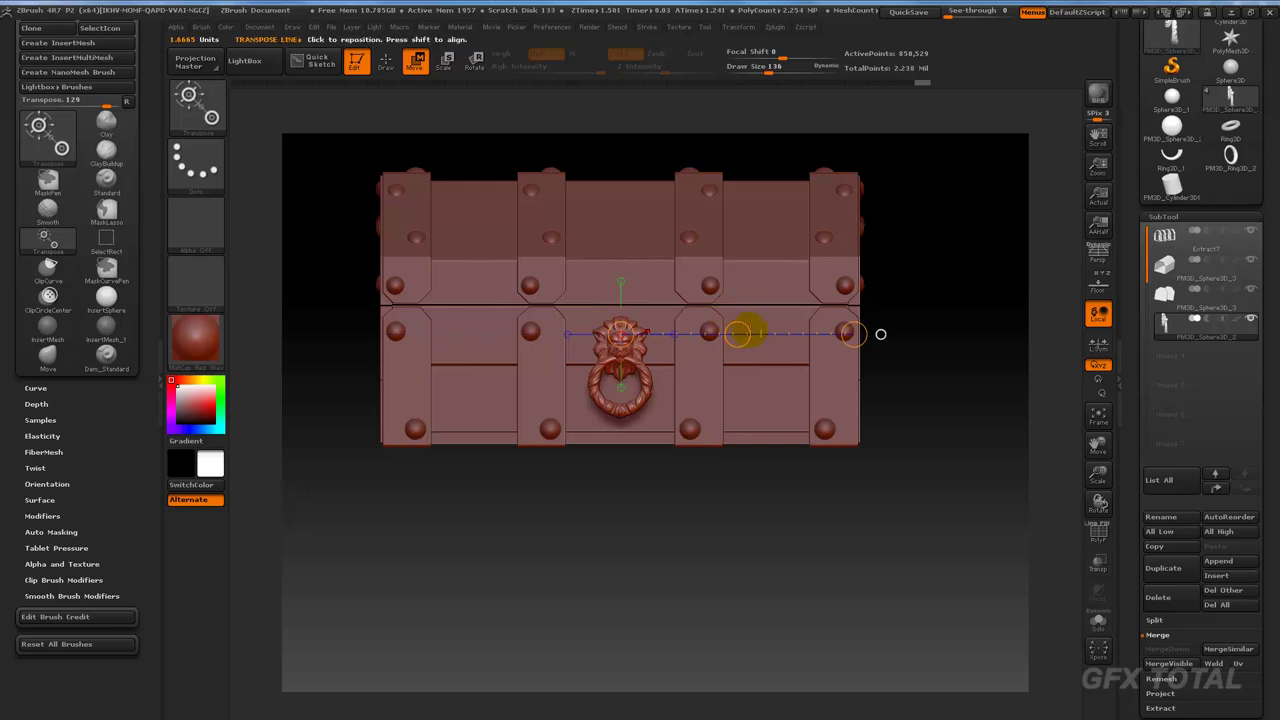
left_click_drag(737, 330, 598, 338)
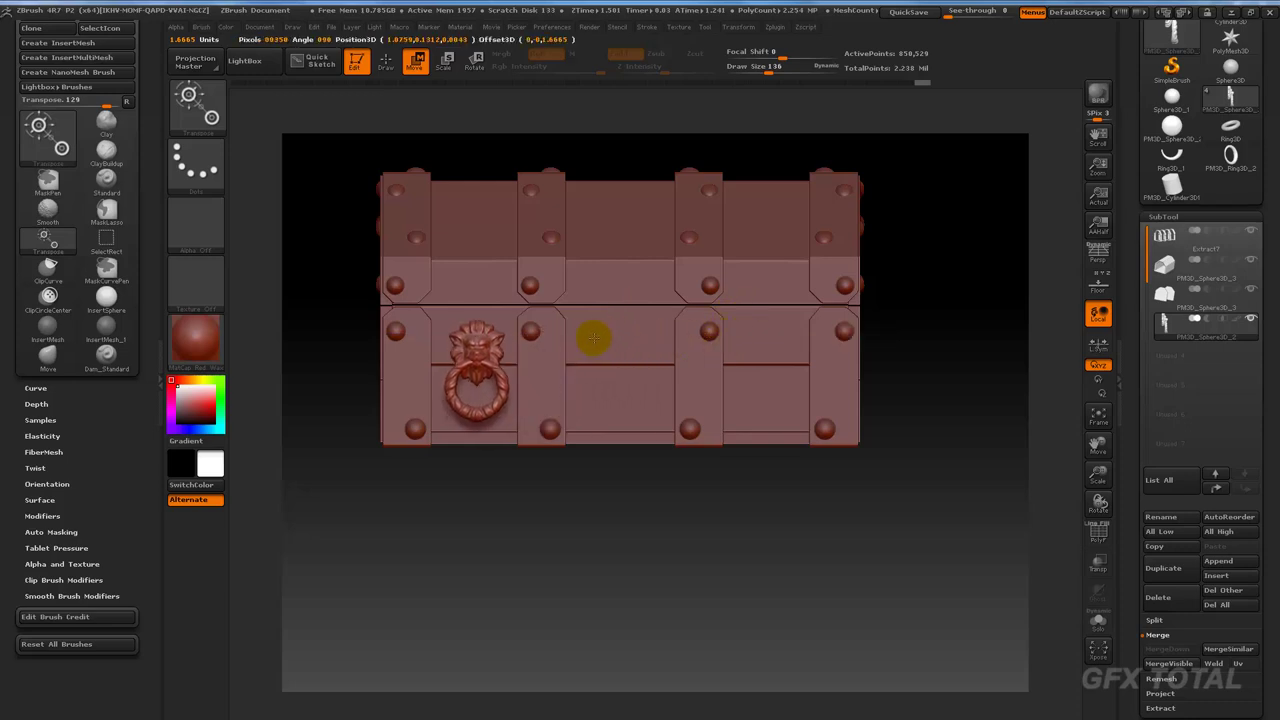
mouse_move(531, 549)
left_mouse_down("alt")
mouse_move(509, 586)
mouse_move(710, 511)
mouse_move(649, 666)
mouse_move(657, 629)
mouse_move(702, 640)
left_mouse_up("alt")
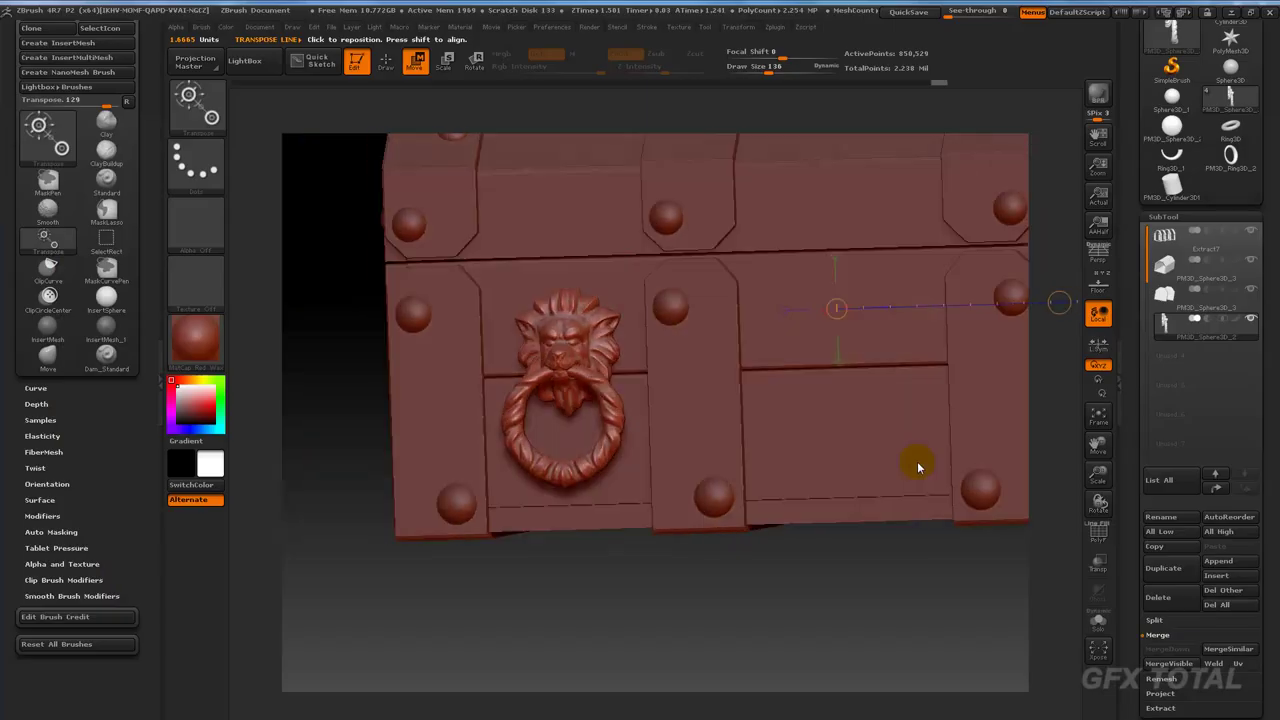
Step: Enlarge the lion-head knocker slightly with Transpose Scale
left_click(445, 62)
left_click(565, 330)
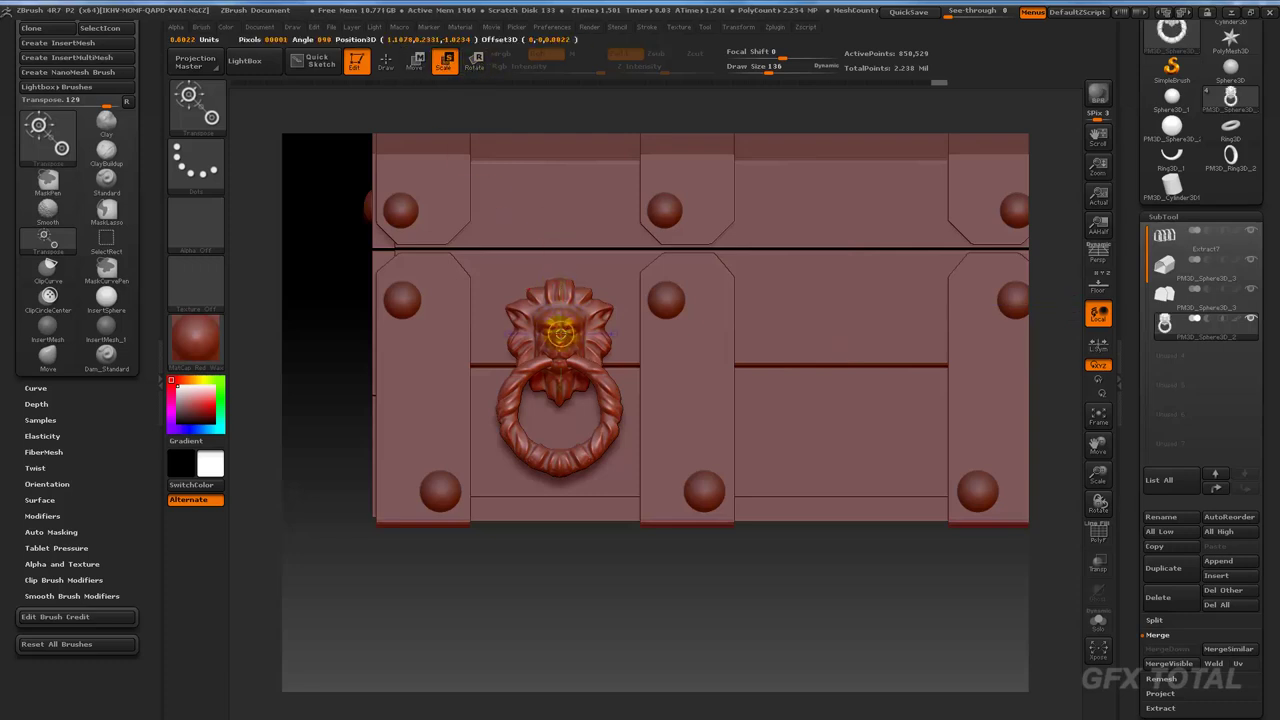
left_click_drag(682, 338, 695, 335)
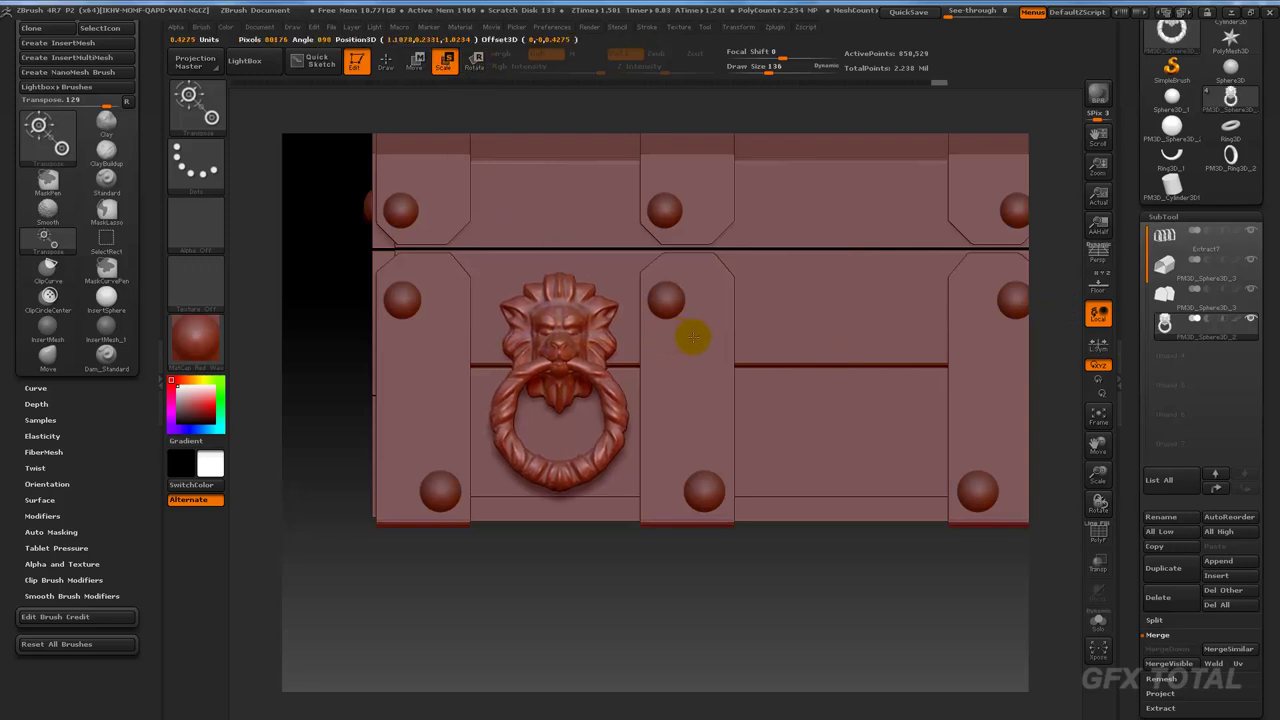
left_click_drag(609, 560, 676, 570, "shift")
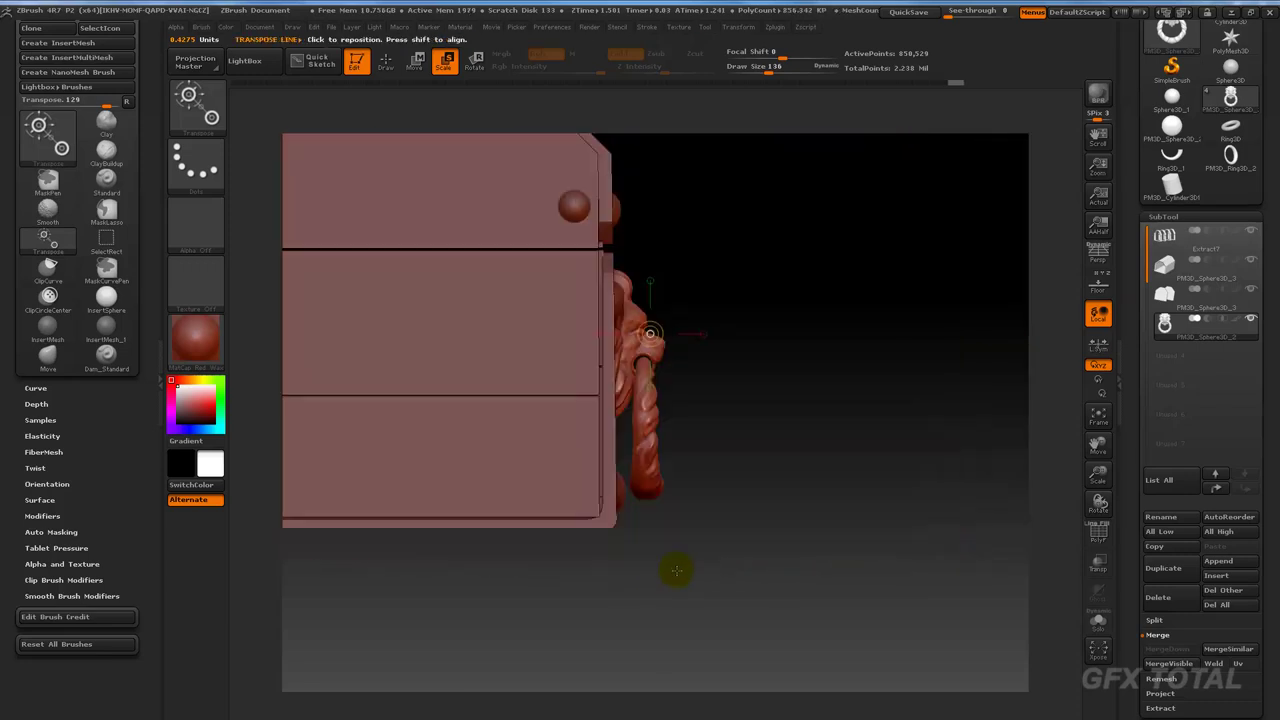
Step: Move the knocker back so it sits flush against the chest's lower left panel
left_click(416, 60)
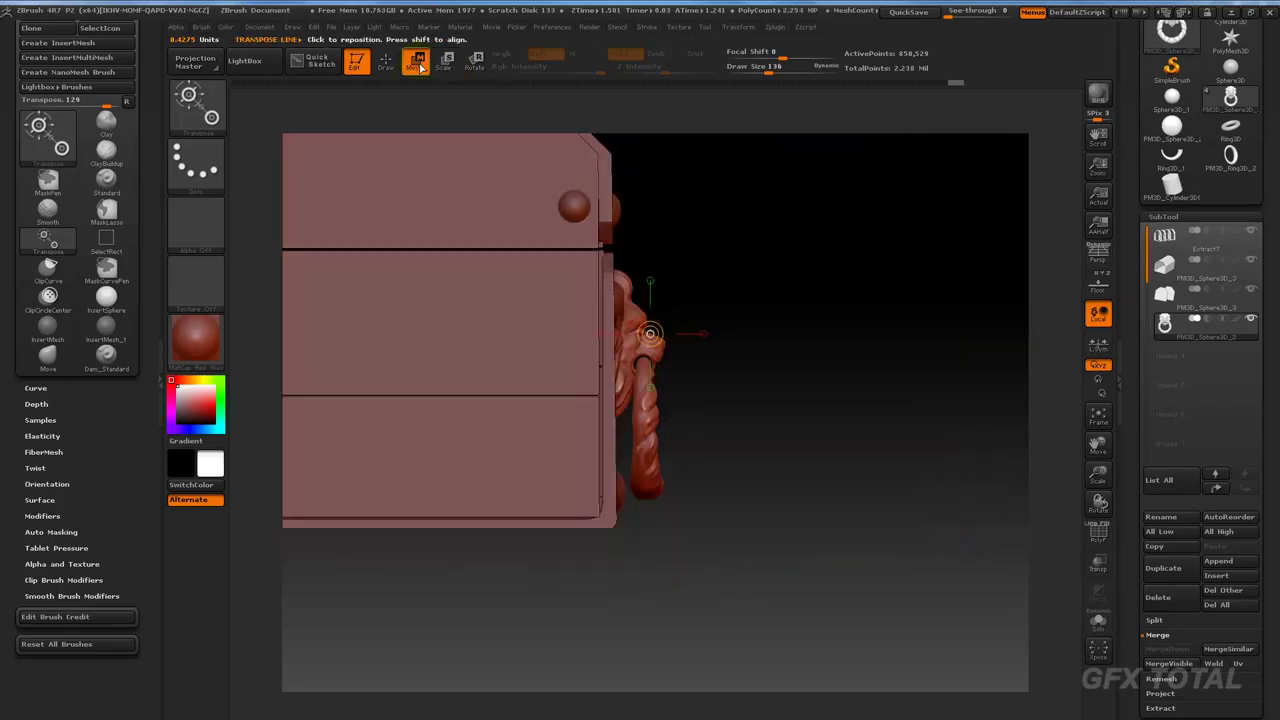
mouse_move(690, 330)
left_mouse_down()
mouse_move(748, 334)
mouse_move(724, 328)
mouse_move(726, 606)
mouse_move(777, 594)
left_mouse_up()
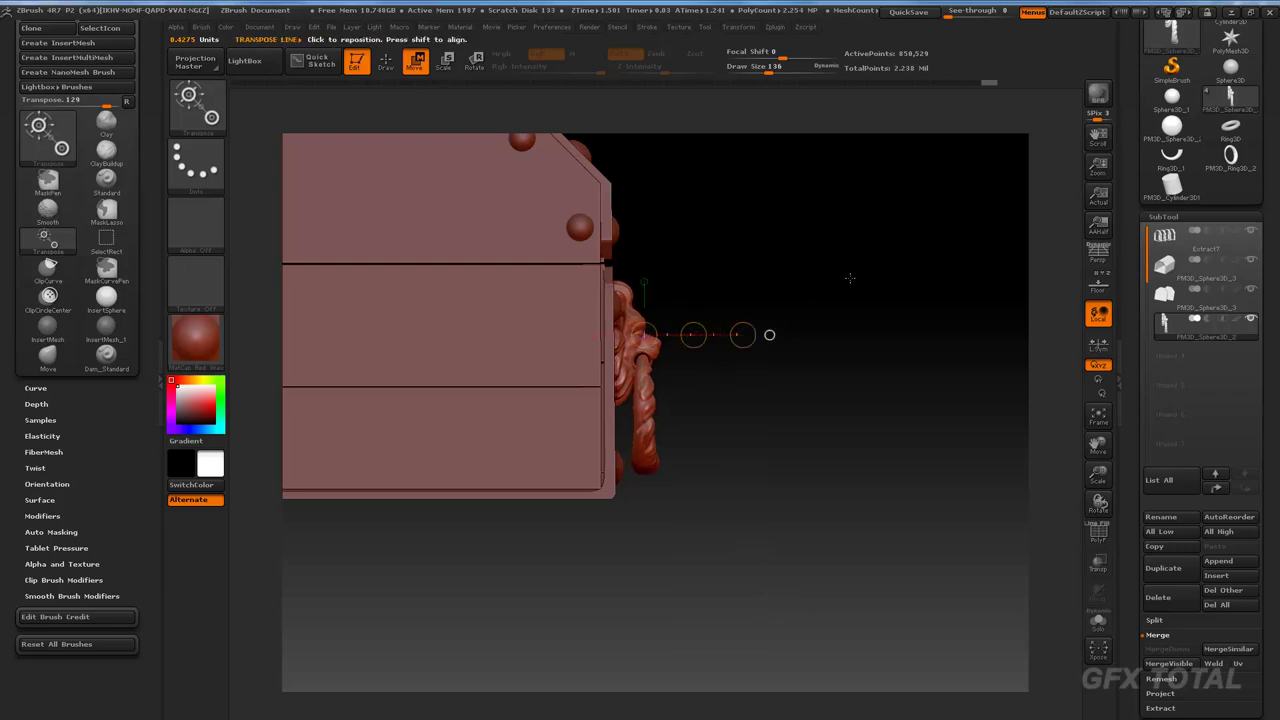
mouse_move(769, 334)
left_mouse_down("shift")
mouse_move(693, 477)
mouse_move(620, 506)
left_mouse_up("shift")
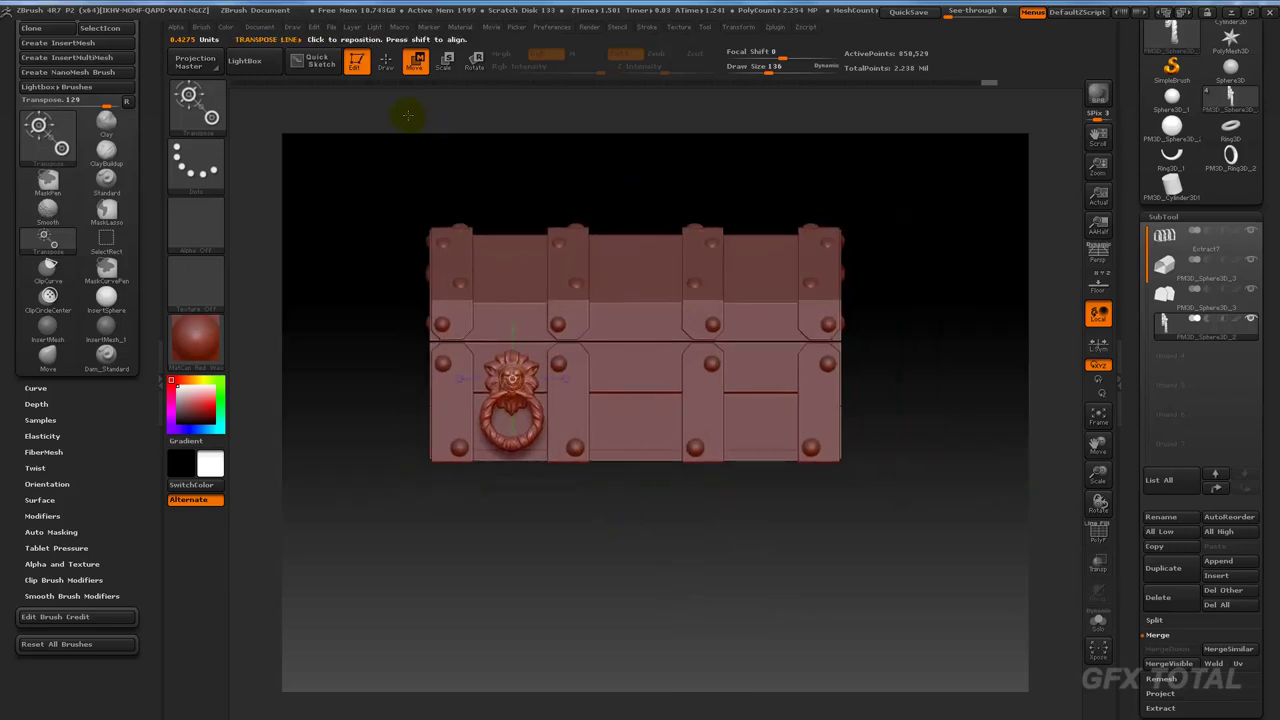
key("q")
left_click_drag(500, 120, 752, 236)
Step: Try Mirror And Weld, then use Deformation Mirror to copy the knocker to the chest's right side
scroll(1143, 380, "up", 2)
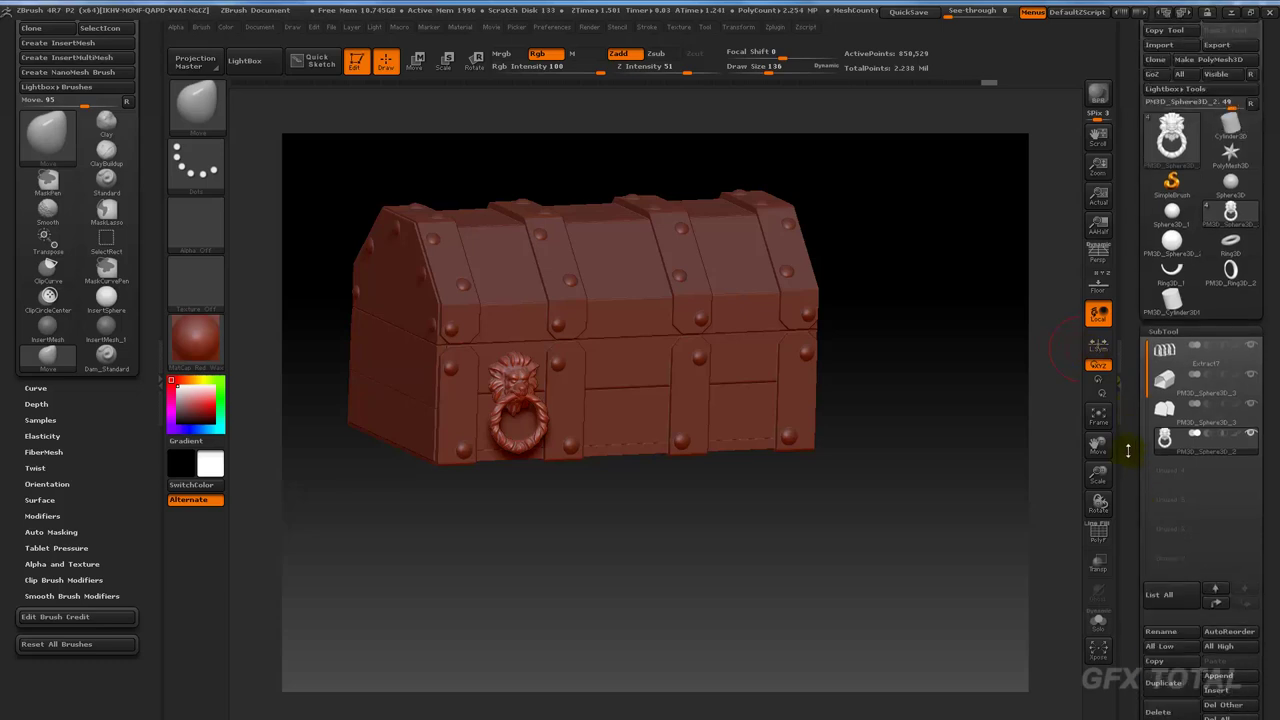
left_click(1164, 334)
left_click(1166, 346)
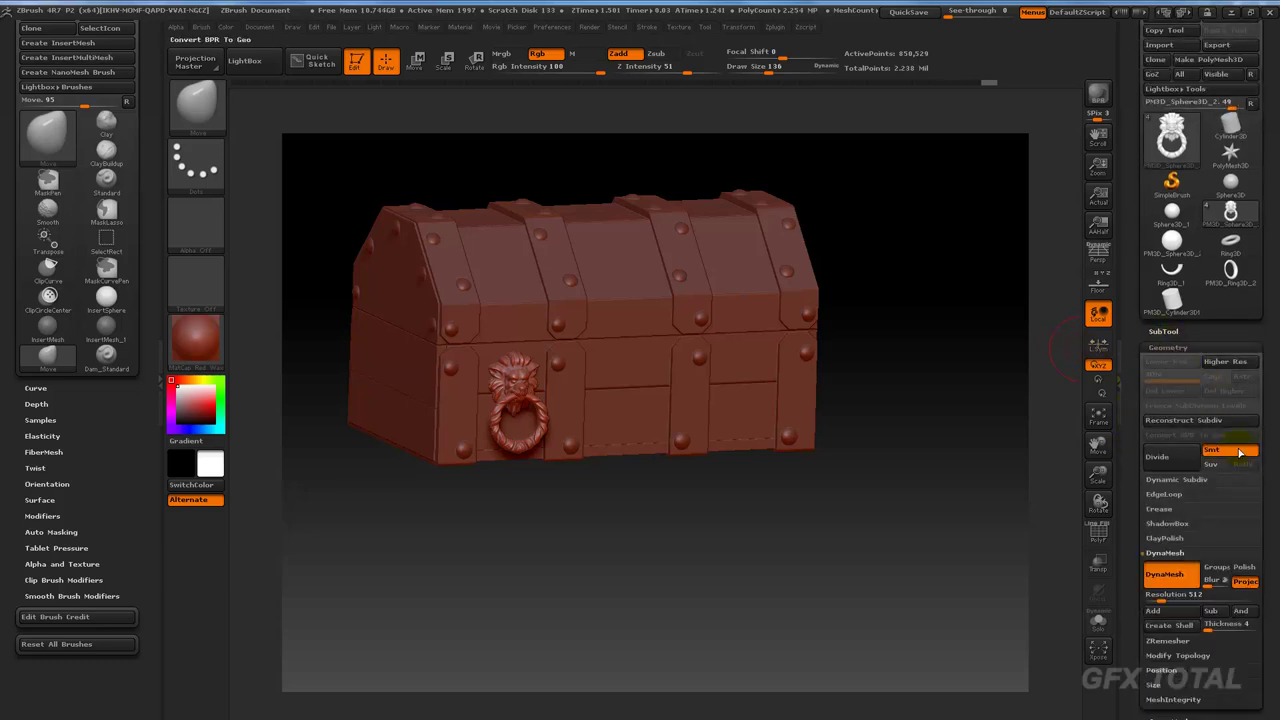
left_click(1178, 655)
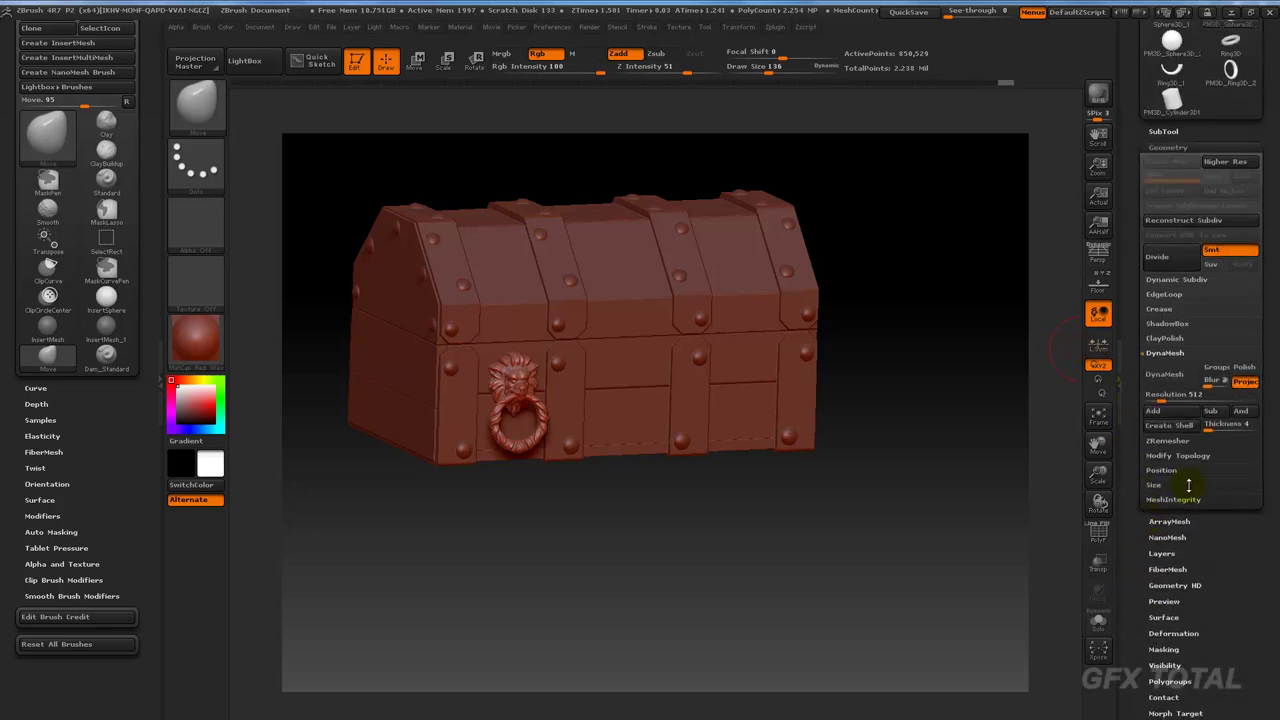
left_click(1179, 426)
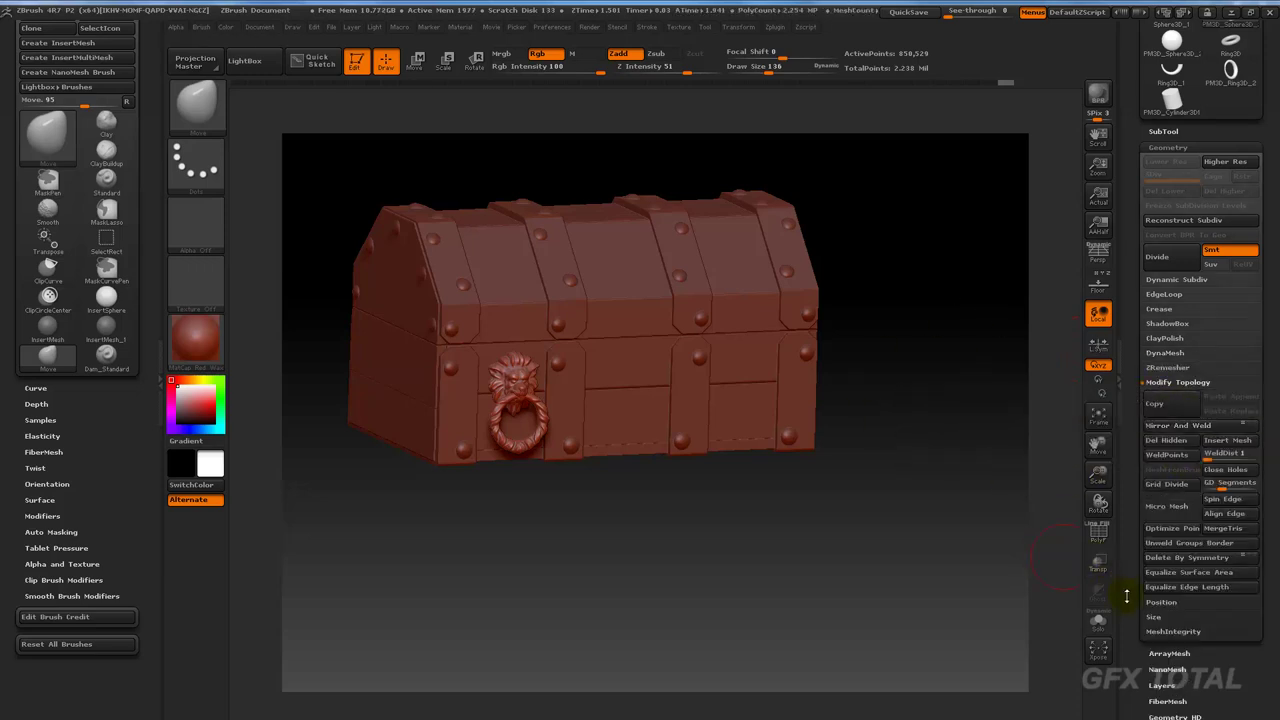
scroll(1163, 497, "down", 5)
left_click(1175, 538)
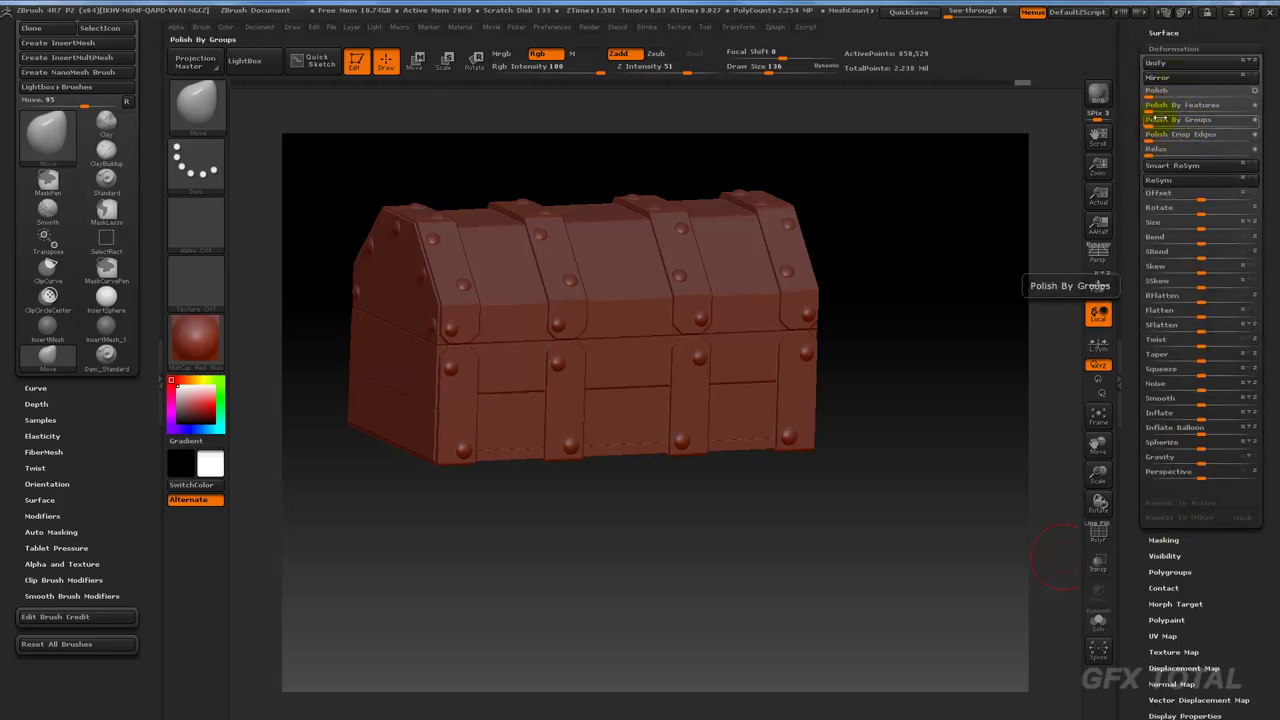
left_click(1234, 80)
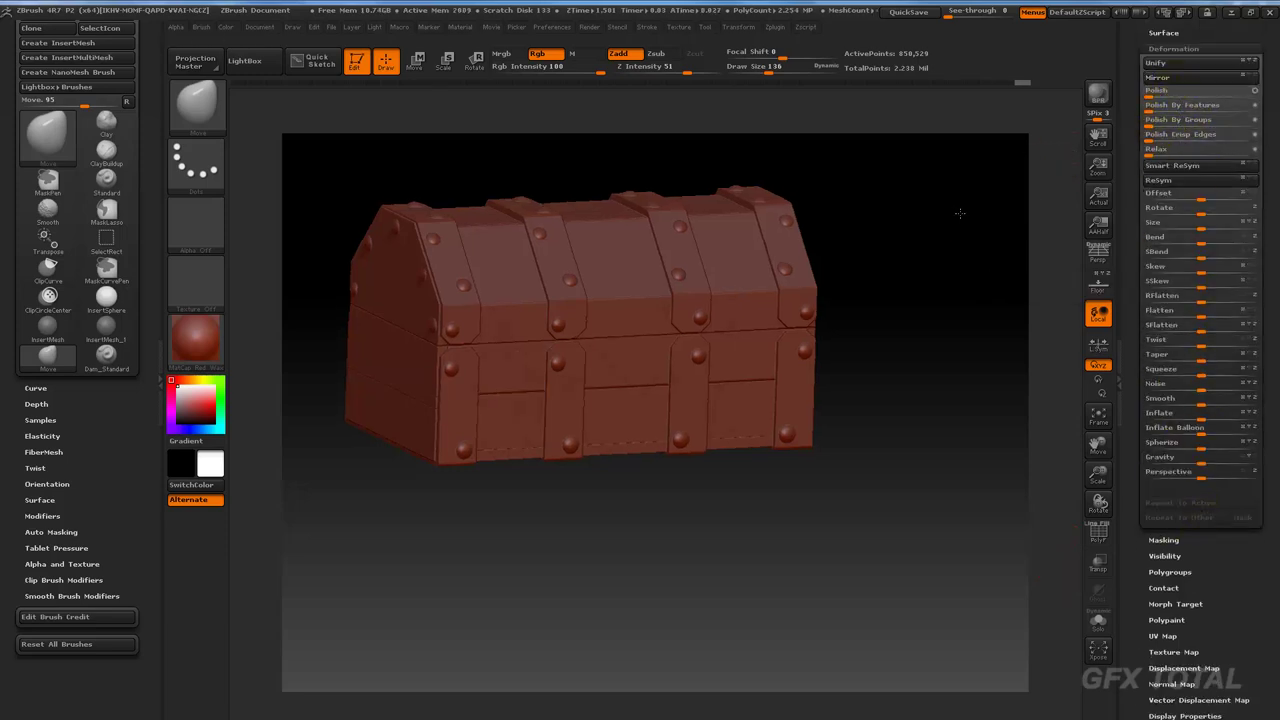
left_click(1257, 78)
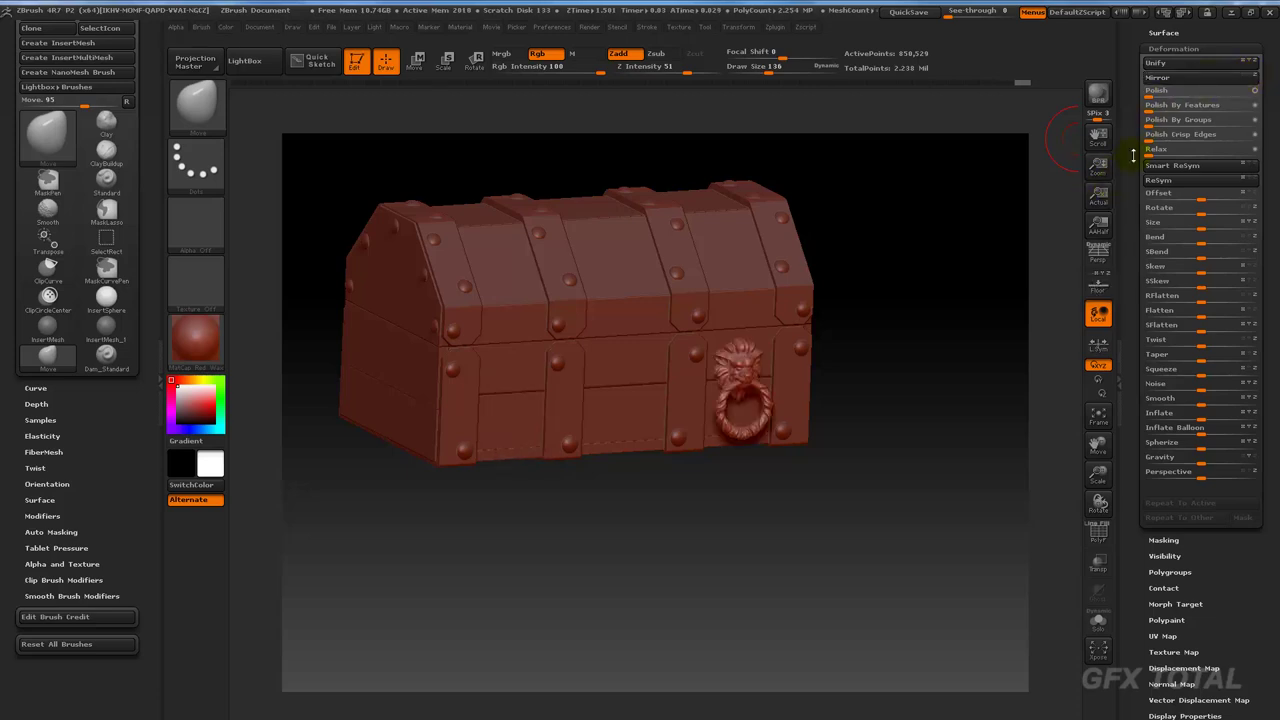
Step: Retry Mirror And Weld and Deformation Mirror so matching knockers sit on both front panels
scroll(1182, 230, "up", 5)
left_click(1175, 174)
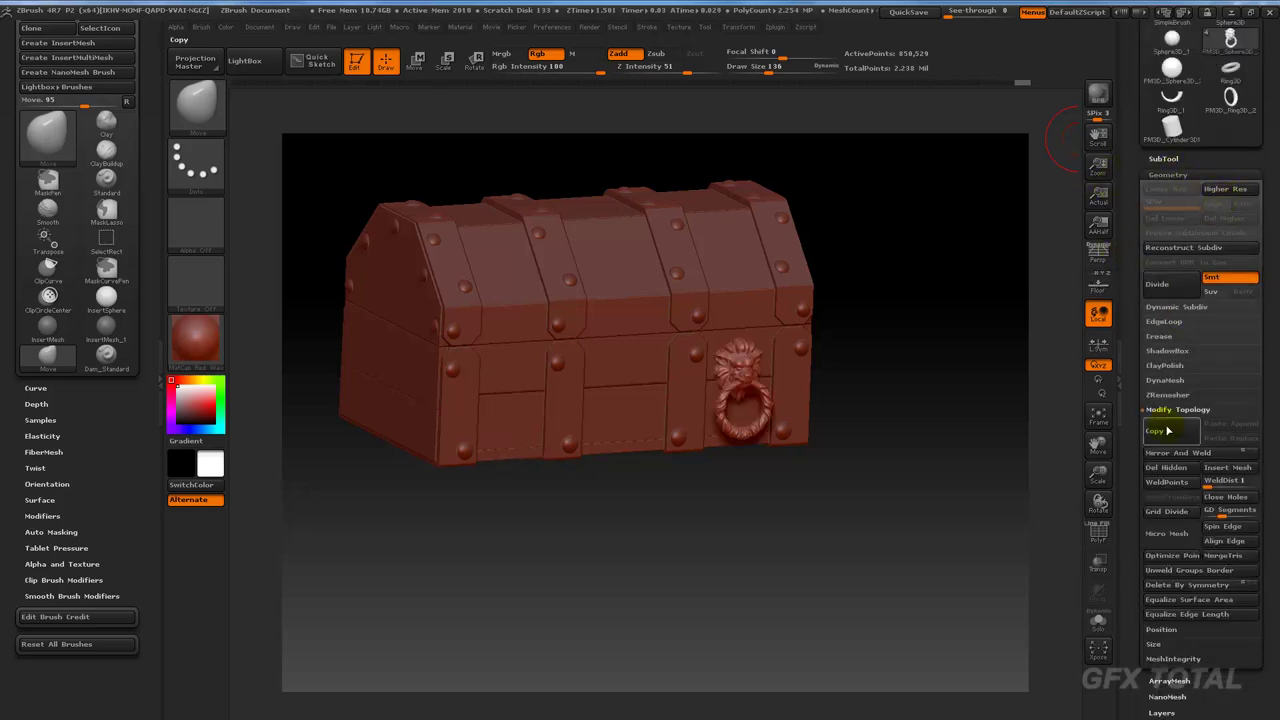
left_click(1215, 453)
scroll(1150, 430, "down", 4)
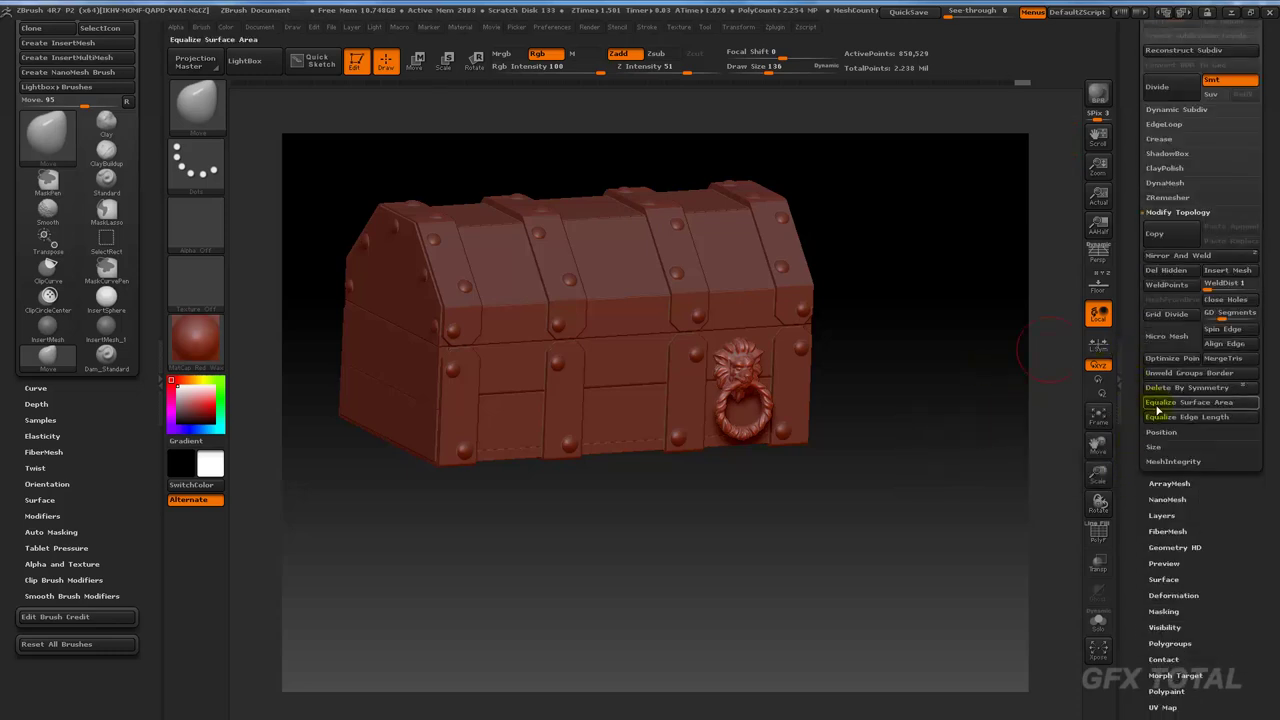
scroll(1205, 505, "down", 1)
left_click(1229, 562)
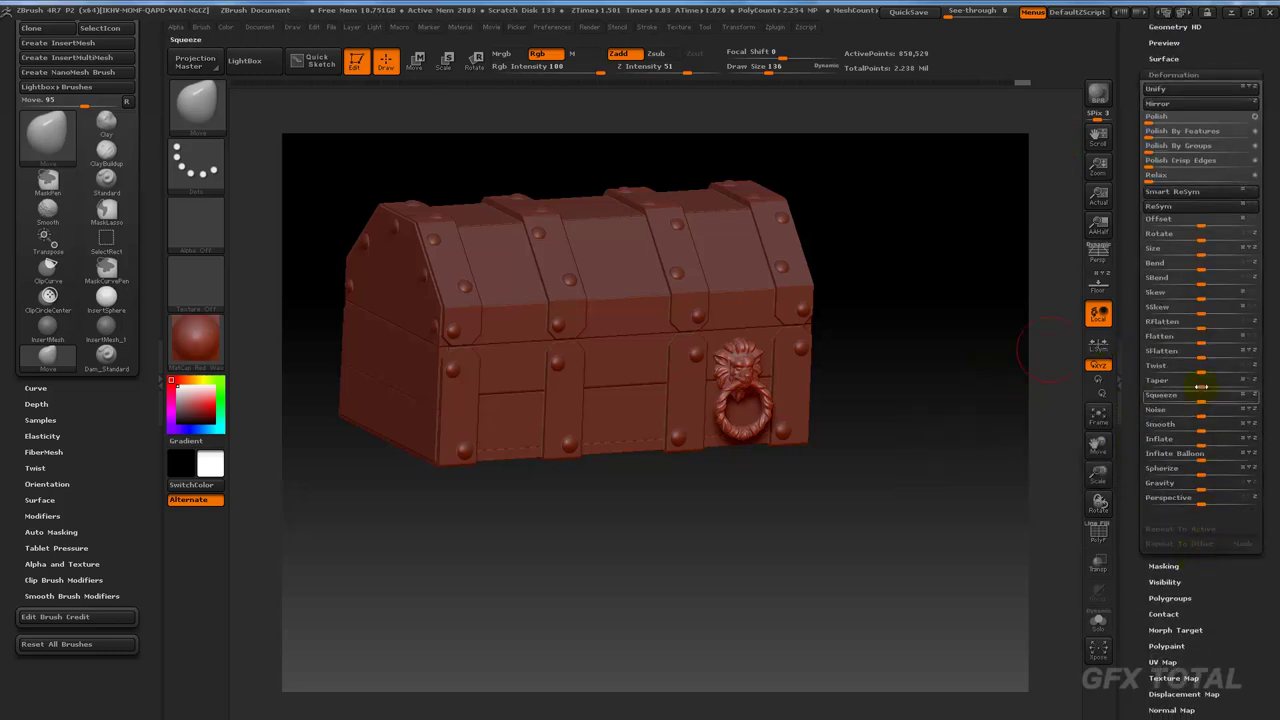
left_click(1193, 104)
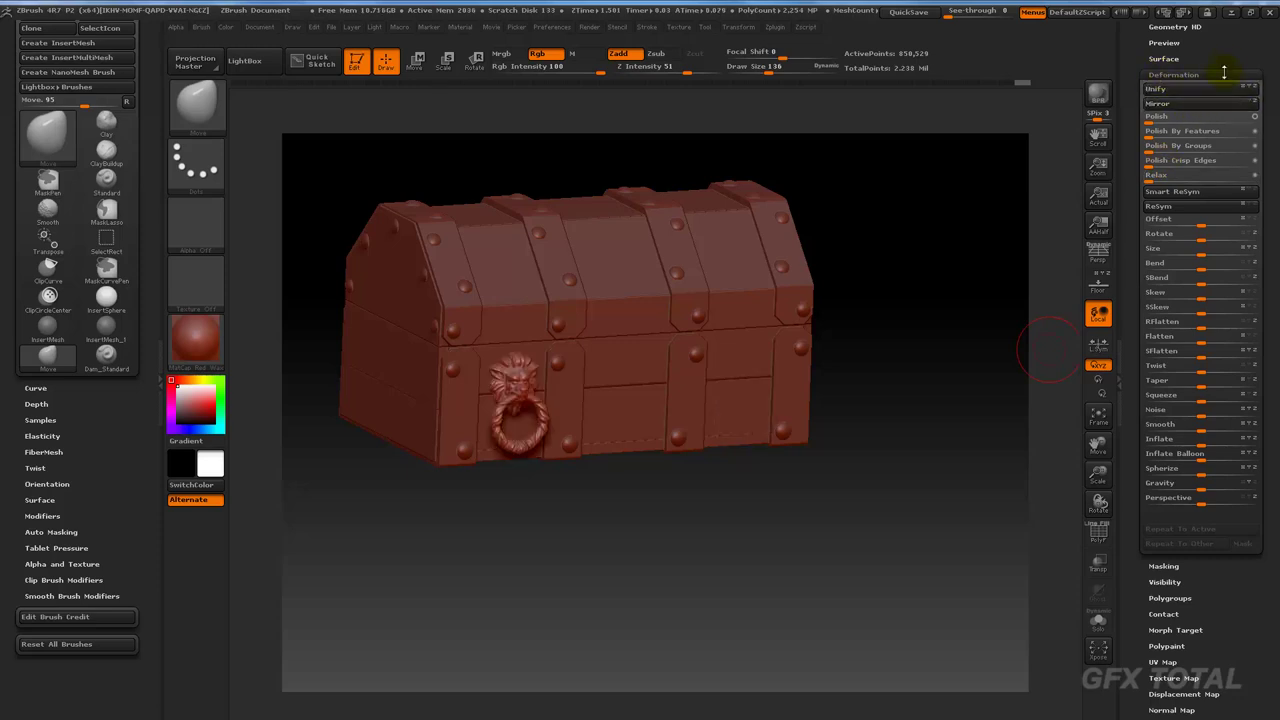
left_click_drag(1226, 58, 1204, 214)
left_click(1168, 247)
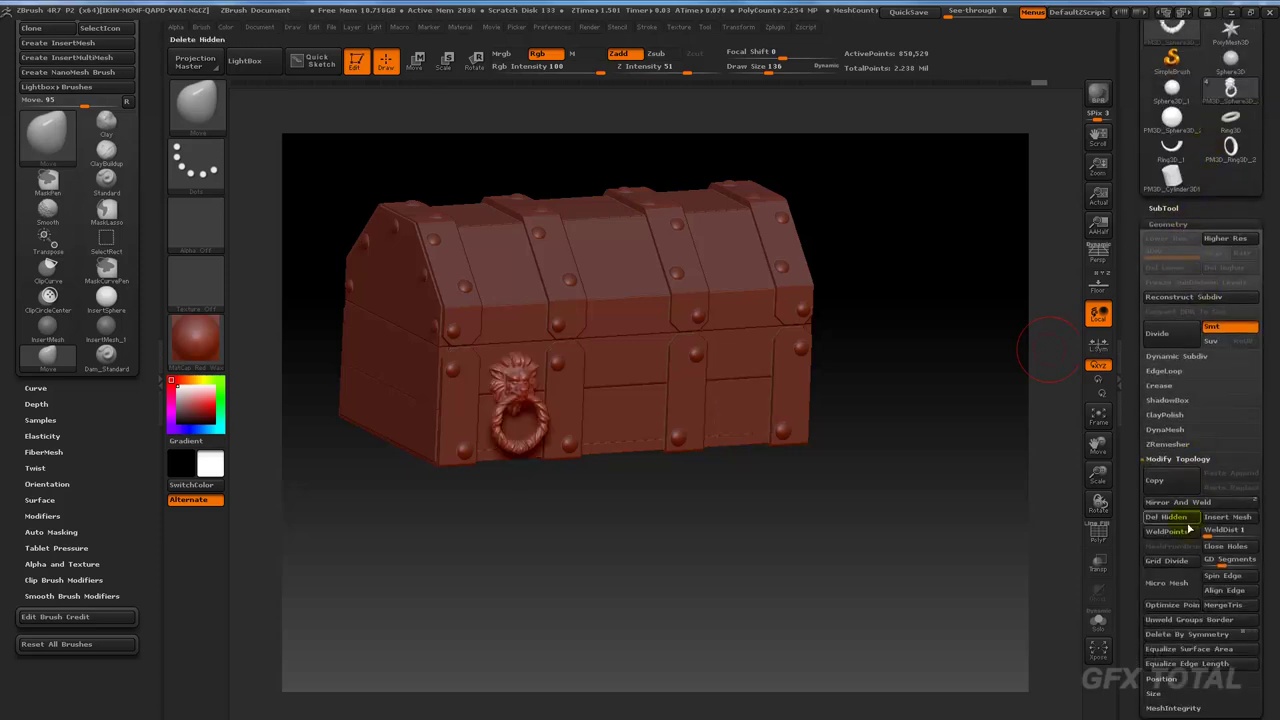
left_click_drag(971, 408, 945, 410)
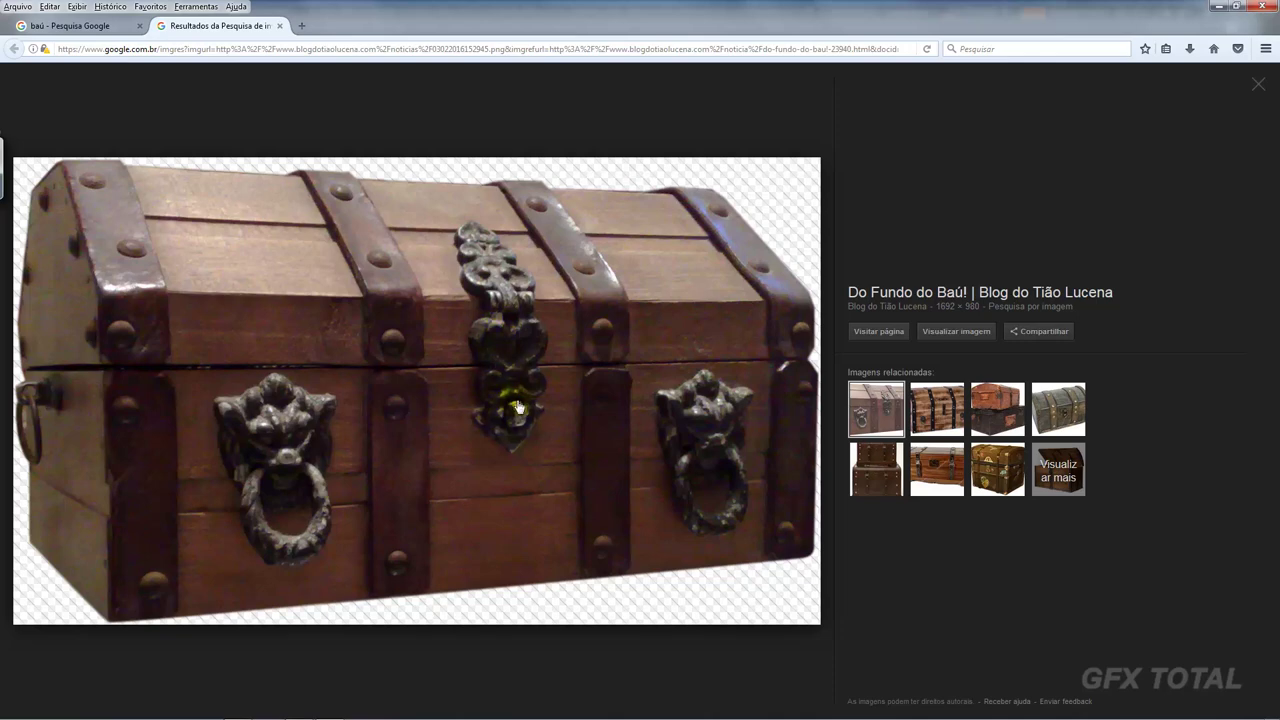
Step: Return from the reference photo to ZBrush and zoom in on the chest front
key("alt+Tab")
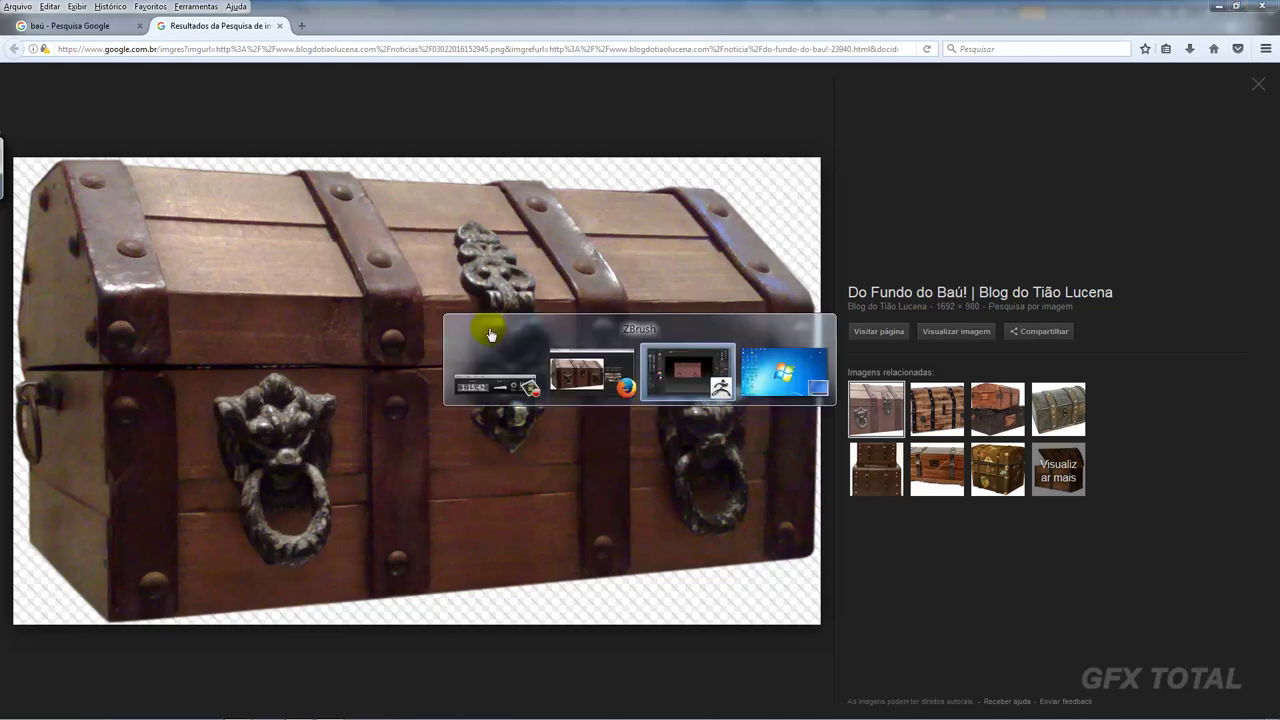
mouse_move(900, 351)
left_mouse_down("alt")
mouse_move(943, 400)
mouse_move(716, 326)
left_mouse_up("alt")
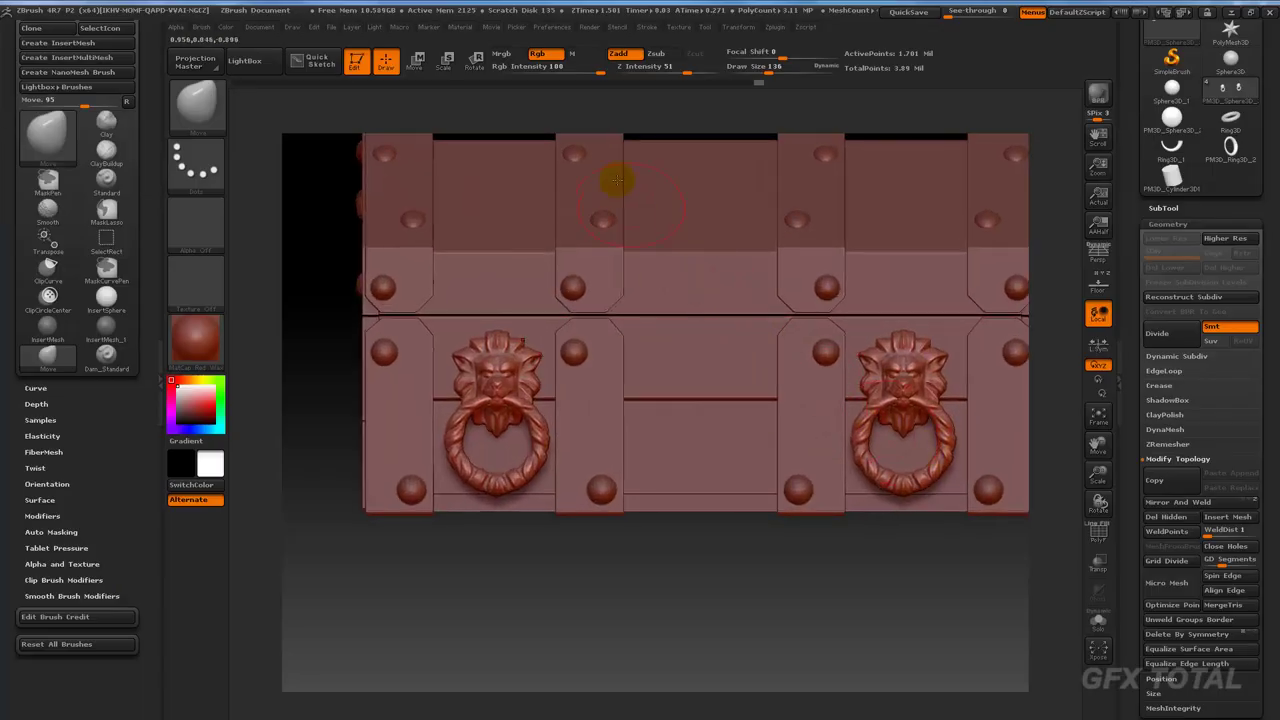
Step: Check the reference photo, select the board subtool, and test MaskPen dots at brush size 65
key("alt+Tab")
key("alt+Tab")
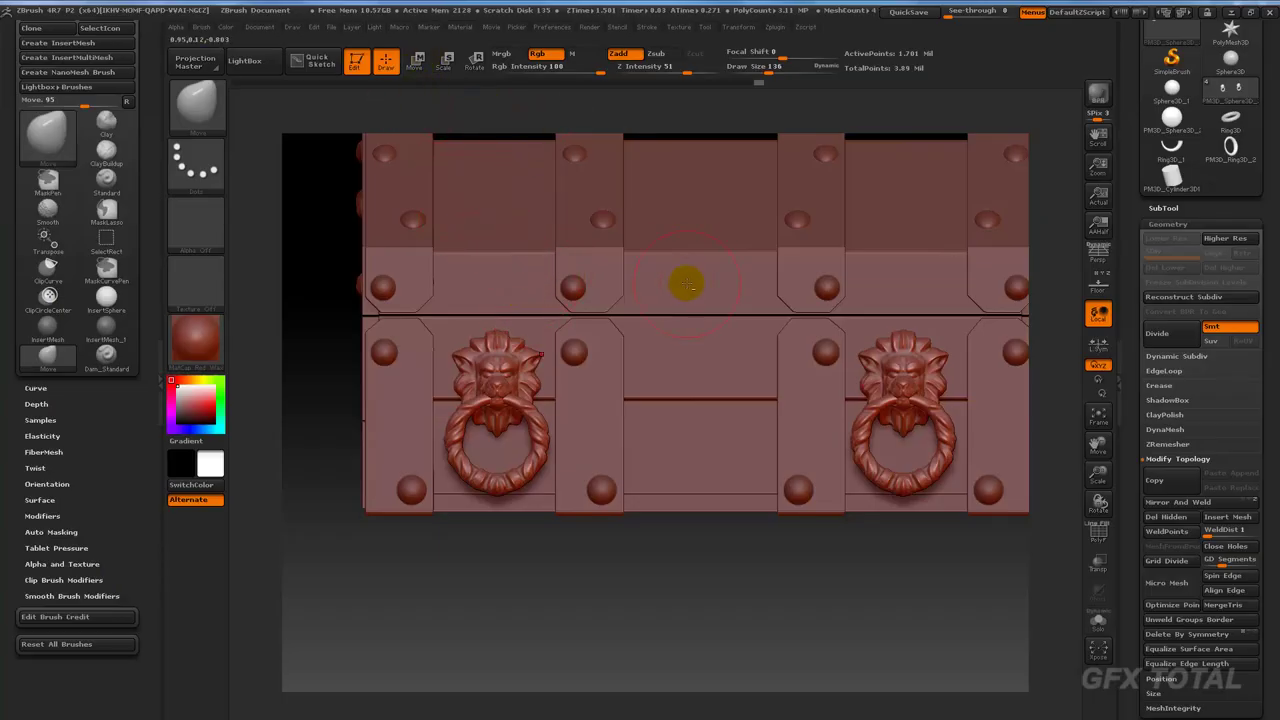
left_click(686, 284, "alt")
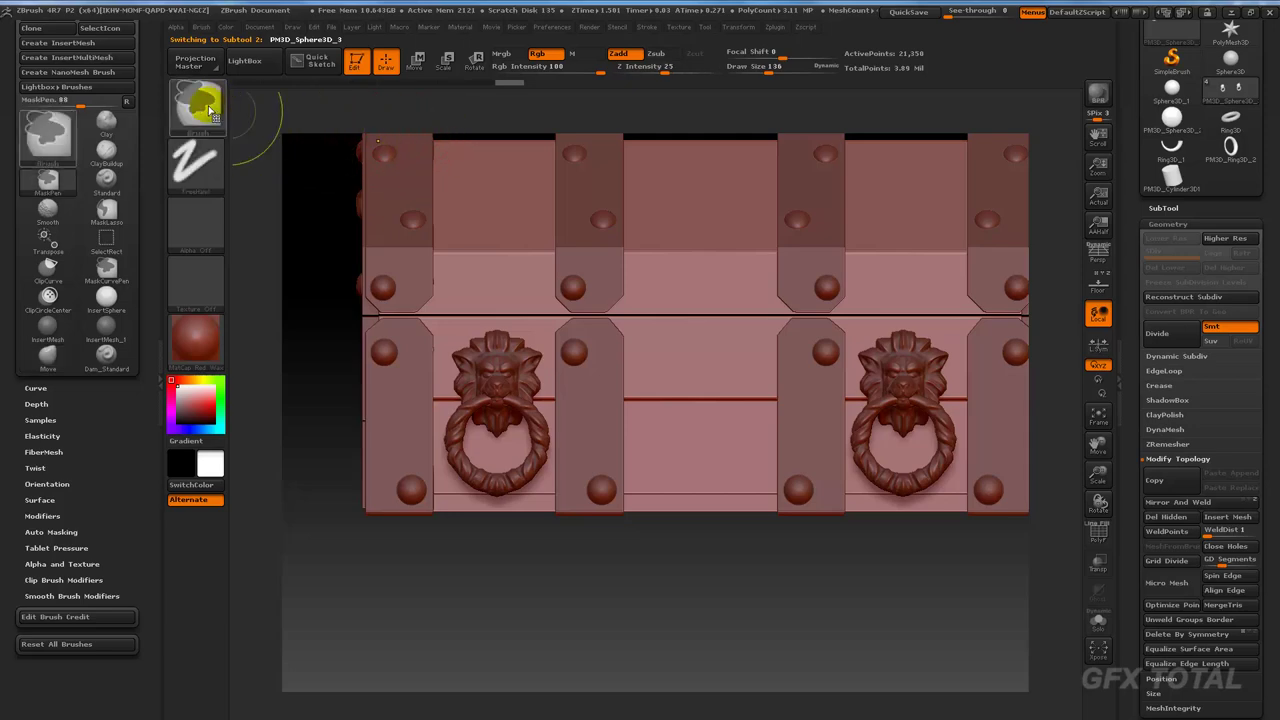
key("space")
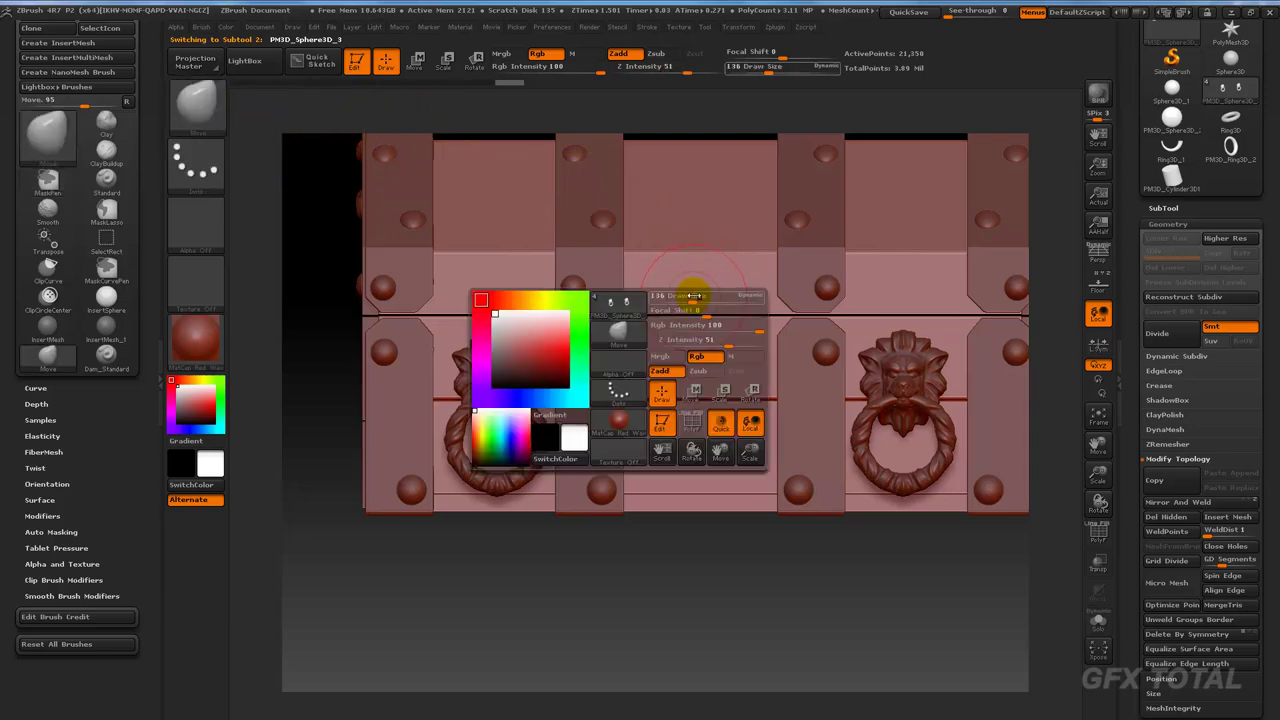
key("ctrl+space")
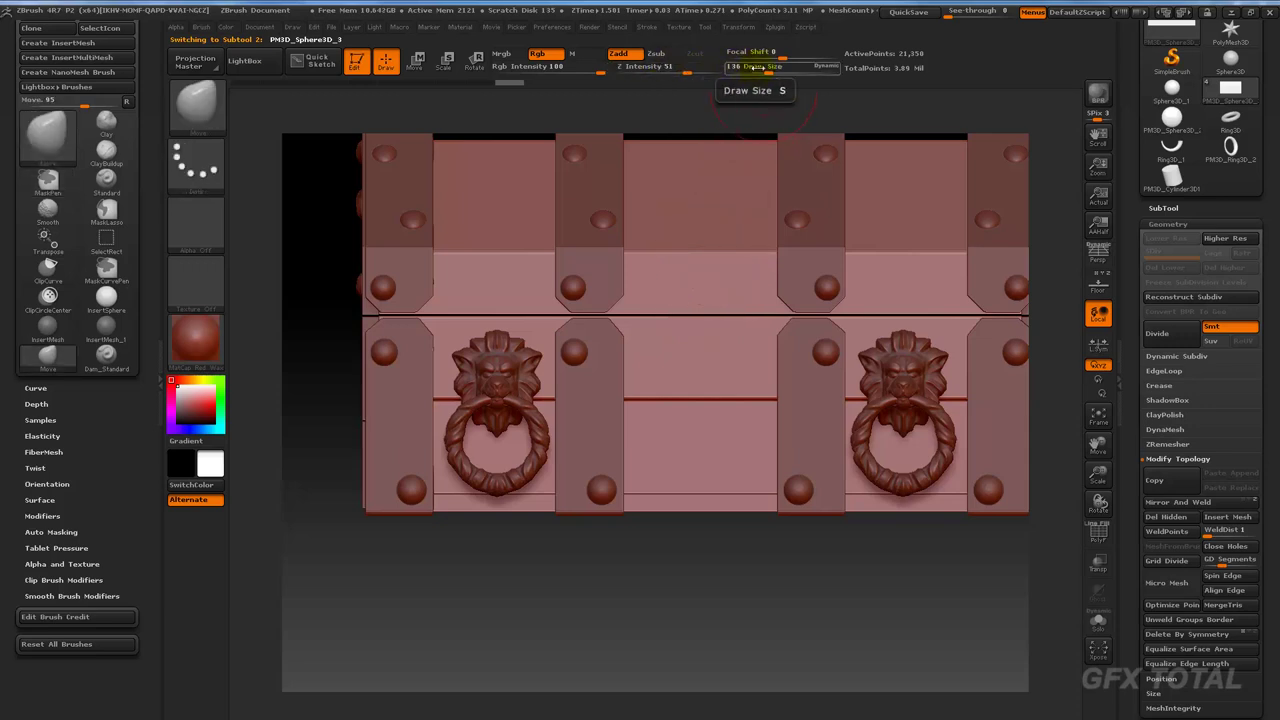
left_click_drag(768, 67, 745, 67)
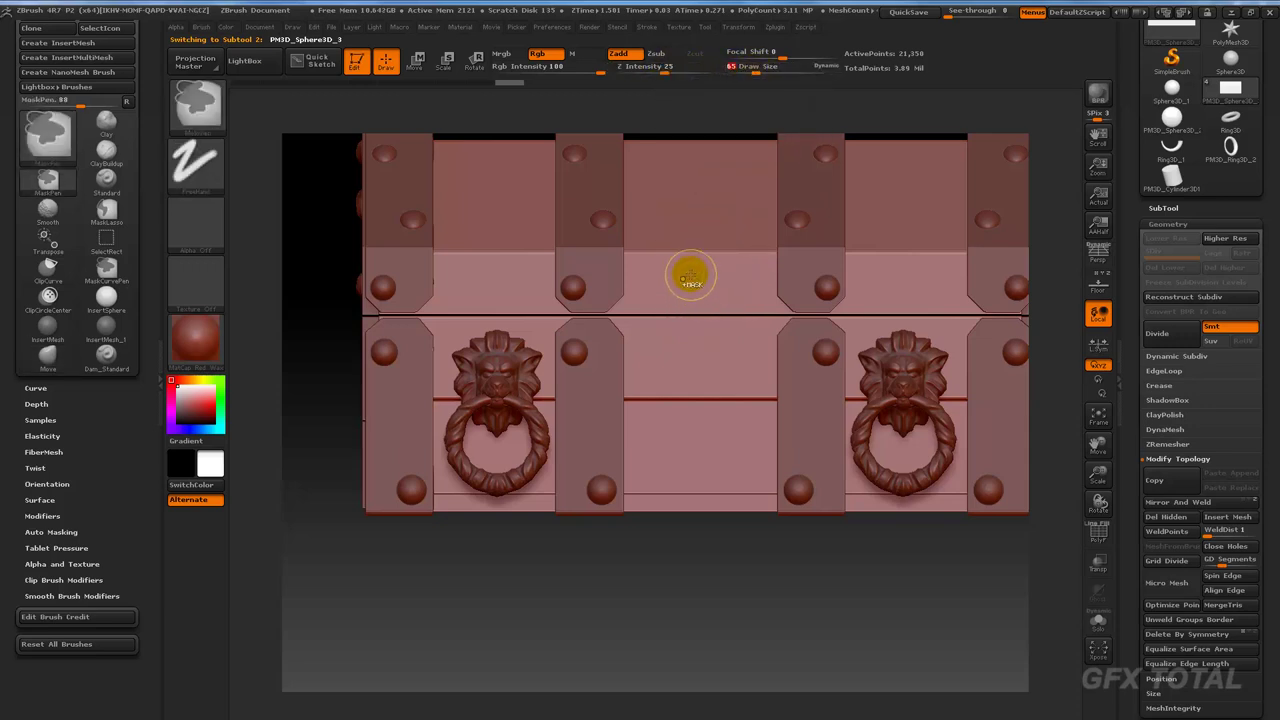
key("ctrl")
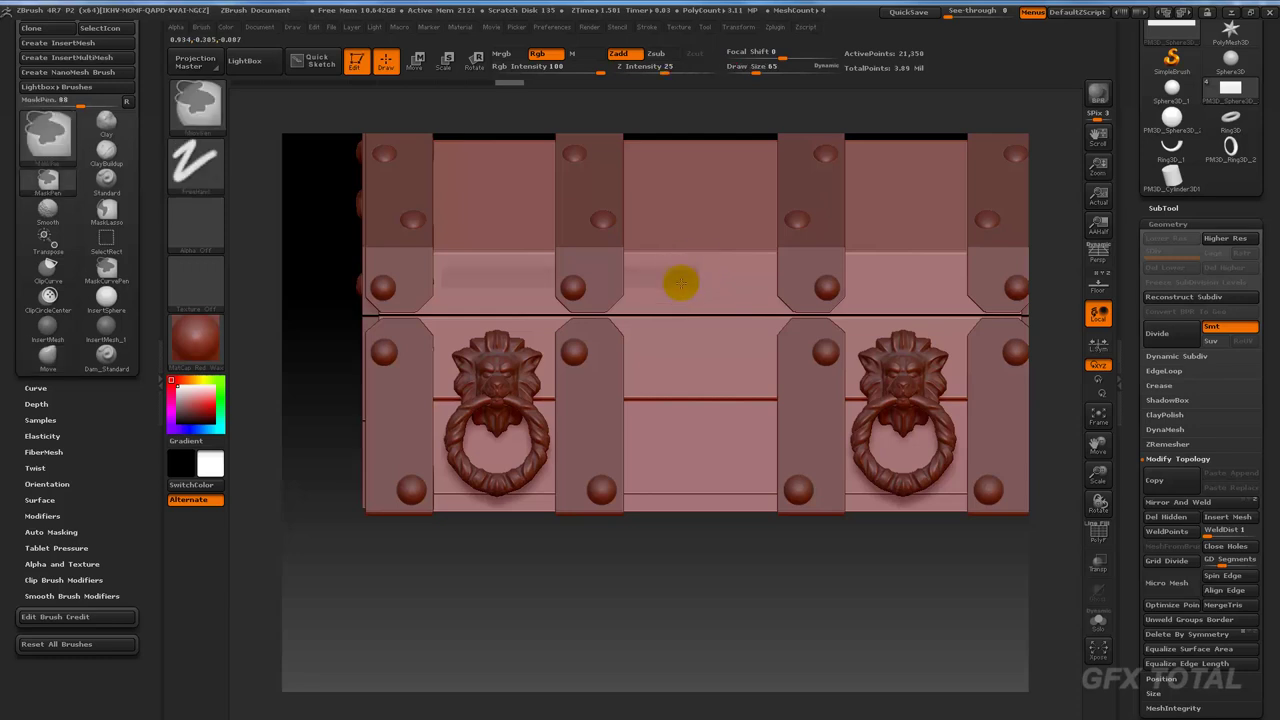
left_click(680, 277, "ctrl")
left_click(697, 262, "ctrl")
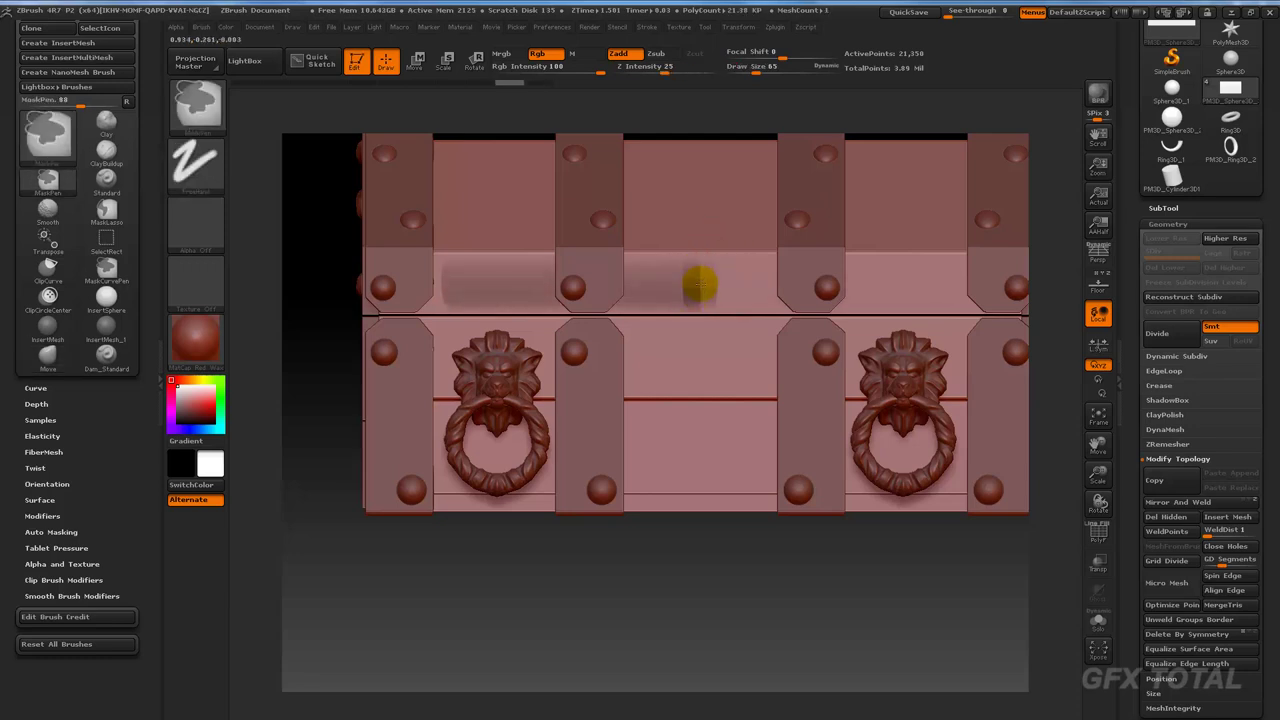
left_click(697, 270, "ctrl")
Step: Turn on PolyF polygroup and wireframe display and view the chest from front and side
mouse_move(696, 530)
left_mouse_down()
mouse_move(704, 585)
mouse_move(696, 570)
left_mouse_up()
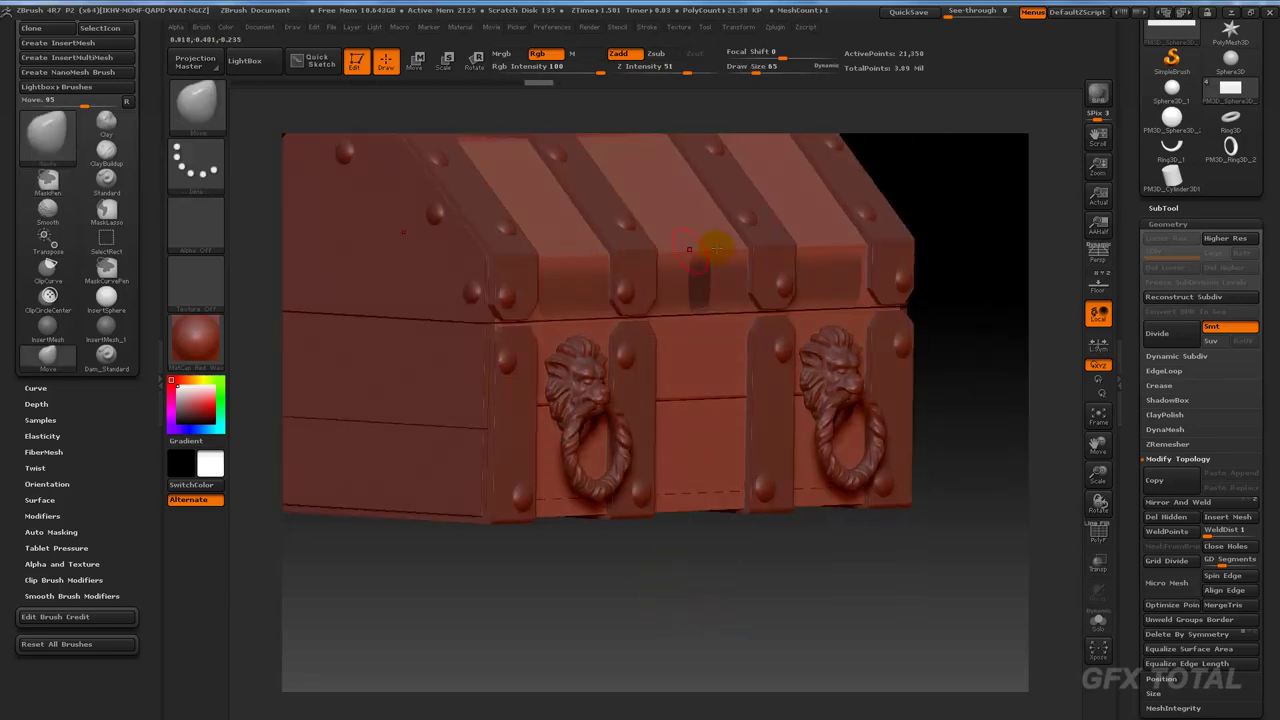
left_click(1097, 535)
left_click_drag(1037, 380, 986, 500)
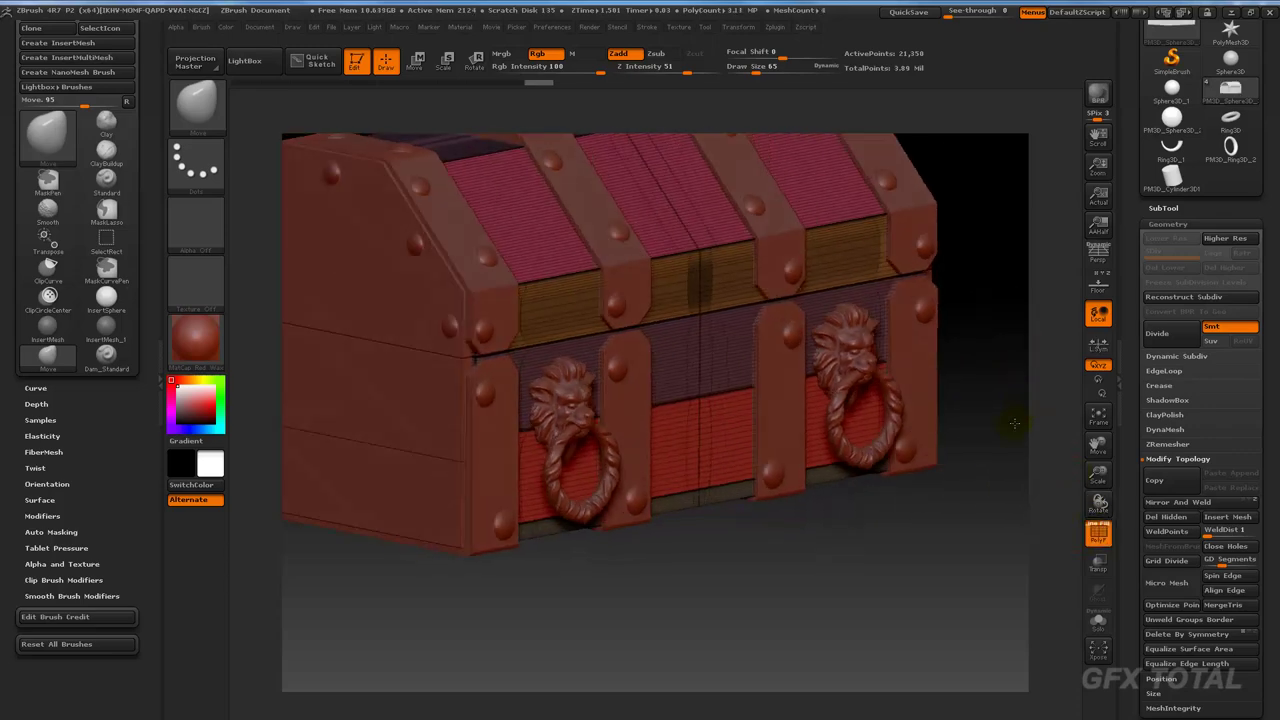
left_click_drag(989, 432, 951, 503, "shift")
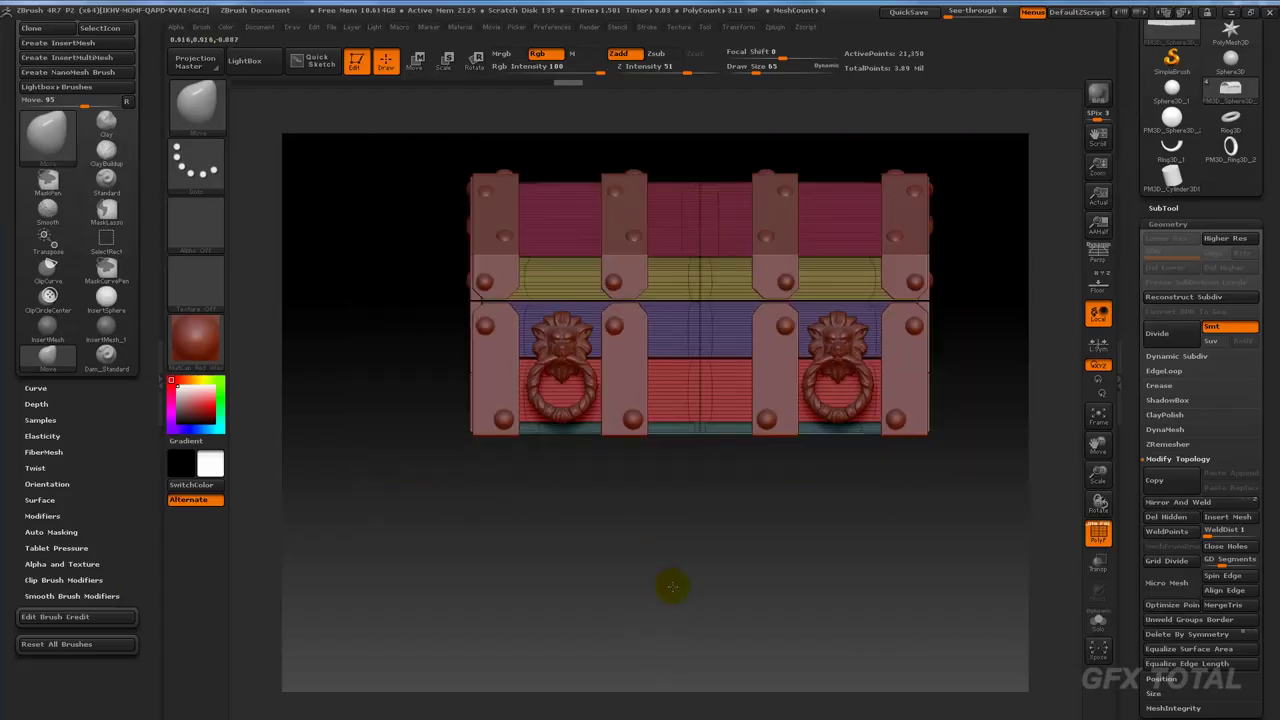
mouse_move(651, 606)
left_mouse_down("shift")
mouse_move(762, 537)
mouse_move(862, 500)
left_mouse_up("shift")
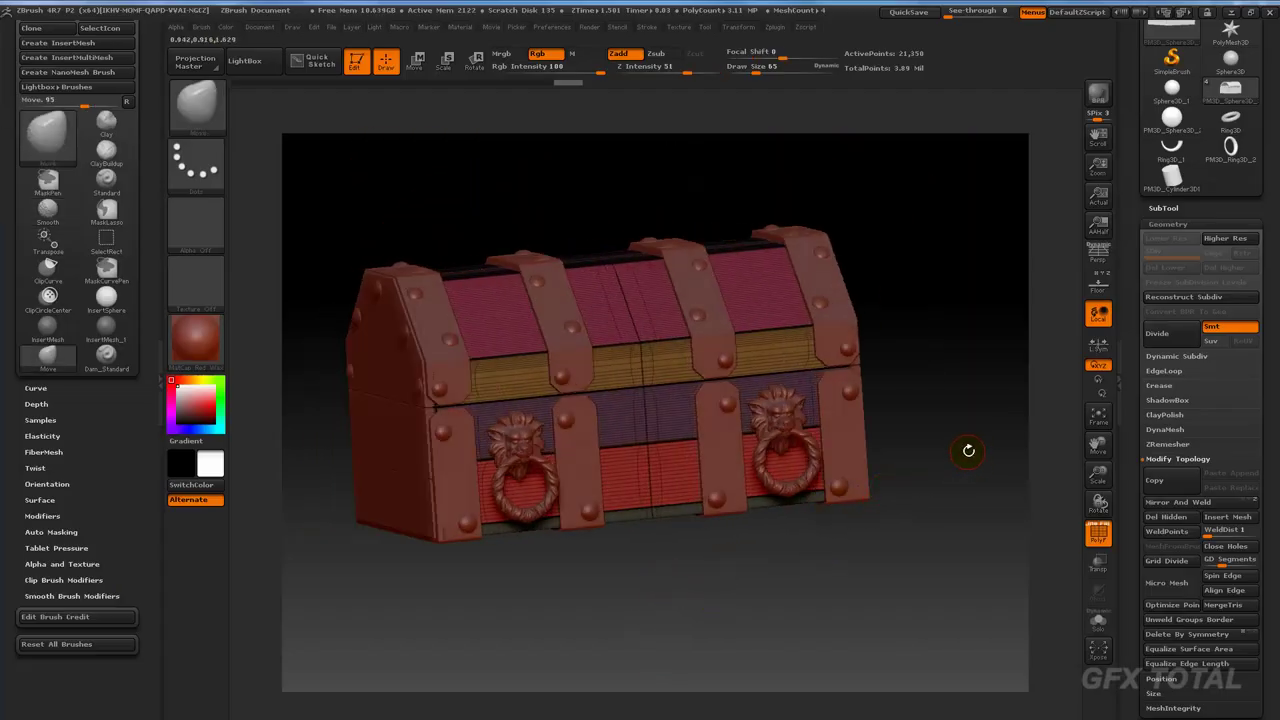
Step: Duplicate the side panel subtool
left_click(1164, 208)
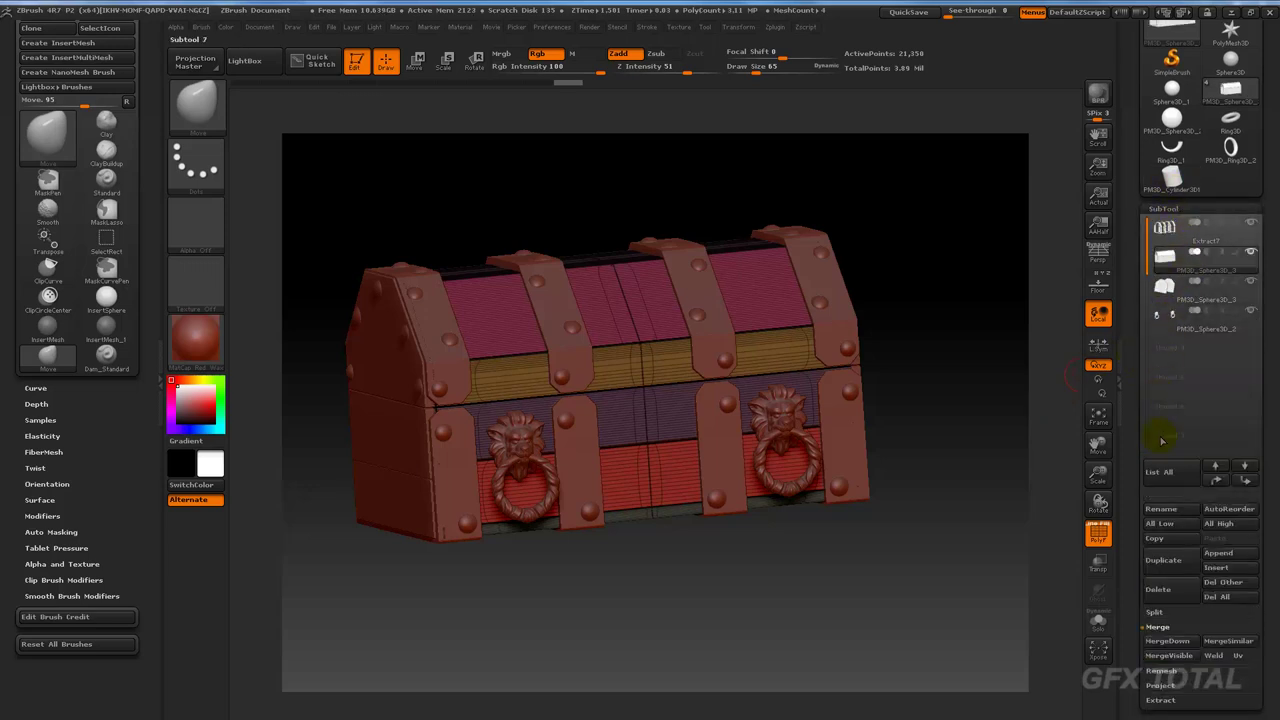
left_click(1163, 560)
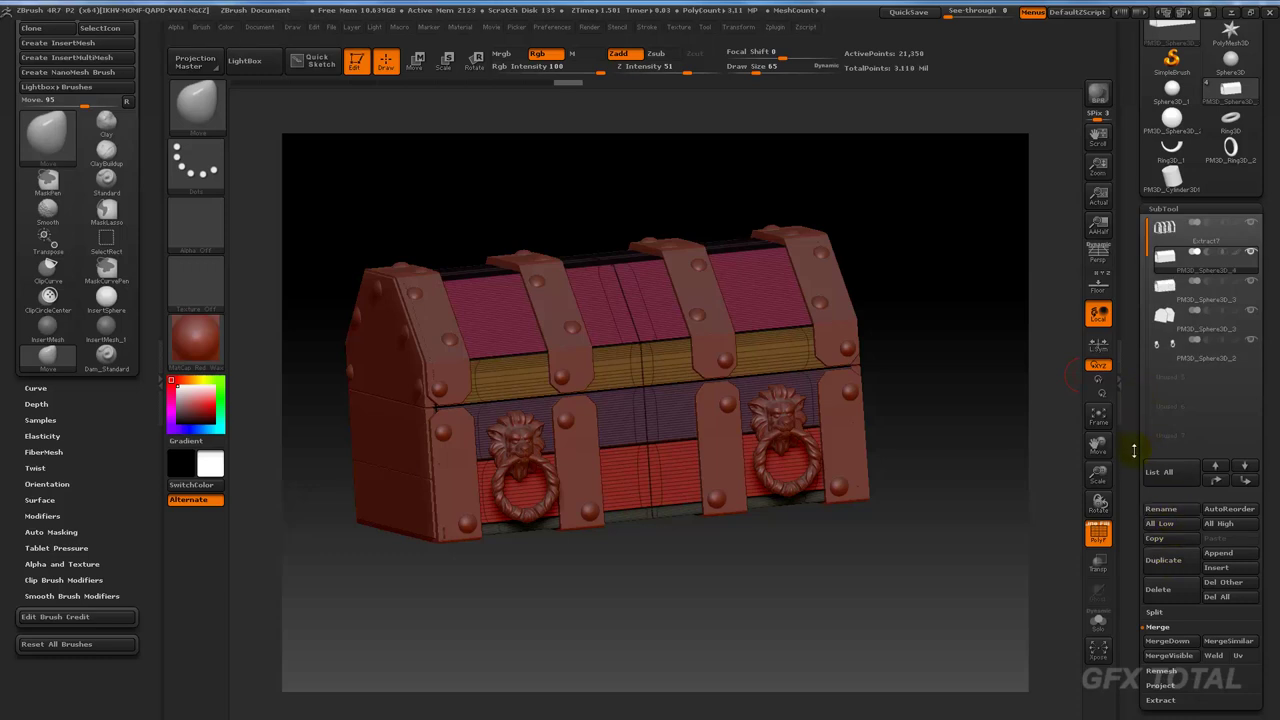
left_click_drag(1134, 451, 1150, 320)
left_click_drag(1180, 514, 1176, 281)
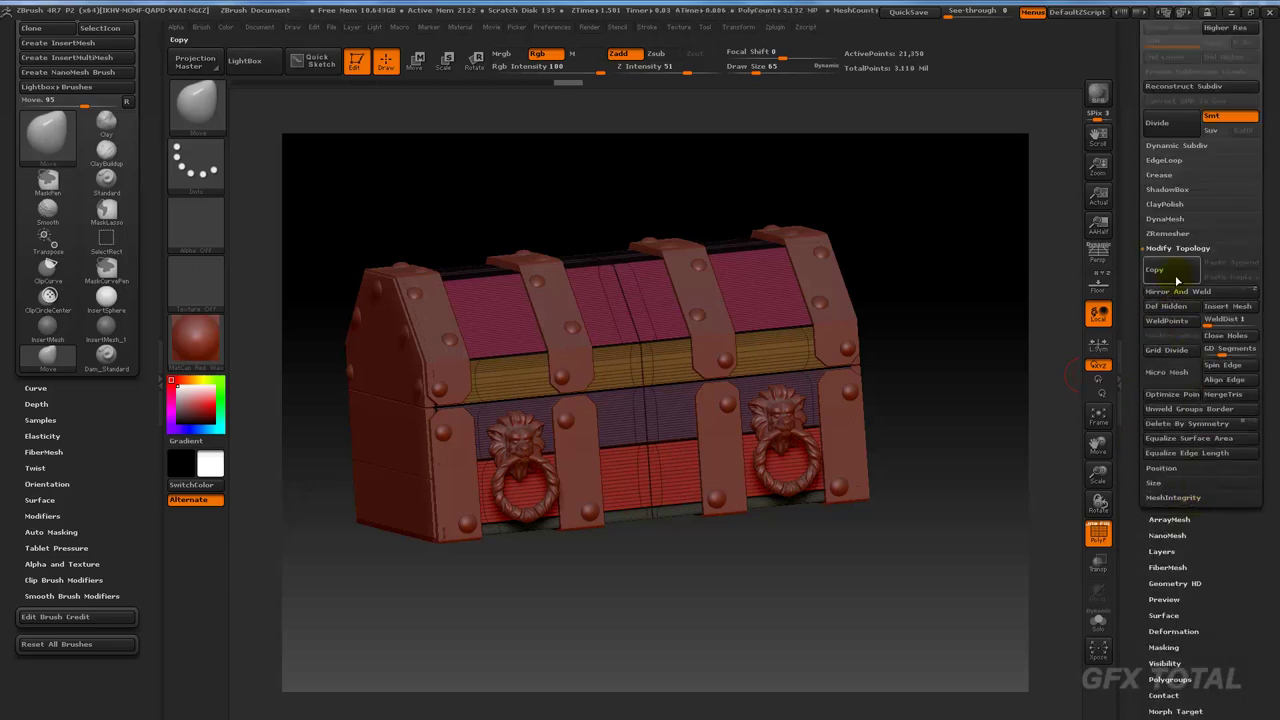
Step: Convert the copy into a ShadowBox at resolution 128 and compare its side view with the reference
left_click(1178, 191)
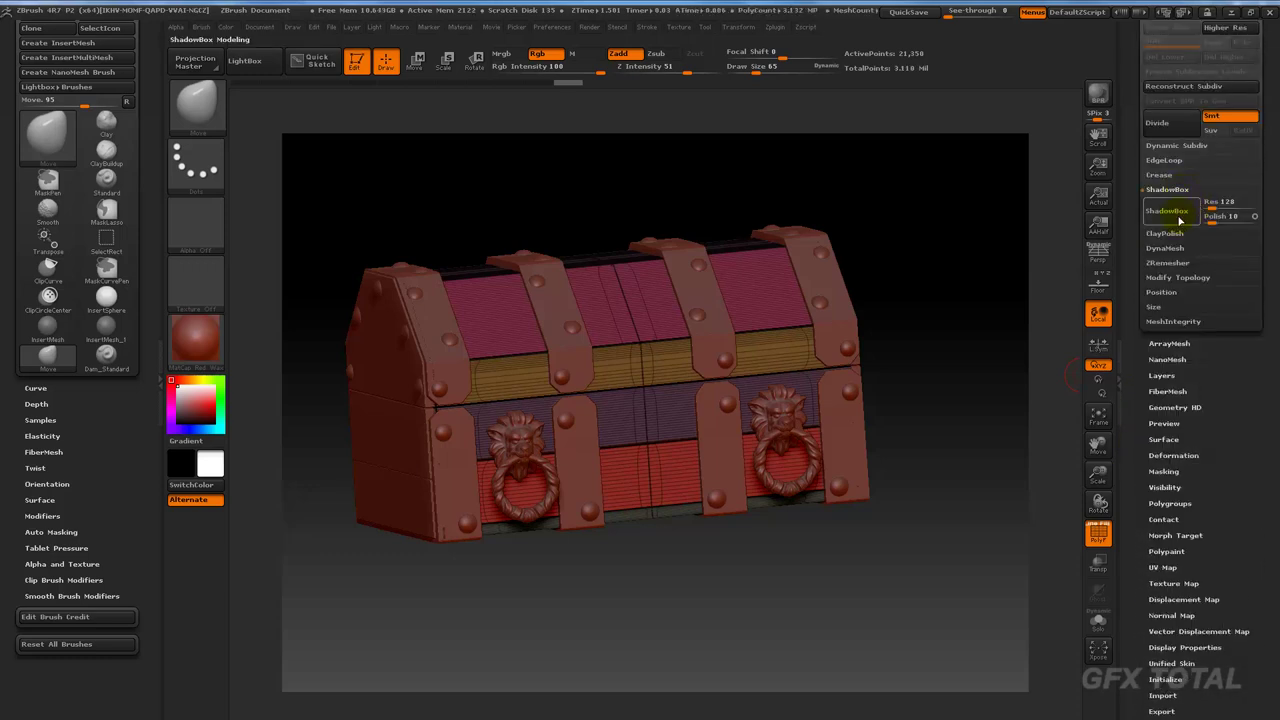
left_click(1178, 212)
left_click_drag(961, 250, 966, 263, "shift")
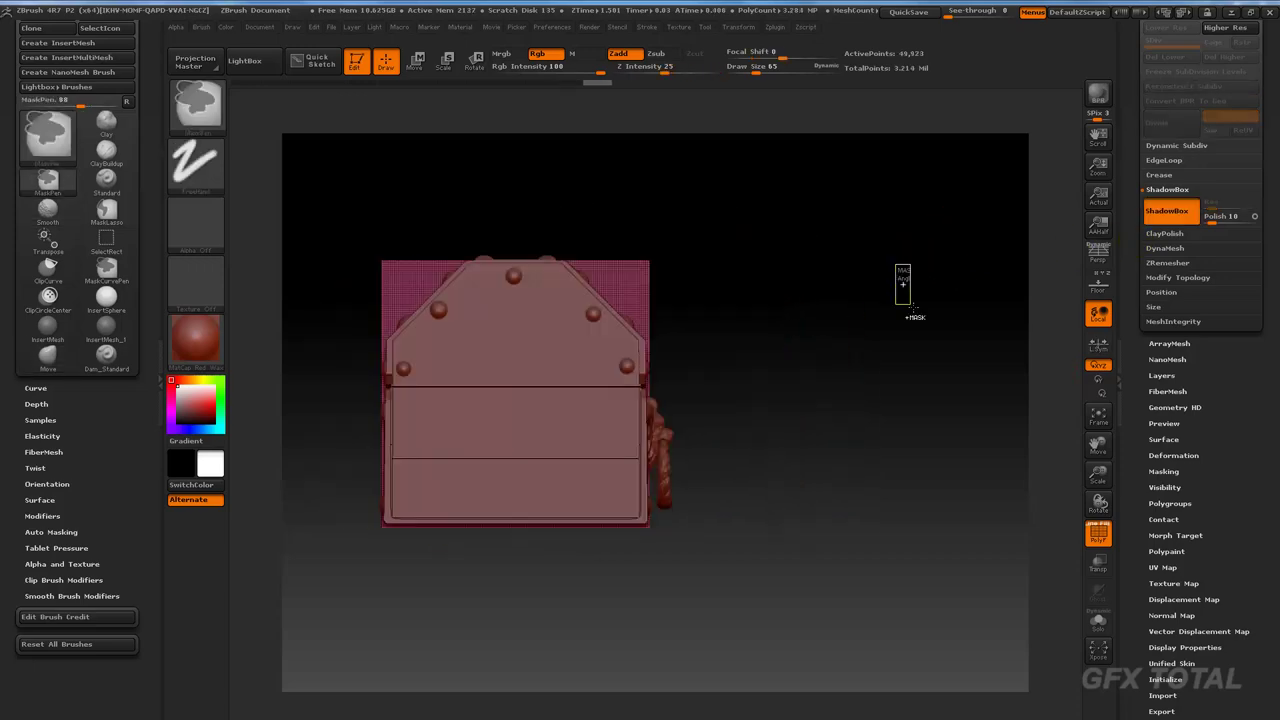
left_click_drag(834, 366, 820, 398, "alt")
key("alt+Tab")
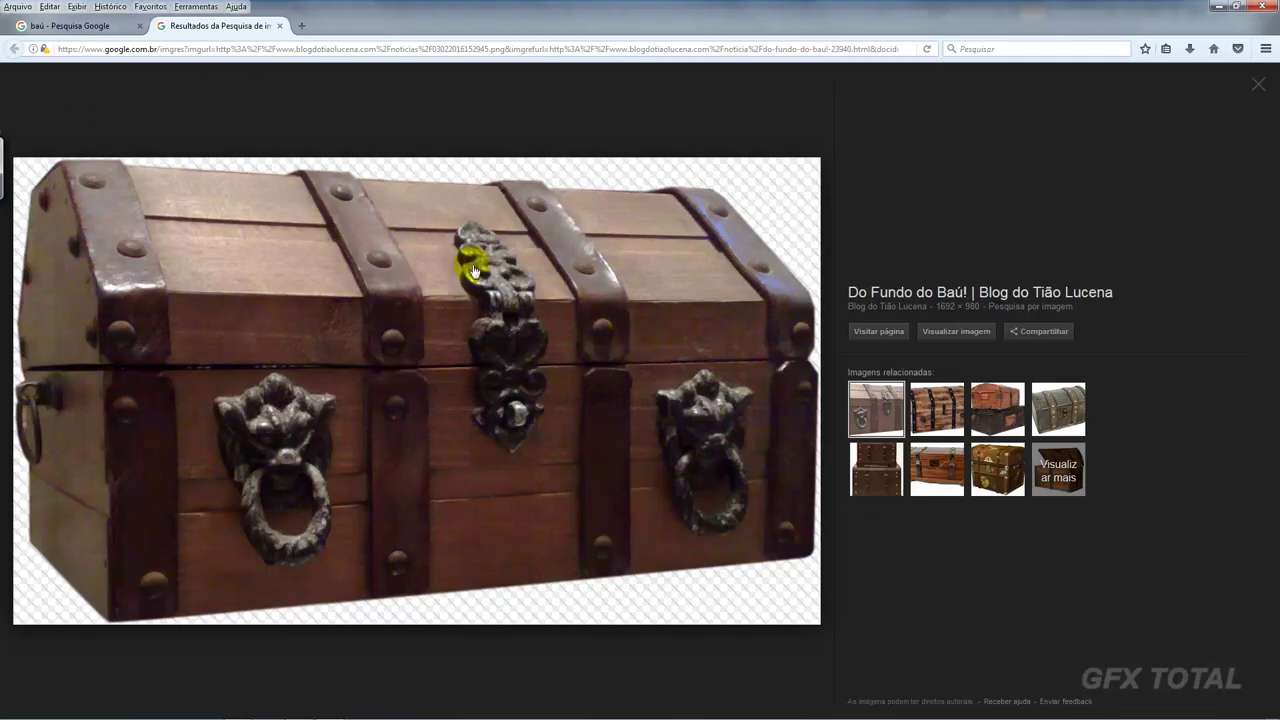
key("alt+Tab")
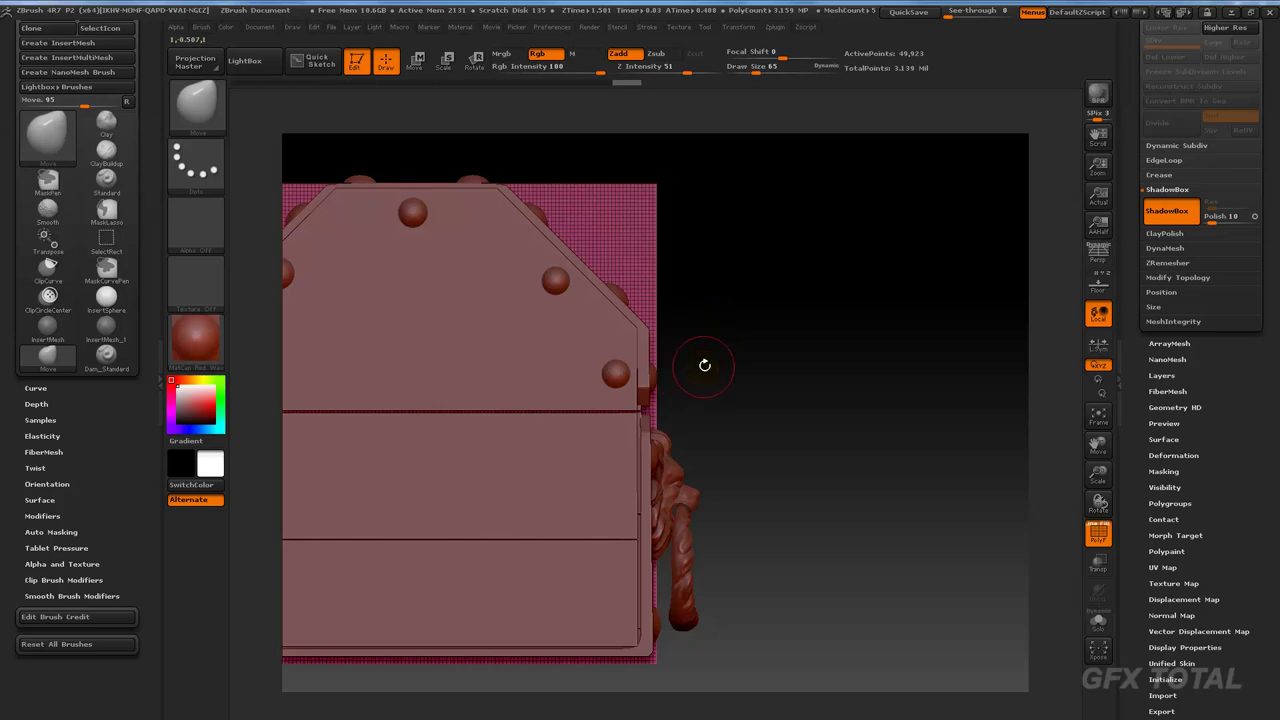
Step: Hide the lion-head knocker and panel subtools and select the frame subtool
left_click_drag(920, 429, 991, 398, "alt")
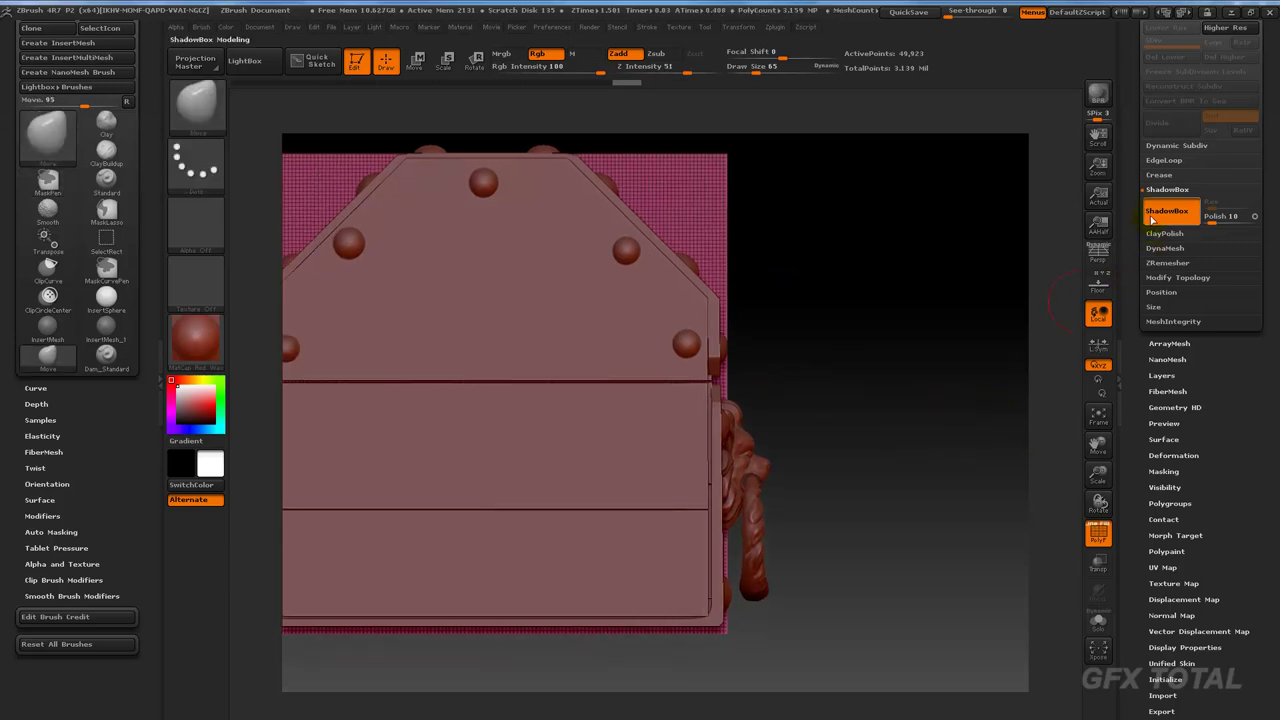
scroll(1151, 218, "up", 5)
left_click(1163, 364)
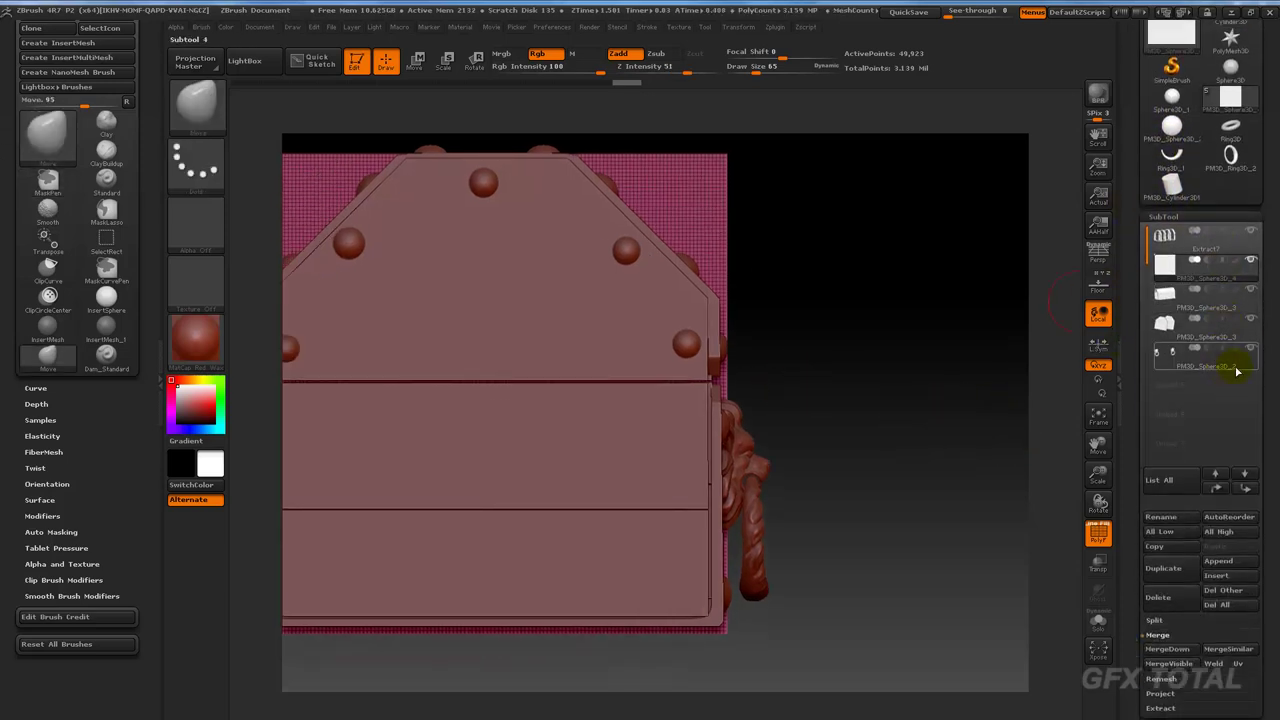
left_click(1251, 350)
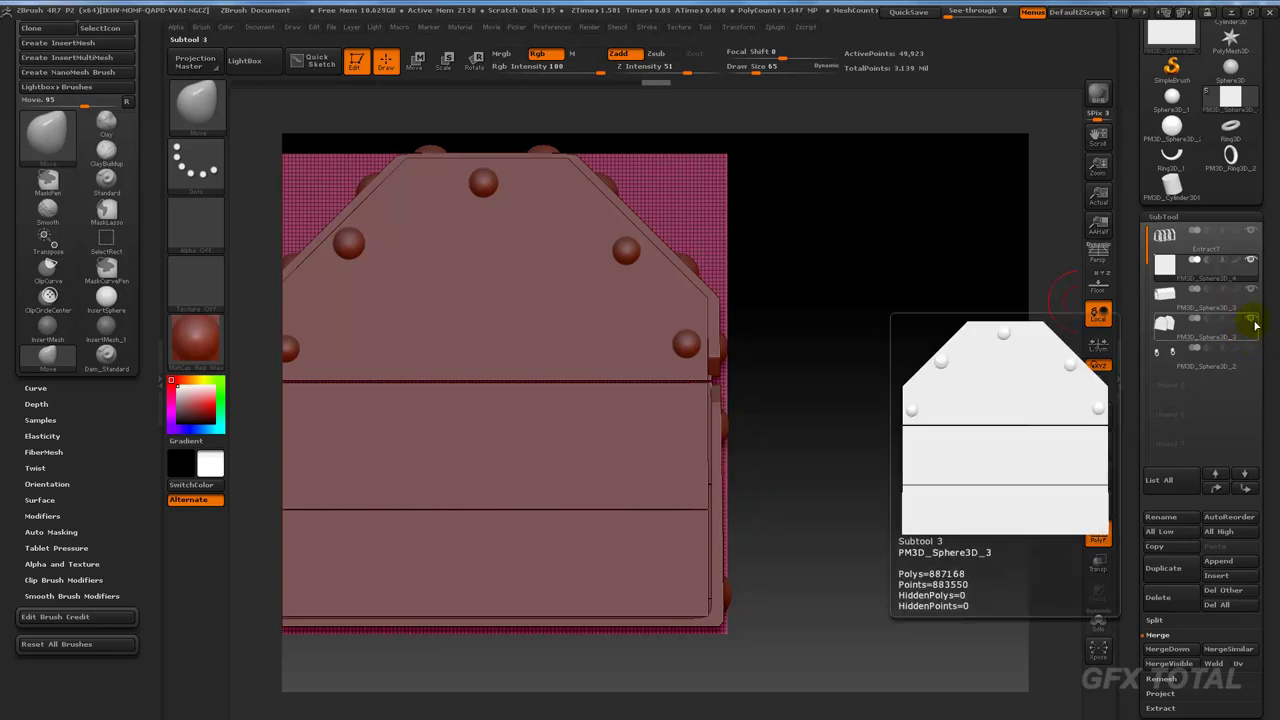
left_click(1254, 320)
left_click(1252, 293)
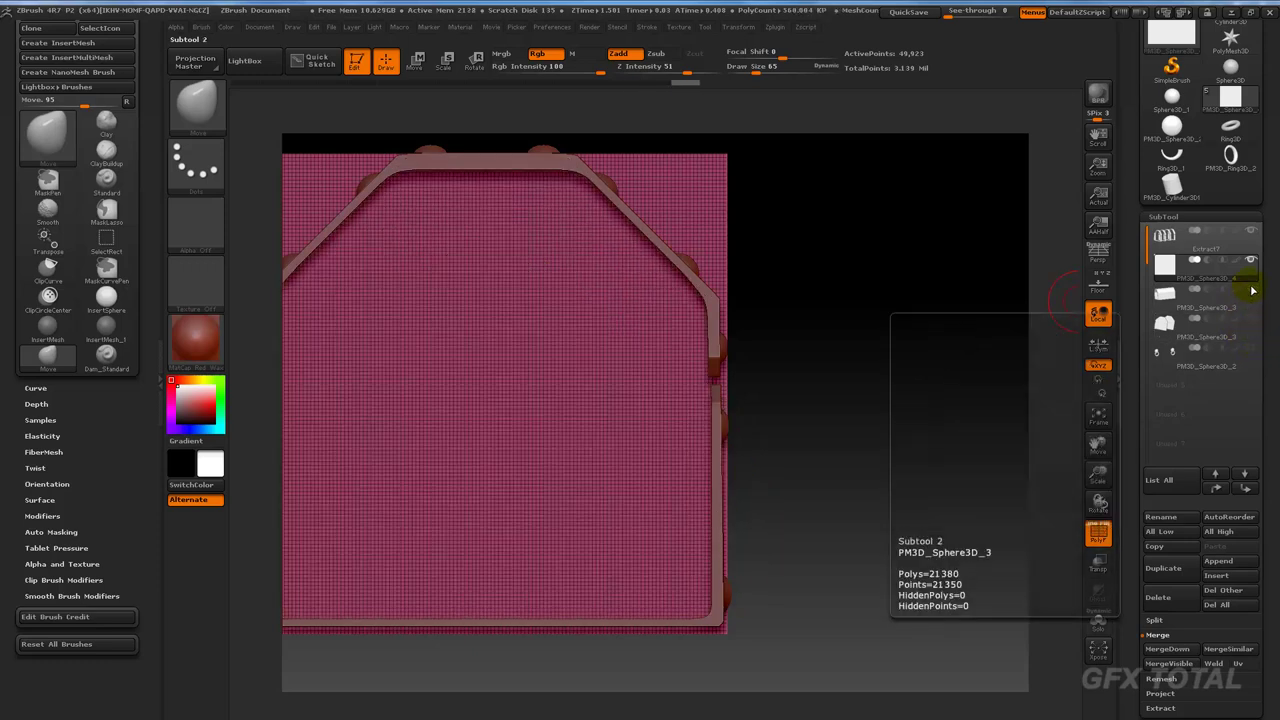
Step: Hide the rounded frame and studs, then mask a straight strip along the frame's right edge
left_click(1250, 259)
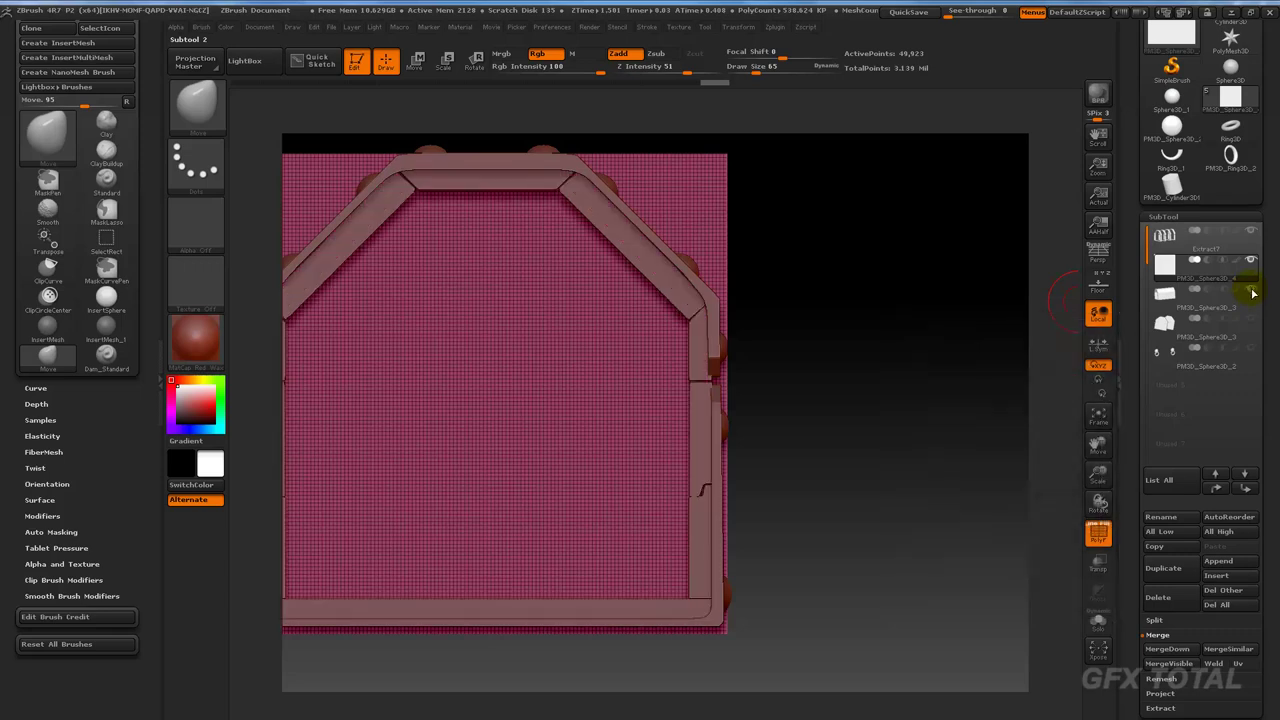
left_click(1250, 231)
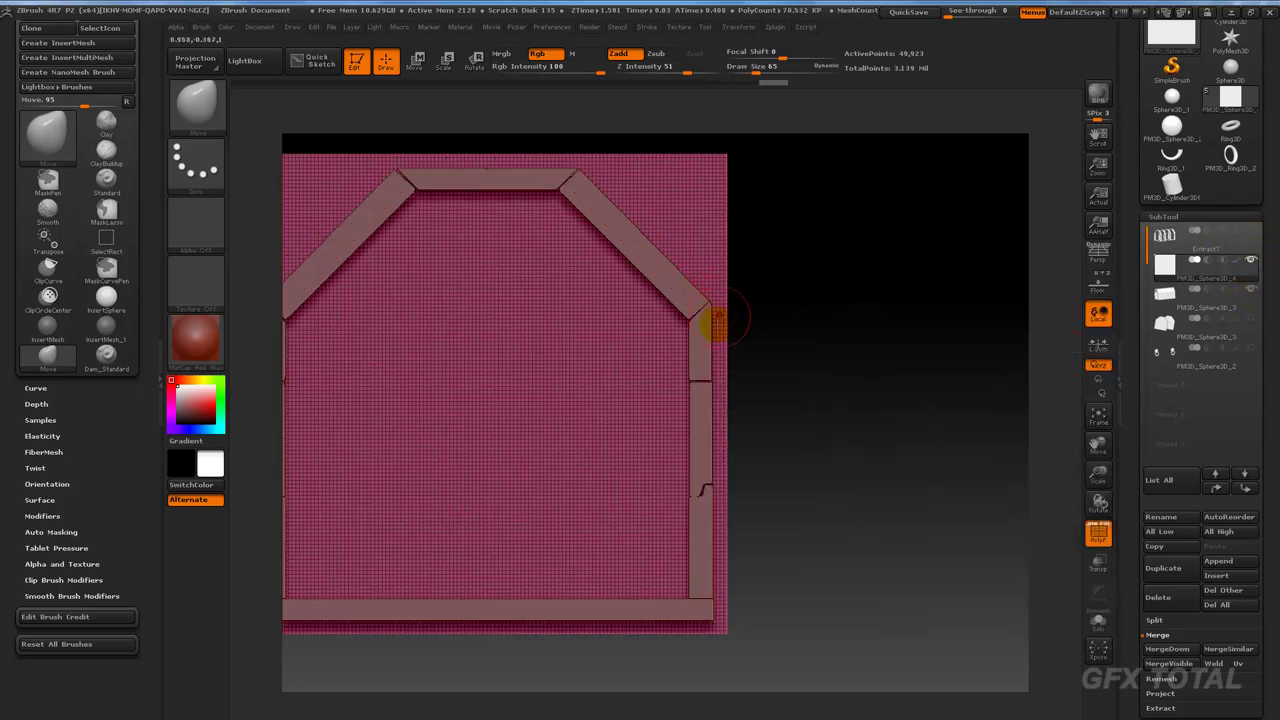
left_click_drag(745, 258, 735, 395, "ctrl")
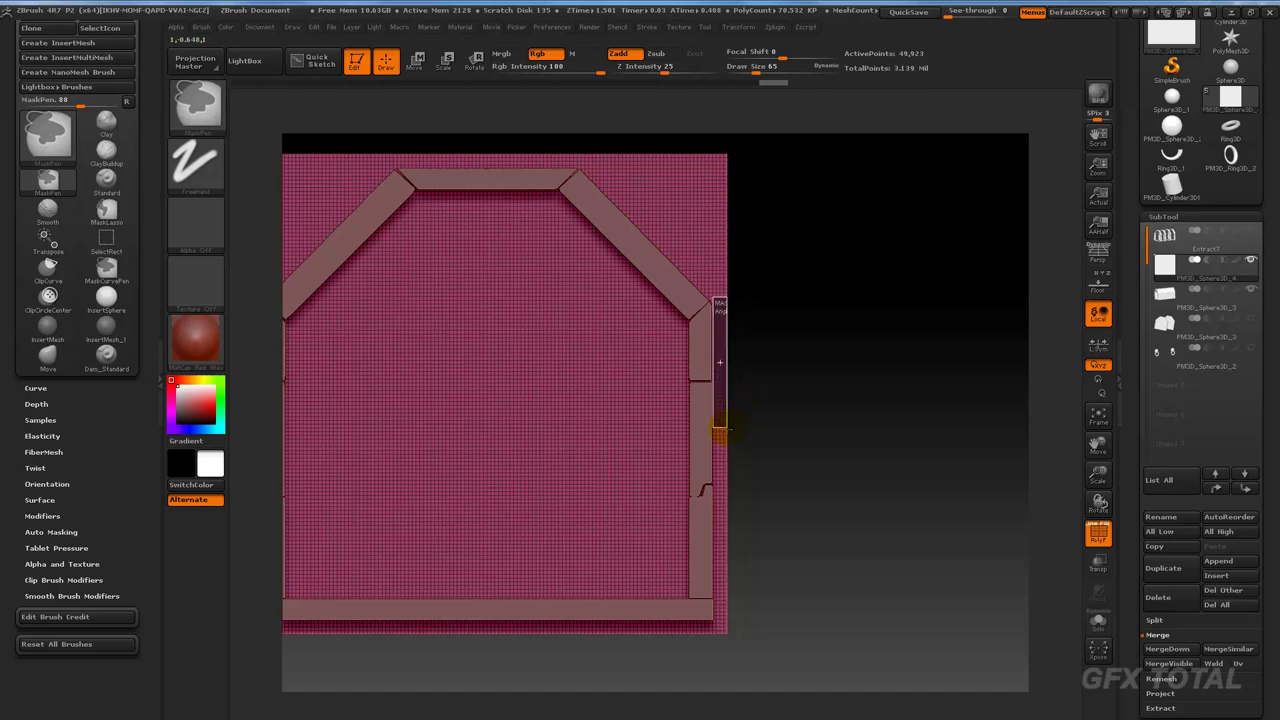
mouse_move(719, 462)
left_mouse_down("ctrl")
mouse_move(824, 410)
mouse_move(777, 486)
left_mouse_up("ctrl")
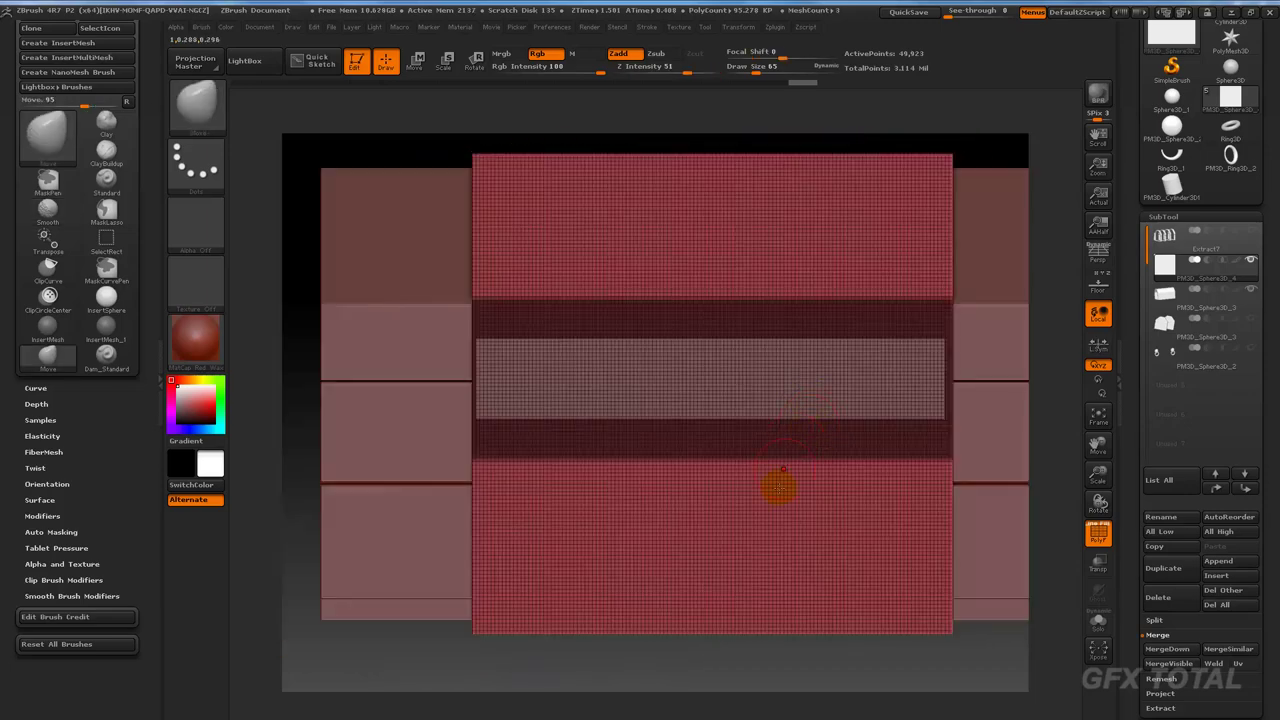
Step: From a flat front view, MaskPen-mask a thin strip beside the frame's right edge, then orbit to check it
left_click_drag(720, 680, 720, 591, "alt")
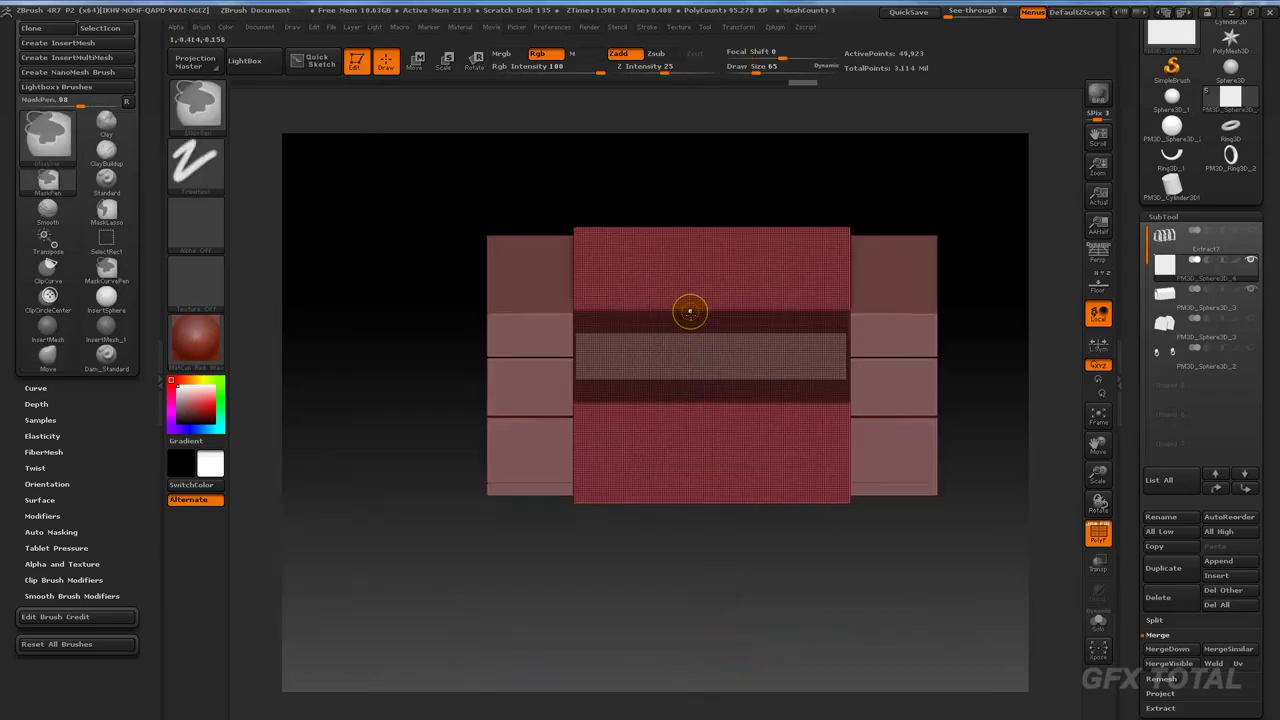
left_click_drag(689, 309, 707, 385, "ctrl")
key("ctrl+z")
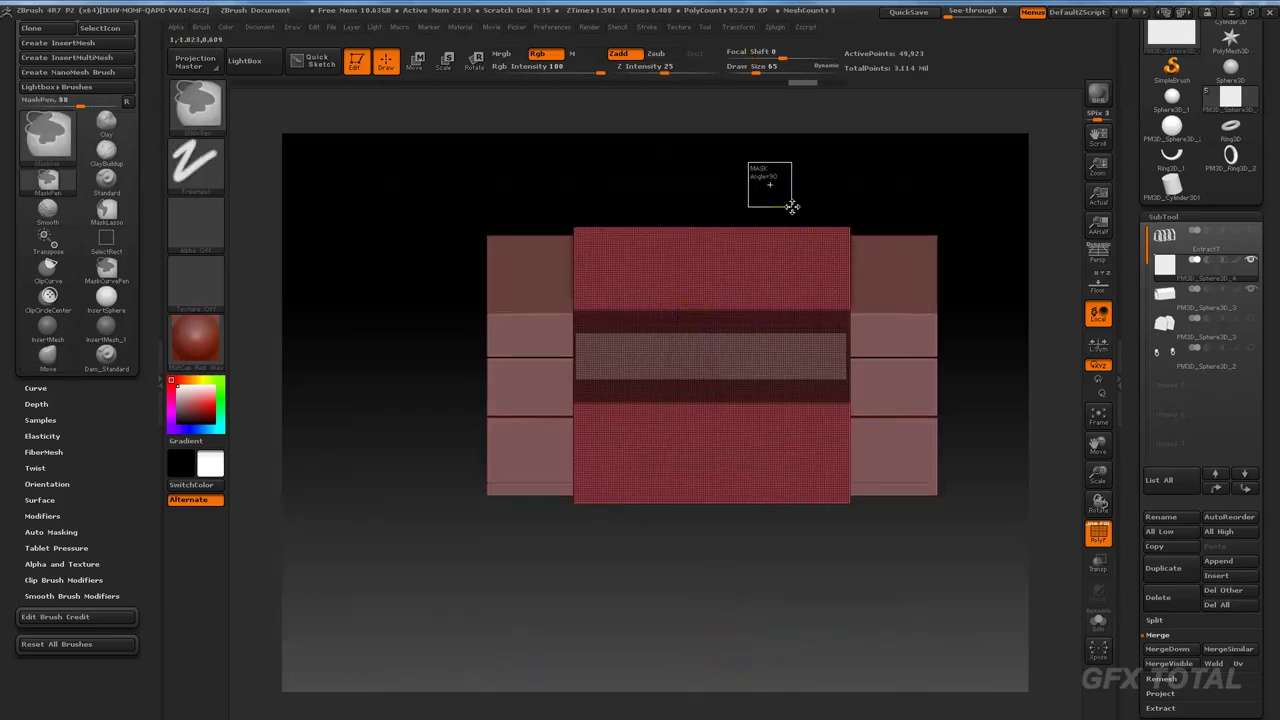
mouse_move(734, 334)
left_mouse_down("ctrl")
mouse_move(718, 353)
mouse_move(734, 405)
left_mouse_up("ctrl")
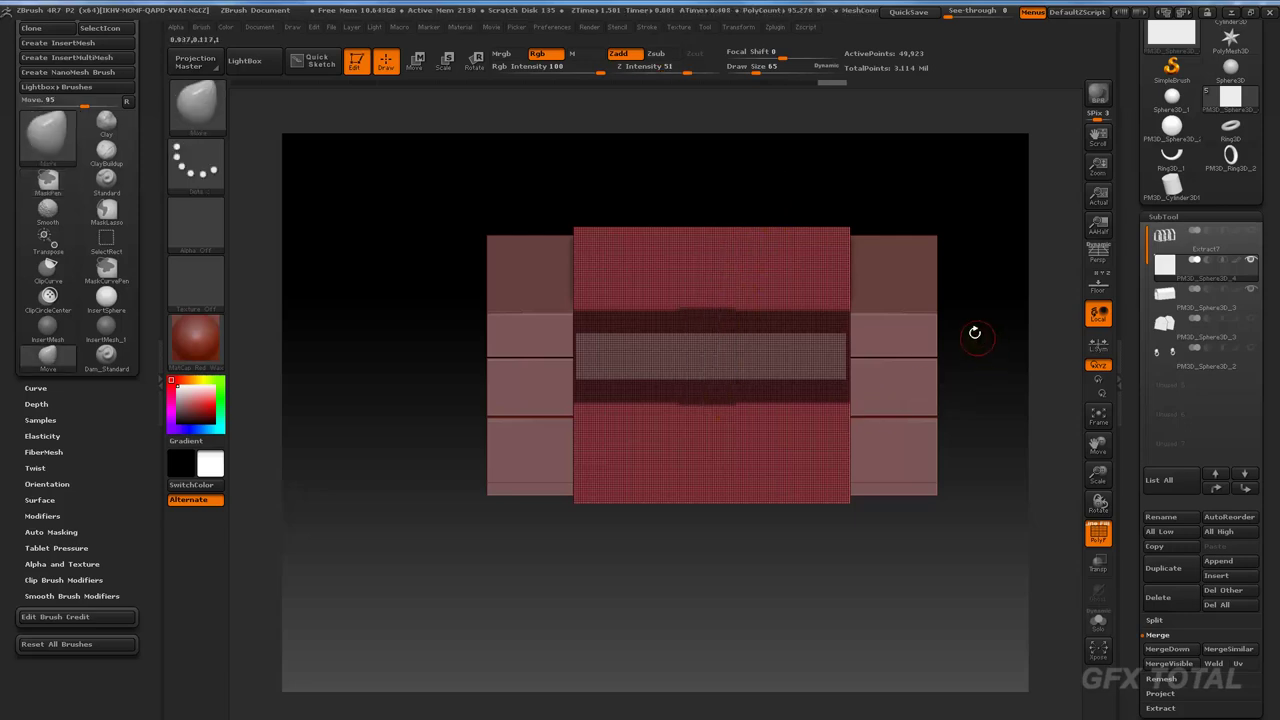
mouse_move(1009, 303)
left_mouse_down()
mouse_move(993, 368)
mouse_move(971, 386)
mouse_move(1034, 357)
mouse_move(1020, 343)
mouse_move(953, 357)
left_mouse_up()
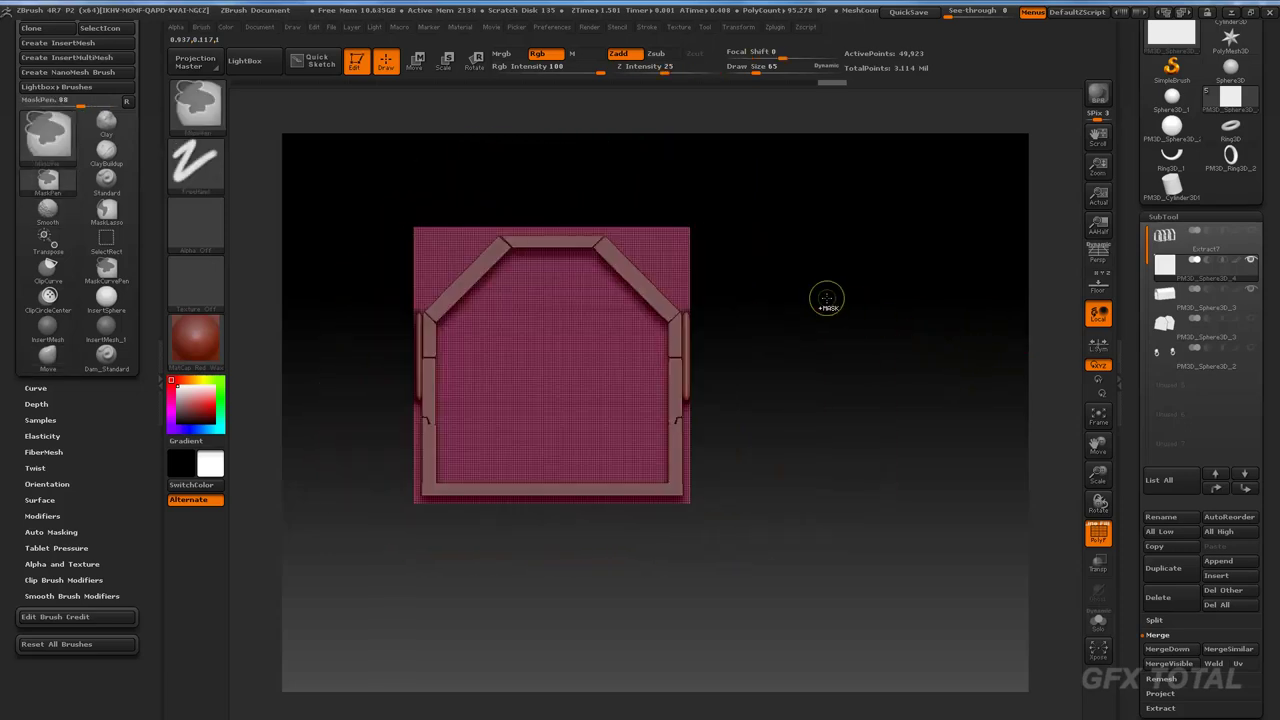
mouse_move(829, 301)
left_mouse_down("ctrl")
mouse_move(841, 368)
mouse_move(674, 394)
mouse_move(690, 380)
left_mouse_up("ctrl")
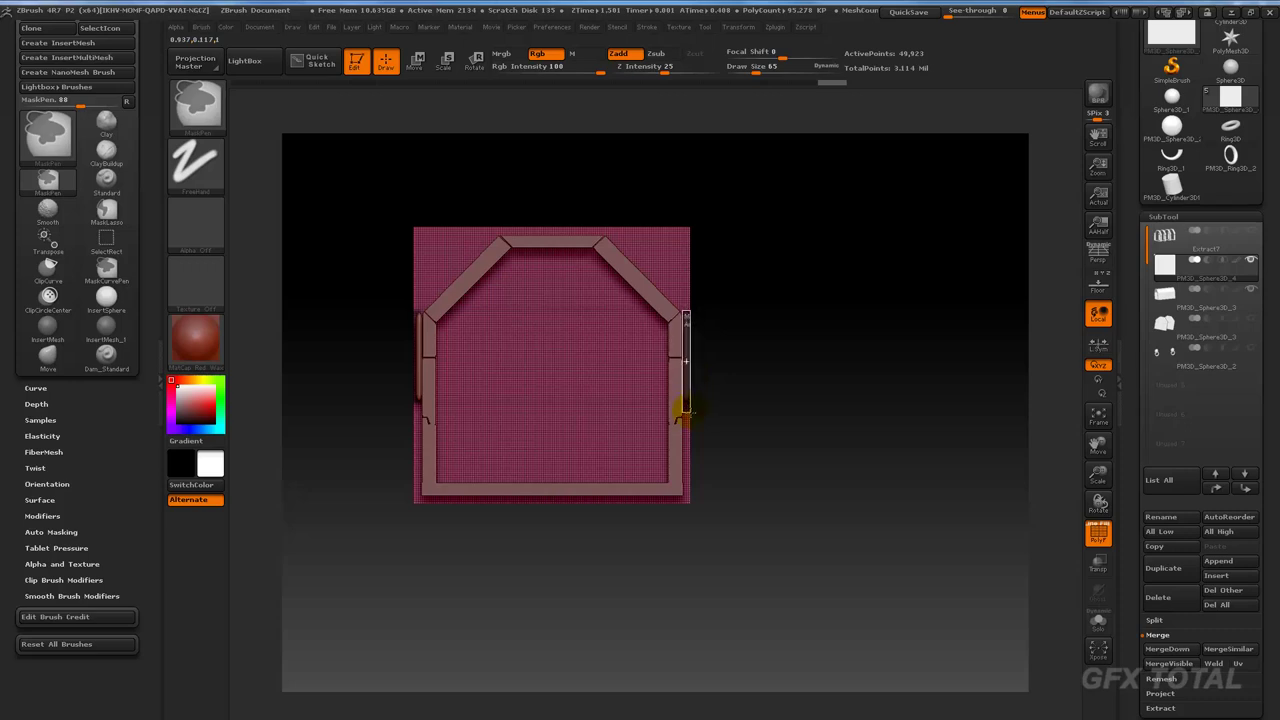
left_click_drag(686, 408, 686, 410, "ctrl")
mouse_move(829, 394)
left_mouse_down()
mouse_move(800, 409)
mouse_move(820, 422)
mouse_move(851, 409)
mouse_move(868, 370)
left_mouse_up()
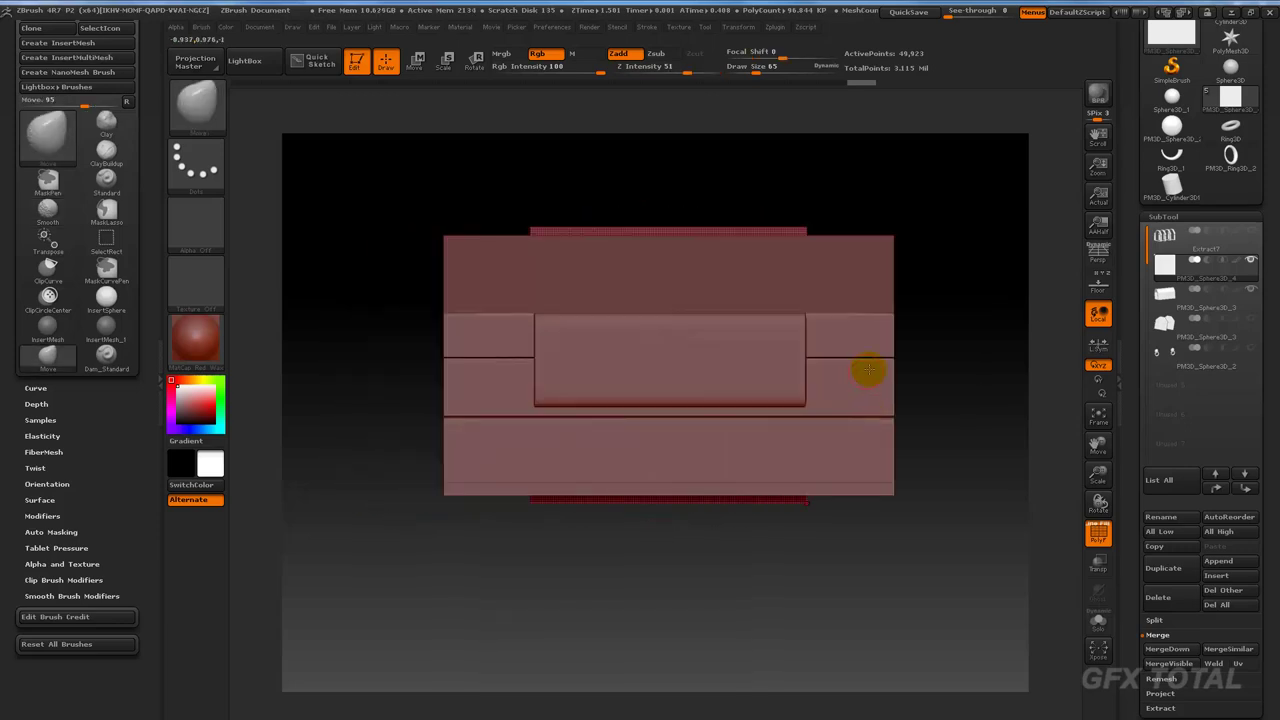
Step: Turn on Transp, mask a rectangle over the plane's centre, and orbit to the chest's far side
left_click(1098, 563)
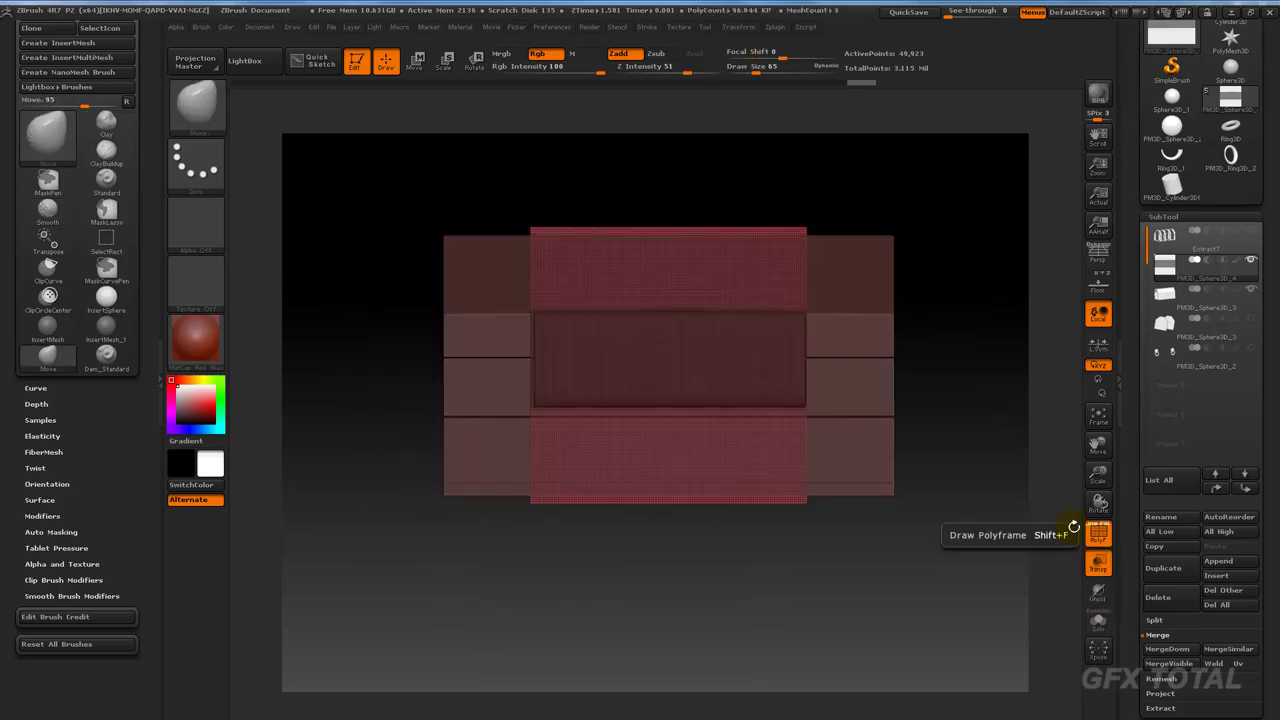
mouse_move(950, 303)
left_mouse_down("ctrl")
mouse_move(978, 385)
mouse_move(666, 390)
mouse_move(703, 410)
mouse_move(1006, 360)
mouse_move(946, 283)
left_mouse_up("ctrl")
key("ctrl")
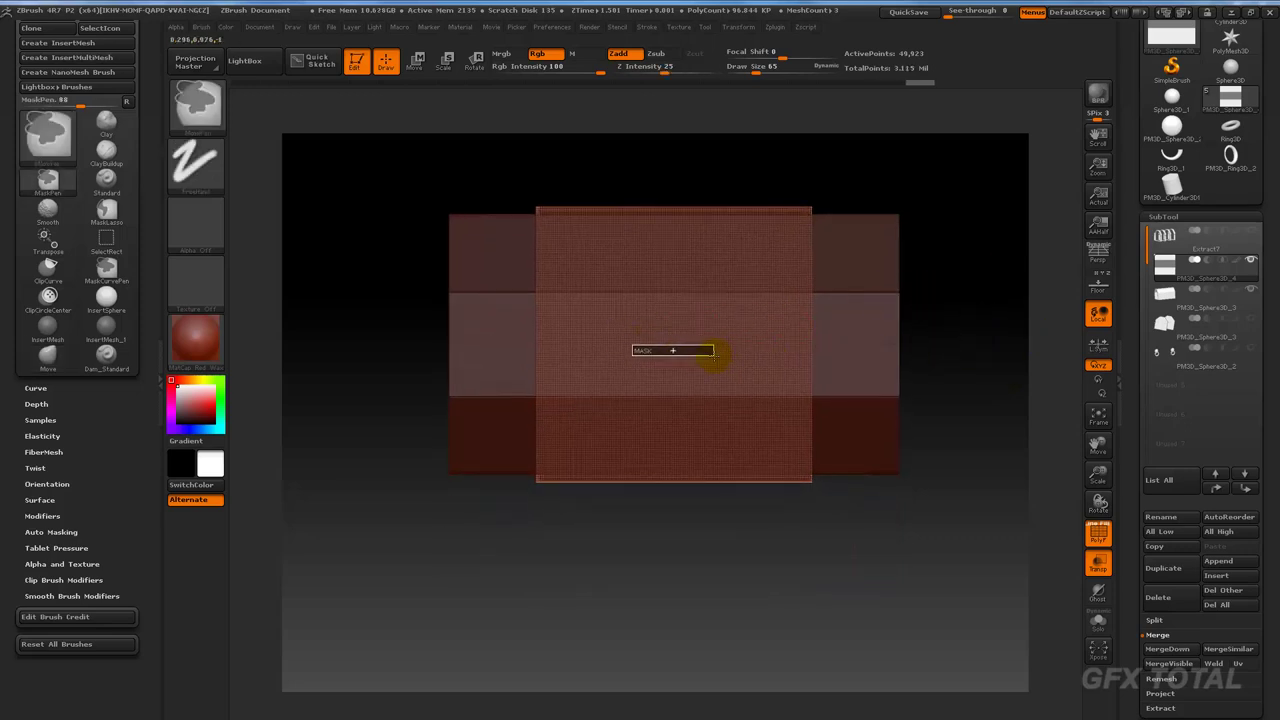
mouse_move(1023, 334)
left_mouse_down()
mouse_move(1009, 266)
mouse_move(965, 324)
mouse_move(960, 383)
mouse_move(926, 449)
mouse_move(980, 423)
mouse_move(991, 437)
mouse_move(1029, 434)
mouse_move(994, 374)
mouse_move(1006, 357)
left_mouse_up()
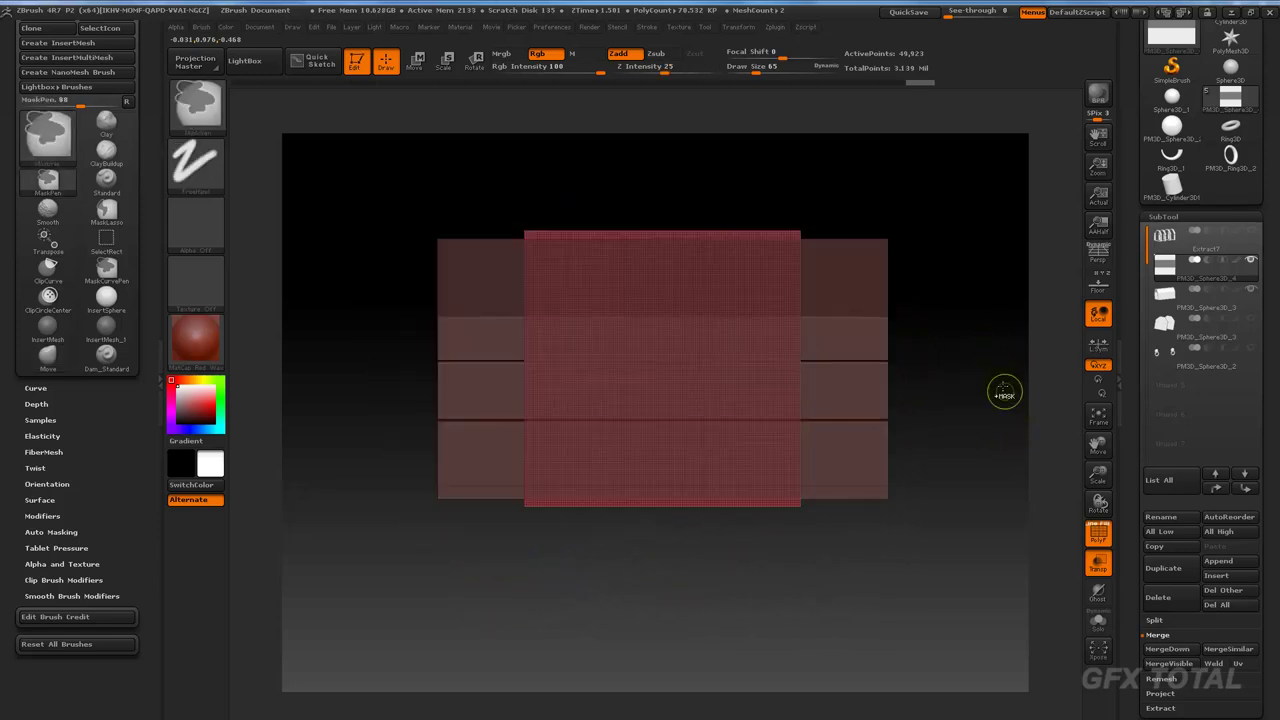
left_click_drag(985, 300, 966, 331, "shift")
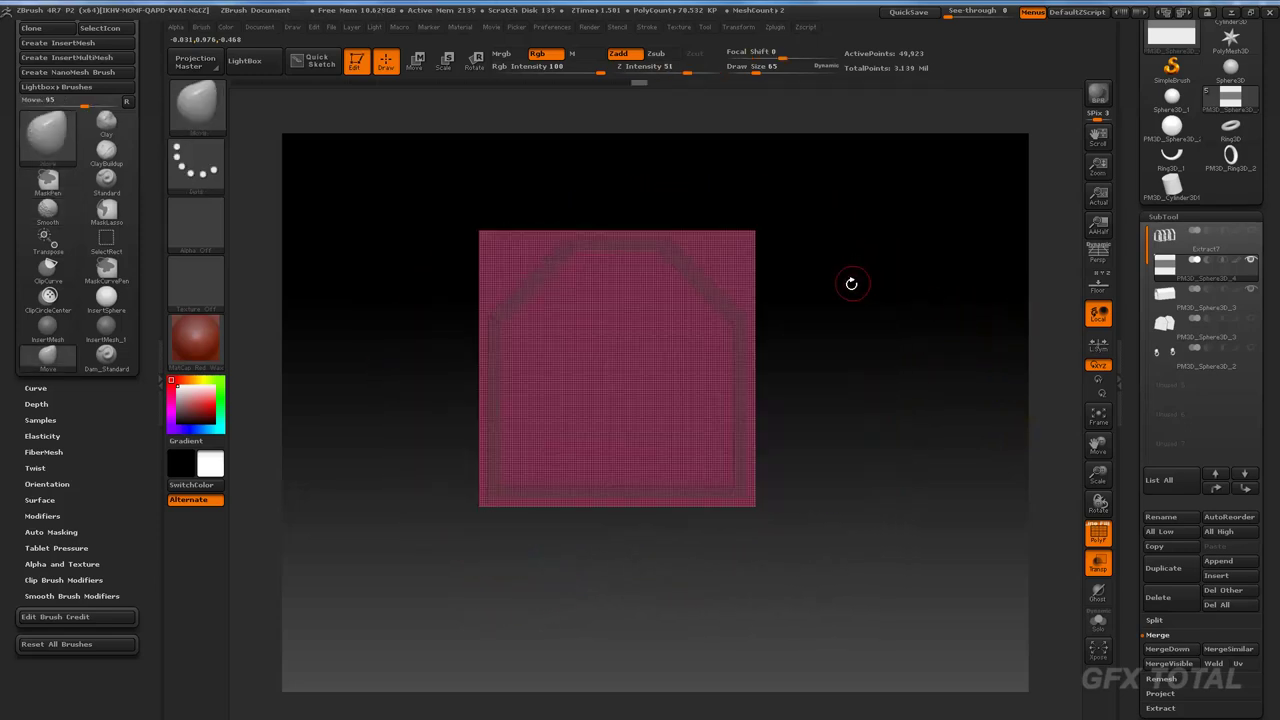
Step: Mask thin vertical strips across the middle of the plane, orbiting to inspect them
mouse_move(872, 310)
left_mouse_down("ctrl")
mouse_move(886, 402)
mouse_move(618, 420)
left_mouse_up("ctrl")
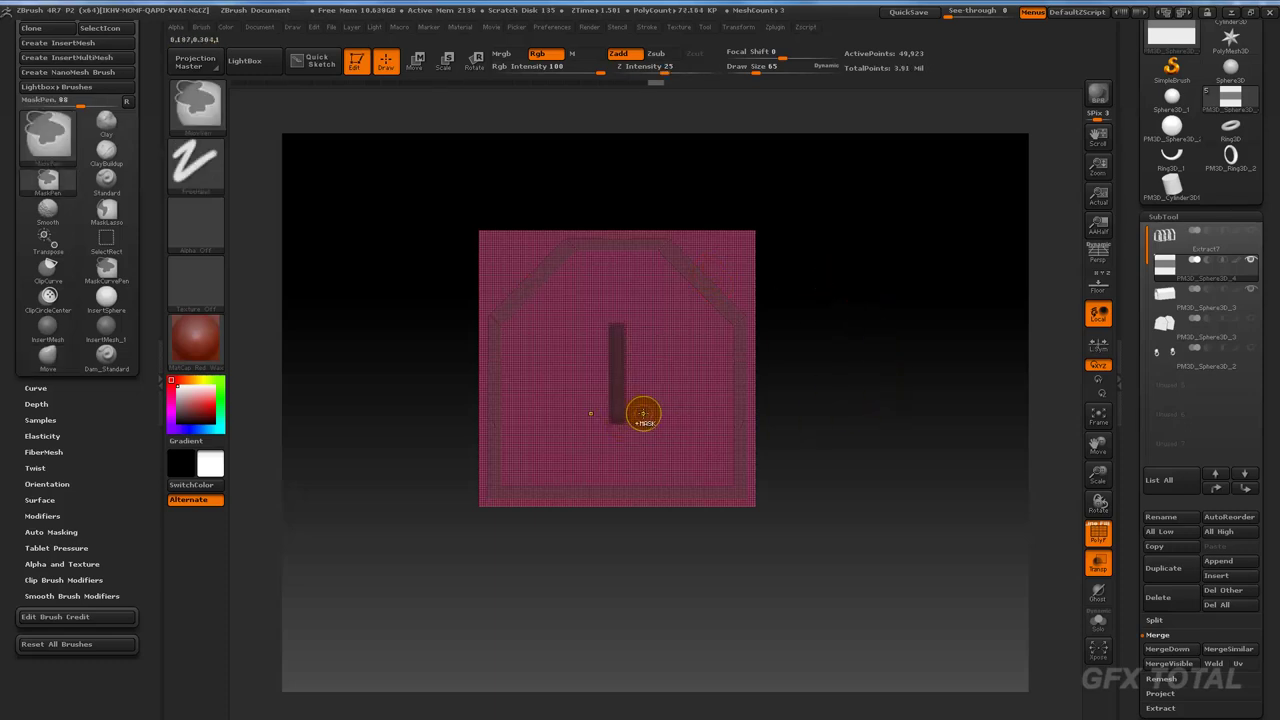
mouse_move(950, 336)
left_mouse_down()
mouse_move(949, 394)
mouse_move(997, 371)
mouse_move(994, 348)
mouse_move(979, 384)
mouse_move(909, 403)
mouse_move(671, 391)
mouse_move(706, 423)
left_mouse_up()
mouse_move(910, 408)
left_mouse_down()
mouse_move(956, 409)
mouse_move(943, 391)
mouse_move(960, 377)
mouse_move(945, 487)
mouse_move(989, 417)
mouse_move(1023, 260)
left_mouse_up()
mouse_move(876, 326)
left_mouse_down("ctrl")
mouse_move(909, 414)
mouse_move(684, 458)
left_mouse_up("ctrl")
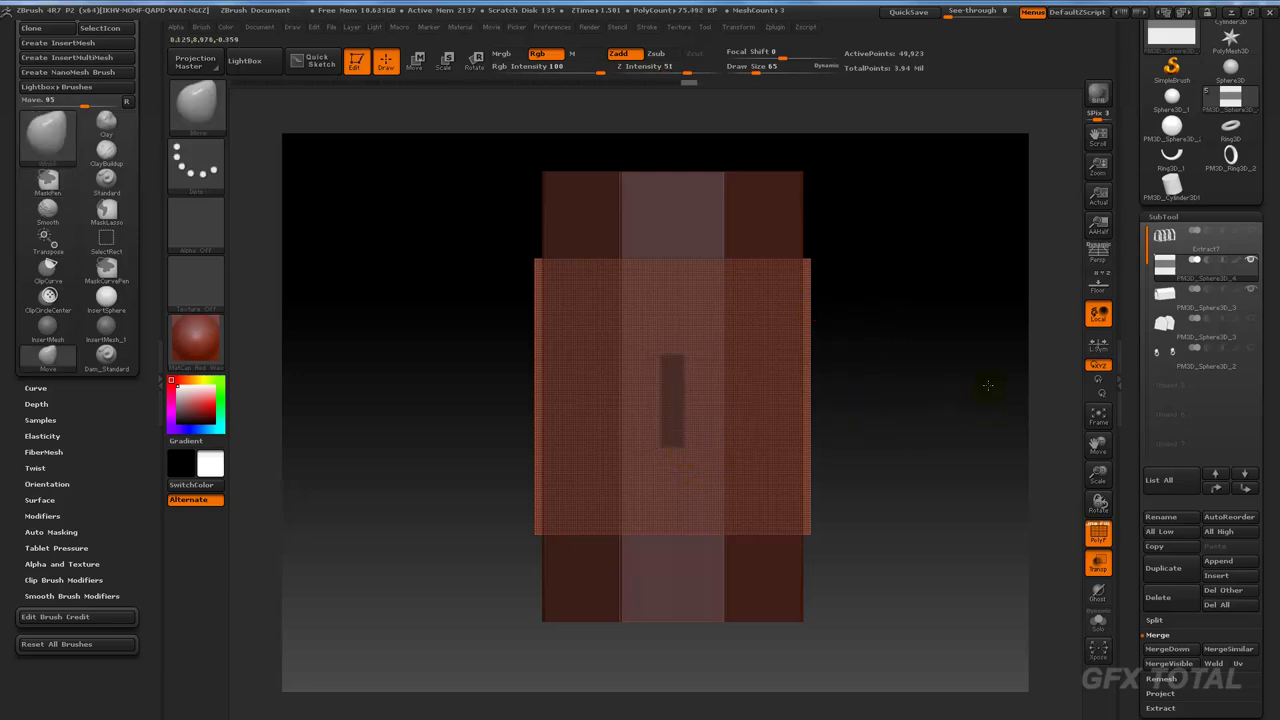
mouse_move(989, 374)
left_mouse_down()
mouse_move(1006, 300)
mouse_move(1007, 335)
mouse_move(1066, 366)
mouse_move(1082, 418)
left_mouse_up()
Step: Drop the new mesh to its lowest subdivision level from Tool > Geometry
left_click_drag(1141, 540, 1124, 564)
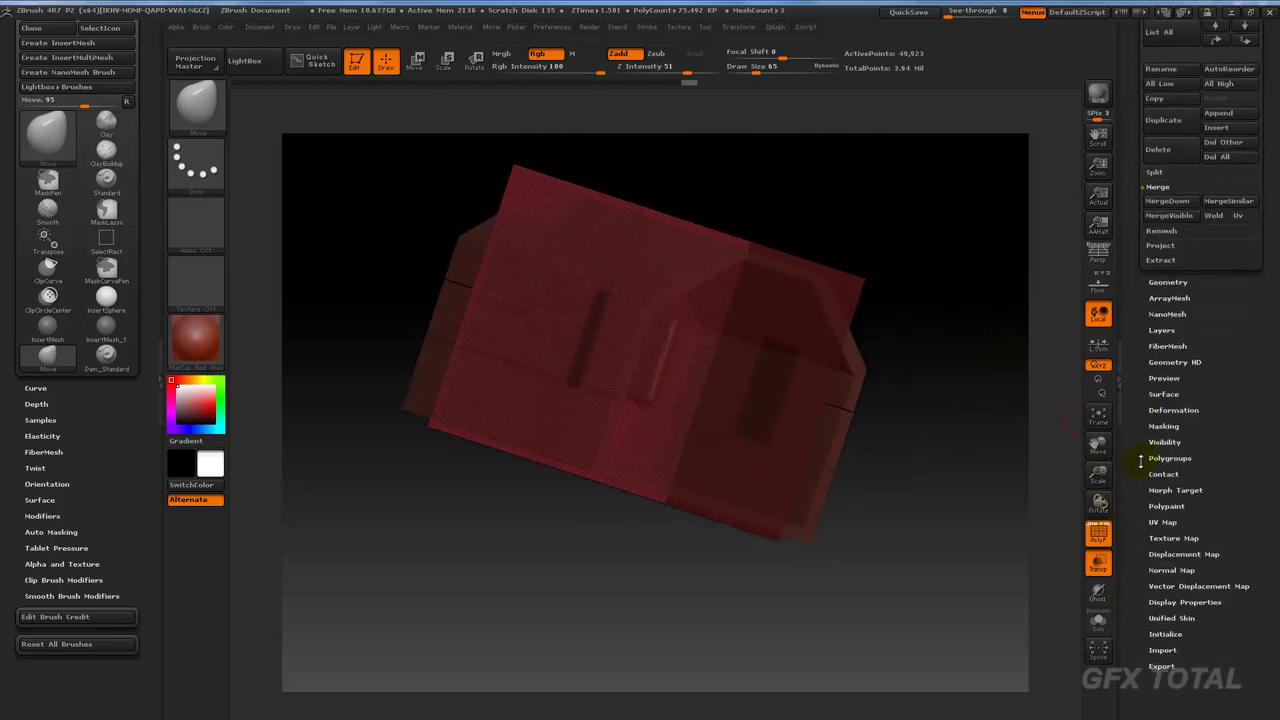
mouse_move(1139, 367)
left_mouse_down()
mouse_move(1128, 423)
mouse_move(1194, 441)
left_mouse_up()
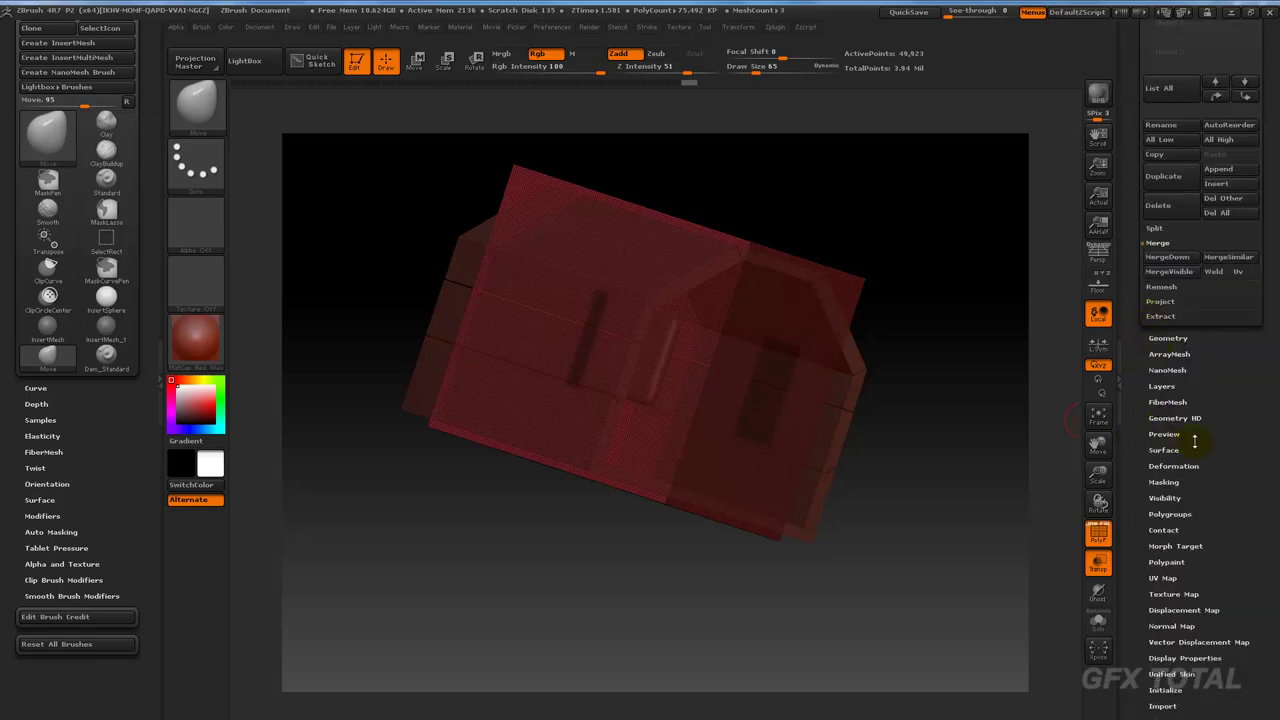
left_click(1180, 338)
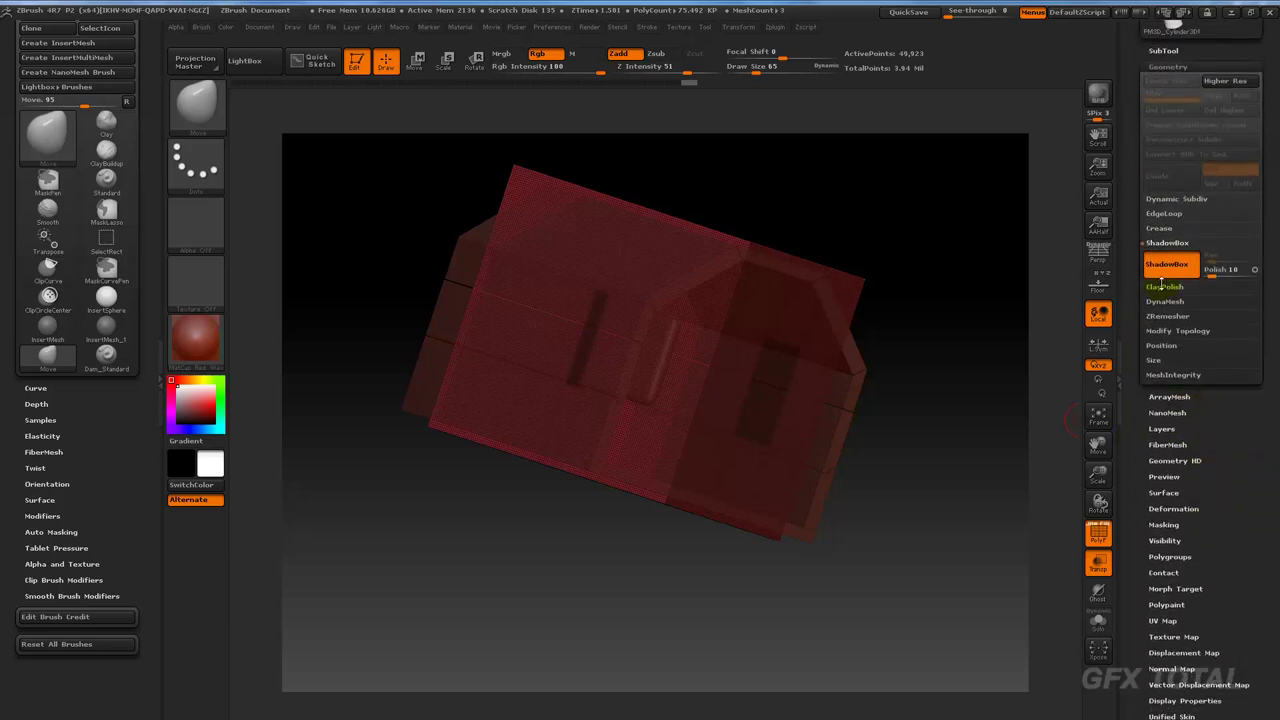
key("shift+d")
left_click_drag(1014, 297, 731, 289)
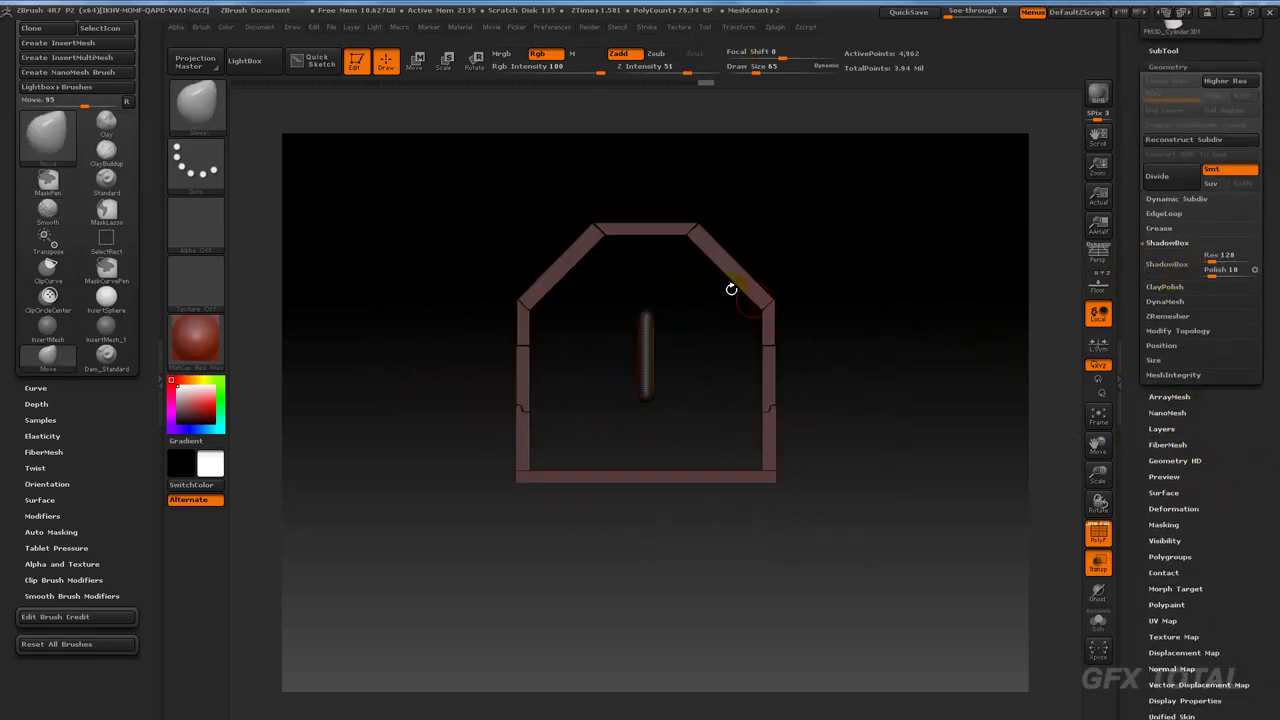
Step: Select the frame subtool and Transpose-move the small rounded bar to the chest's right side, viewed from the front
left_click(427, 70)
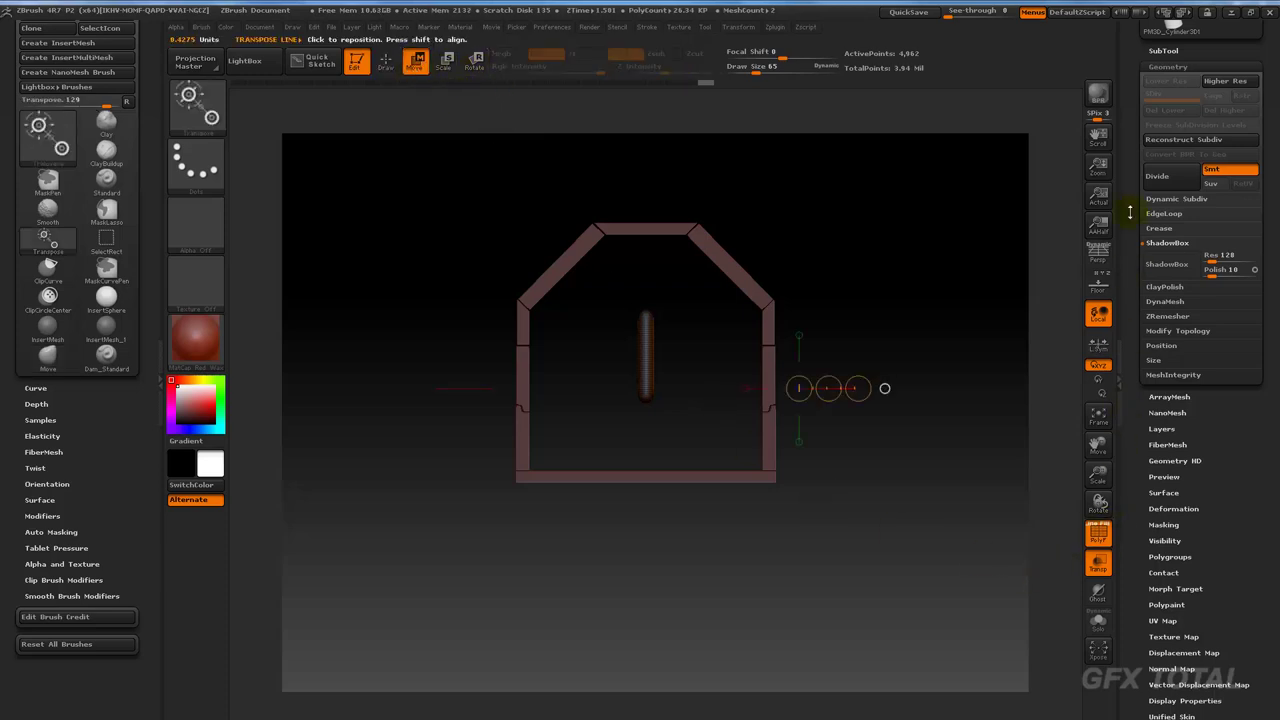
left_click(1163, 52)
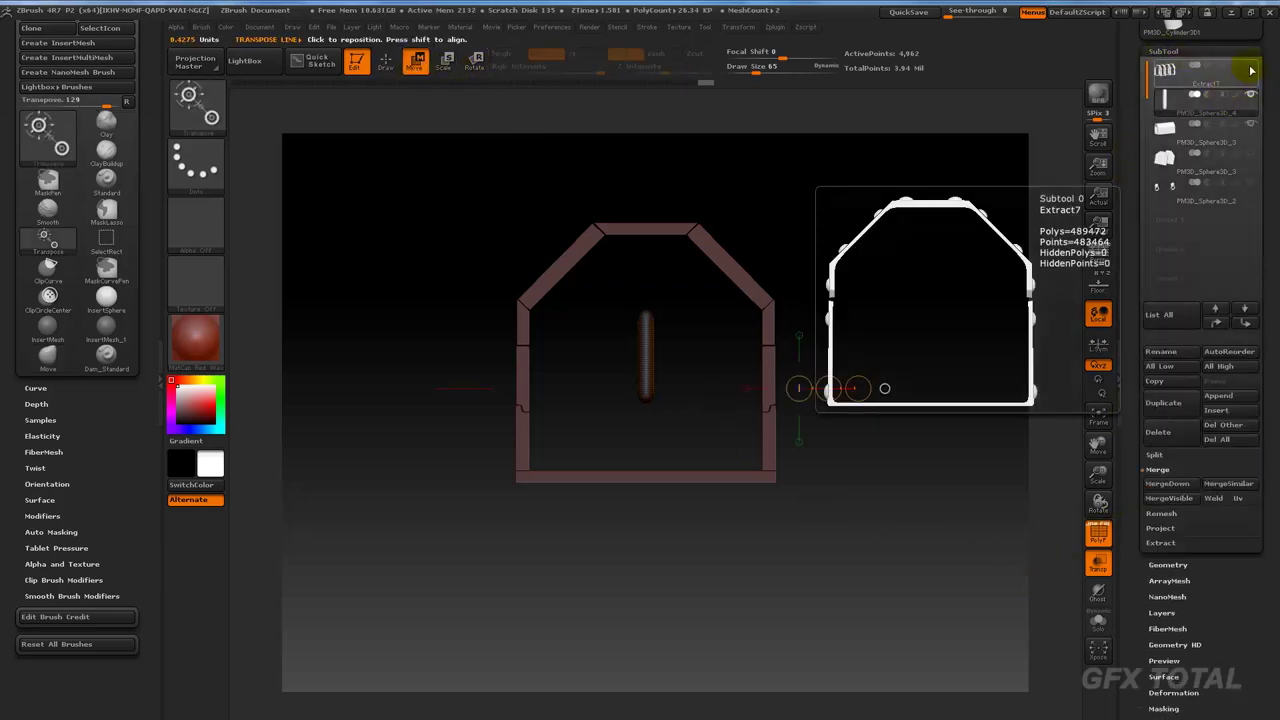
left_click(1165, 72)
mouse_move(1012, 163)
left_mouse_down()
mouse_move(980, 211)
mouse_move(641, 345)
left_mouse_up()
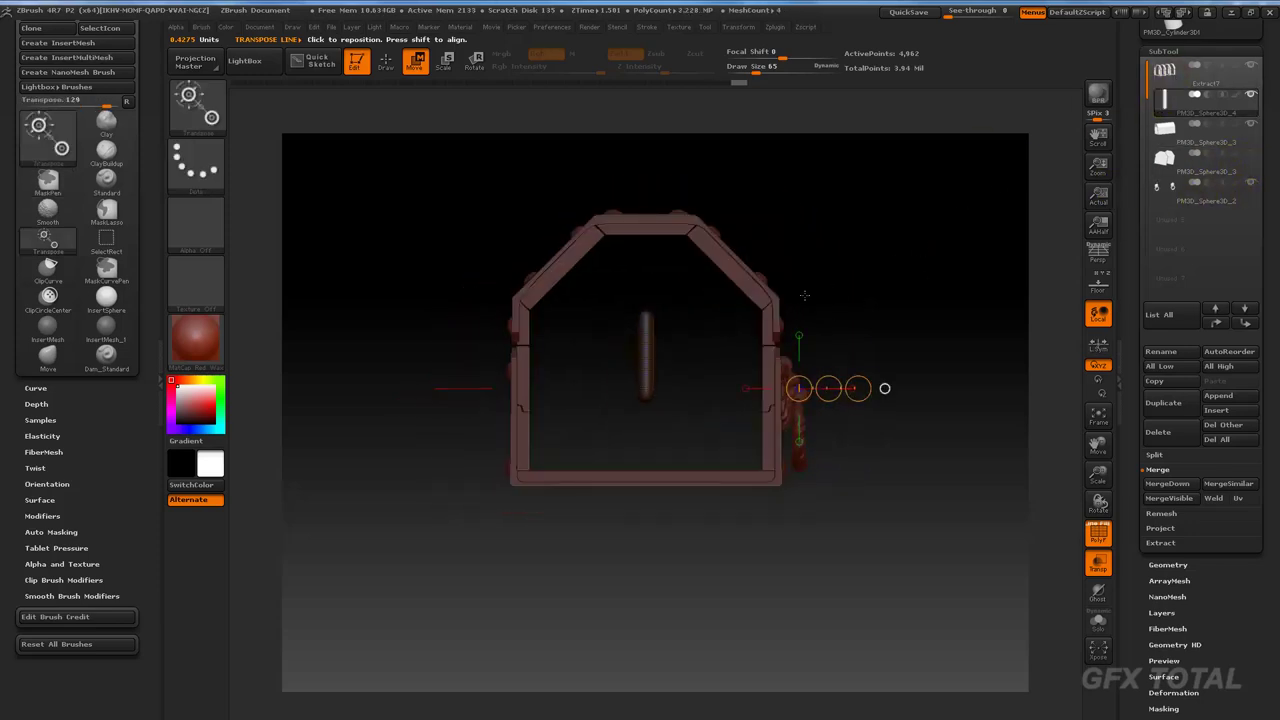
left_click(651, 347)
left_click_drag(651, 347, 883, 360)
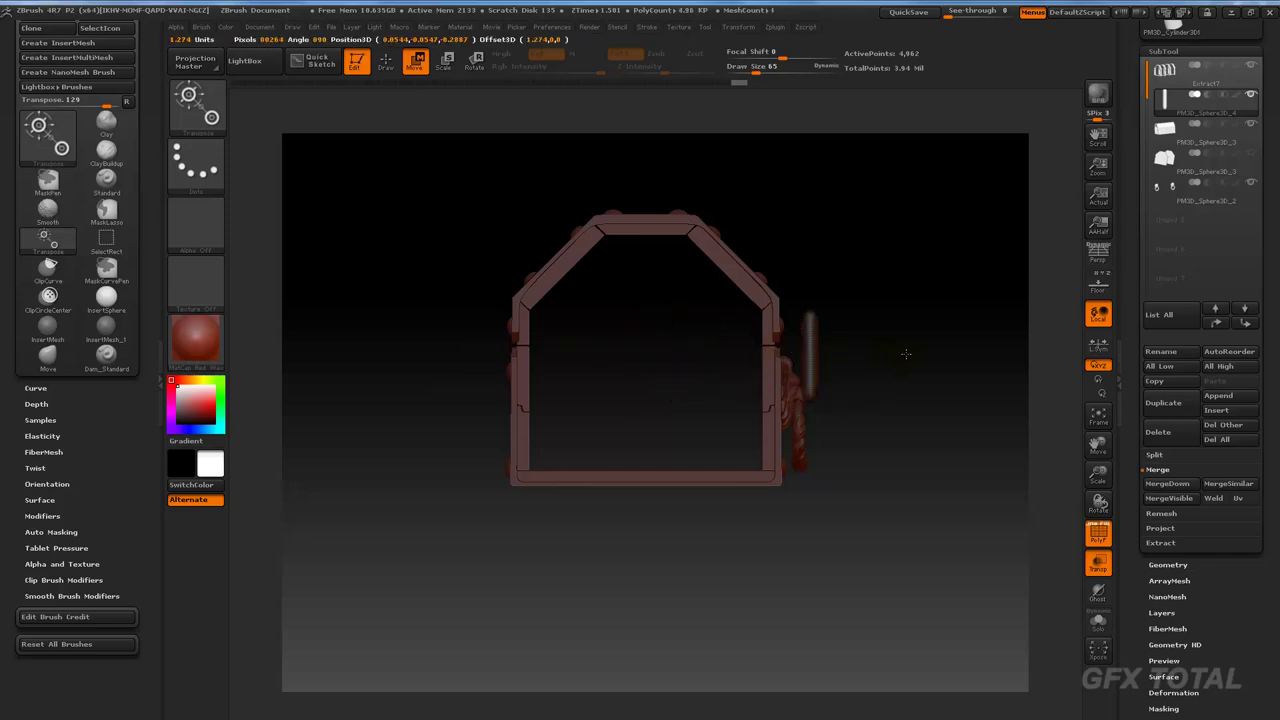
left_click_drag(969, 345, 909, 373, "shift")
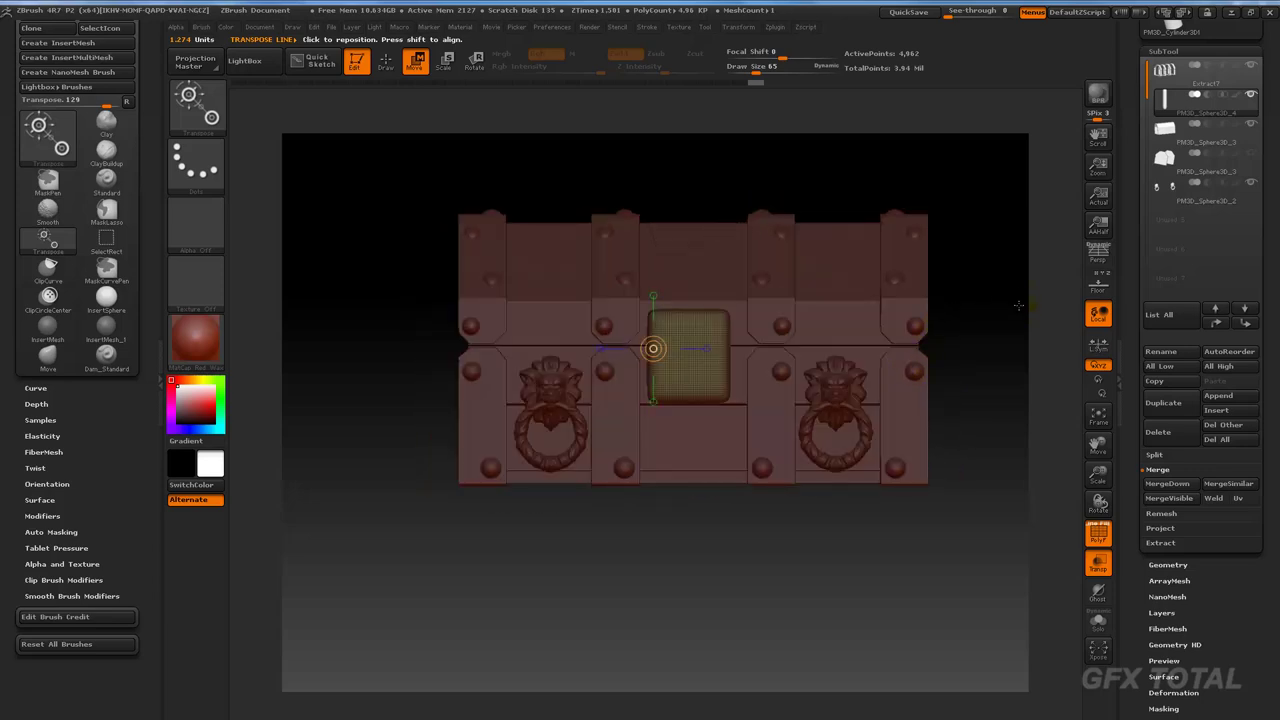
left_click_drag(1018, 305, 946, 318, "alt")
left_click(391, 68)
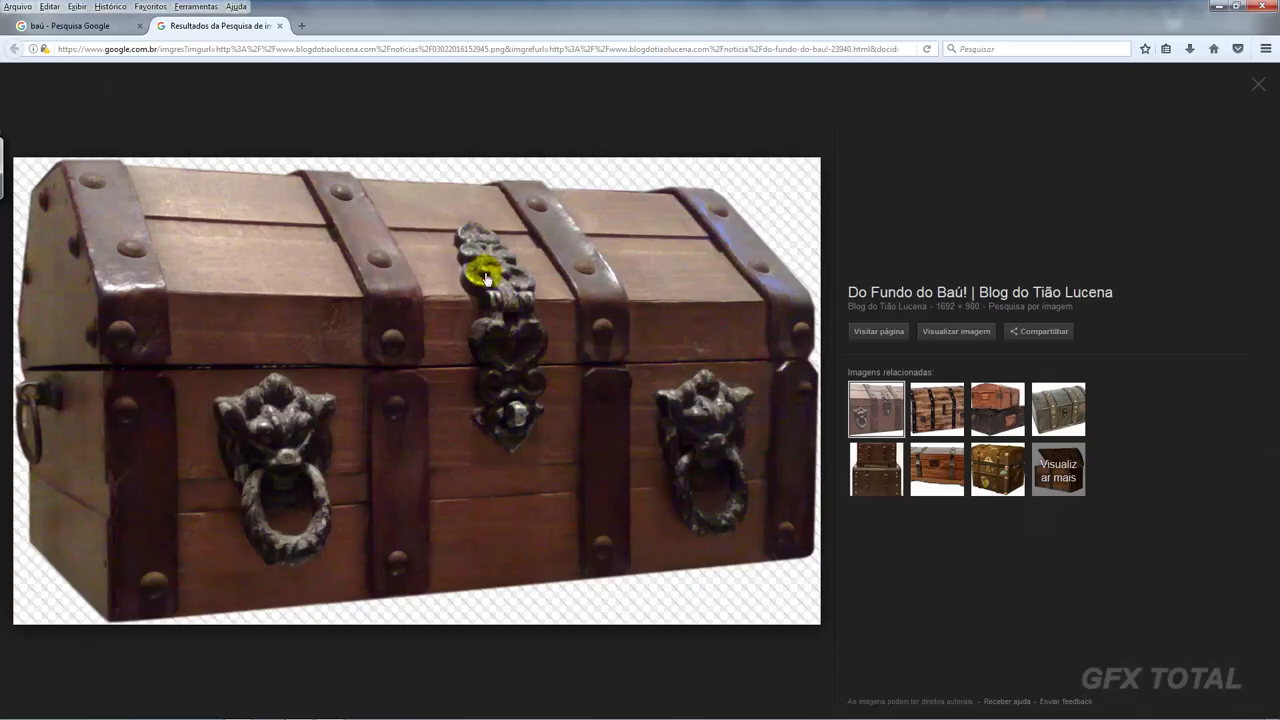
key("alt+Tab")
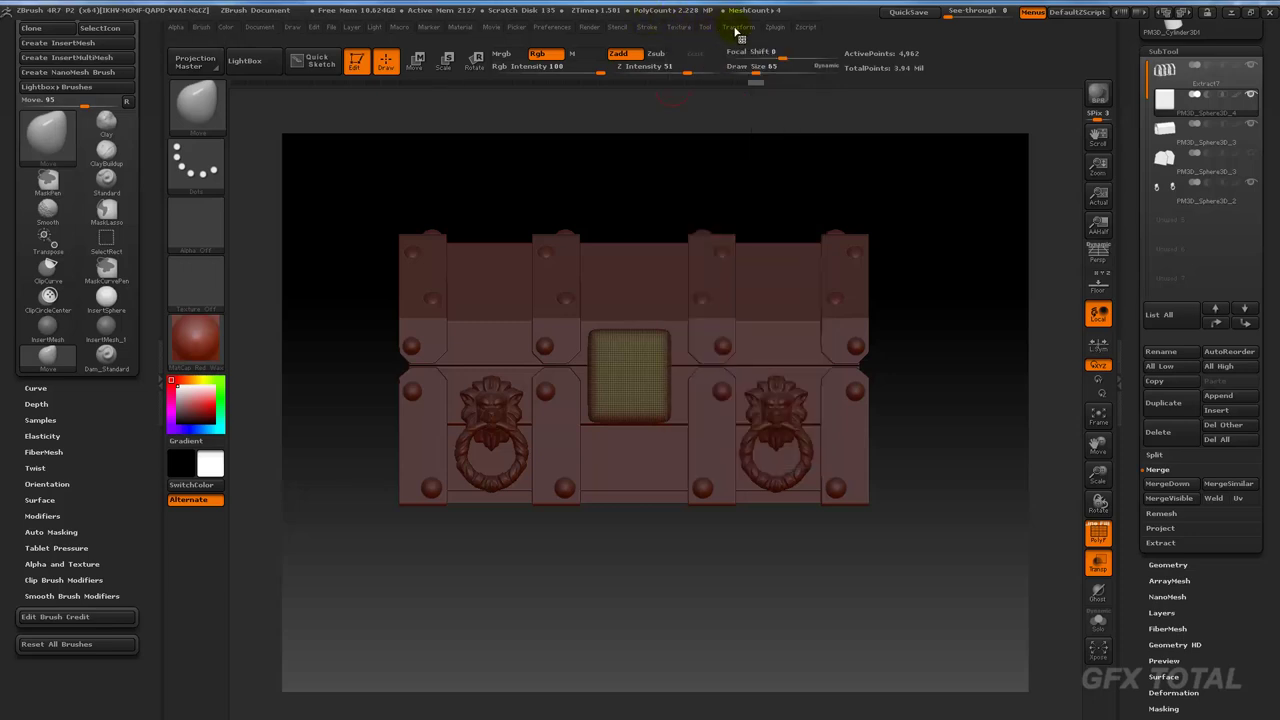
Step: Switch symmetry to the Z axis and Mirror And Weld the lock plate mesh
mouse_move(738, 27)
left_click(820, 369)
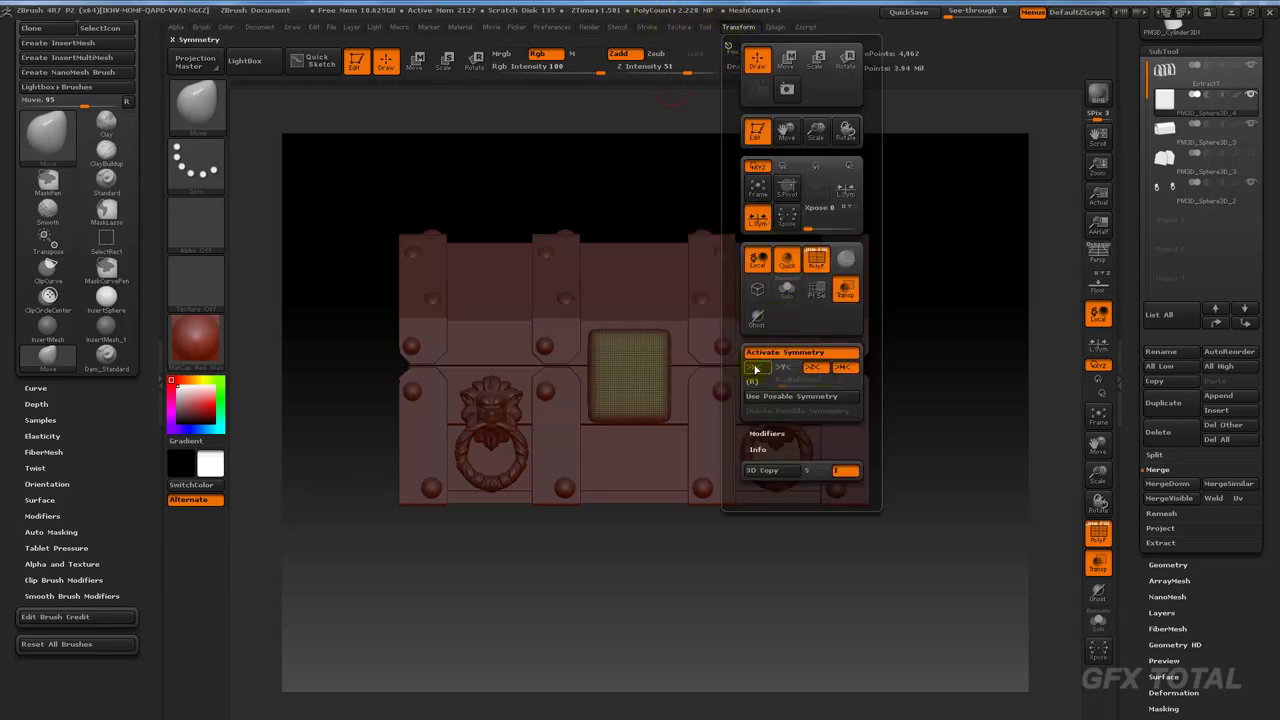
left_click_drag(936, 304, 940, 340, "alt")
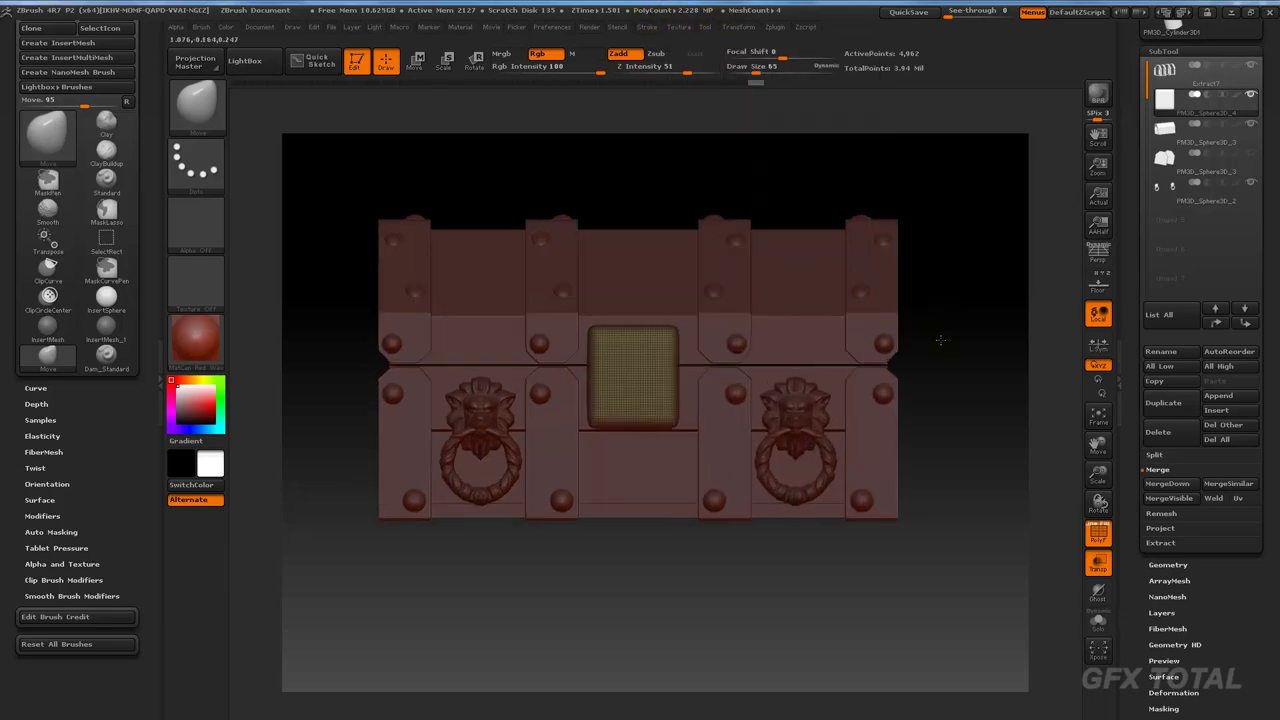
left_click_drag(1213, 572, 1213, 357)
left_click(1213, 352)
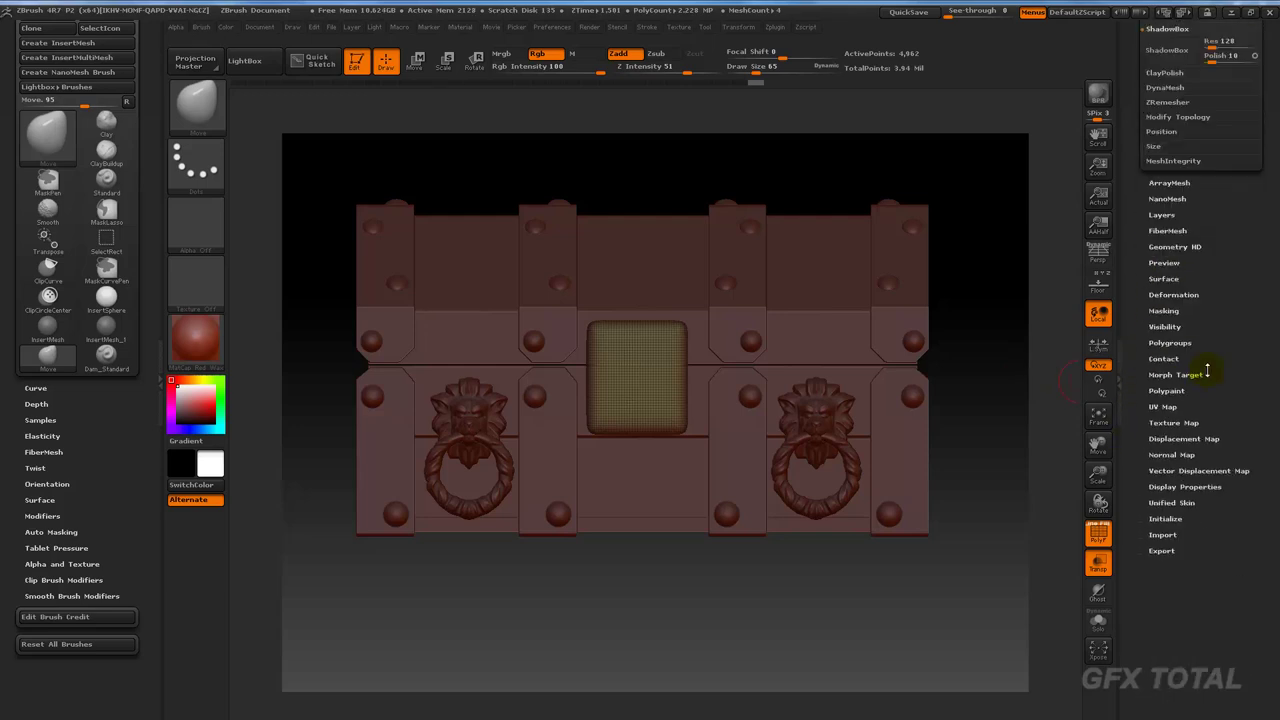
left_click_drag(1220, 408, 1214, 288)
left_click(1196, 374)
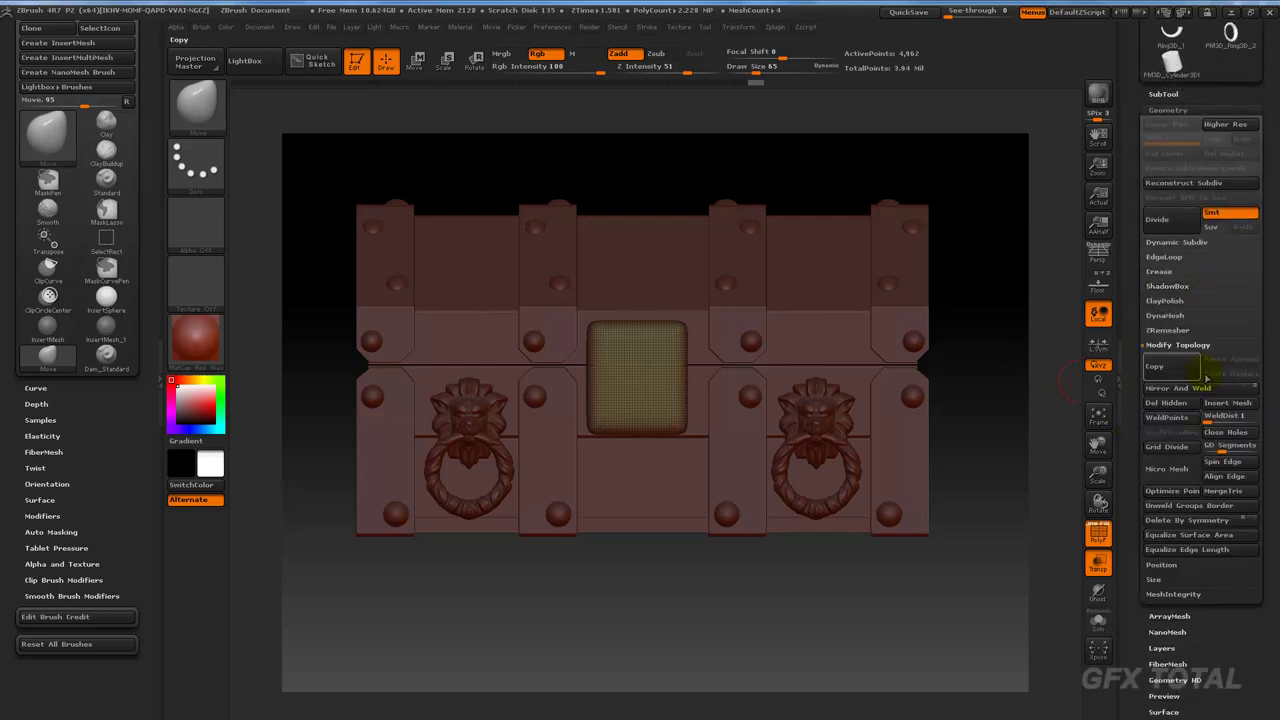
left_click(1203, 388)
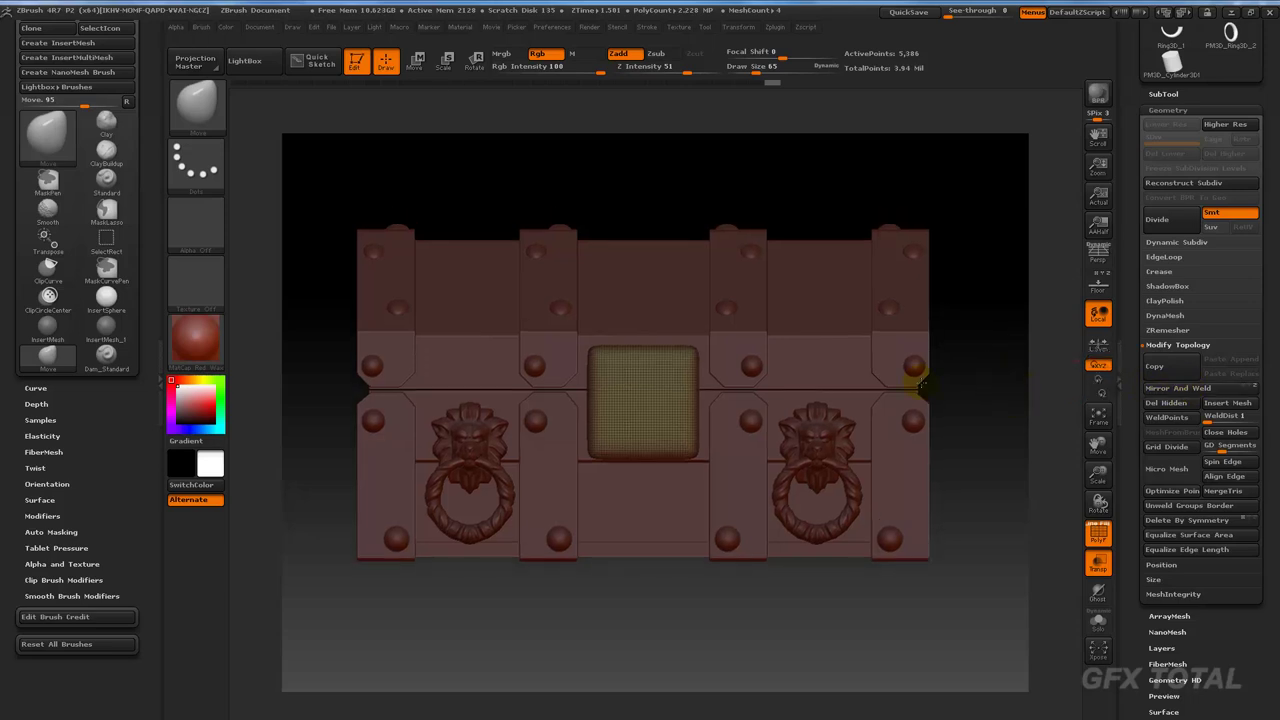
Step: Compare with the reference photo and set the Move brush size to 88
left_click_drag(1017, 366, 588, 342, "alt")
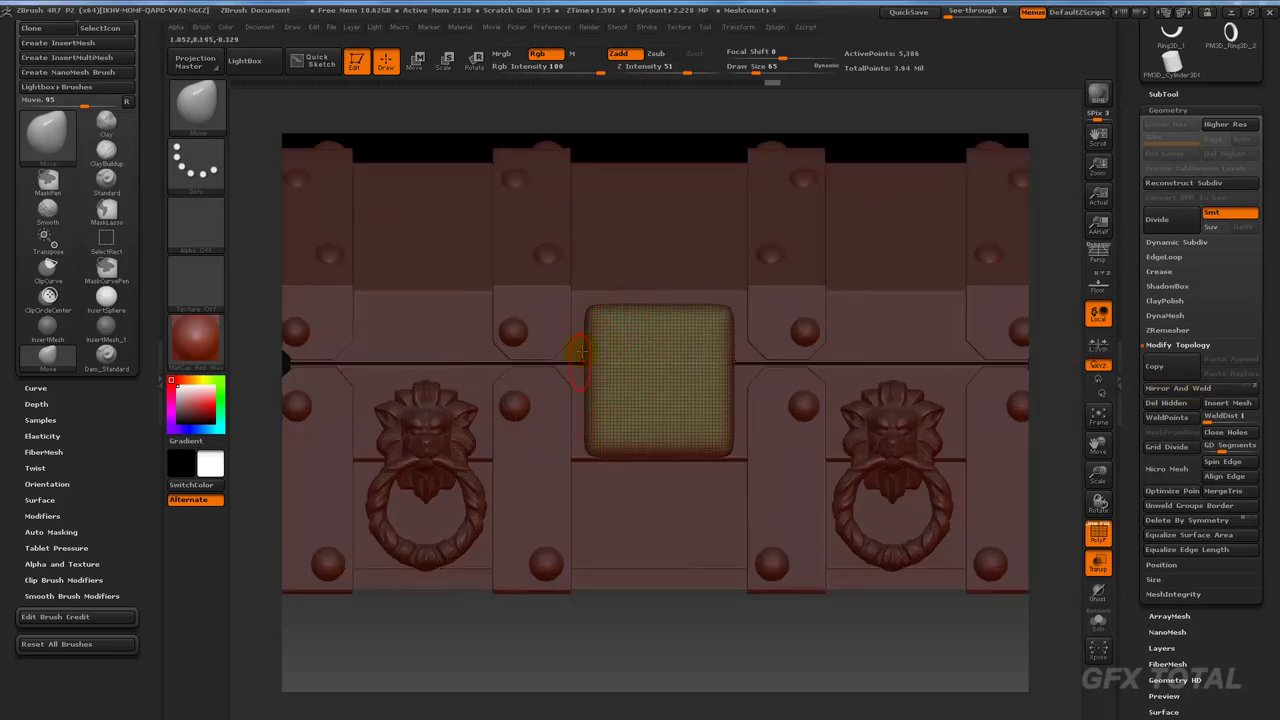
key("space")
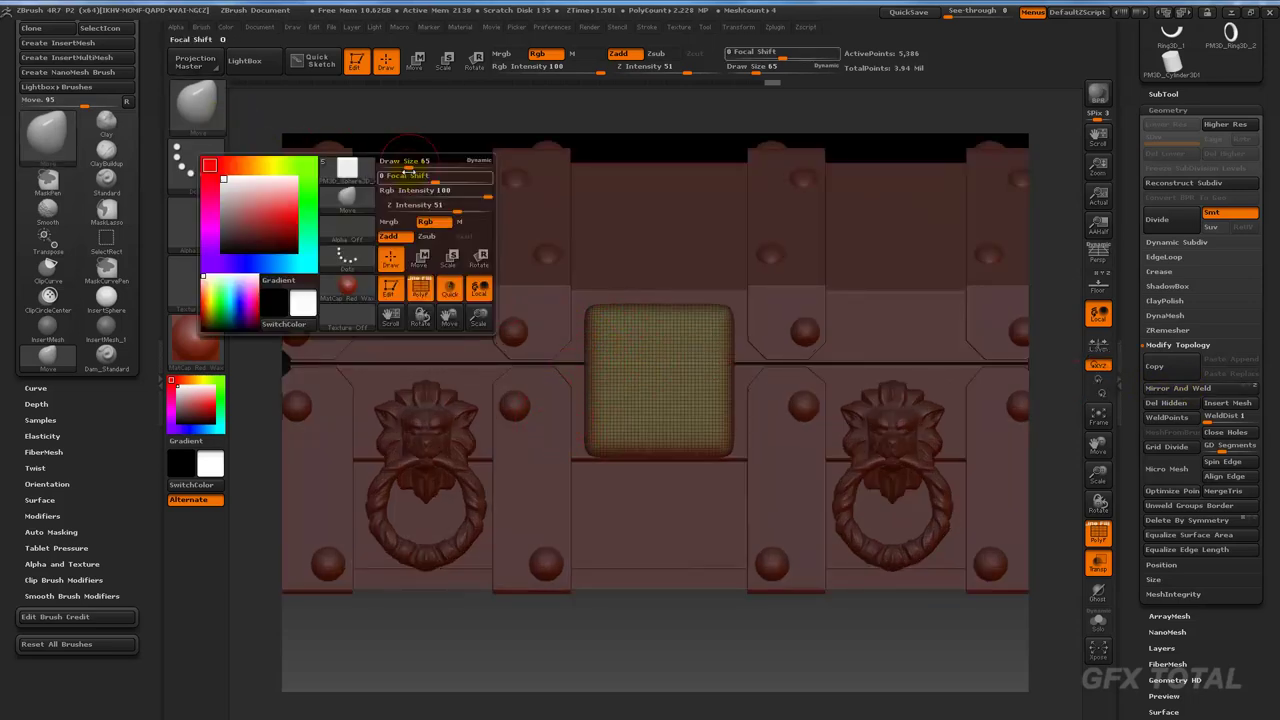
left_click_drag(400, 171, 416, 171)
key("alt+Tab")
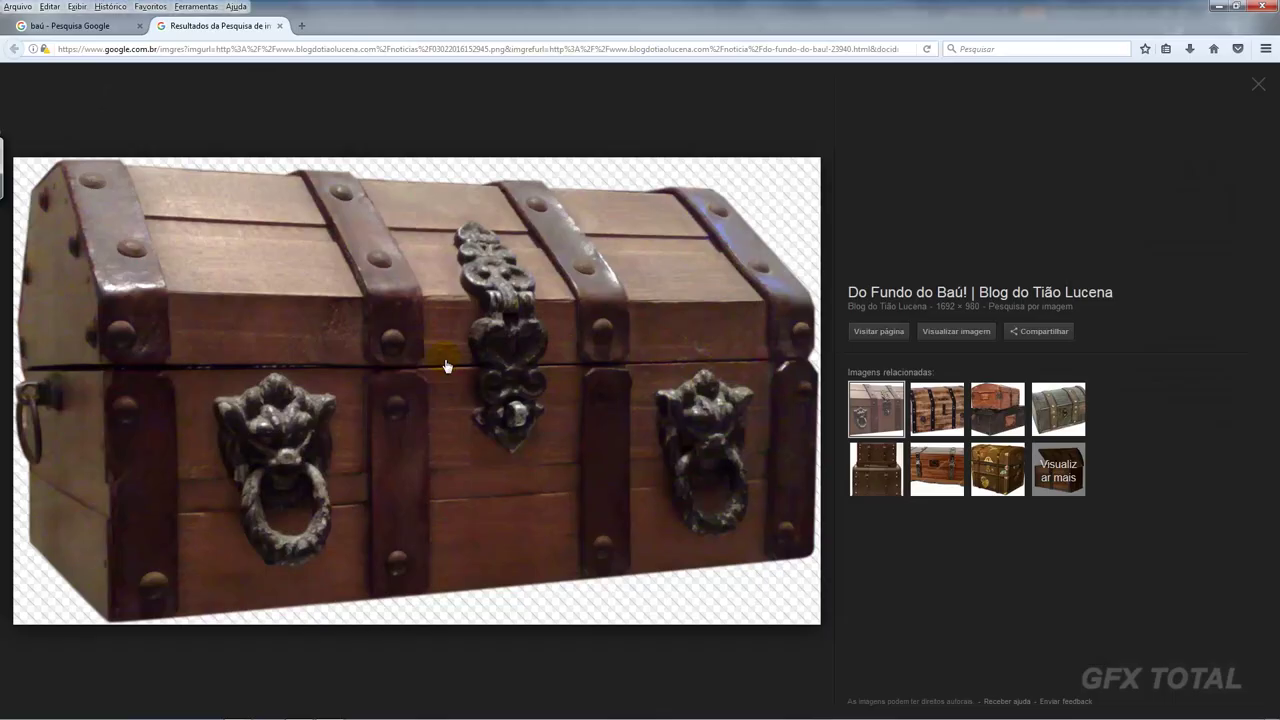
key("alt+Tab")
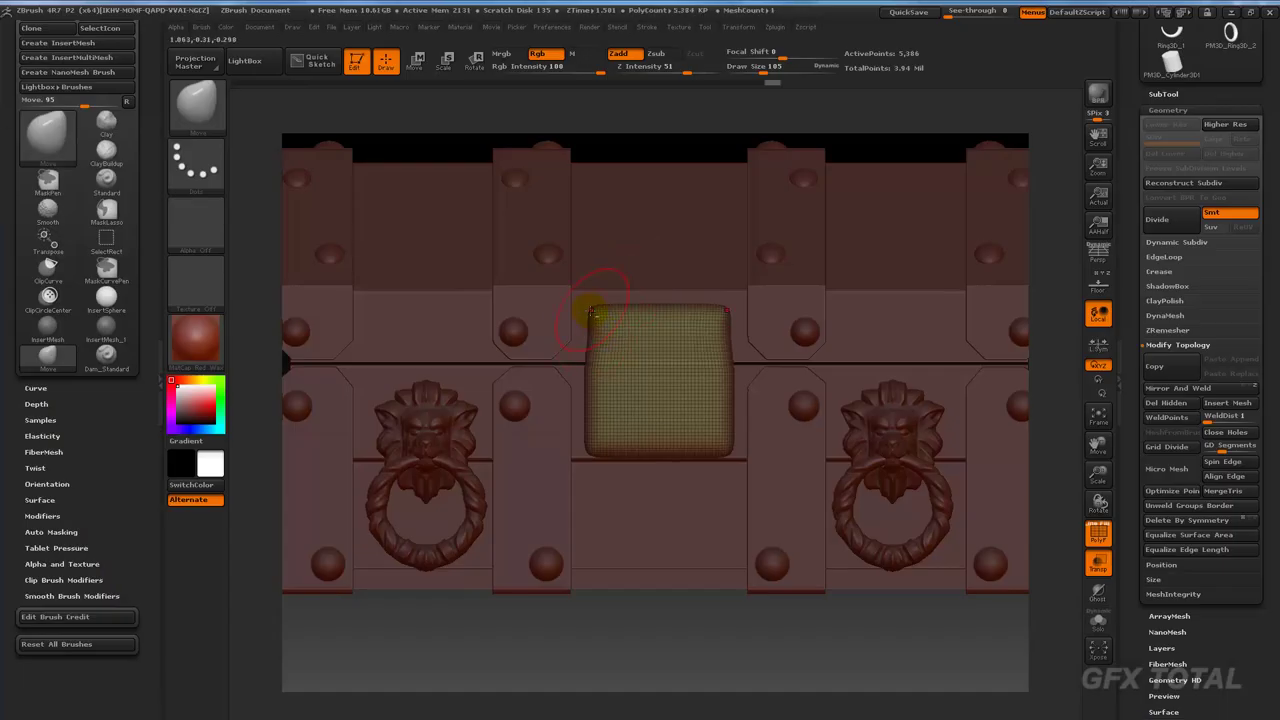
key("alt+Tab")
key("alt+Tab")
key("space")
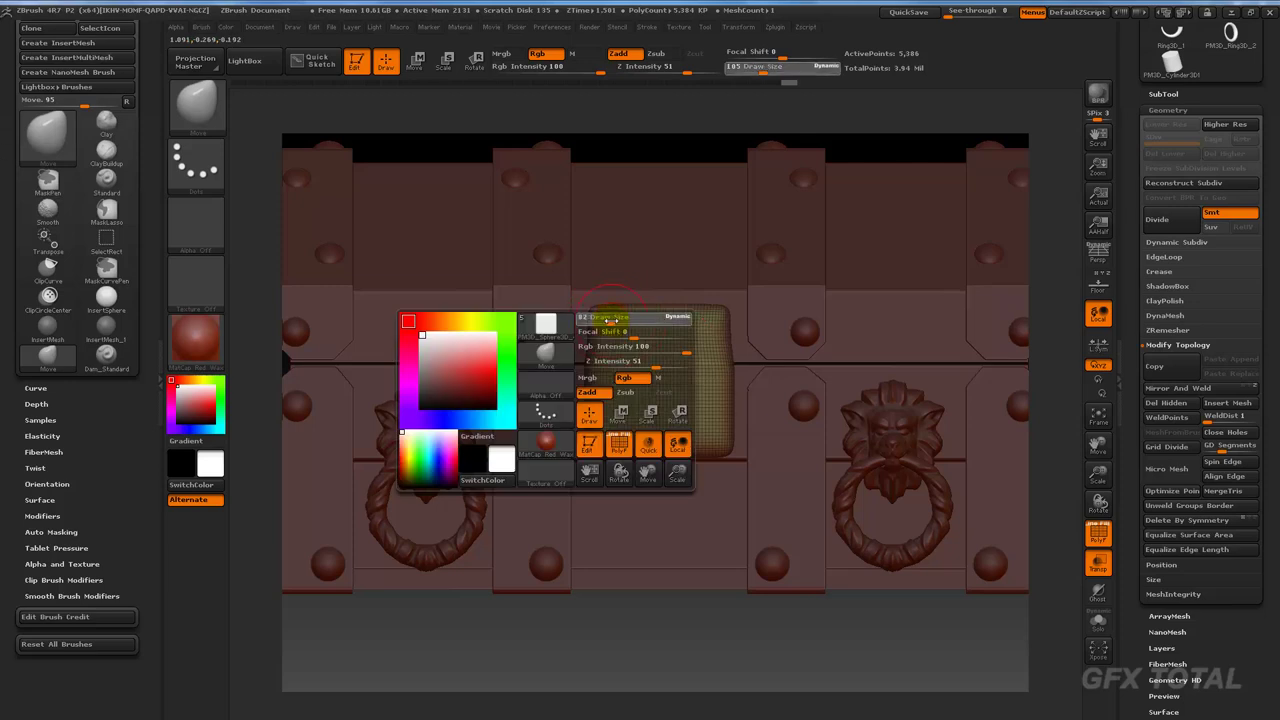
mouse_move(606, 316)
left_mouse_down()
mouse_move(634, 310)
mouse_move(580, 358)
mouse_move(601, 440)
mouse_move(652, 461)
mouse_move(658, 495)
left_mouse_up()
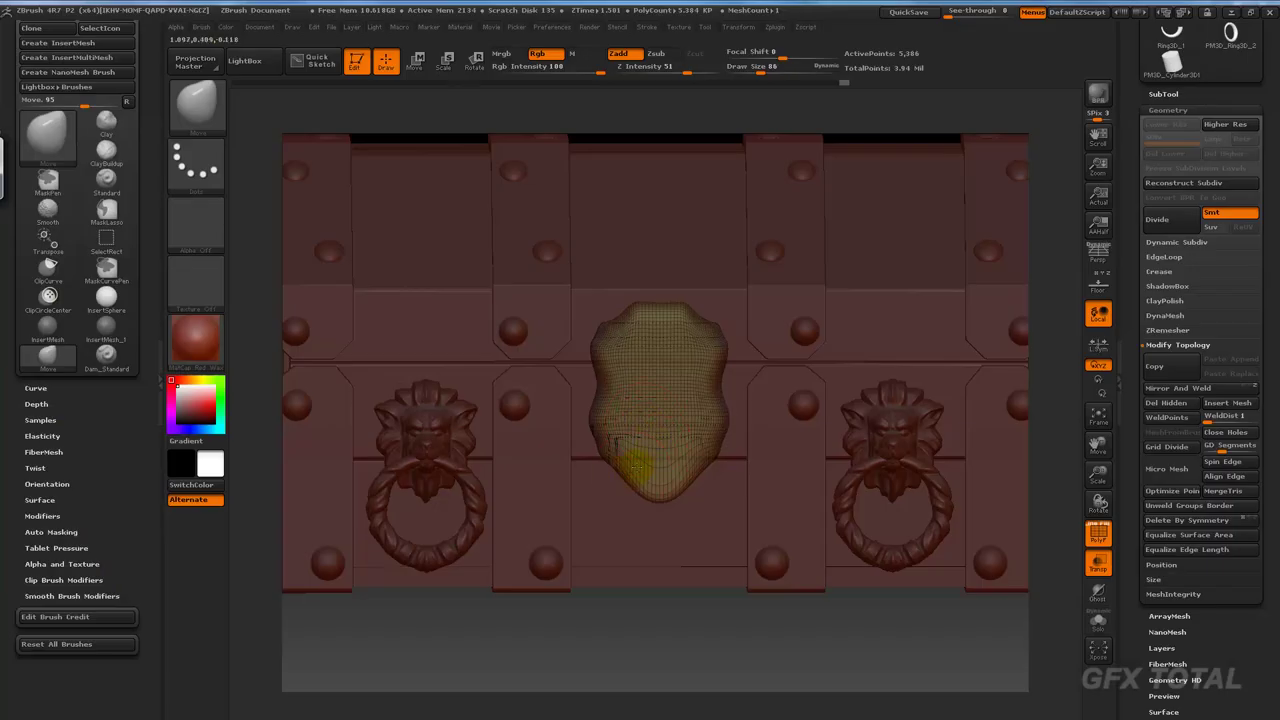
Step: Push the lock plate's lower and middle sides inward symmetrically into an hourglass silhouette
left_click_drag(636, 465, 617, 452)
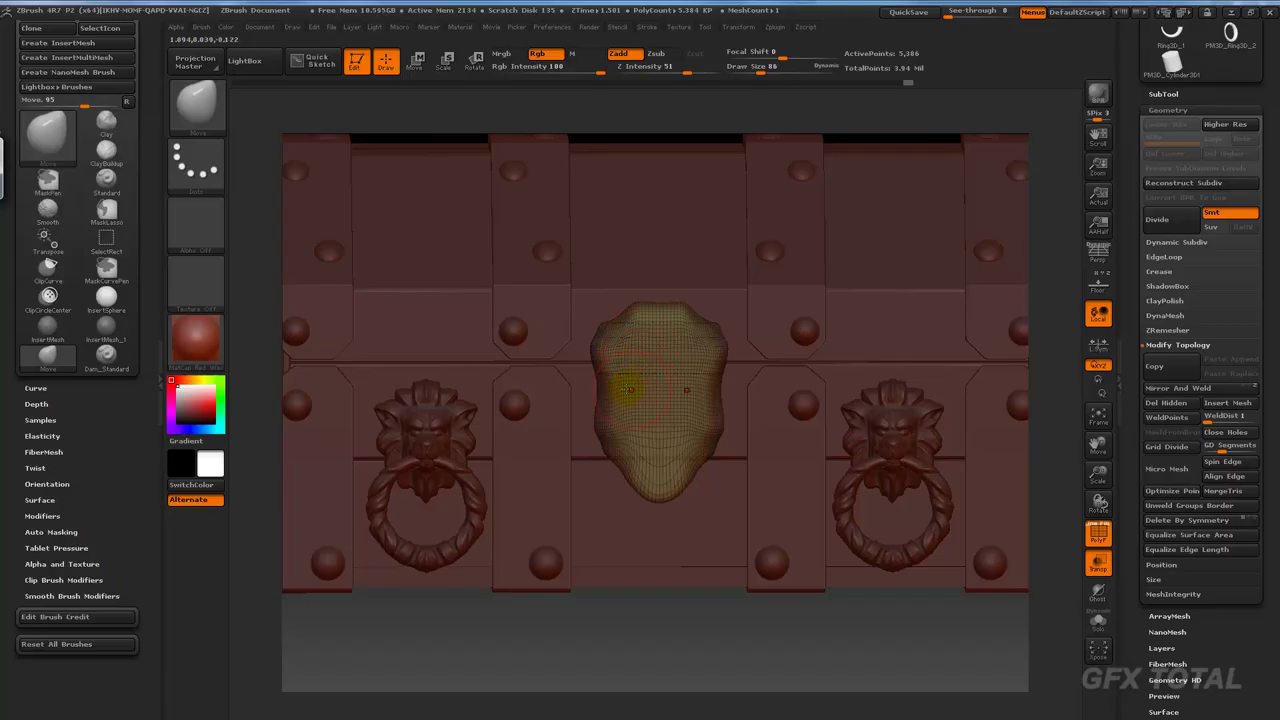
mouse_move(622, 372)
left_mouse_down()
mouse_move(606, 400)
mouse_move(636, 428)
left_mouse_up()
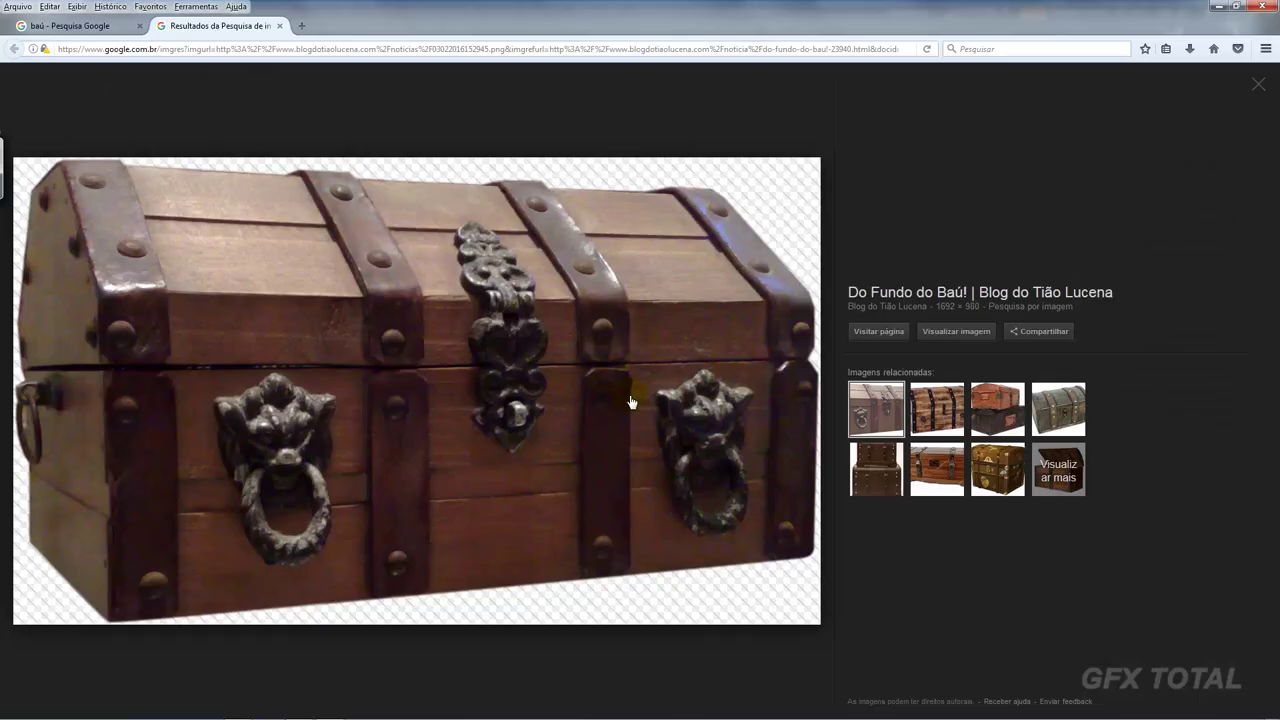
key("alt+Tab")
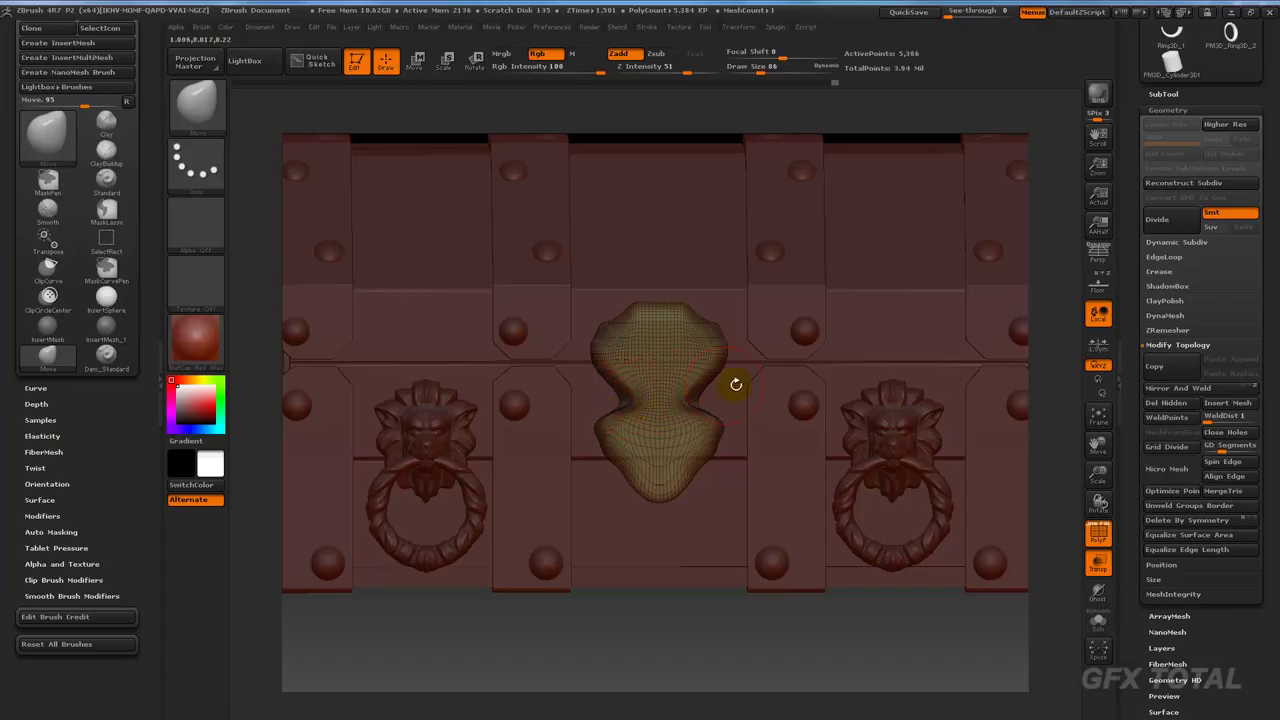
left_click_drag(717, 675, 1015, 428)
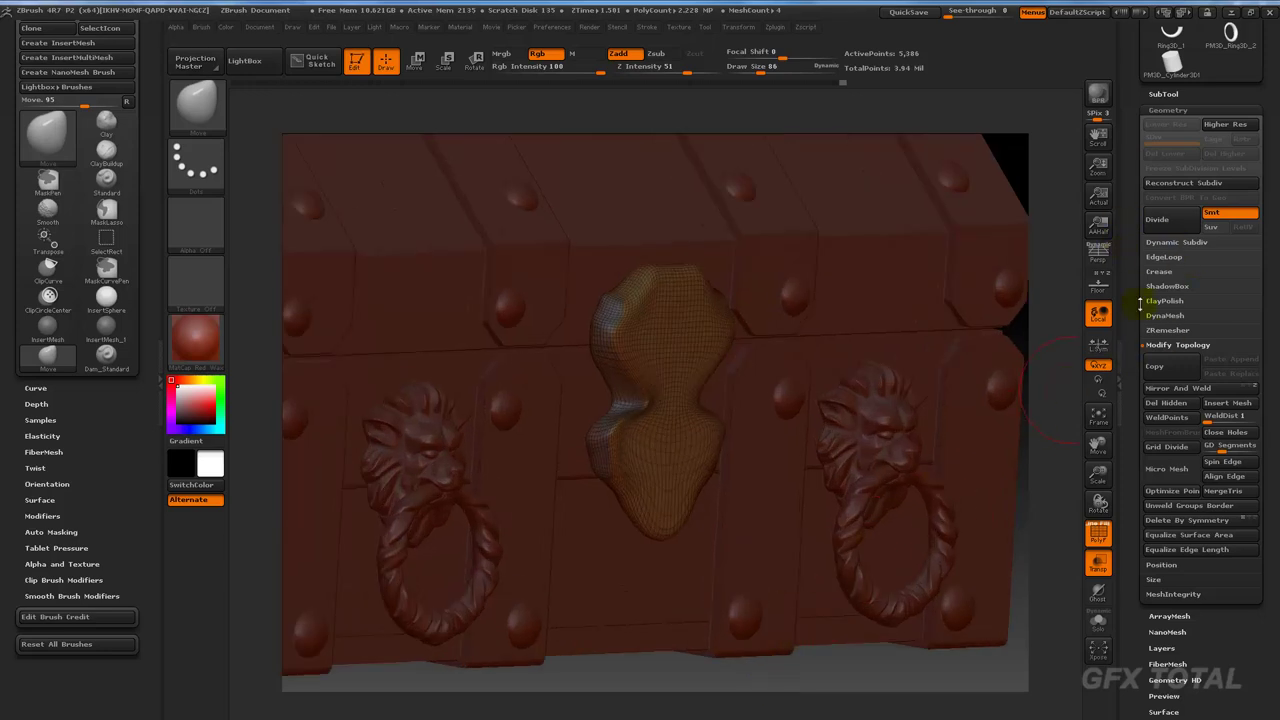
Step: DynaMesh the lock plate and subdivide it with Ctrl+D to 15,284 points
left_click(1182, 316)
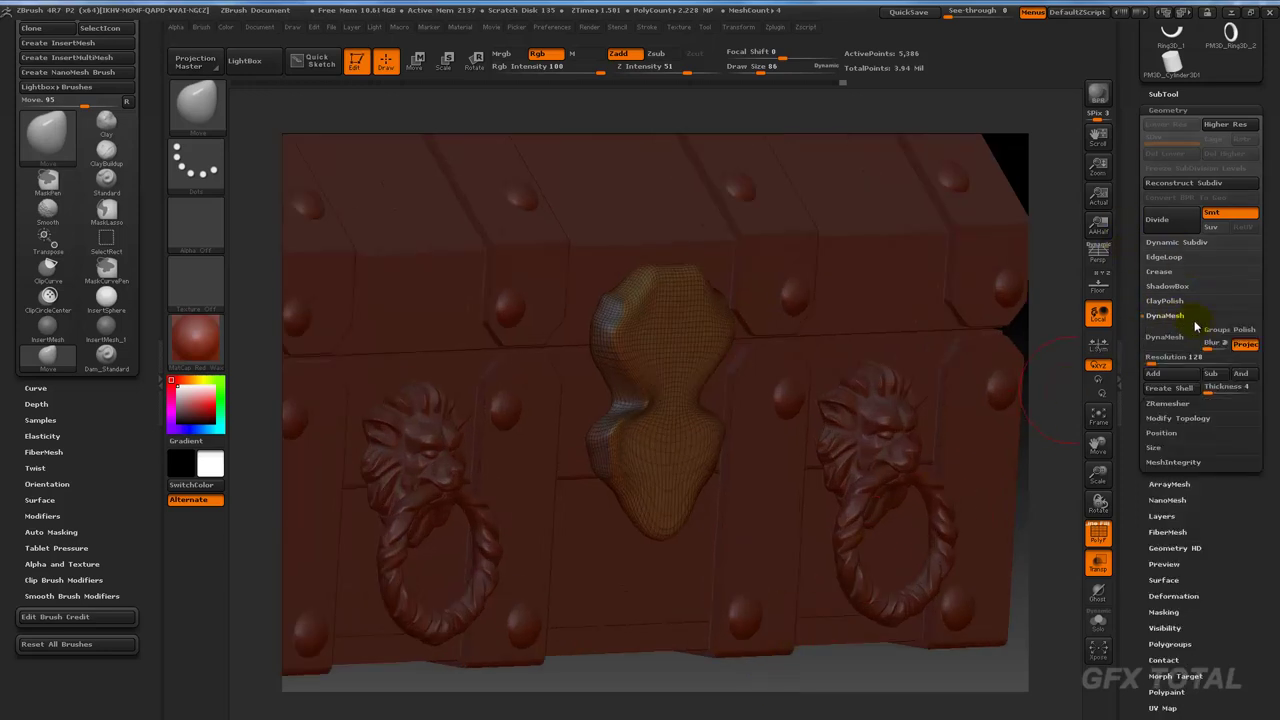
left_click(1177, 339)
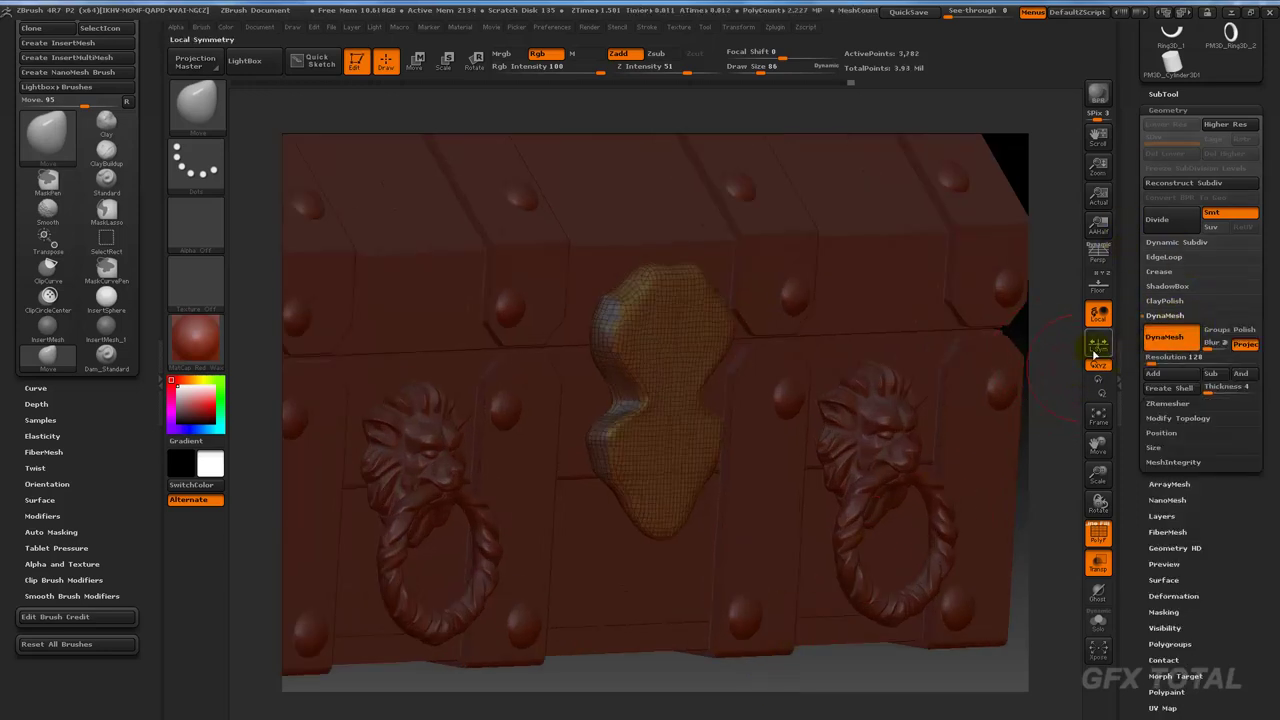
key("ctrl+d")
left_click_drag(1057, 346, 877, 366, "shift")
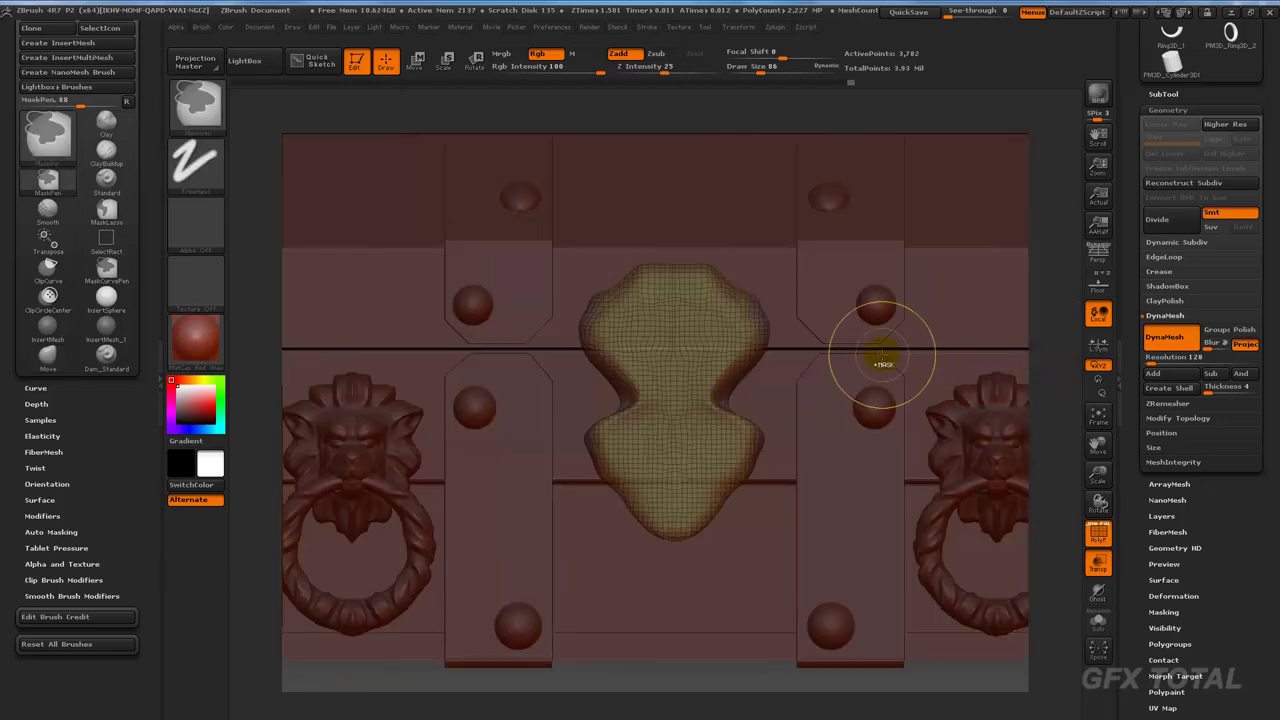
Step: Carve a first groove across the plate's top with the Dam_Standard brush
left_click(208, 108)
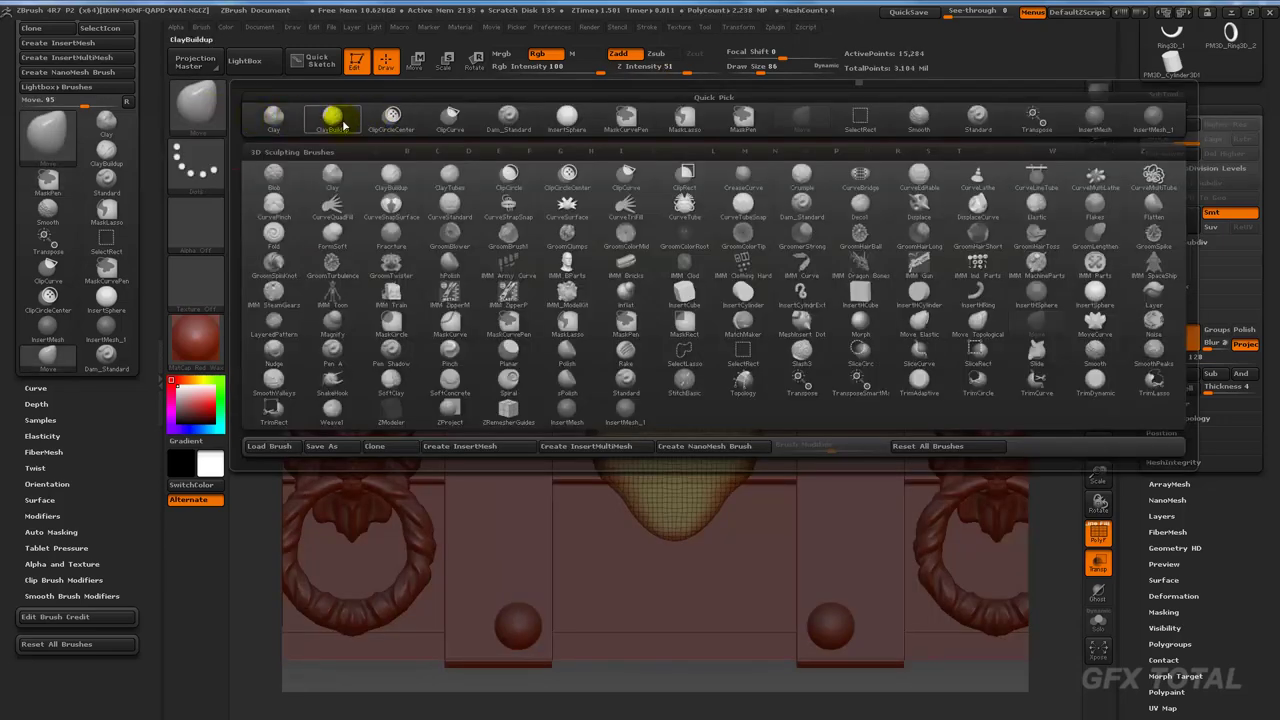
left_click(510, 118)
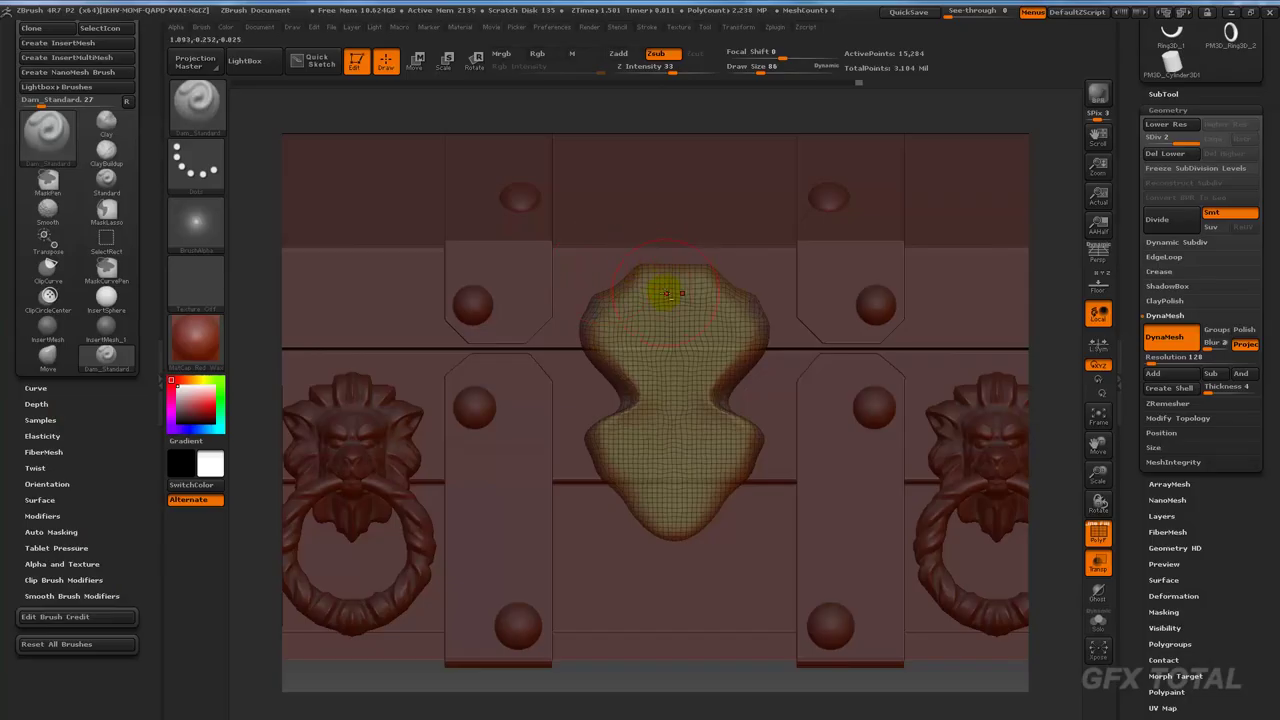
mouse_move(667, 293)
left_mouse_down()
mouse_move(650, 278)
mouse_move(607, 340)
mouse_move(672, 395)
left_mouse_up()
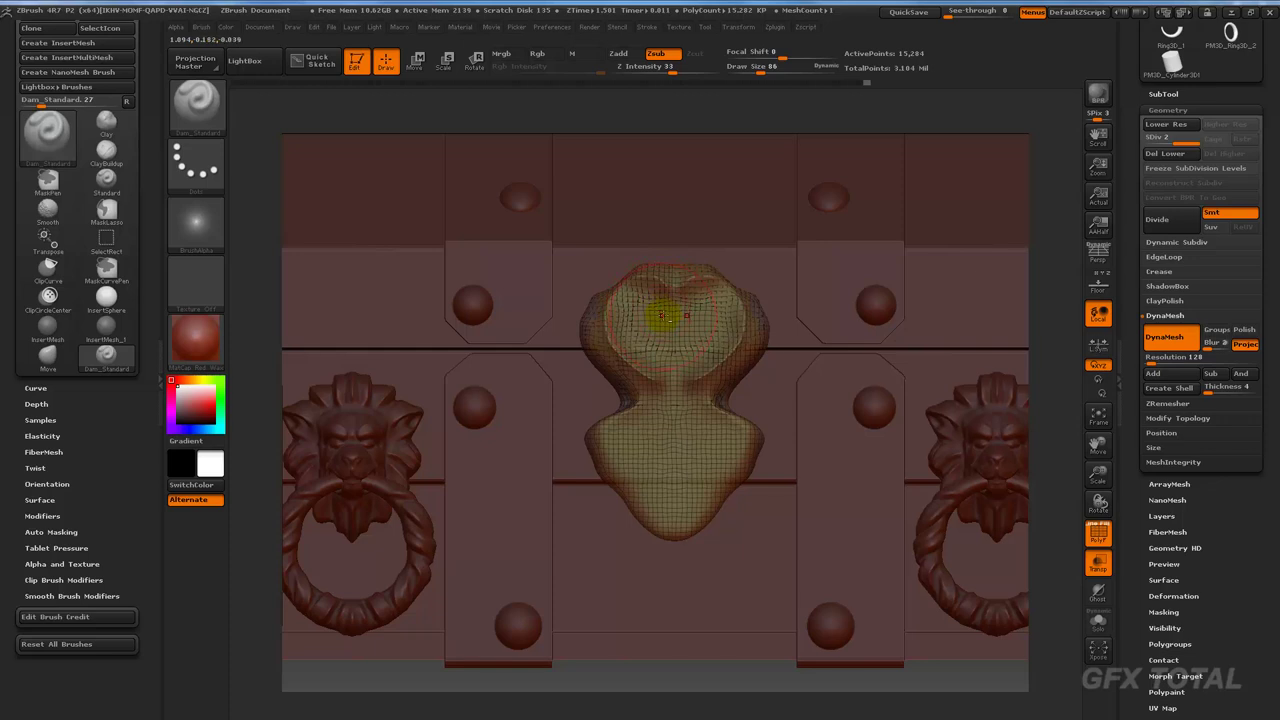
Step: Carve mirrored heart-shaped curl grooves across the lock plate's crown
left_click_drag(668, 312, 645, 318)
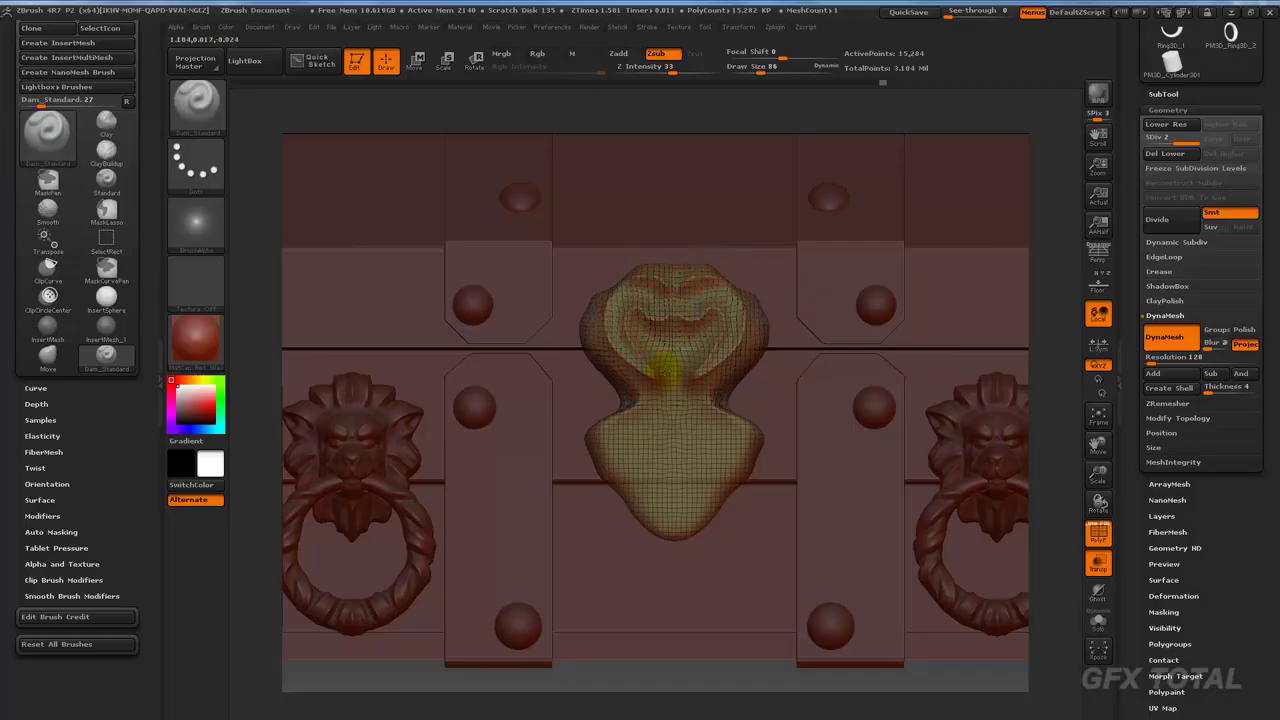
mouse_move(664, 370)
left_mouse_down()
mouse_move(705, 330)
mouse_move(700, 350)
mouse_move(673, 274)
mouse_move(537, 400)
left_mouse_up()
left_click_drag(593, 640, 608, 583, "shift")
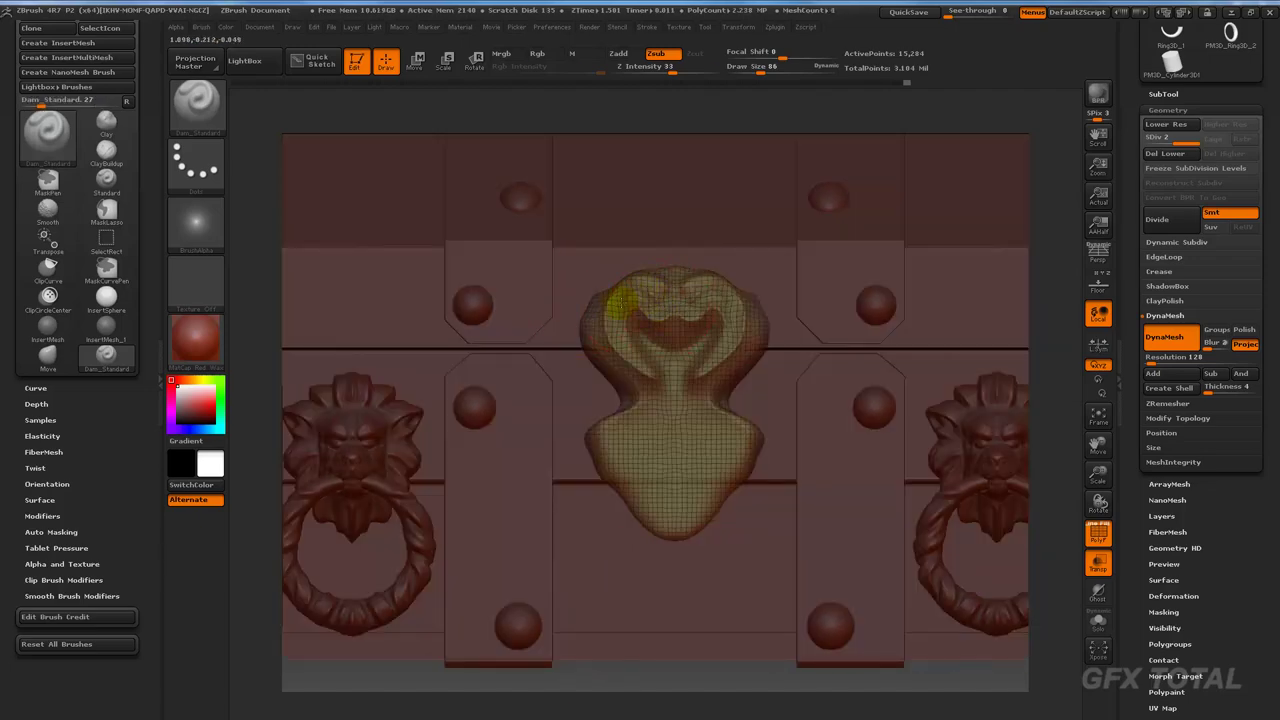
Step: Carve and deepen creases down both sides of the plate's neck
mouse_move(595, 300)
left_mouse_down()
mouse_move(630, 380)
mouse_move(593, 296)
left_mouse_up()
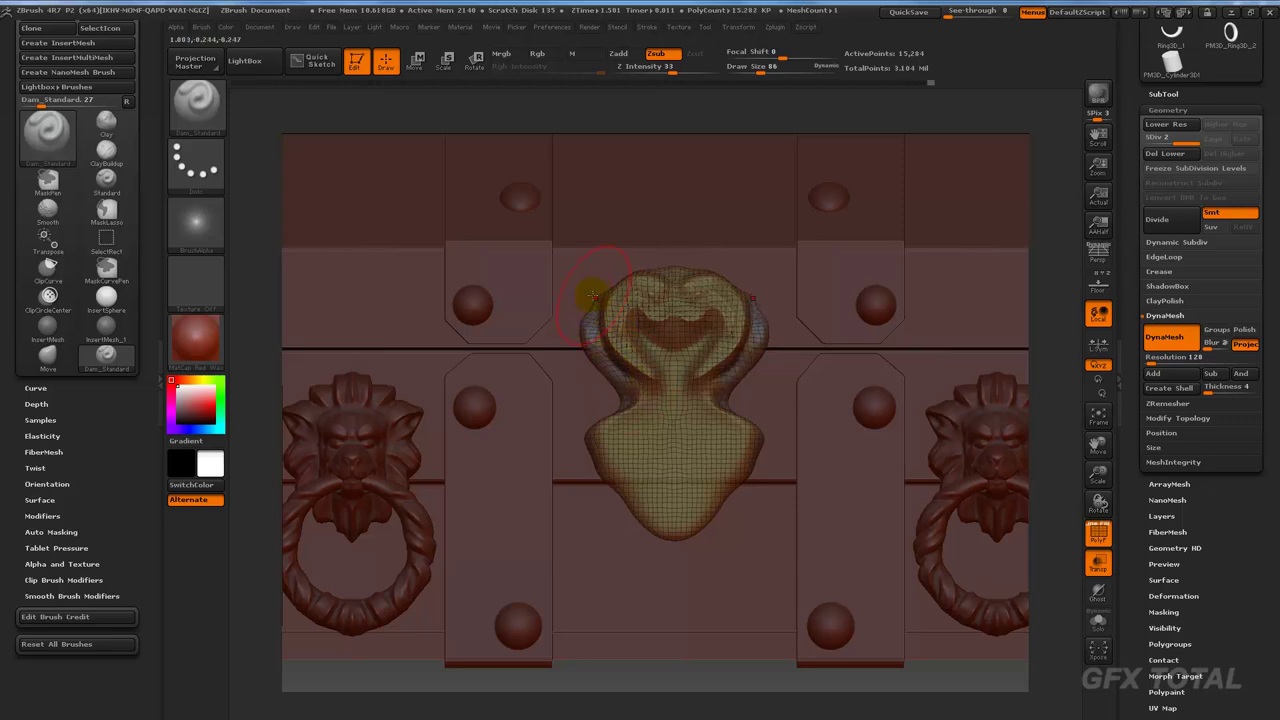
left_click_drag(624, 381, 598, 362)
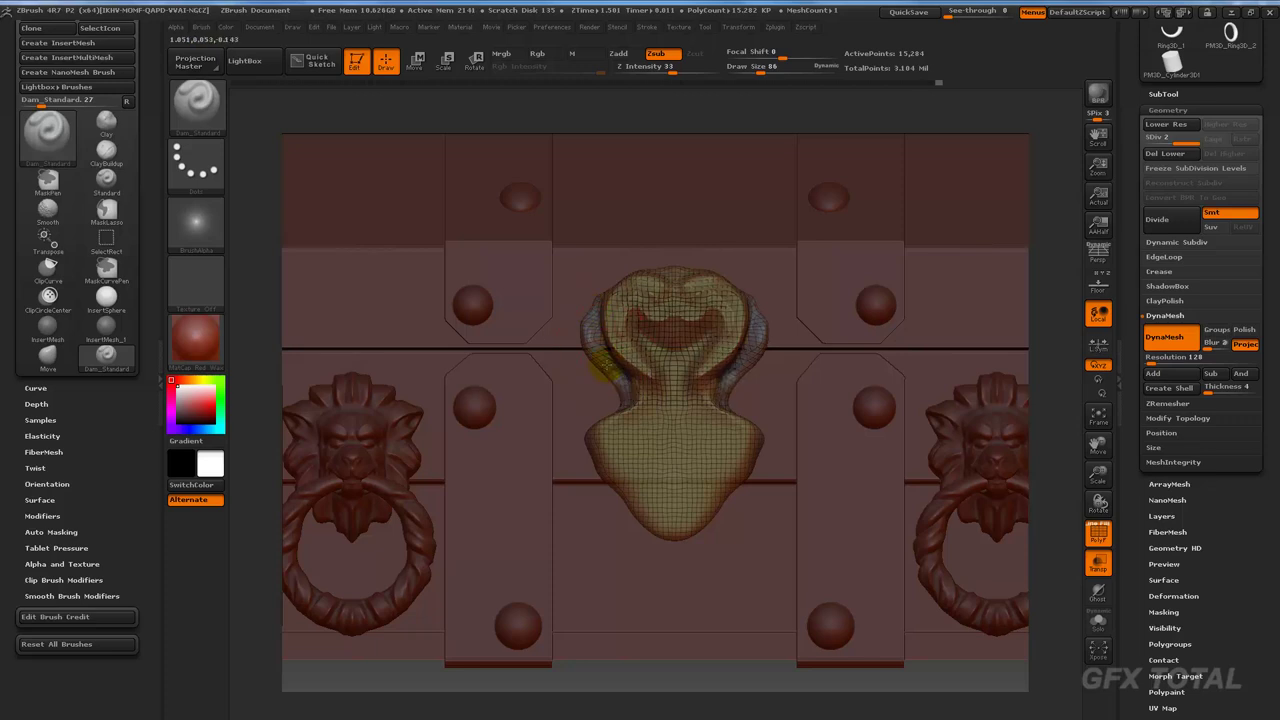
left_click_drag(600, 360, 586, 318)
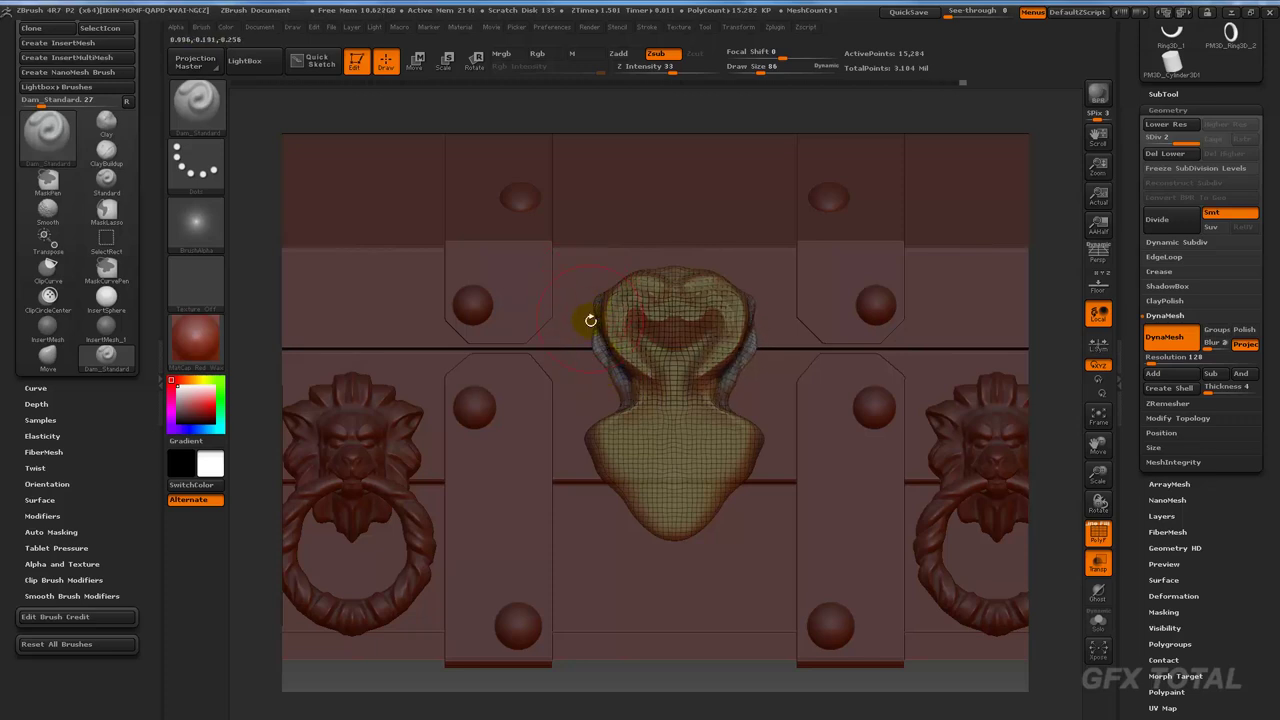
key("p")
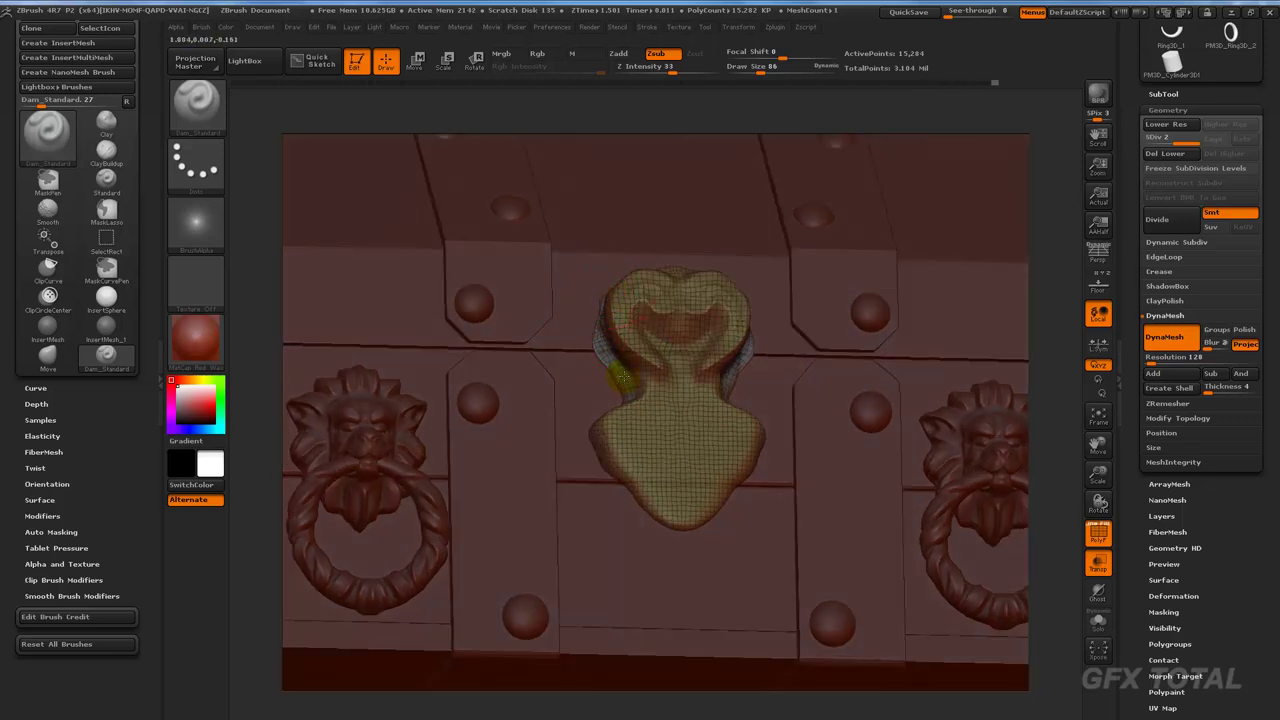
left_click_drag(621, 376, 589, 328)
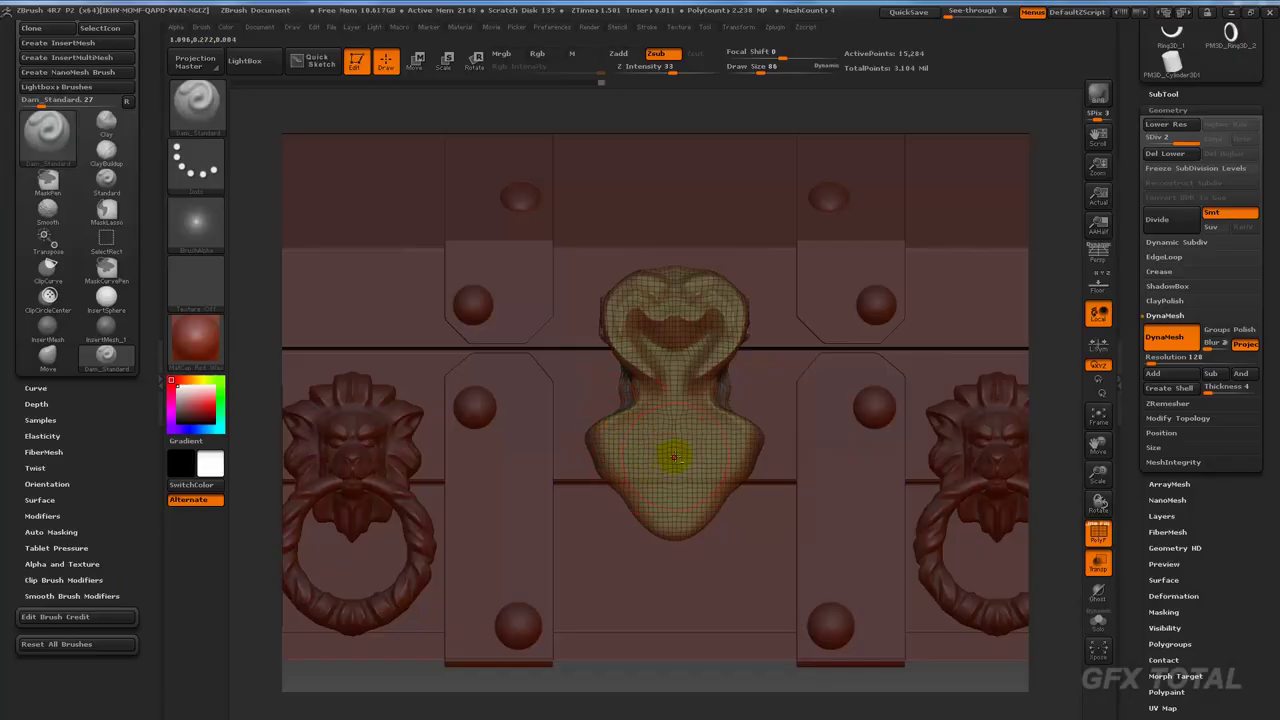
Step: Carve curling grooves into the lower lobes, turn PolyF off, and cut a central vertical groove
left_click_drag(674, 457, 636, 415)
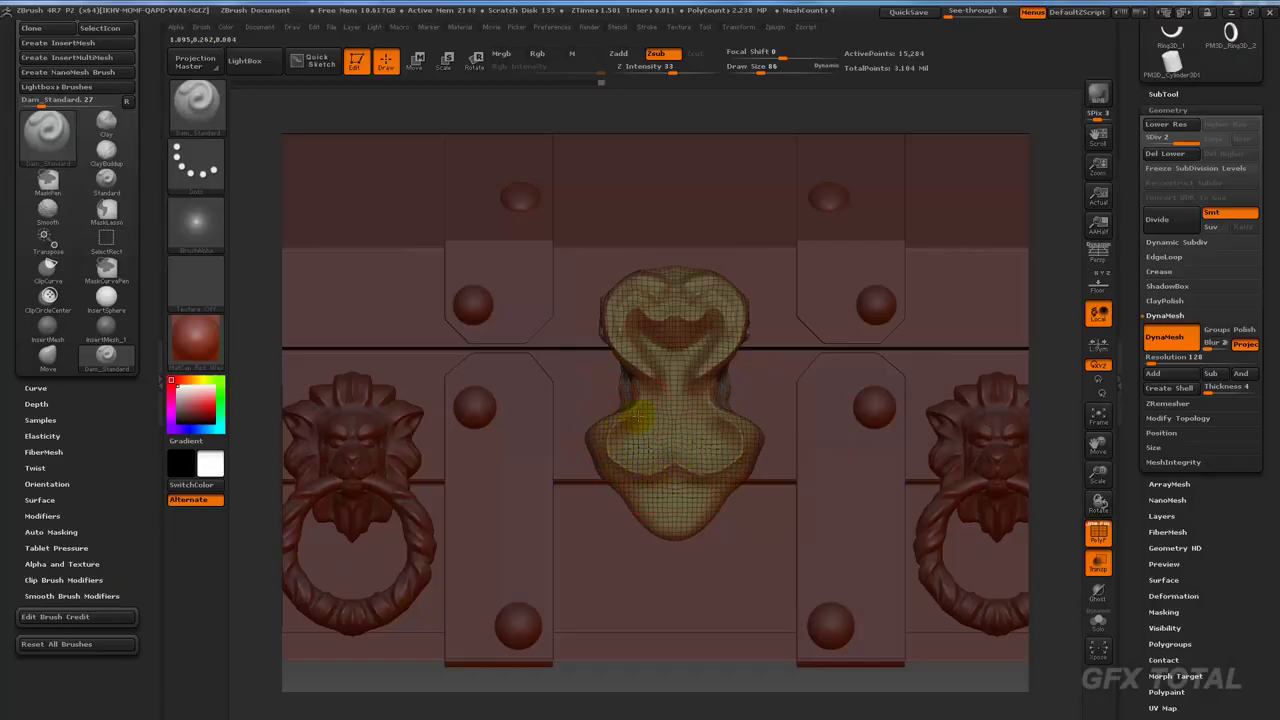
mouse_move(674, 423)
left_mouse_down("shift")
mouse_move(674, 449)
mouse_move(636, 477)
mouse_move(617, 462)
mouse_move(625, 420)
mouse_move(655, 430)
mouse_move(648, 450)
mouse_move(628, 446)
mouse_move(626, 430)
mouse_move(614, 443)
mouse_move(648, 462)
mouse_move(608, 429)
mouse_move(642, 428)
mouse_move(628, 420)
mouse_move(652, 410)
left_mouse_up("shift")
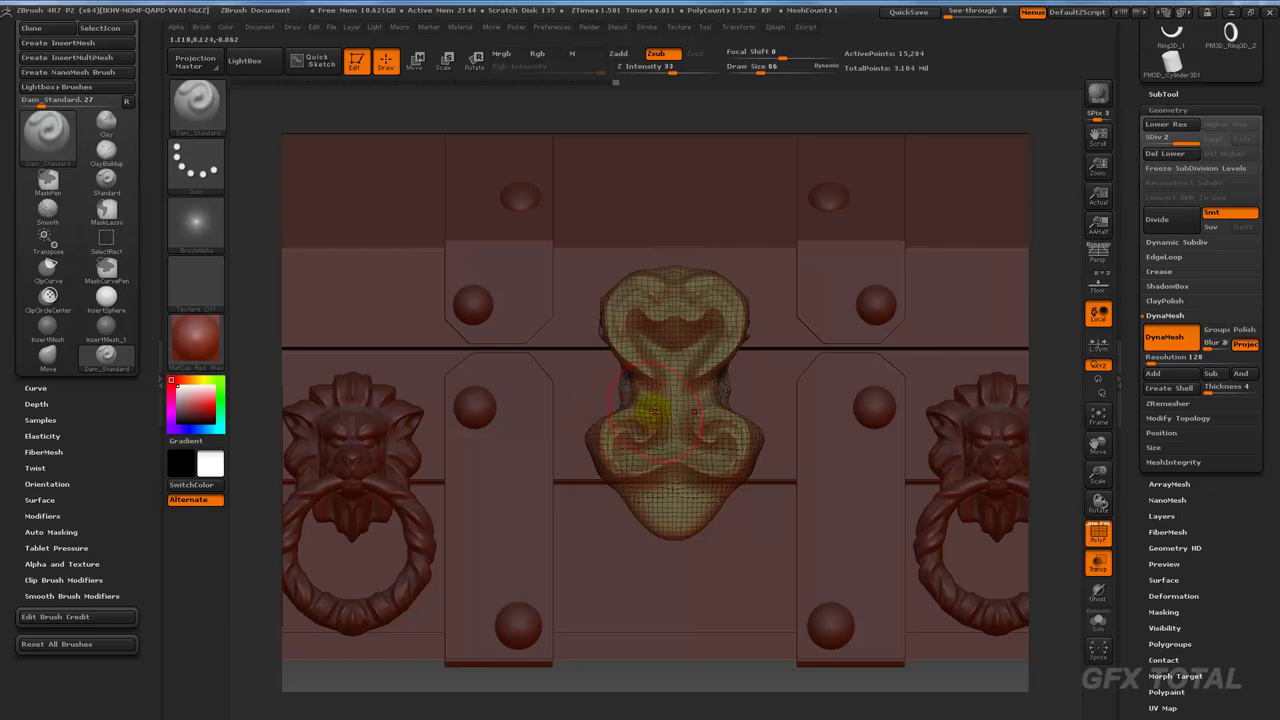
left_click(1098, 533)
left_click_drag(1077, 459, 1072, 548)
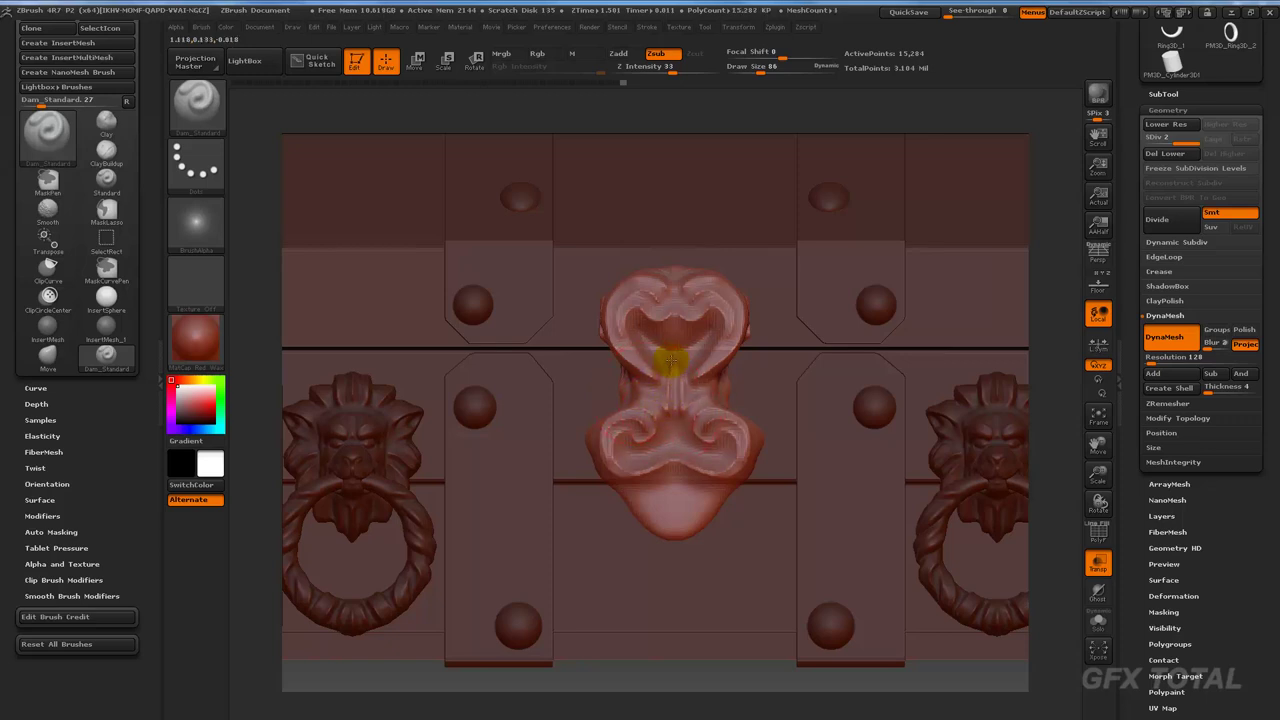
left_click_drag(664, 349, 668, 403)
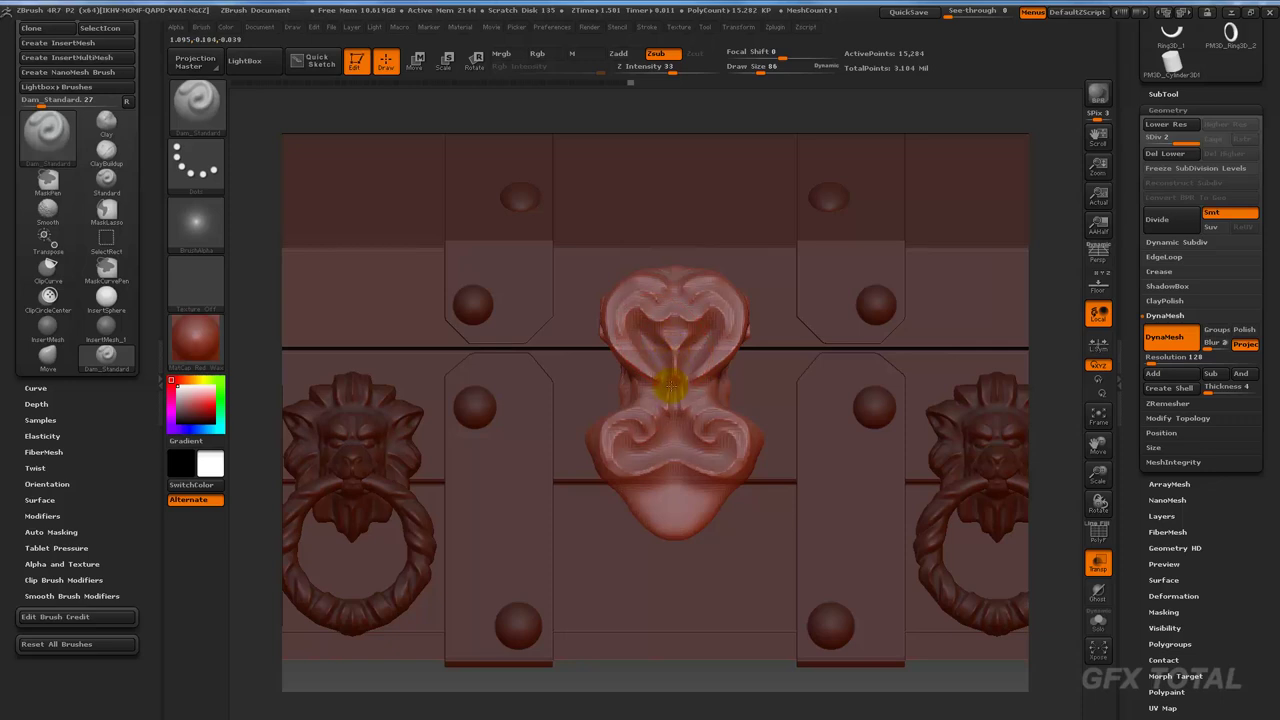
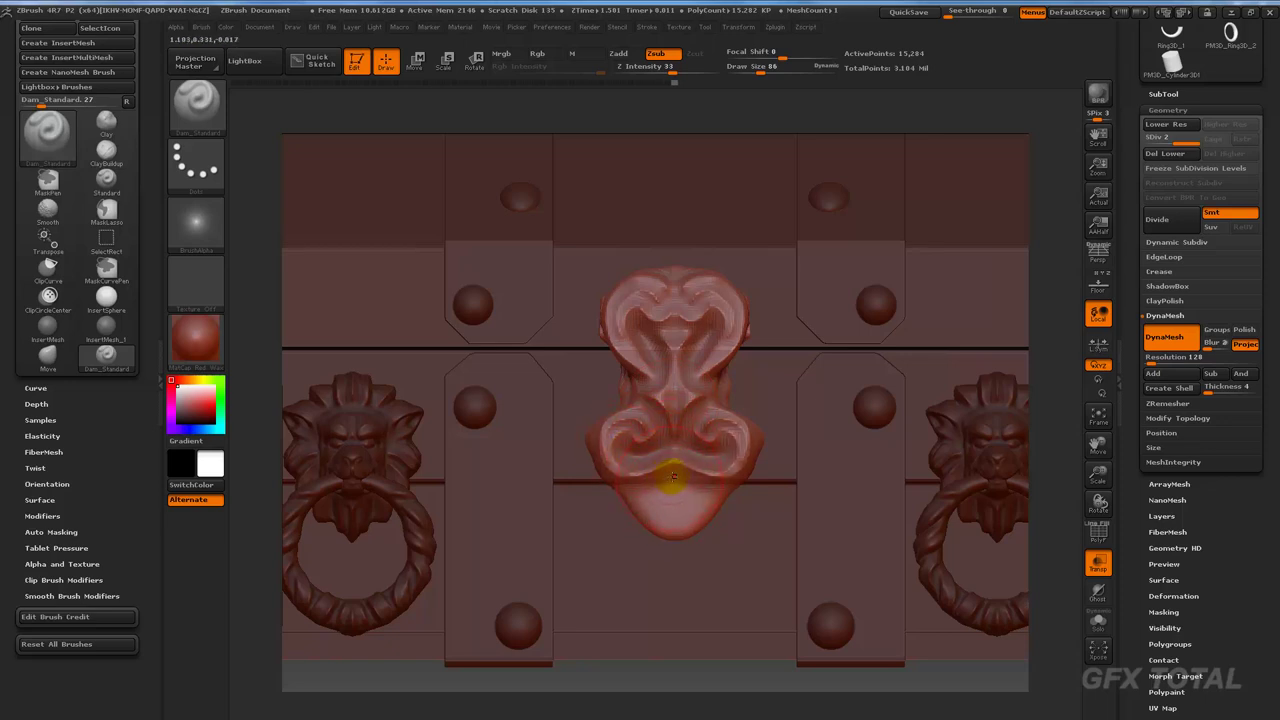
Step: Check the chest reference photo, then pull the tongue tip down with the Move brush
key("alt+Tab")
key("alt+Tab")
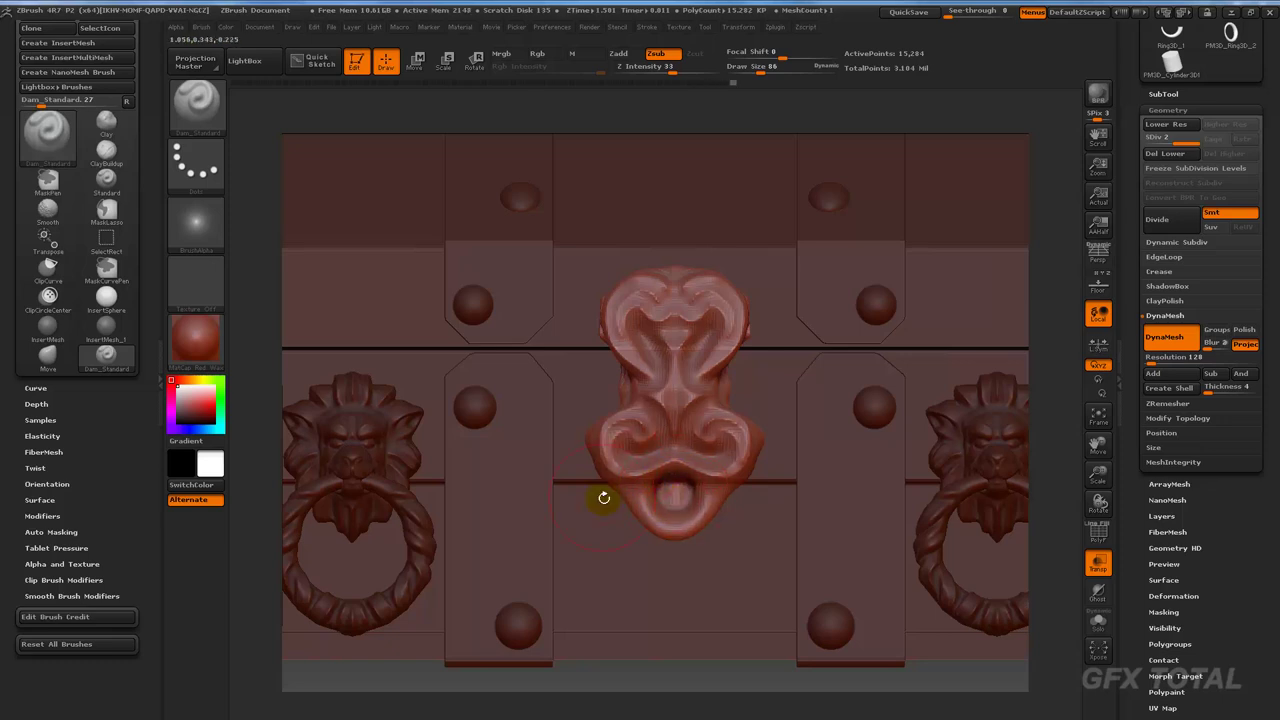
key("alt+Tab")
key("alt+Tab")
left_click(196, 102)
left_click(802, 117)
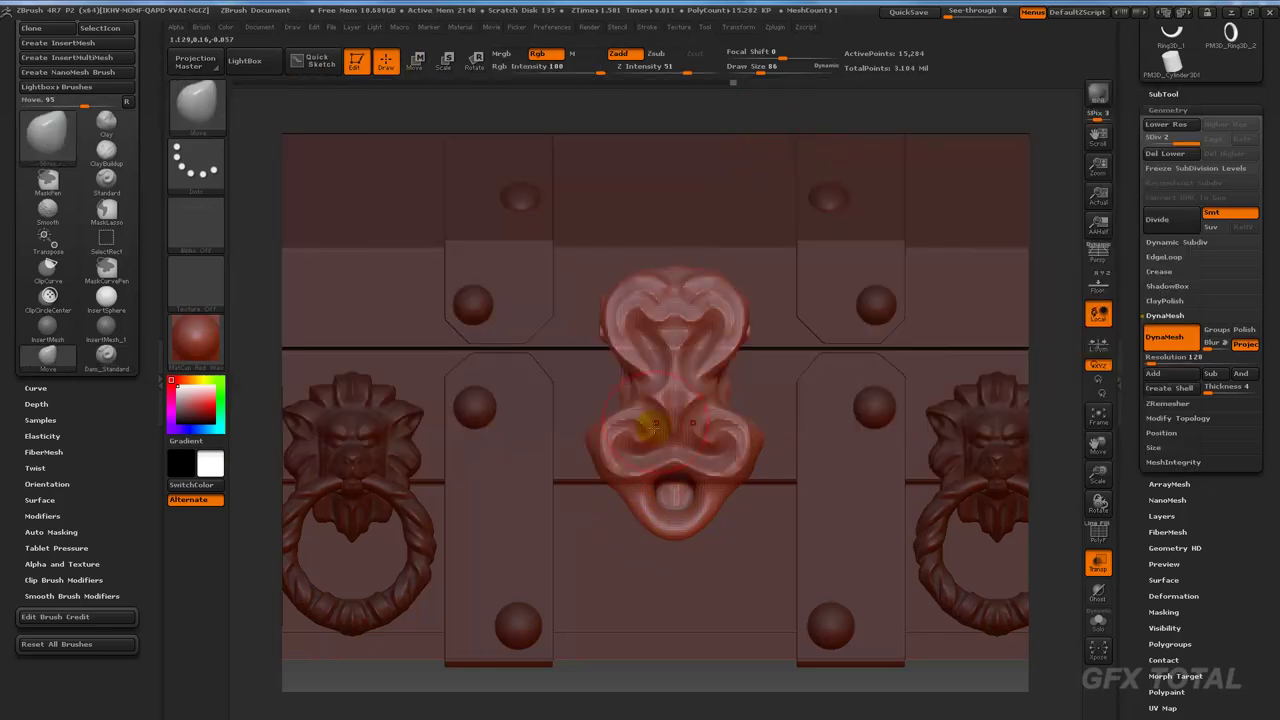
left_click_drag(665, 538, 664, 570)
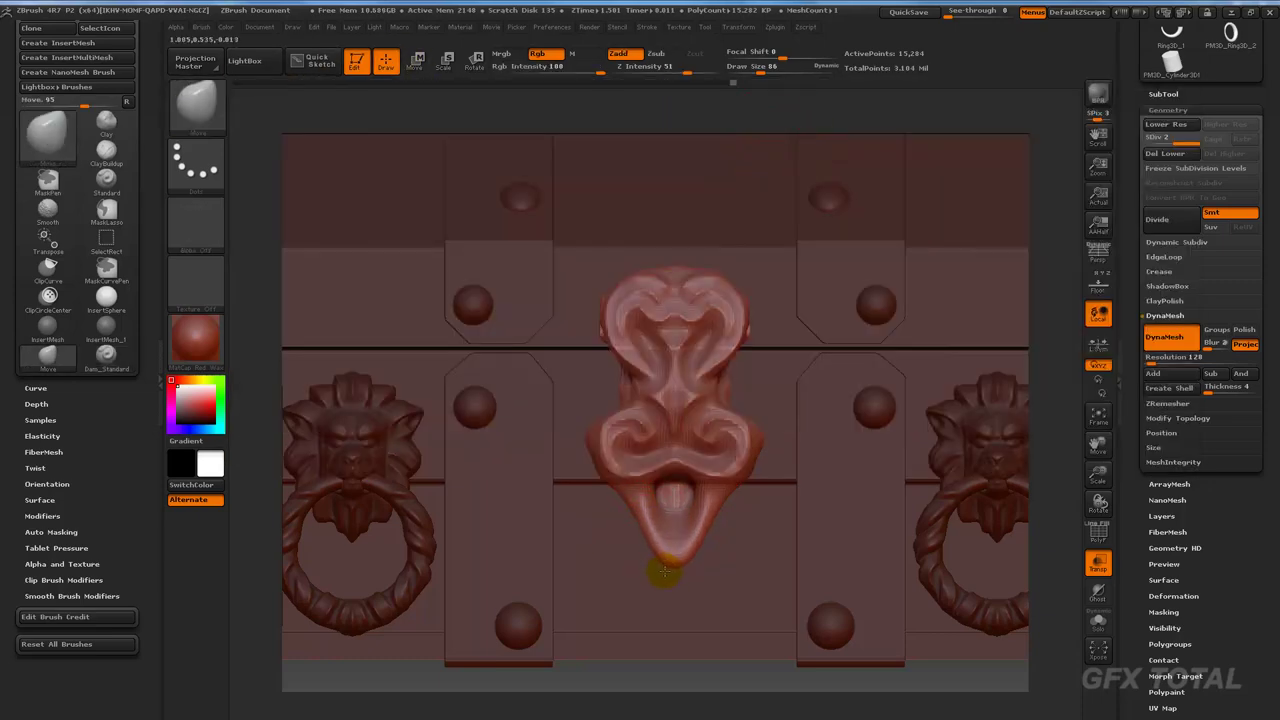
Step: Shrink the brush from 86 to 56 and round the tongue's lower tip
left_click(196, 102)
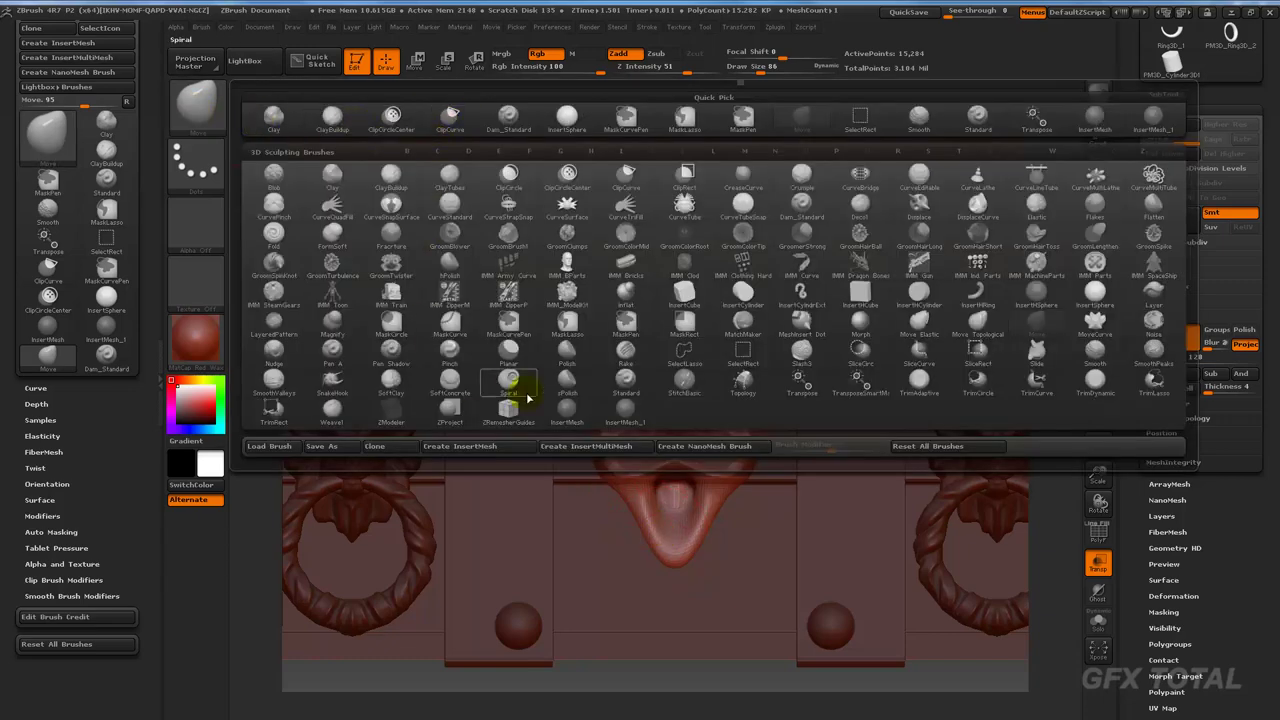
left_click(512, 387)
key("space")
left_click_drag(674, 530, 652, 530)
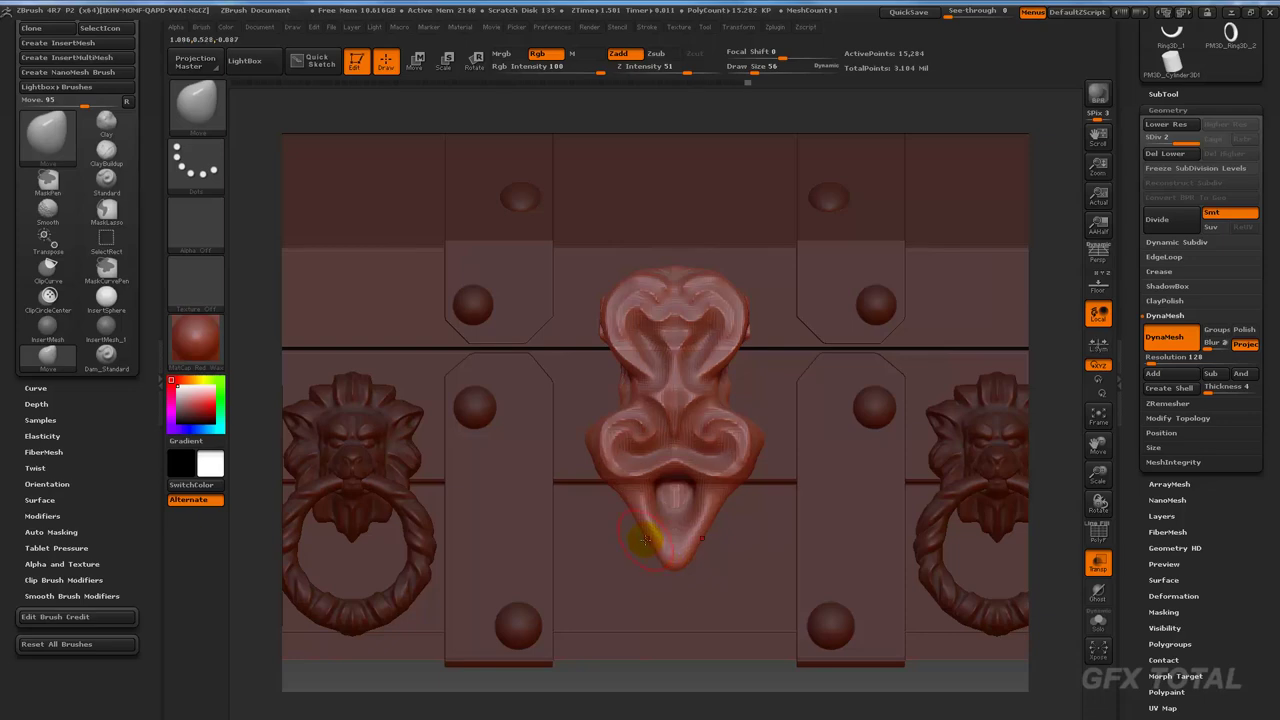
left_click_drag(643, 528, 623, 515)
Step: Subdivide the mesh and carve a groove into the tongue's top with Dam_Standard
left_click(196, 102)
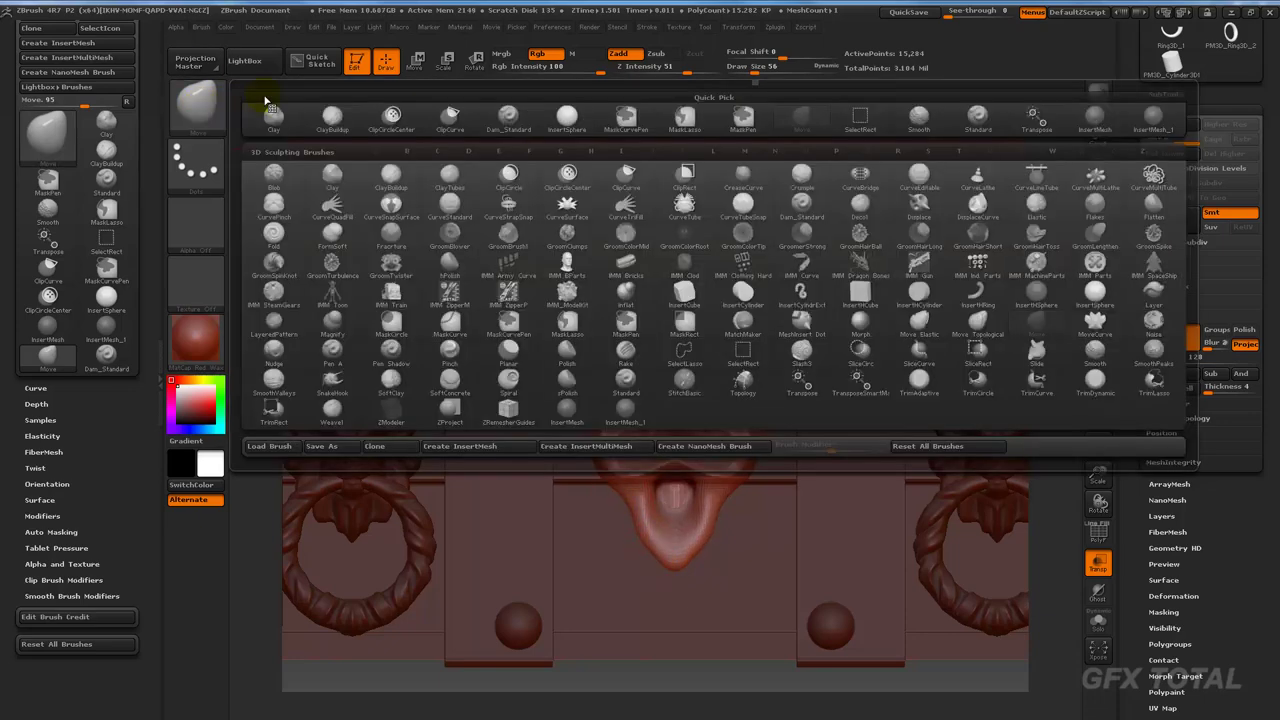
left_click(502, 116)
key("d")
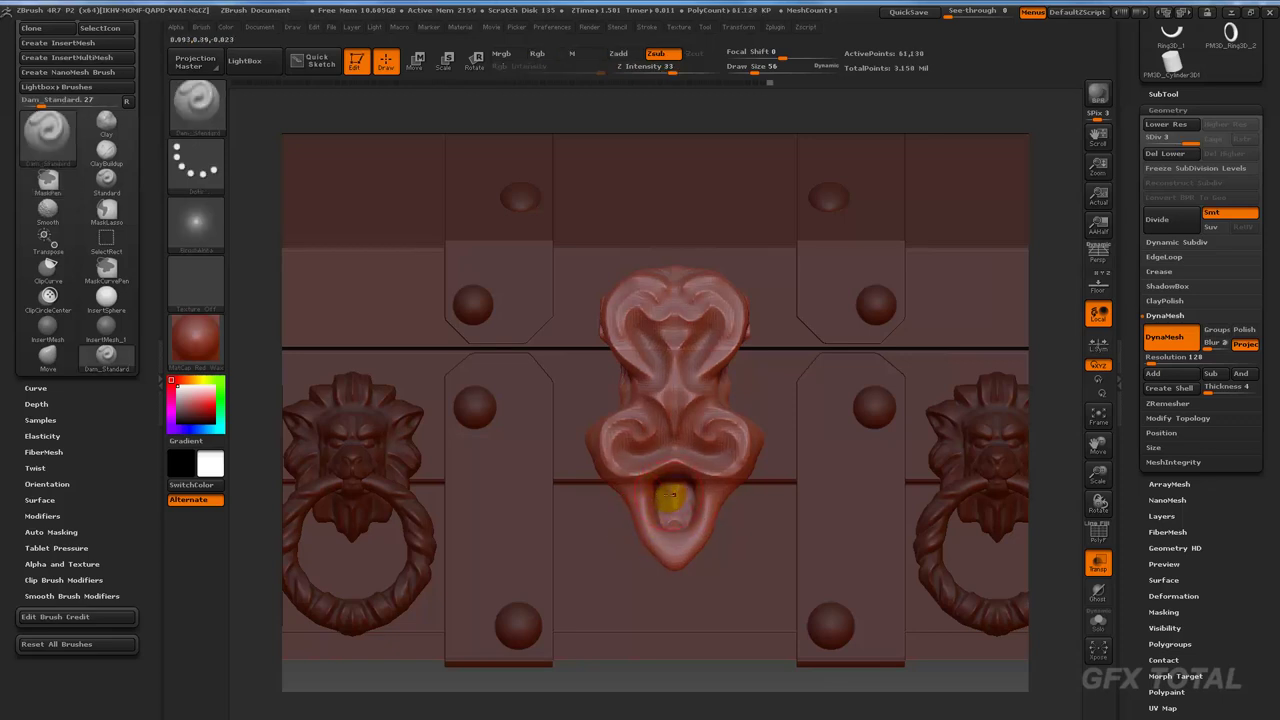
left_click_drag(663, 508, 652, 488)
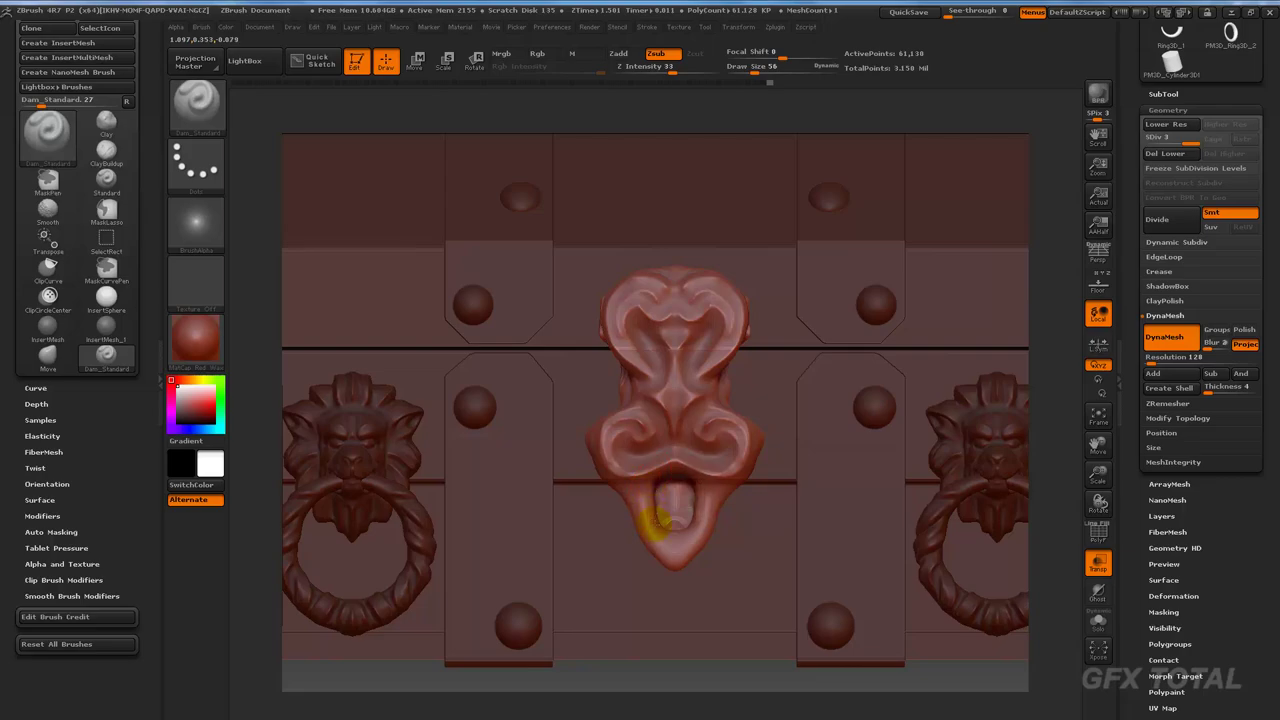
key("alt+Tab")
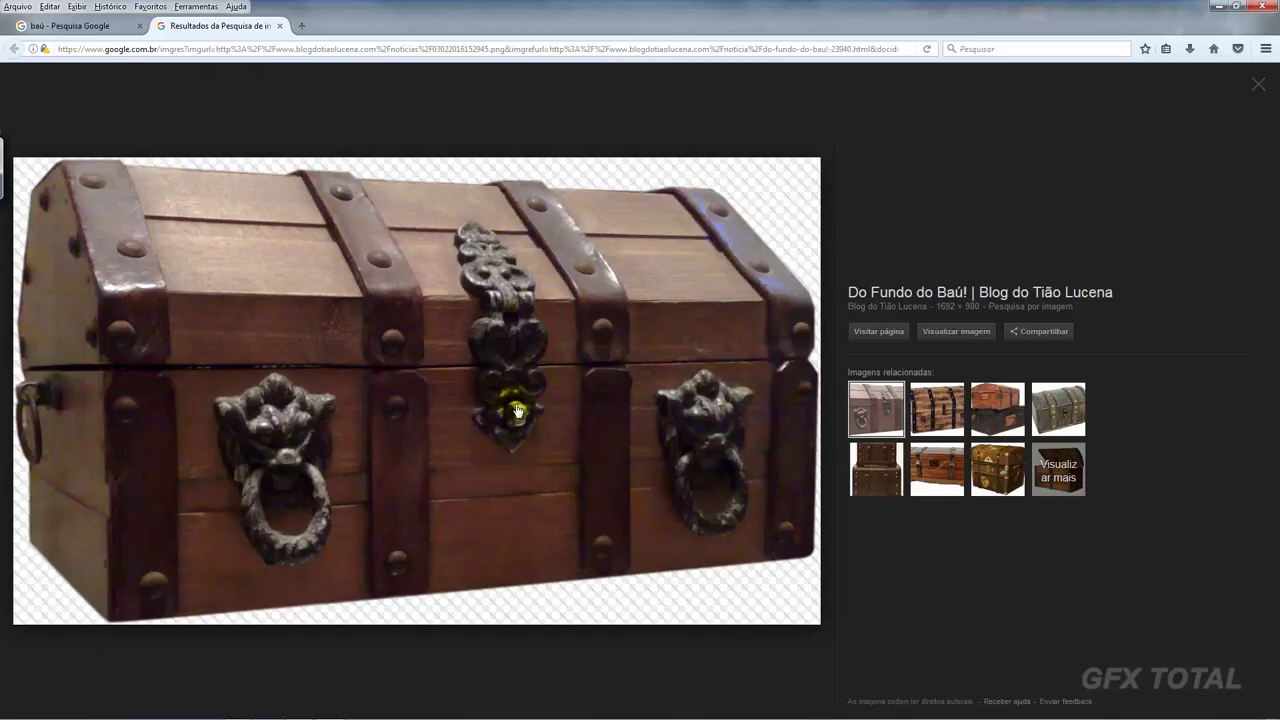
Step: Switch from the chest reference photo back to the ZBrush sculpt
key("alt+Tab")
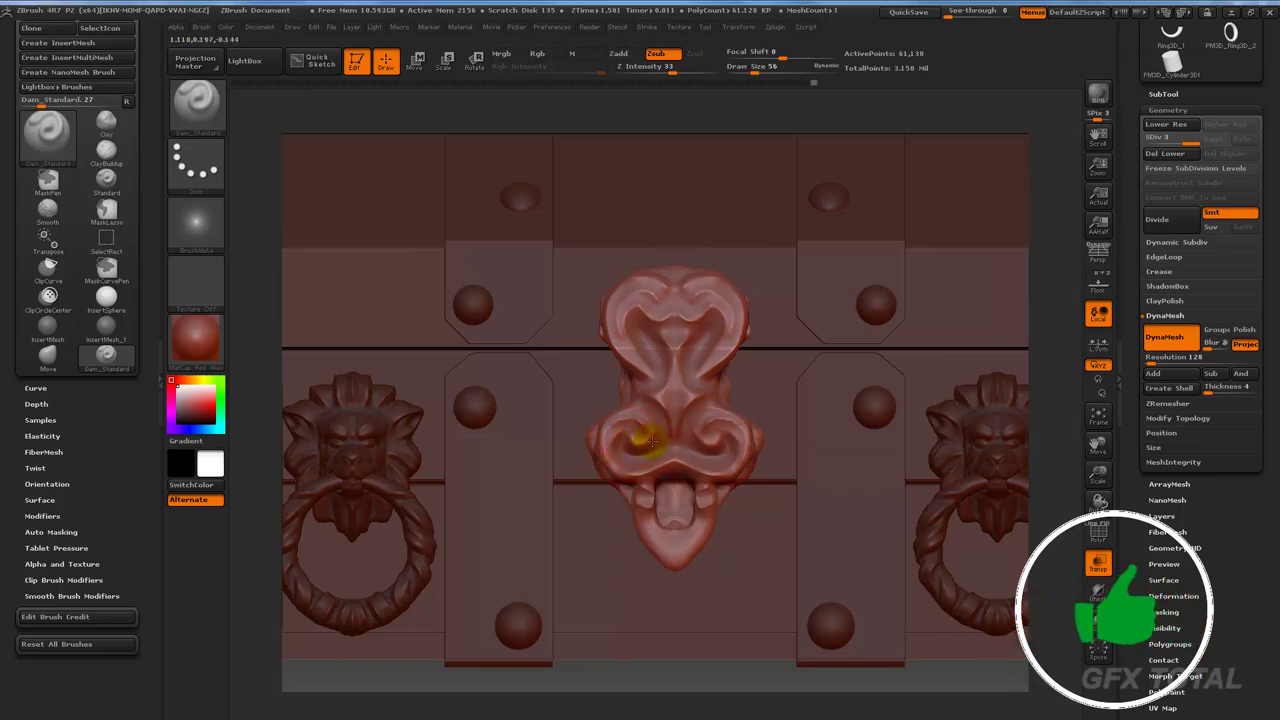
Step: Soften the left eye swirl and the central ornament's top with Shift-smoothing
mouse_move(622, 418)
left_mouse_down("shift")
mouse_move(614, 440)
mouse_move(625, 437)
left_mouse_up("shift")
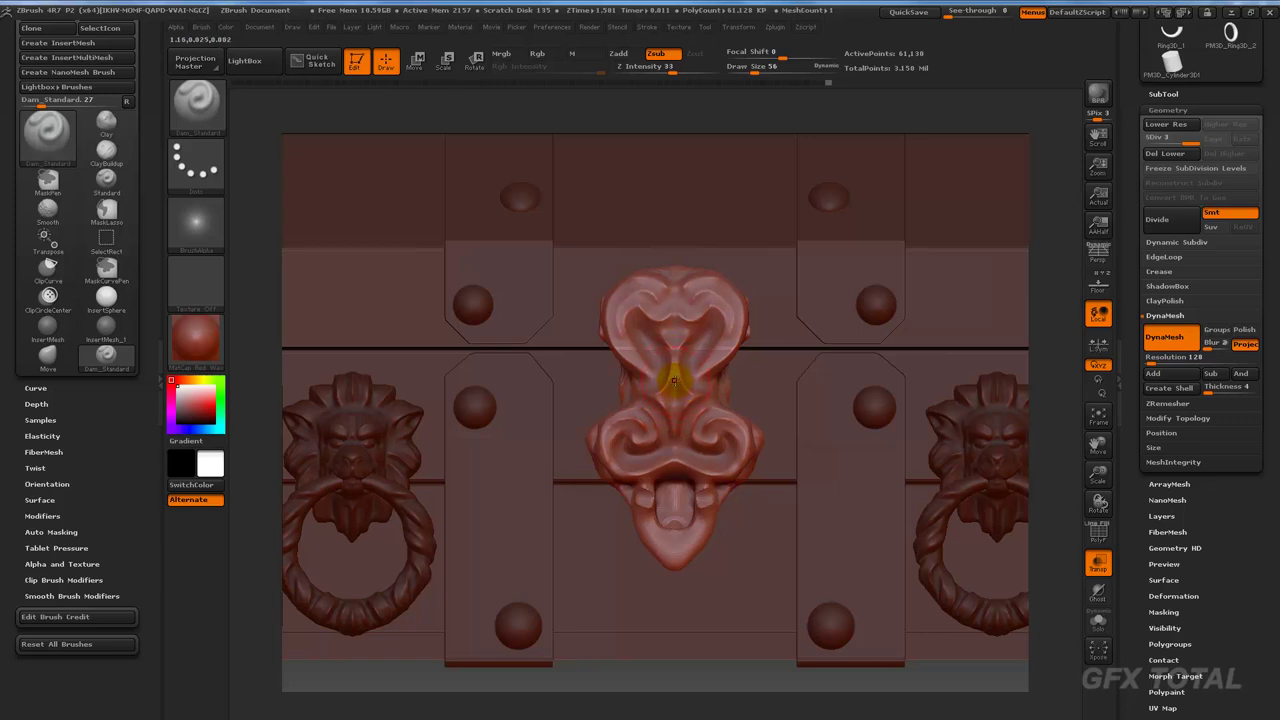
mouse_move(674, 384)
left_mouse_down()
mouse_move(674, 410)
mouse_move(633, 285)
left_mouse_up()
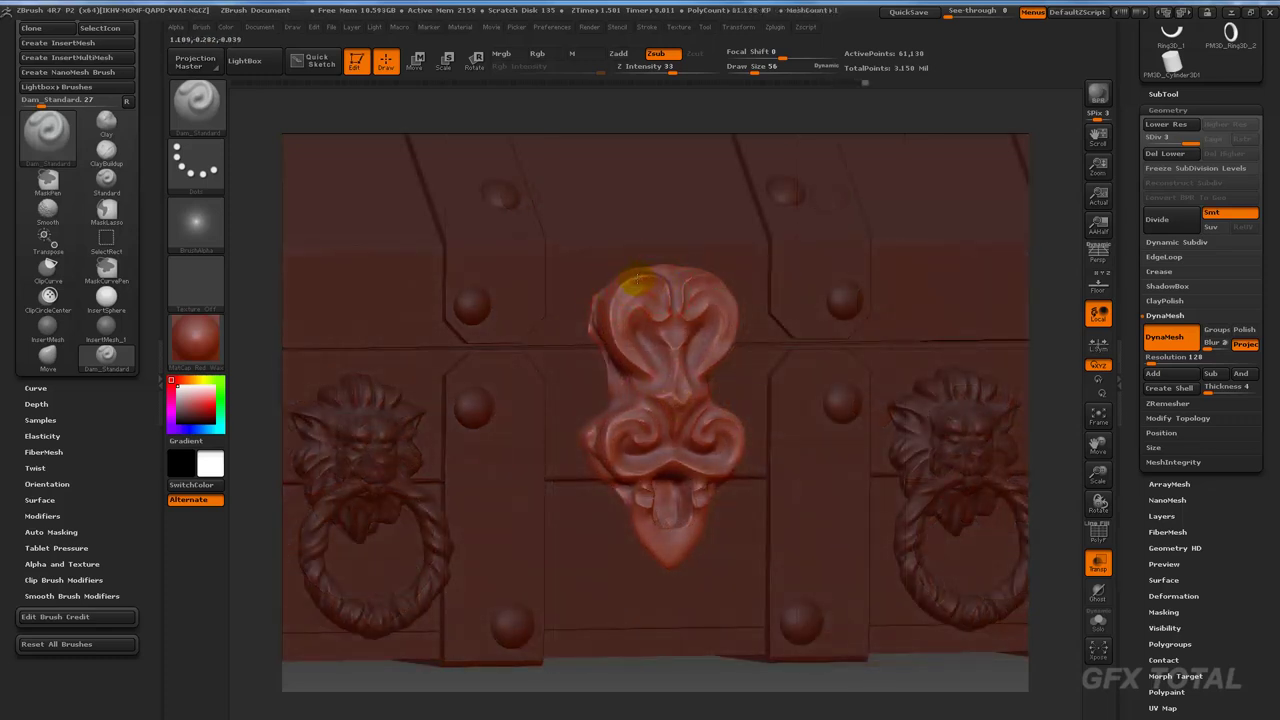
key("shift")
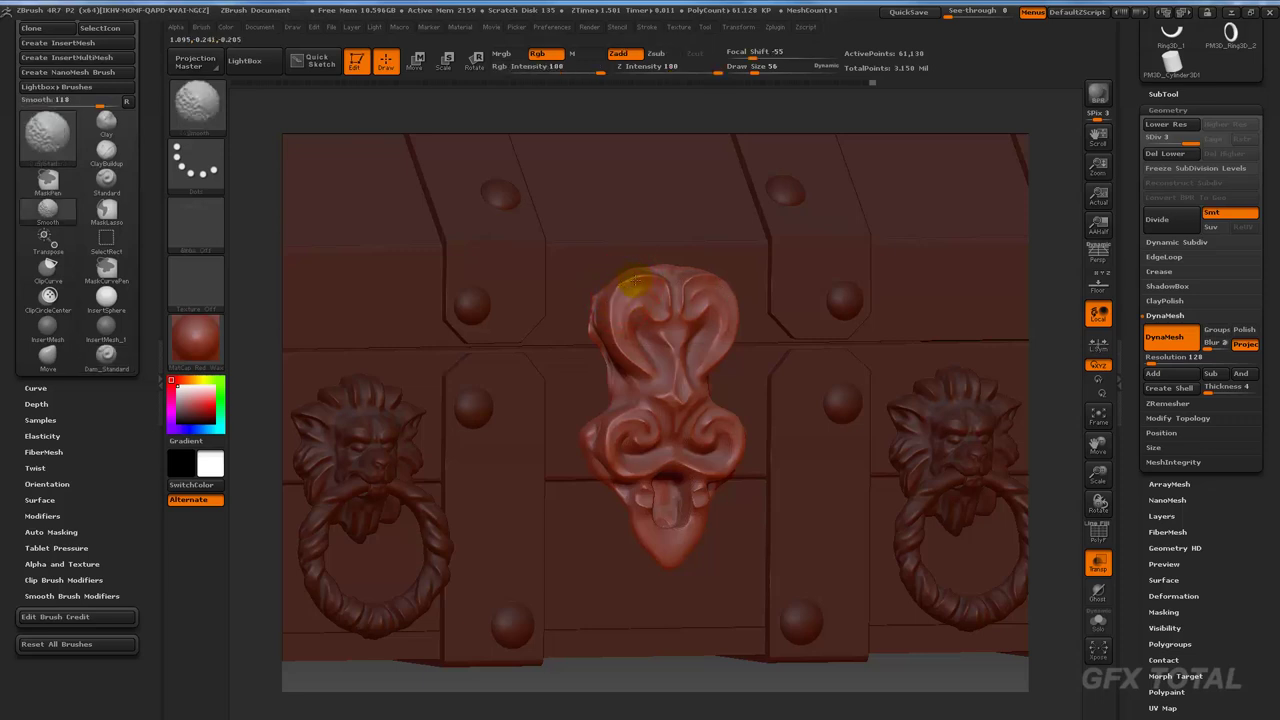
mouse_move(628, 290)
left_mouse_down("shift")
mouse_move(586, 292)
mouse_move(609, 318)
mouse_move(661, 283)
left_mouse_up("shift")
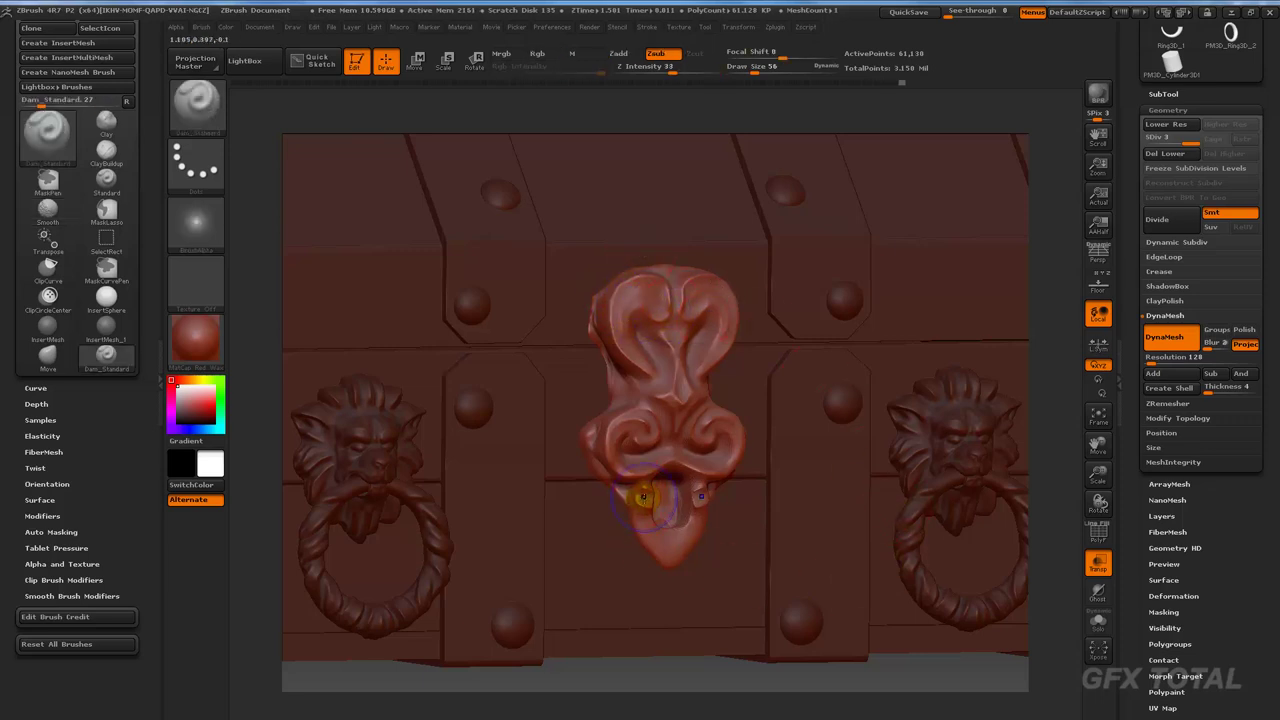
Step: Dismiss the projection dialog and select the ClayBuildup brush
left_click(195, 60)
left_click(203, 110)
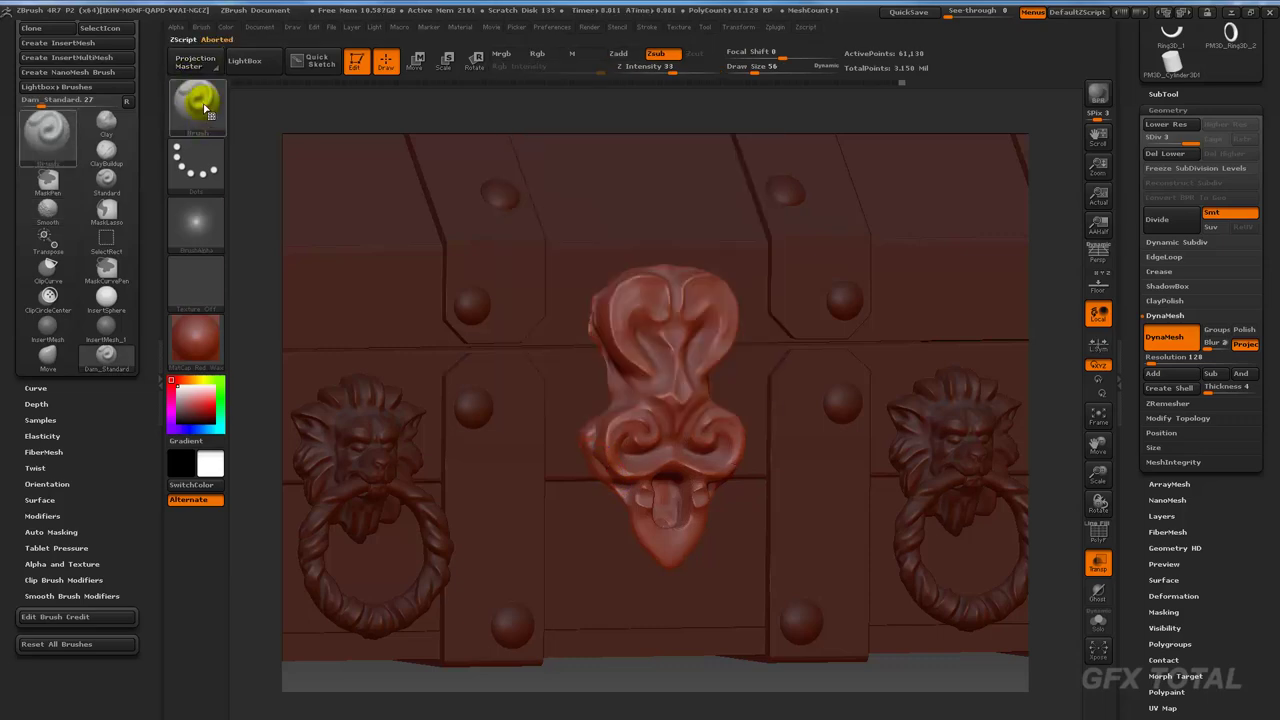
left_click(203, 110)
left_click(379, 155)
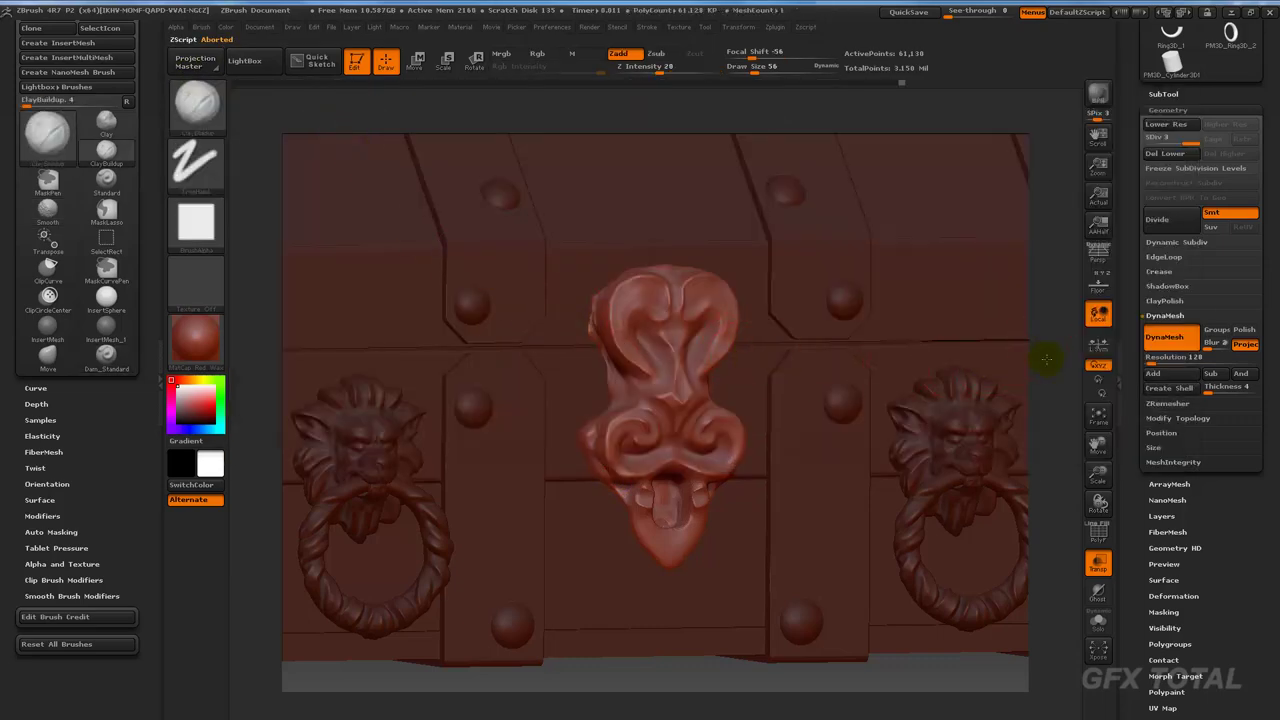
Step: Shrink the brush to 37 and build clay on the eyelid ridges, cheek swirls and mouth
left_click_drag(1046, 357, 1038, 430, "alt")
key("space")
mouse_move(628, 290)
left_mouse_down()
mouse_move(615, 290)
mouse_move(735, 312)
left_mouse_up()
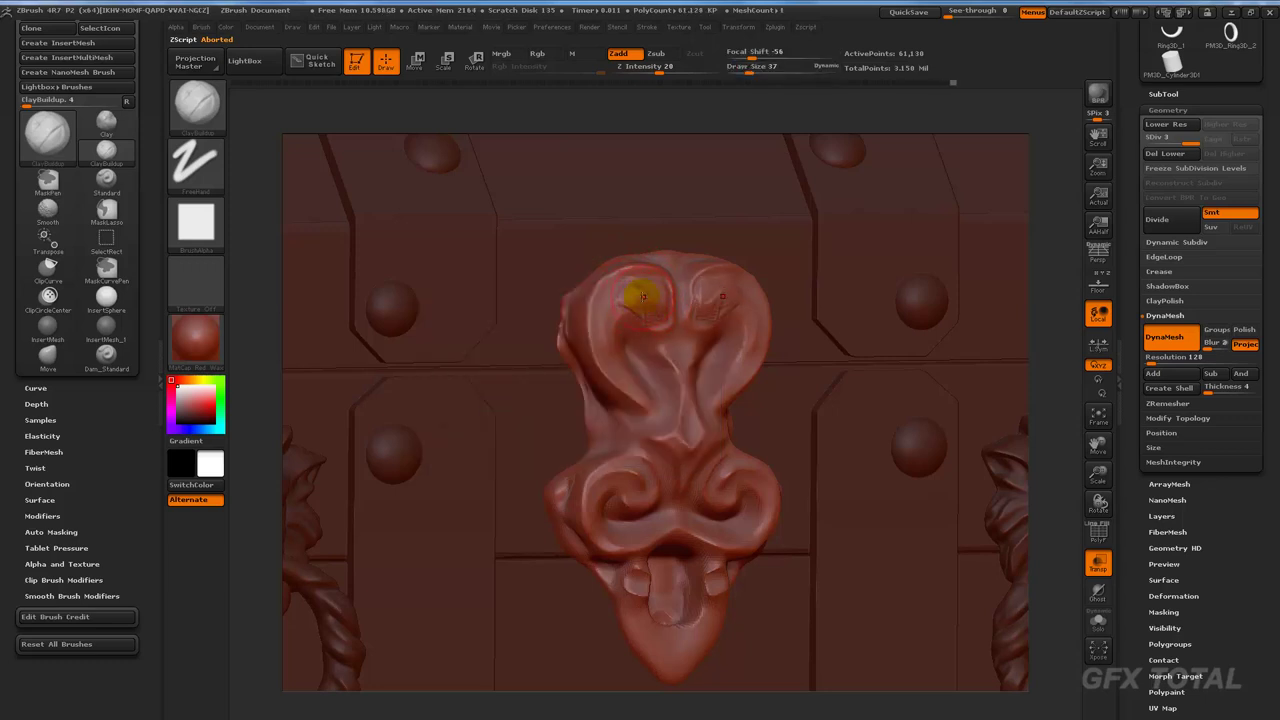
mouse_move(625, 302)
left_mouse_down()
mouse_move(660, 312)
mouse_move(640, 305)
left_mouse_up()
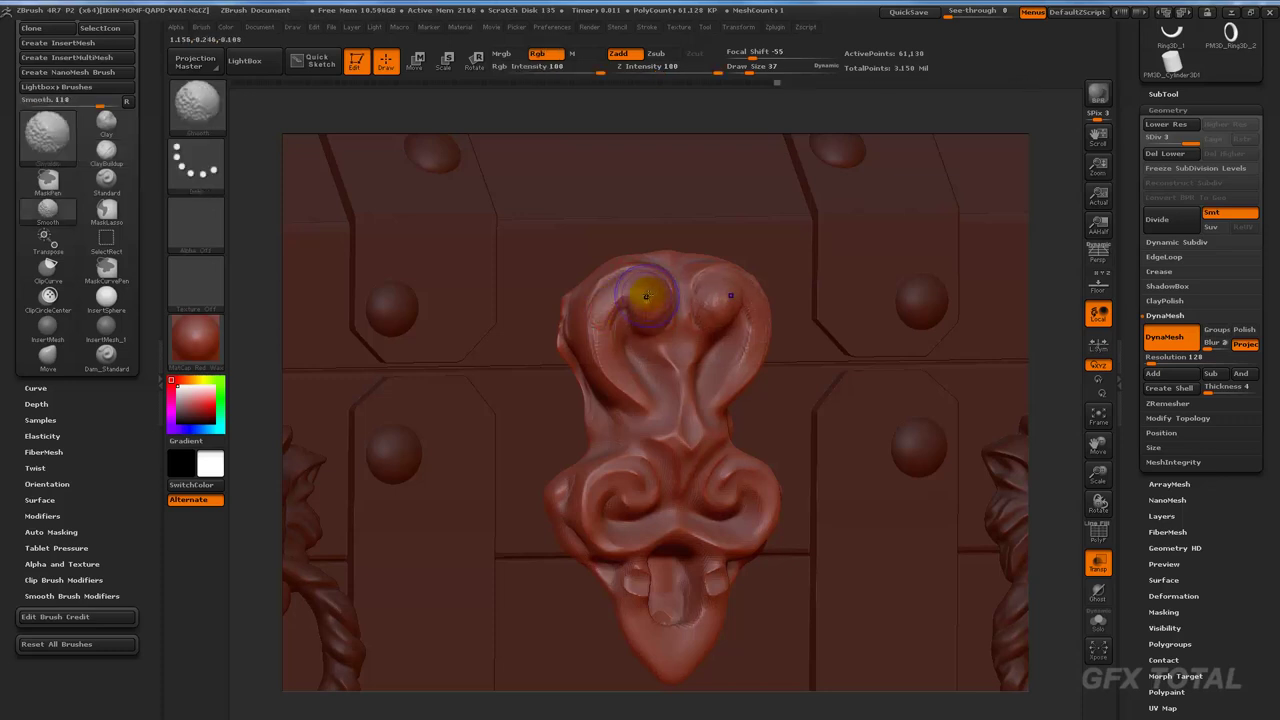
left_click_drag(635, 295, 657, 304, "shift")
left_click_drag(725, 488, 614, 466)
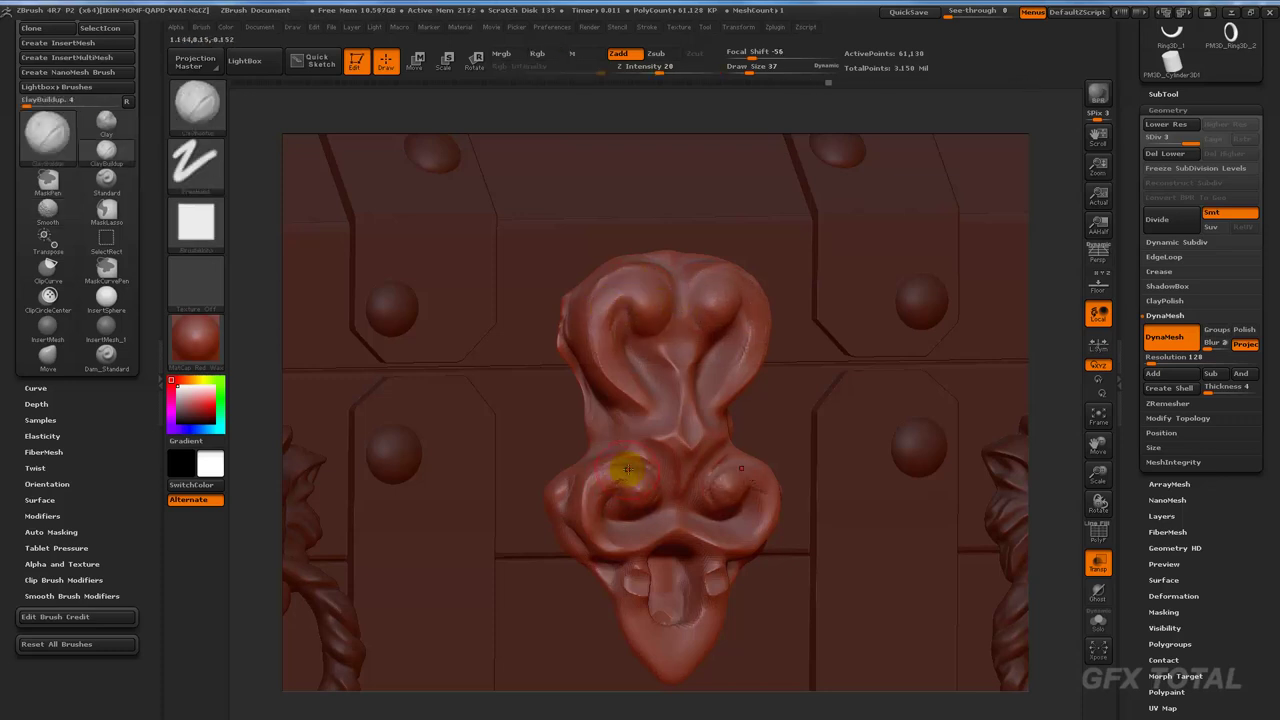
left_click_drag(765, 500, 623, 586)
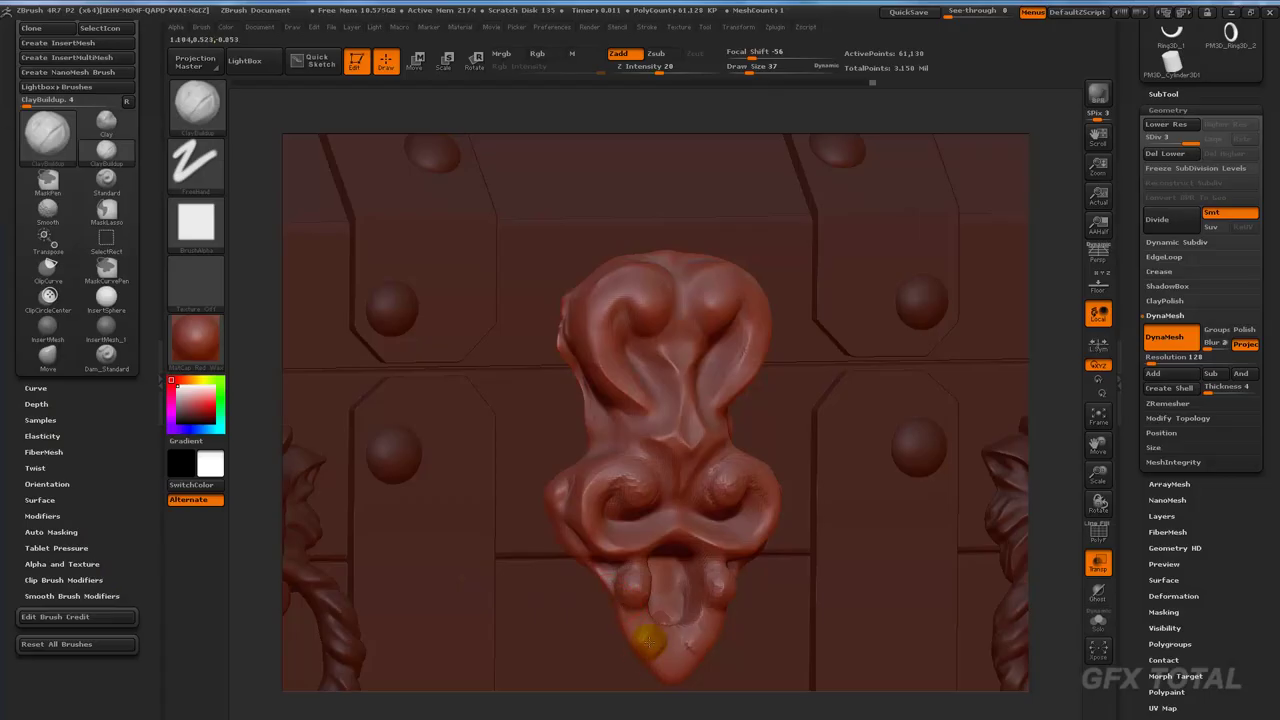
left_click_drag(649, 634, 670, 670)
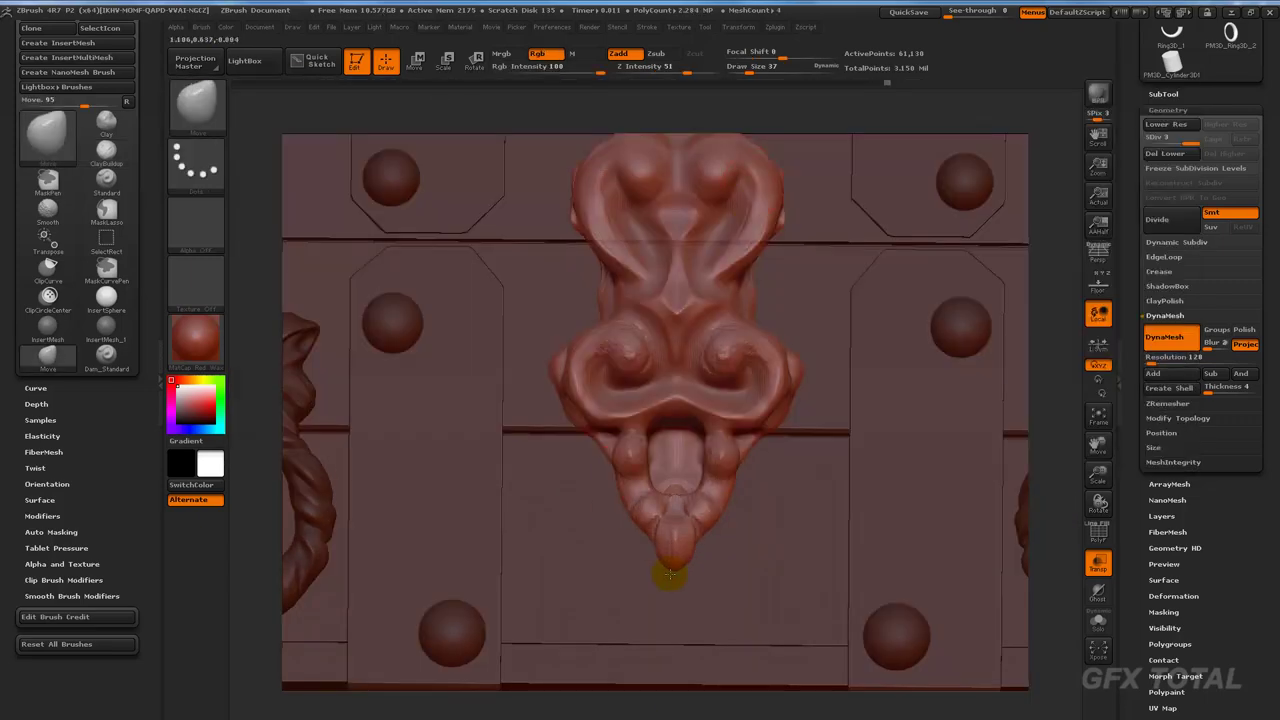
Step: Carve a groove down the tongue's centre with Dam_Standard and soften the eye swirls
key("b")
left_click(492, 135)
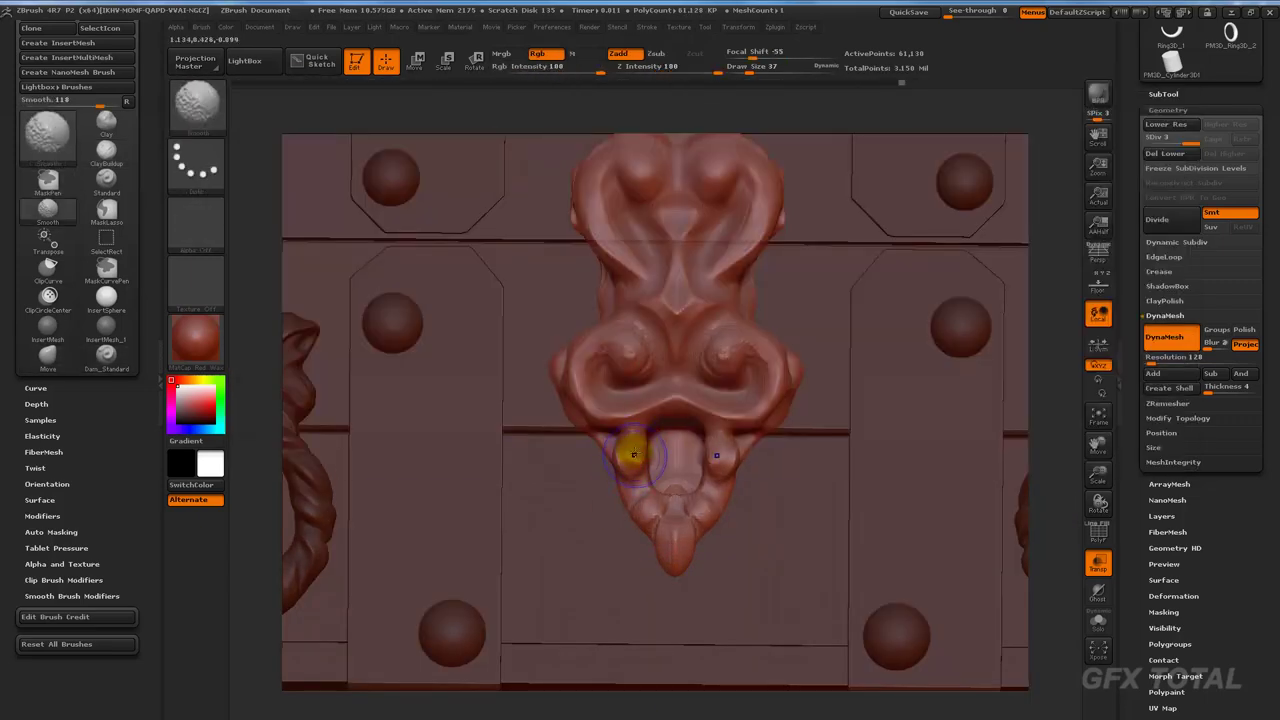
left_click_drag(617, 443, 634, 503)
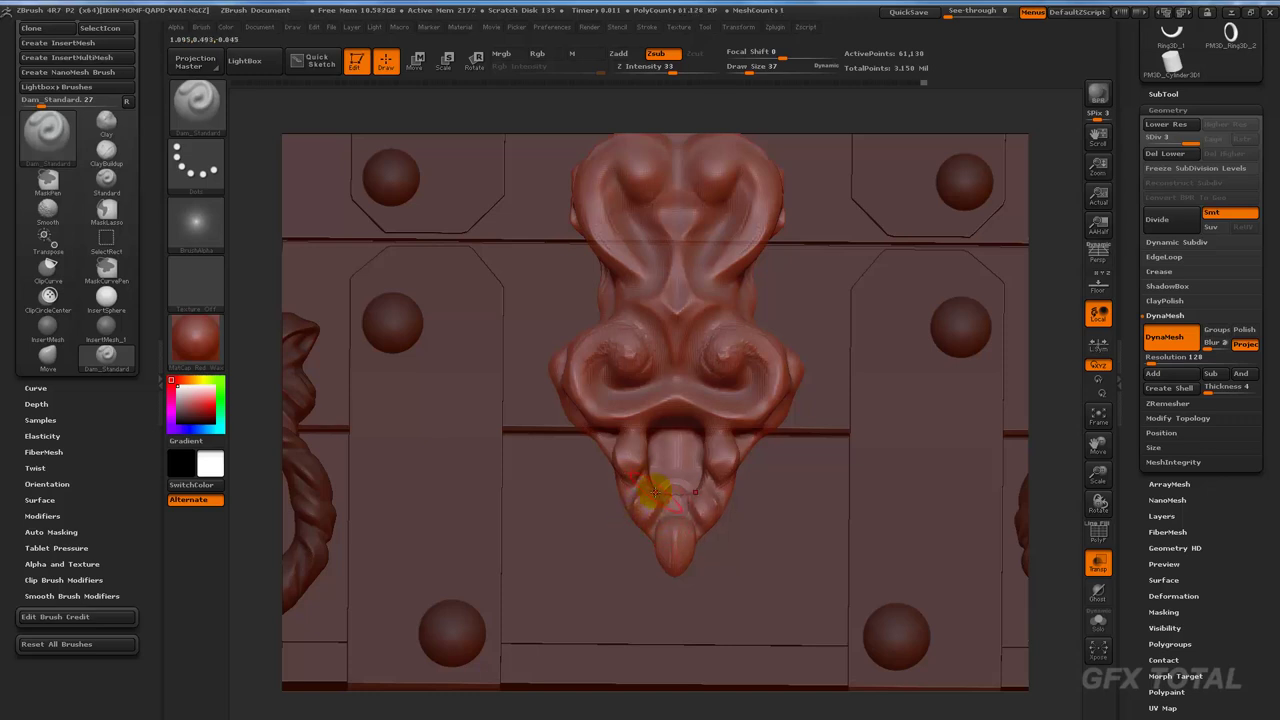
key("shift")
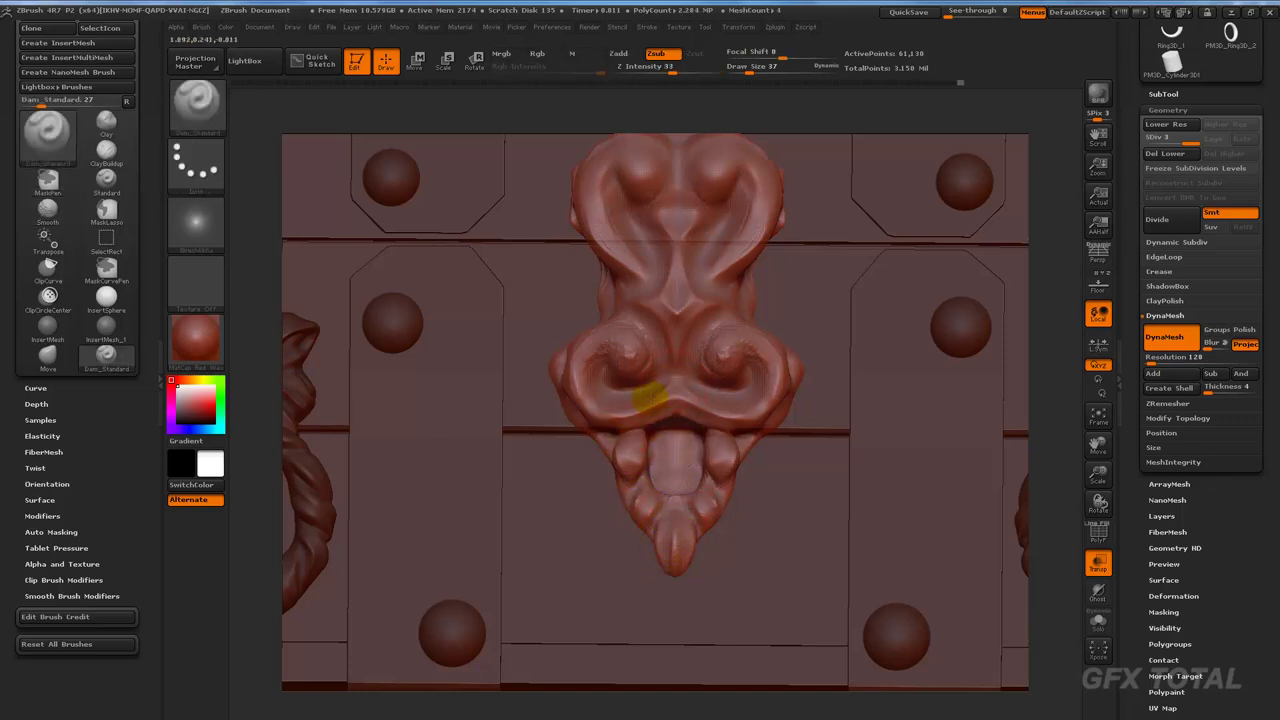
left_click_drag(670, 383, 597, 325, "shift")
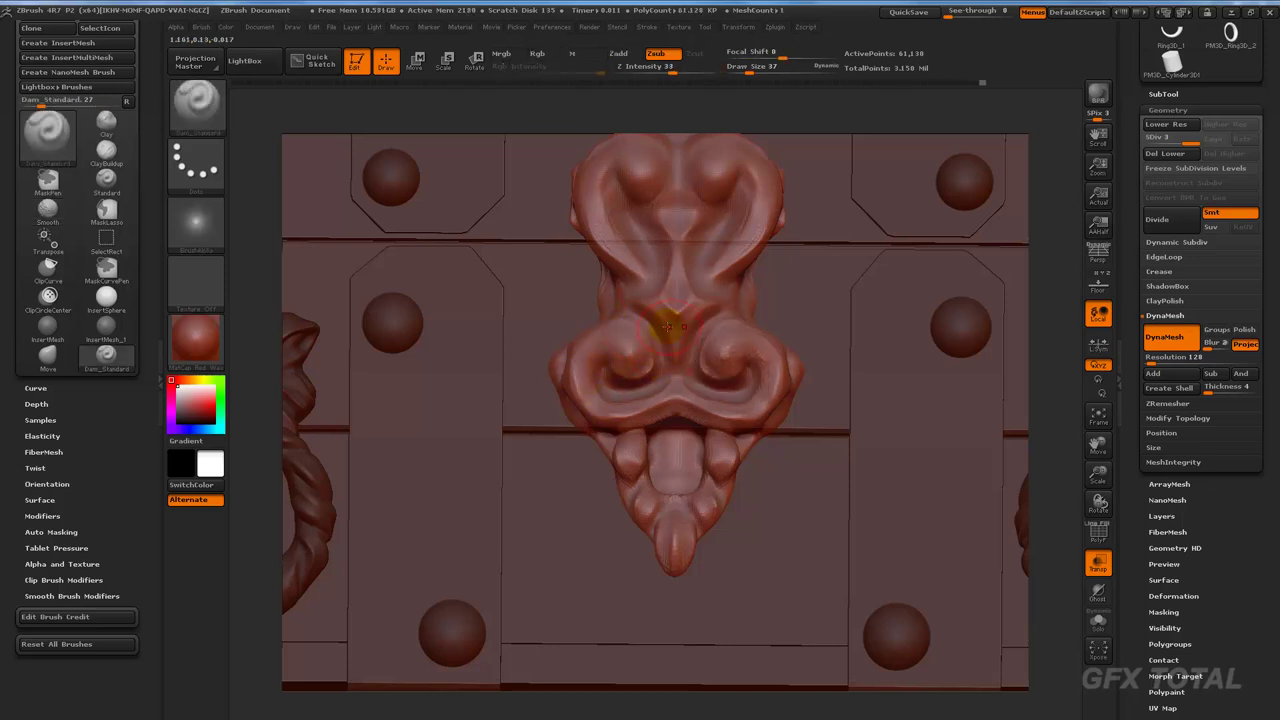
key("shift")
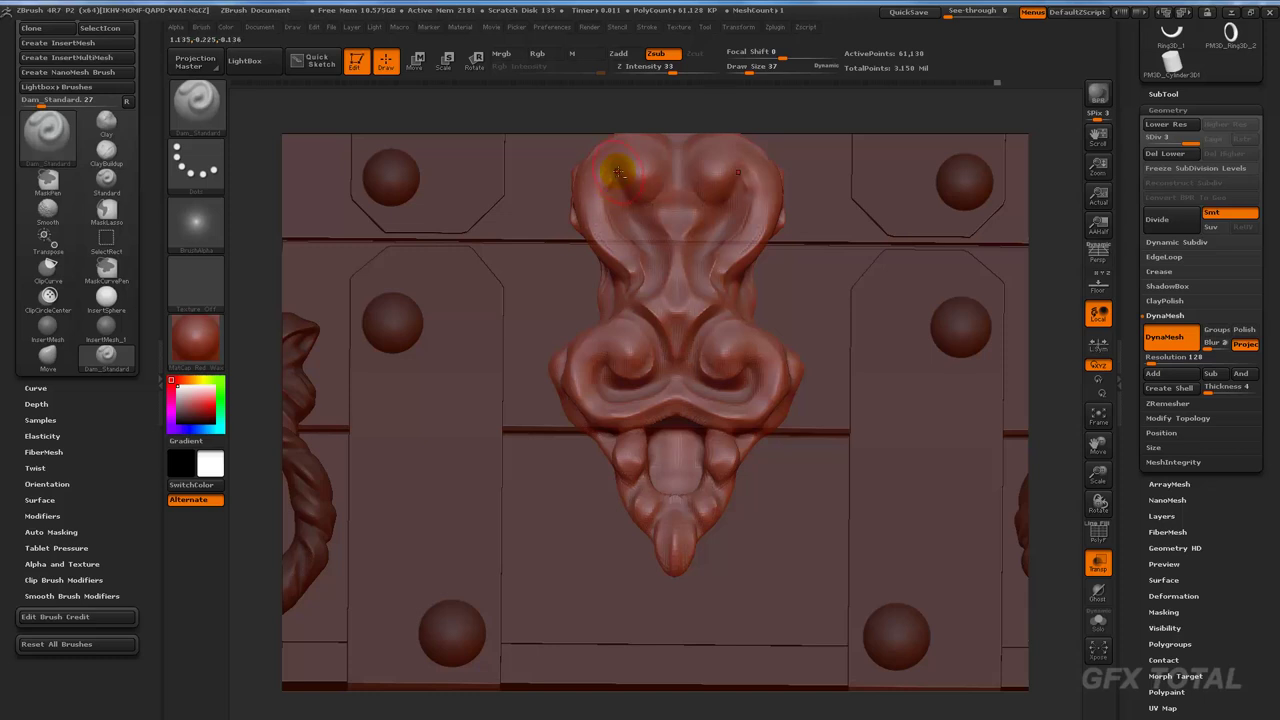
Step: Smooth the upper-left lobe, upper centre and nose ridges of the mask
key("shift")
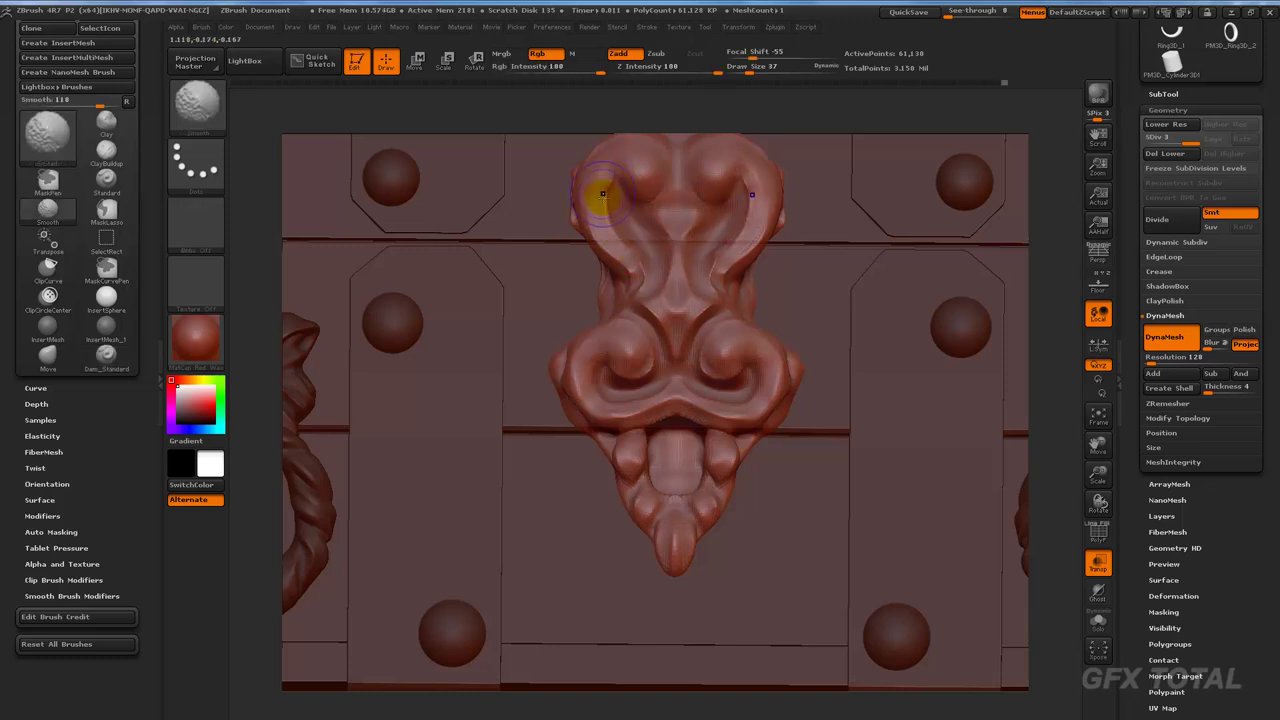
left_click_drag(603, 210, 620, 187, "shift")
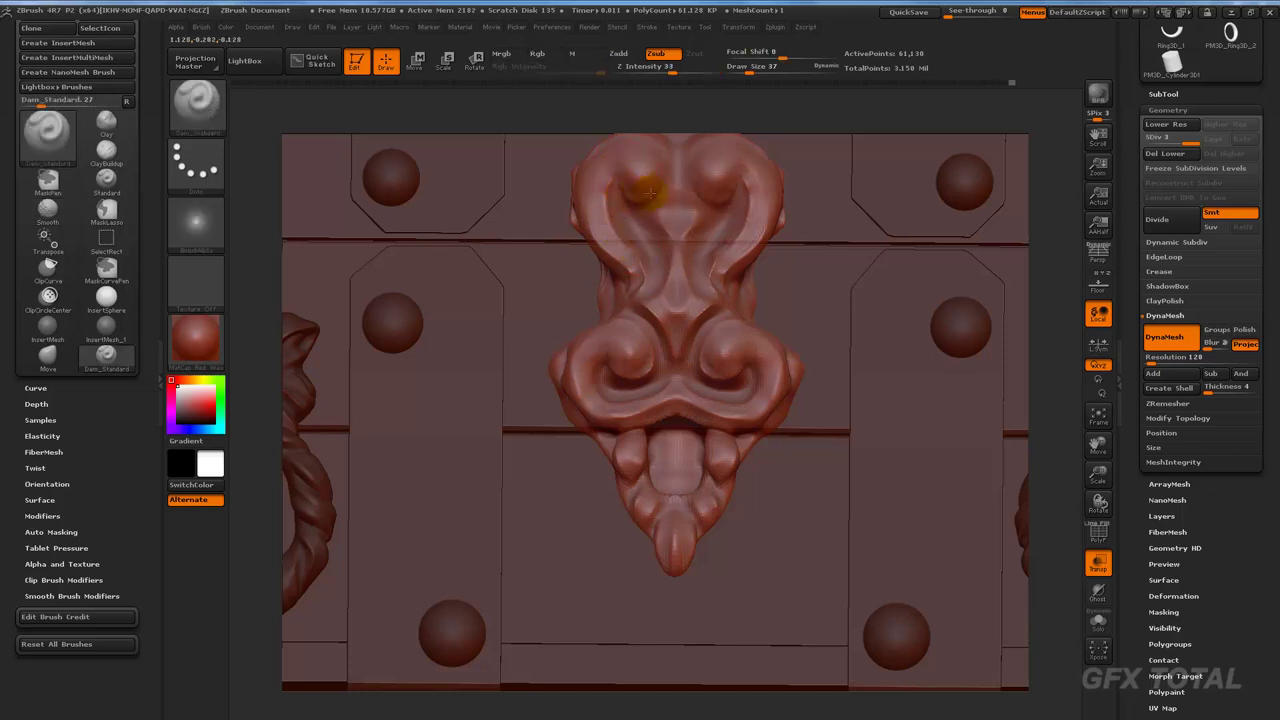
left_click_drag(657, 163, 677, 194, "shift")
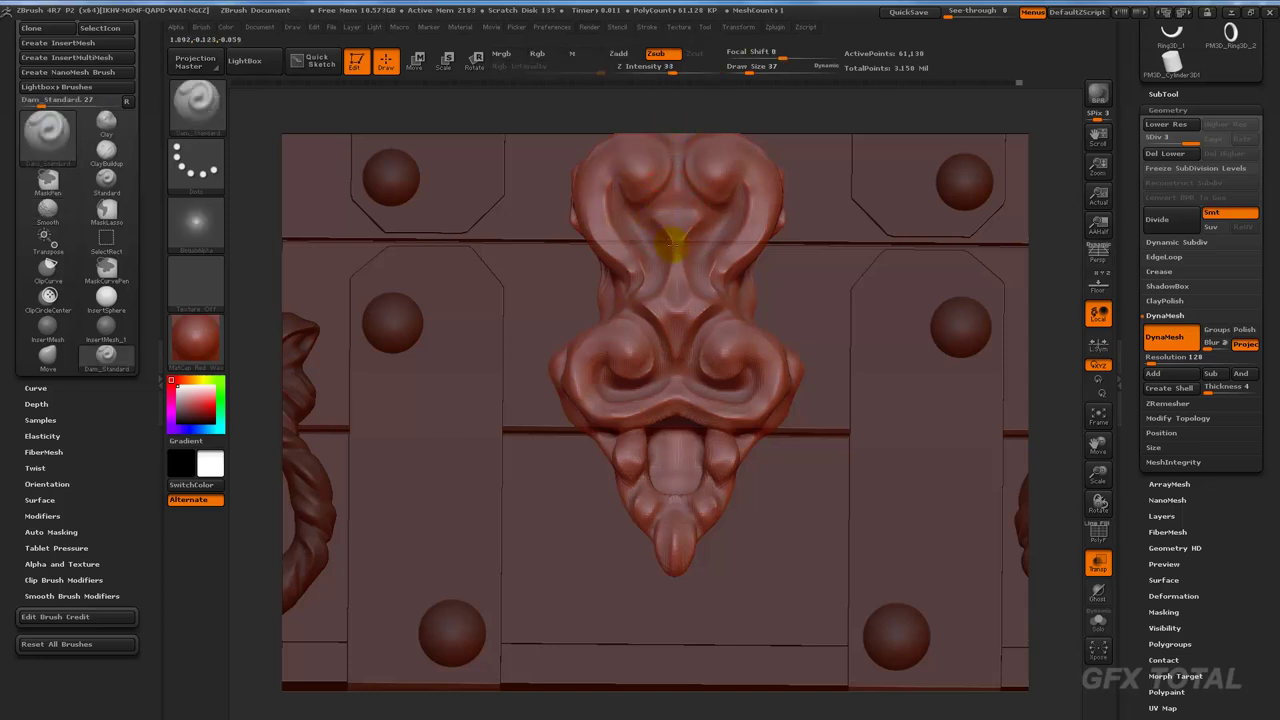
left_click_drag(677, 224, 669, 232, "shift")
left_click_drag(1047, 340, 1059, 392, "shift")
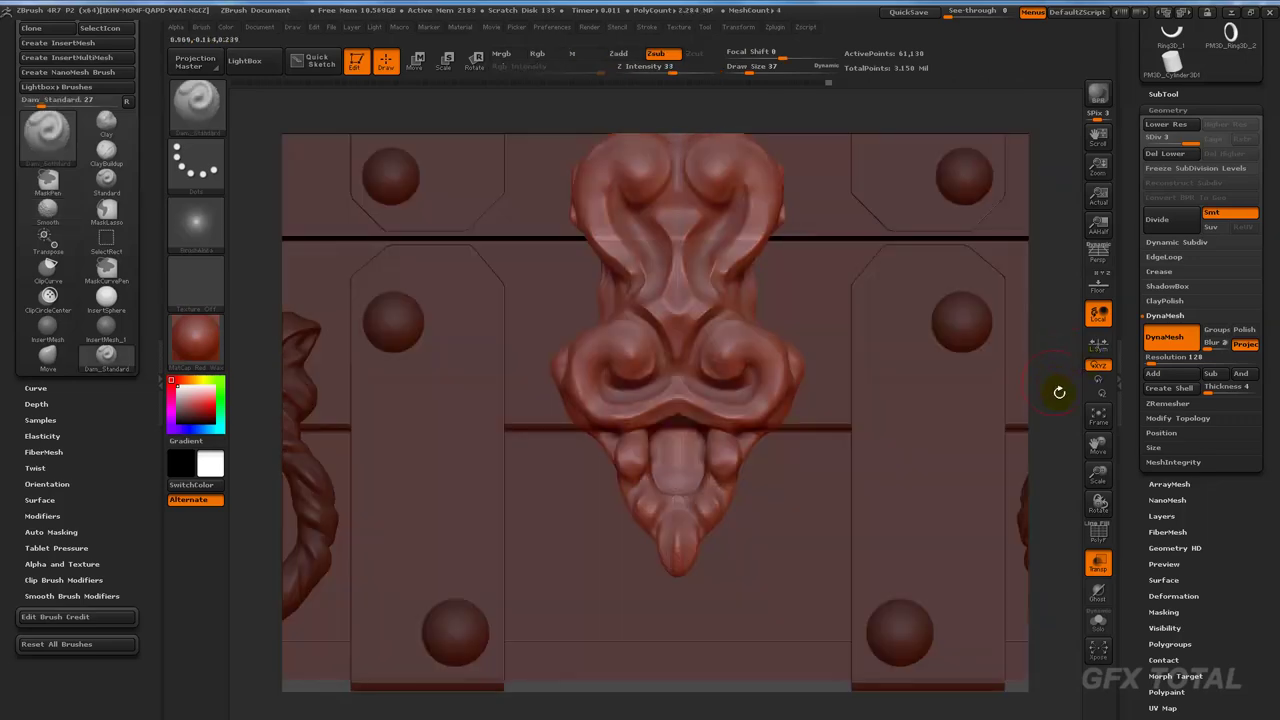
Step: Solo the mask and, in side view, pull its lower tip left and down with a size-155 Move brush
left_click(1098, 622)
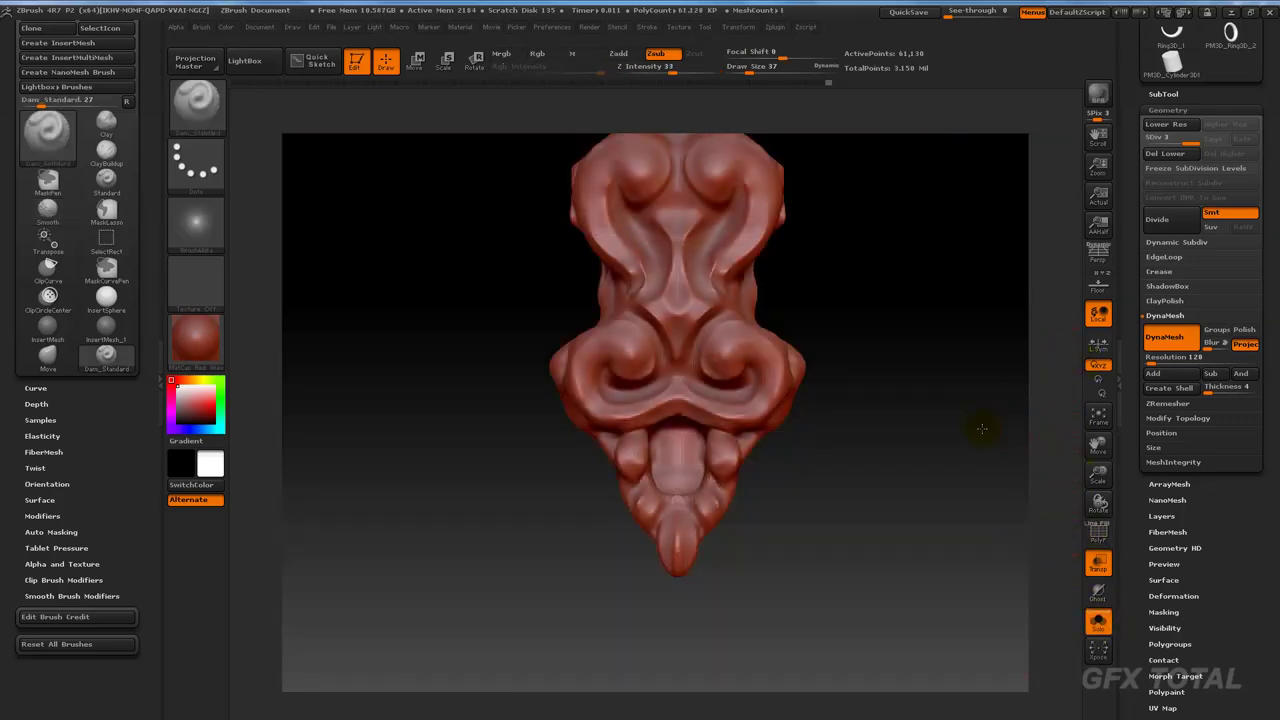
left_click_drag(982, 428, 928, 396)
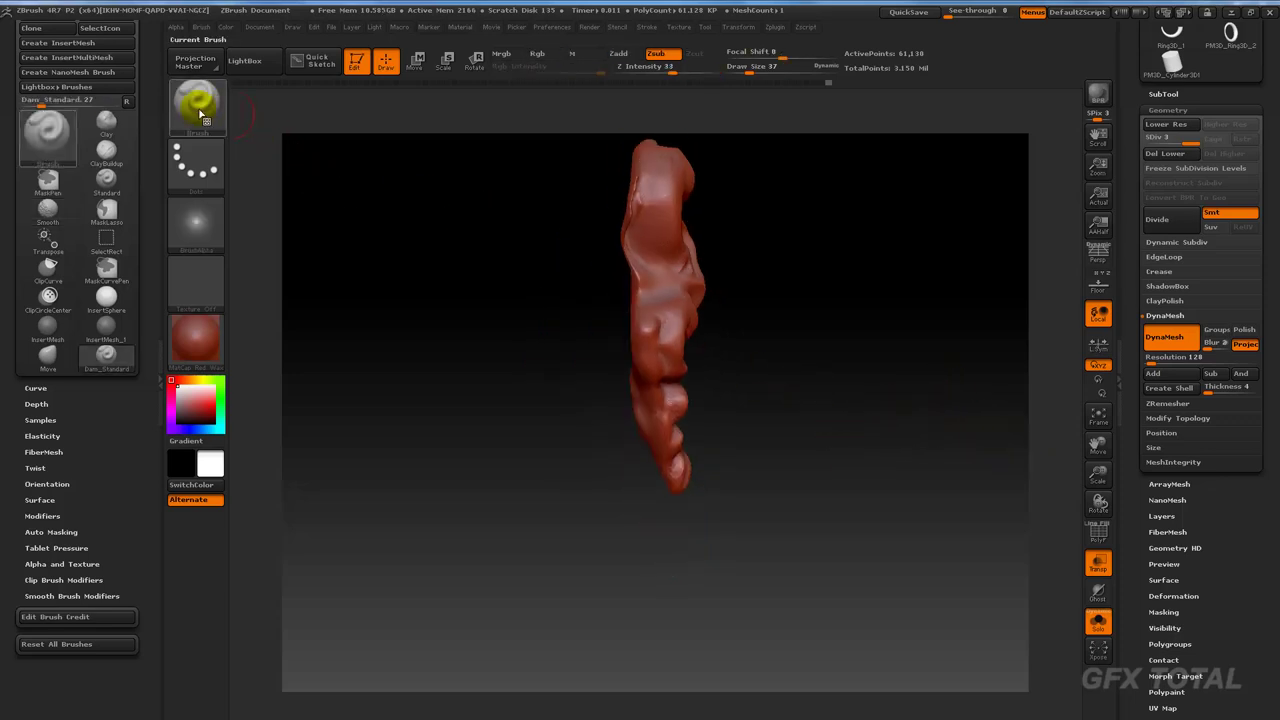
left_click(196, 100)
left_click(806, 130)
key("space")
left_click_drag(800, 200, 868, 200)
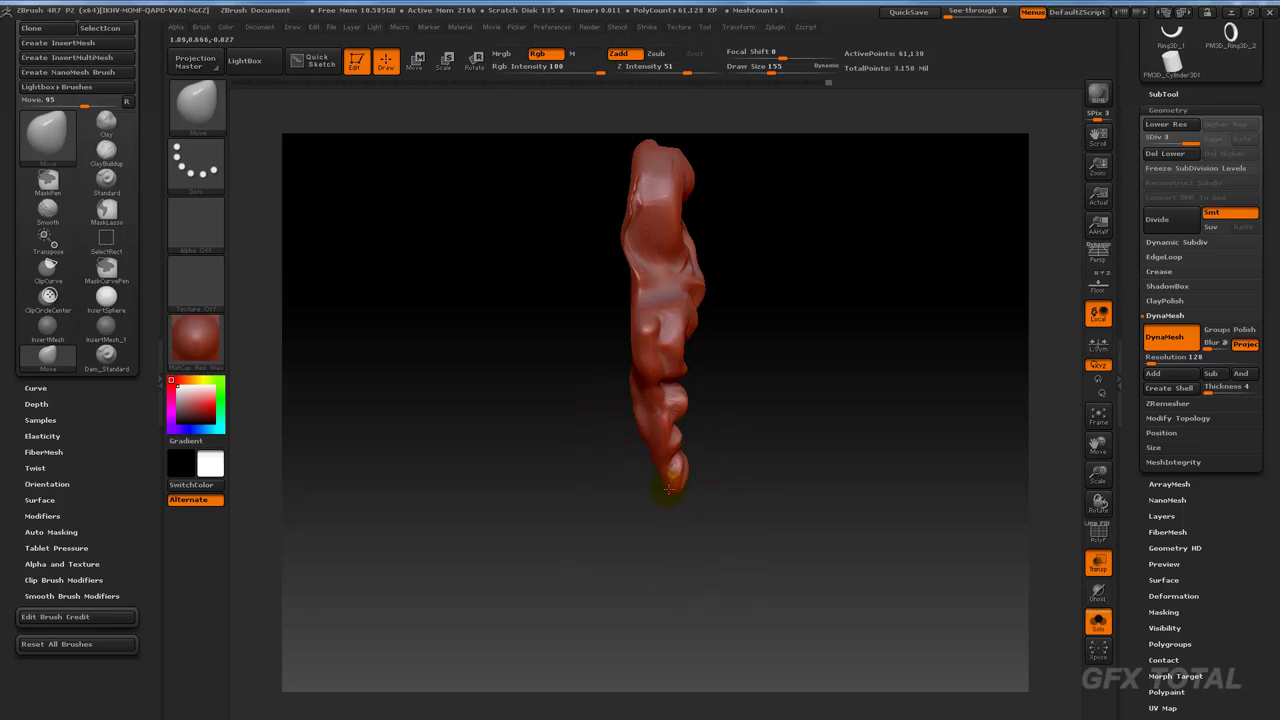
left_click_drag(668, 489, 643, 509)
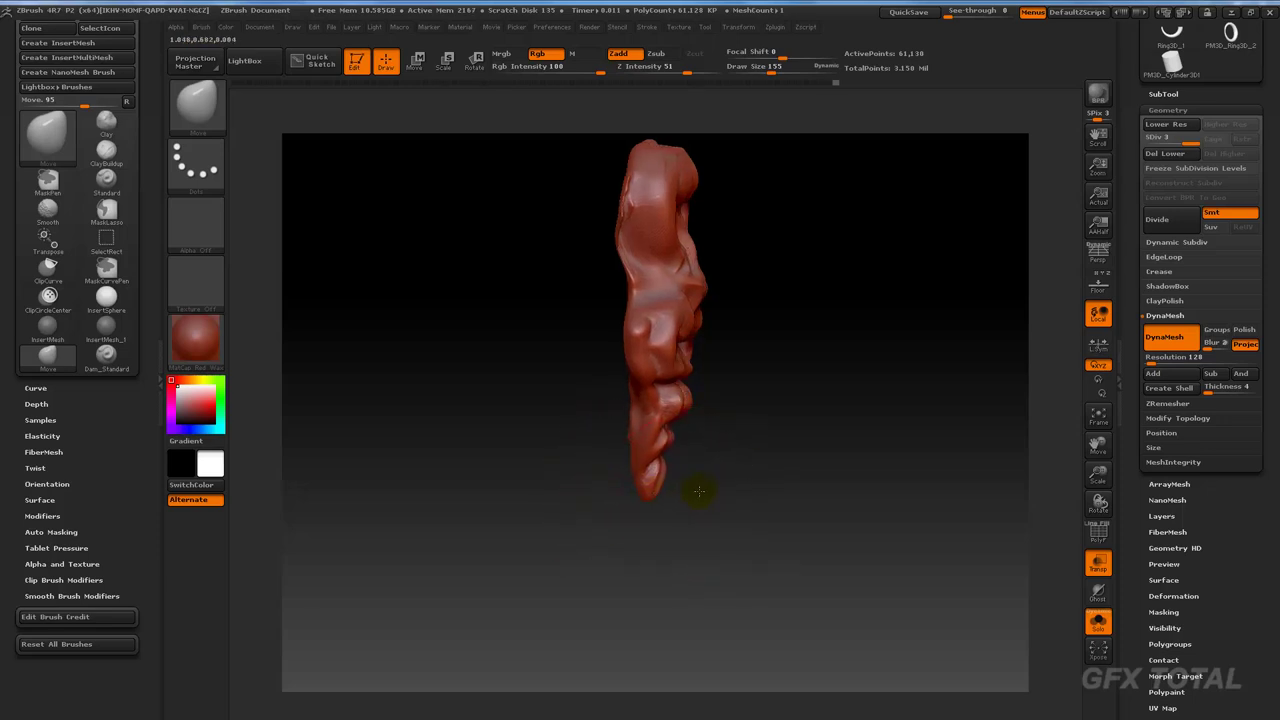
Step: Reduce the Move brush to size 105 and return the mask to a front view
key("space")
left_click_drag(716, 461, 688, 461)
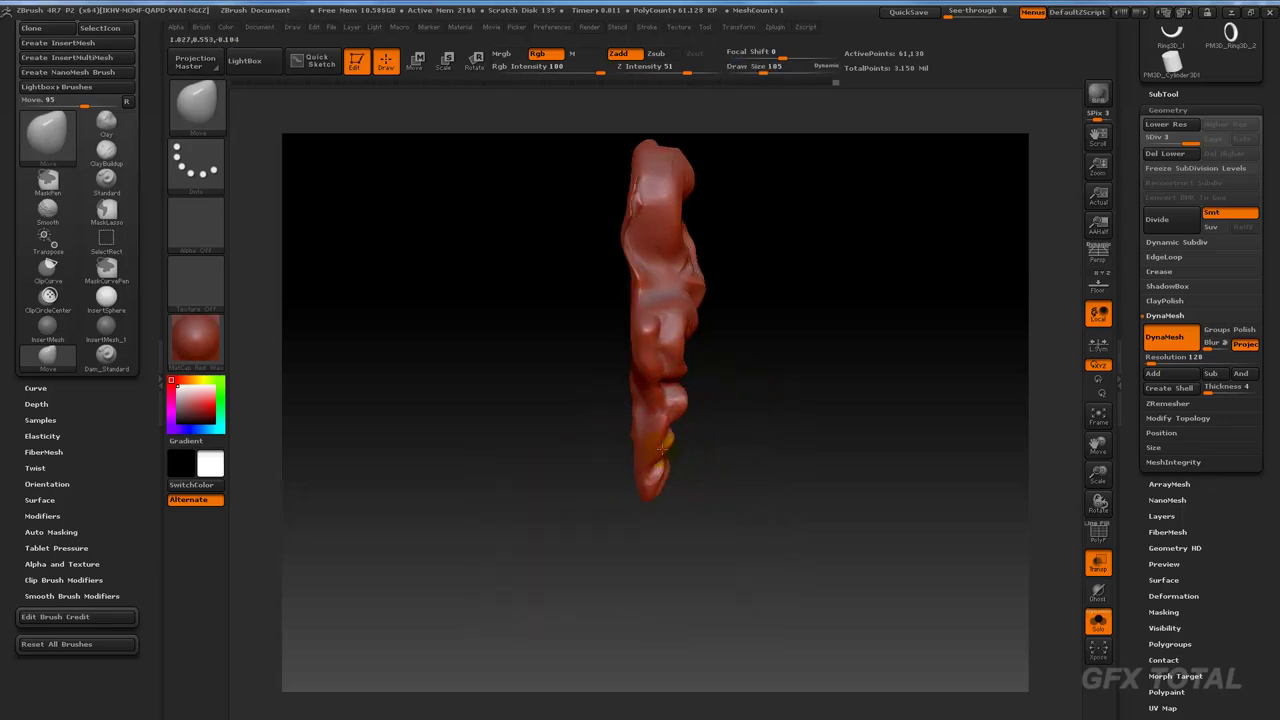
mouse_move(643, 497)
left_mouse_down()
mouse_move(714, 480)
mouse_move(720, 466)
left_mouse_up()
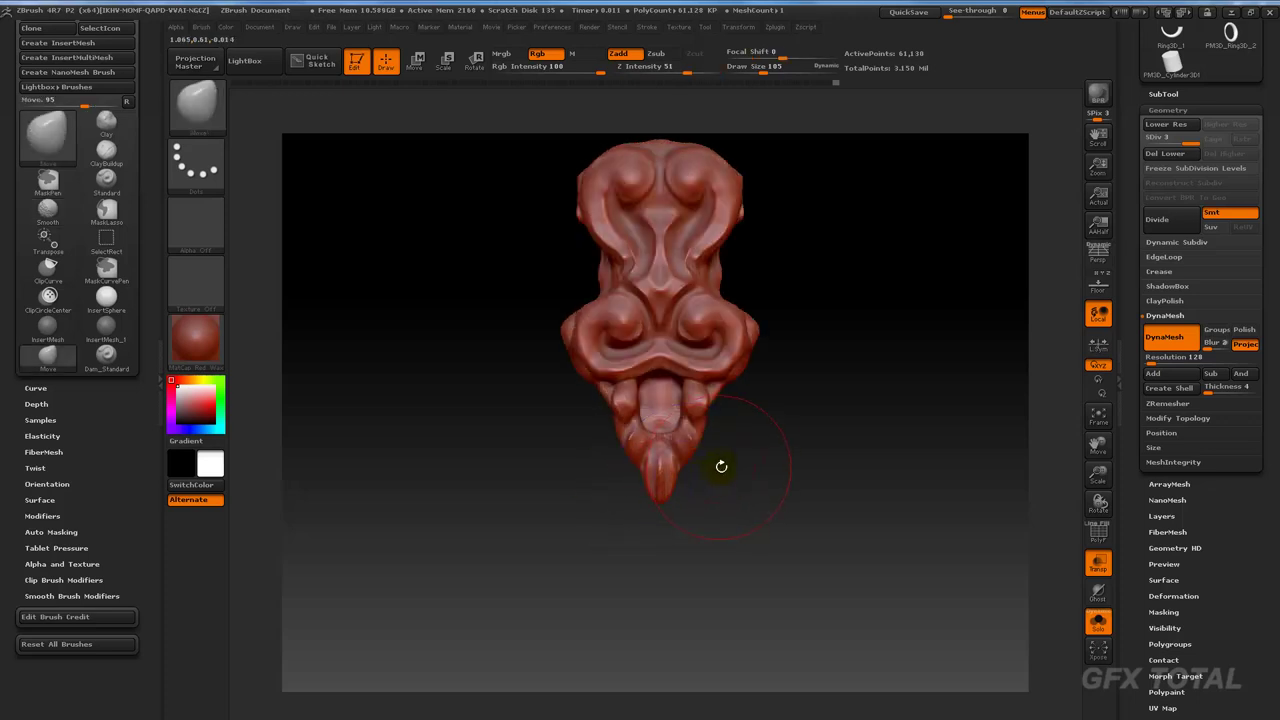
key("ctrl+shift")
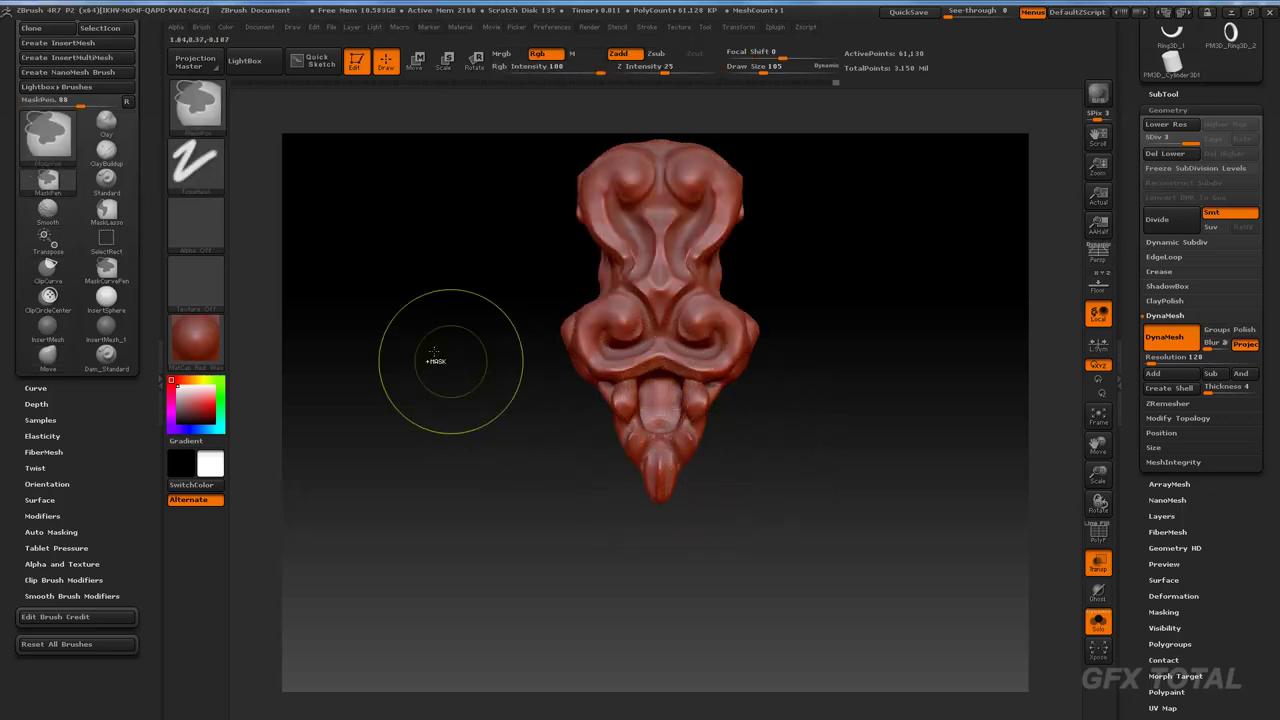
Step: Hide the middle of the tongue with Alt-SelectRect, leaving a rectangular hole
left_click(200, 98)
left_click(390, 118)
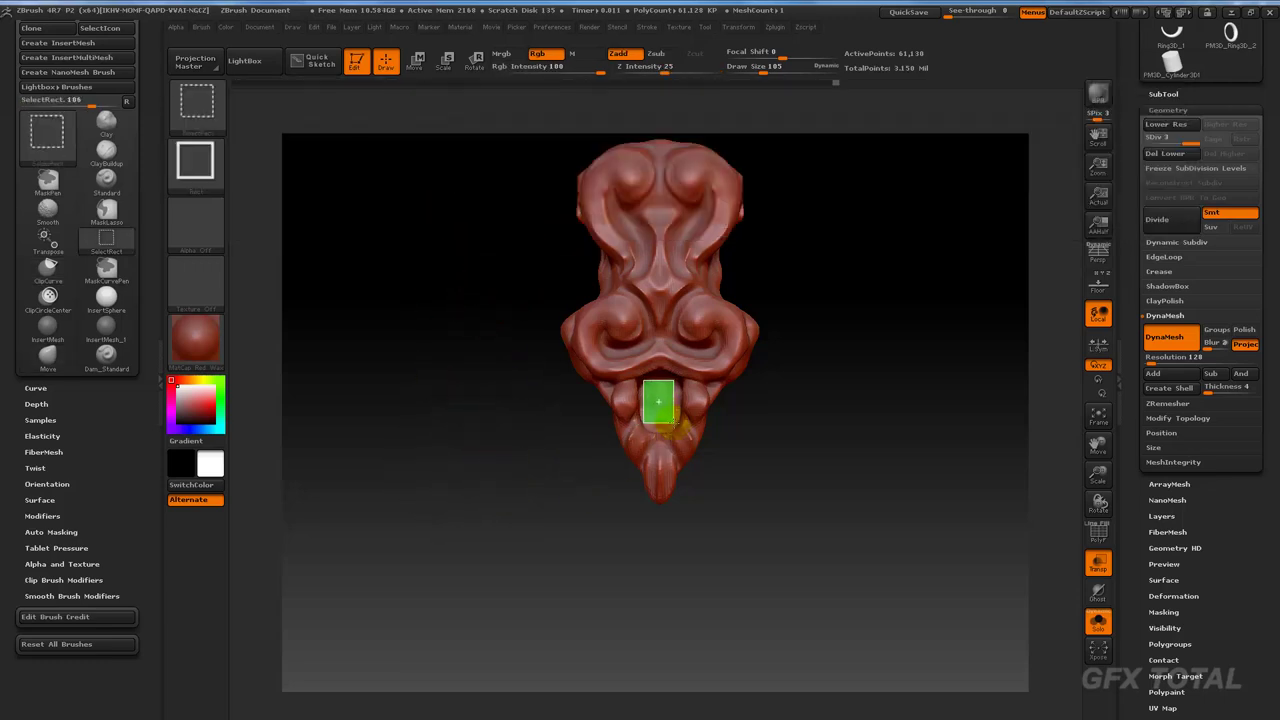
key("alt")
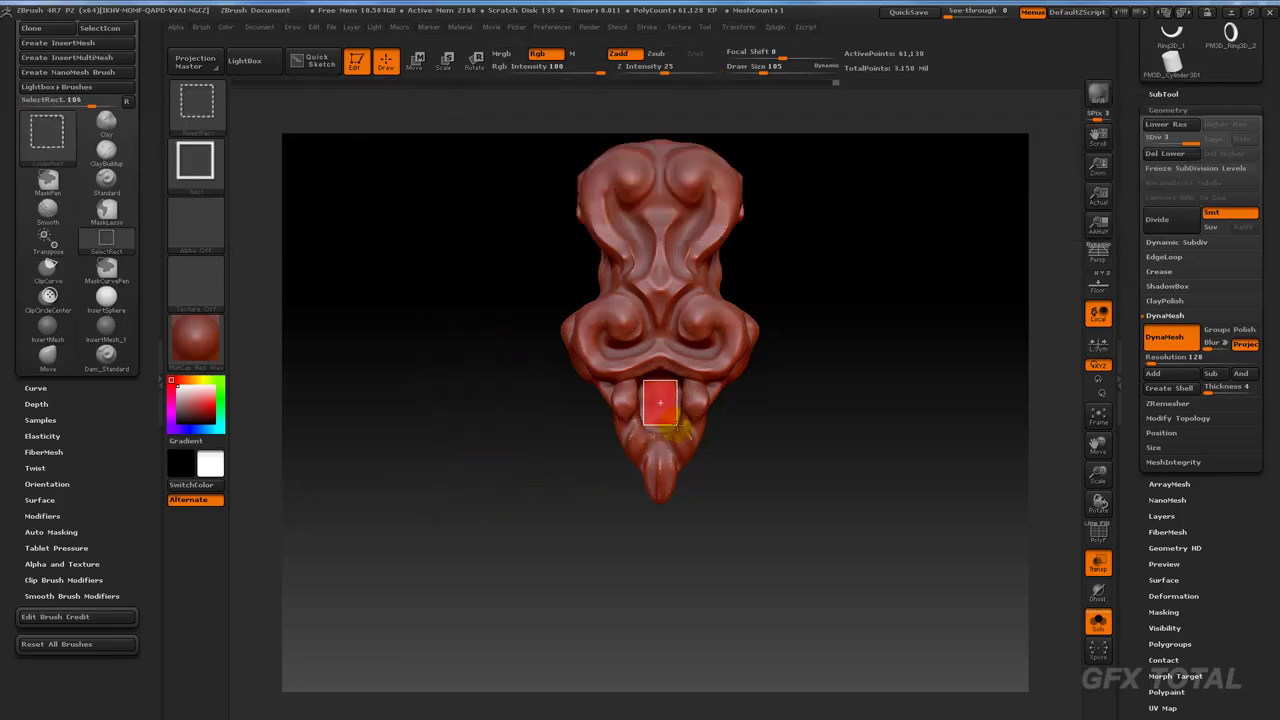
left_click_drag(676, 428, 676, 428, "ctrl+alt+shift")
mouse_move(800, 452)
left_mouse_down()
mouse_move(883, 451)
mouse_move(863, 371)
left_mouse_up()
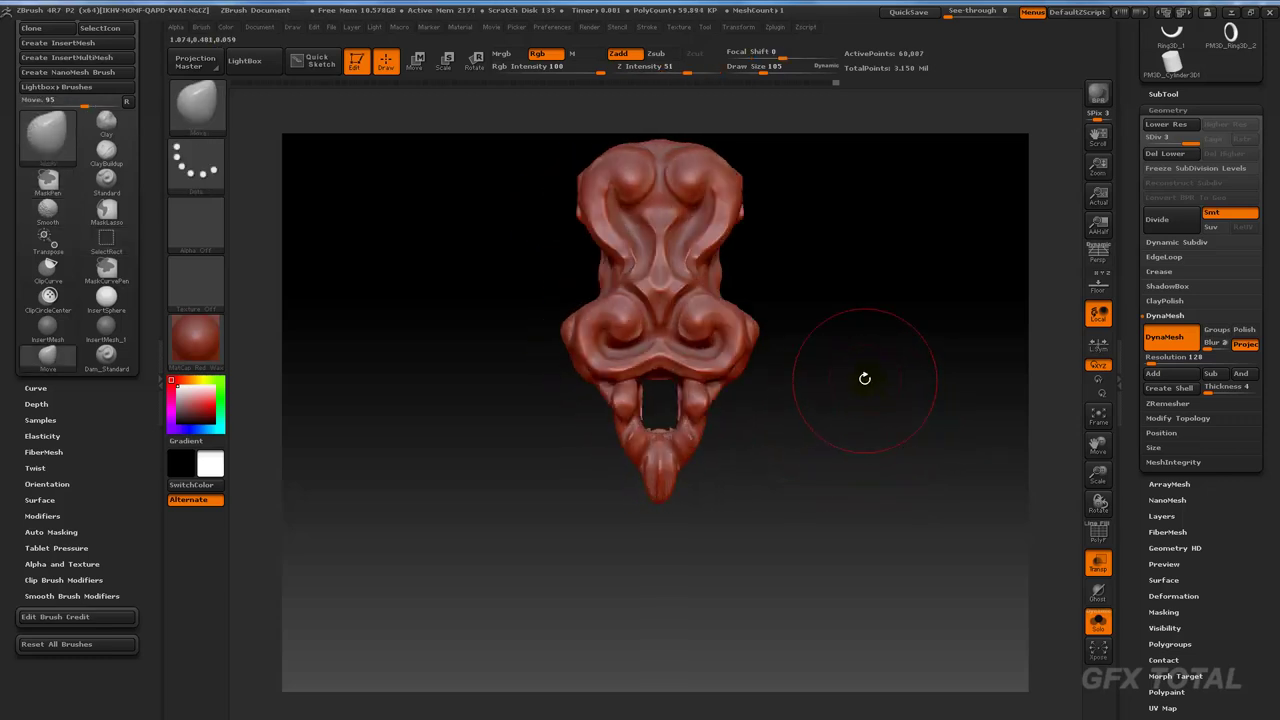
Step: Delete the lower subdivision levels, then try a DynaMesh remesh and undo it
left_click(1180, 168)
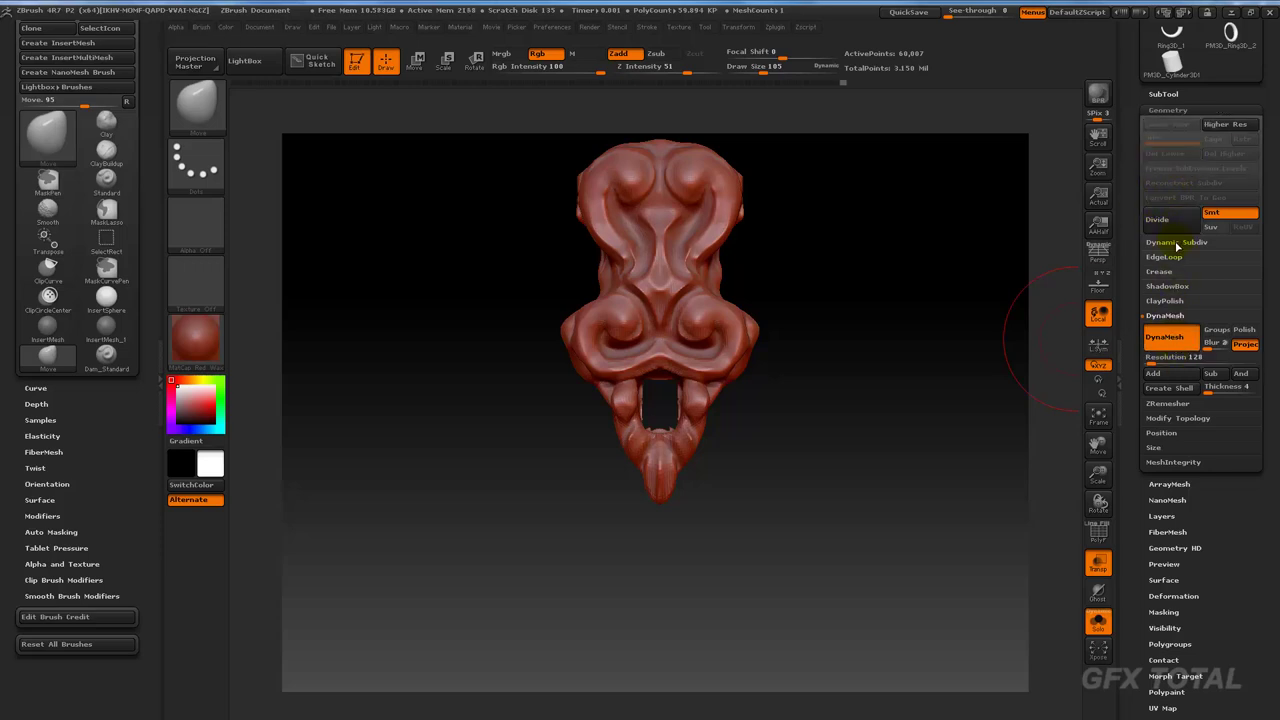
left_click(1188, 420)
left_click_drag(892, 370, 1040, 300)
left_click(1182, 316)
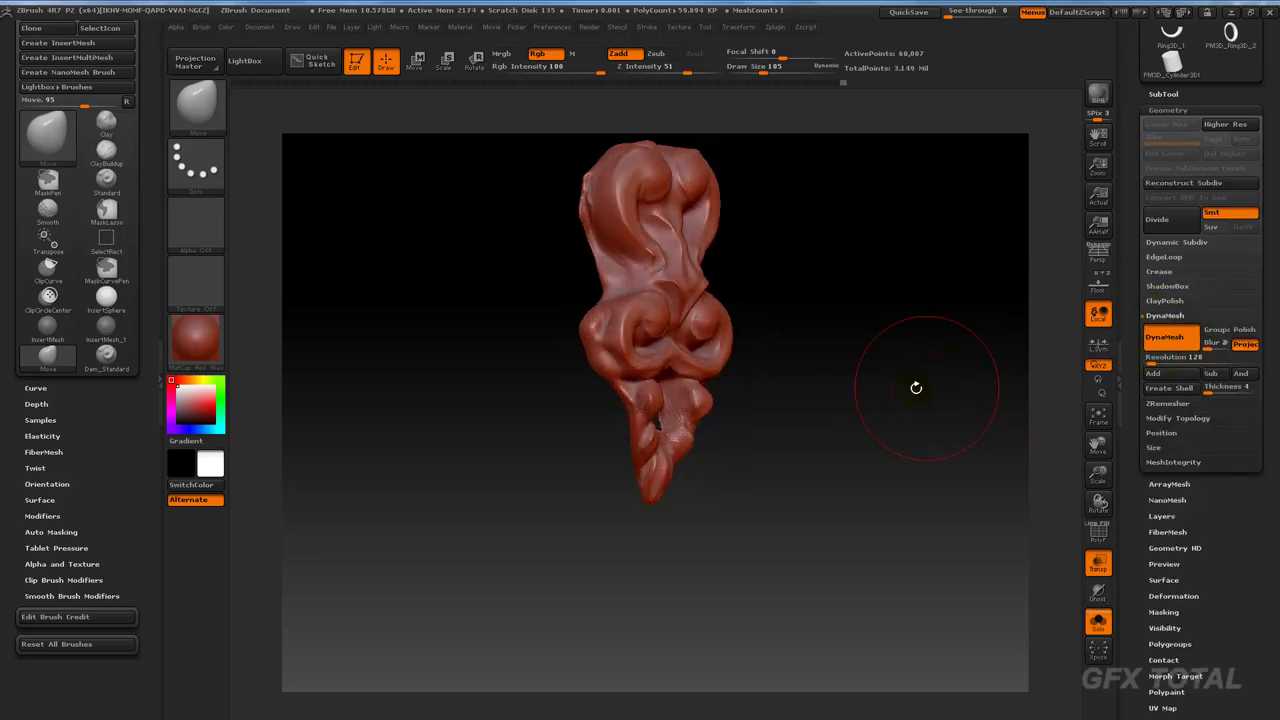
left_click_drag(915, 387, 1028, 334, "ctrl")
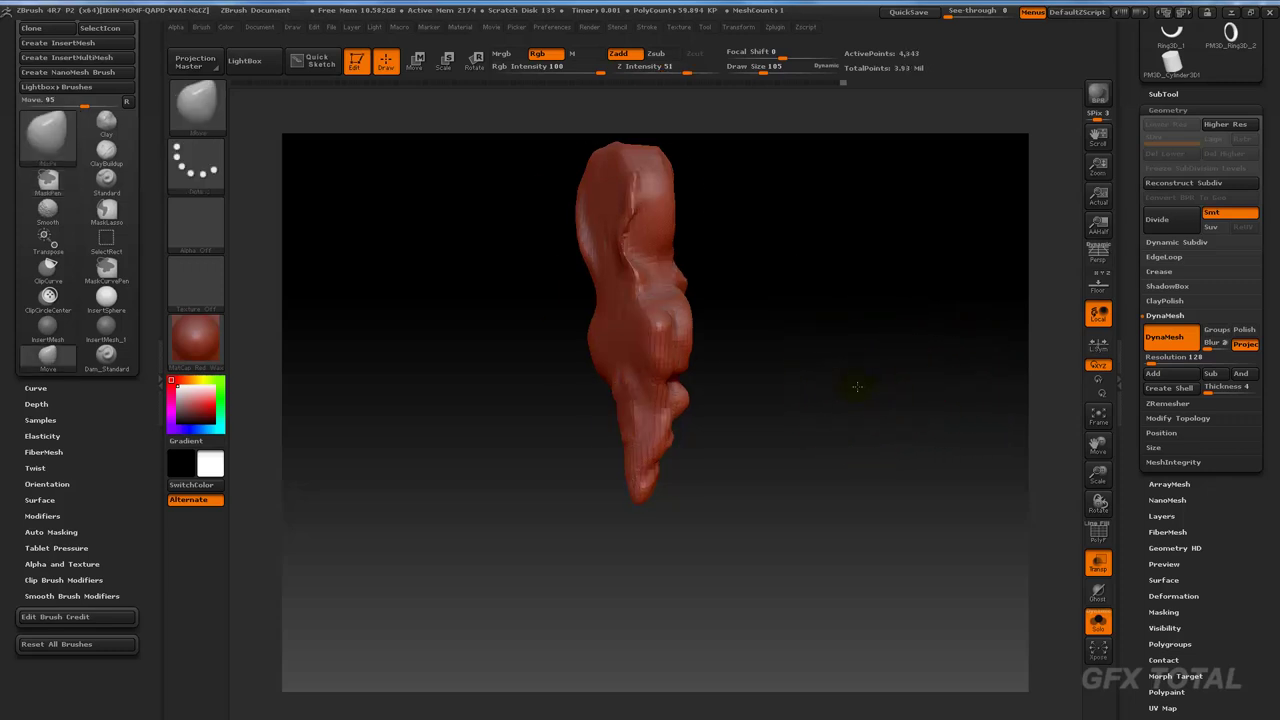
mouse_move(857, 386)
left_mouse_down()
mouse_move(923, 386)
mouse_move(823, 437)
left_mouse_up()
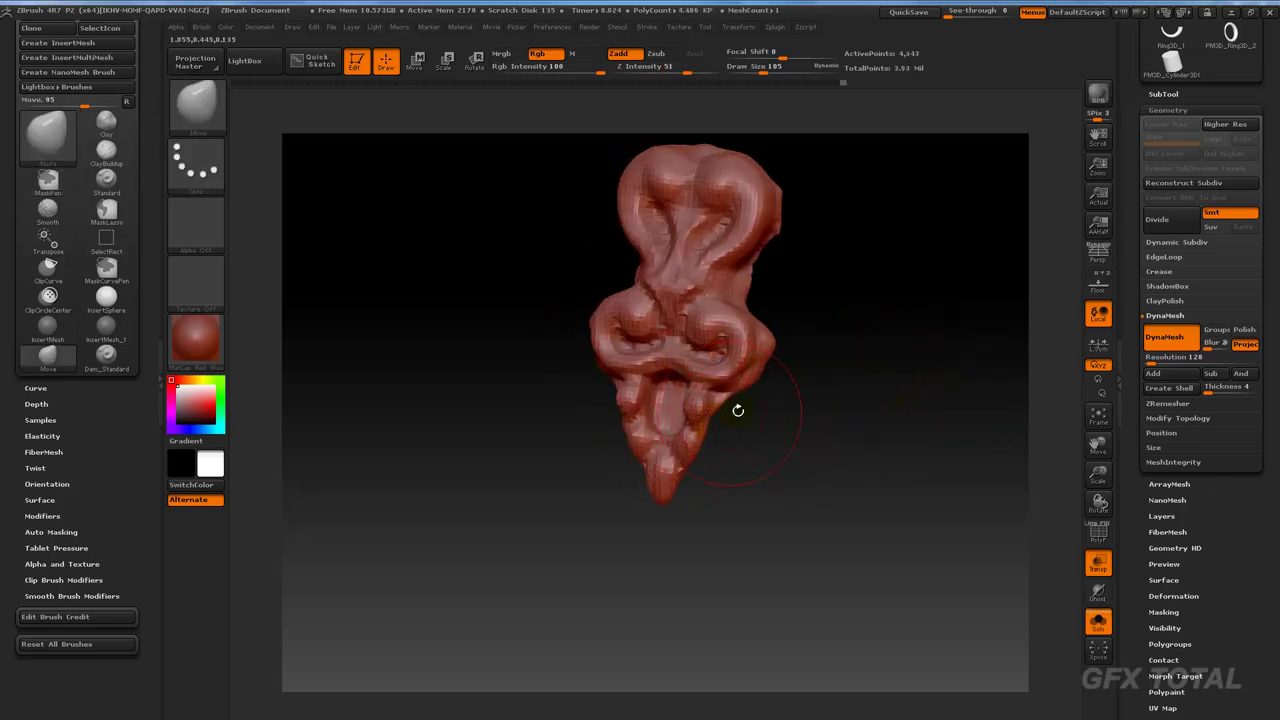
key("ctrl+z")
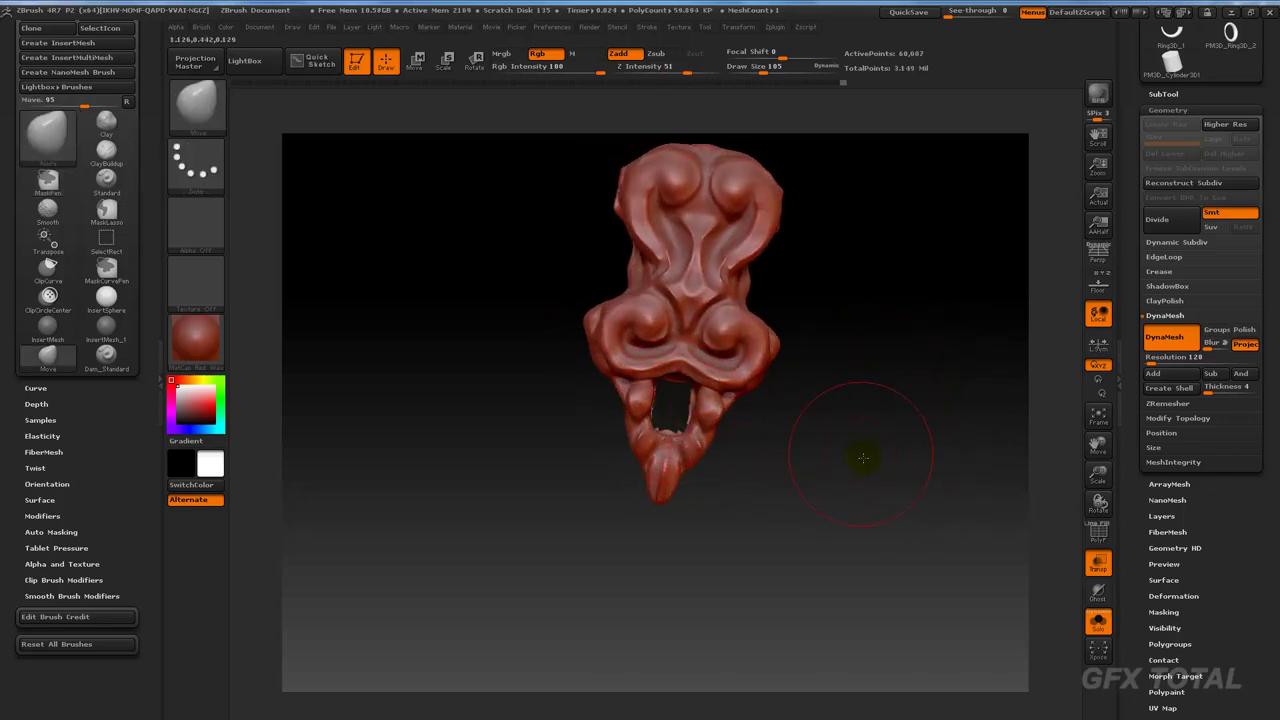
Step: Set the brush to size 22 and mask around the hole, checking it from the side and below
mouse_move(862, 457)
left_mouse_down()
mouse_move(923, 451)
mouse_move(840, 436)
mouse_move(851, 477)
mouse_move(903, 443)
mouse_move(910, 452)
mouse_move(920, 414)
mouse_move(894, 400)
left_mouse_up()
key("ctrl")
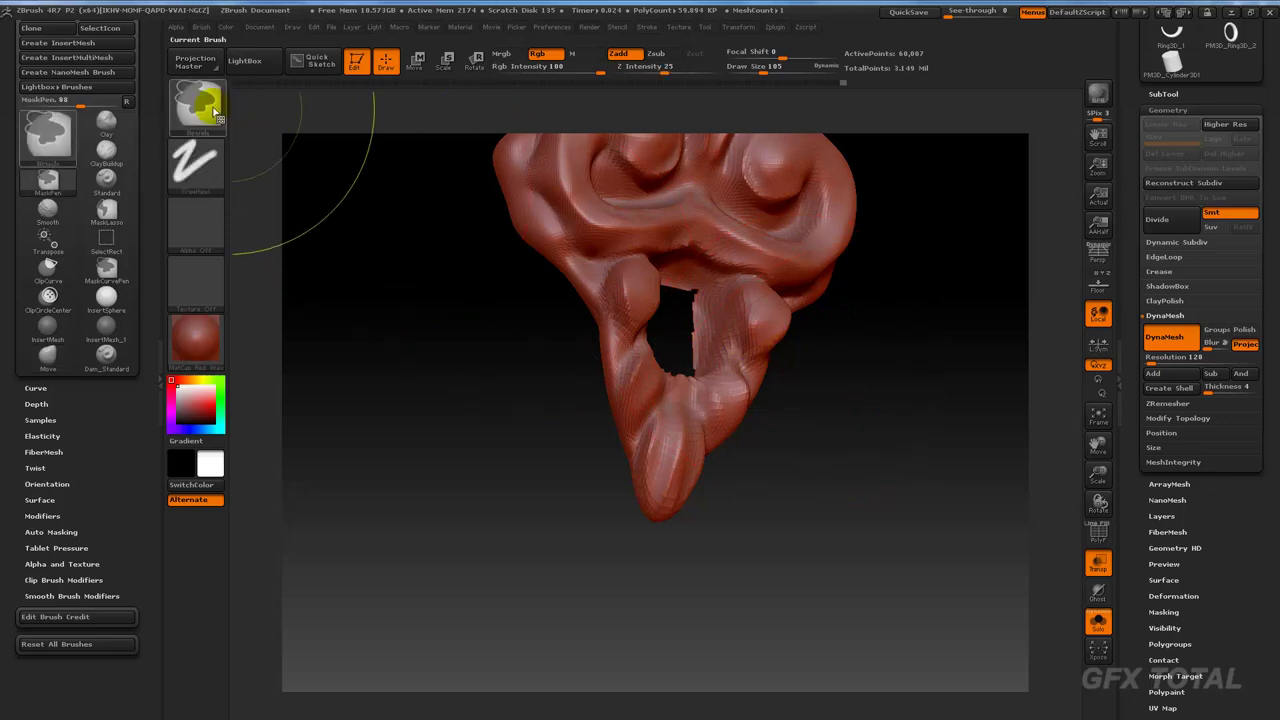
left_click(213, 113)
key("space")
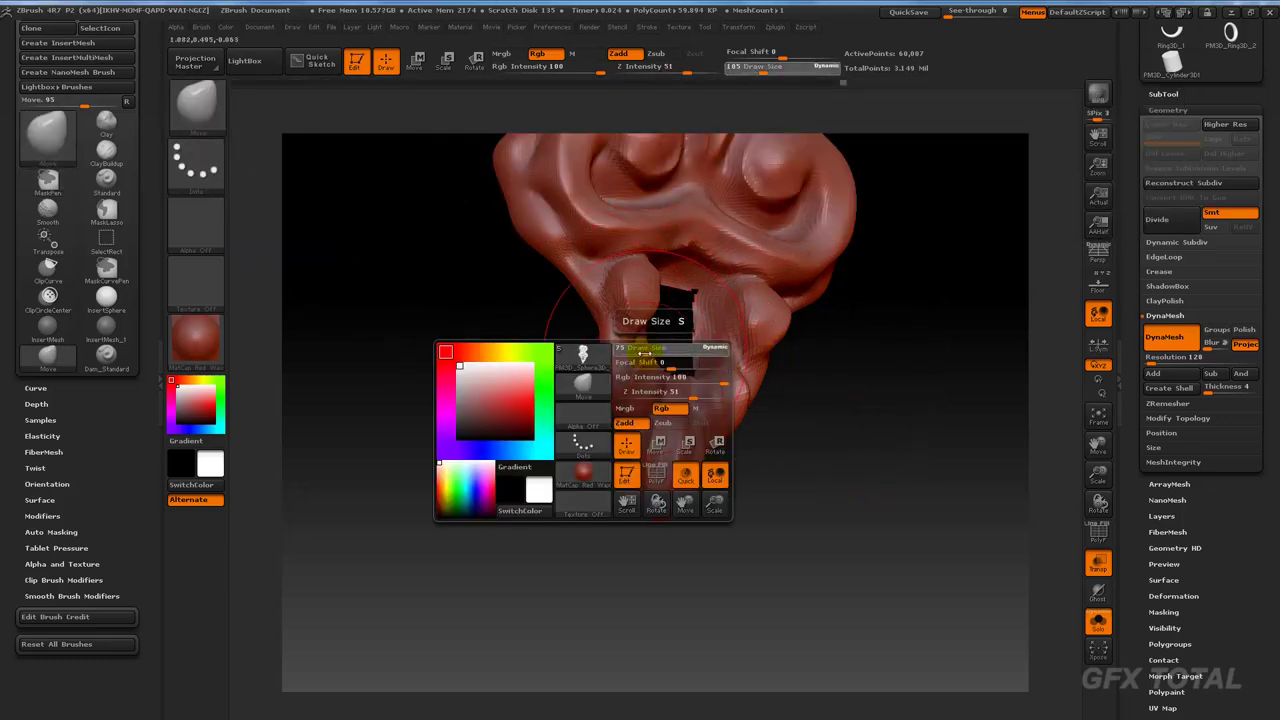
mouse_move(643, 355)
left_mouse_down()
mouse_move(531, 371)
mouse_move(700, 282)
mouse_move(700, 320)
mouse_move(683, 325)
mouse_move(686, 386)
mouse_move(670, 382)
mouse_move(723, 343)
mouse_move(786, 366)
mouse_move(829, 400)
mouse_move(837, 418)
mouse_move(826, 423)
mouse_move(866, 423)
mouse_move(875, 451)
mouse_move(863, 437)
mouse_move(886, 437)
left_mouse_up()
key("ctrl")
left_click_drag(871, 306, 650, 304)
key("ctrl")
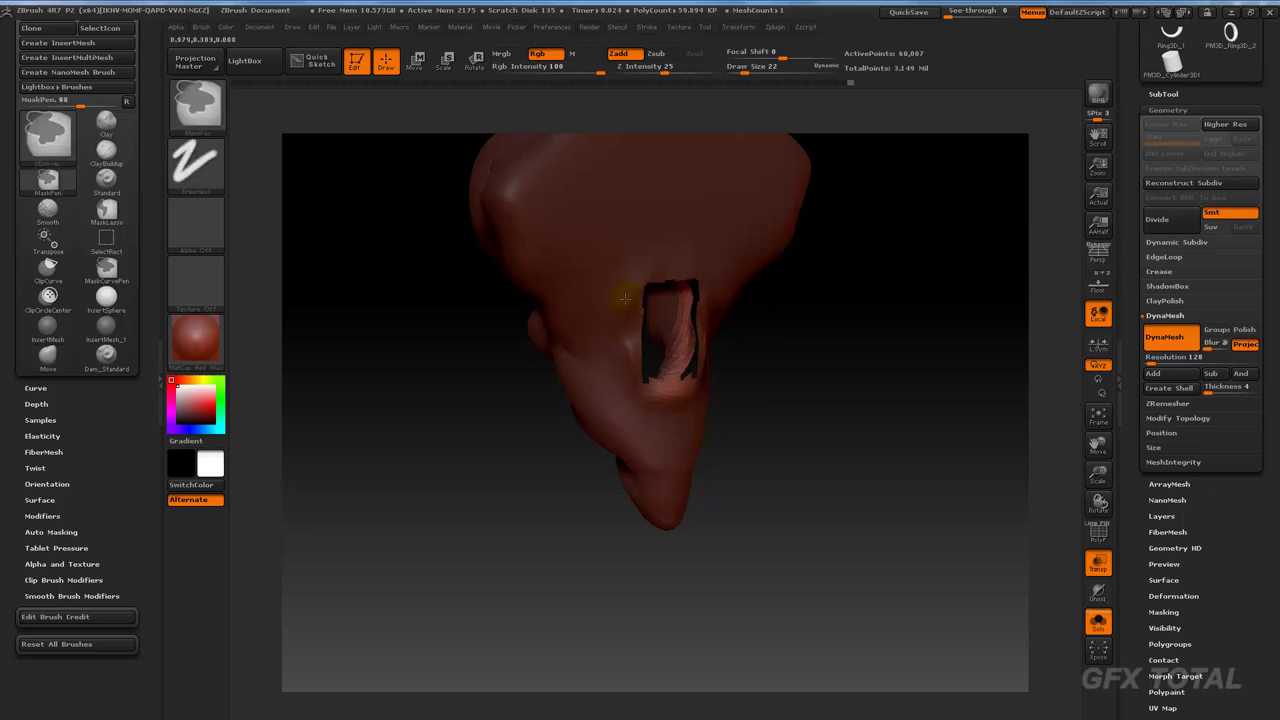
mouse_move(771, 354)
left_mouse_down()
mouse_move(734, 391)
mouse_move(669, 366)
left_mouse_up()
left_click_drag(843, 331, 831, 300)
Step: Draw transpose lines across the mask and try filling the hole with a remesh, then undo it
key("w")
left_click_drag(700, 297, 895, 300)
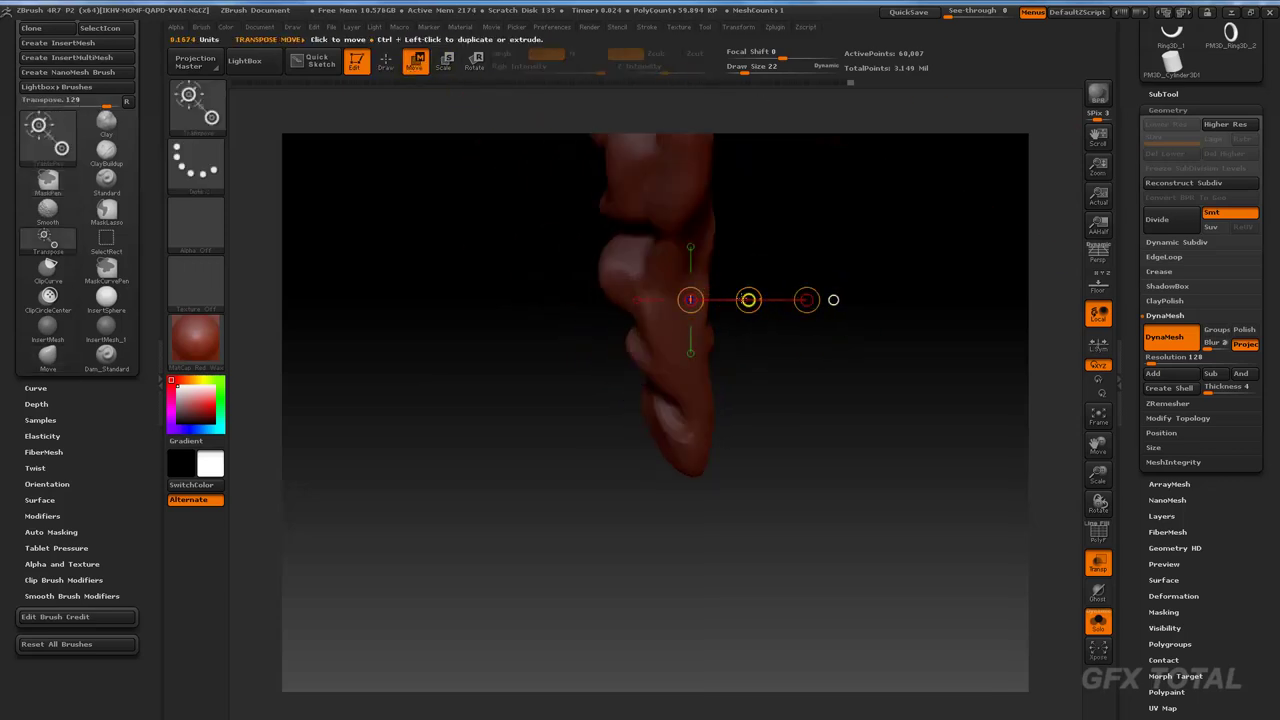
left_click(811, 300)
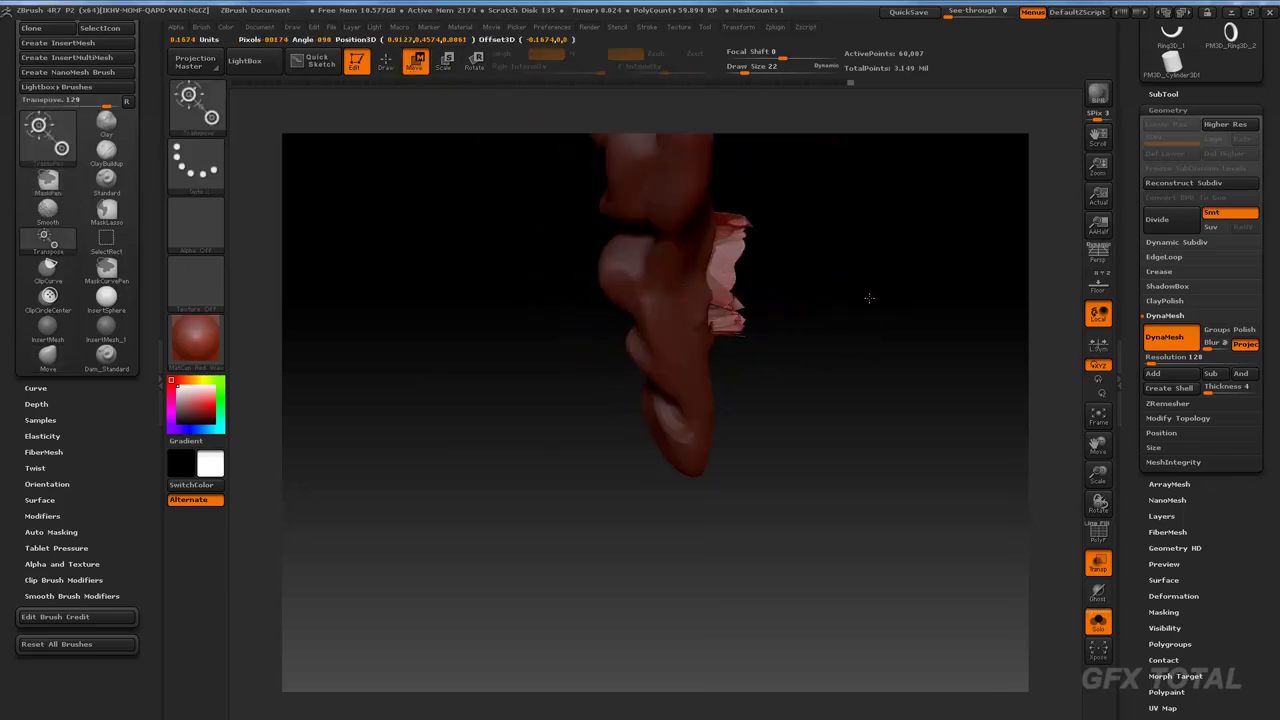
mouse_move(749, 297)
left_mouse_down()
mouse_move(894, 297)
mouse_move(831, 435)
mouse_move(765, 353)
left_mouse_up()
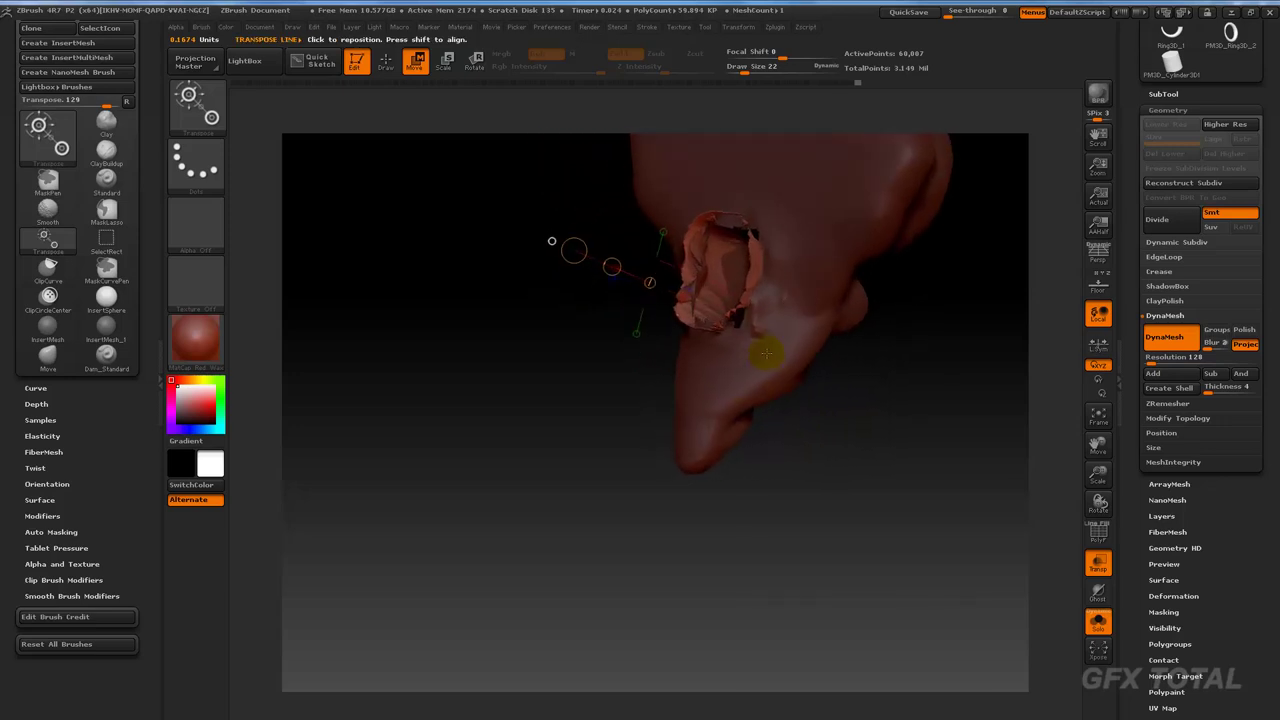
left_click_drag(765, 353, 951, 406)
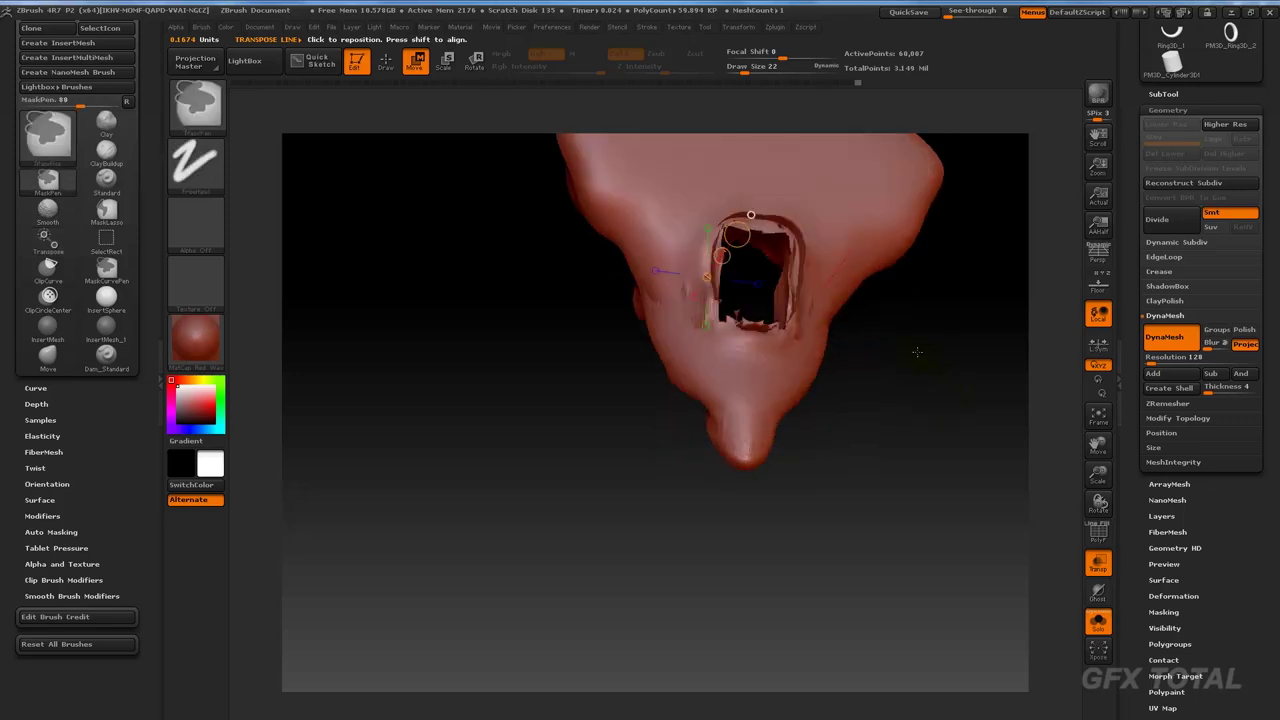
mouse_move(917, 352)
left_mouse_down("ctrl")
mouse_move(971, 429)
mouse_move(908, 451)
mouse_move(823, 437)
mouse_move(874, 397)
left_mouse_up("ctrl")
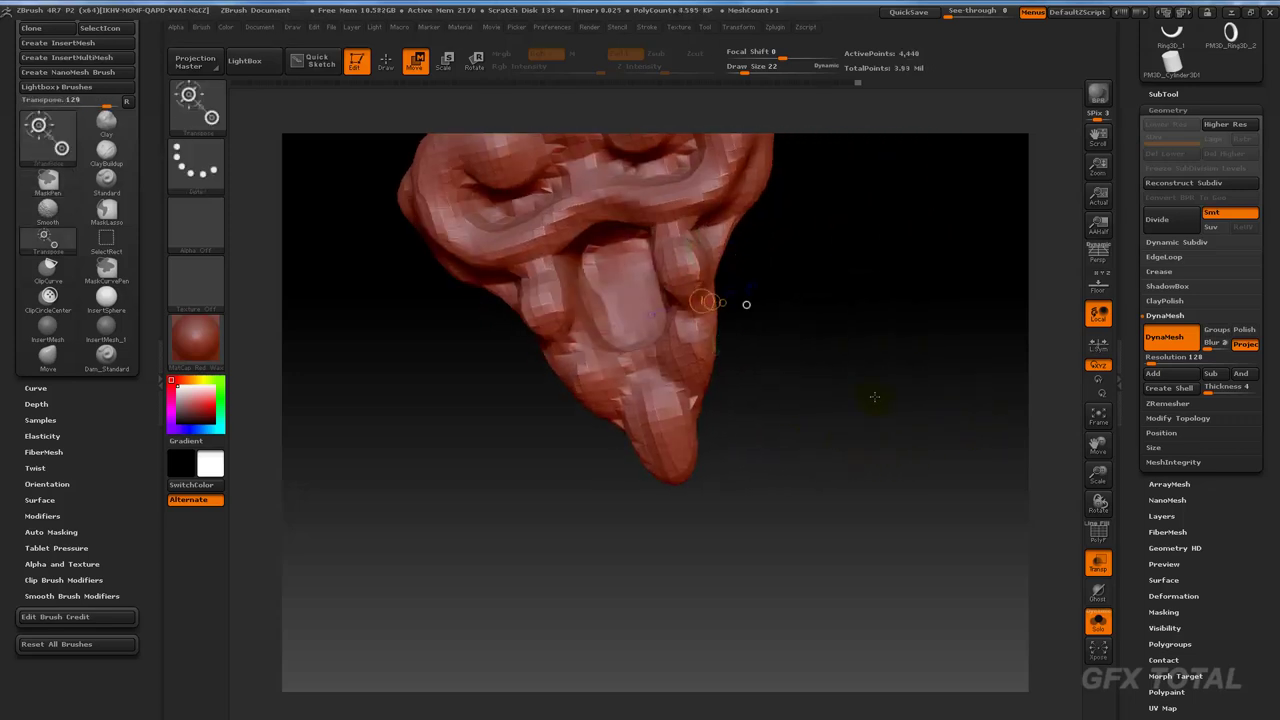
key("ctrl+z")
key("ctrl+z")
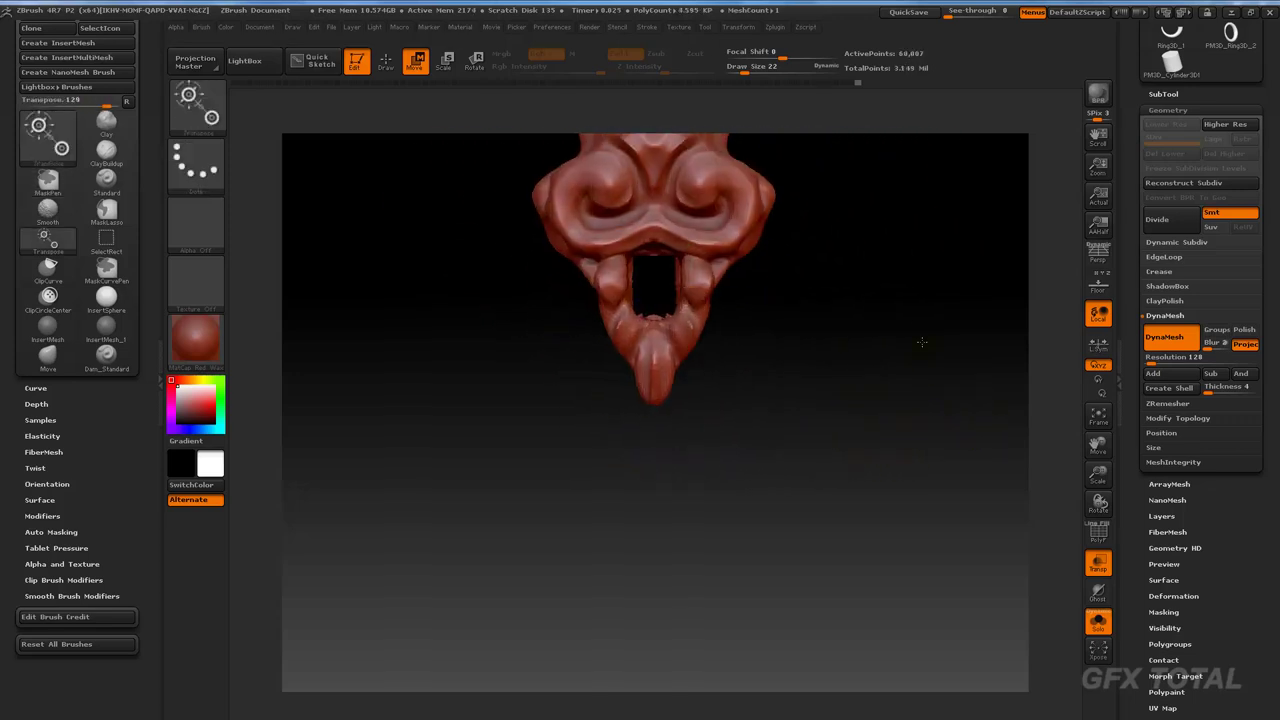
Step: Set DynaMesh resolution to 512, remesh the lock plate, and return to Draw mode
left_click_drag(921, 342, 852, 505)
mouse_move(718, 403)
left_mouse_down()
mouse_move(829, 434)
mouse_move(877, 429)
left_mouse_up()
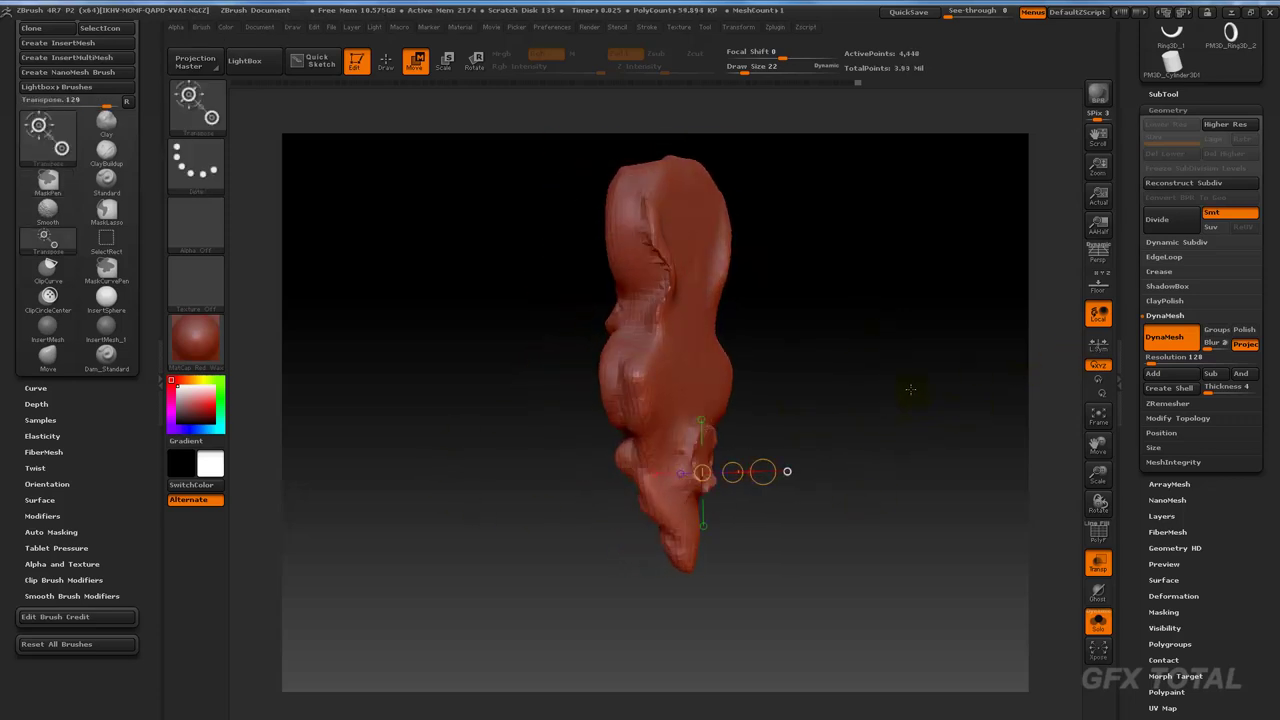
left_click_drag(1150, 358, 1183, 362)
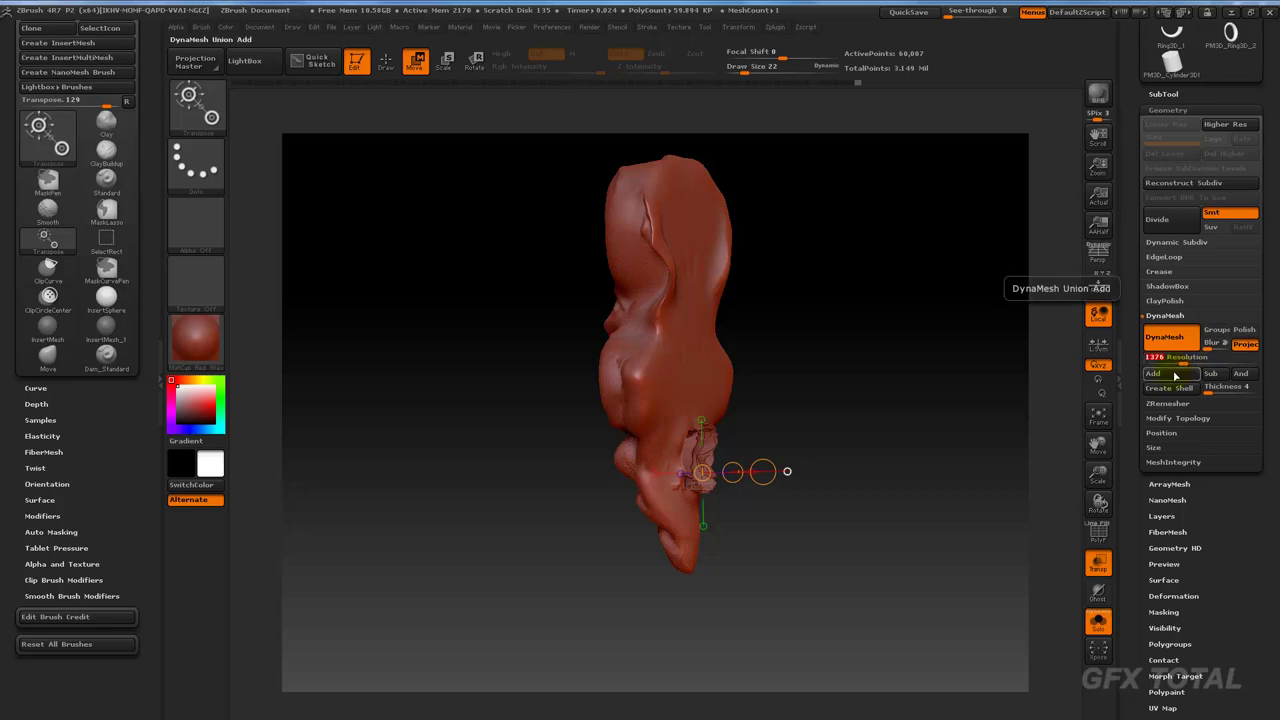
left_click_drag(828, 302, 903, 389, "ctrl")
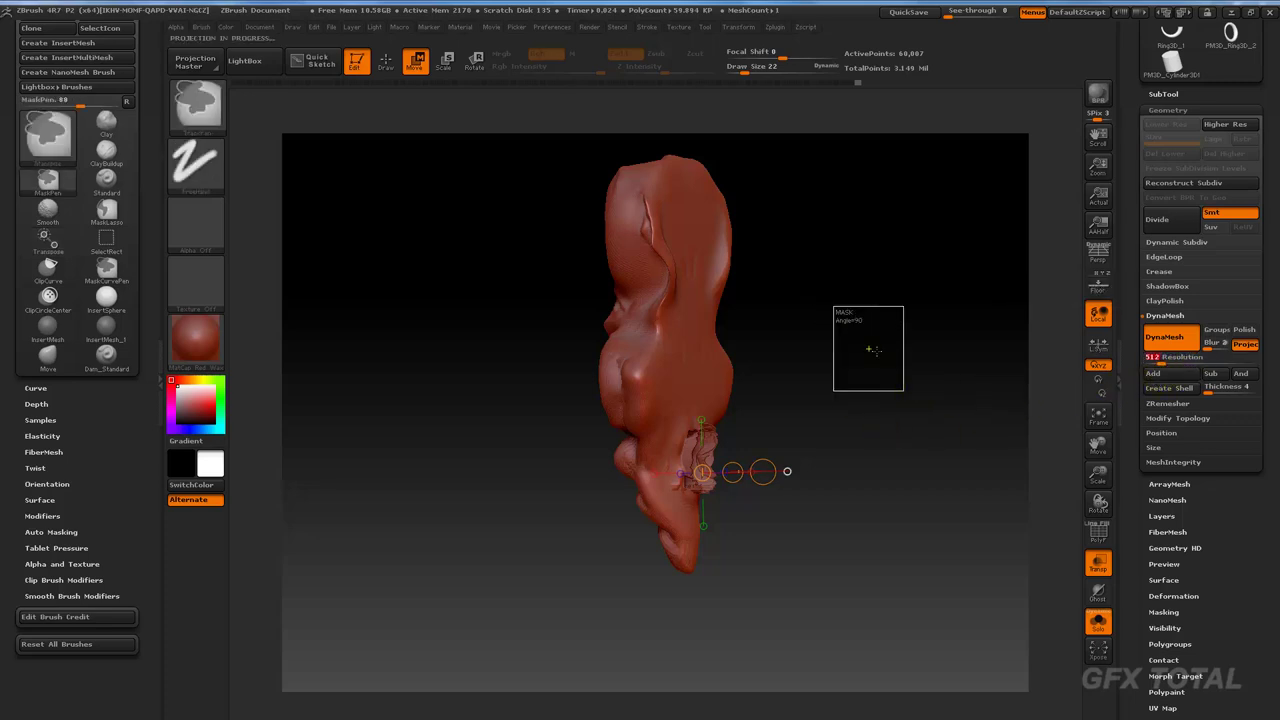
mouse_move(553, 266)
left_mouse_down()
mouse_move(400, 194)
mouse_move(766, 251)
mouse_move(694, 217)
mouse_move(684, 528)
left_mouse_up()
left_click(386, 62)
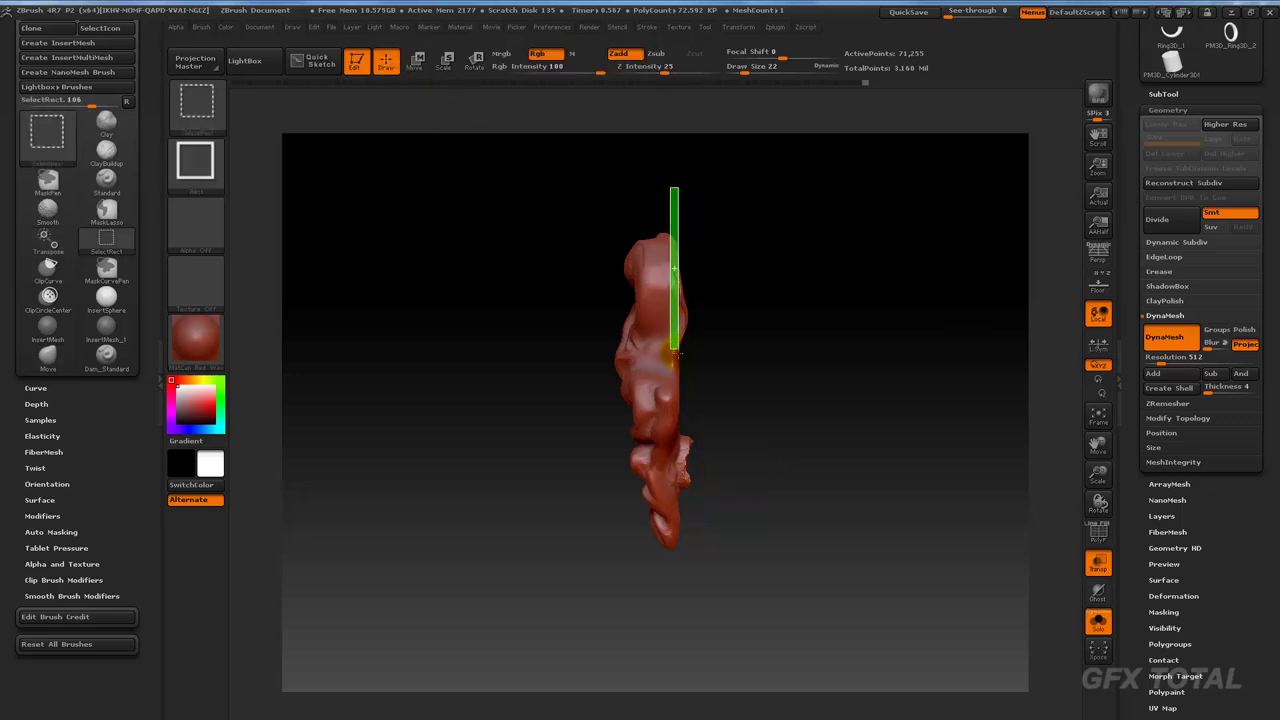
Step: Unhide the mesh and clip the plate's back flat with ClipCurve in side view
left_click(300, 200, "ctrl+shift")
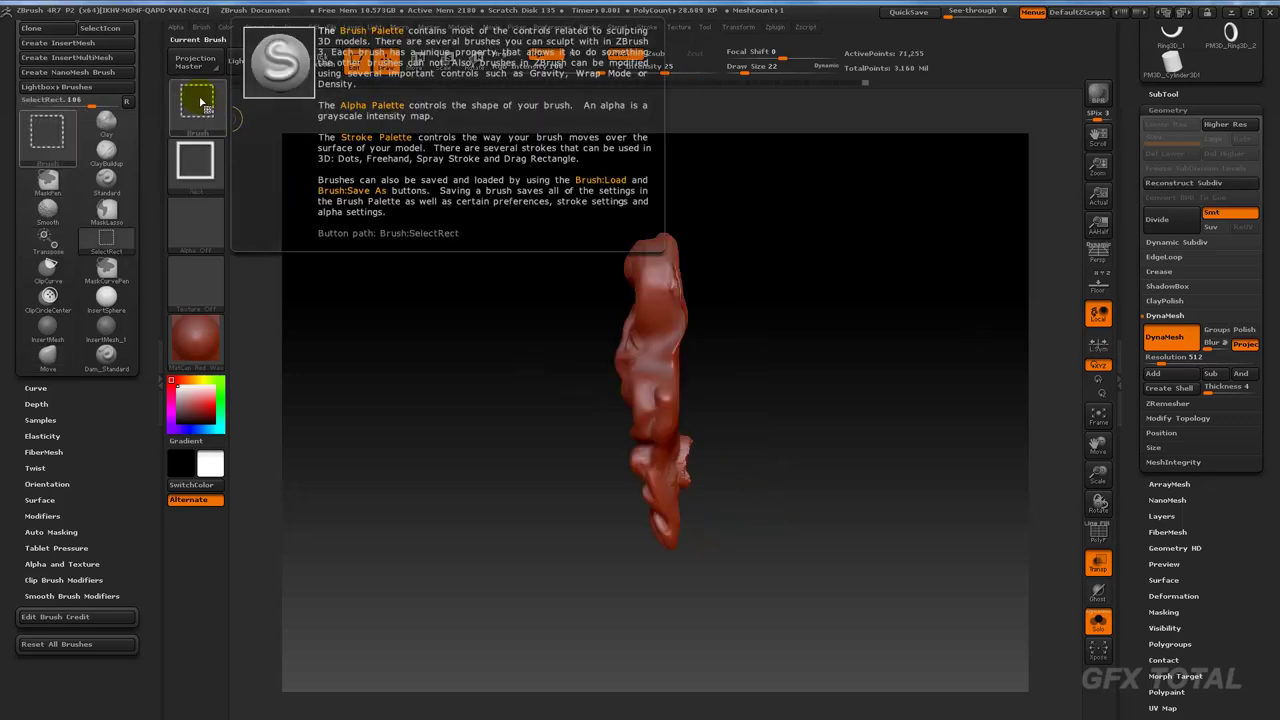
left_click(196, 100, "ctrl+shift")
left_click(392, 178)
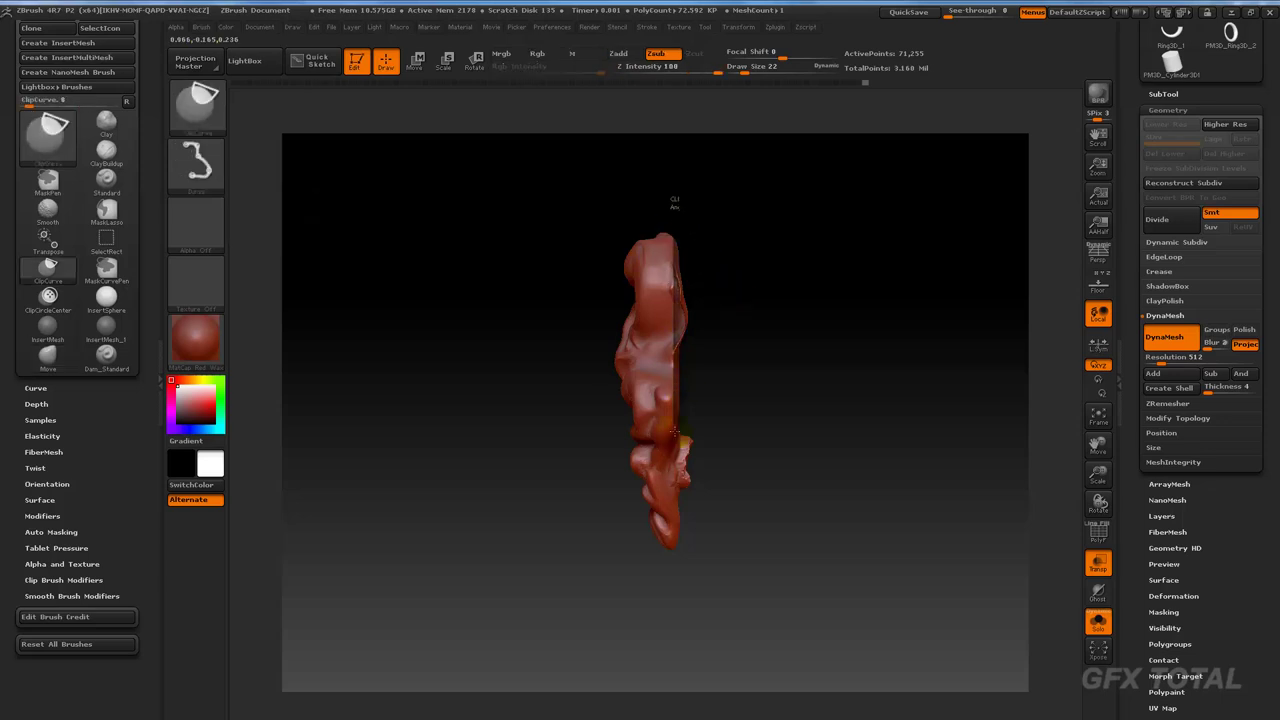
mouse_move(673, 200)
left_mouse_down("ctrl+shift")
mouse_move(650, 530)
mouse_move(666, 573)
left_mouse_up("ctrl+shift")
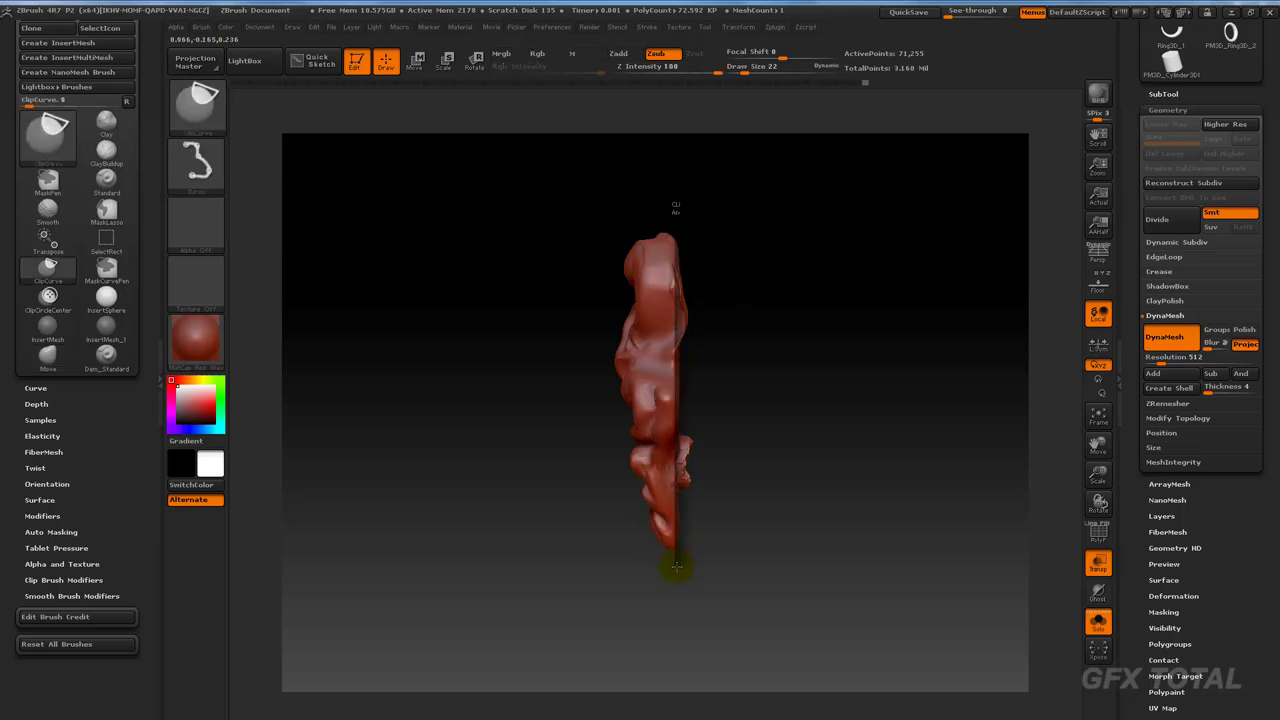
mouse_move(714, 572)
left_mouse_down()
mouse_move(800, 523)
mouse_move(886, 523)
mouse_move(843, 423)
mouse_move(817, 426)
mouse_move(813, 389)
left_mouse_up()
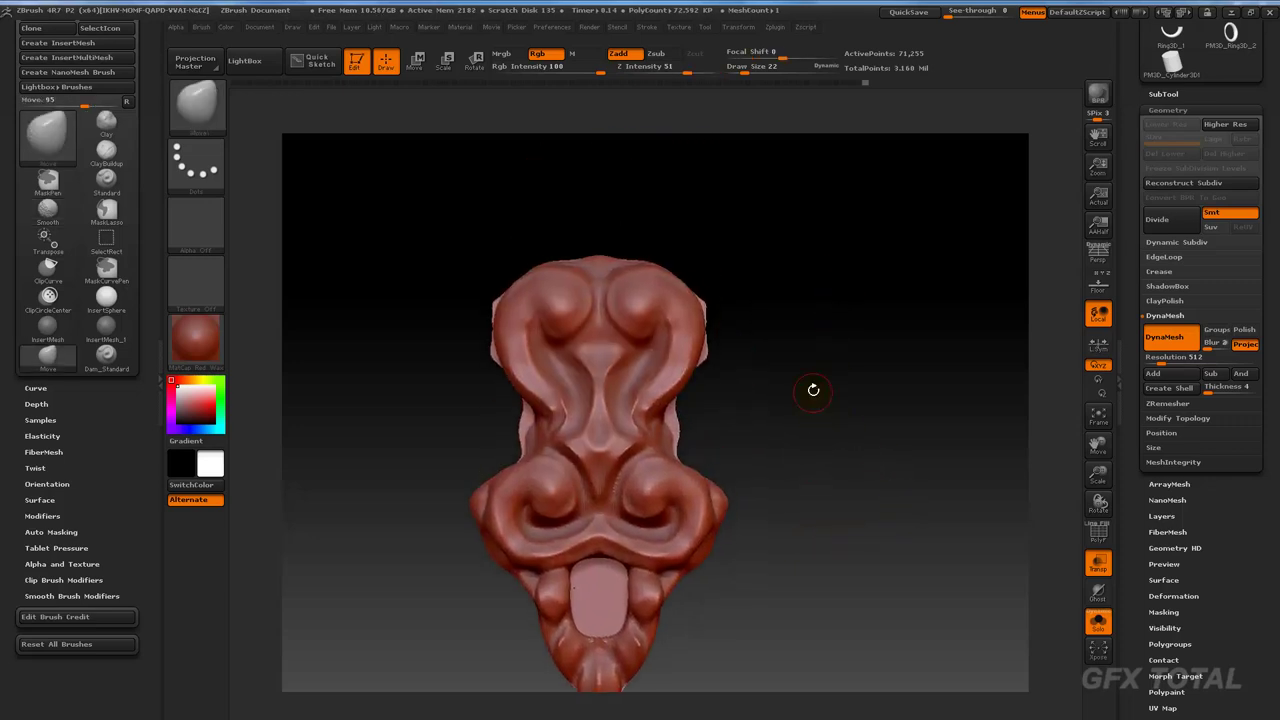
Step: Trim the plate's upper right edge into a clean curve
mouse_move(714, 274)
left_mouse_down()
mouse_move(743, 294)
mouse_move(763, 194)
mouse_move(743, 229)
left_mouse_up()
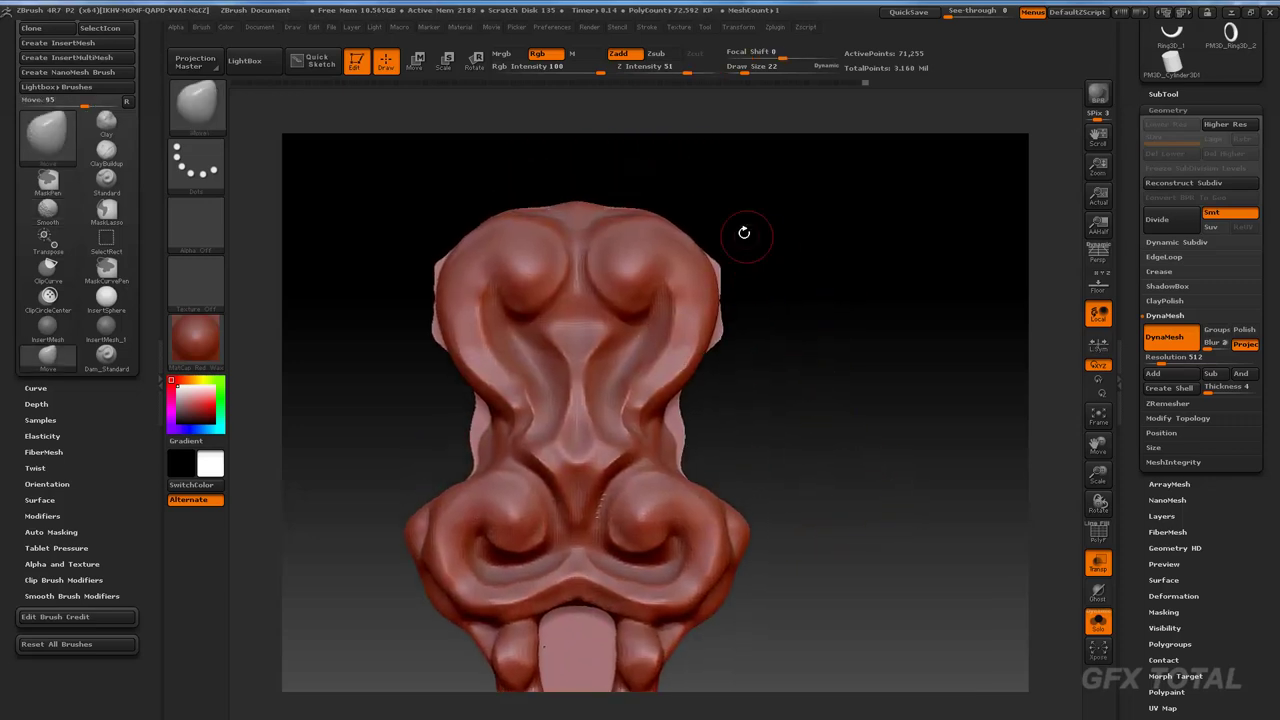
left_click_drag(680, 196, 712, 234, "ctrl+shift")
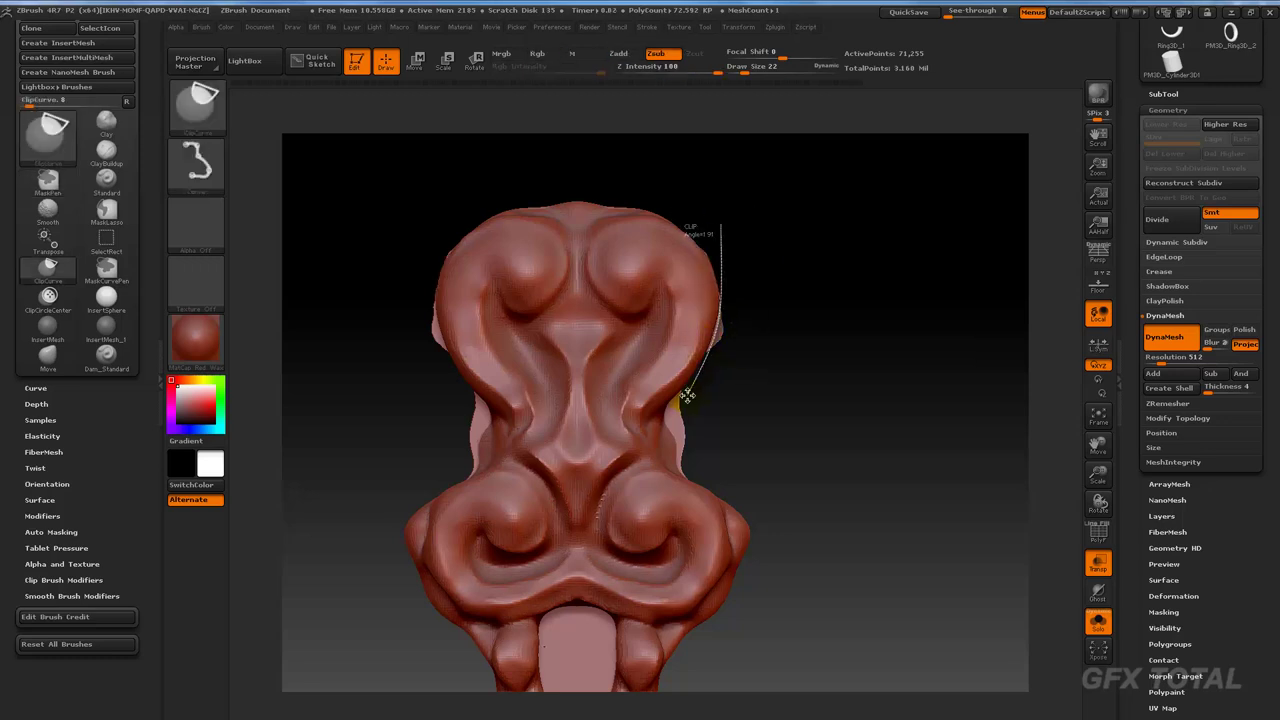
left_click_drag(724, 401, 708, 376, "ctrl+shift")
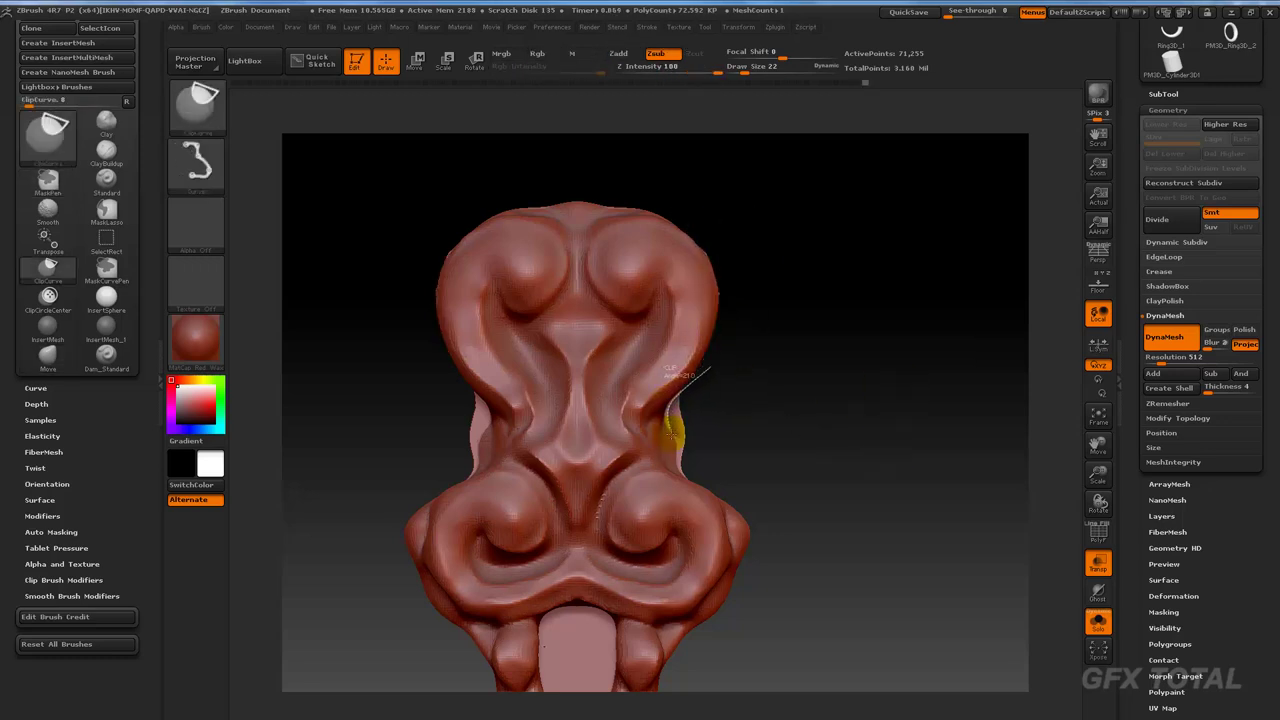
left_click_drag(668, 418, 672, 424, "ctrl+shift")
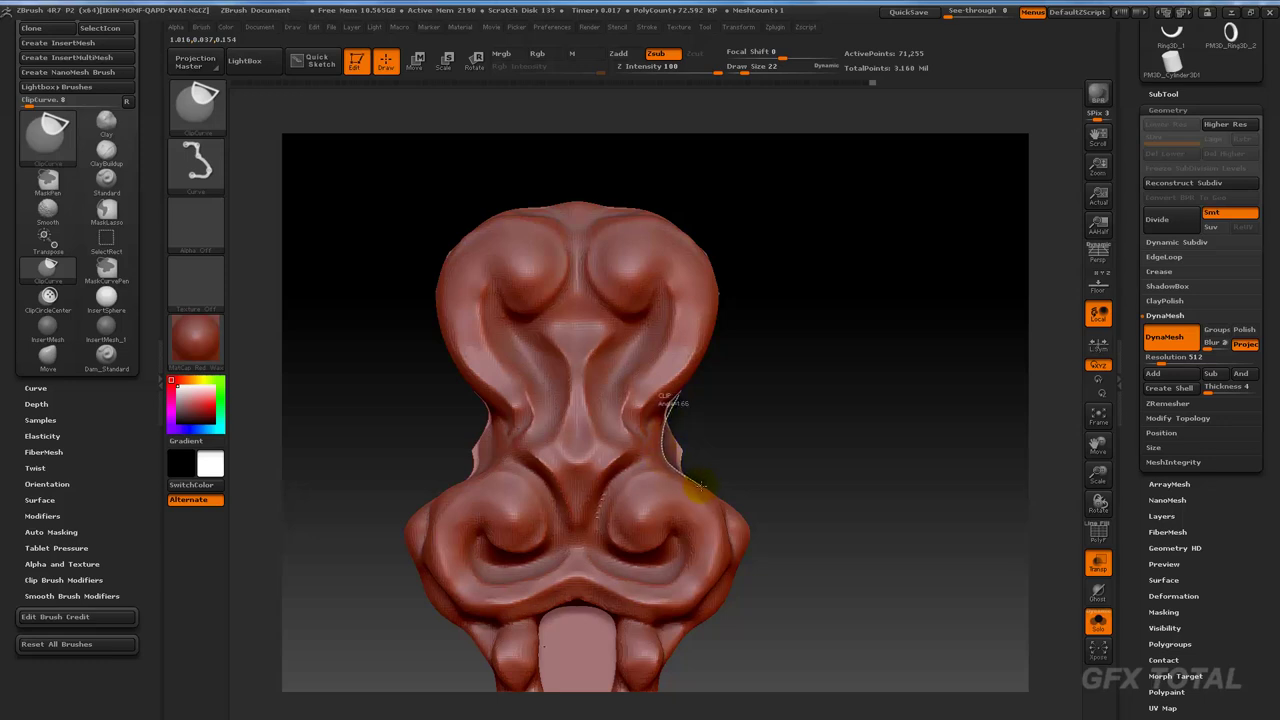
Step: Trim the lower lobe's outer edge with another curved clip
mouse_move(794, 383)
left_mouse_down()
mouse_move(795, 400)
mouse_move(777, 343)
left_mouse_up()
key("ctrl+shift")
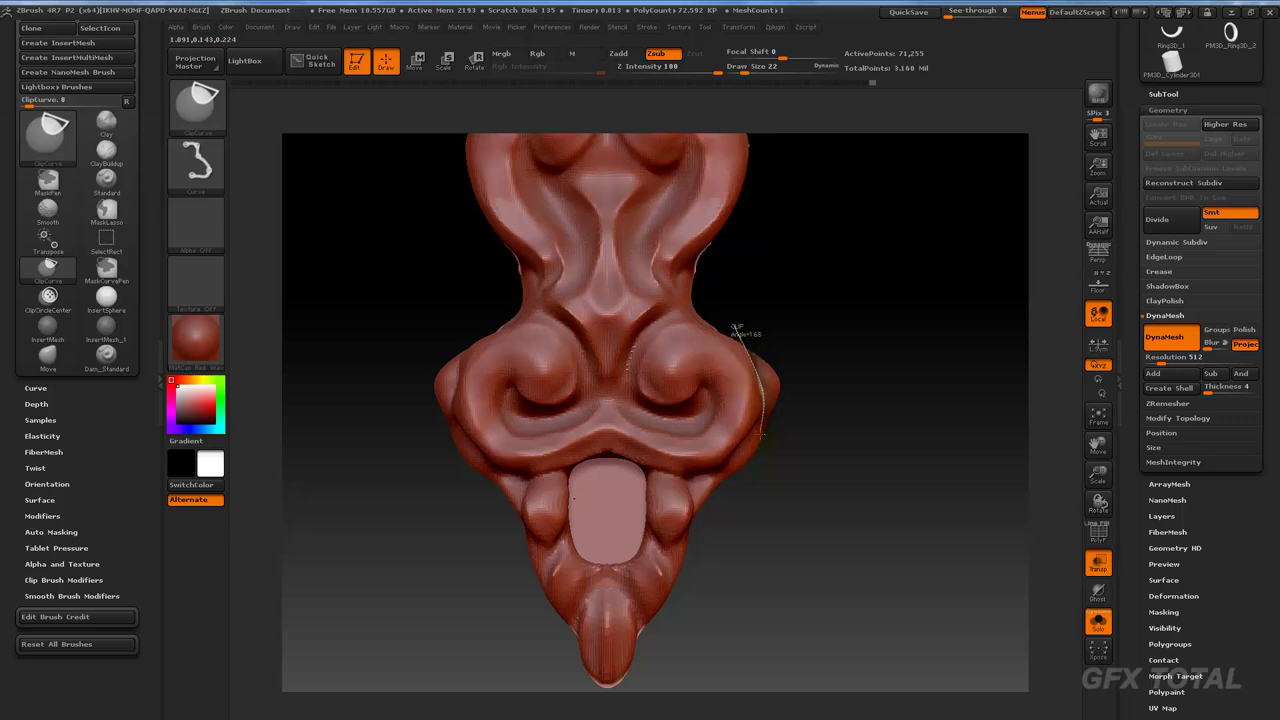
left_click_drag(739, 511, 739, 511)
left_click_drag(793, 357, 764, 421)
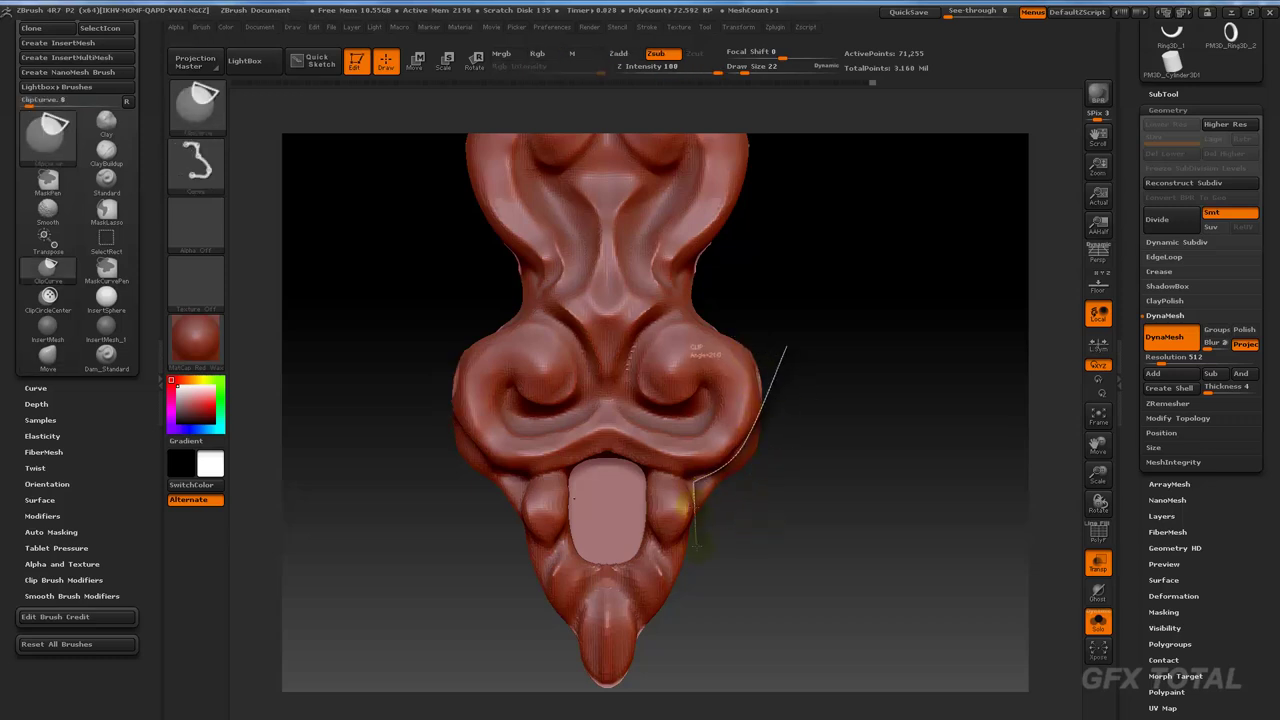
left_click_drag(694, 545, 690, 548)
mouse_move(814, 526)
left_mouse_down()
mouse_move(794, 485)
mouse_move(755, 463)
left_mouse_up()
key("shift")
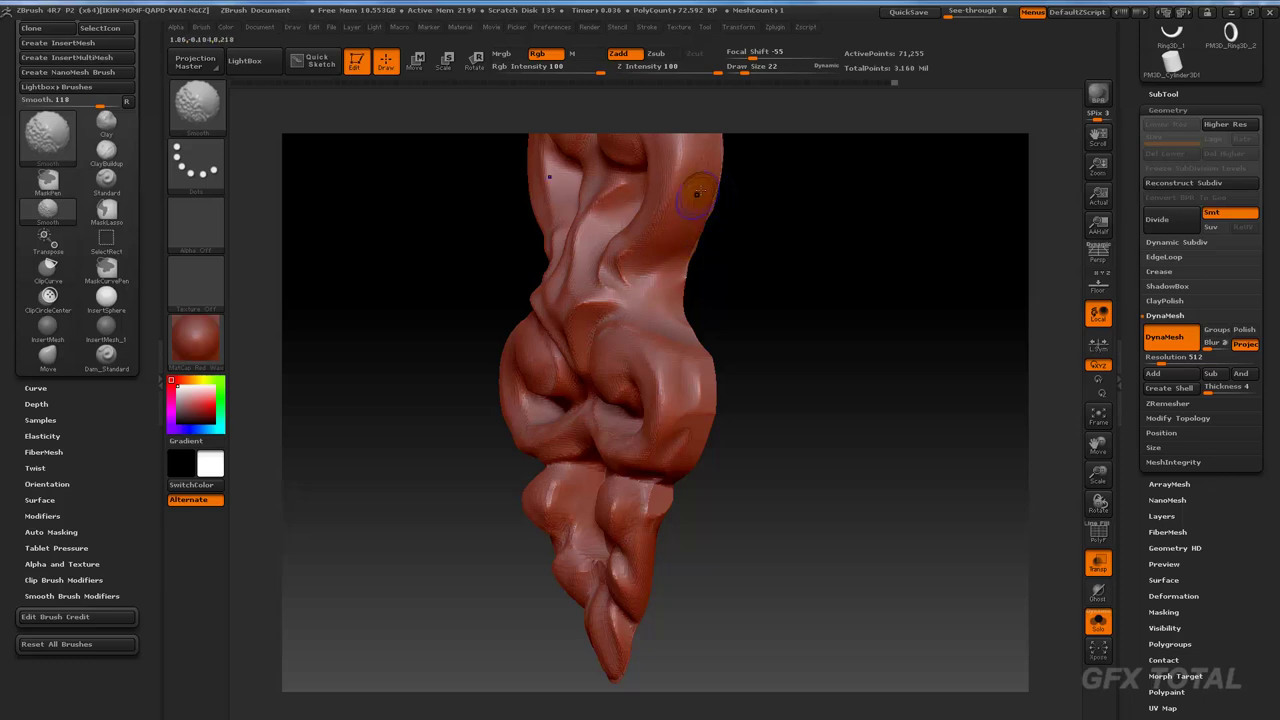
Step: Square up a straight side profile and enlarge the brush to size 93
mouse_move(697, 173)
left_mouse_down("shift")
mouse_move(727, 245)
mouse_move(800, 257)
left_mouse_up("shift")
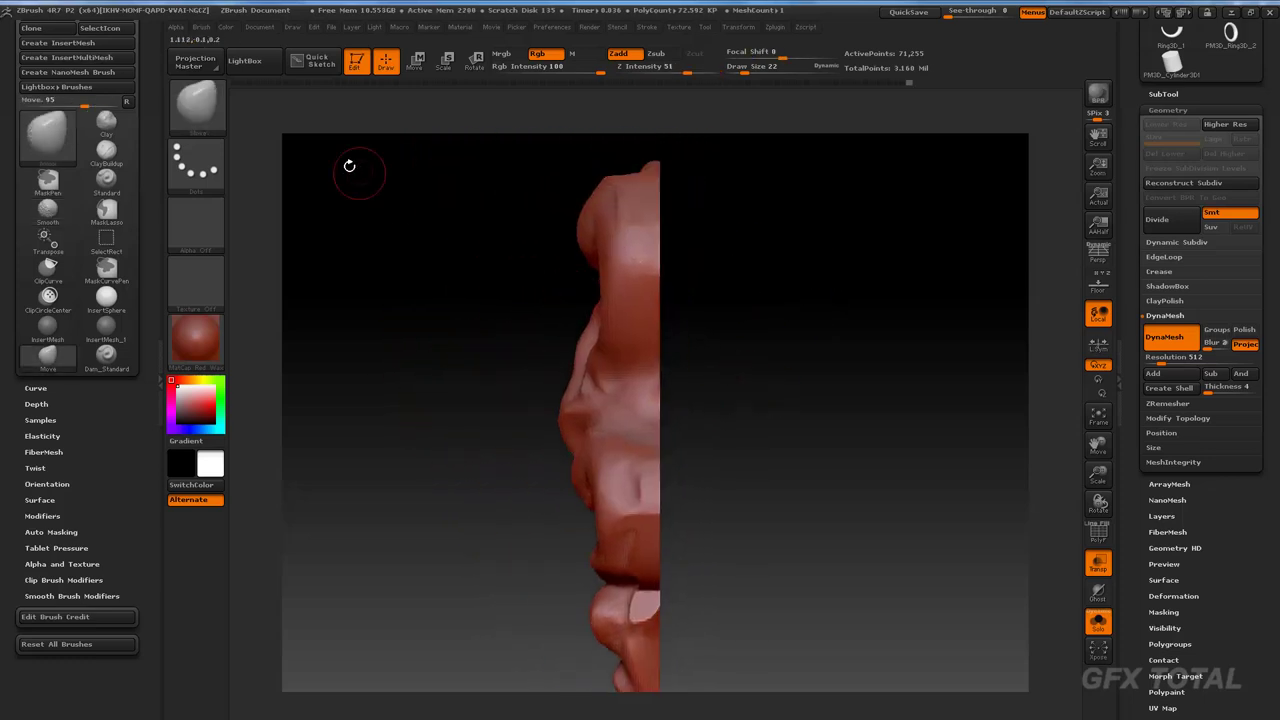
key("space")
left_click_drag(495, 225, 600, 225)
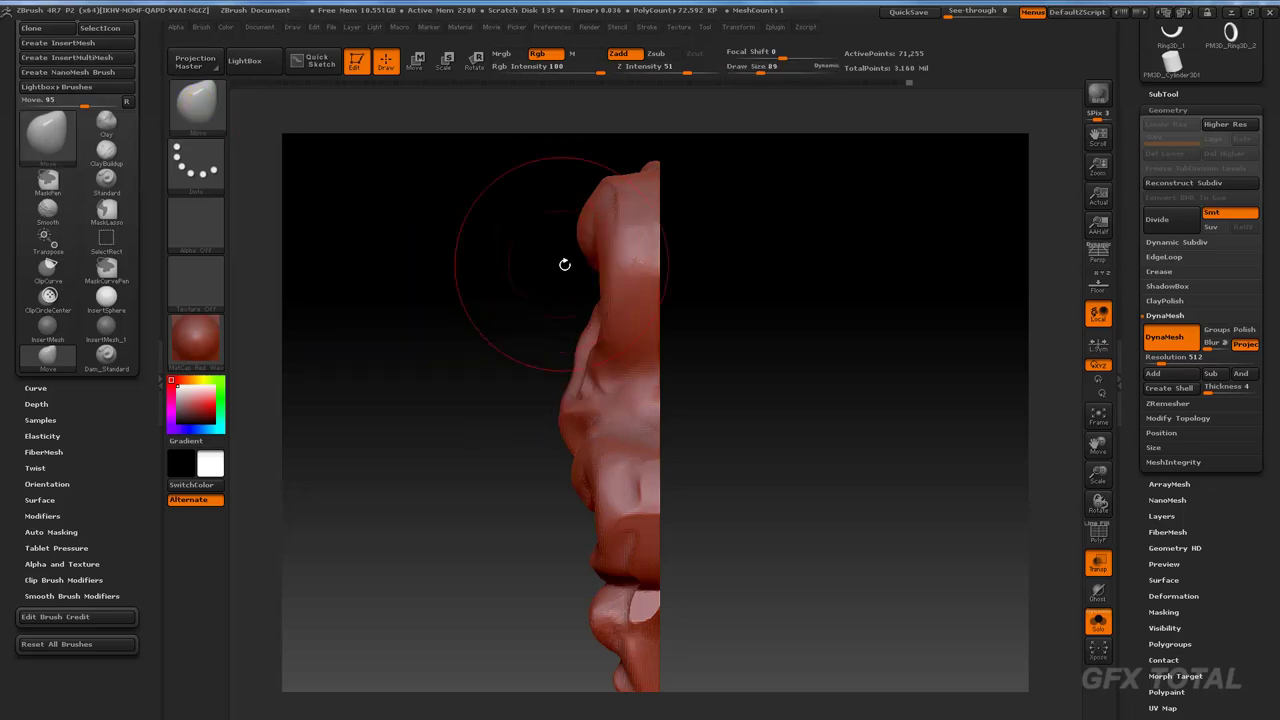
key("space")
left_click_drag(582, 373, 604, 391)
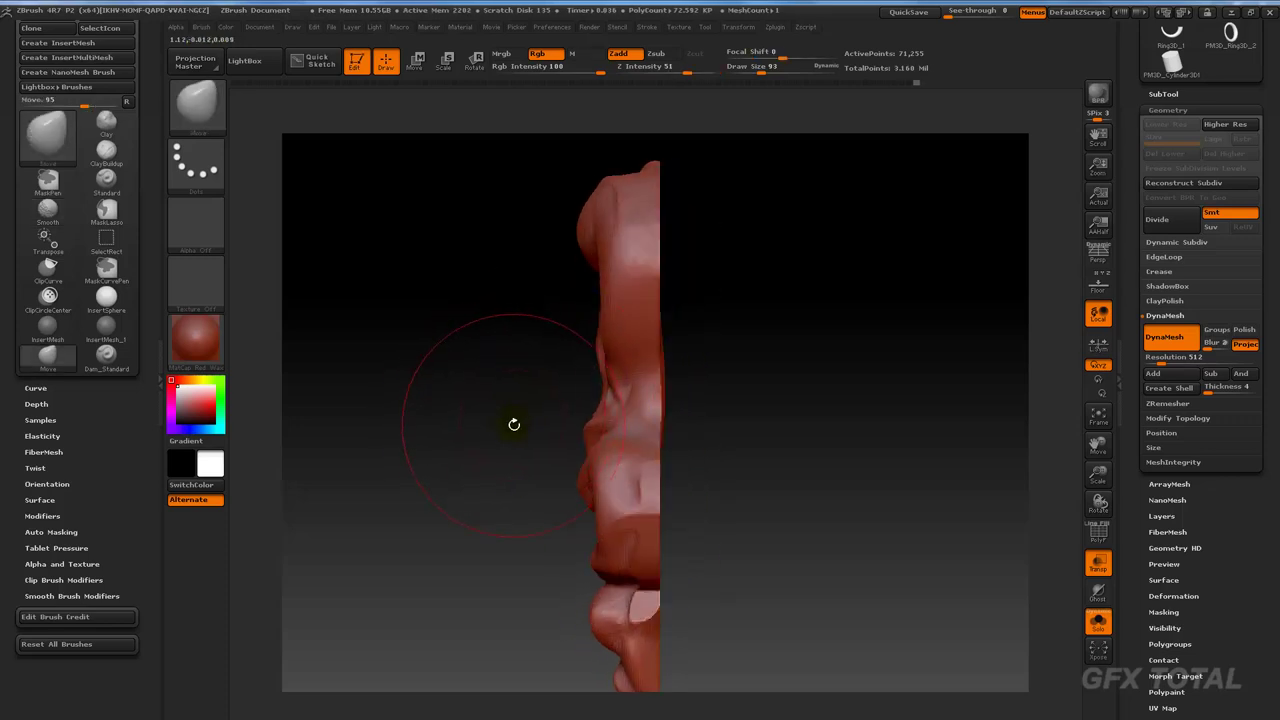
left_click_drag(514, 423, 592, 345, "alt")
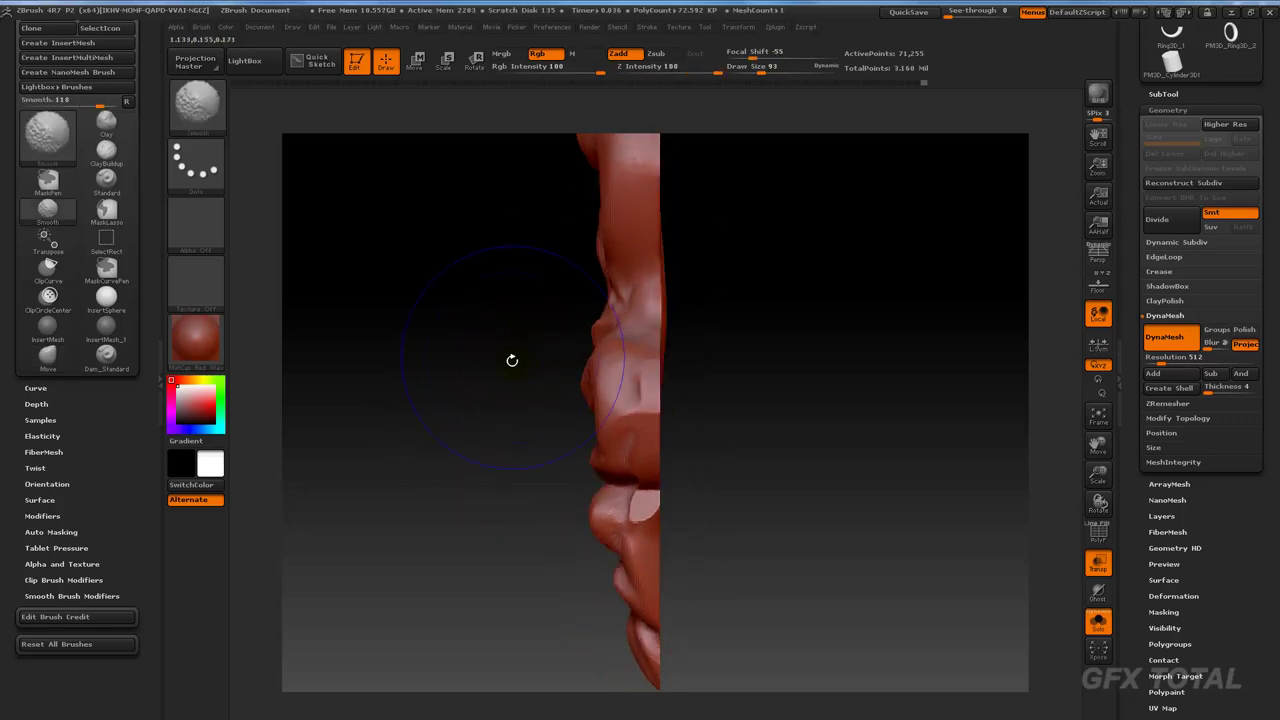
left_click_drag(511, 360, 505, 254, "alt")
Step: Slice off the plate's back with a vertical ClipCurve and clear the mask
key("ctrl+shift")
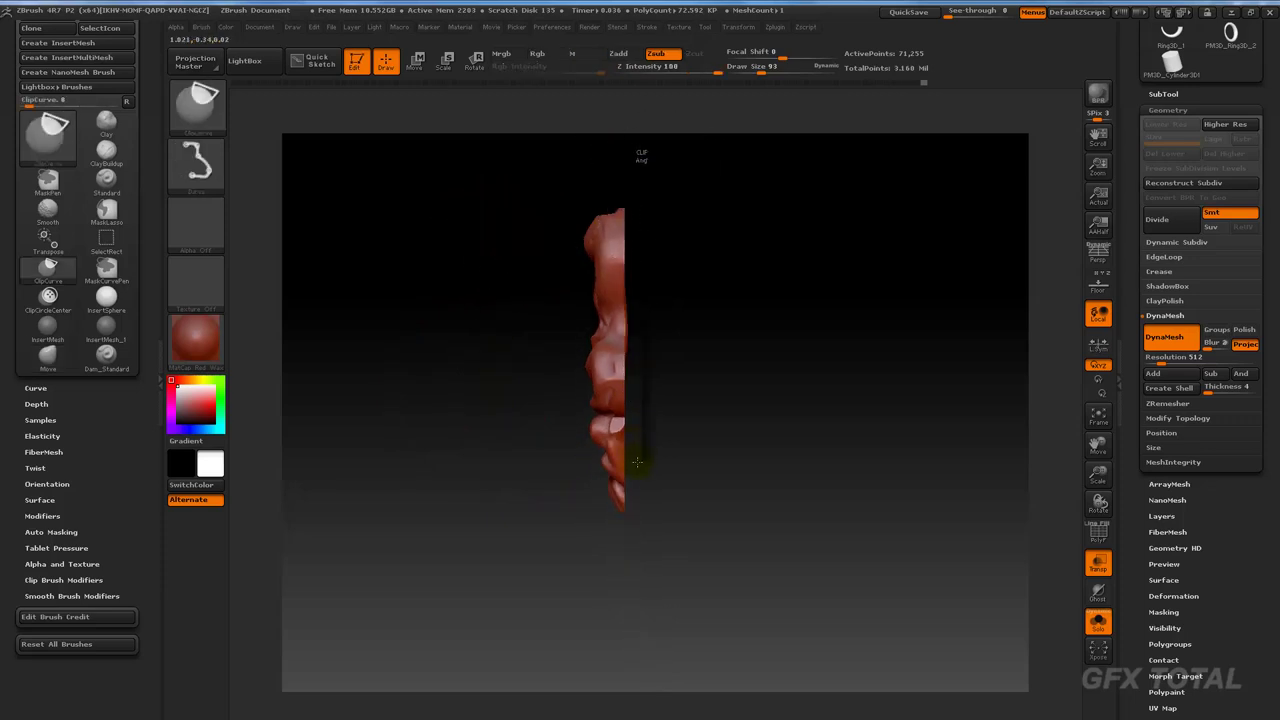
left_click_drag(624, 515, 618, 552, "ctrl+shift")
left_click_drag(709, 491, 751, 449, "shift")
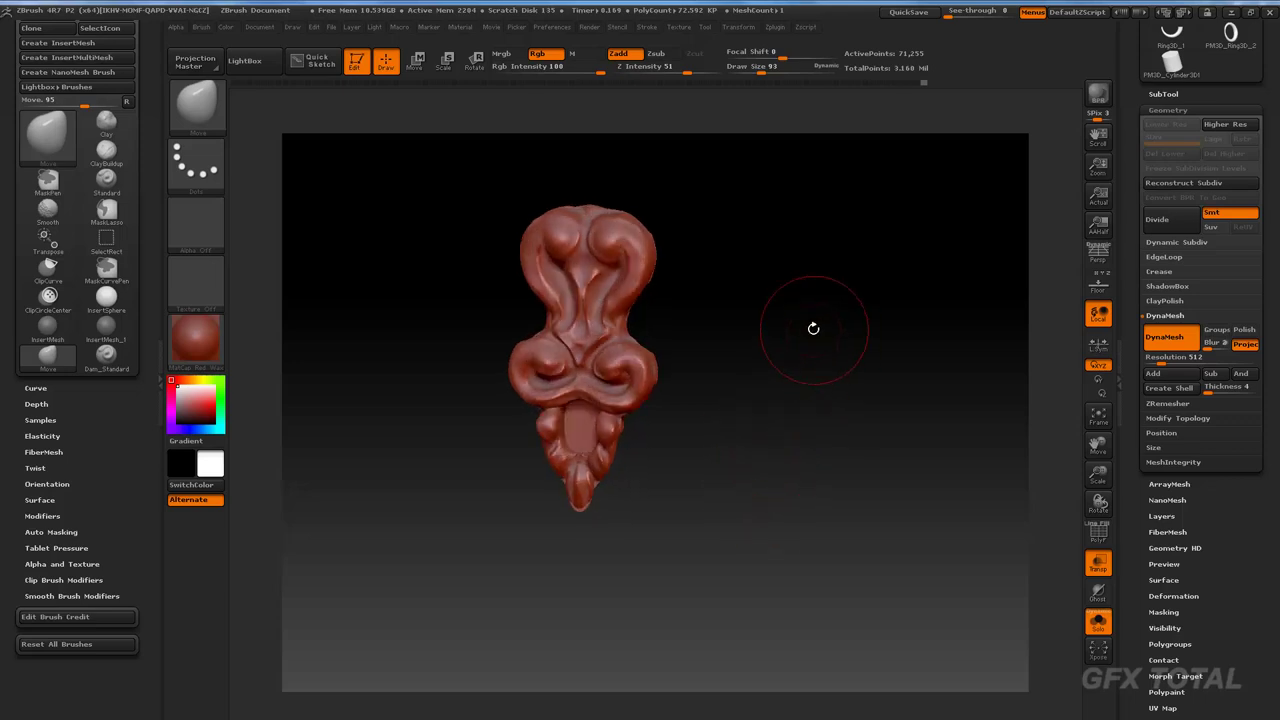
left_click(752, 303, "ctrl")
left_click(840, 302, "ctrl")
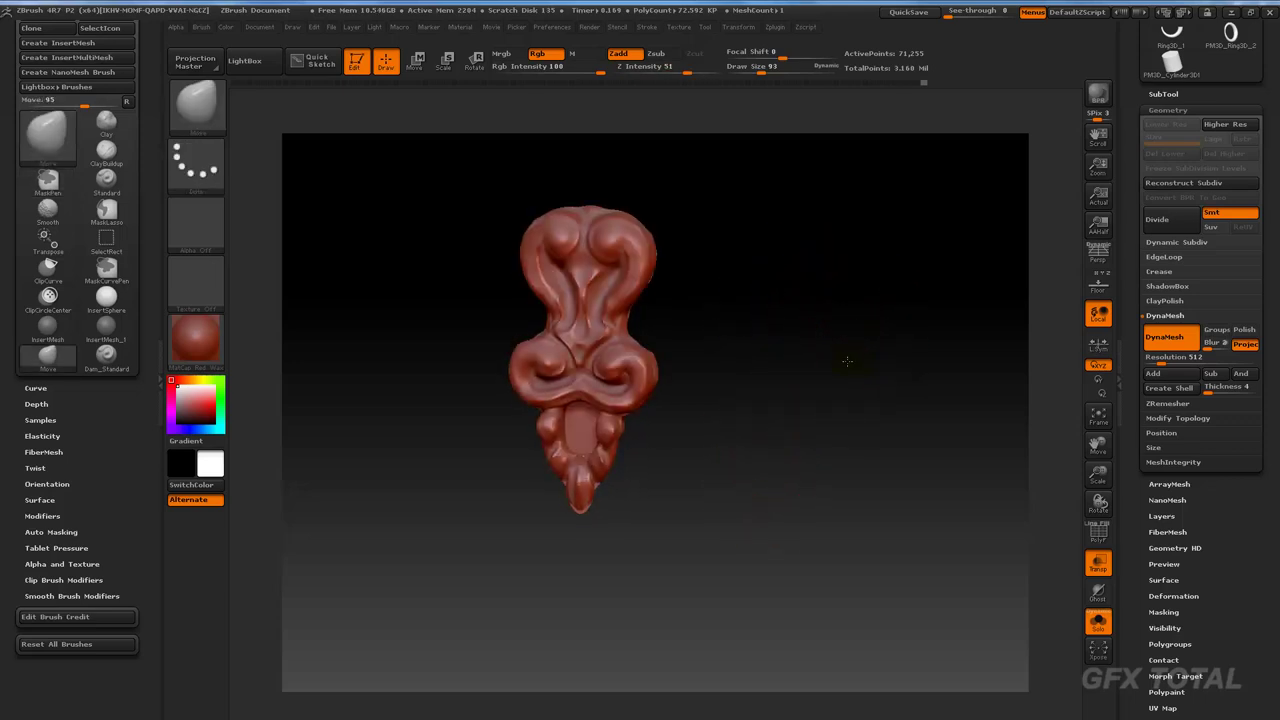
Step: Inspect the plate, then drag the Tool > Deformation Polish slider to tighten its surfaces
left_click_drag(846, 360, 848, 407, "alt")
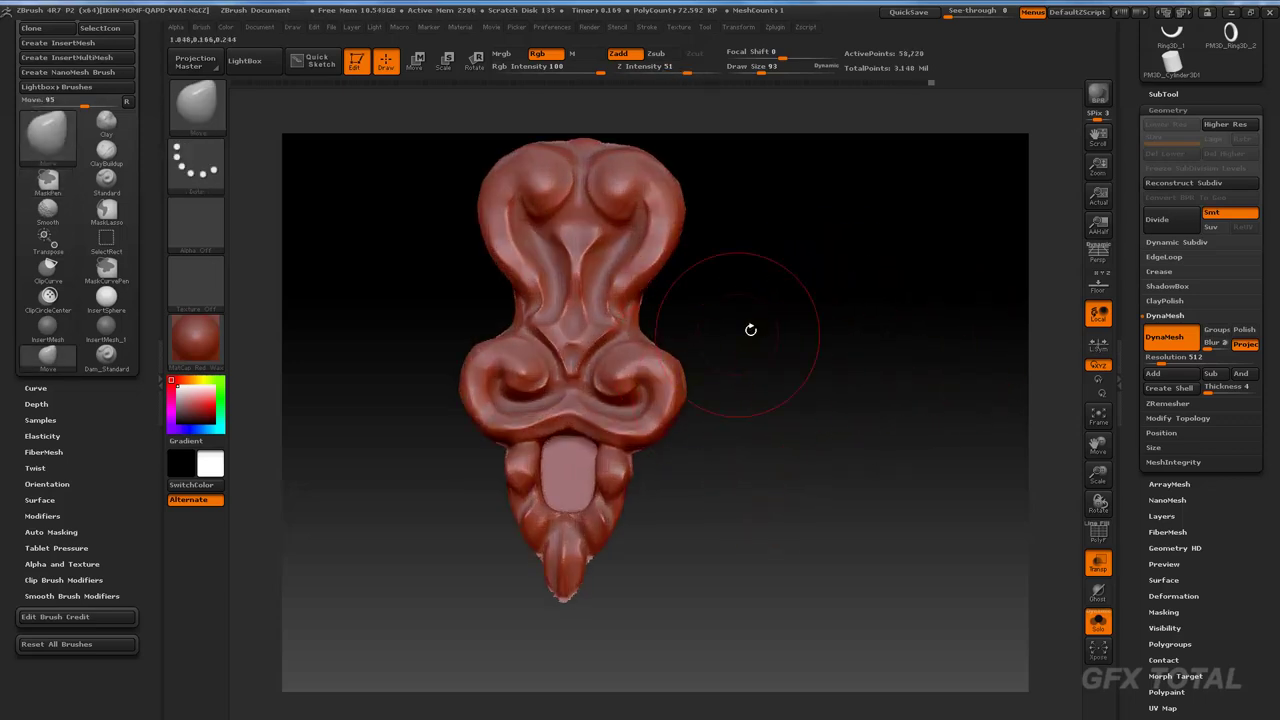
left_click_drag(748, 329, 667, 280)
left_click_drag(897, 266, 1095, 405, "shift")
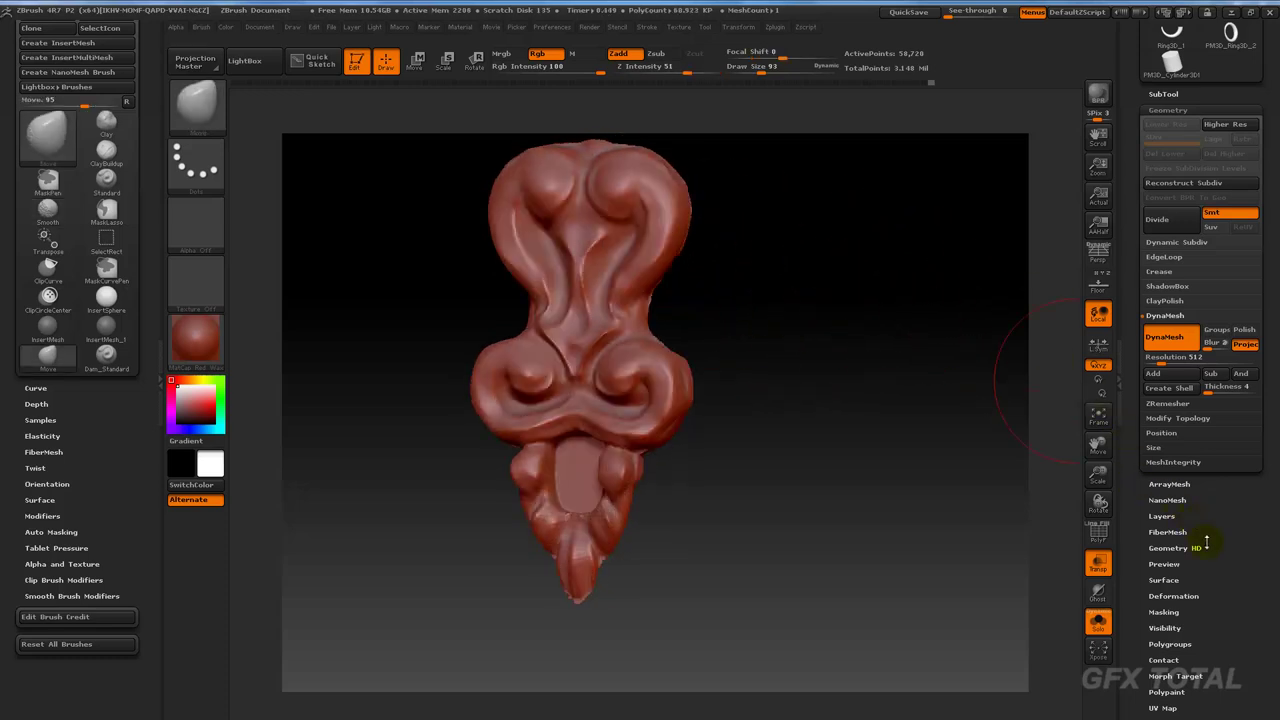
scroll(1190, 540, "down", 1)
left_click(1173, 558)
mouse_move(924, 310)
left_mouse_down()
mouse_move(944, 323)
mouse_move(1025, 319)
left_mouse_up()
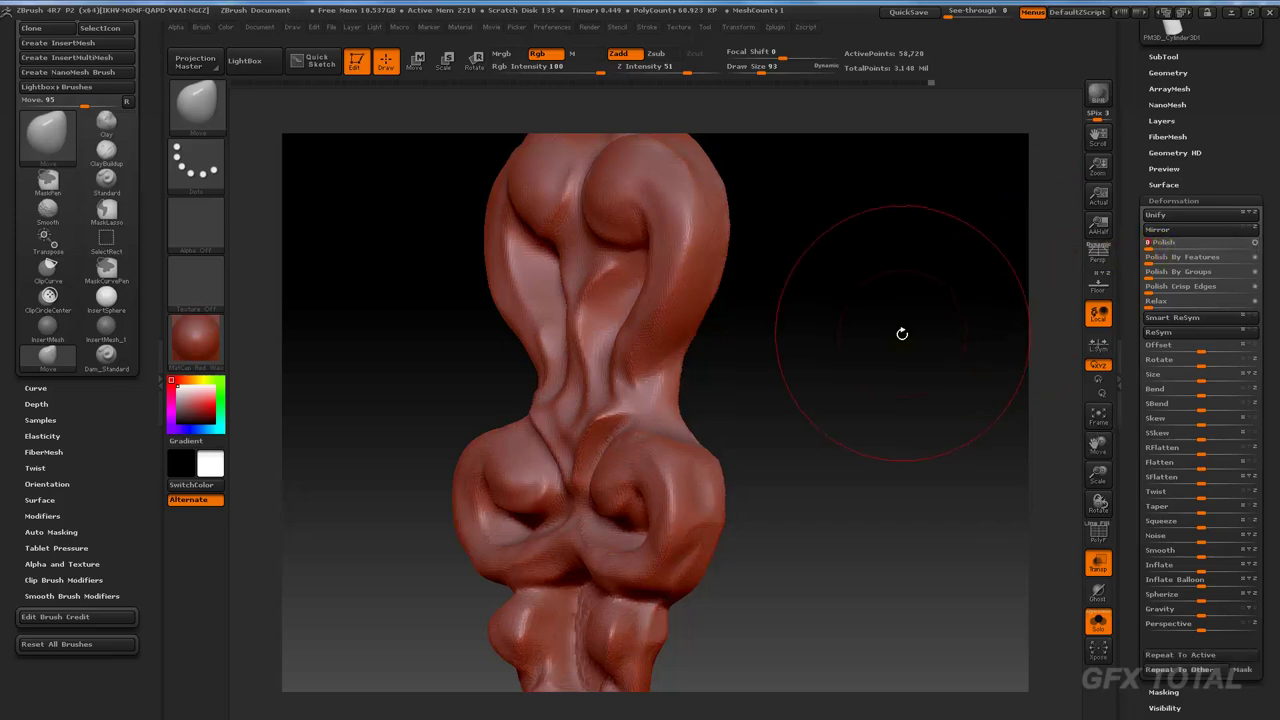
mouse_move(903, 334)
left_mouse_down("shift")
mouse_move(934, 363)
mouse_move(924, 284)
mouse_move(877, 343)
mouse_move(954, 356)
mouse_move(843, 366)
mouse_move(686, 451)
mouse_move(680, 499)
left_mouse_up("shift")
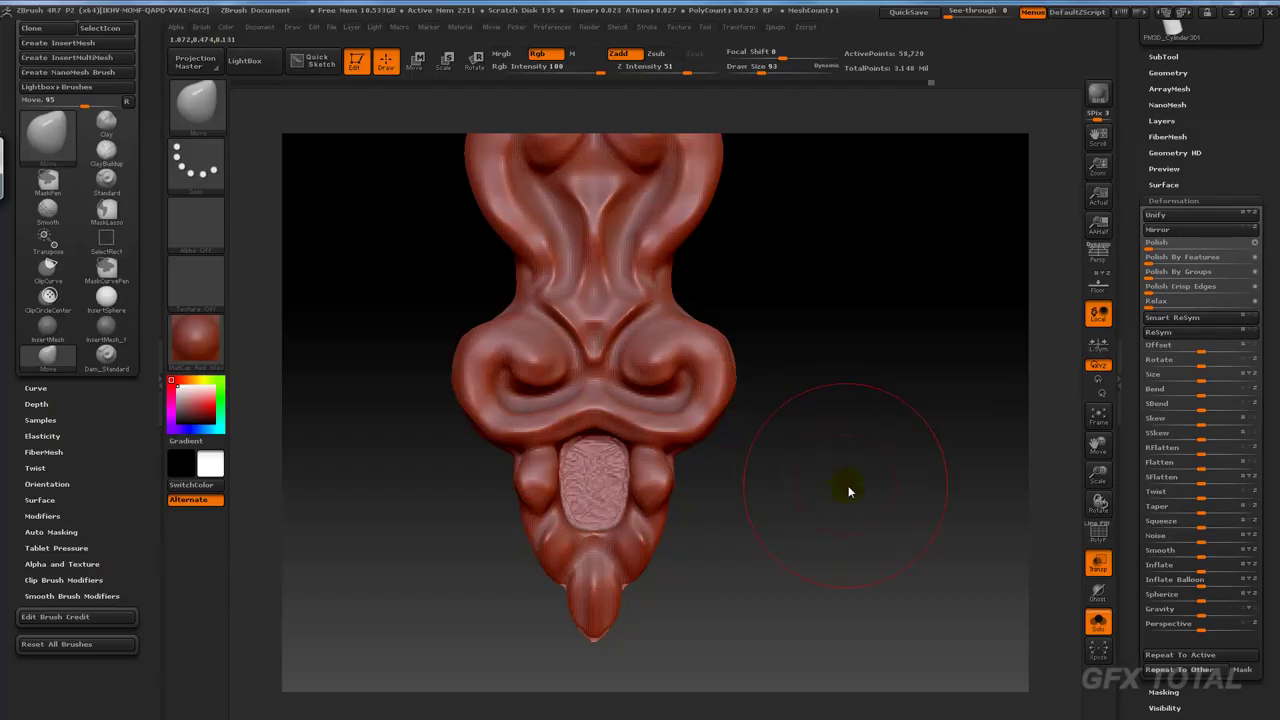
scroll(836, 505, "down", 3)
left_click_drag(1165, 57, 1170, 235)
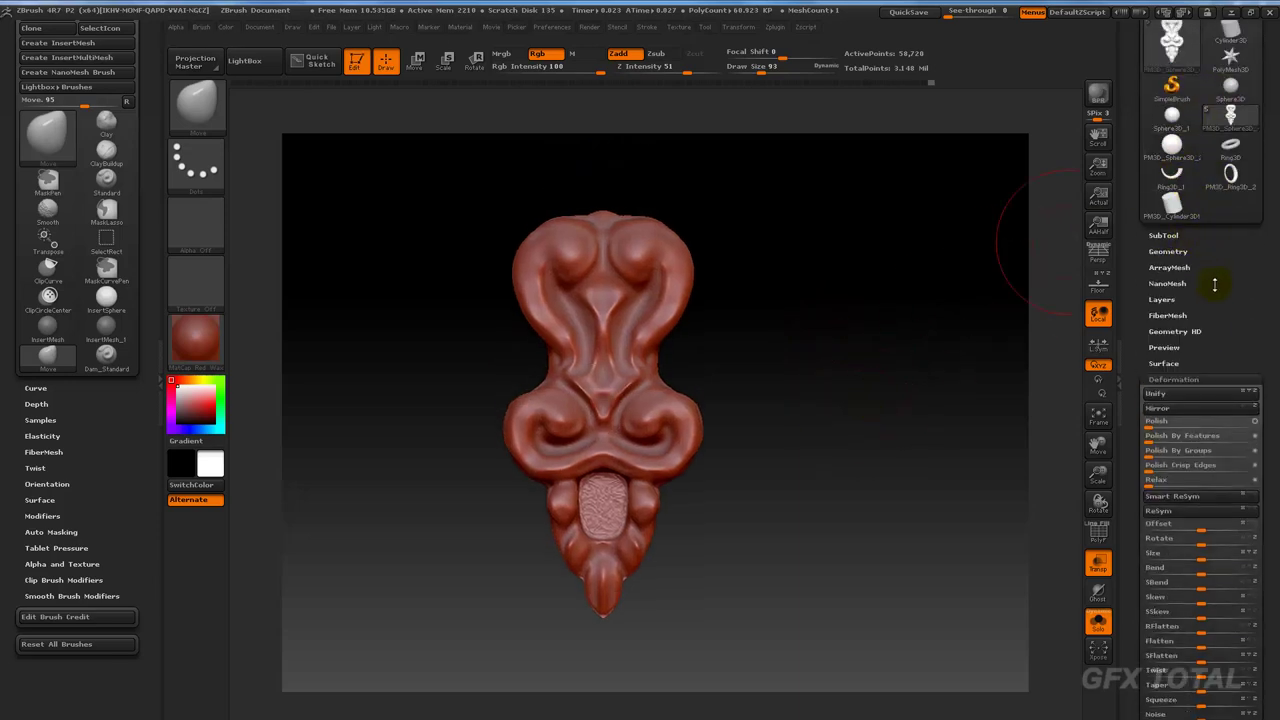
Step: Move the lock plate PM3D_Sphere3D_4 to the bottom of the subtool list and select it
left_click_drag(1211, 283, 1220, 297)
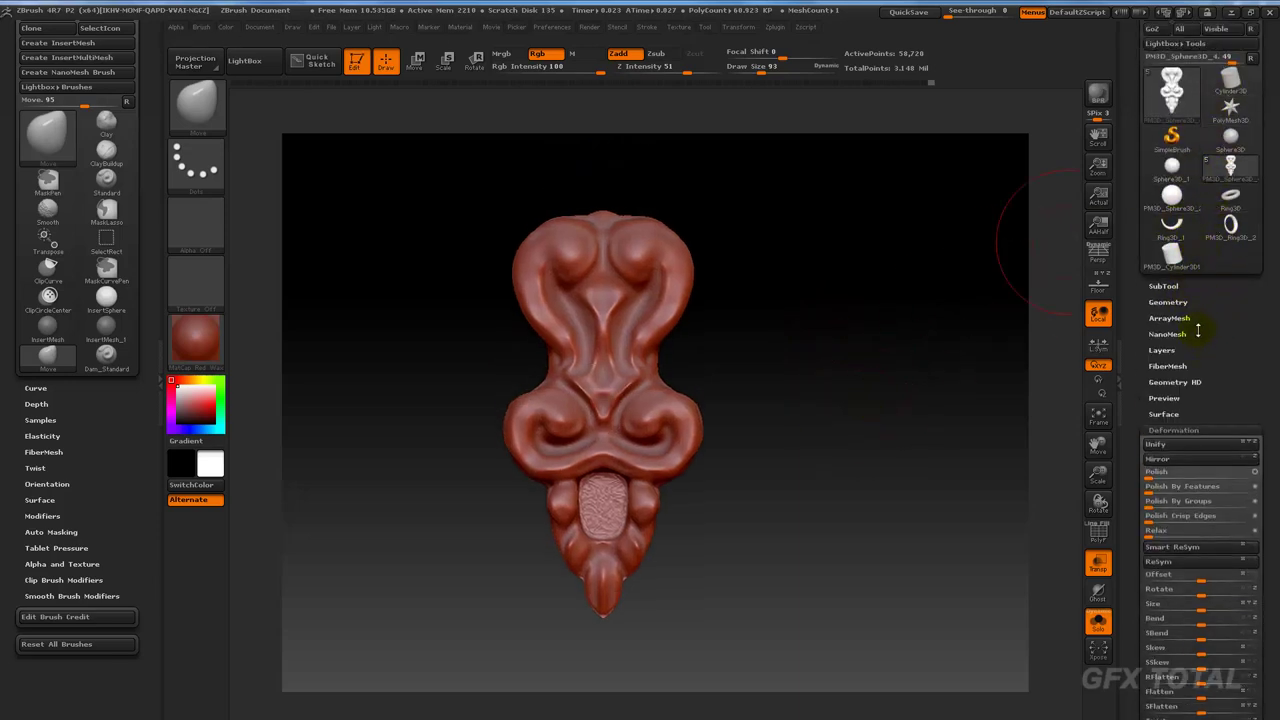
left_click(1175, 286)
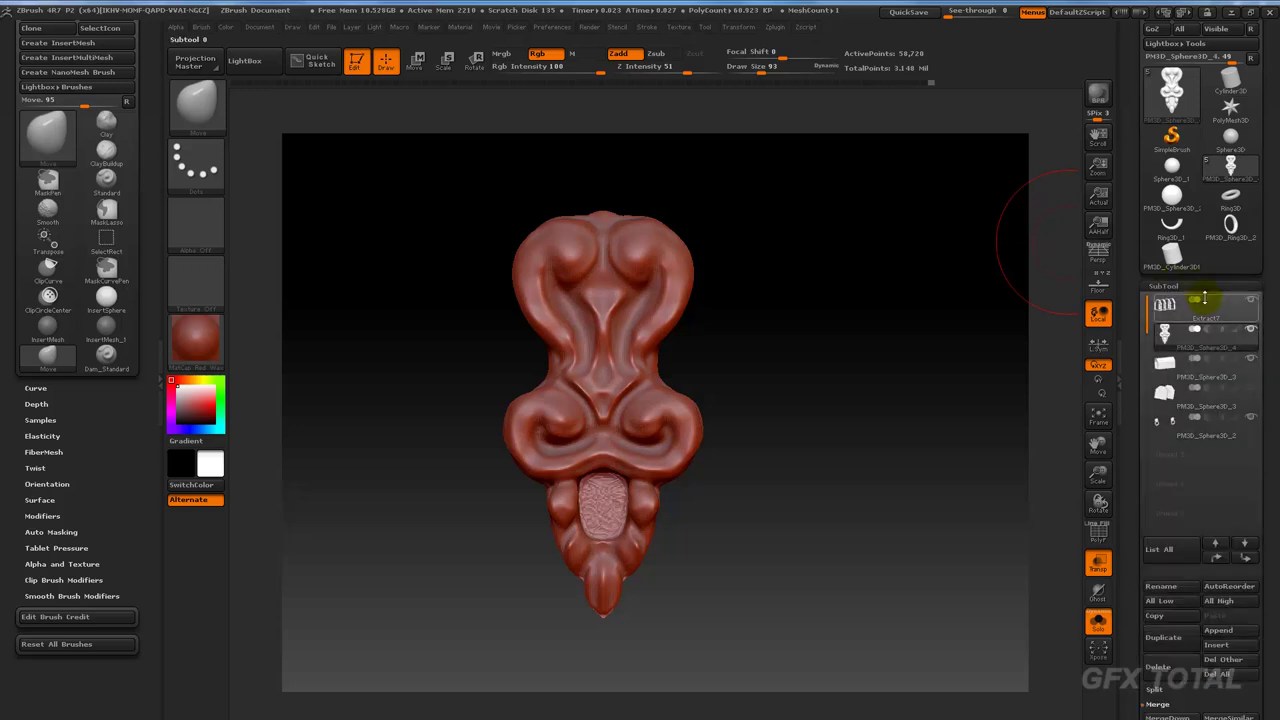
left_click(1200, 372)
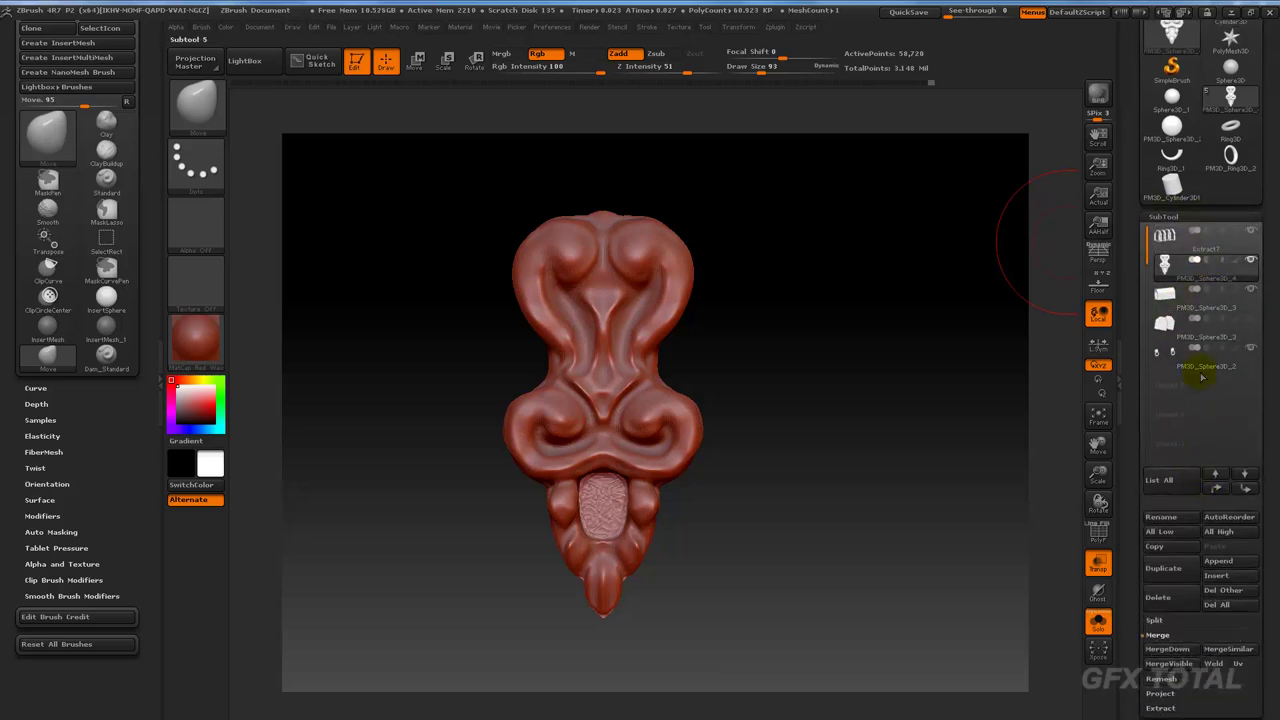
left_click(1216, 476)
left_click_drag(1098, 445, 980, 363)
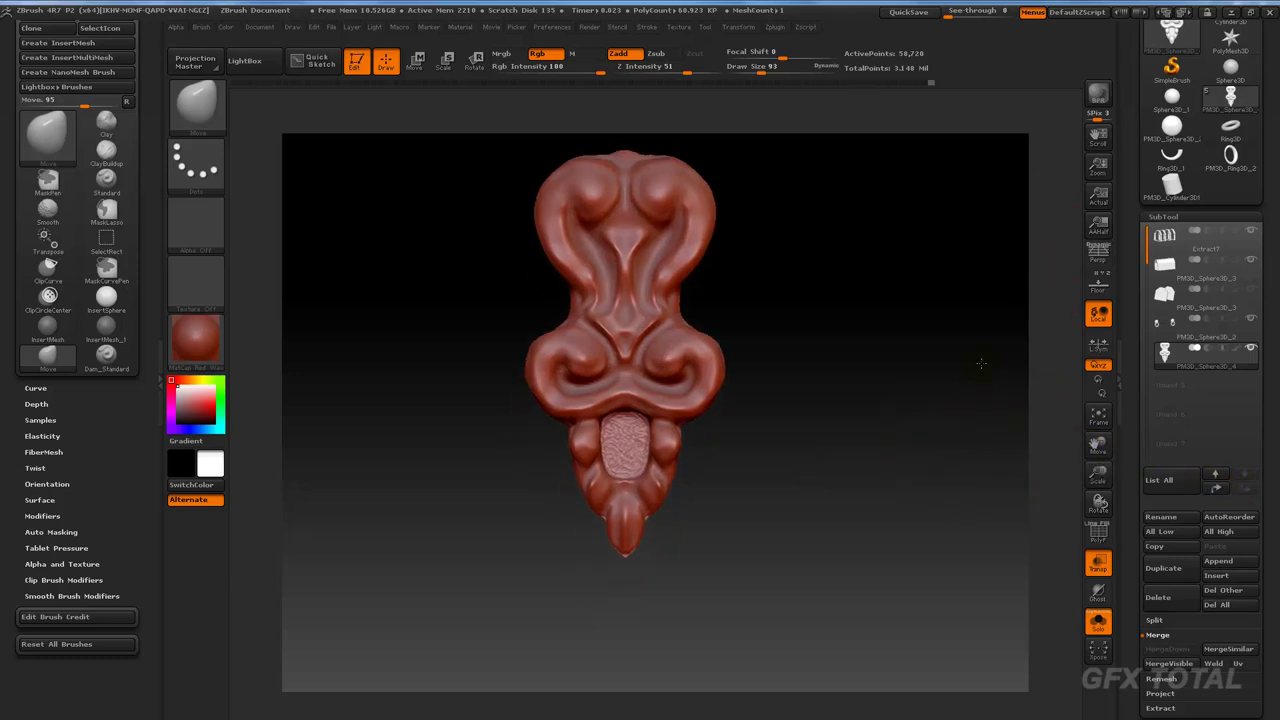
left_click(1168, 366)
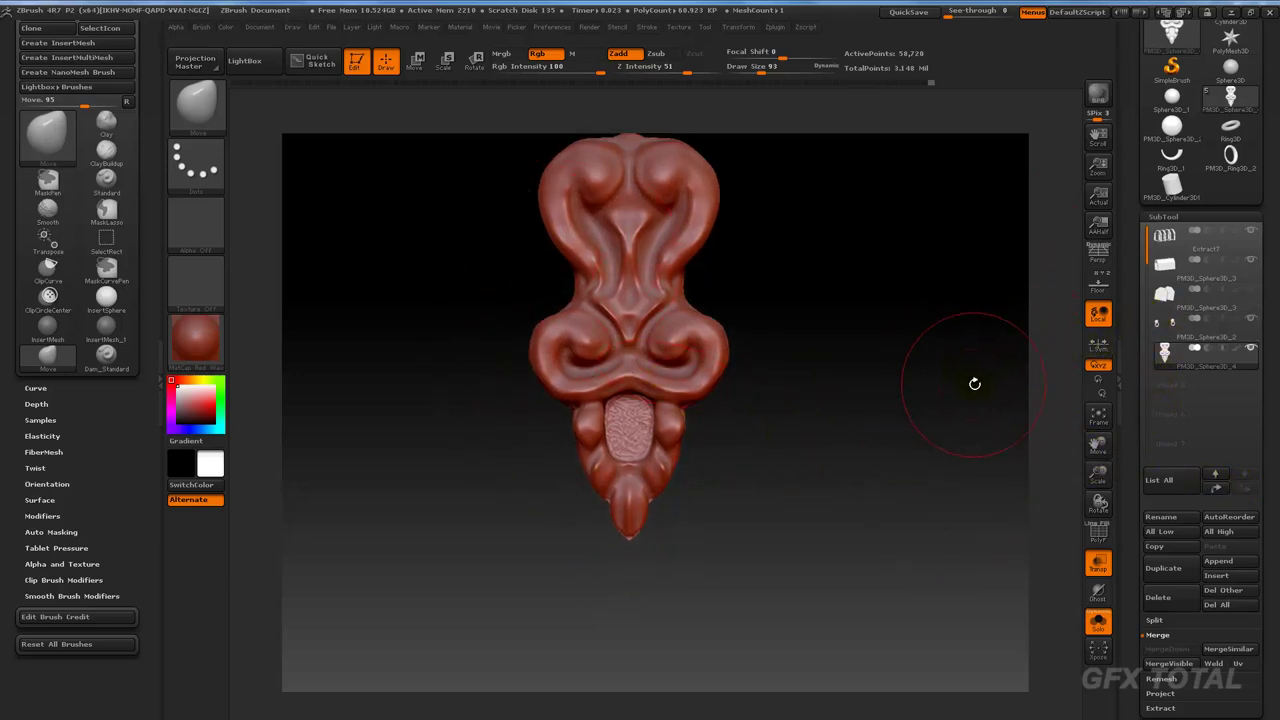
Step: Duplicate the lock plate subtool and turn the copy into a ShadowBox
left_click(1160, 567)
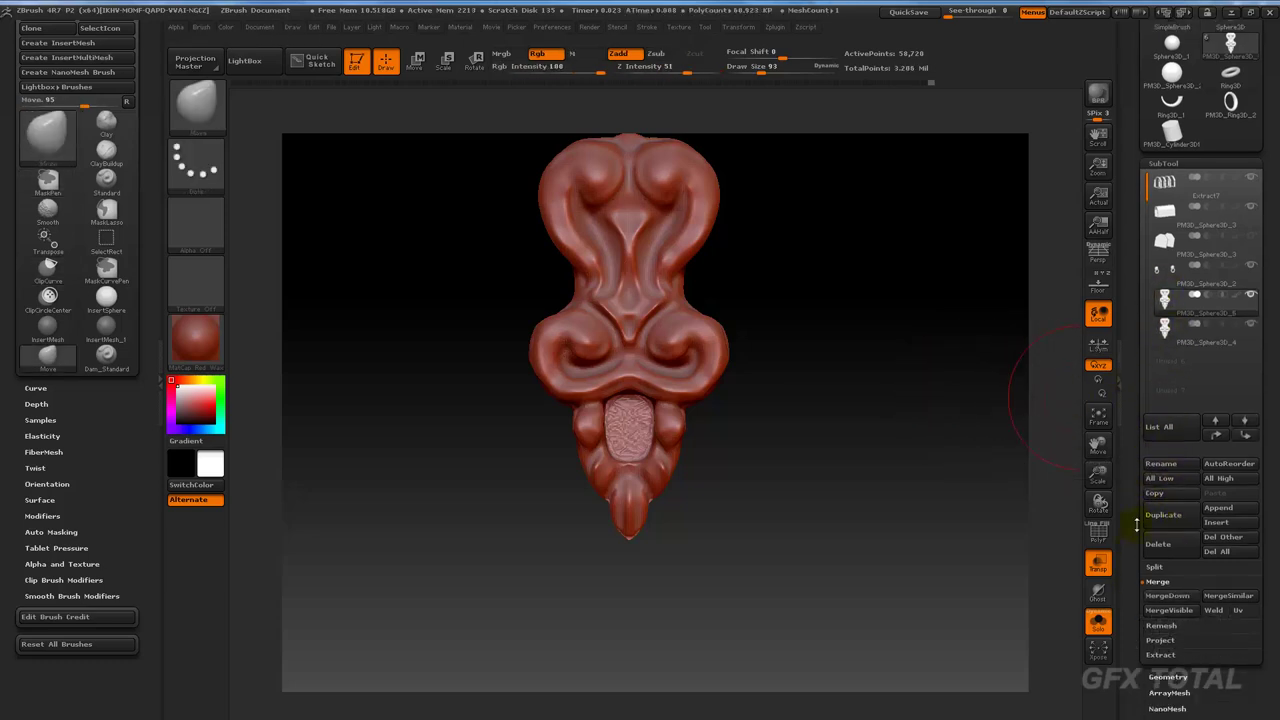
scroll(1195, 482, "down", 5)
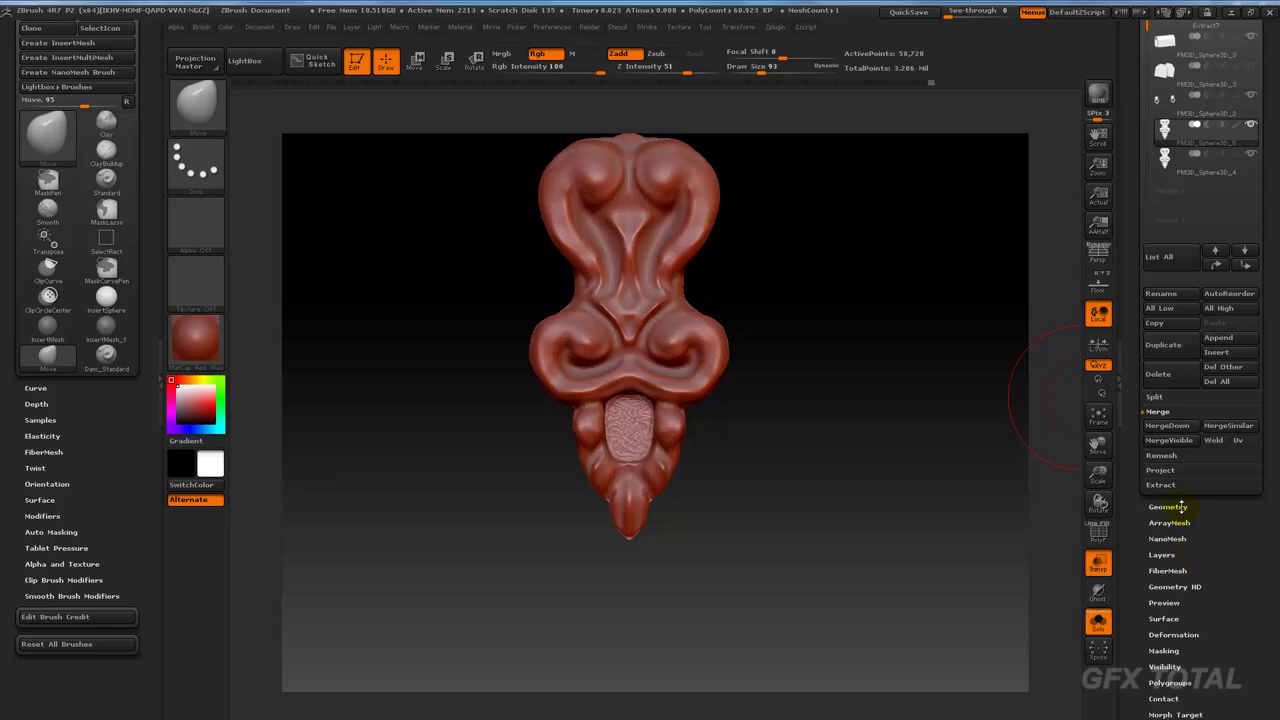
left_click(1170, 507)
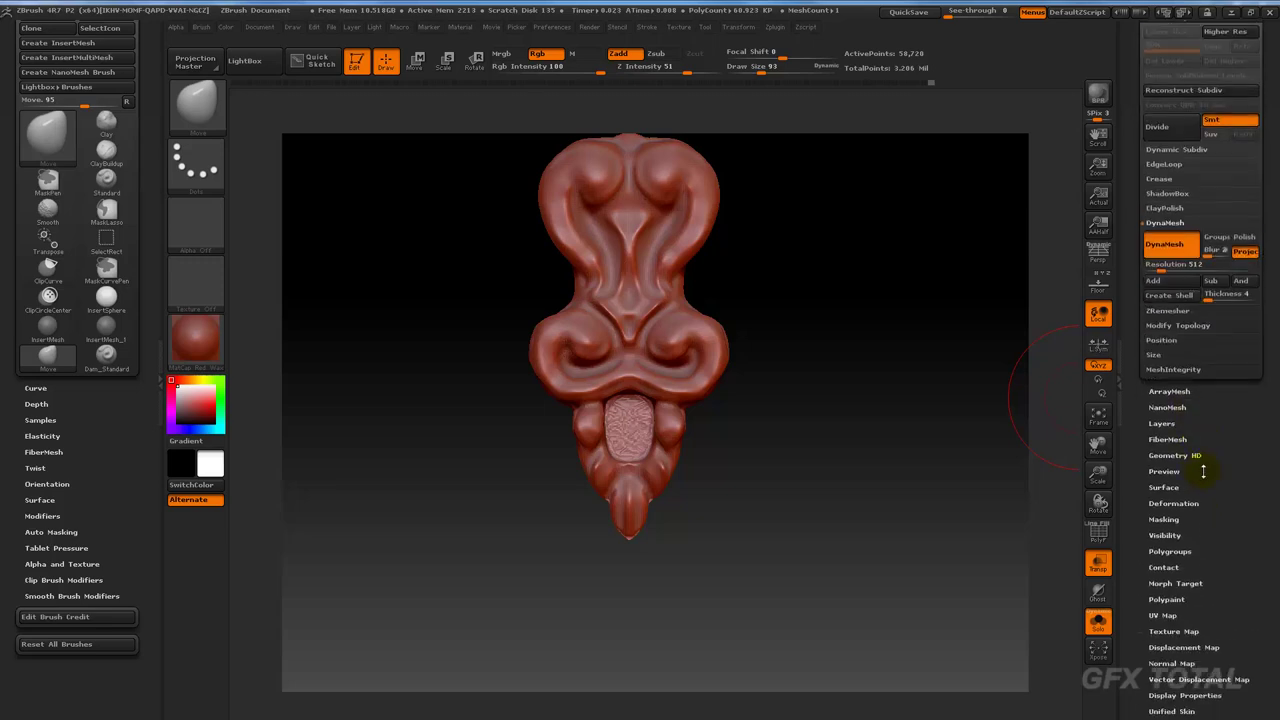
left_click(1167, 202)
Step: Enable ShadowBox on the copy, clear its plate mask and stamp a small central rectangle mask
left_click(1166, 223)
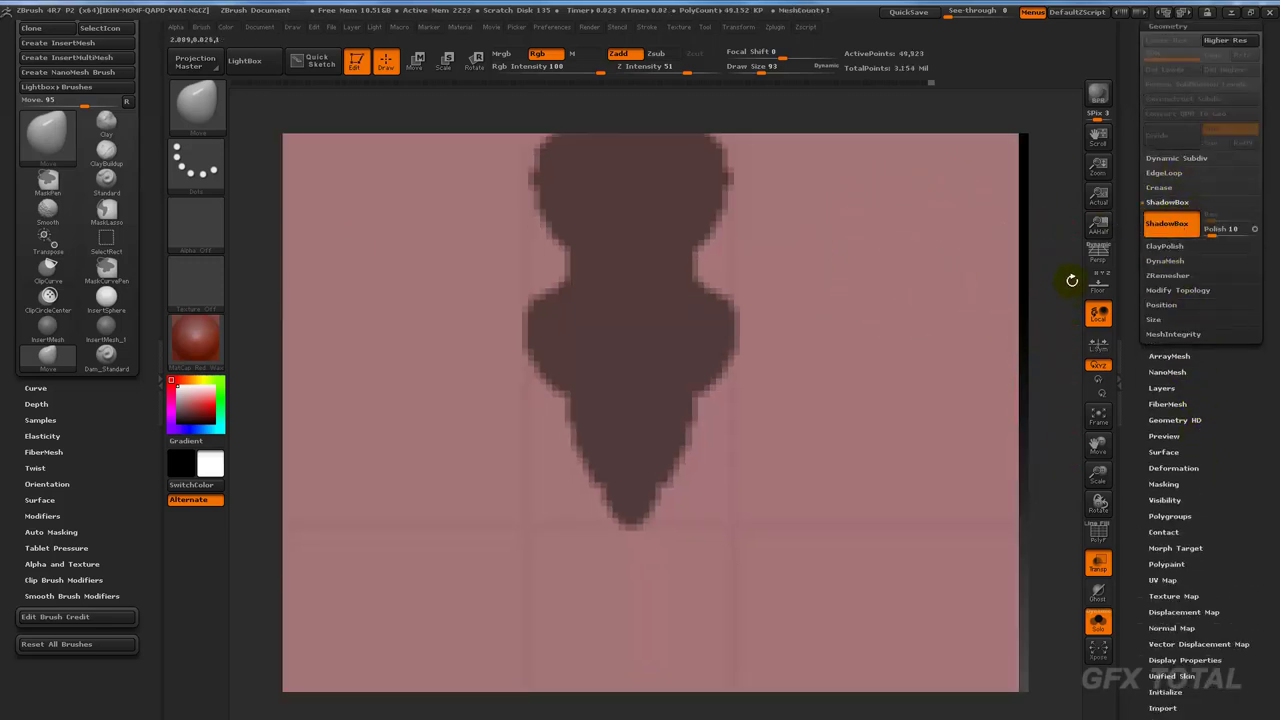
left_click_drag(1037, 280, 934, 368, "alt")
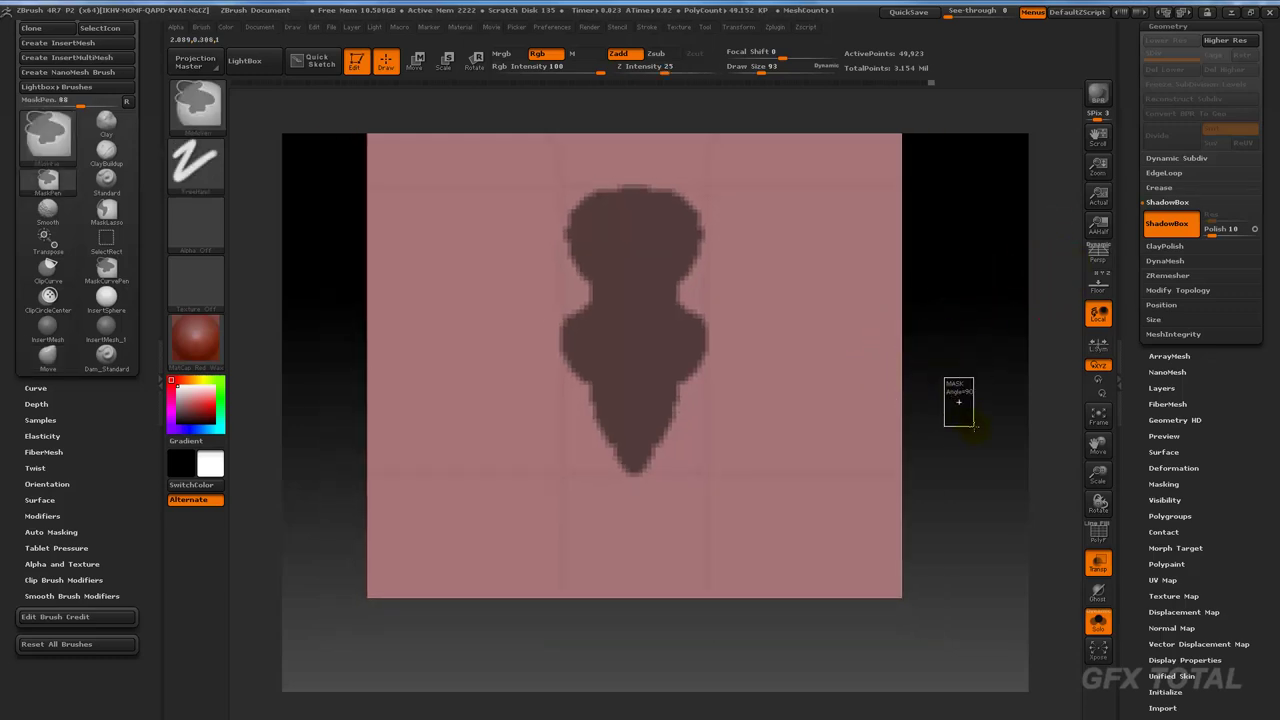
left_click_drag(958, 402, 976, 420, "ctrl")
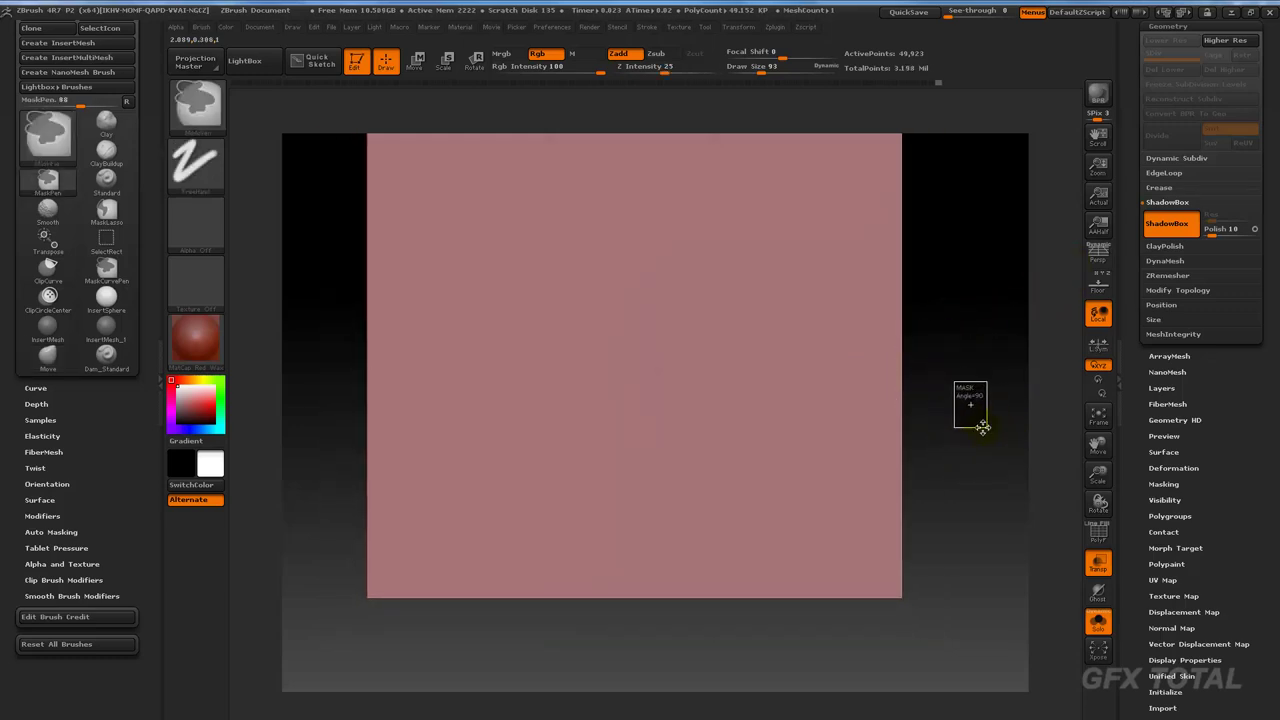
left_click(654, 424, "ctrl")
left_click_drag(1006, 371, 1065, 385, "ctrl")
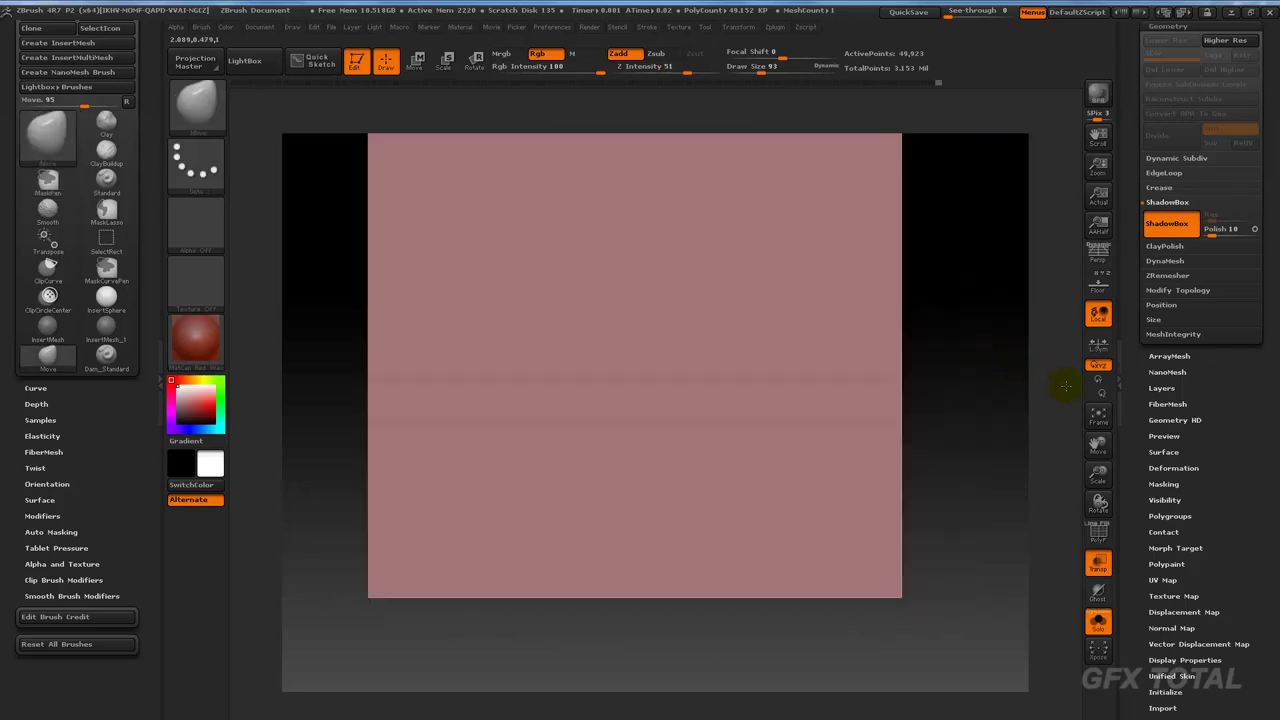
key("ctrl")
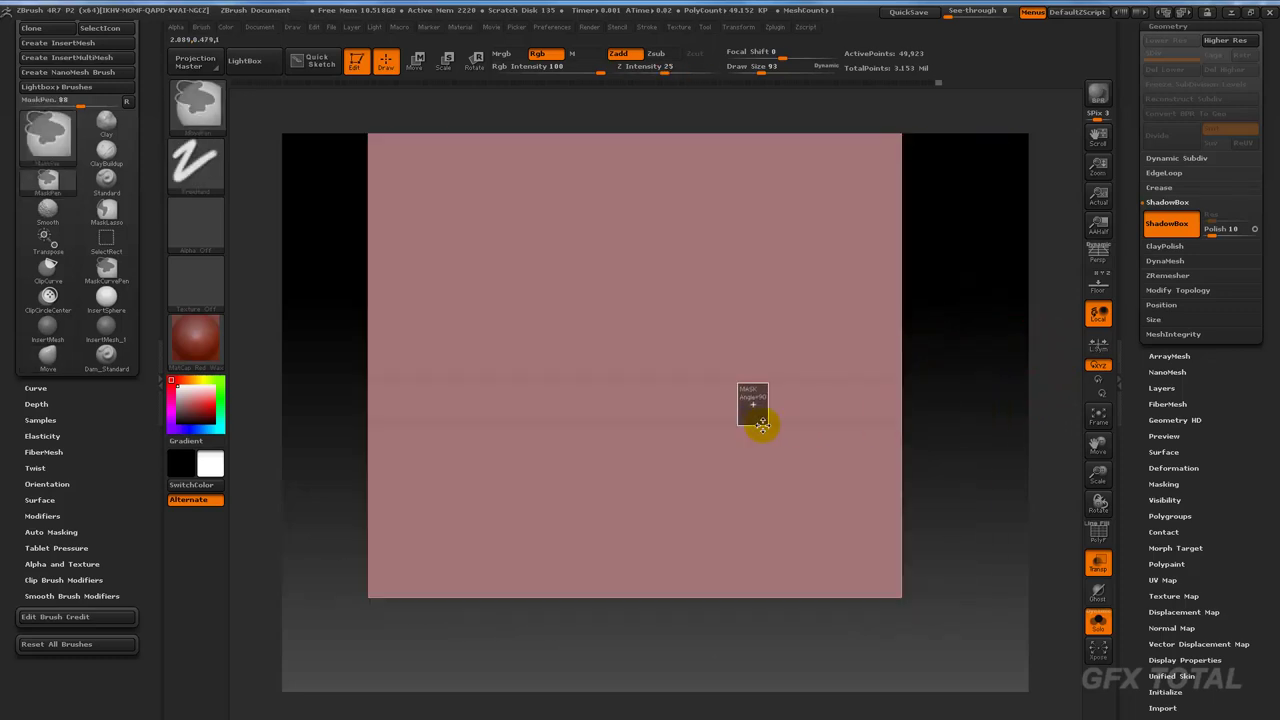
left_click(651, 424, "ctrl")
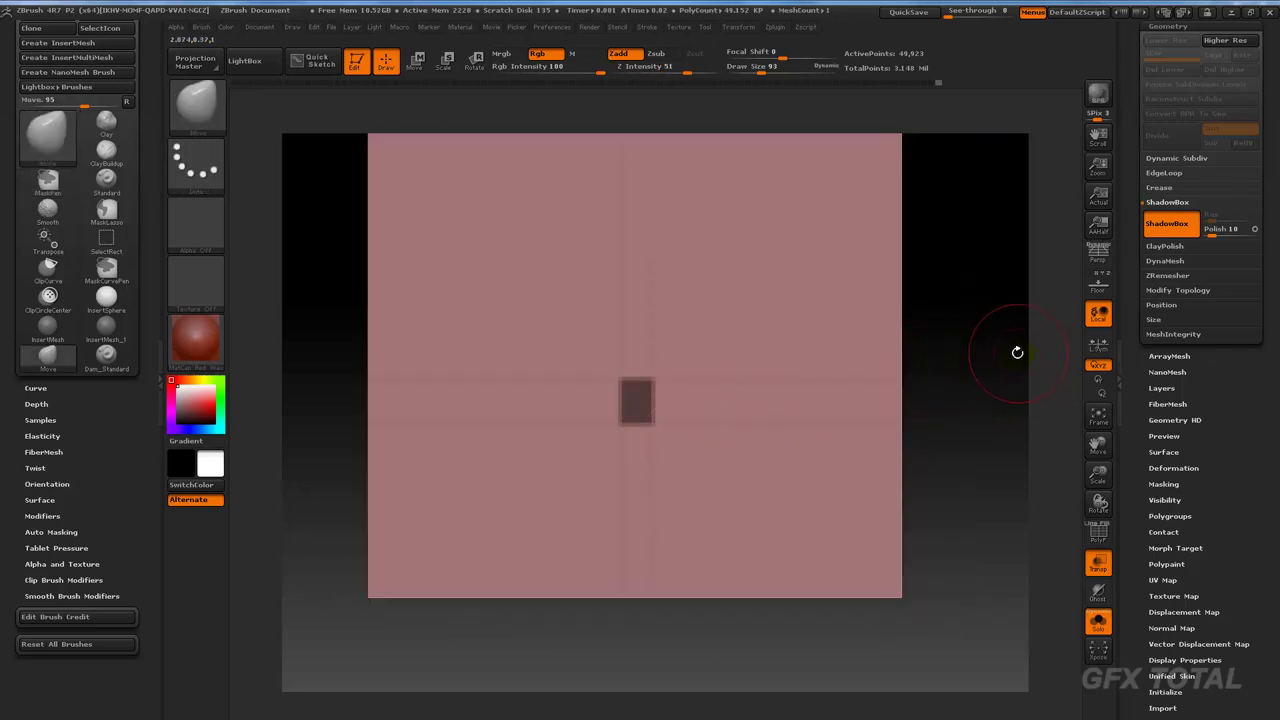
mouse_move(1006, 349)
left_mouse_down()
mouse_move(1051, 371)
mouse_move(1000, 463)
mouse_move(1037, 447)
mouse_move(1043, 479)
left_mouse_up()
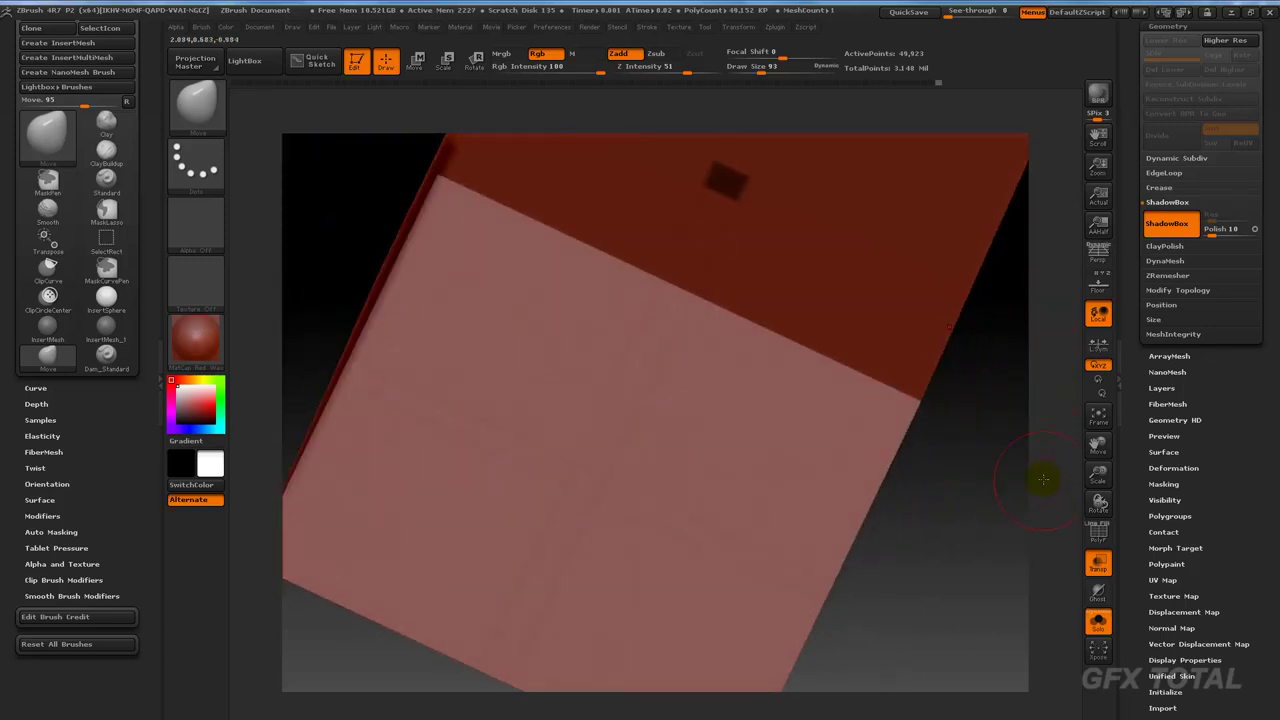
Step: Hide the chest body, strap and other subtools so only the ShadowBox copy shows
left_click(1098, 621)
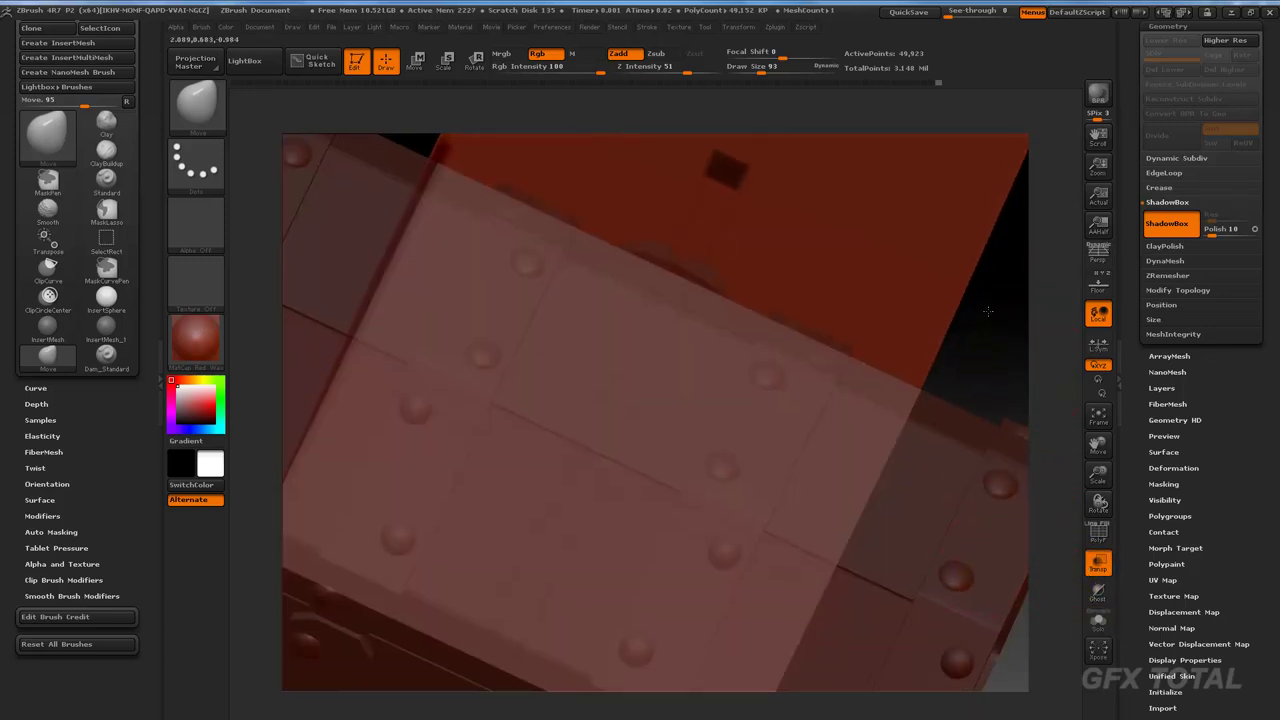
key("f")
scroll(1172, 289, "up", 5)
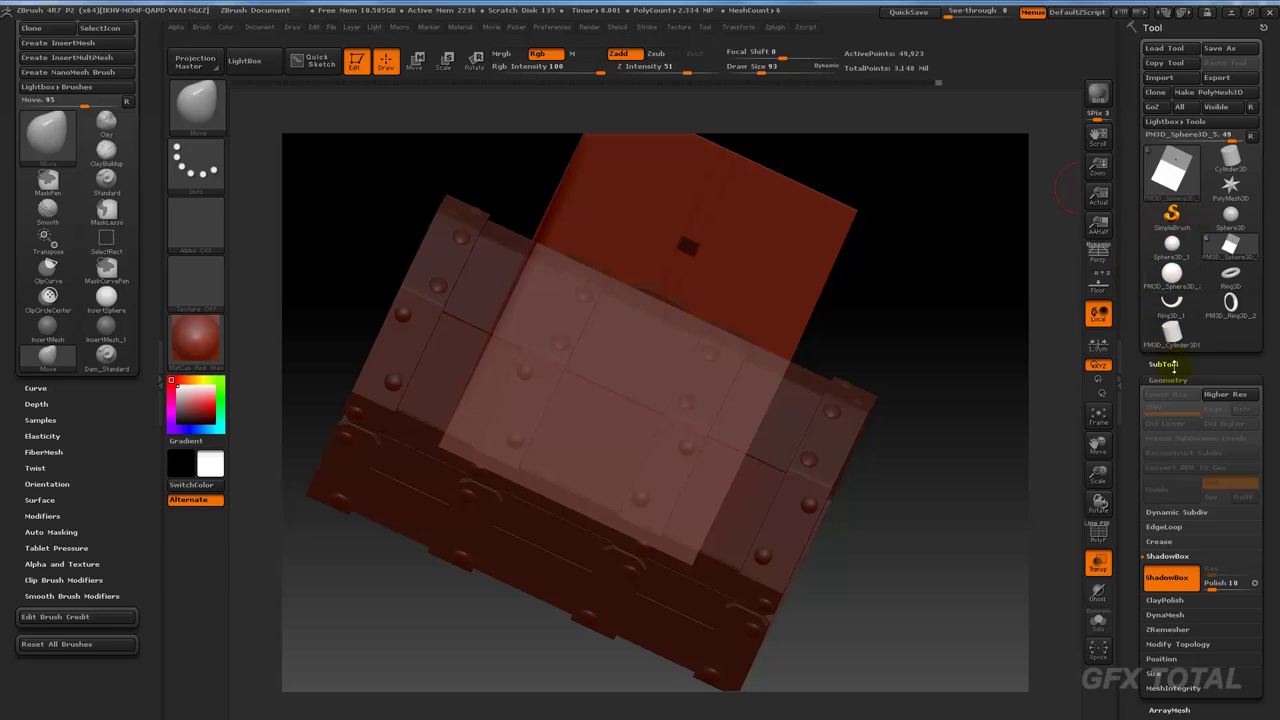
left_click(1163, 364)
left_click(1252, 330)
mouse_move(1200, 322)
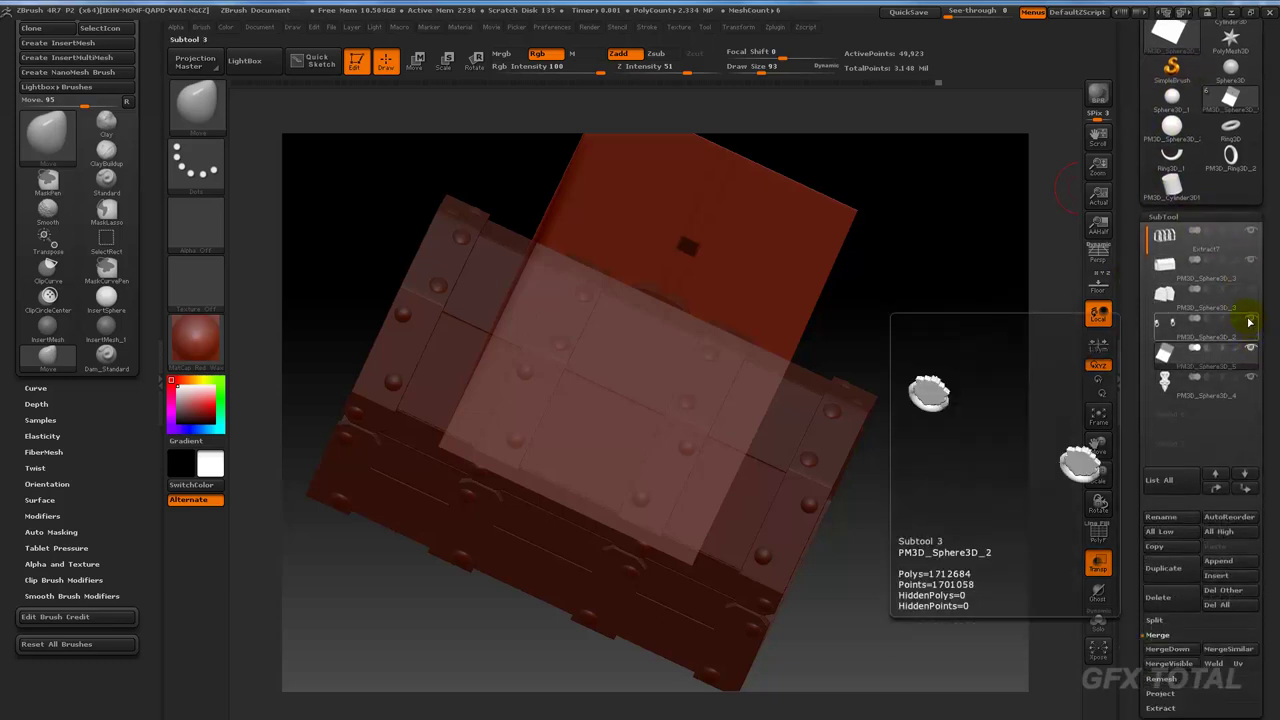
left_click(1248, 263)
left_click(1252, 232)
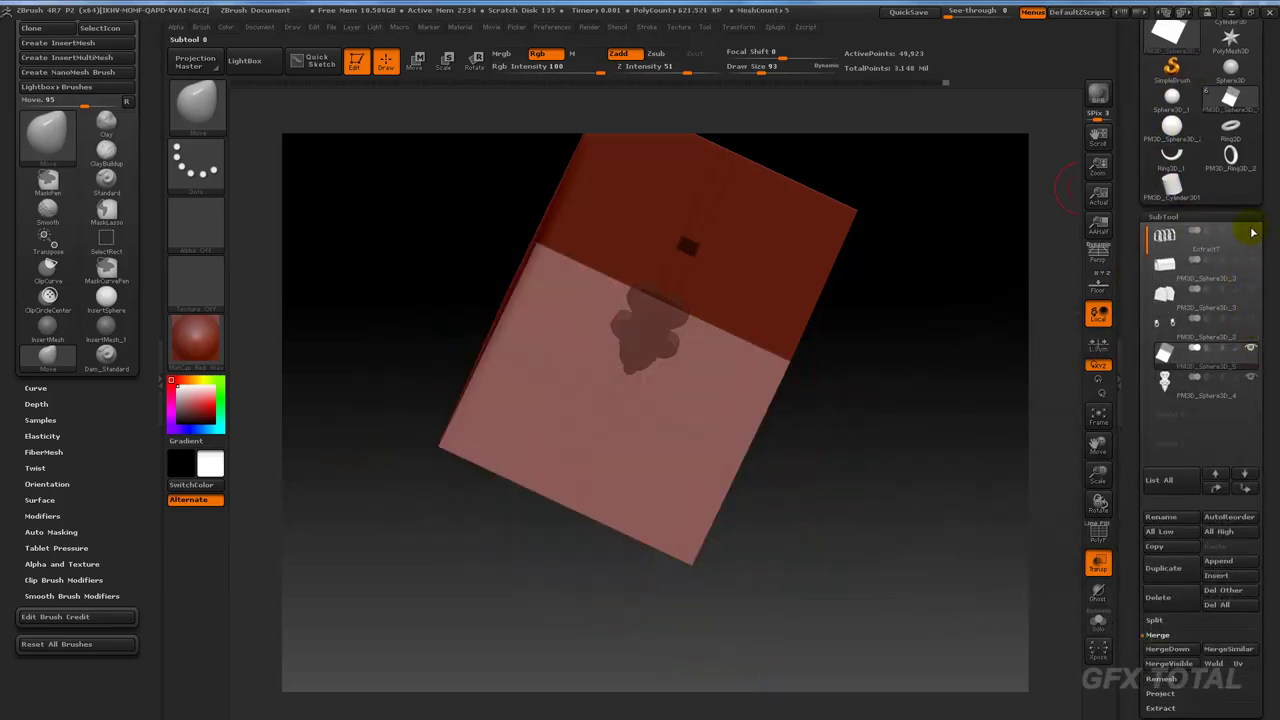
left_click(1248, 379)
left_click_drag(955, 365, 926, 340, "shift")
Step: Mask over the small cylinder shape on the ShadowBox planes from a front view
key("f")
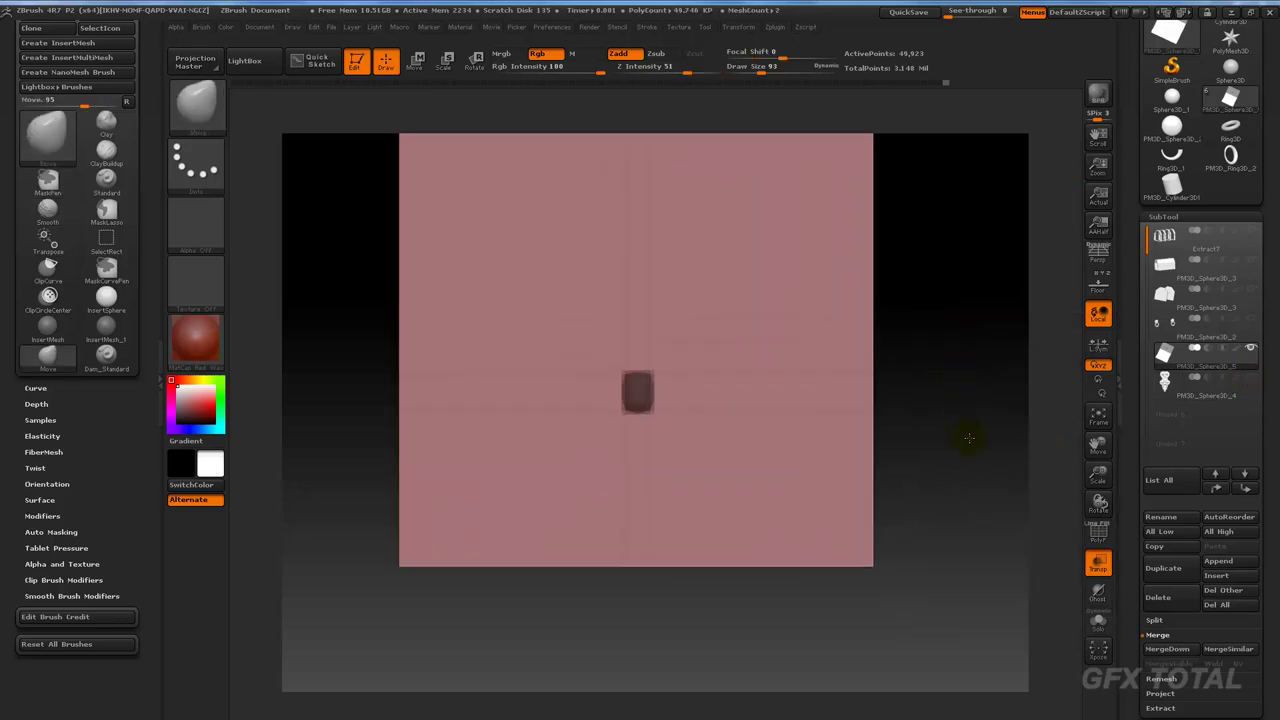
left_click_drag(969, 437, 957, 362, "shift")
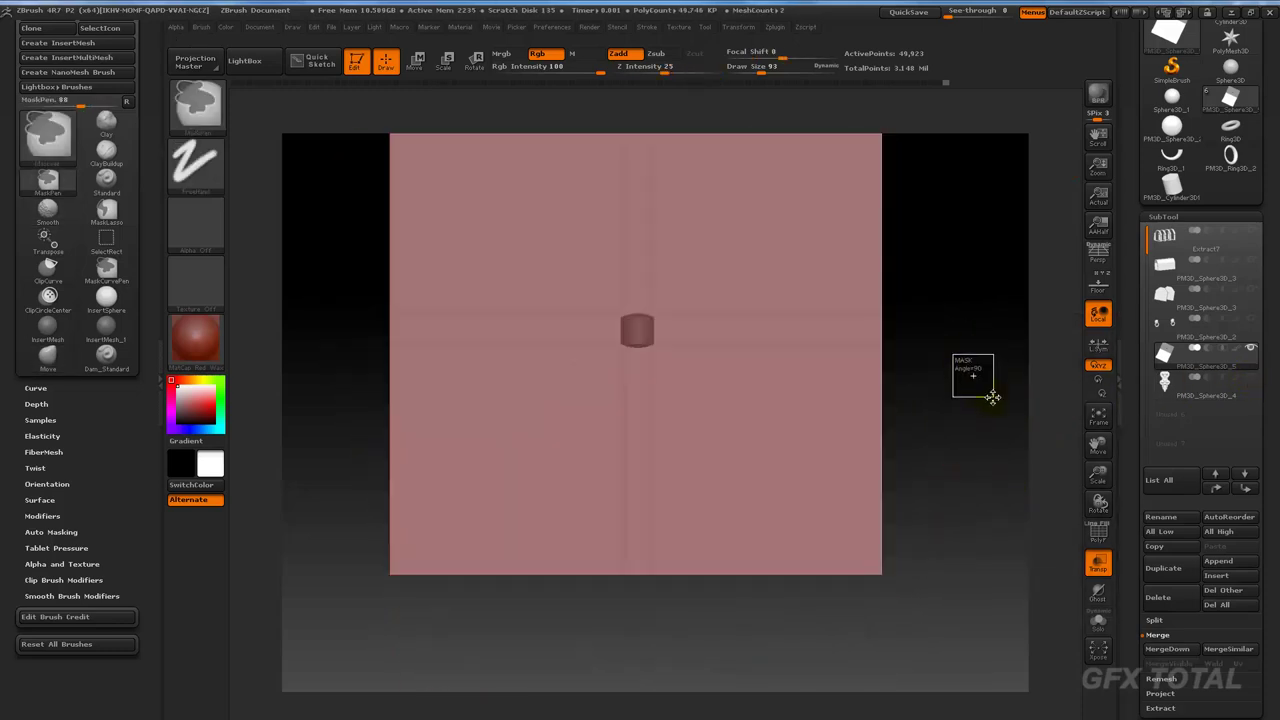
left_click_drag(720, 340, 657, 361)
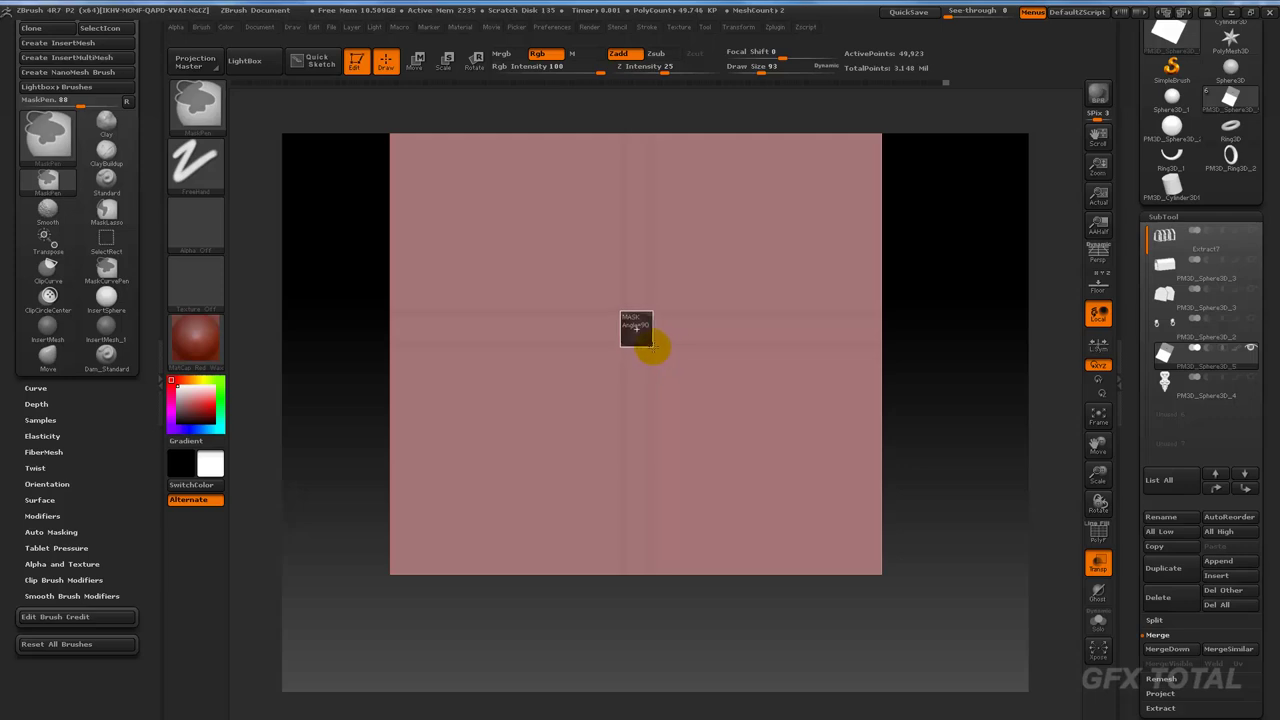
left_click_drag(1000, 298, 1044, 278, "shift")
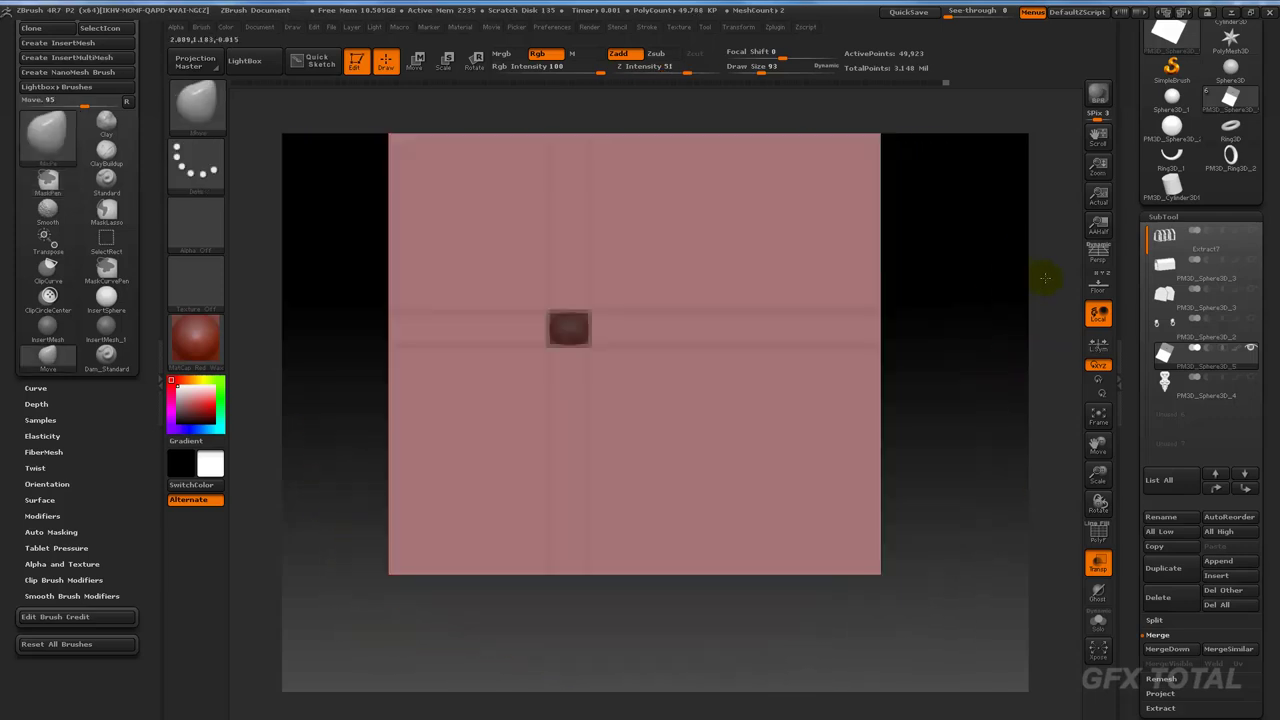
mouse_move(982, 304)
left_mouse_down("shift")
mouse_move(947, 295)
mouse_move(1133, 390)
left_mouse_up("shift")
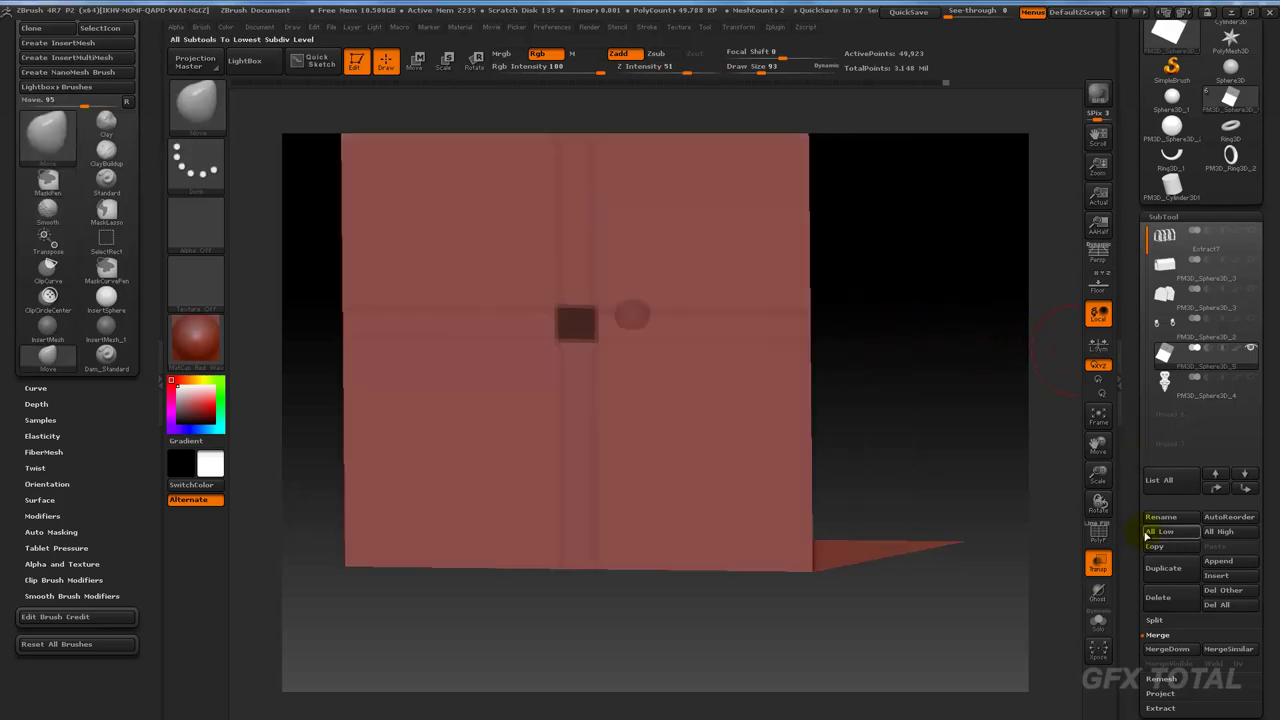
scroll(1154, 420, "down", 3)
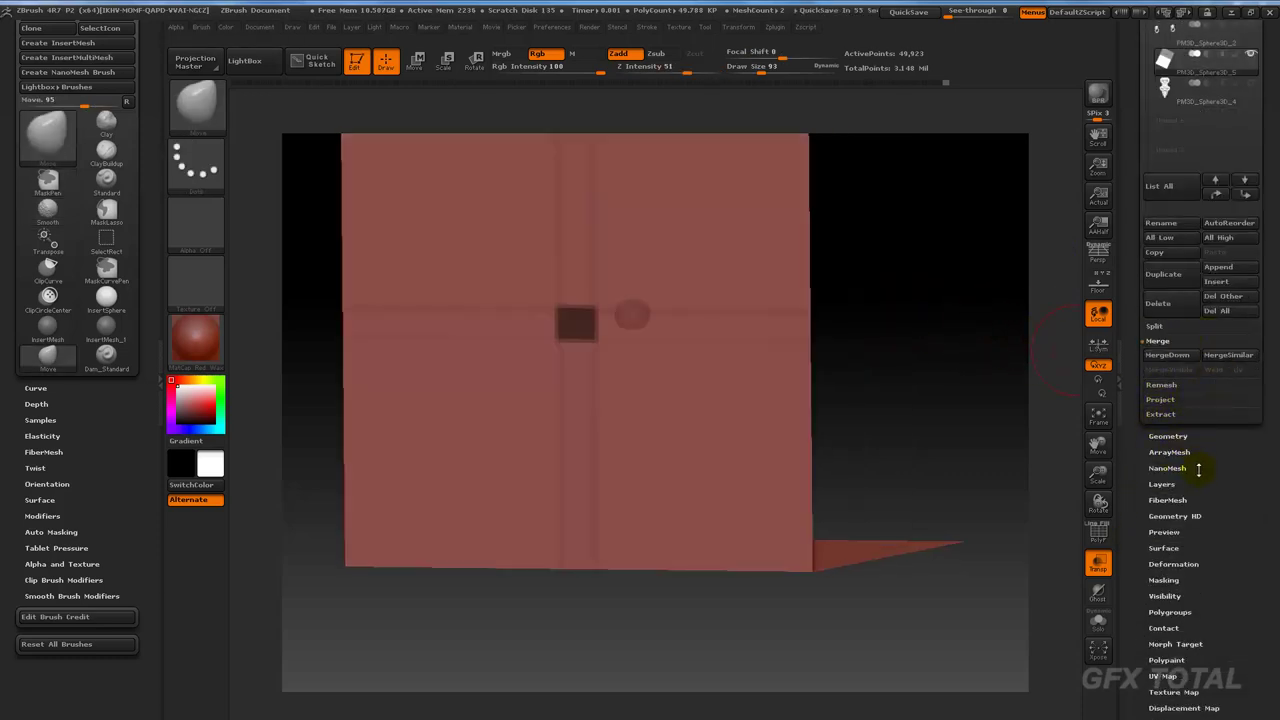
left_click(1168, 436)
Step: Turn off ShadowBox to keep the knob mesh and unhide the other chest subtools
left_click(1167, 210)
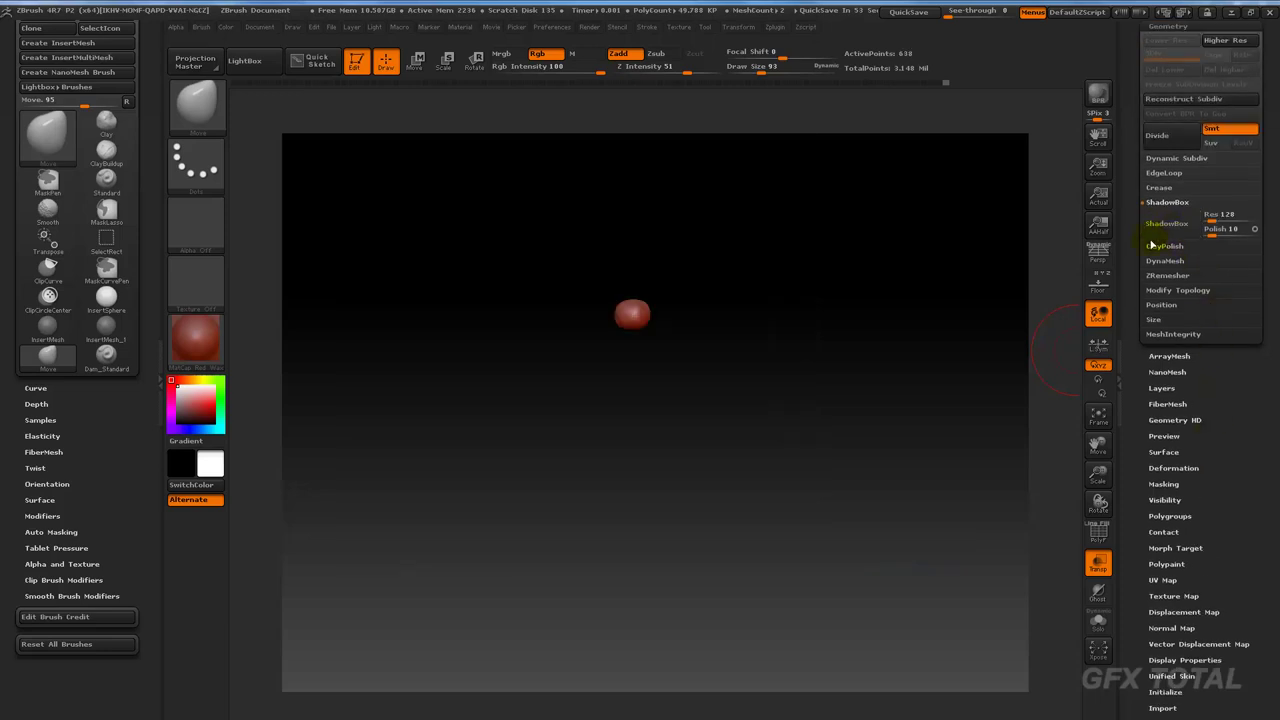
scroll(1146, 320, "up", 3)
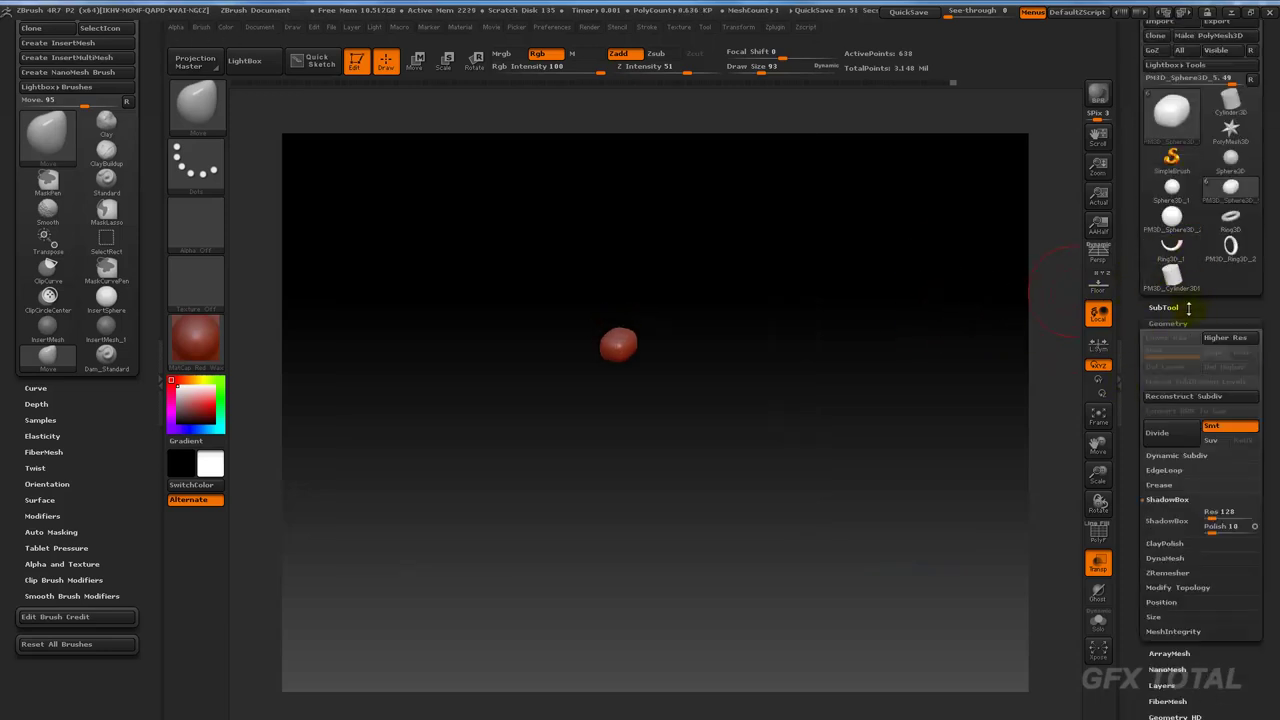
left_click(1188, 308)
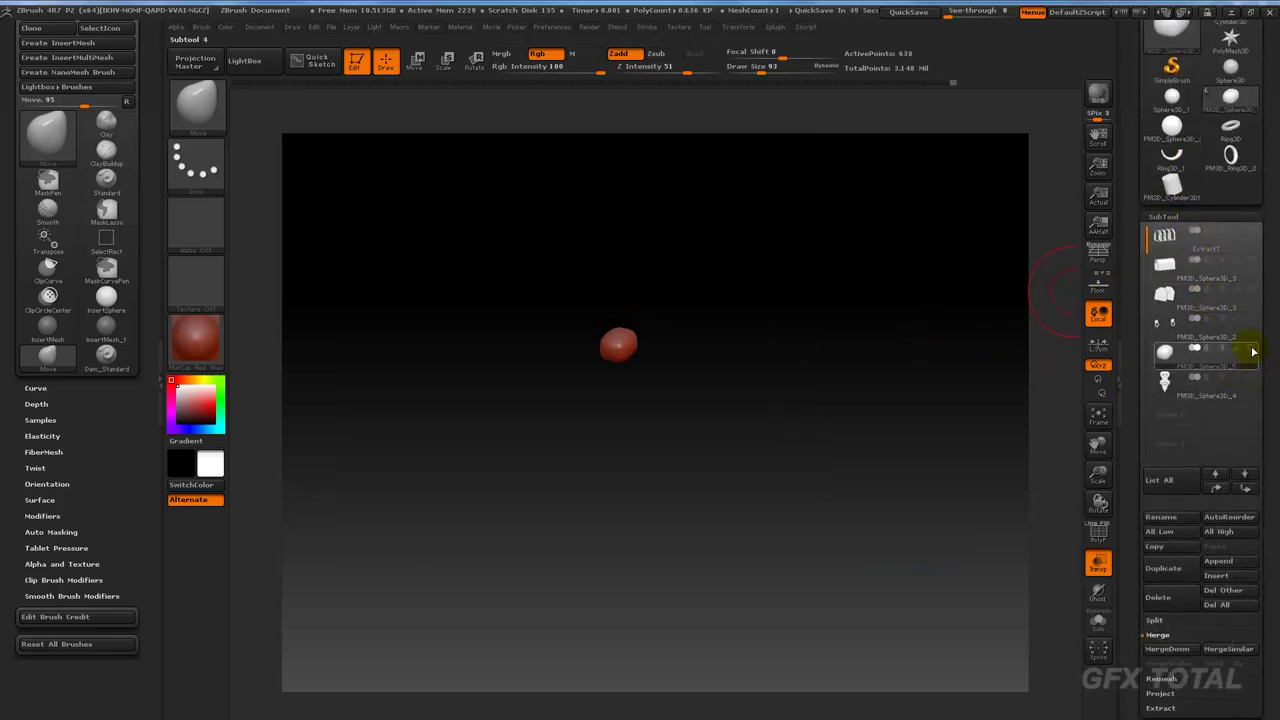
left_click(1251, 349, "shift")
mouse_move(894, 520)
left_mouse_down()
mouse_move(841, 492)
mouse_move(871, 443)
mouse_move(863, 406)
mouse_move(891, 471)
mouse_move(943, 414)
mouse_move(920, 406)
mouse_move(942, 413)
mouse_move(929, 394)
mouse_move(920, 414)
mouse_move(909, 366)
left_mouse_up()
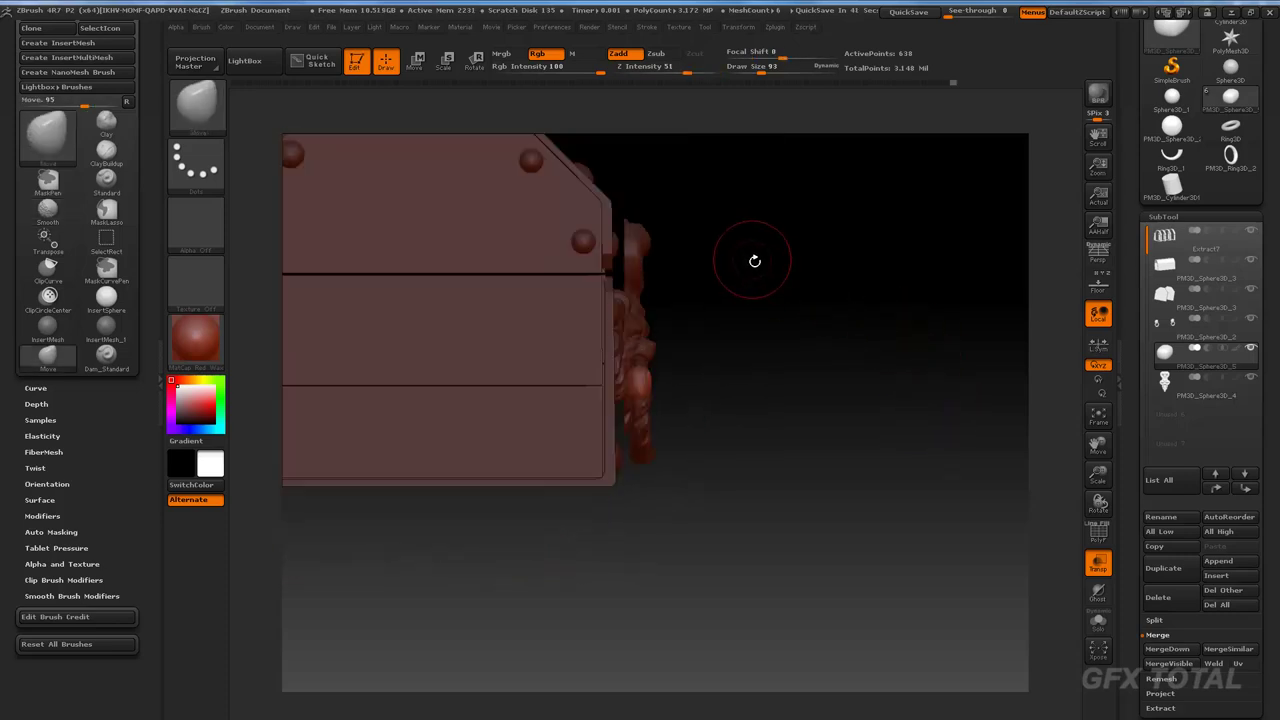
mouse_move(755, 261)
left_mouse_down()
mouse_move(766, 334)
mouse_move(729, 334)
mouse_move(700, 534)
mouse_move(689, 489)
left_mouse_up()
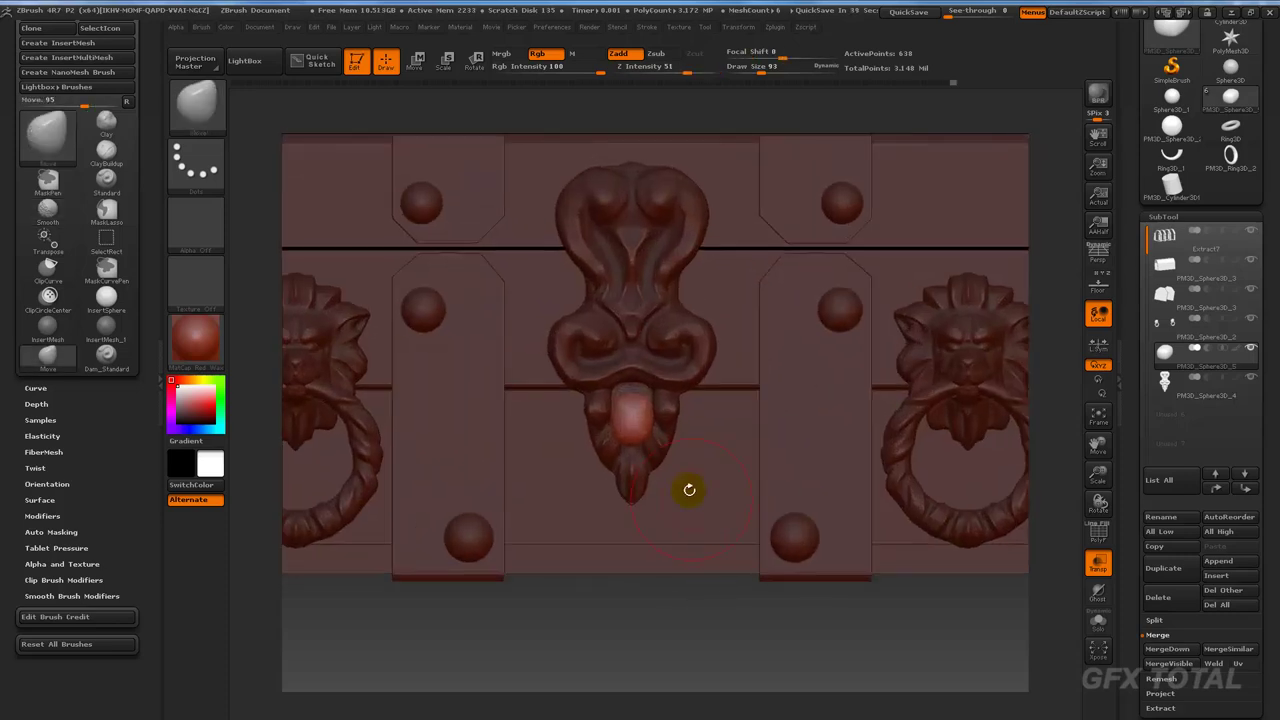
Step: Move the knob down onto the lock ornament and set its depth against the plate from the side
left_click(415, 62)
left_click_drag(635, 404, 634, 274)
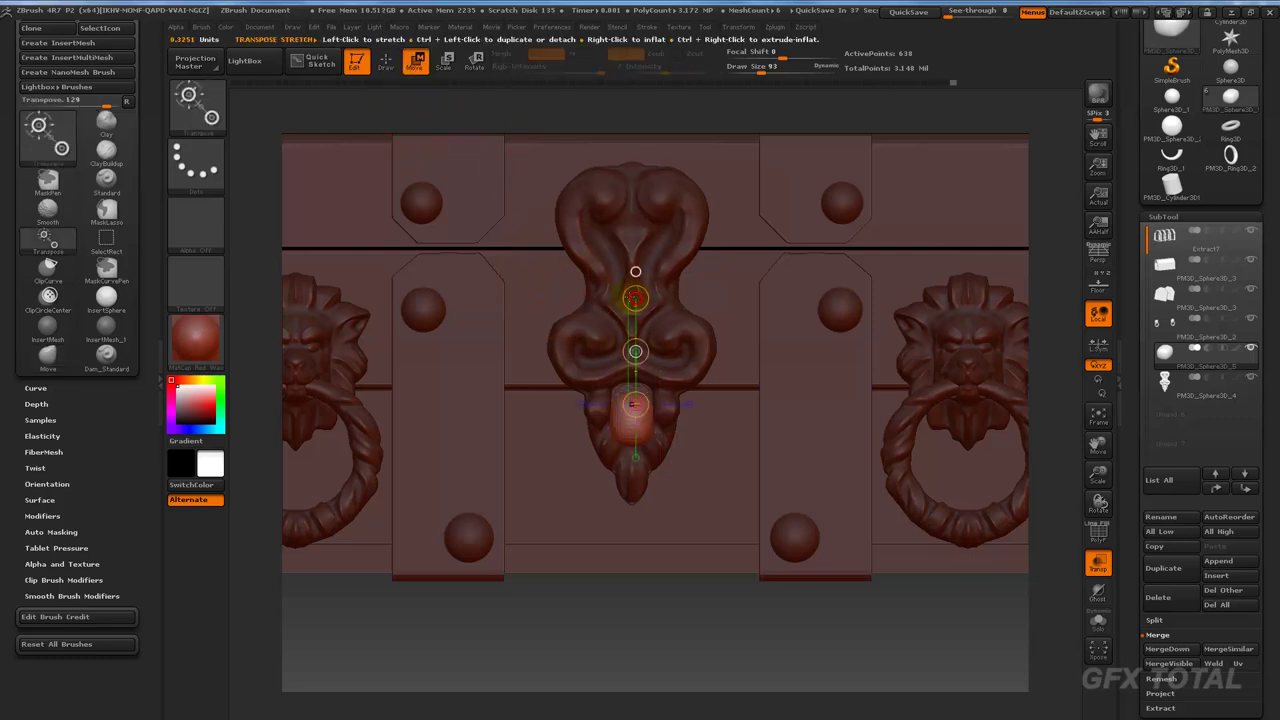
left_click_drag(634, 457, 629, 344)
left_click_drag(629, 400, 629, 271)
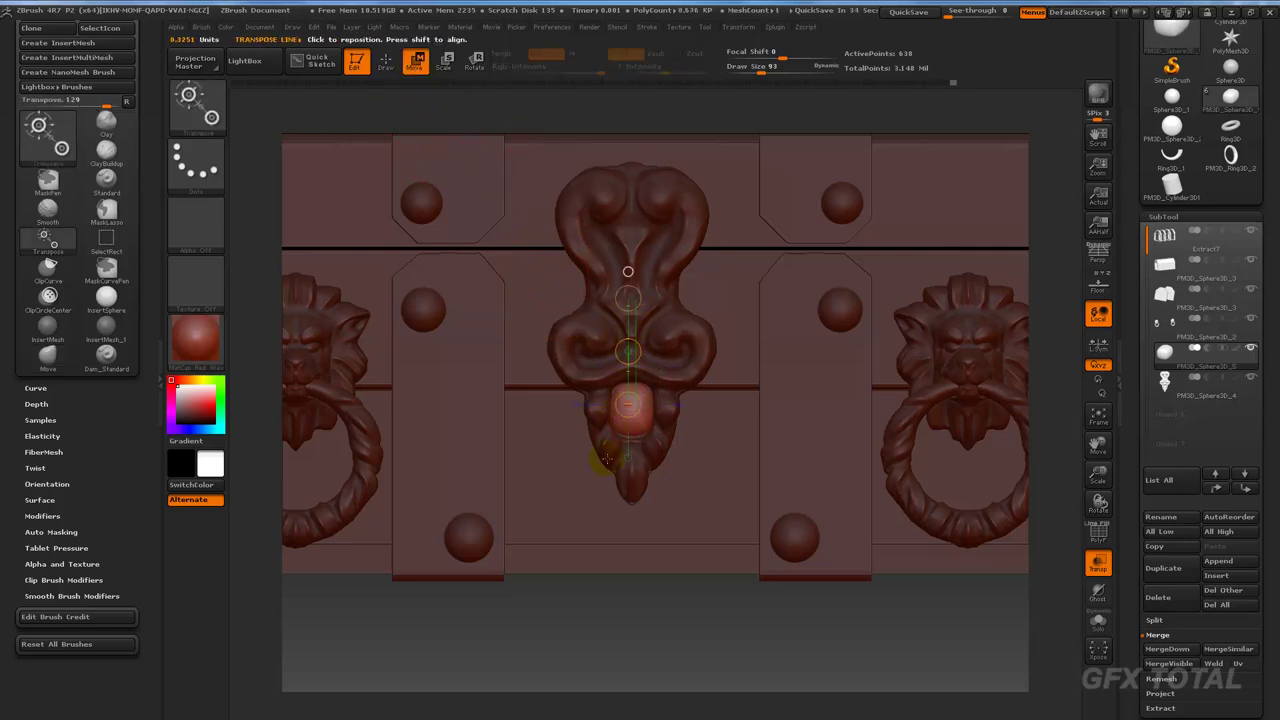
left_click_drag(613, 637, 652, 634, "shift")
mouse_move(634, 271)
left_mouse_down()
mouse_move(634, 406)
mouse_move(778, 405)
left_mouse_up()
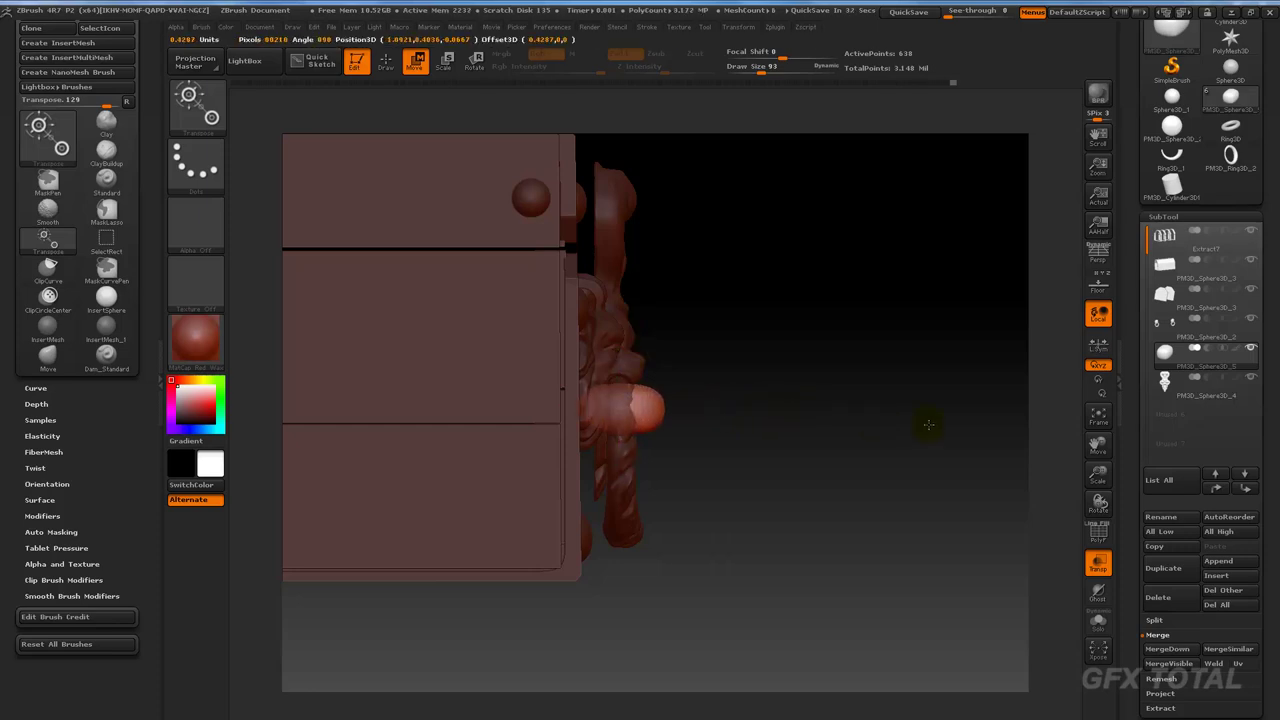
left_click(385, 62)
mouse_move(791, 251)
left_mouse_down("shift")
mouse_move(960, 274)
mouse_move(828, 528)
mouse_move(678, 412)
left_mouse_up("shift")
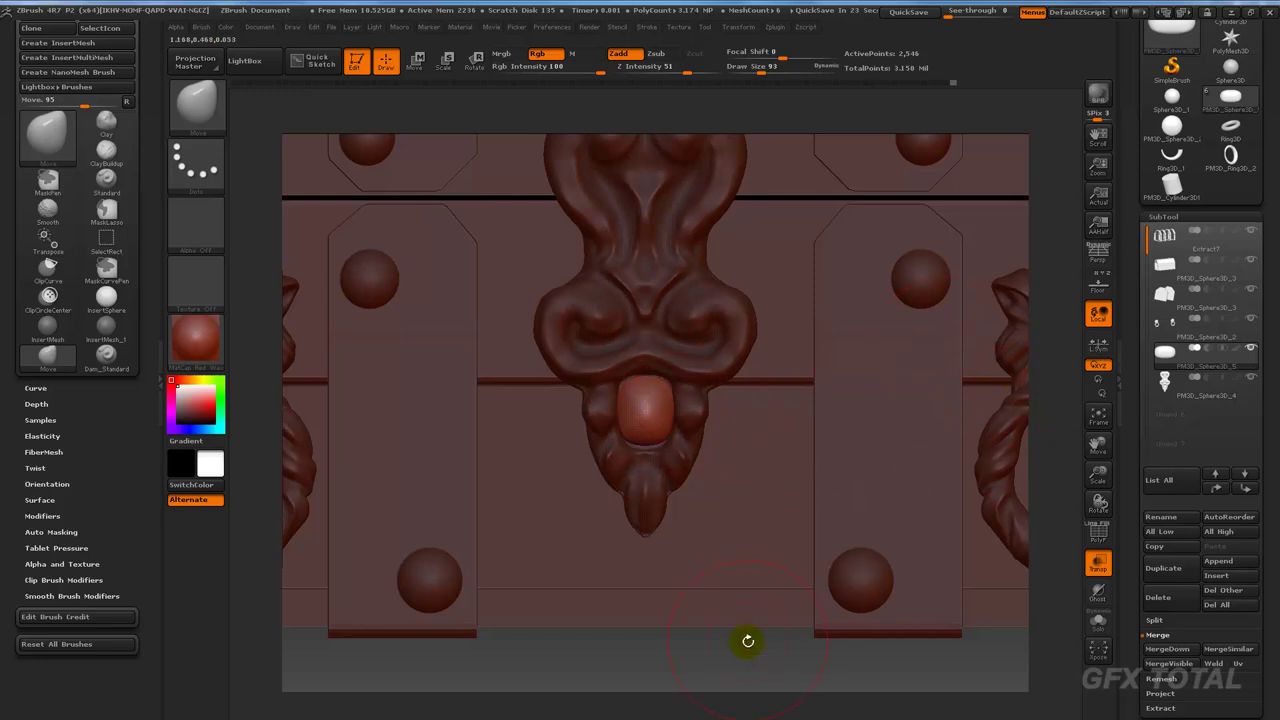
mouse_move(748, 640)
left_mouse_down()
mouse_move(833, 445)
mouse_move(791, 428)
left_mouse_up()
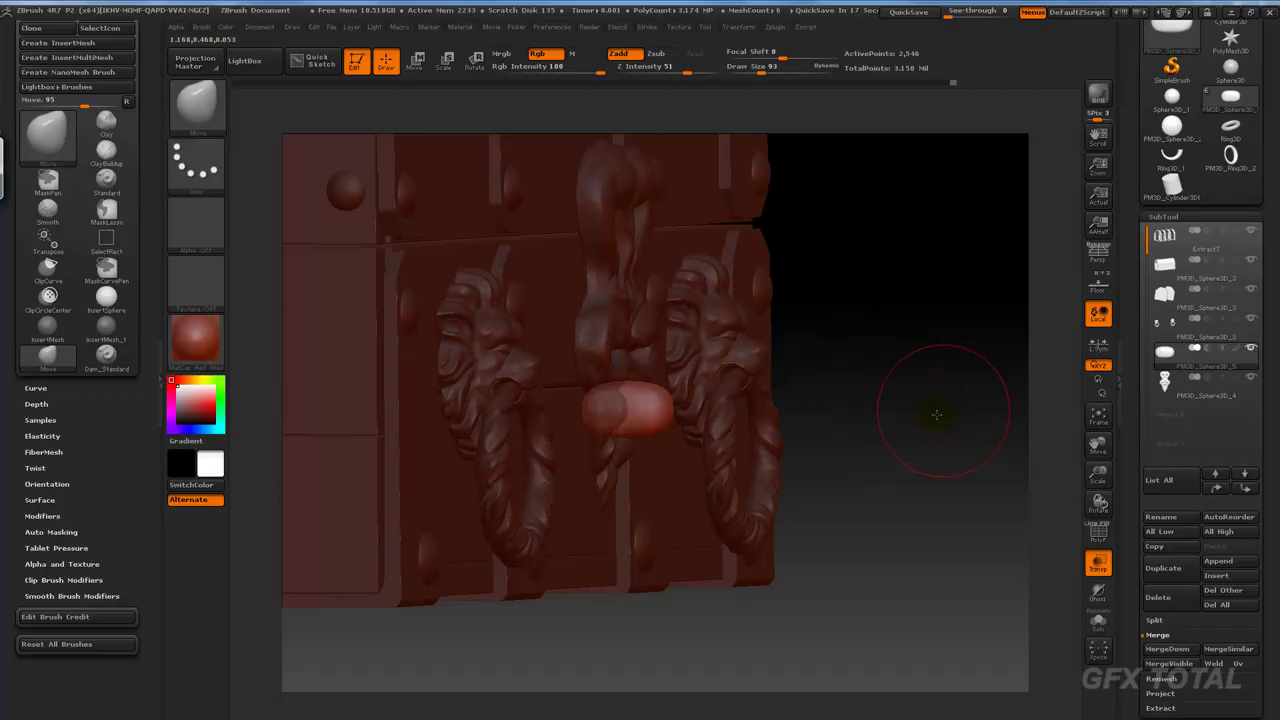
left_click_drag(929, 420, 941, 416)
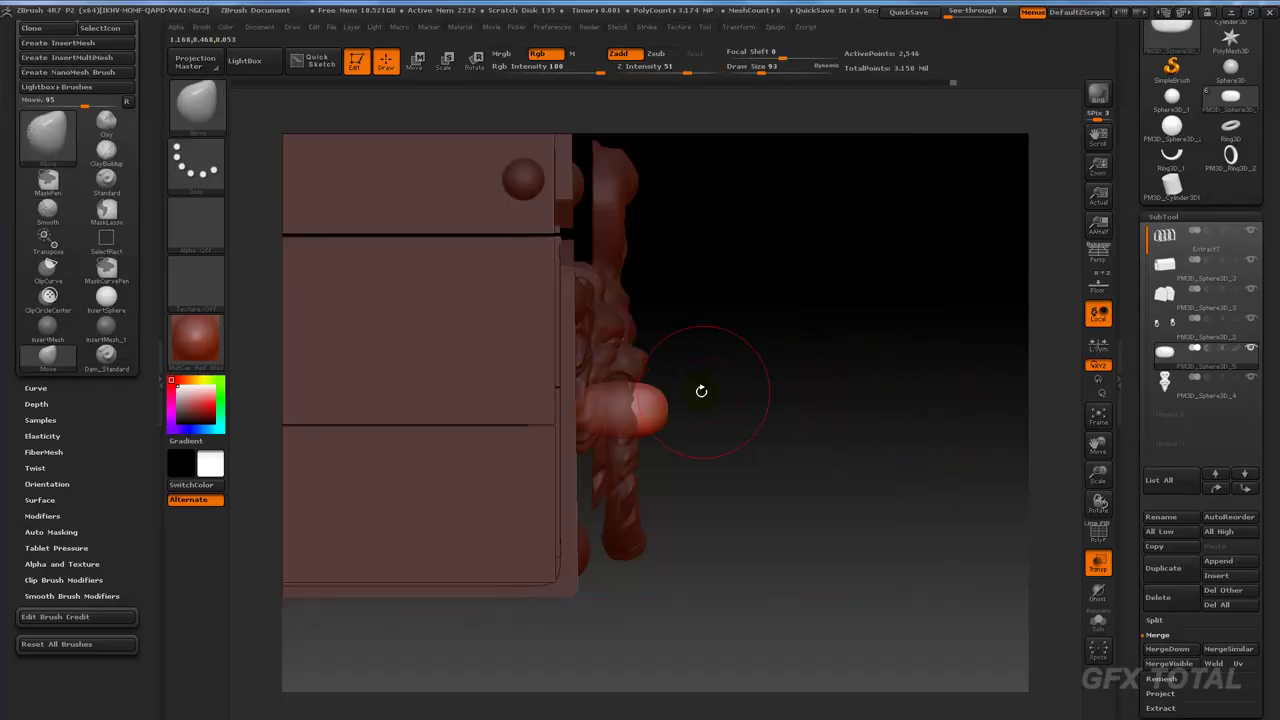
Step: Solo the knob subtool and mask its right half with a MaskPen rectangle
mouse_move(776, 349)
left_mouse_down()
mouse_move(751, 349)
mouse_move(1032, 344)
left_mouse_up()
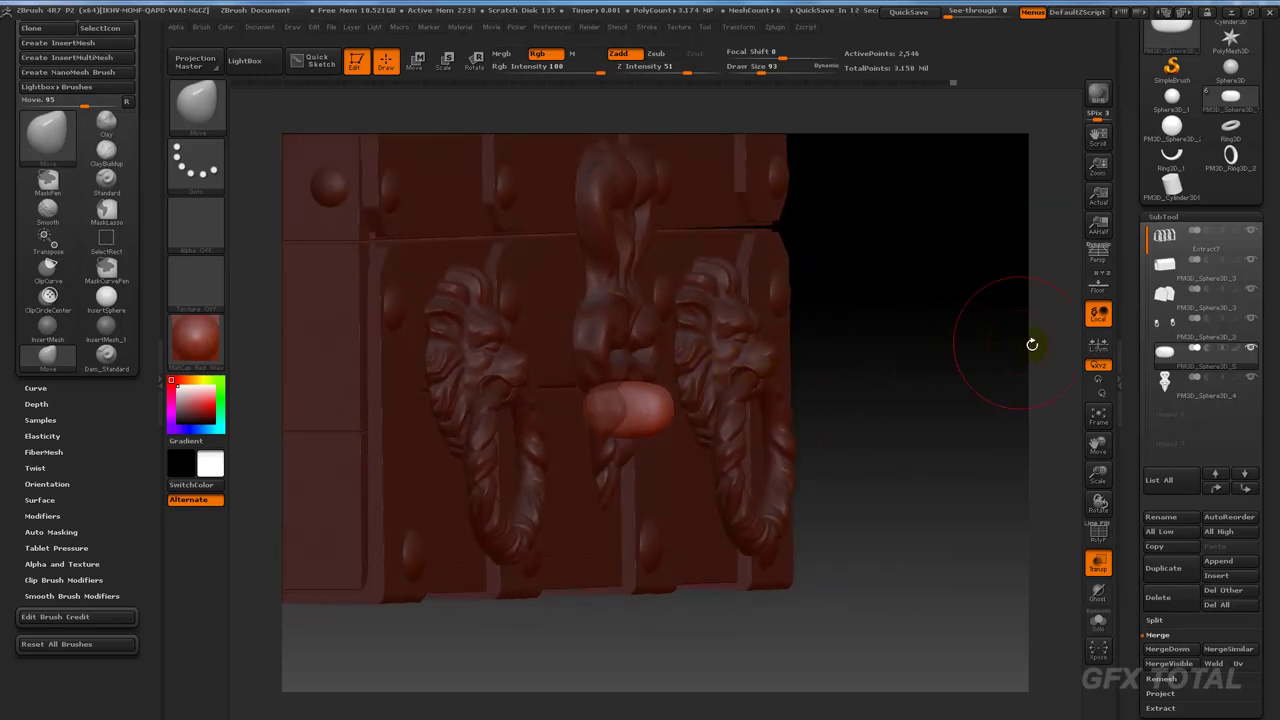
left_click(1252, 350, "shift")
mouse_move(904, 325)
left_mouse_down("alt")
mouse_move(854, 349)
mouse_move(806, 497)
left_mouse_up("alt")
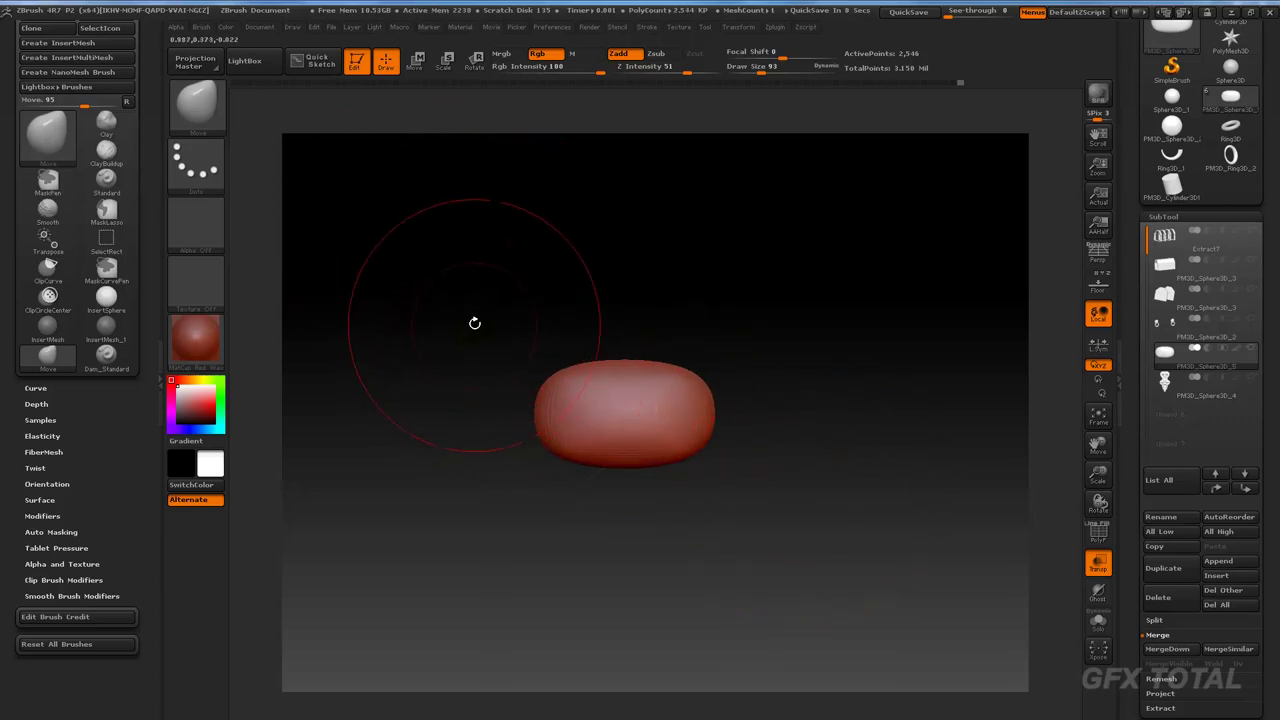
left_click_drag(748, 303, 624, 510, "ctrl")
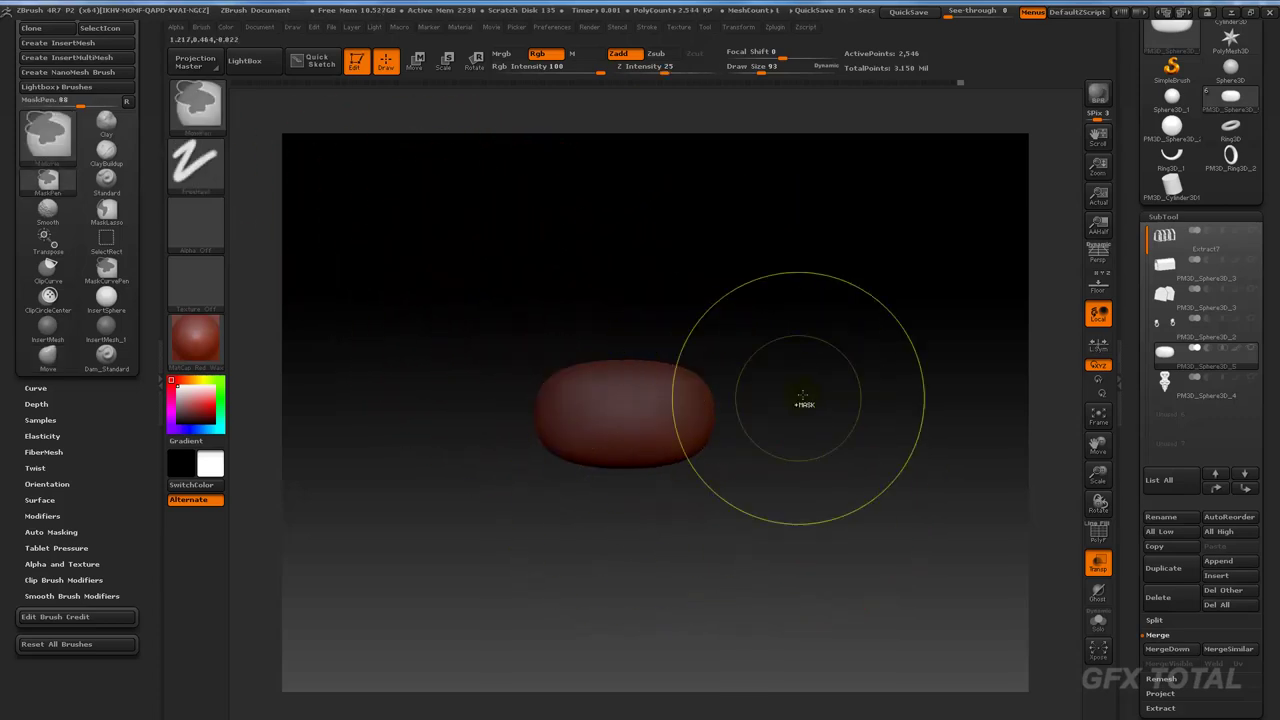
left_click_drag(803, 400, 829, 354, "ctrl")
key("b")
key("m")
key("v")
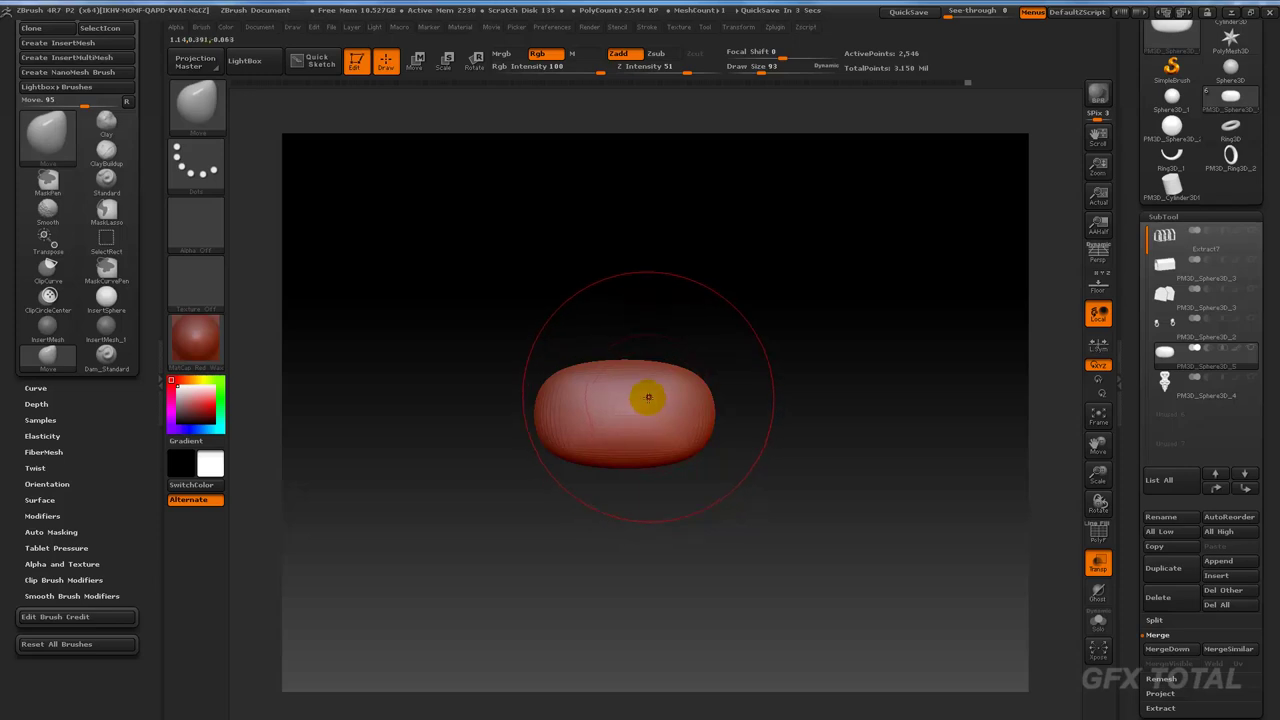
left_click_drag(829, 277, 600, 541, "ctrl")
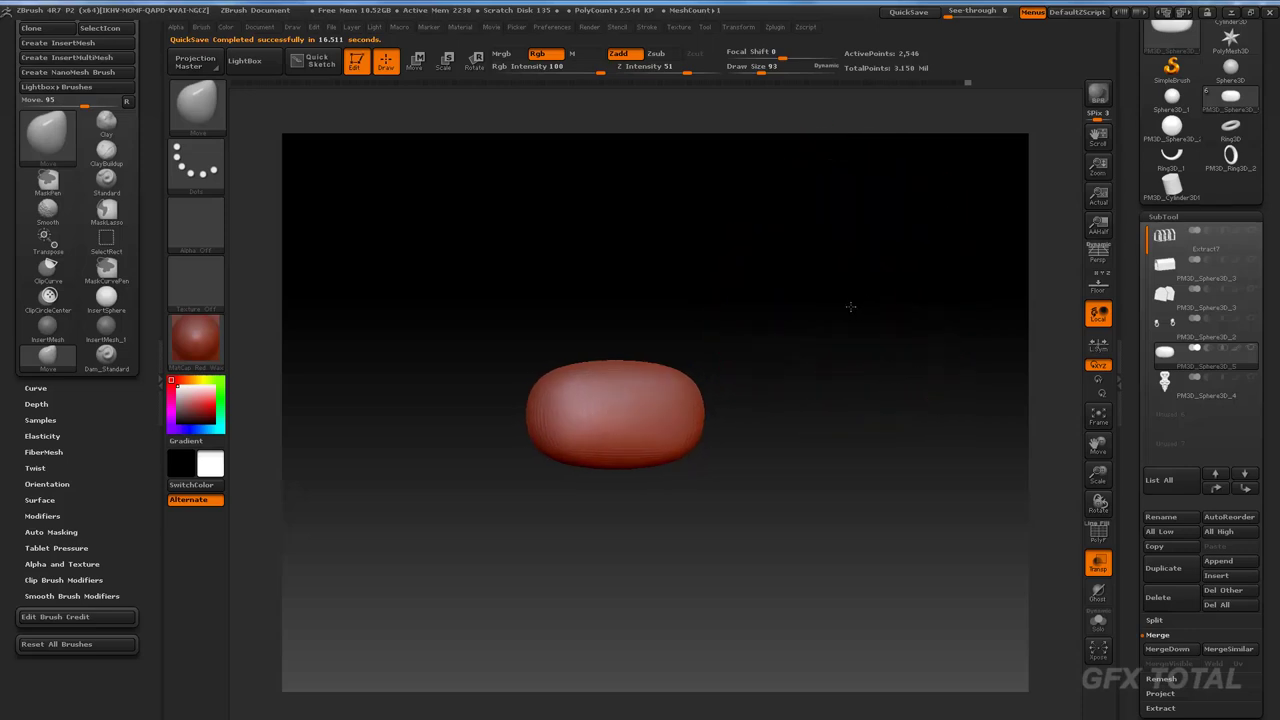
mouse_move(878, 235)
left_mouse_down("ctrl")
mouse_move(587, 526)
mouse_move(603, 531)
left_mouse_up("ctrl")
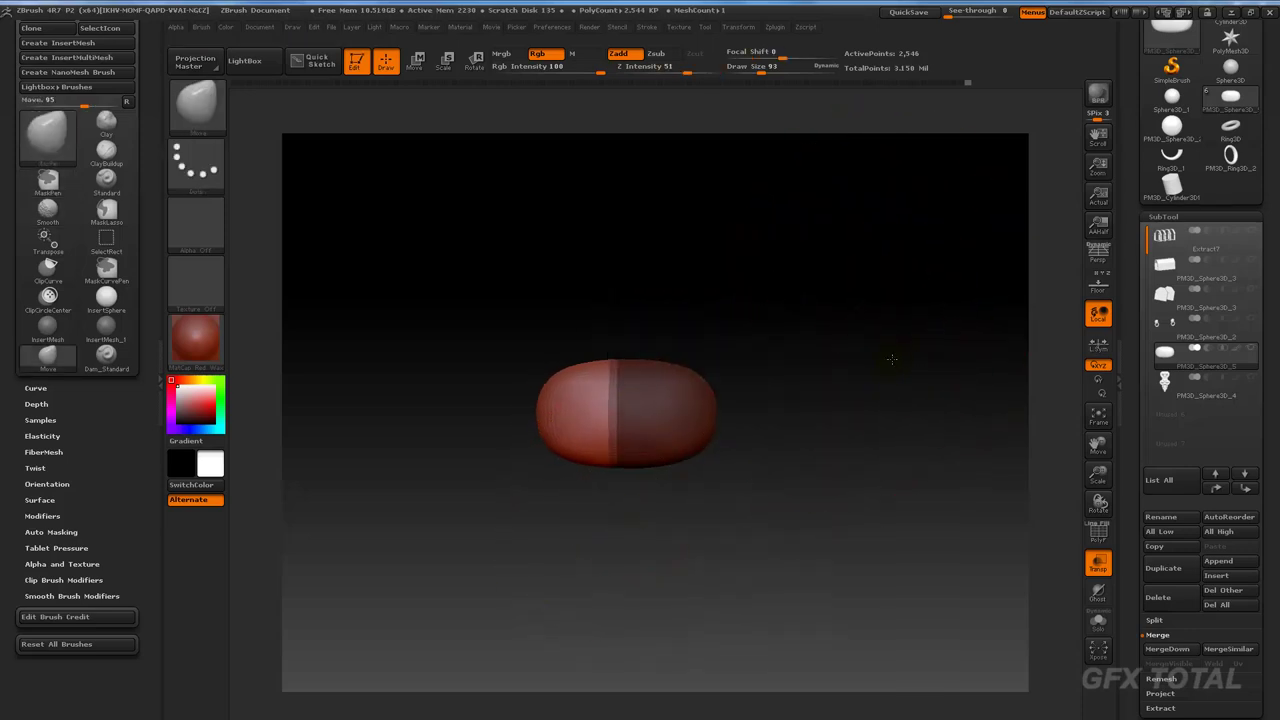
Step: Scale the unmasked half of the knob into a wide, flat backing plate, then clear the mask
left_click_drag(889, 357, 846, 391)
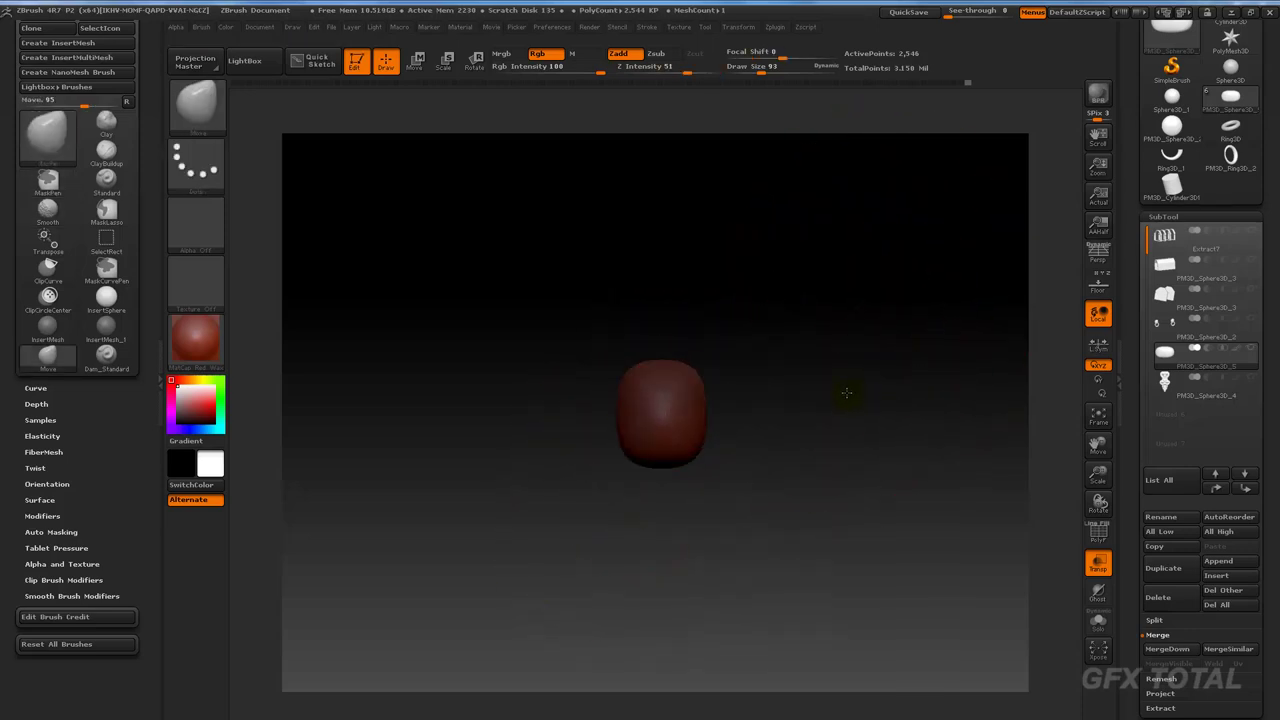
left_click(448, 62)
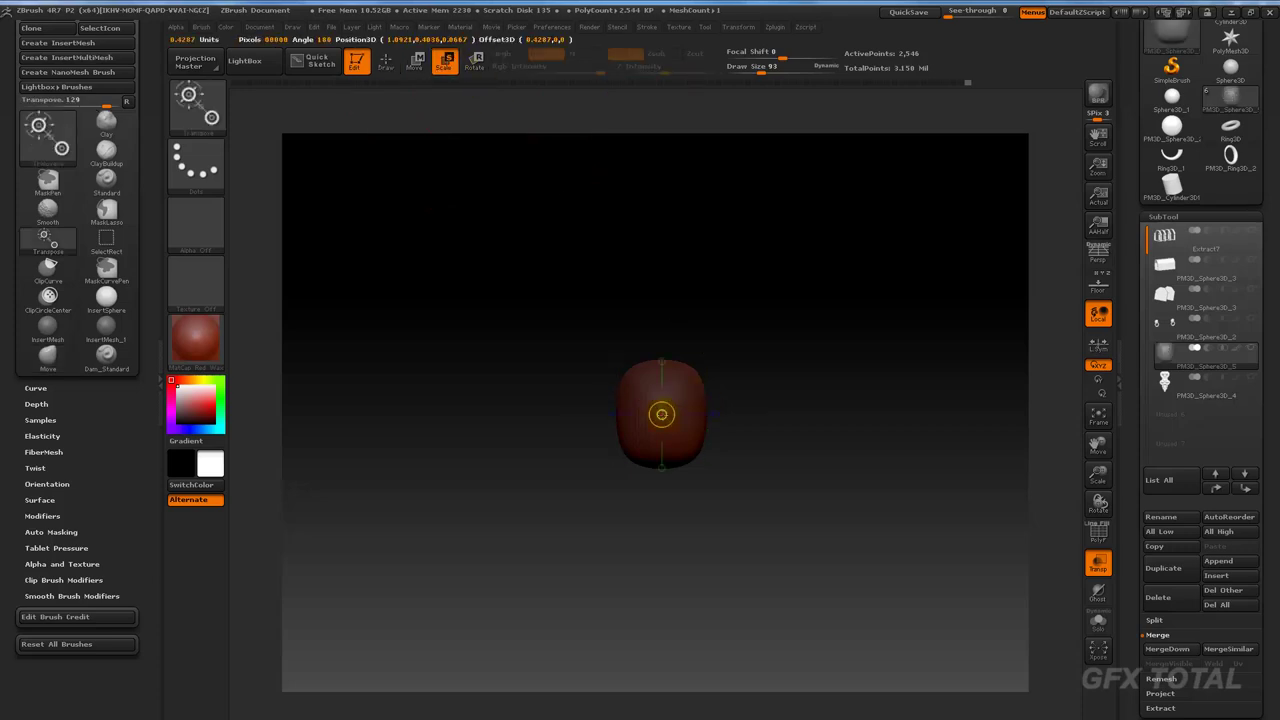
mouse_move(665, 417)
left_mouse_down()
mouse_move(864, 417)
mouse_move(944, 345)
left_mouse_up()
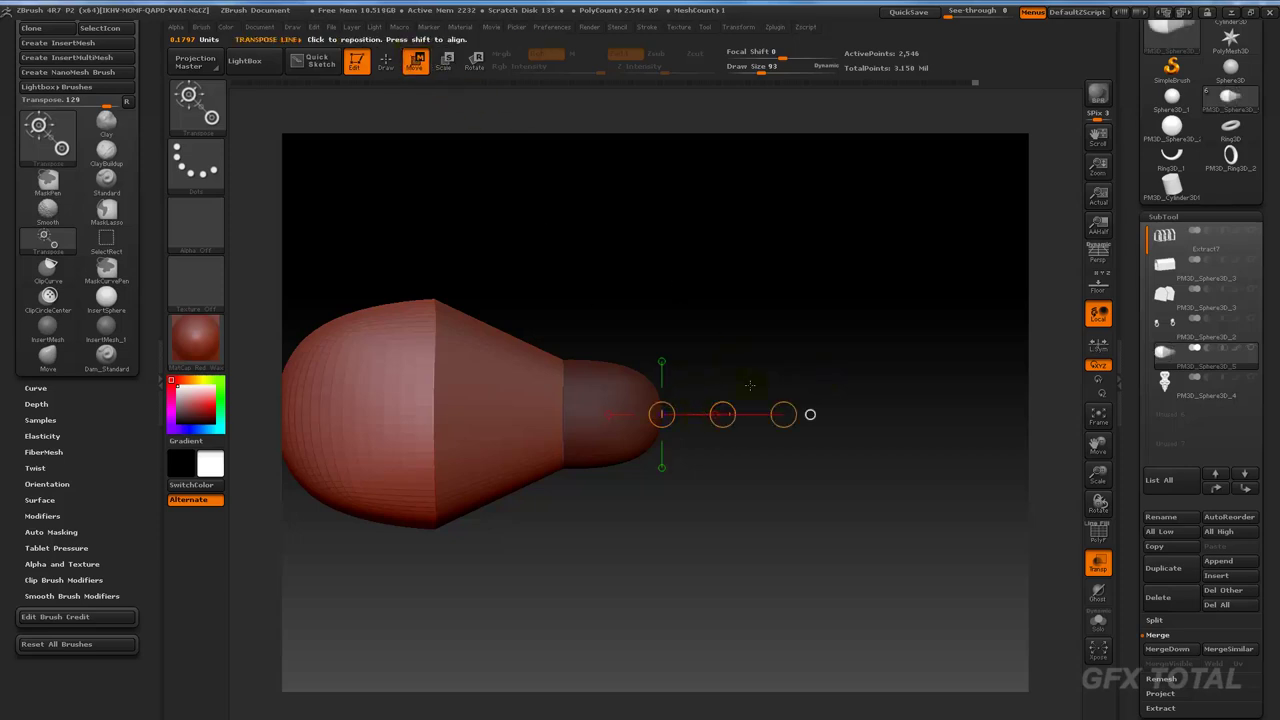
left_click_drag(783, 414, 711, 420)
mouse_move(871, 391)
left_mouse_down()
mouse_move(837, 371)
mouse_move(885, 390)
left_mouse_up()
mouse_move(885, 390)
left_mouse_down()
mouse_move(951, 417)
mouse_move(942, 427)
left_mouse_up()
key("q")
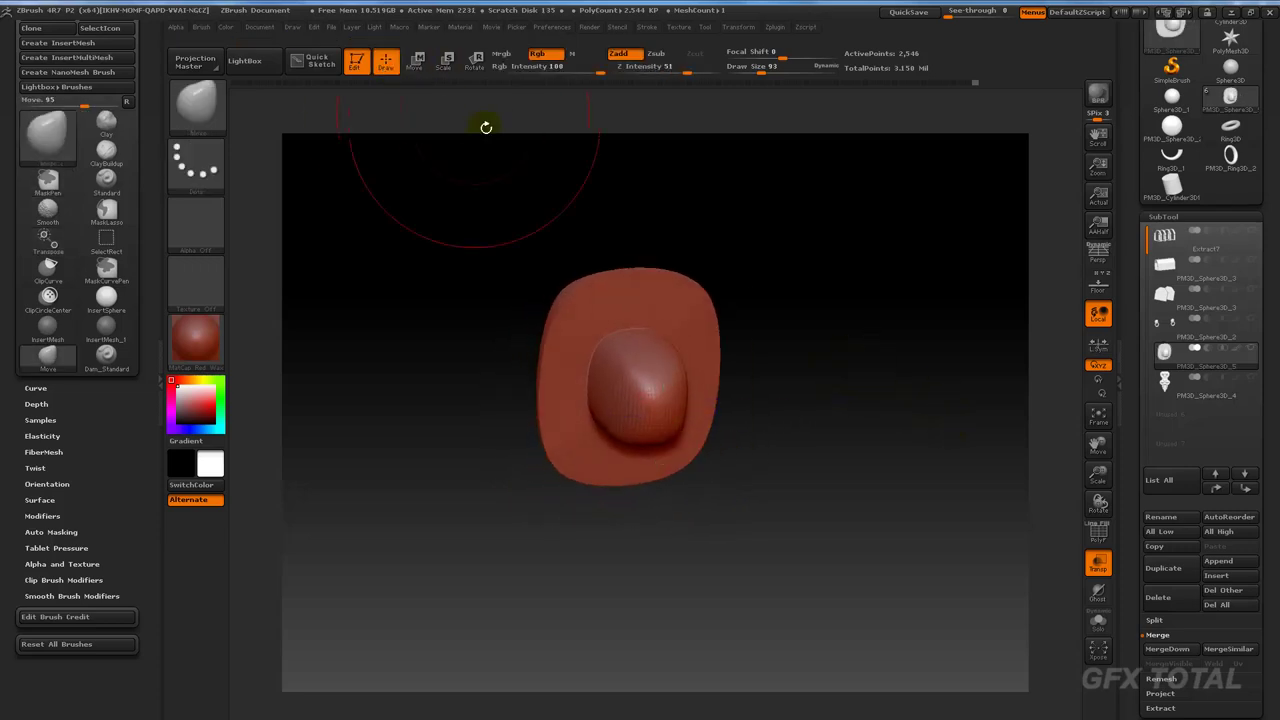
left_click_drag(890, 362, 916, 368)
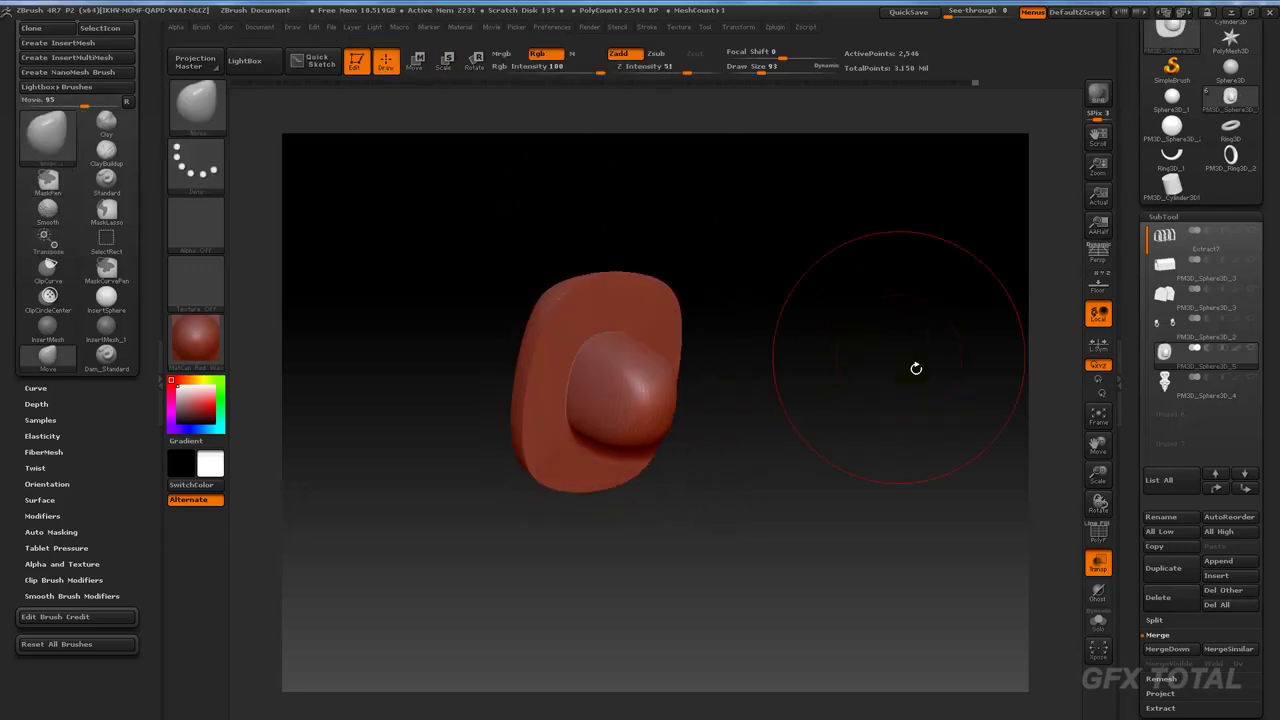
Step: Turn off Solo and check the backing plate and knob on the ornament from side and front
left_click(1250, 378)
left_click_drag(940, 357, 958, 355, "shift")
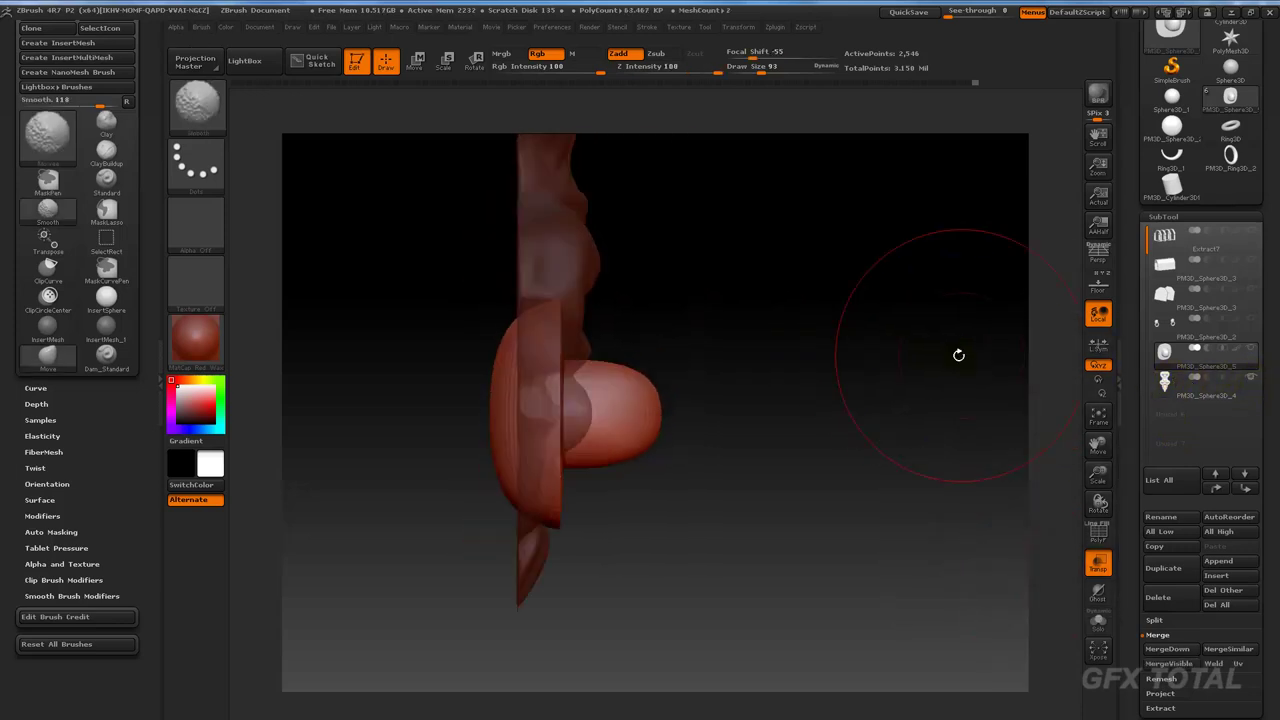
mouse_move(771, 290)
left_mouse_down()
mouse_move(777, 400)
mouse_move(766, 380)
mouse_move(766, 391)
left_mouse_up()
mouse_move(778, 305)
left_mouse_down()
mouse_move(726, 466)
mouse_move(746, 309)
mouse_move(771, 366)
mouse_move(729, 363)
mouse_move(700, 463)
mouse_move(791, 337)
left_mouse_up()
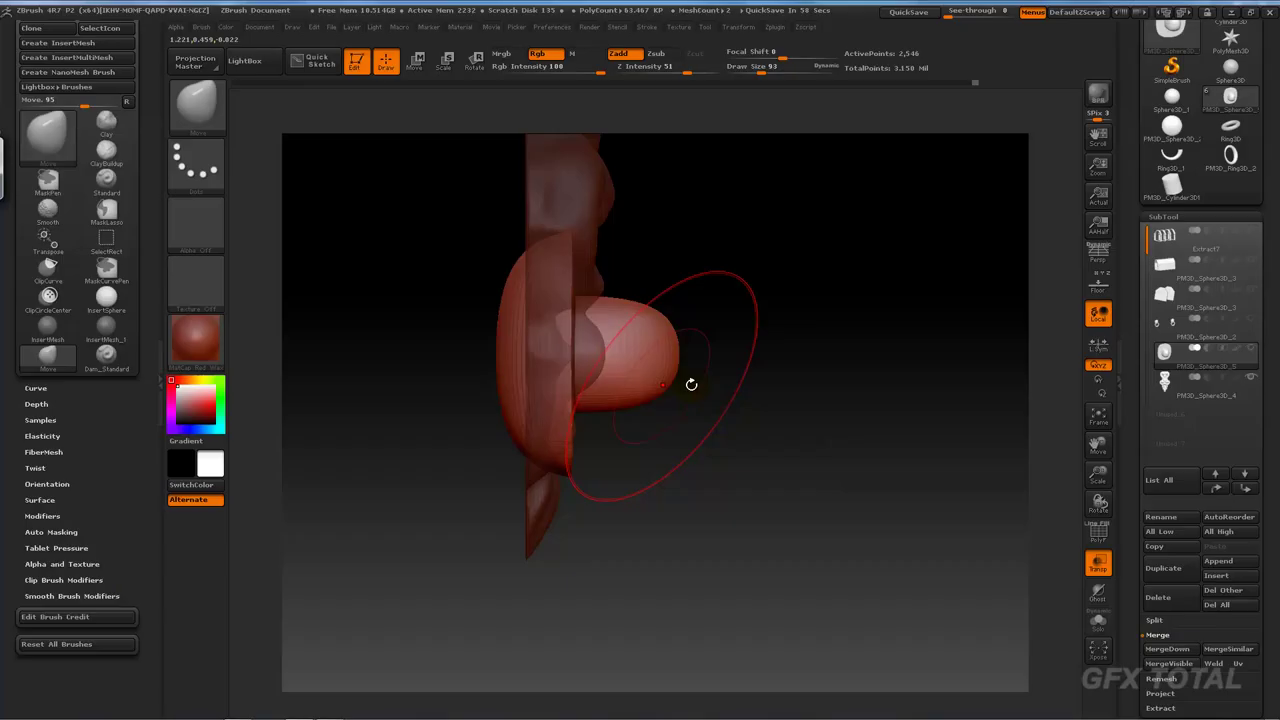
mouse_move(689, 380)
left_mouse_down()
mouse_move(771, 394)
mouse_move(751, 386)
left_mouse_up()
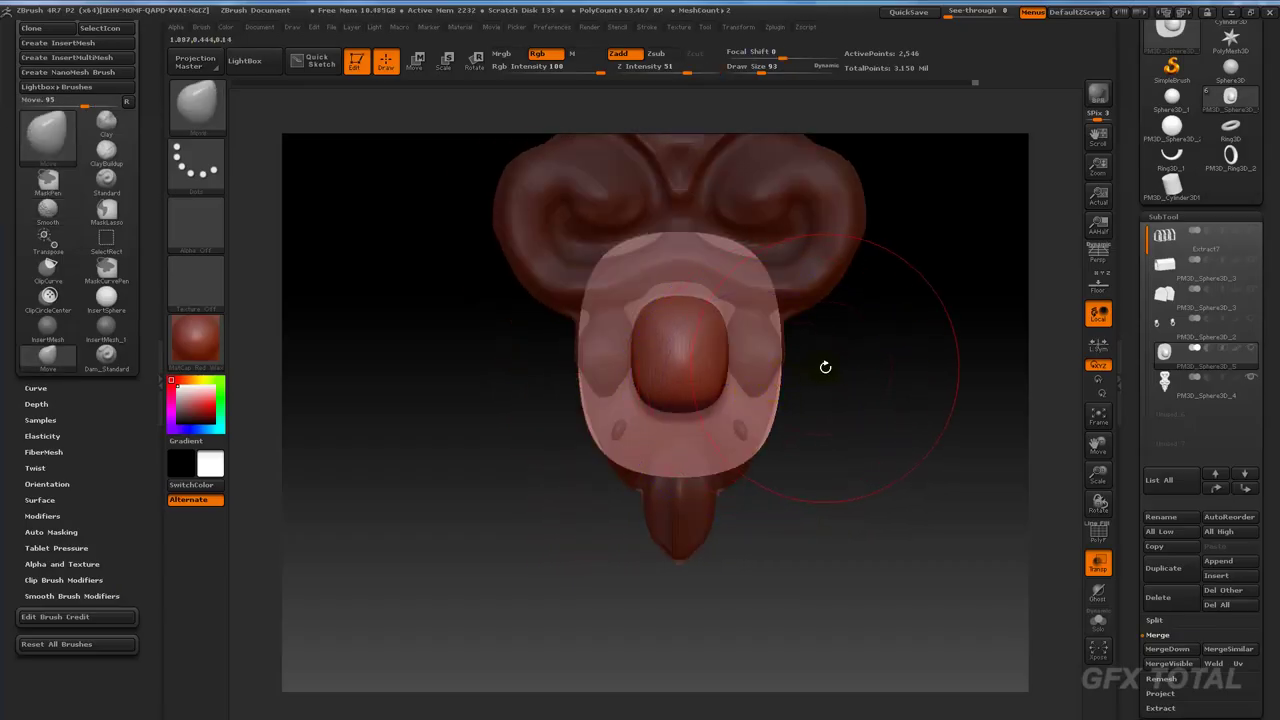
Step: Set the brush size to 150 and mask the domed knob from the side
key("space")
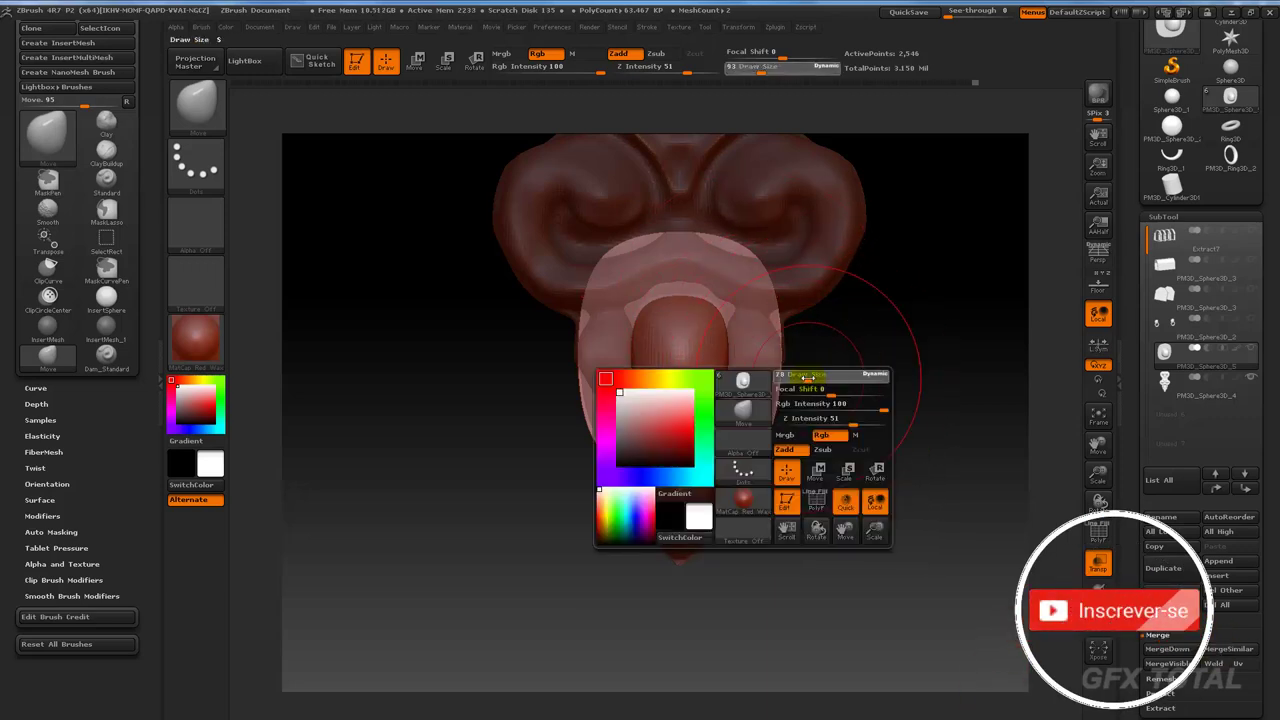
mouse_move(806, 378)
left_mouse_down()
mouse_move(778, 353)
mouse_move(810, 360)
mouse_move(966, 286)
mouse_move(808, 449)
left_mouse_up()
key("space")
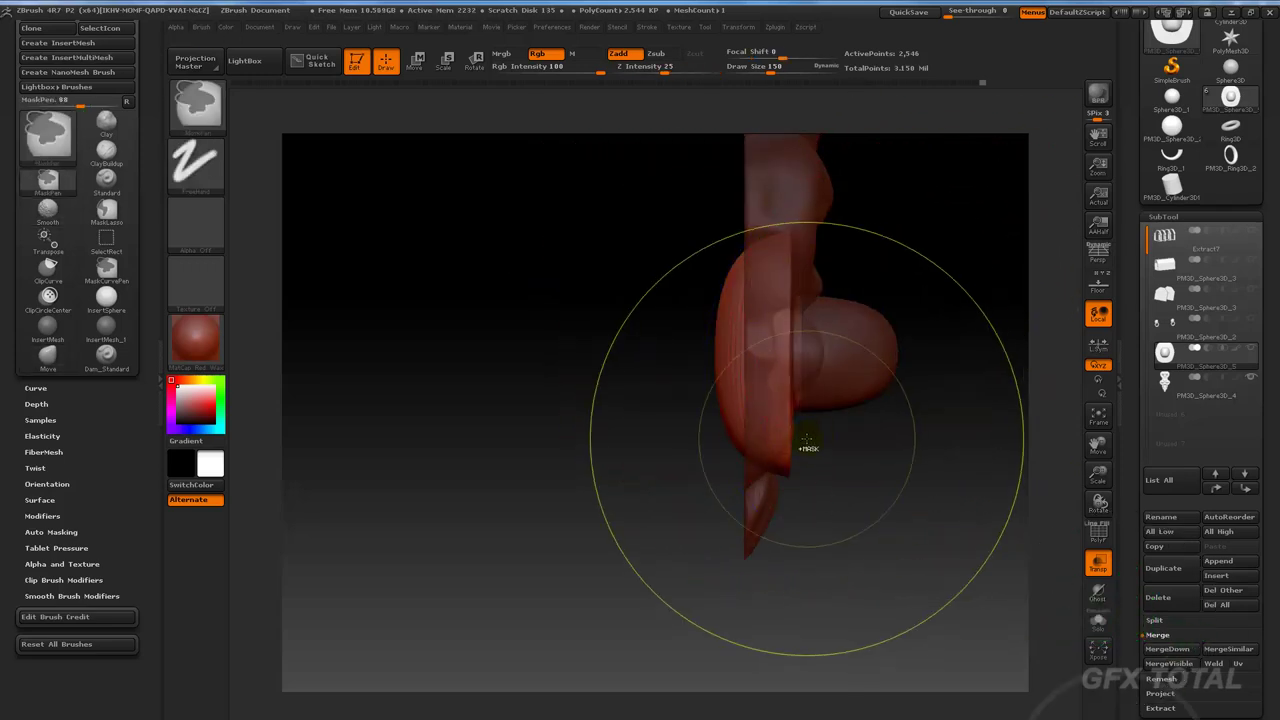
left_click_drag(908, 371, 898, 403, "shift")
left_click_drag(1012, 403, 772, 443, "alt")
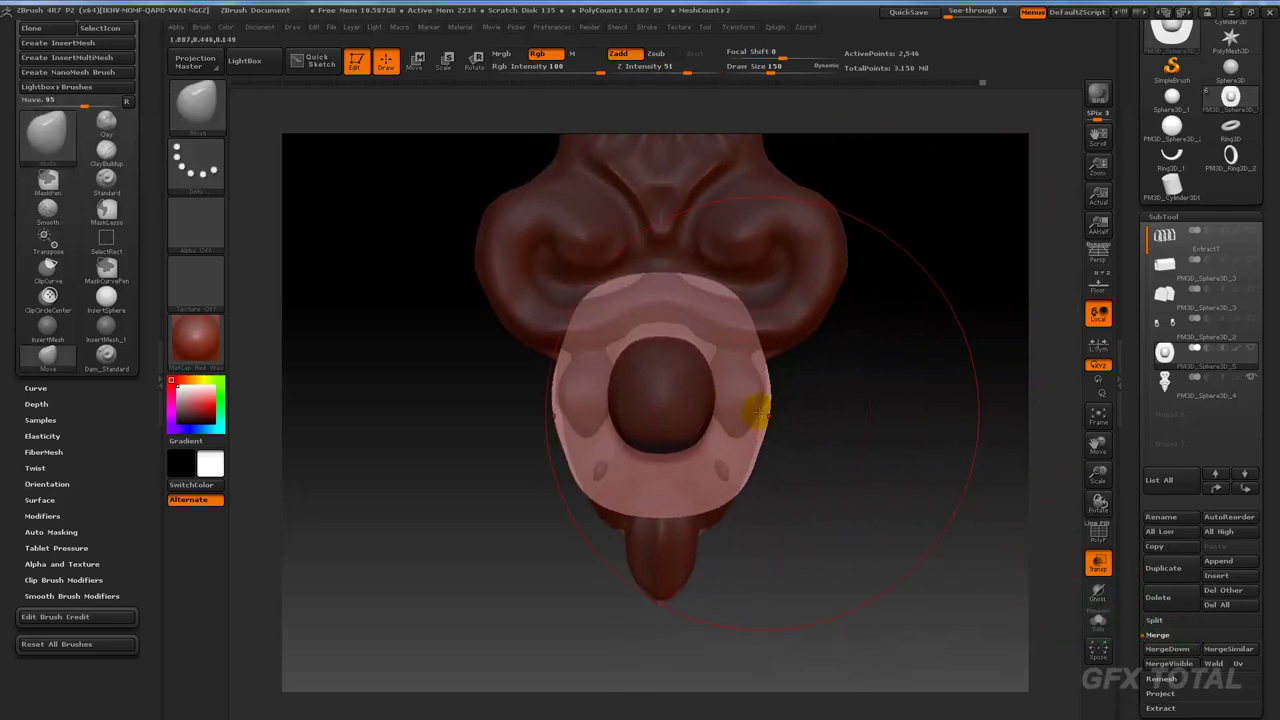
left_click_drag(892, 414, 949, 423, "shift")
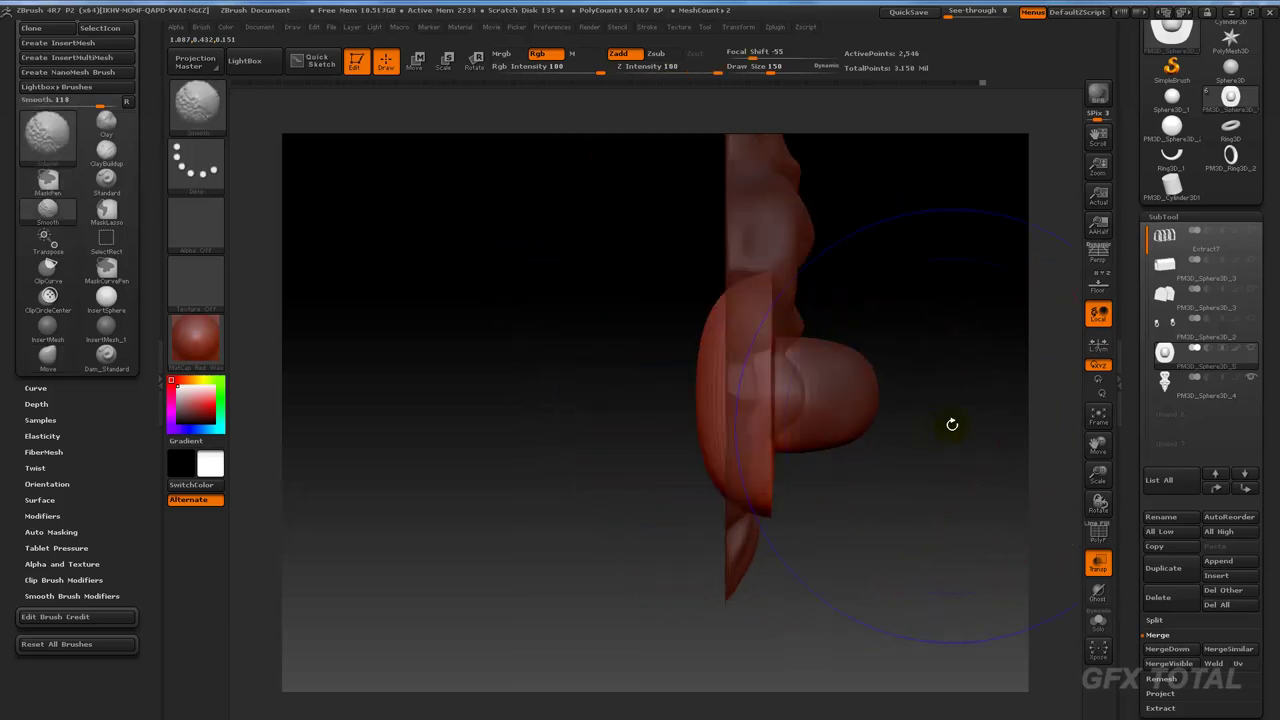
mouse_move(973, 290)
left_mouse_down("ctrl")
mouse_move(774, 517)
mouse_move(837, 489)
left_mouse_up("ctrl")
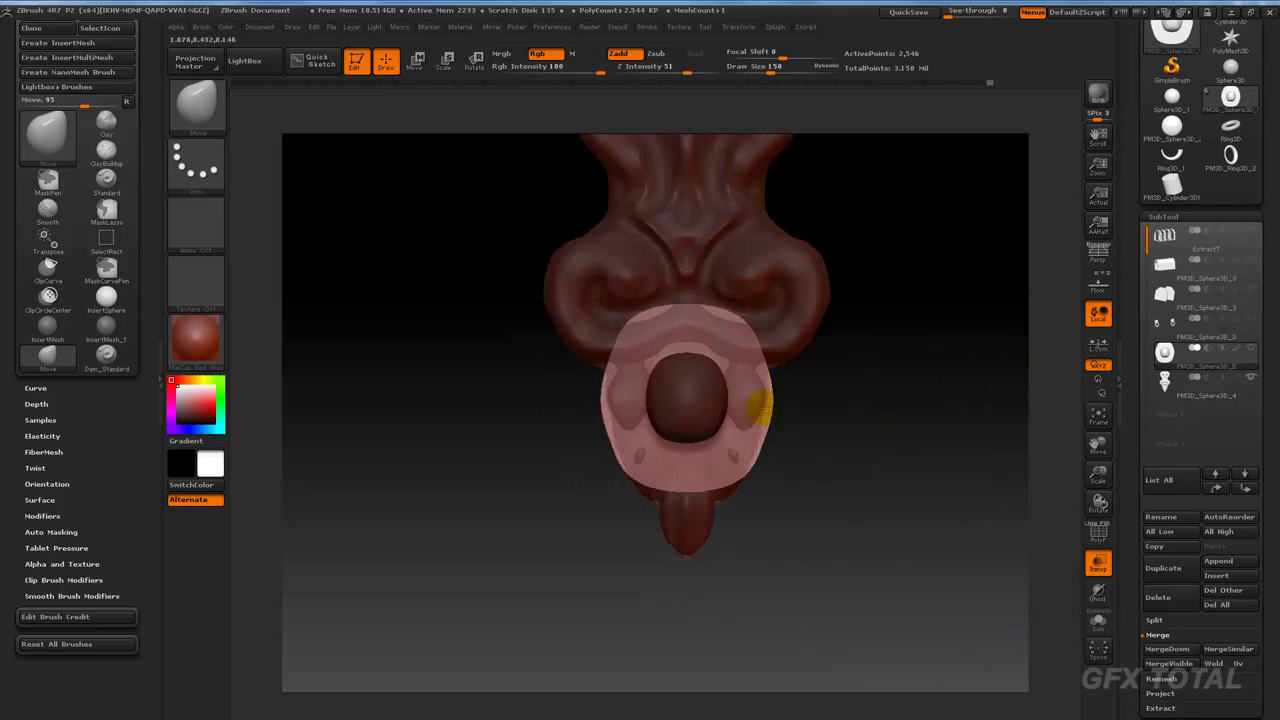
Step: Pull the backing plate's sides wider with Move, then reduce the brush size to 89
mouse_move(760, 405)
left_mouse_down()
mouse_move(785, 393)
mouse_move(760, 400)
left_mouse_up()
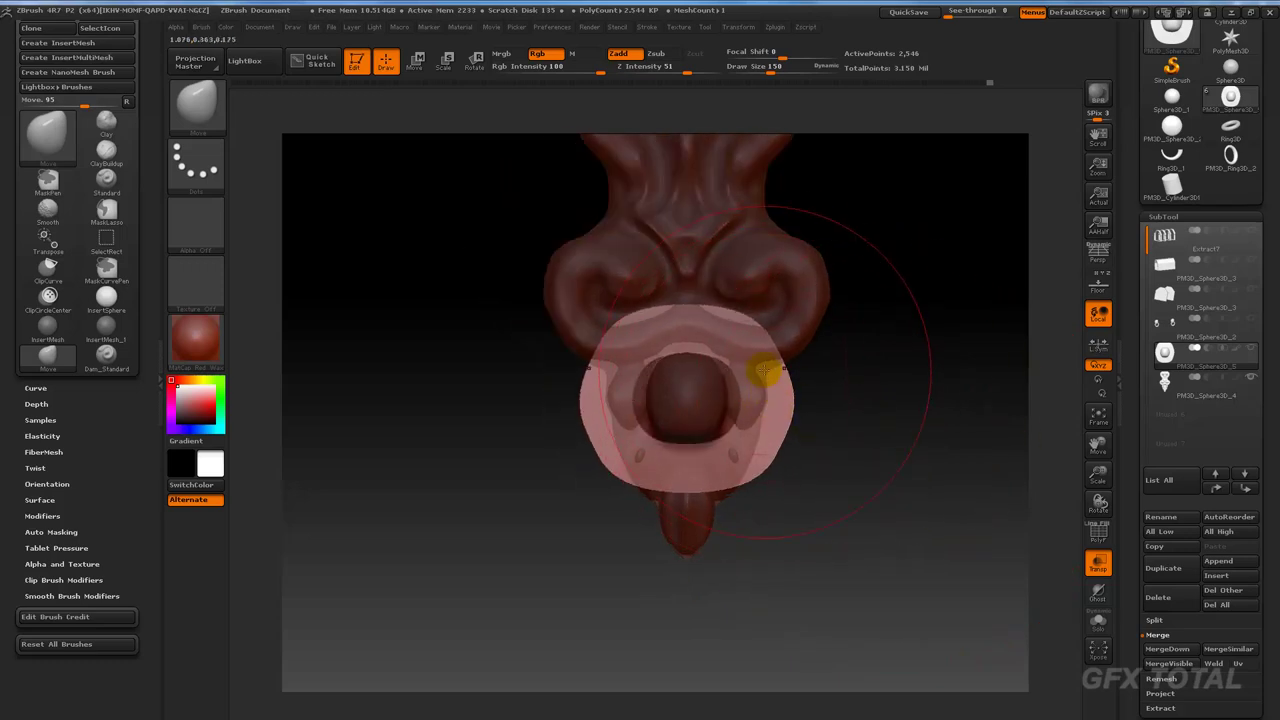
key("space")
left_click_drag(765, 354, 771, 357)
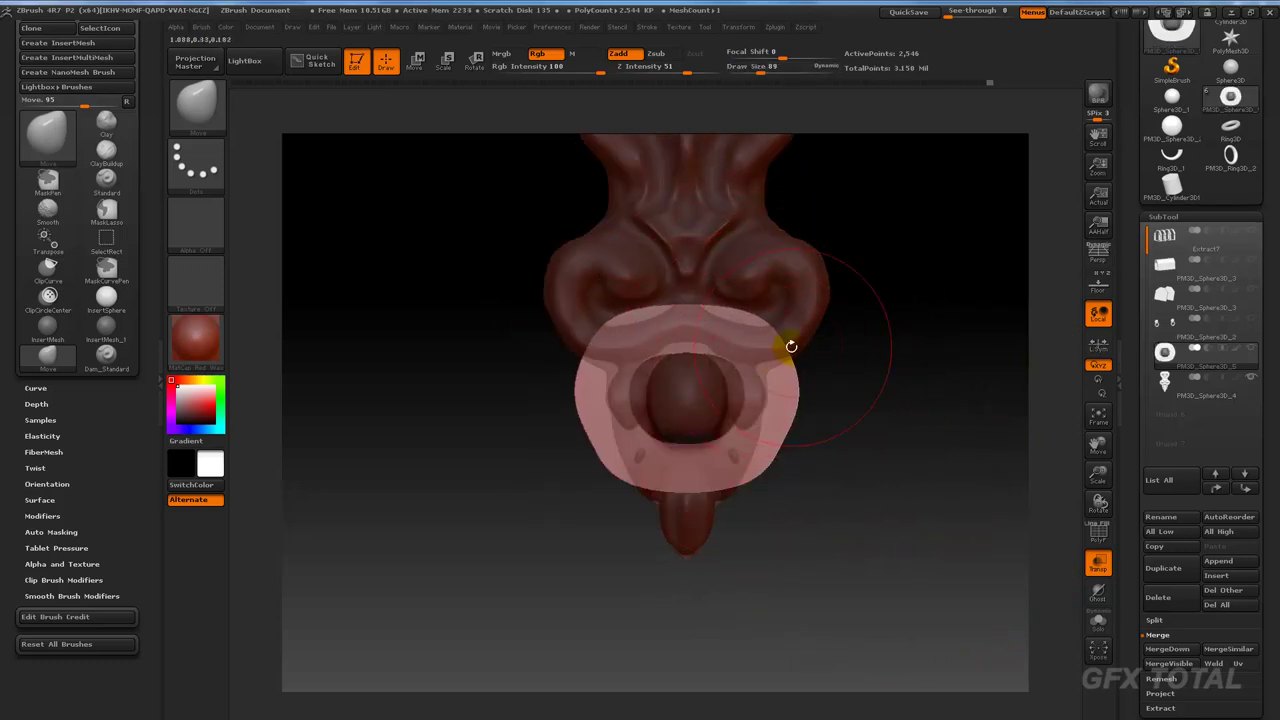